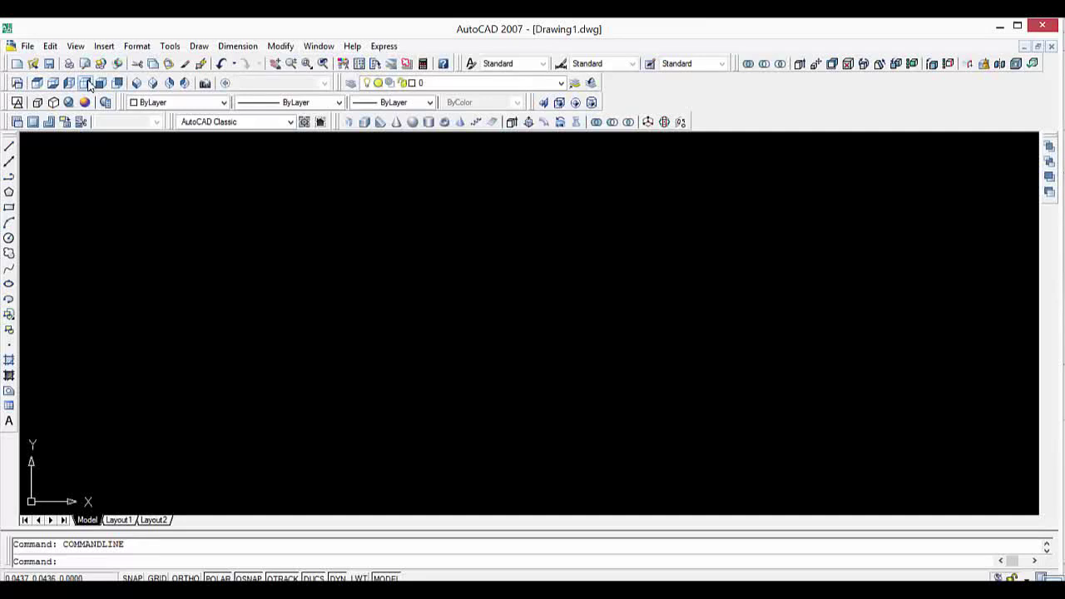
Turn on the Modify toolbar from the ACAD toolbar list.
{"action": "right_click", "coordinate": [72, 73]}
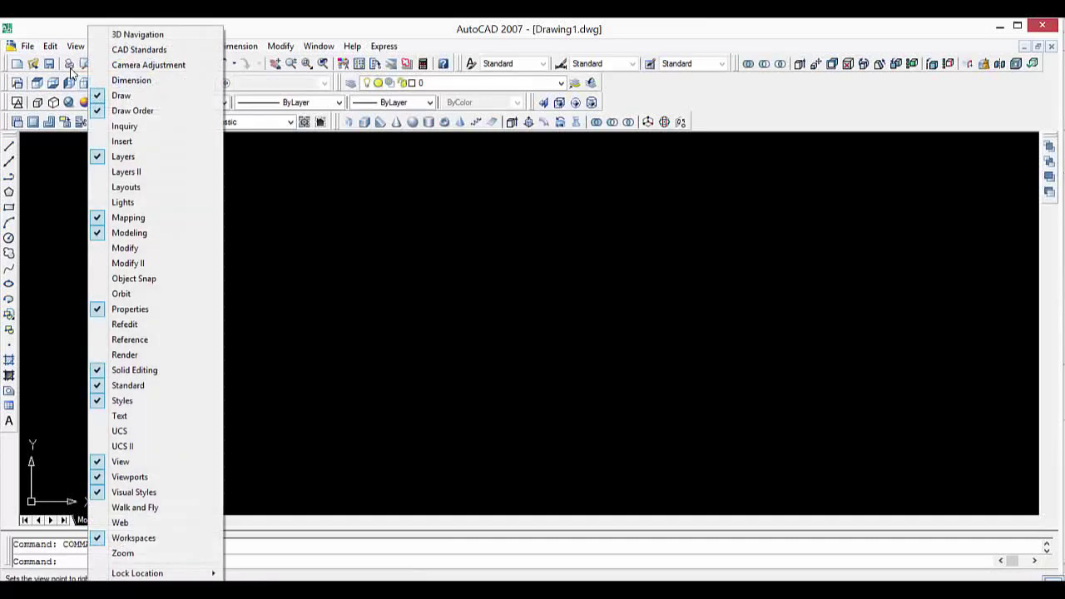
{"action": "left_click", "coordinate": [306, 214]}
{"action": "left_click", "coordinate": [380, 261]}
{"action": "left_click", "coordinate": [825, 160]}
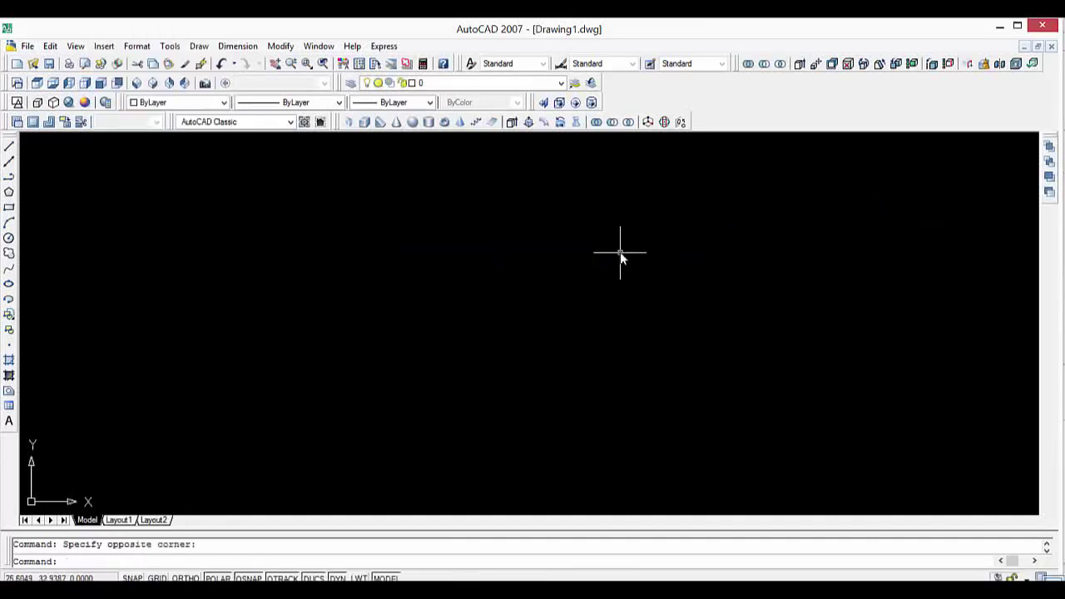
{"action": "right_click", "coordinate": [837, 98]}
{"action": "mouse_move", "coordinate": [890, 107]}
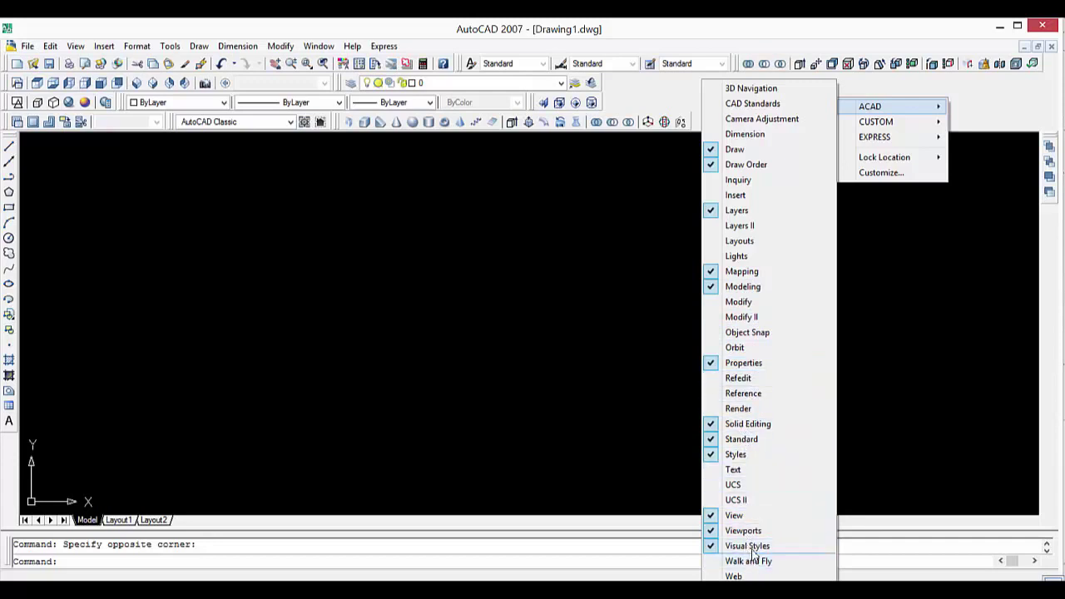
{"action": "left_click", "coordinate": [748, 301]}
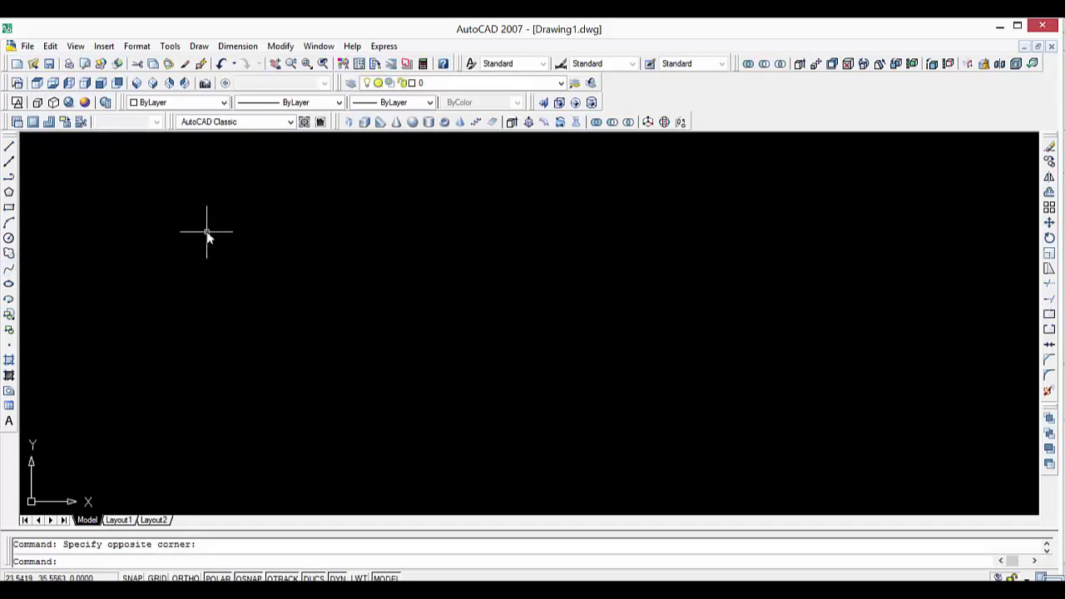
Open plan.dwg and pan the view to reveal the elevations.
{"action": "left_click", "coordinate": [27, 46]}
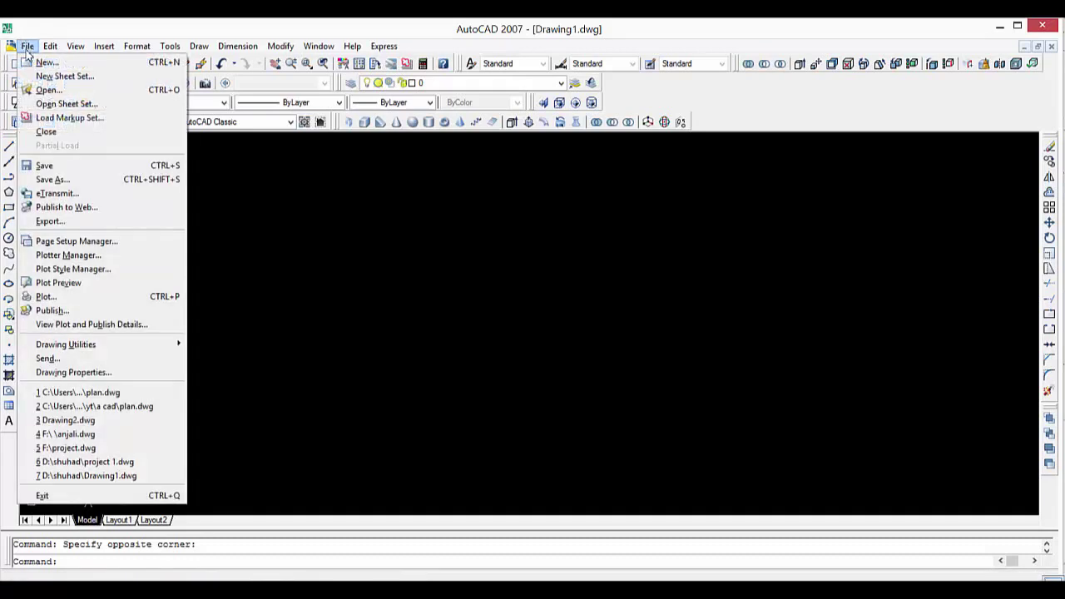
{"action": "left_click", "coordinate": [49, 90]}
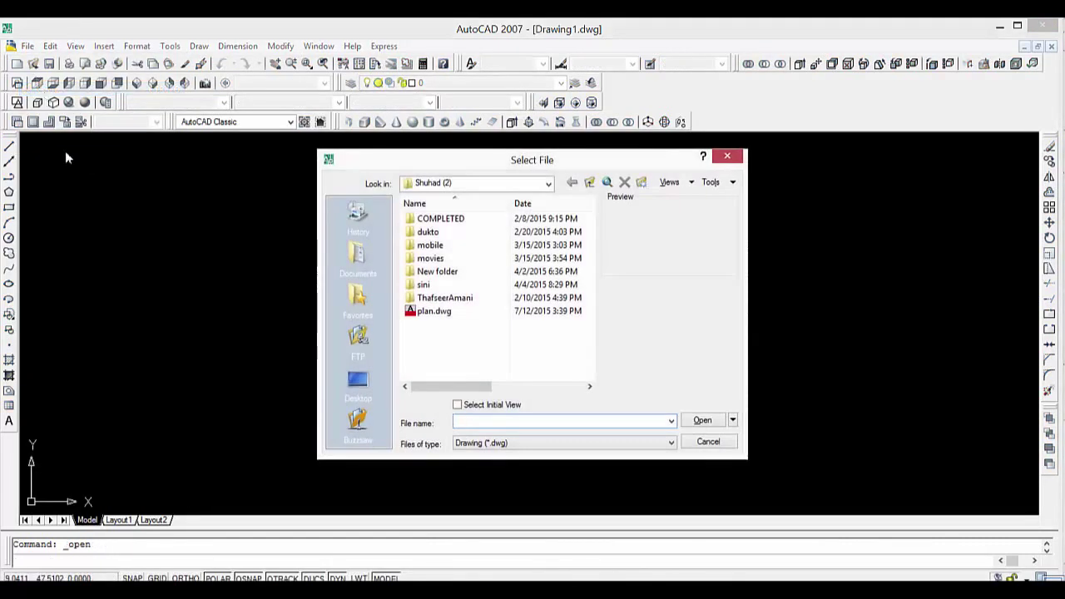
{"action": "left_click", "coordinate": [462, 317]}
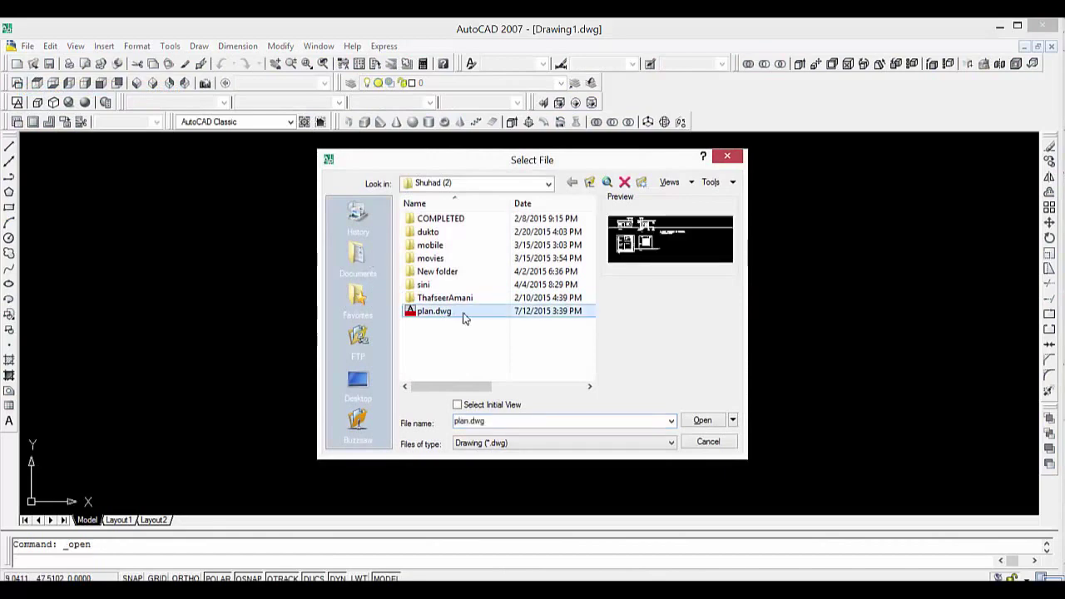
{"action": "left_click", "coordinate": [703, 421]}
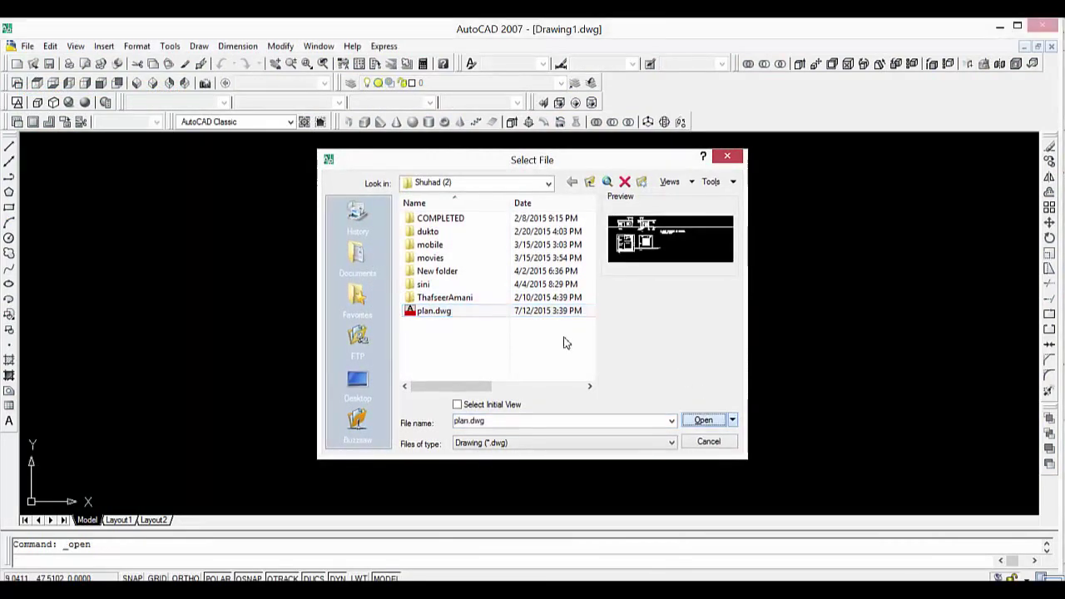
{"action": "scroll", "coordinate": [275, 412], "scroll_direction": "up", "scroll_amount": 1}
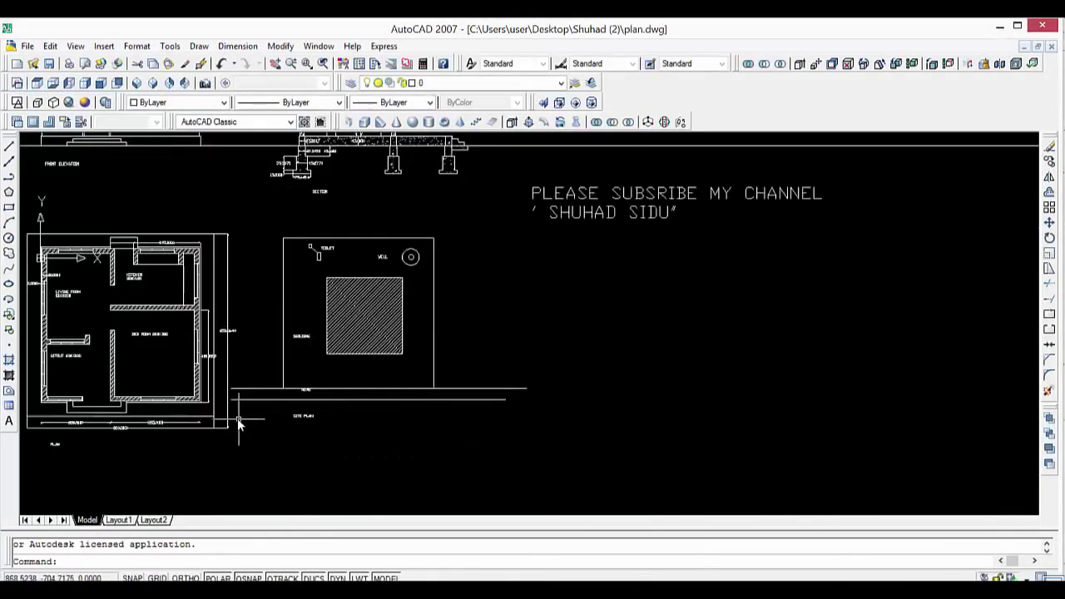
{"action": "scroll", "coordinate": [238, 420], "scroll_direction": "up", "scroll_amount": 1}
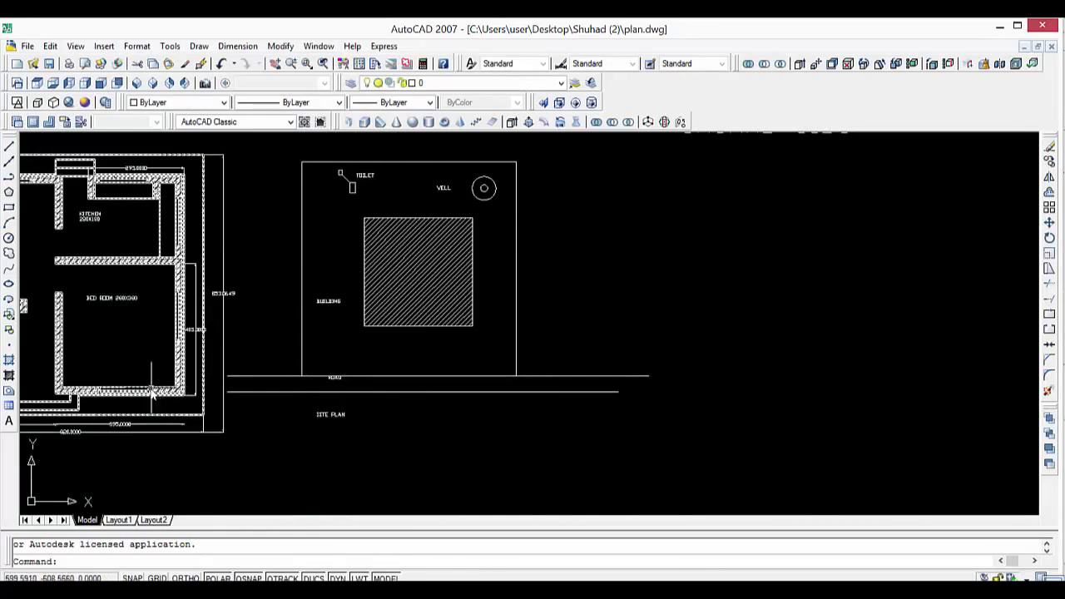
{"action": "scroll", "coordinate": [119, 402], "scroll_direction": "down", "scroll_amount": 2}
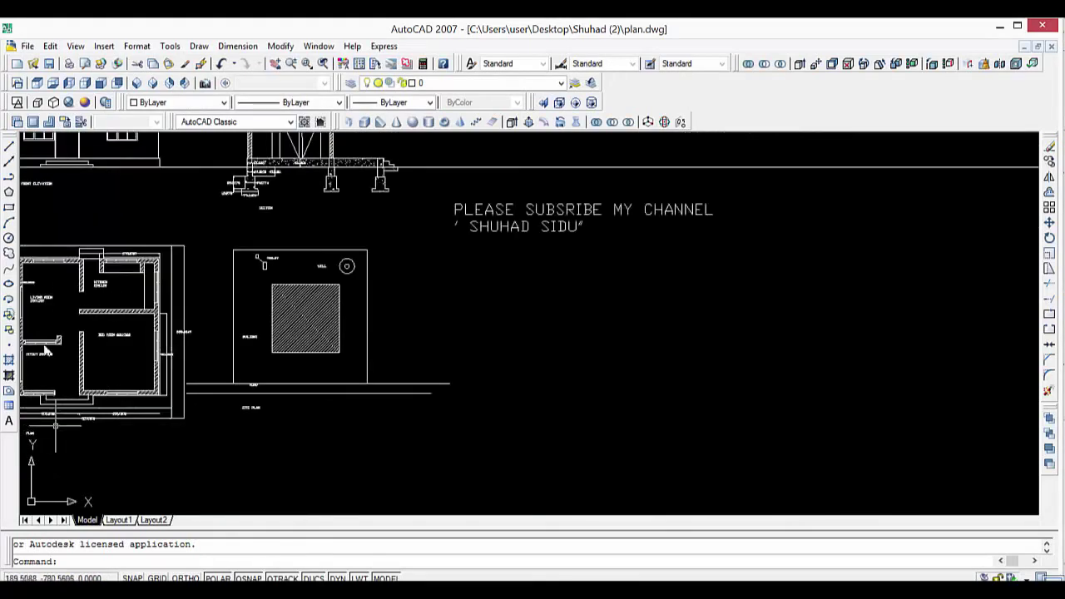
{"action": "middle_click_drag", "start_coordinate": [84, 427], "coordinate": [188, 427]}
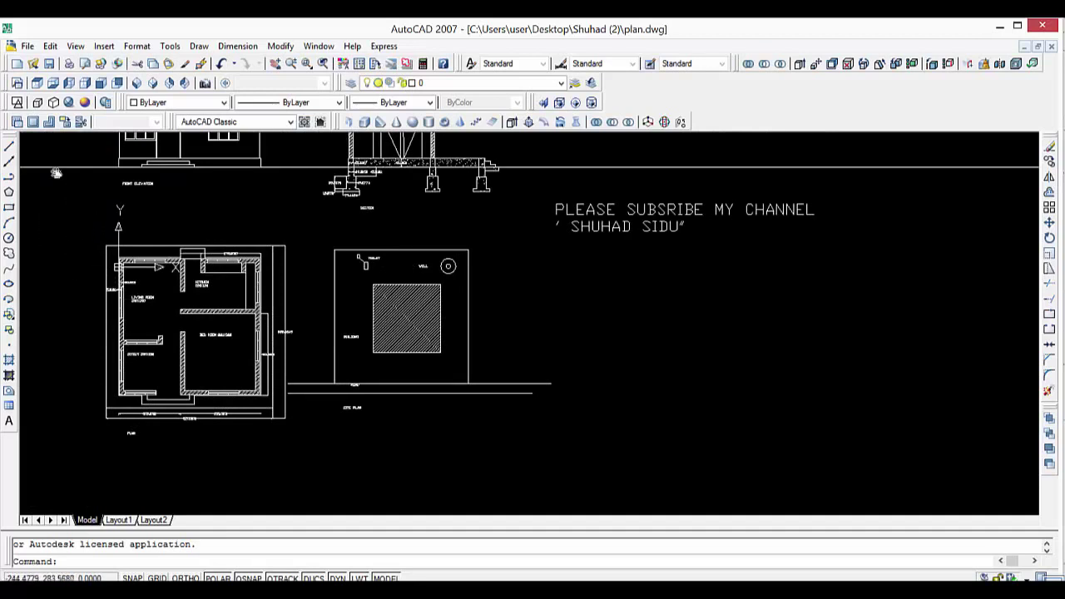
Cancel a stray selection window and start the MOVE command with M.
{"action": "left_click", "coordinate": [68, 210]}
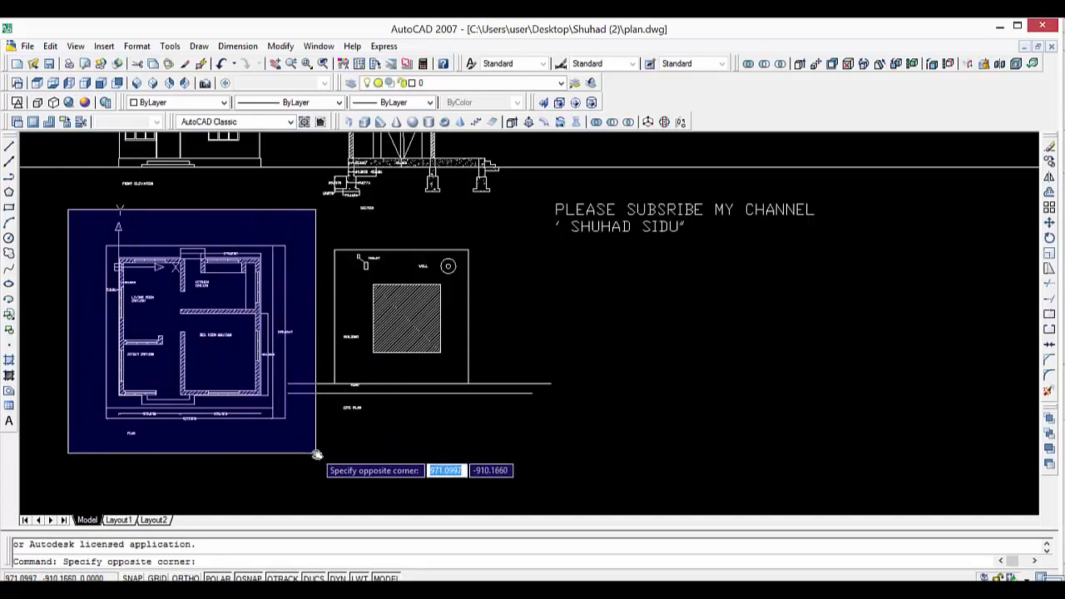
{"action": "key", "text": "Escape"}
{"action": "type", "text": "m"}
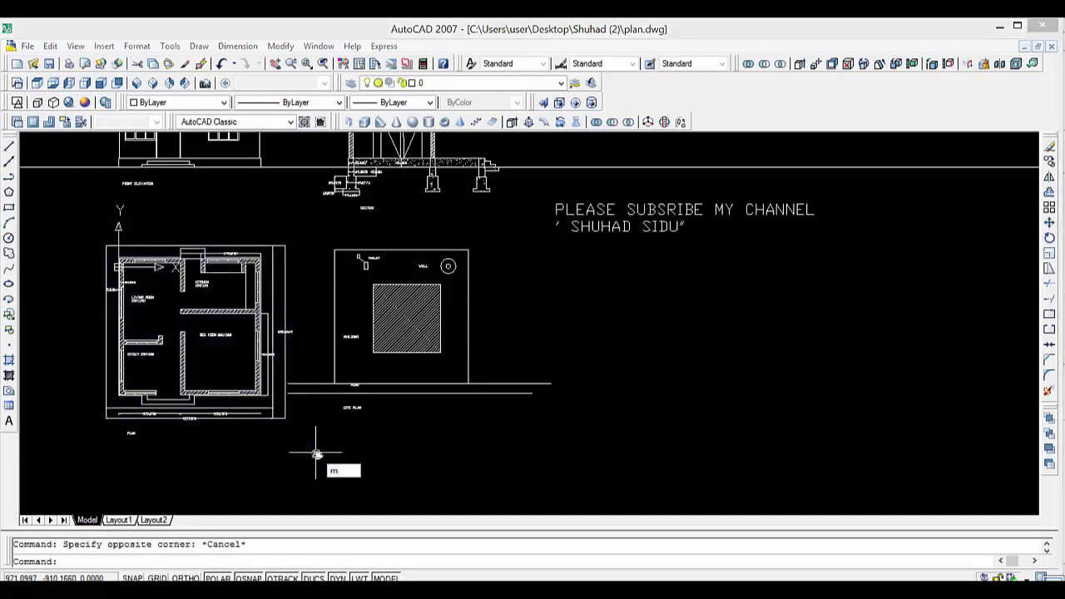
{"action": "key", "text": "Return"}
Window-select the floor plan and move it from its lower-right corner far to the right.
{"action": "left_click", "coordinate": [51, 170]}
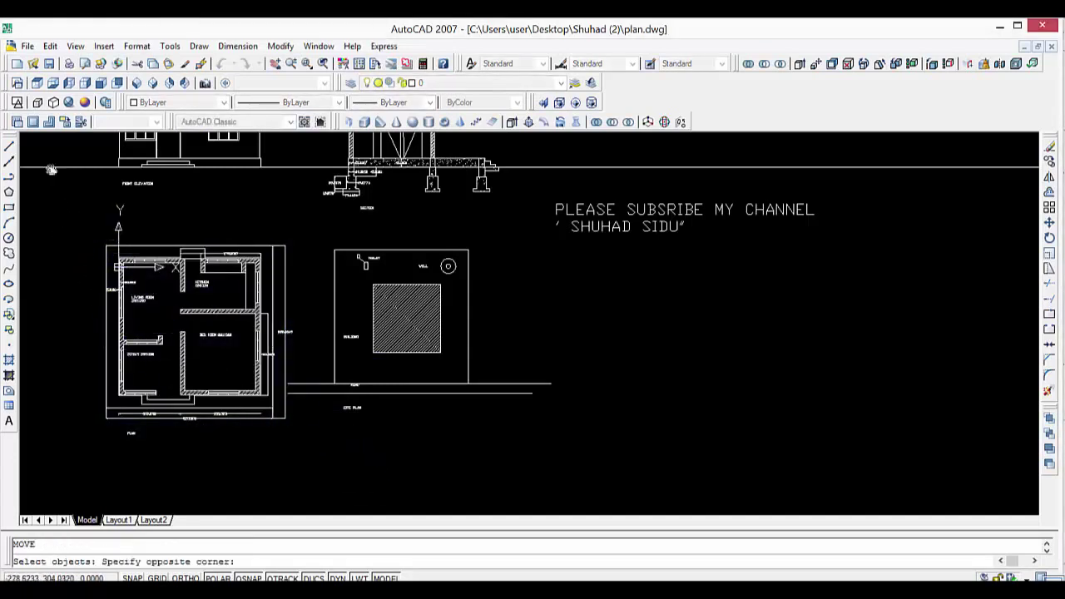
{"action": "left_click", "coordinate": [310, 455]}
{"action": "key", "text": "Return"}
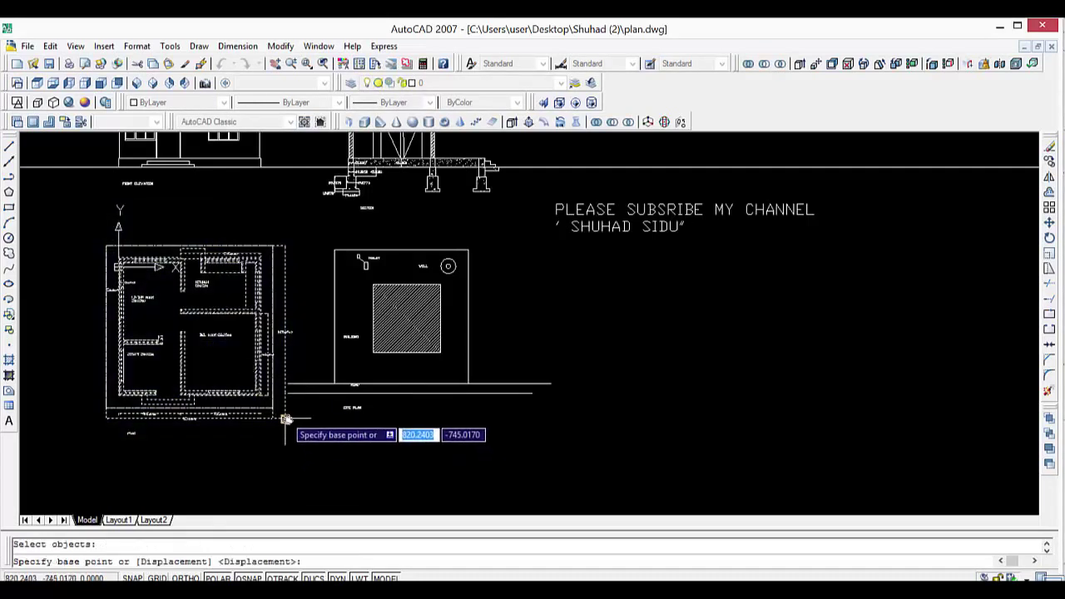
{"action": "left_click", "coordinate": [285, 420]}
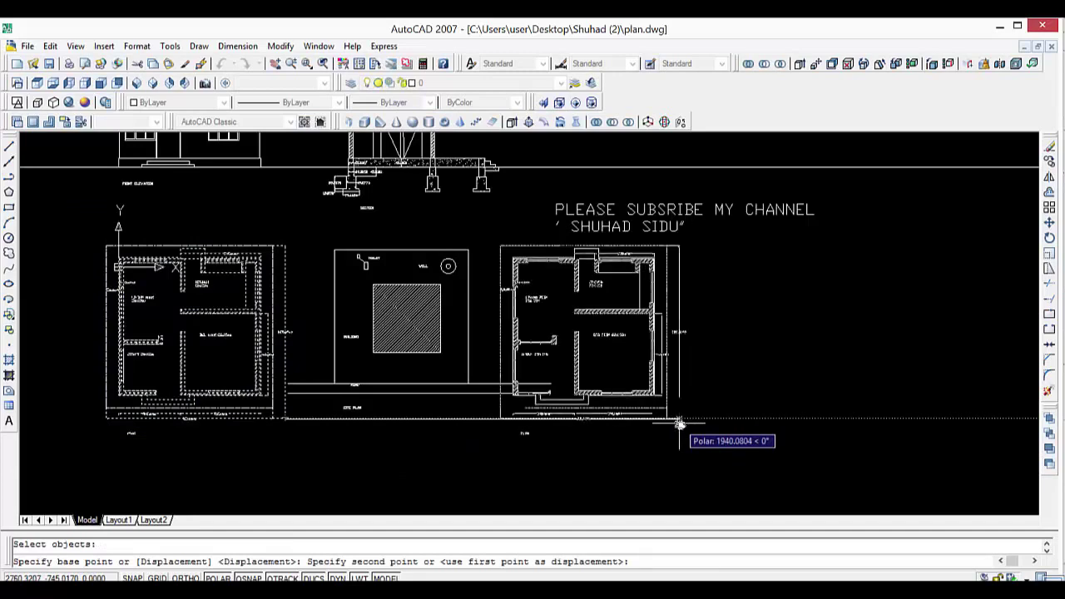
{"action": "scroll", "coordinate": [680, 424], "scroll_direction": "down", "scroll_amount": 3}
{"action": "middle_click_drag", "start_coordinate": [679, 402], "coordinate": [259, 400]}
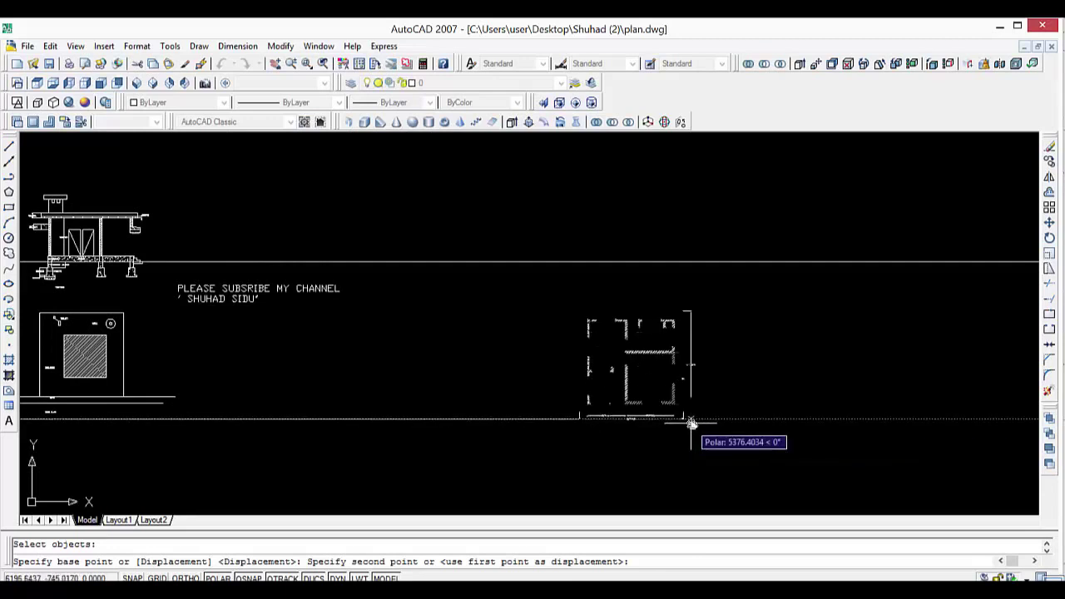
{"action": "middle_click", "coordinate": [724, 412]}
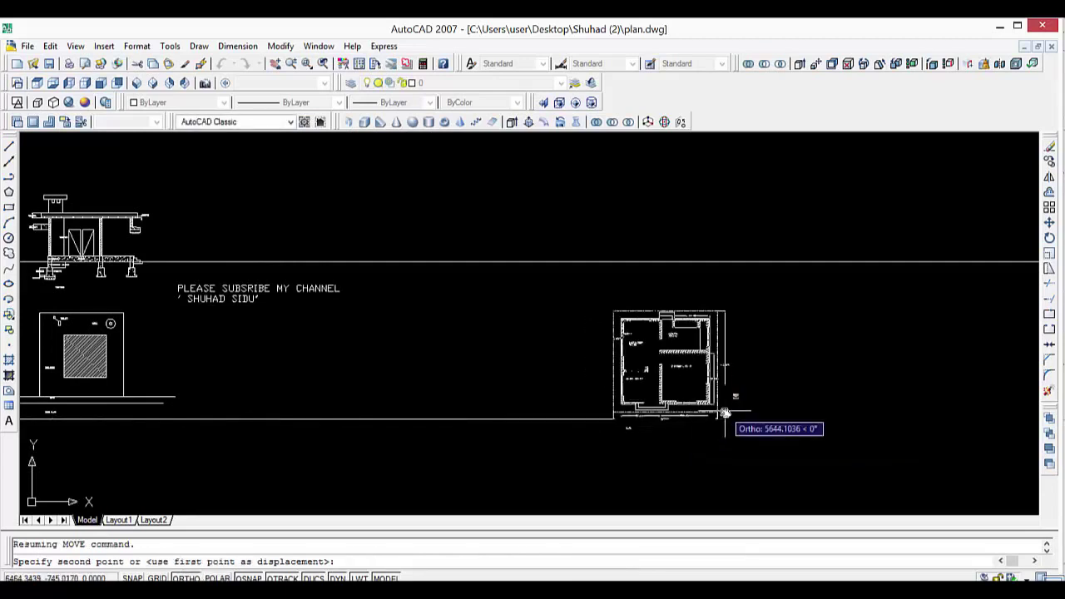
{"action": "left_click", "coordinate": [579, 334]}
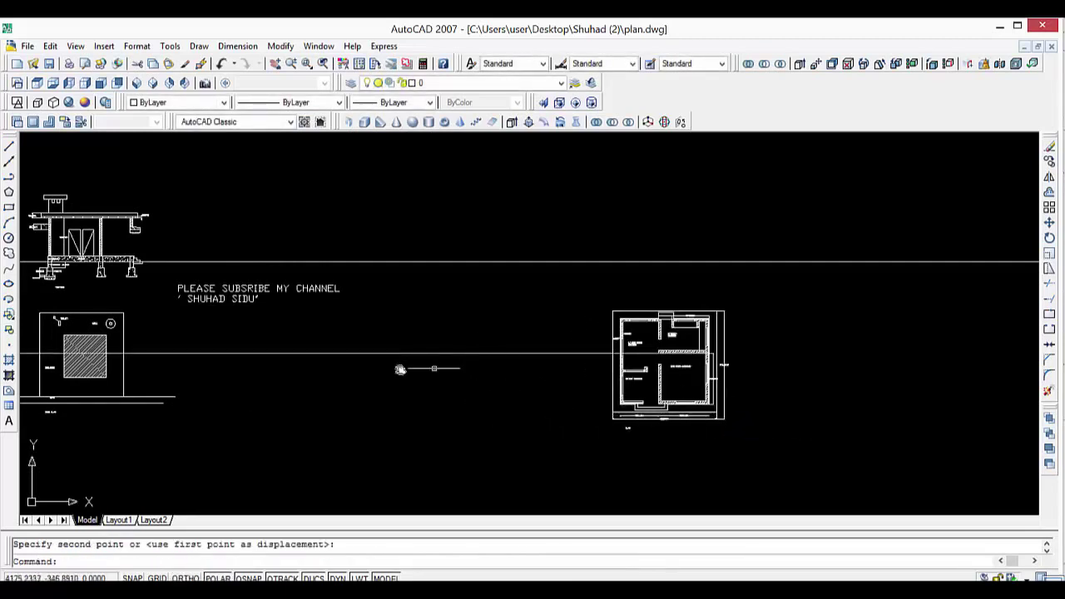
Pan and zoom to centre the relocated floor plan in the view.
{"action": "scroll", "coordinate": [316, 397], "scroll_direction": "down", "scroll_amount": 2}
{"action": "middle_click_drag", "start_coordinate": [316, 397], "coordinate": [527, 390]}
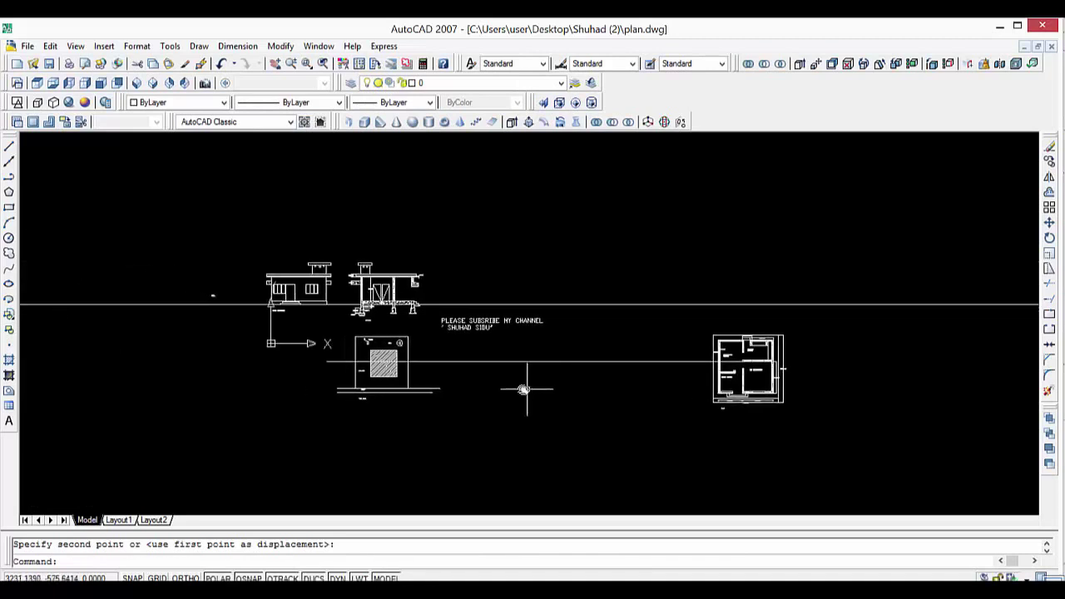
{"action": "scroll", "coordinate": [506, 381], "scroll_direction": "up", "scroll_amount": 1}
{"action": "scroll", "coordinate": [504, 380], "scroll_direction": "down", "scroll_amount": 2}
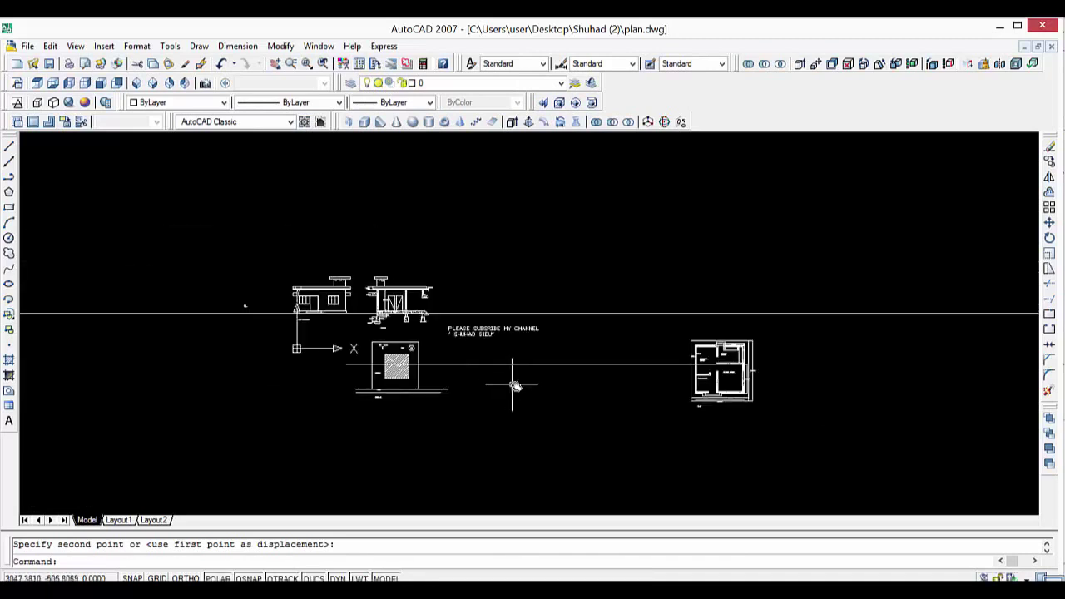
{"action": "middle_click_drag", "start_coordinate": [508, 388], "coordinate": [186, 393]}
{"action": "scroll", "coordinate": [185, 392], "scroll_direction": "up", "scroll_amount": 1}
{"action": "scroll", "coordinate": [349, 379], "scroll_direction": "up", "scroll_amount": 1}
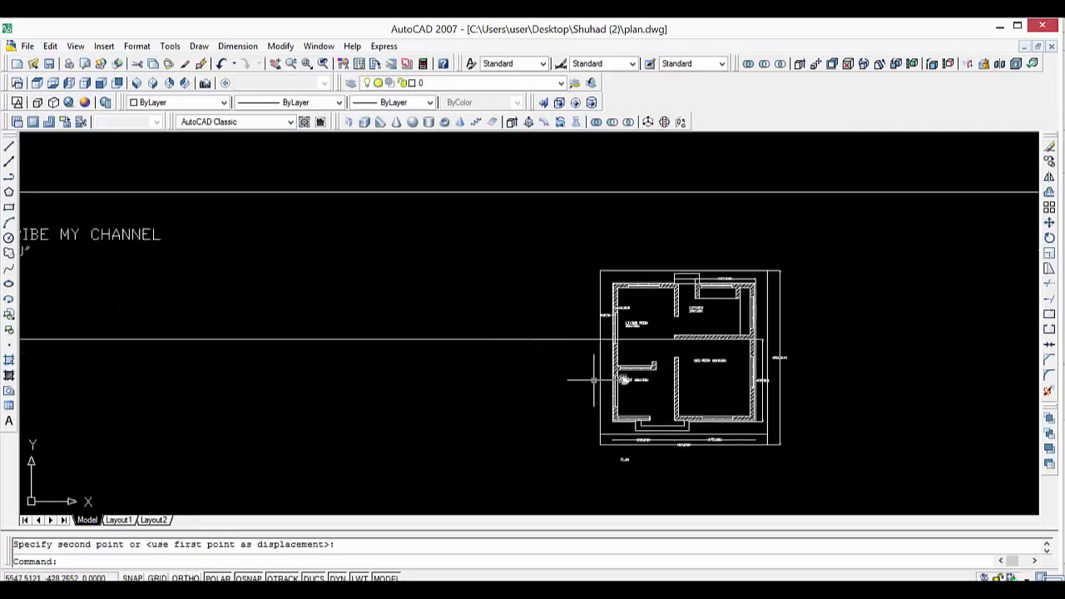
{"action": "middle_click_drag", "start_coordinate": [884, 347], "coordinate": [621, 382]}
{"action": "scroll", "coordinate": [622, 382], "scroll_direction": "up", "scroll_amount": 2}
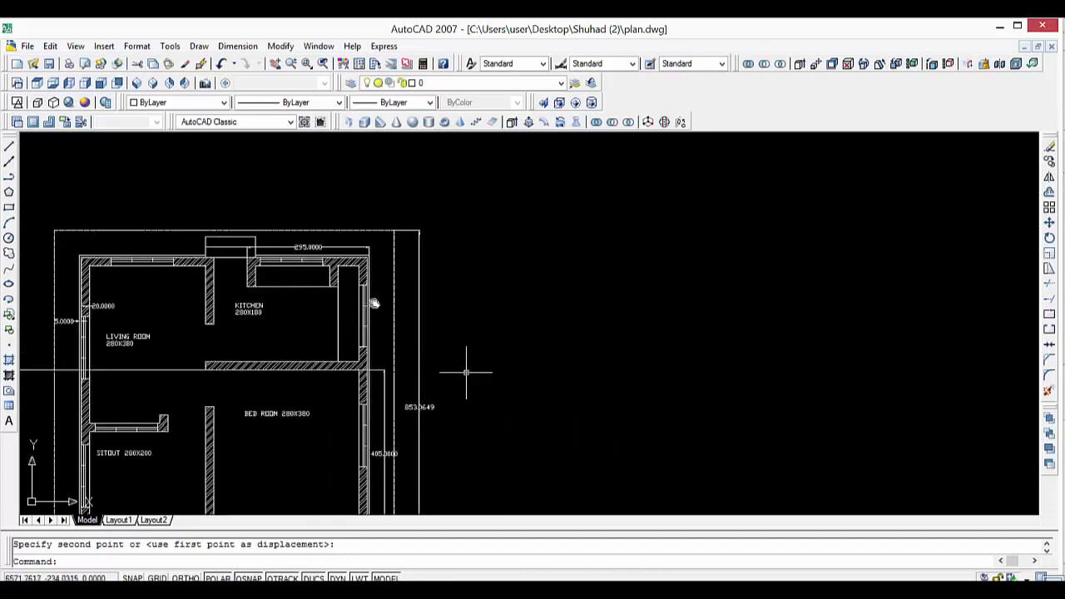
{"action": "mouse_move", "coordinate": [466, 372]}
{"action": "middle_mouse_down"}
{"action": "mouse_move", "coordinate": [594, 252]}
{"action": "mouse_move", "coordinate": [619, 278]}
{"action": "middle_mouse_up"}
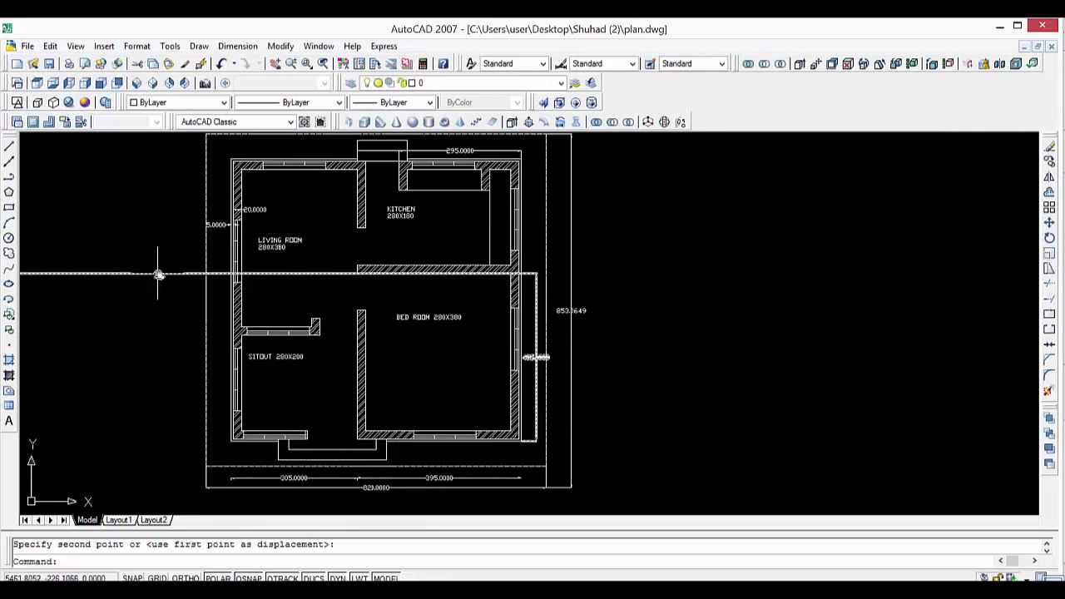
Delete the horizontal line crossing the plan, keeping the 405 dimension.
{"action": "left_click", "coordinate": [158, 274]}
{"action": "key", "text": "Delete"}
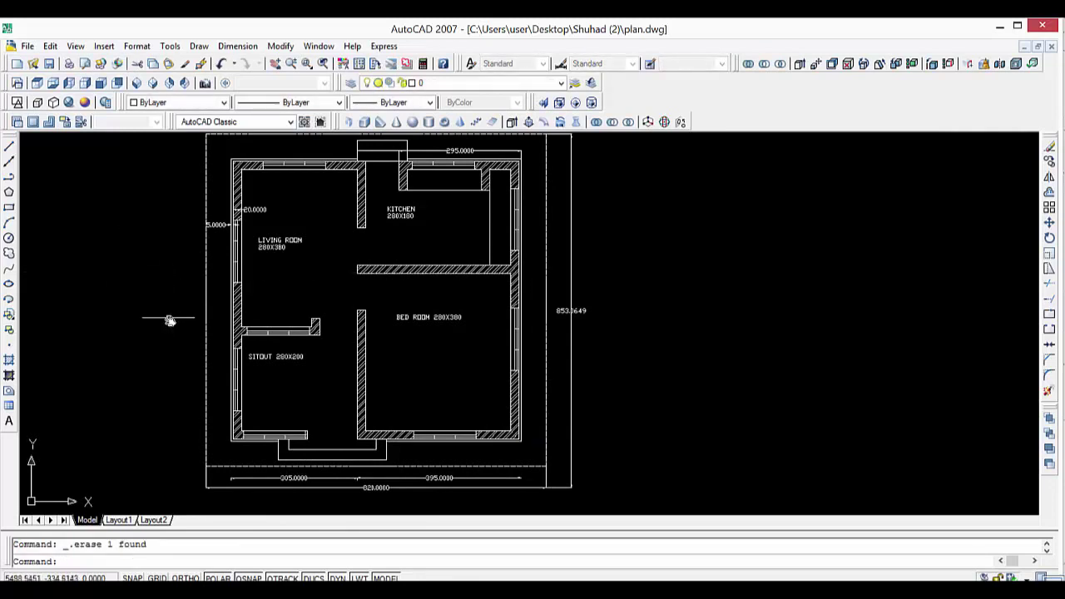
{"action": "key", "text": "ctrl+z"}
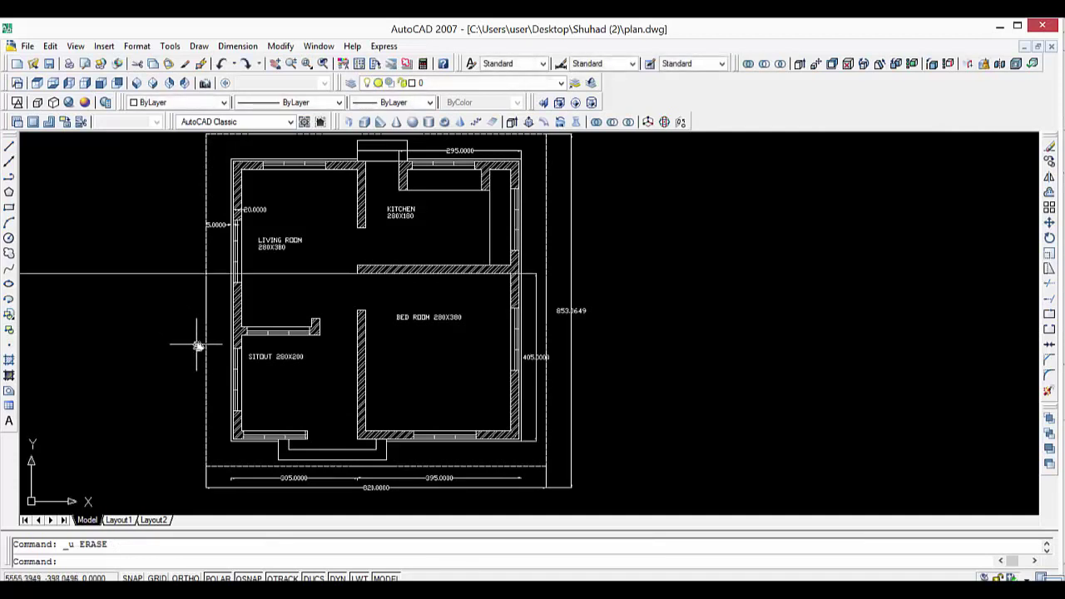
{"action": "left_click", "coordinate": [190, 275]}
{"action": "key", "text": "Delete"}
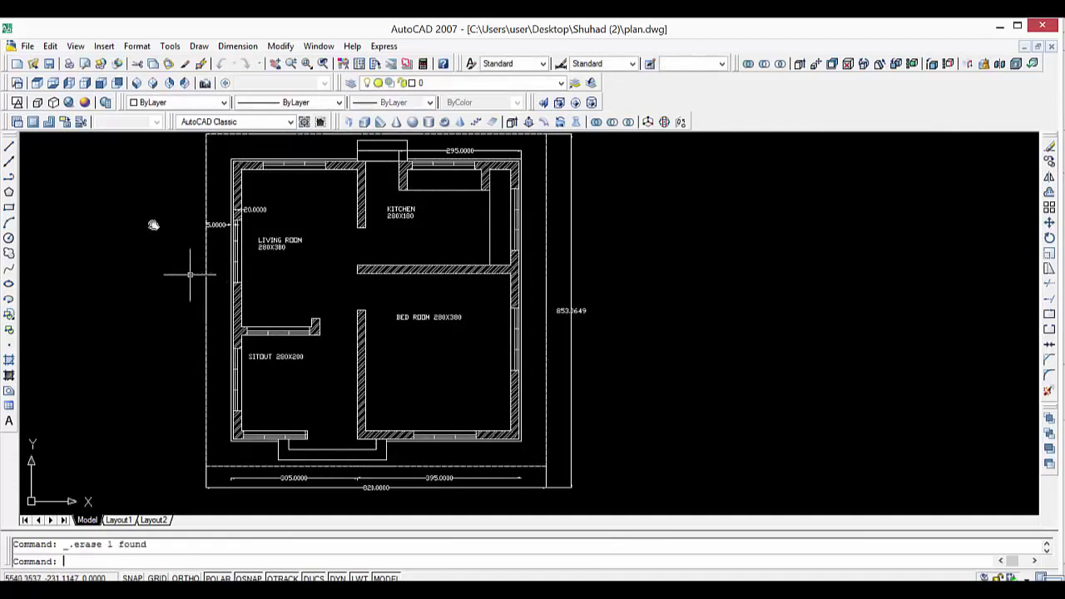
Zoom and pan to show living room, kitchen, bedroom and sitout, then select the walls.
{"action": "scroll", "coordinate": [278, 281], "scroll_direction": "up", "scroll_amount": 2}
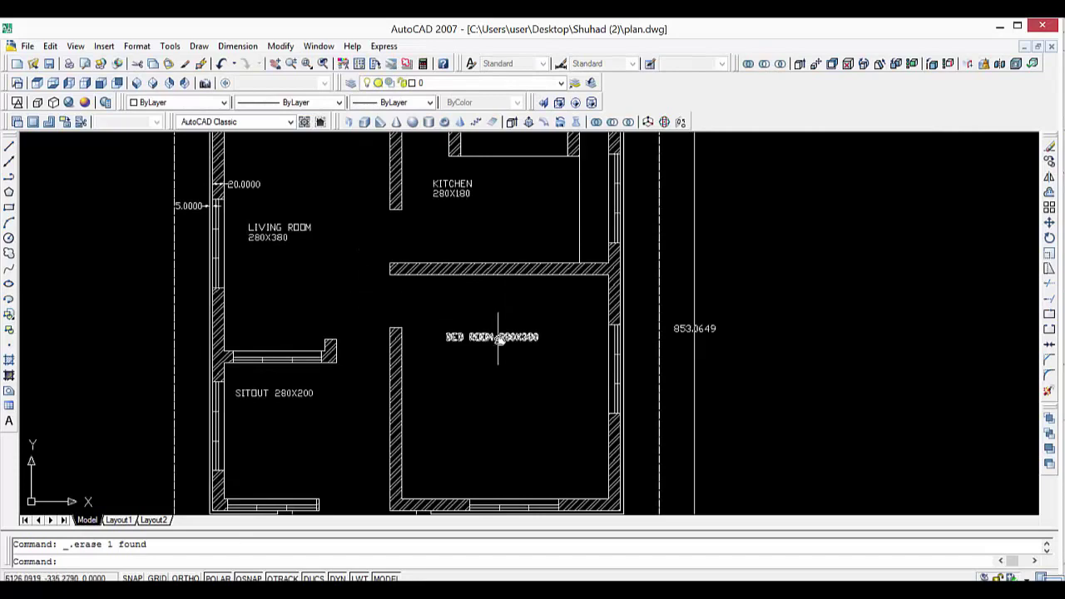
{"action": "scroll", "coordinate": [497, 338], "scroll_direction": "down", "scroll_amount": 1}
{"action": "scroll", "coordinate": [376, 364], "scroll_direction": "up", "scroll_amount": 1}
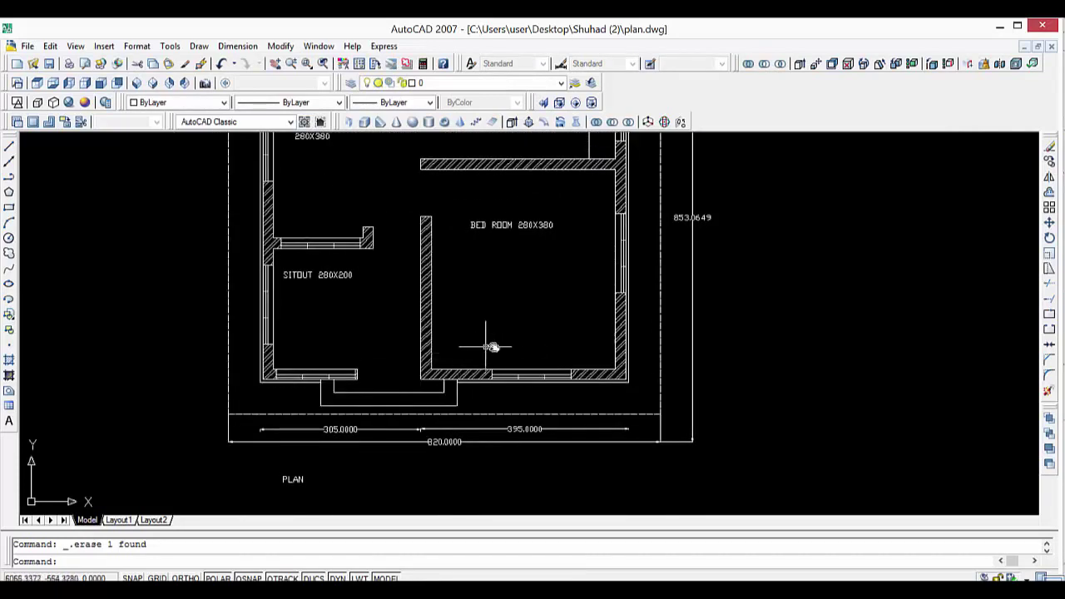
{"action": "scroll", "coordinate": [491, 361], "scroll_direction": "down", "scroll_amount": 2}
{"action": "mouse_move", "coordinate": [475, 364]}
{"action": "middle_mouse_down"}
{"action": "mouse_move", "coordinate": [396, 379]}
{"action": "mouse_move", "coordinate": [215, 384]}
{"action": "middle_mouse_up"}
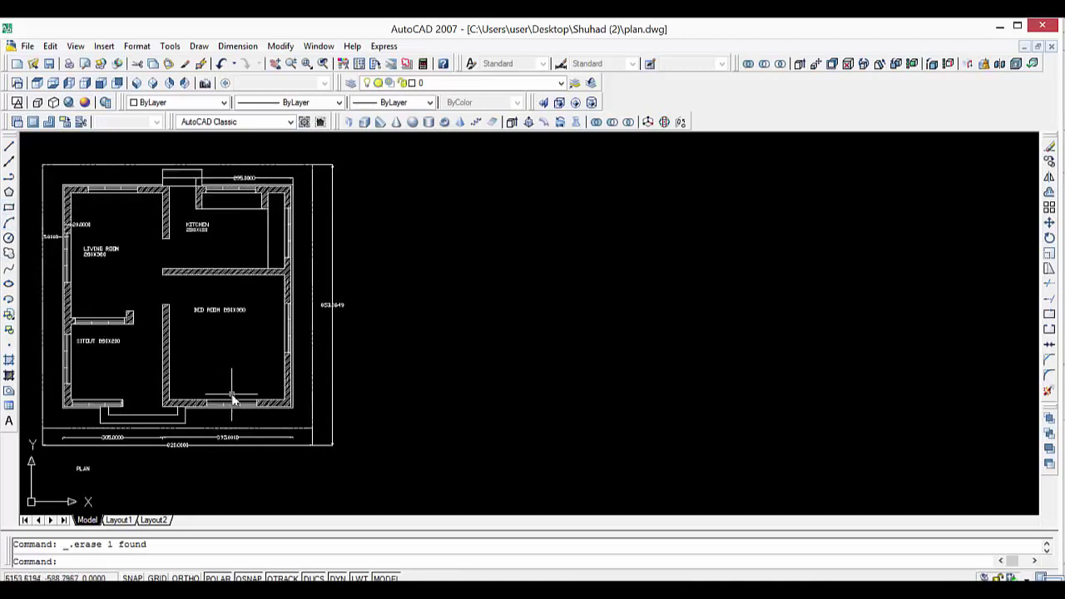
{"action": "scroll", "coordinate": [232, 400], "scroll_direction": "up", "scroll_amount": 1}
{"action": "scroll", "coordinate": [231, 397], "scroll_direction": "up", "scroll_amount": 1}
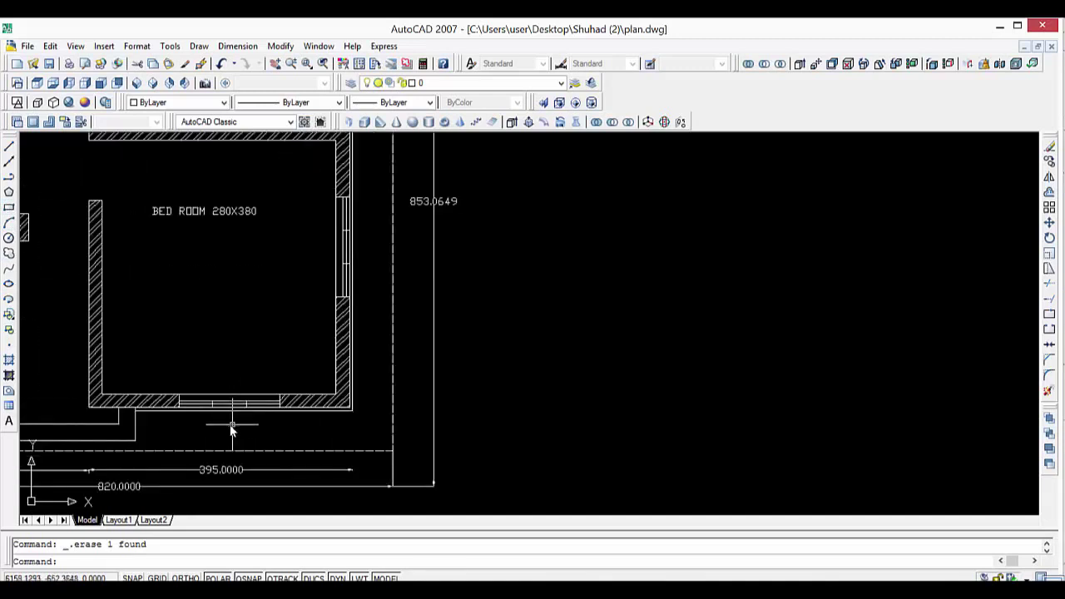
{"action": "scroll", "coordinate": [218, 426], "scroll_direction": "up", "scroll_amount": 1}
{"action": "scroll", "coordinate": [209, 428], "scroll_direction": "down", "scroll_amount": 2}
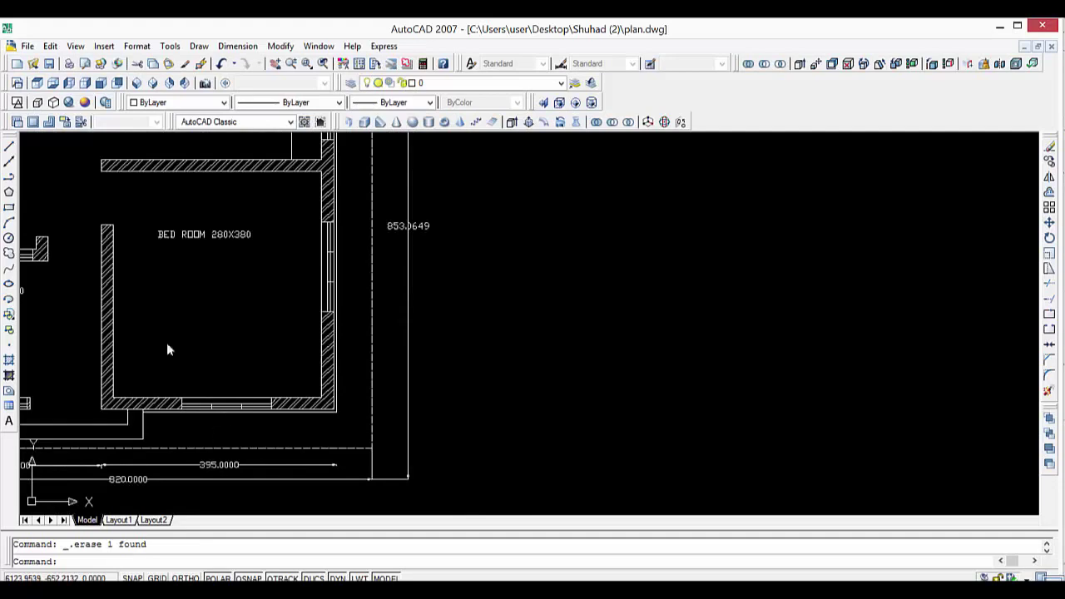
{"action": "middle_click_drag", "start_coordinate": [166, 350], "coordinate": [368, 404]}
{"action": "mouse_move", "coordinate": [226, 308]}
{"action": "middle_mouse_down"}
{"action": "mouse_move", "coordinate": [221, 422]}
{"action": "mouse_move", "coordinate": [233, 482]}
{"action": "middle_mouse_up"}
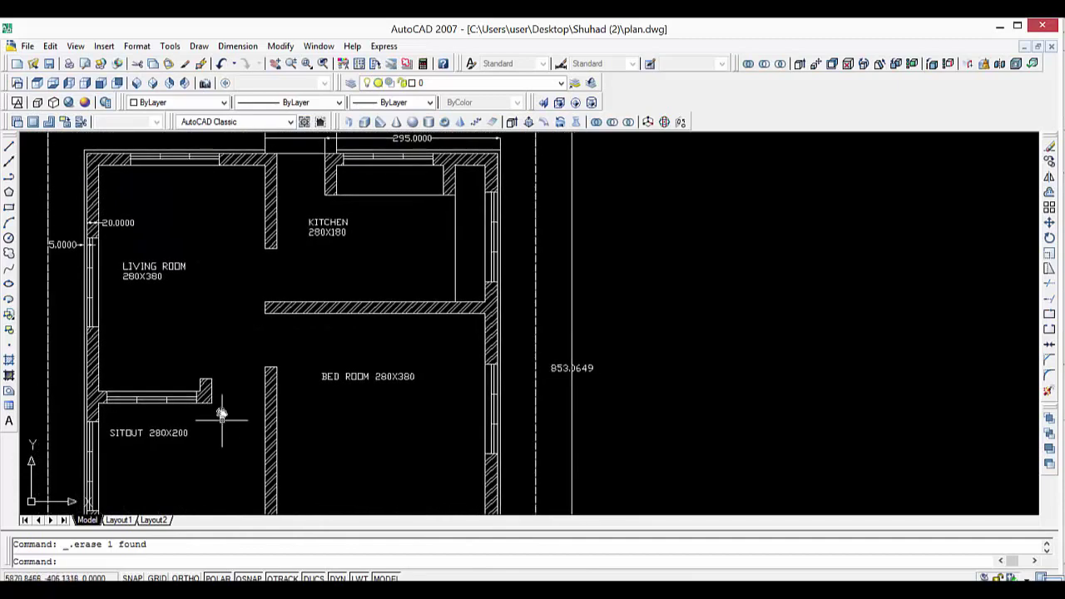
{"action": "left_click", "coordinate": [85, 154]}
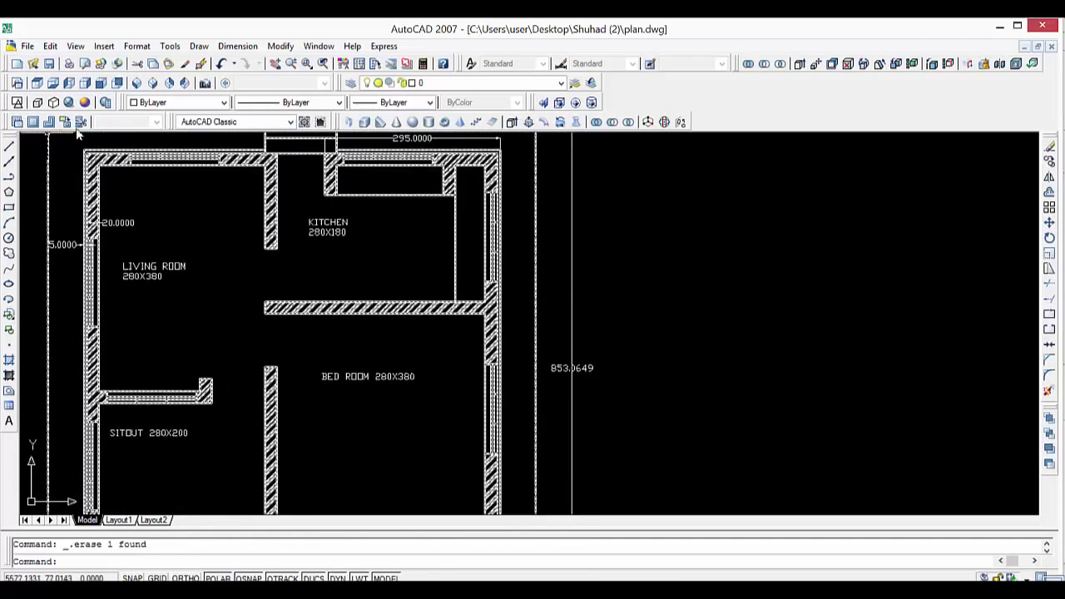
{"action": "key", "text": "Delete"}
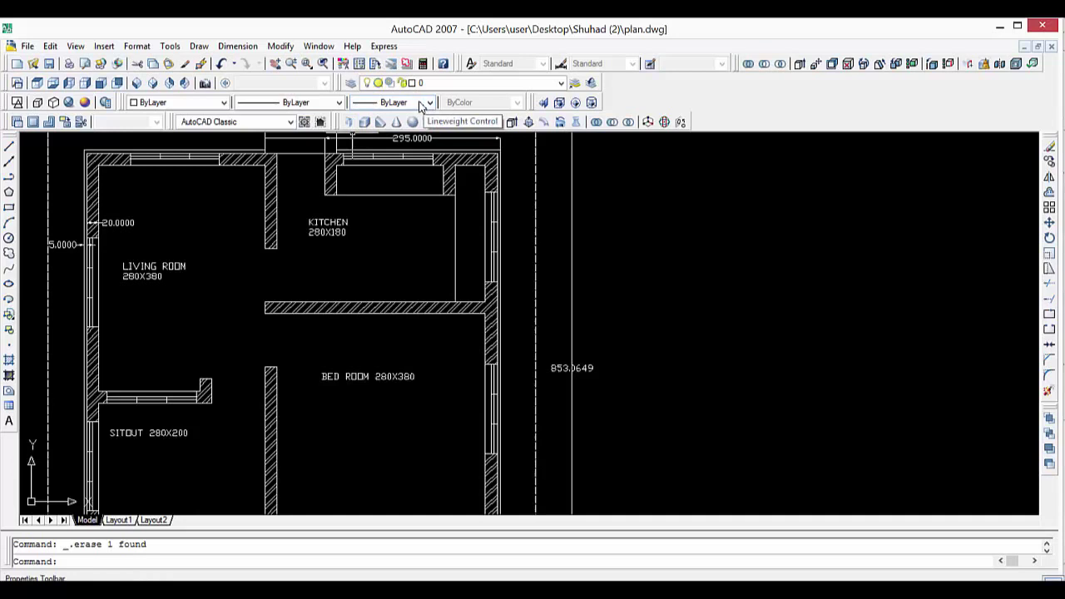
Add a current layer named 'wall' with colour 22 in the Layer Properties Manager.
{"action": "left_click", "coordinate": [353, 83]}
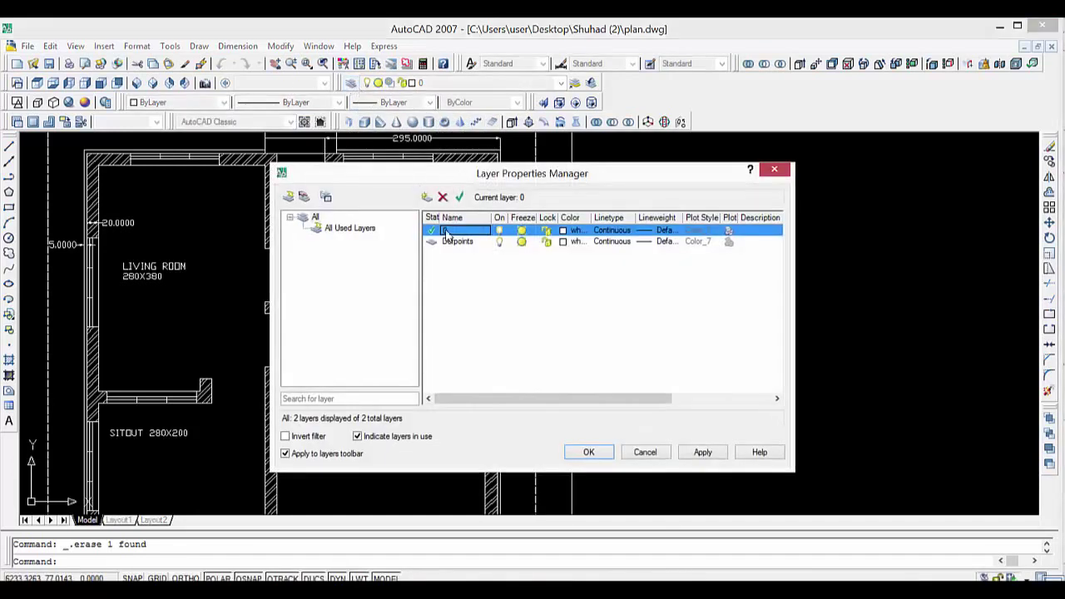
{"action": "right_click", "coordinate": [456, 249]}
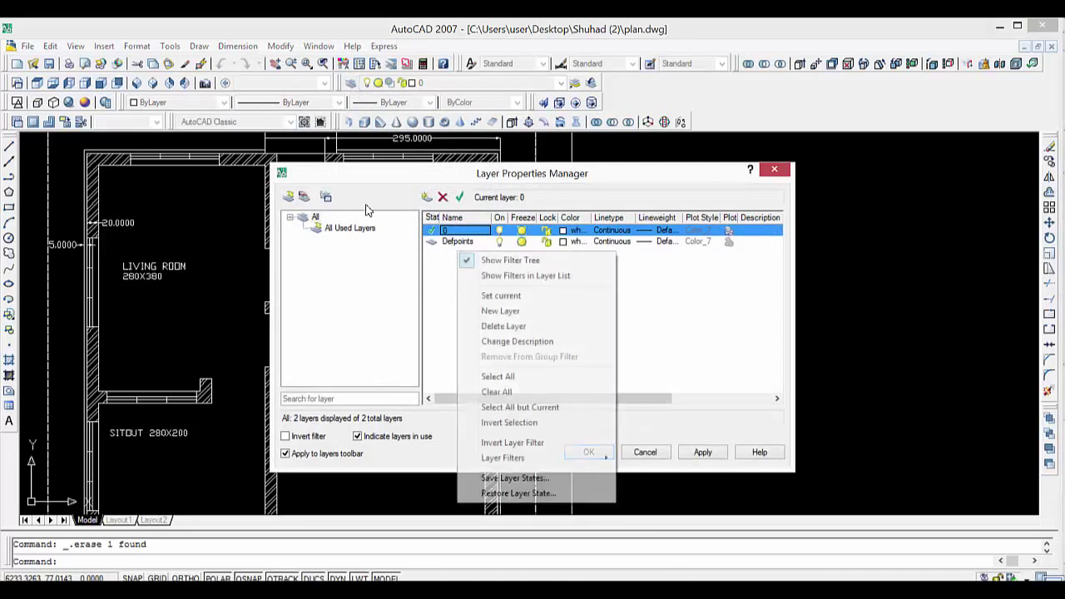
{"action": "left_click", "coordinate": [502, 311]}
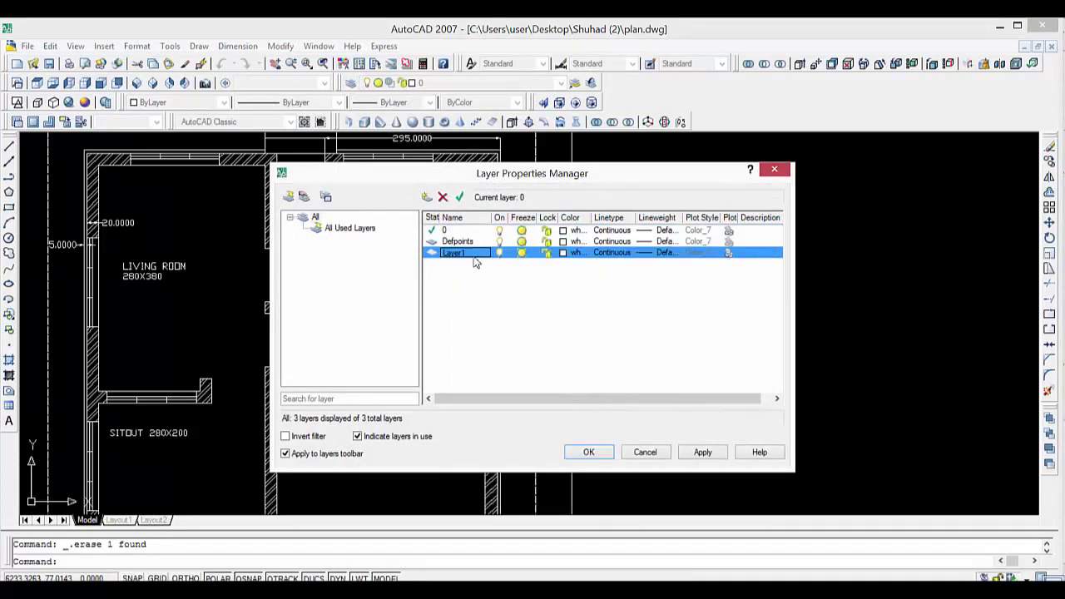
{"action": "key", "text": "alt+c"}
{"action": "left_click", "coordinate": [467, 256]}
{"action": "type", "text": "wall"}
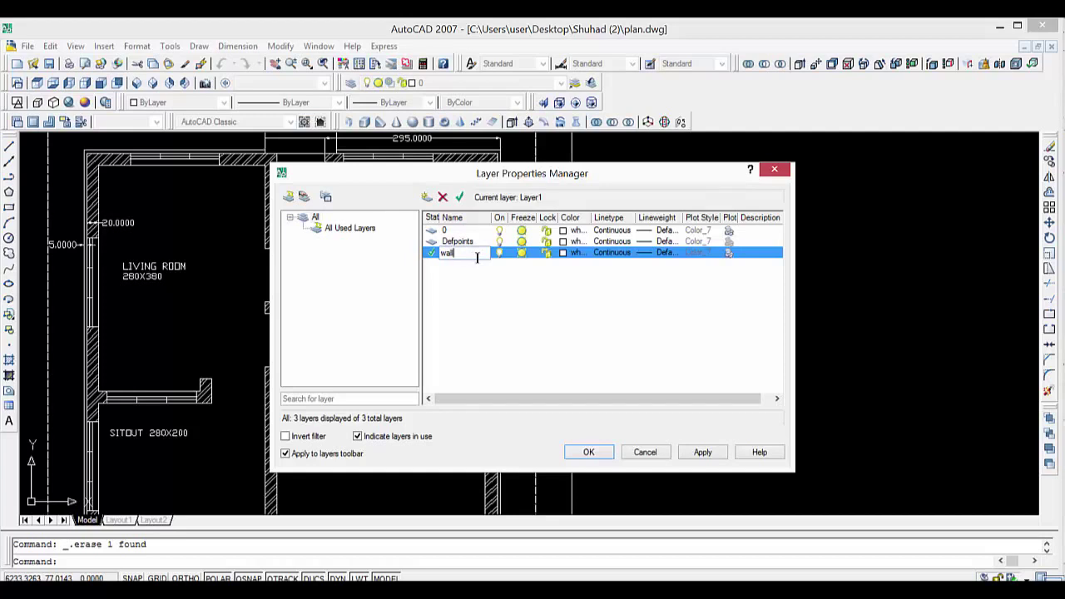
{"action": "left_click", "coordinate": [562, 249]}
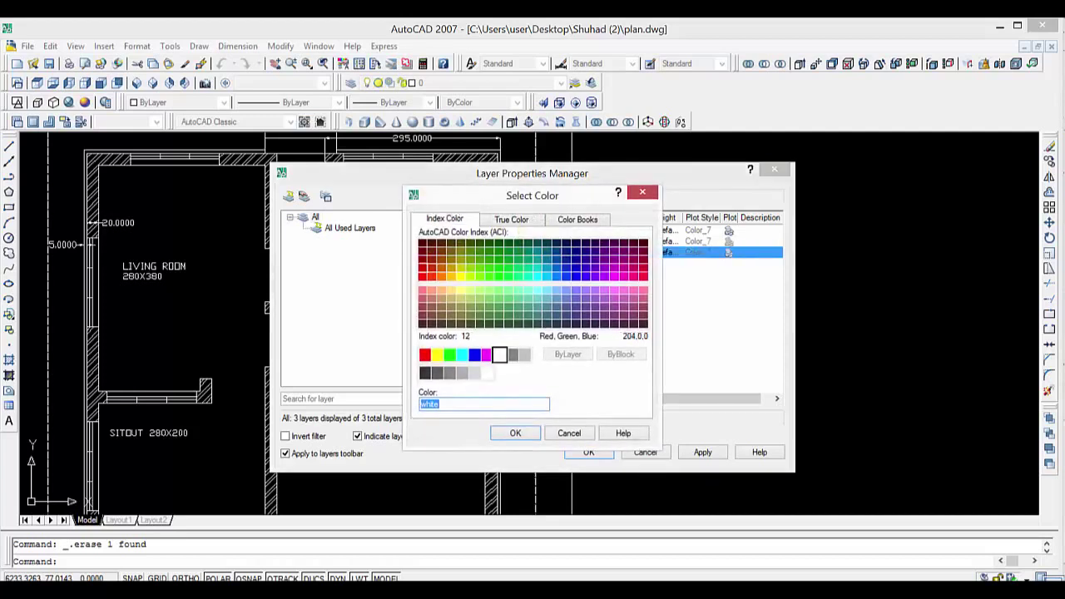
{"action": "left_click", "coordinate": [431, 267]}
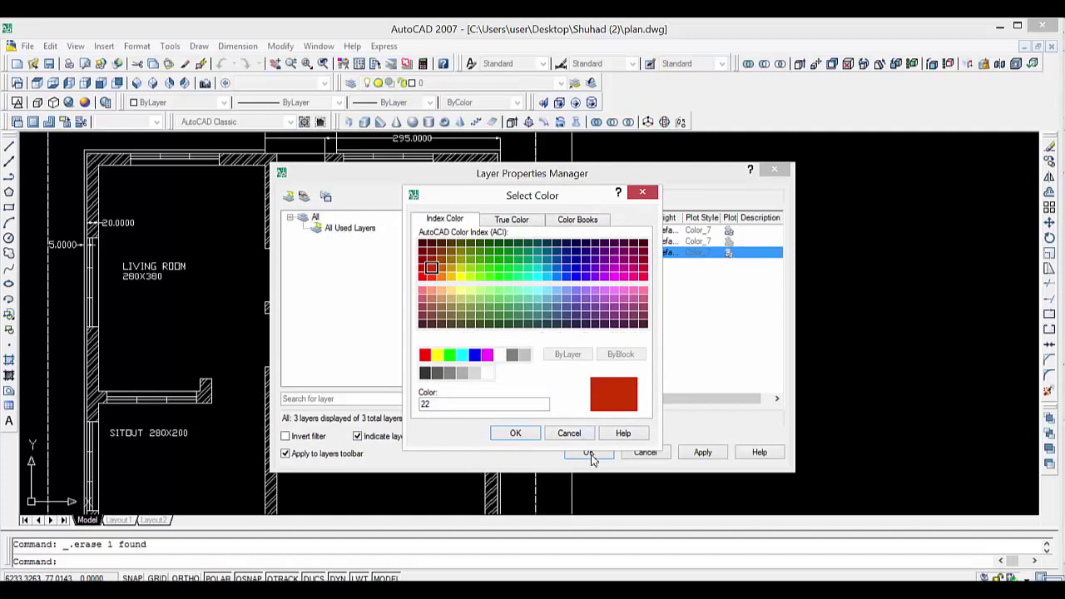
{"action": "left_click", "coordinate": [523, 433]}
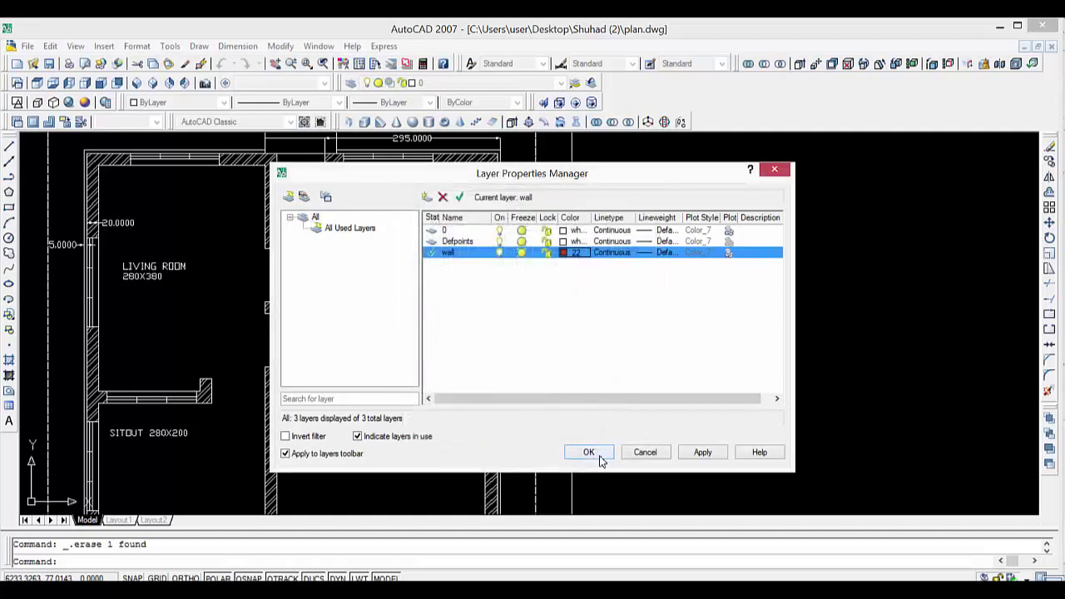
{"action": "left_click", "coordinate": [588, 452]}
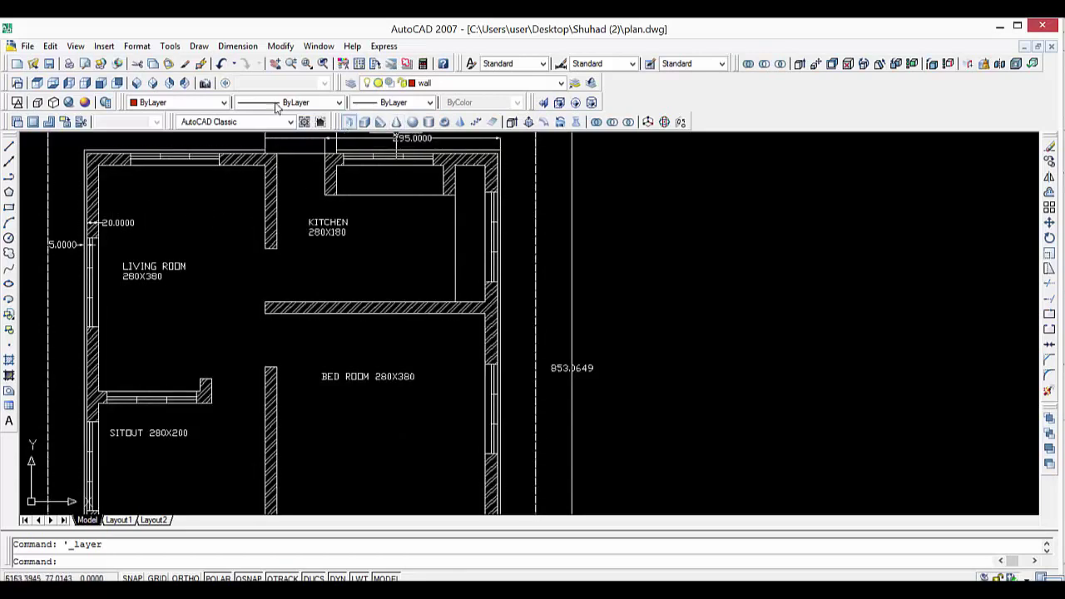
Start Polysolid with height 300, width 20 and Left justification.
{"action": "left_click", "coordinate": [350, 121]}
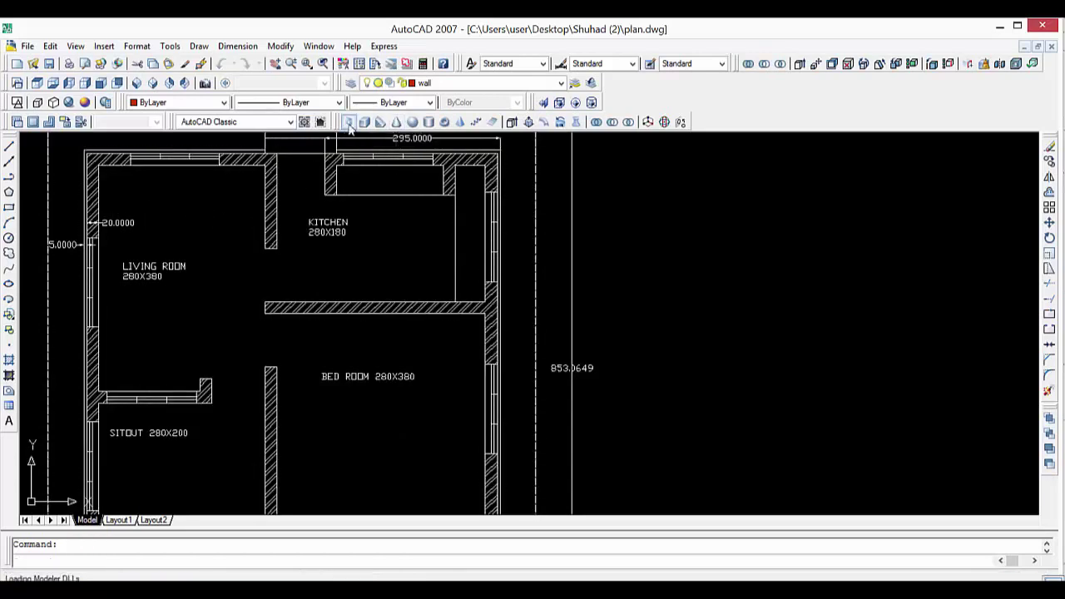
{"action": "right_click", "coordinate": [409, 240]}
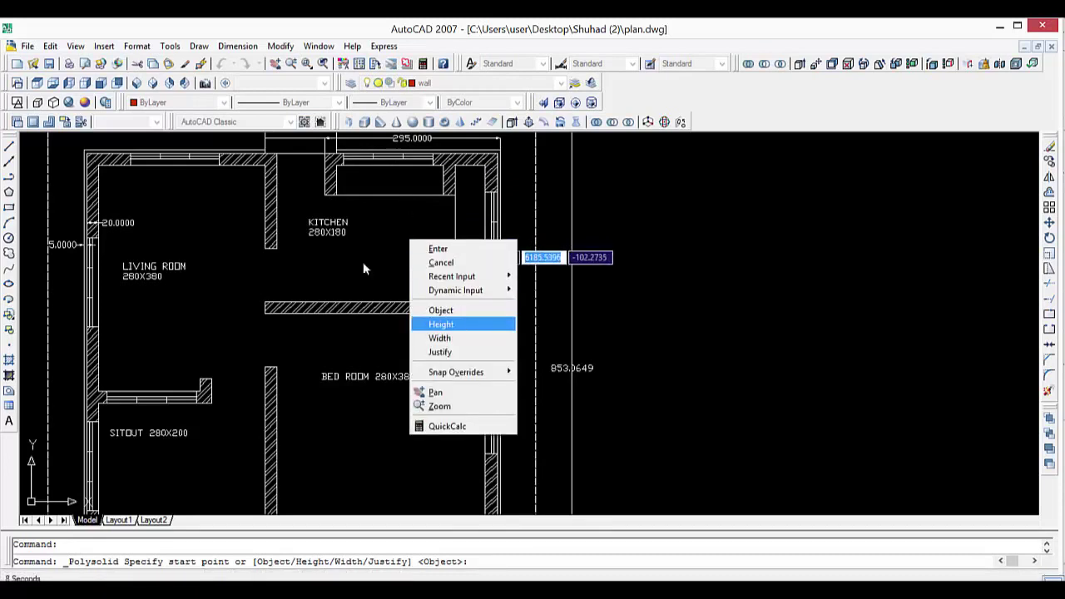
{"action": "key", "text": "Return"}
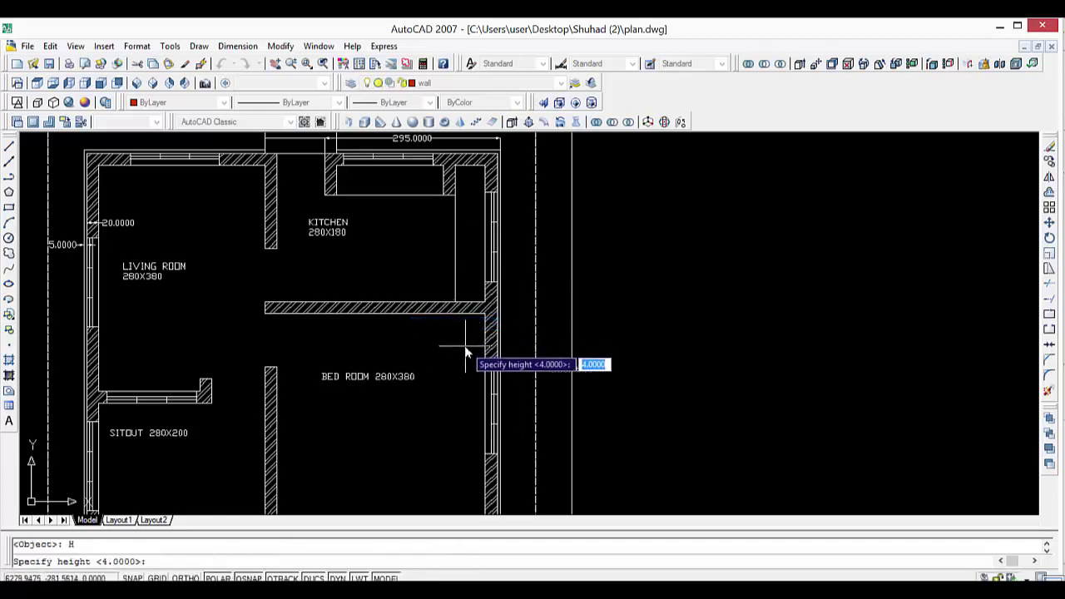
{"action": "type", "text": "300"}
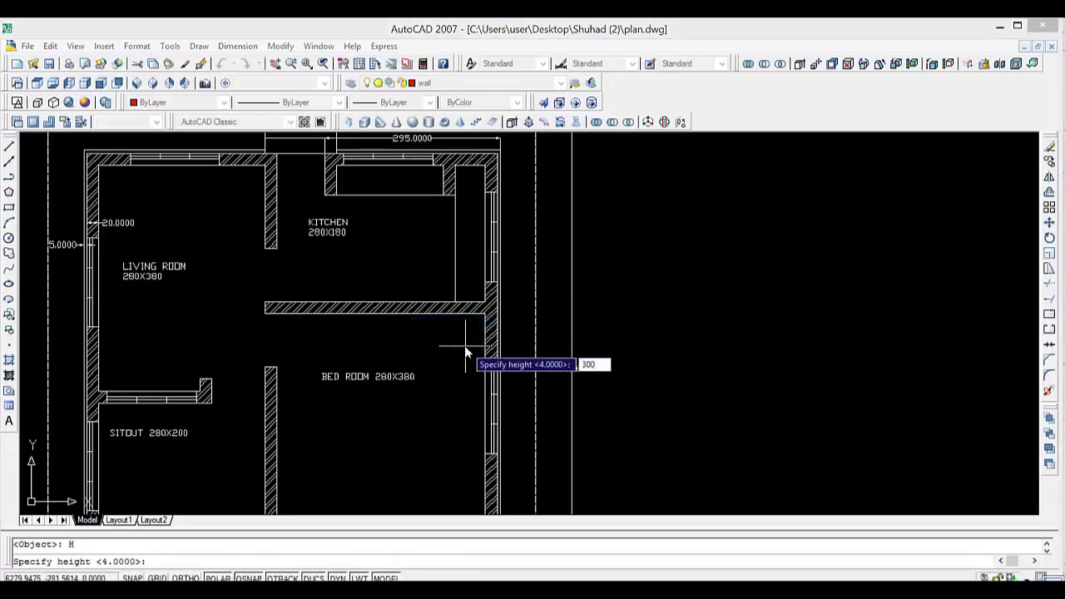
{"action": "key", "text": "Return"}
{"action": "right_click", "coordinate": [468, 354]}
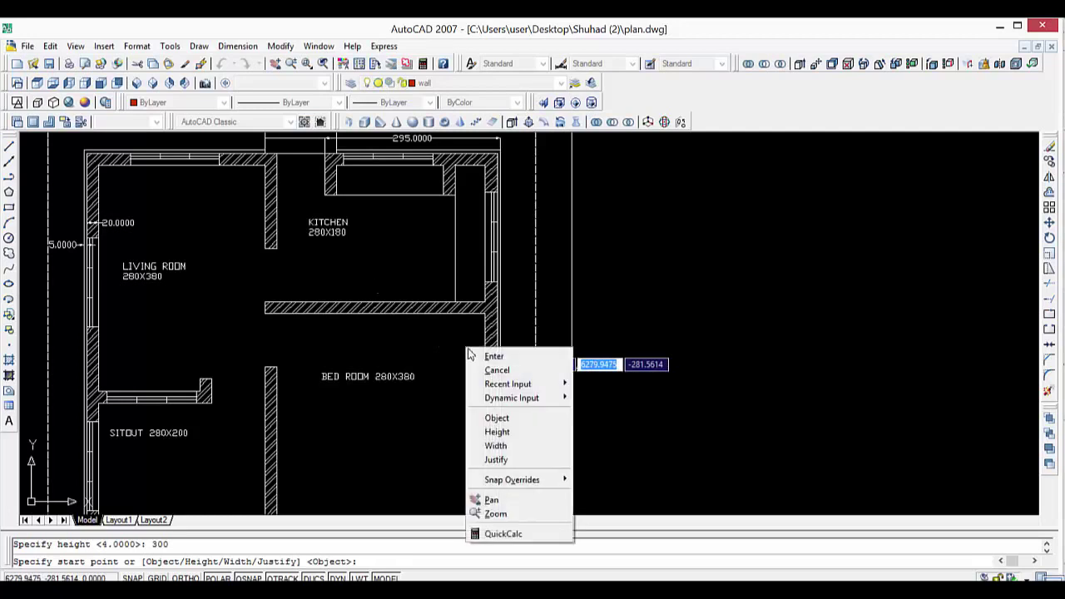
{"action": "left_click", "coordinate": [495, 446]}
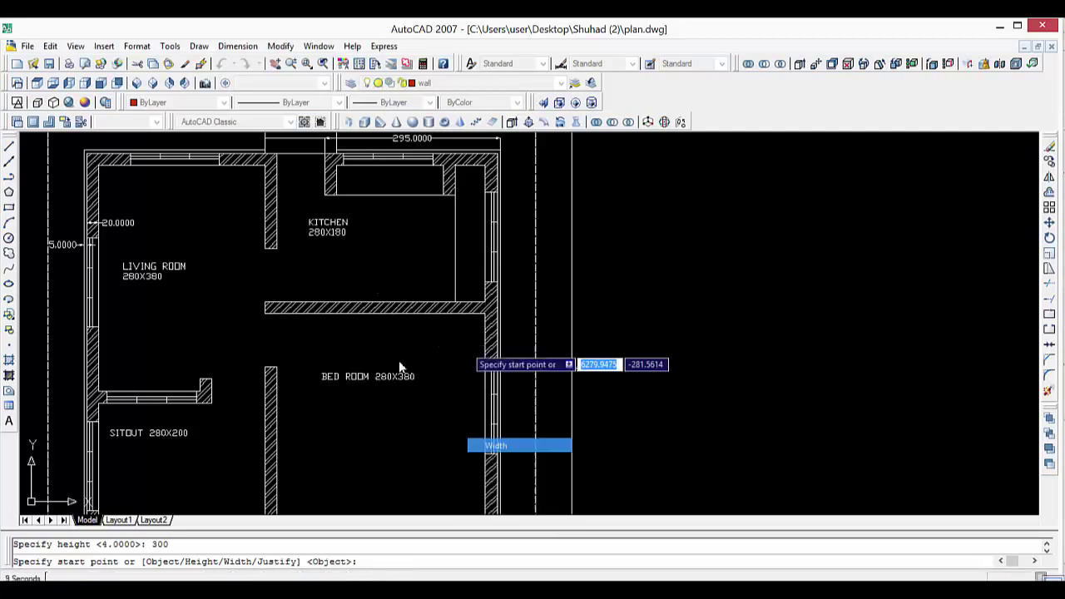
{"action": "type", "text": "20"}
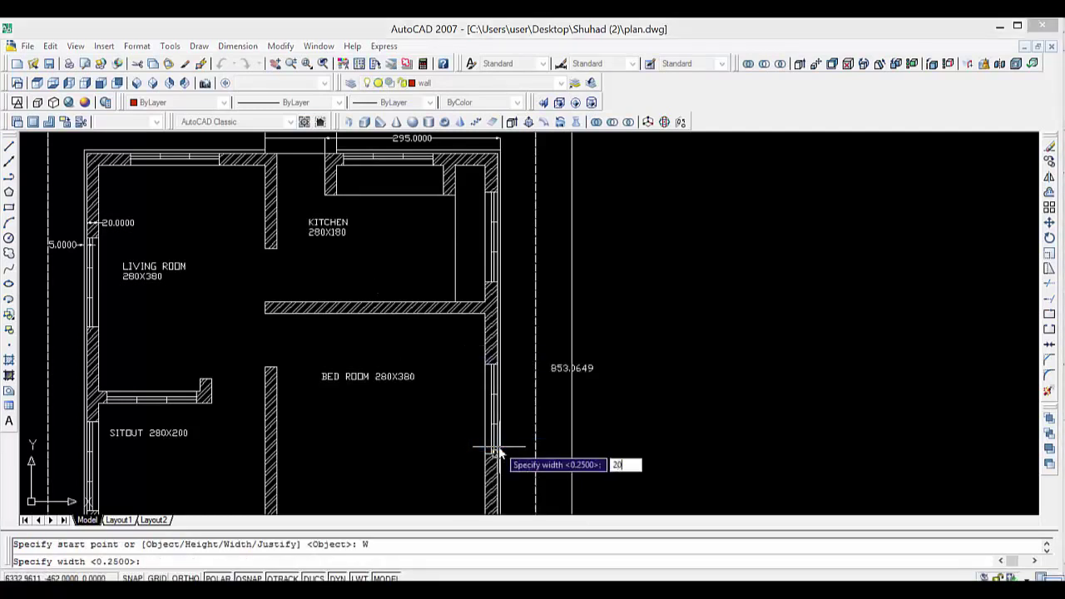
{"action": "key", "text": "Return"}
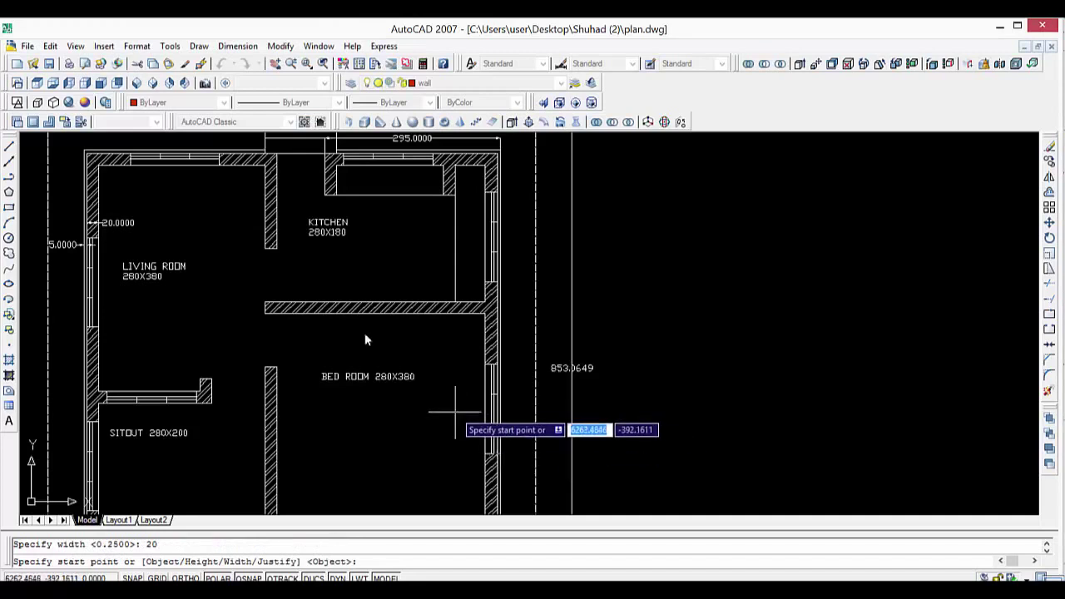
{"action": "right_click", "coordinate": [455, 411]}
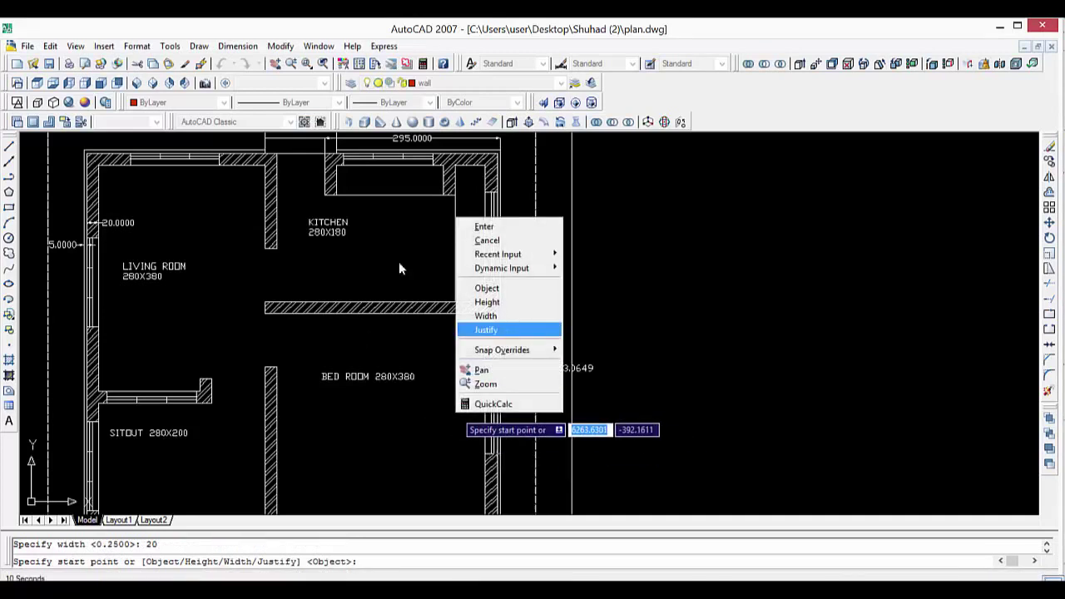
{"action": "left_click", "coordinate": [486, 329]}
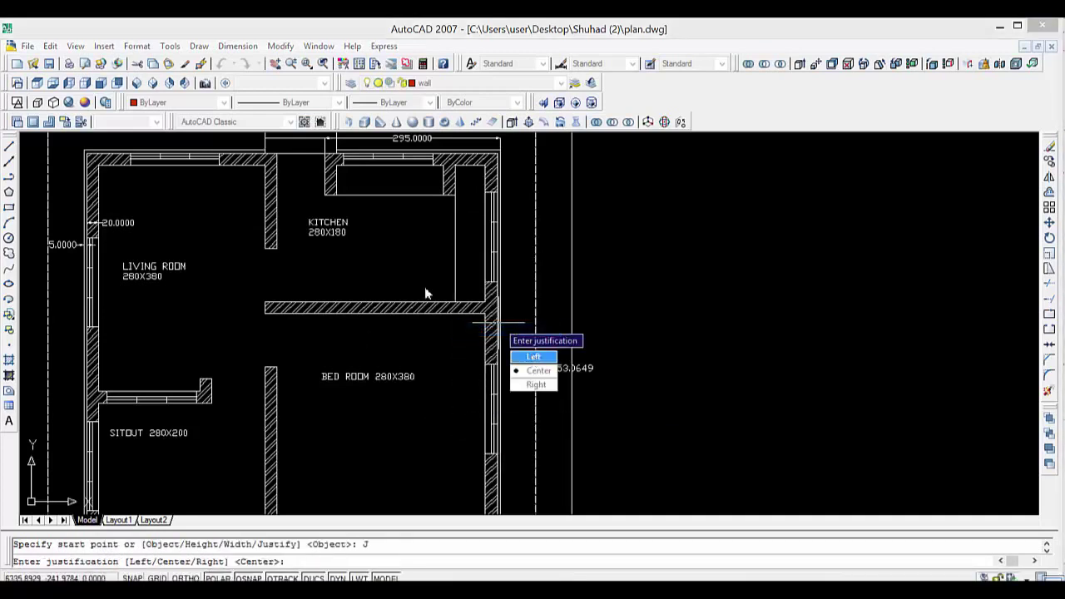
{"action": "left_click", "coordinate": [533, 356]}
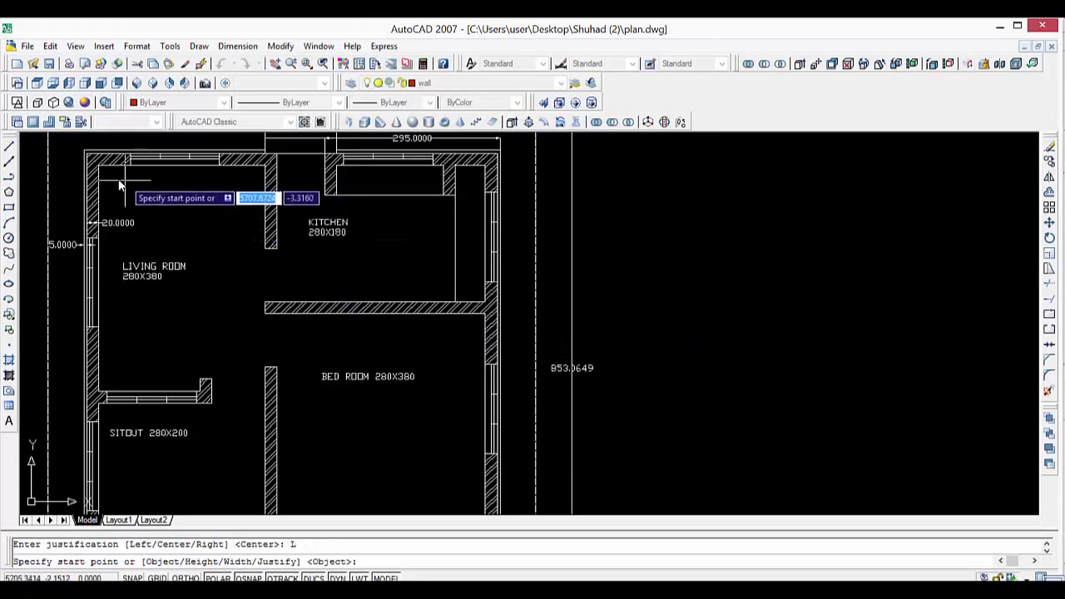
With Ortho on, draw the wall down the left side and along the bottom to the bottom-right corner.
{"action": "left_click", "coordinate": [93, 166]}
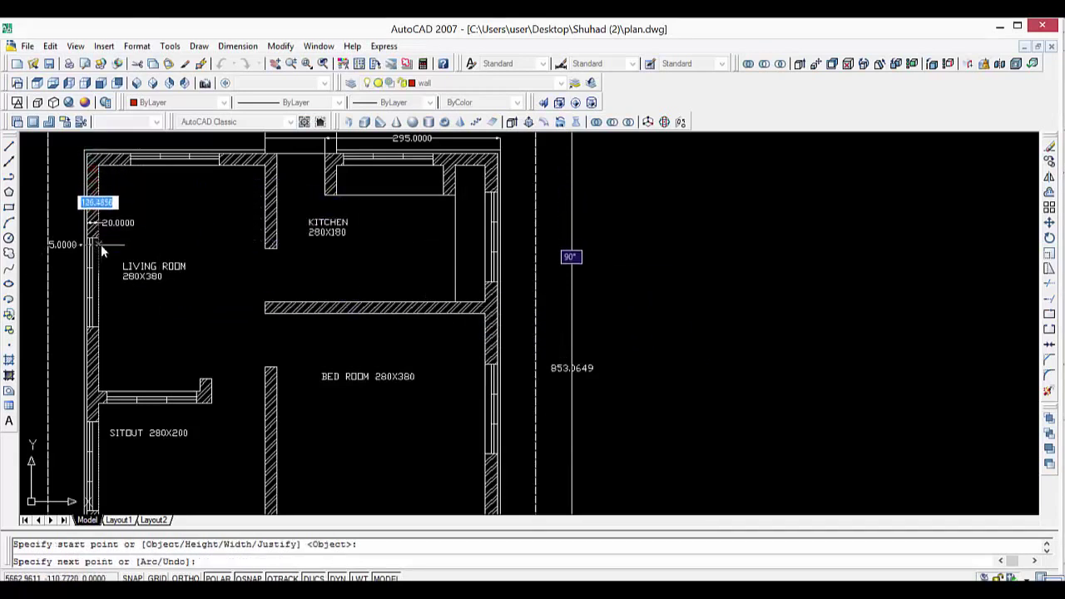
{"action": "scroll", "coordinate": [107, 322], "scroll_direction": "down", "scroll_amount": 2}
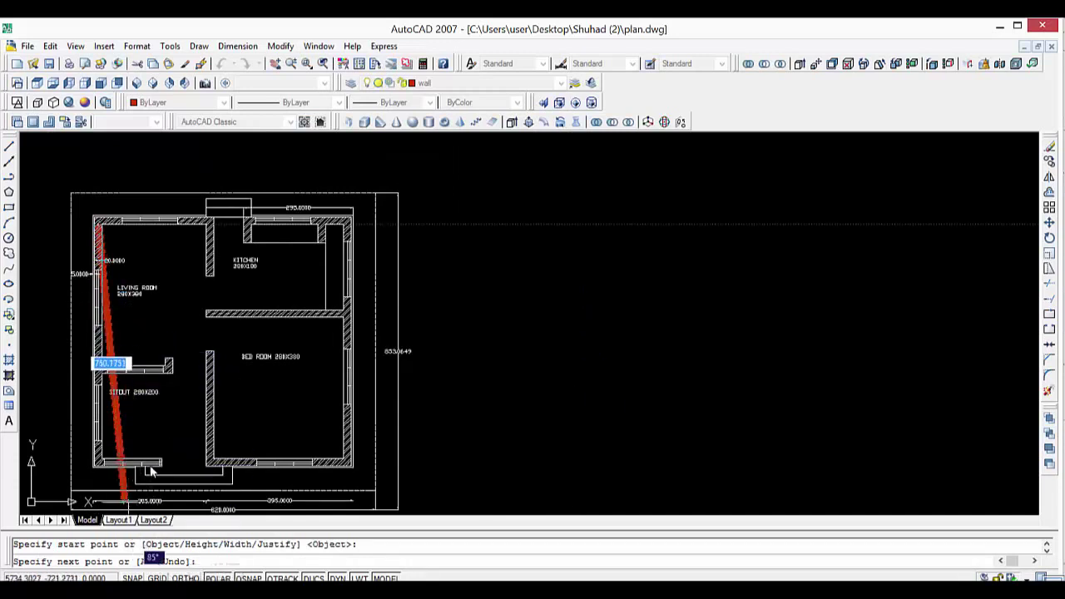
{"action": "key", "text": "F8"}
{"action": "scroll", "coordinate": [122, 447], "scroll_direction": "up", "scroll_amount": 3}
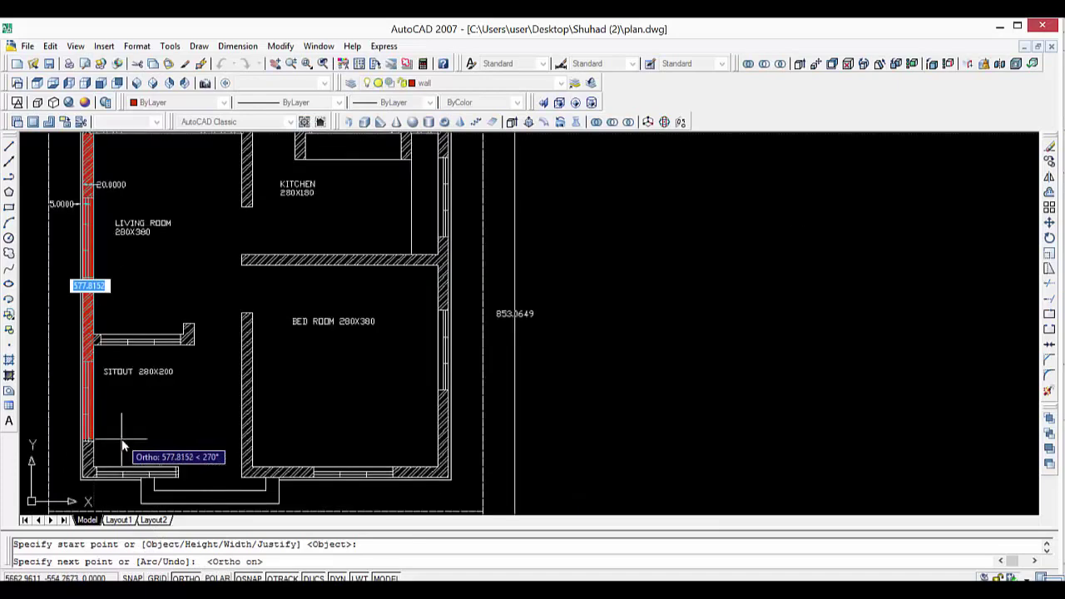
{"action": "middle_click_drag", "start_coordinate": [119, 435], "coordinate": [140, 306]}
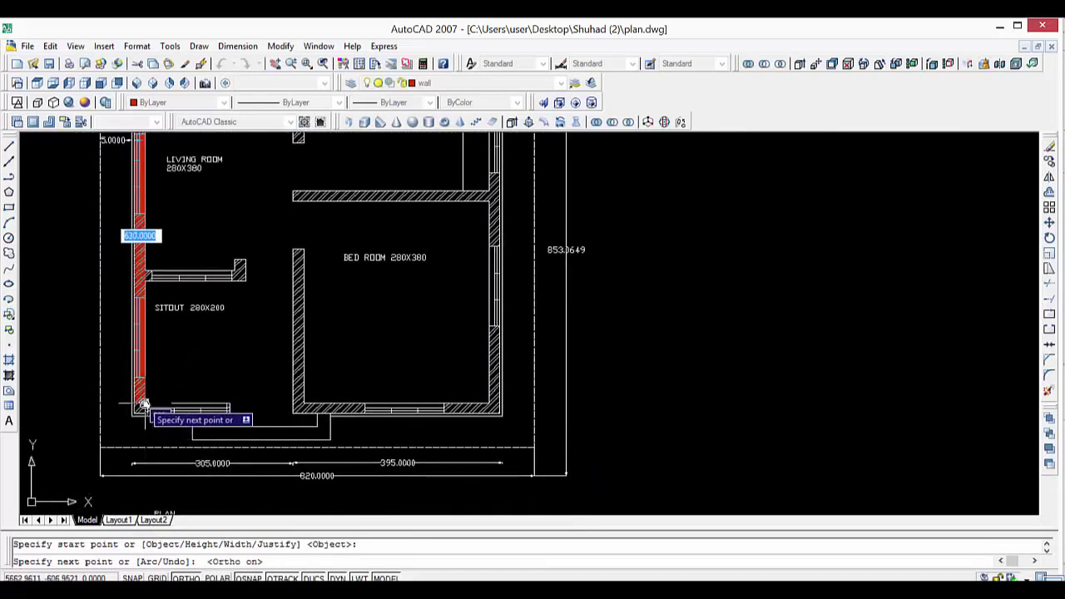
{"action": "left_click", "coordinate": [143, 405]}
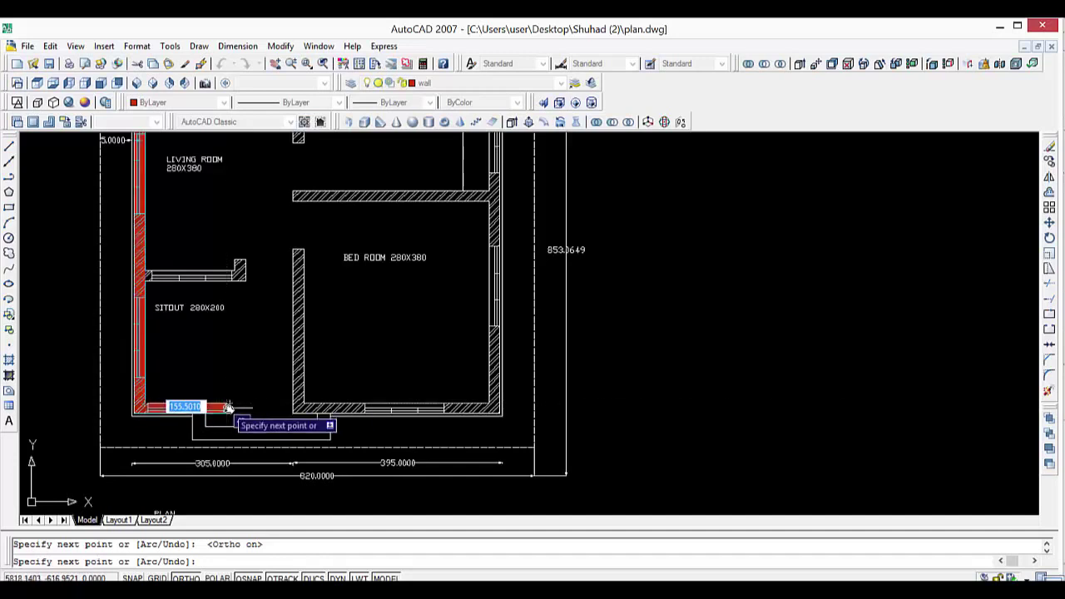
{"action": "left_click", "coordinate": [231, 404]}
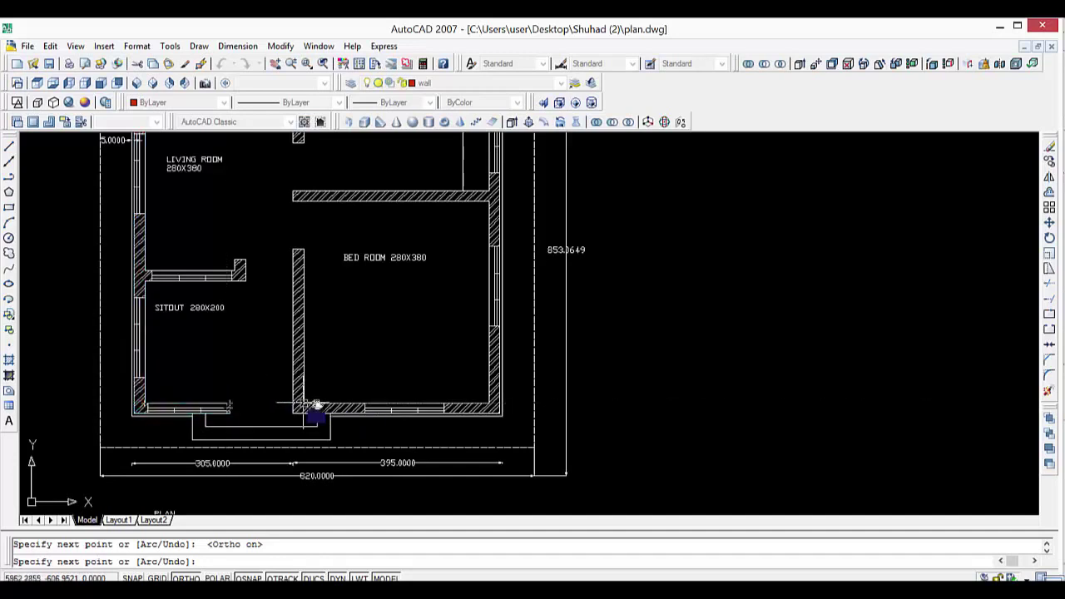
{"action": "left_click", "coordinate": [491, 405]}
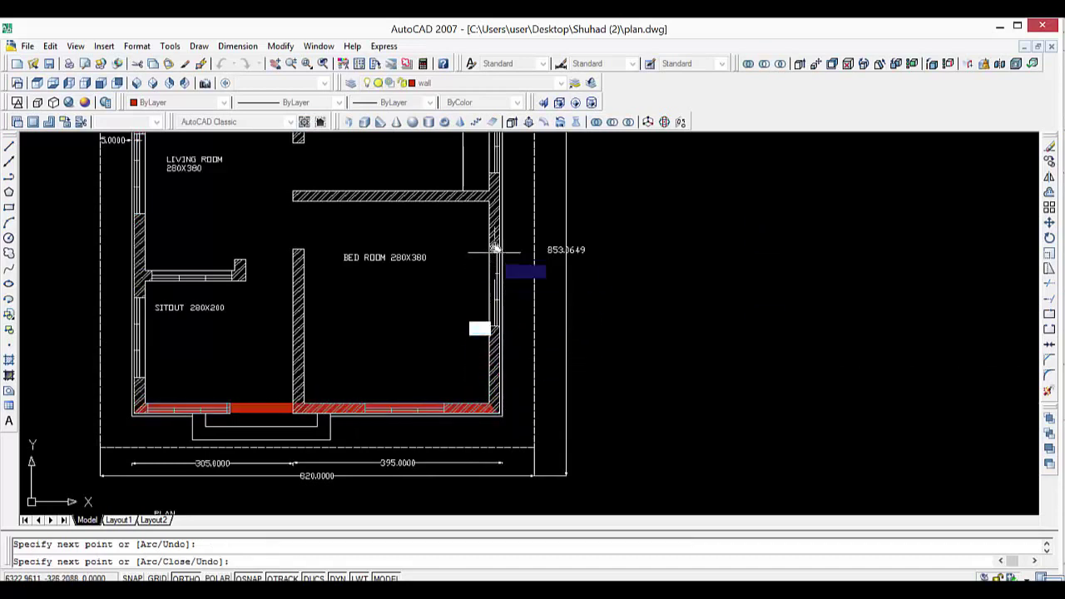
Continue the wall up the right side to the top-right corner and end the command.
{"action": "scroll", "coordinate": [492, 230], "scroll_direction": "down", "scroll_amount": 2}
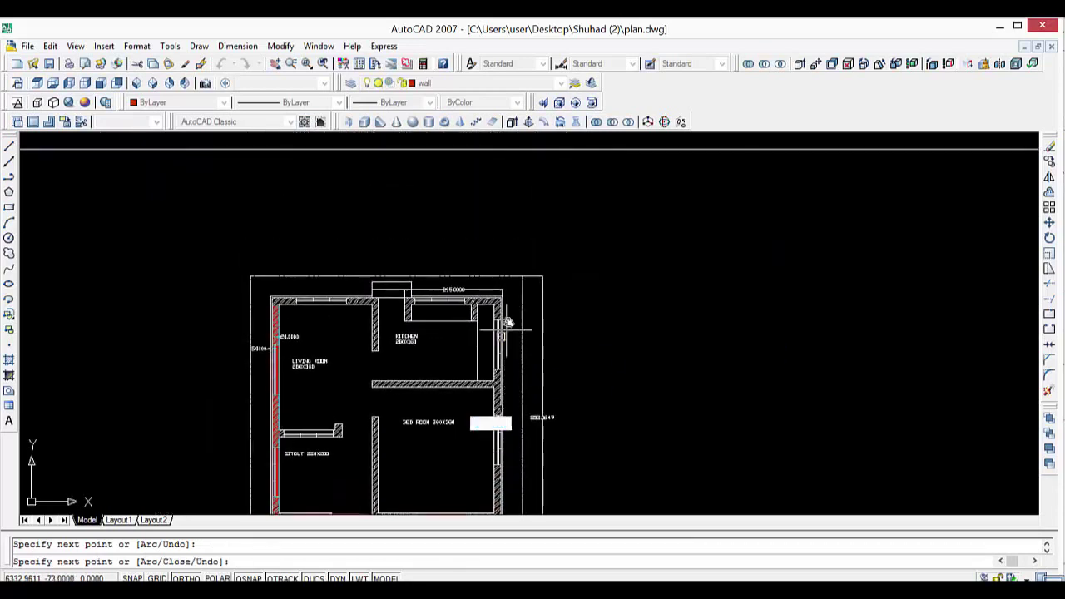
{"action": "scroll", "coordinate": [499, 308], "scroll_direction": "up", "scroll_amount": 1}
{"action": "scroll", "coordinate": [497, 308], "scroll_direction": "up", "scroll_amount": 1}
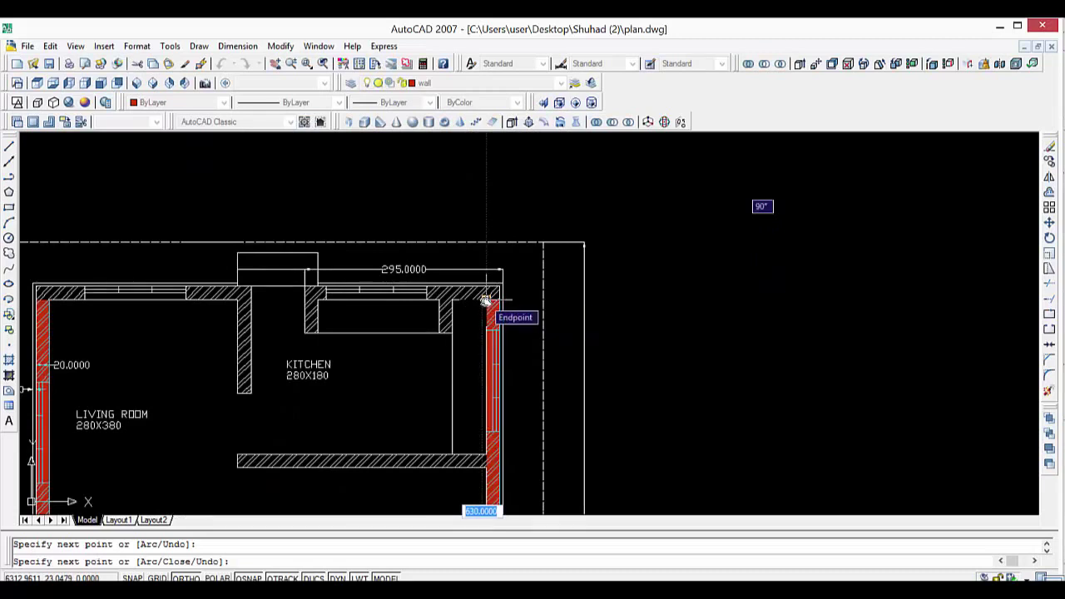
{"action": "left_click", "coordinate": [486, 300]}
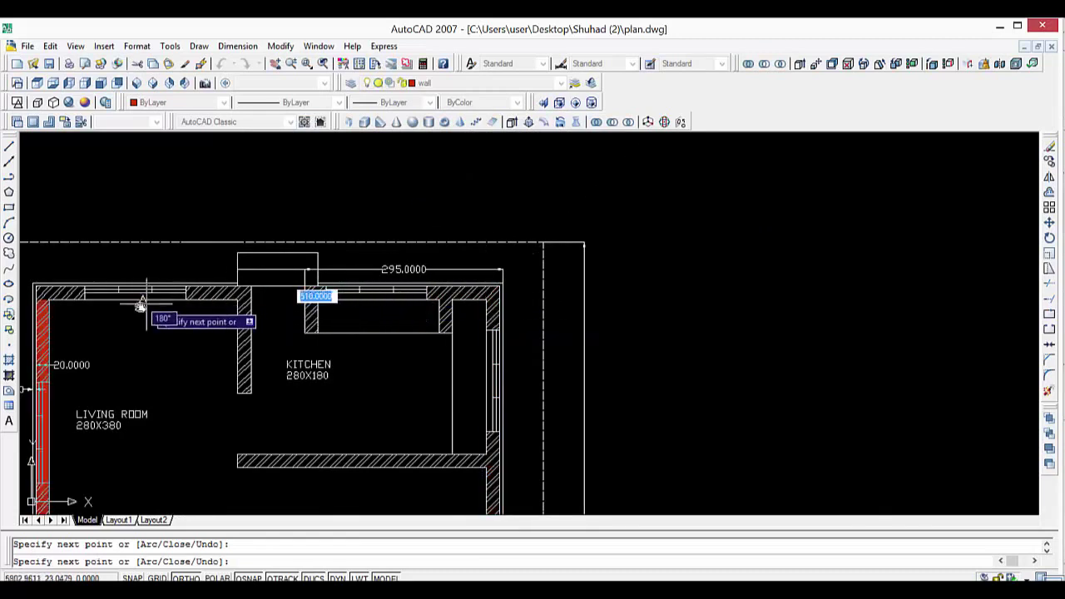
{"action": "scroll", "coordinate": [133, 304], "scroll_direction": "down", "scroll_amount": 1}
{"action": "middle_click_drag", "start_coordinate": [136, 300], "coordinate": [383, 324]}
{"action": "scroll", "coordinate": [363, 333], "scroll_direction": "up", "scroll_amount": 2}
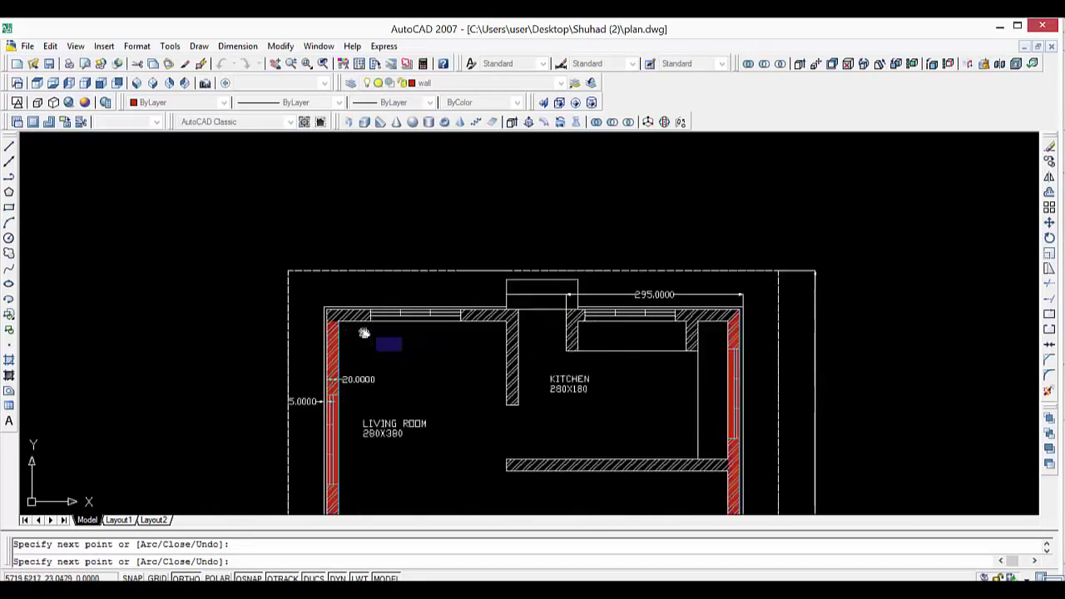
{"action": "scroll", "coordinate": [363, 333], "scroll_direction": "up", "scroll_amount": 1}
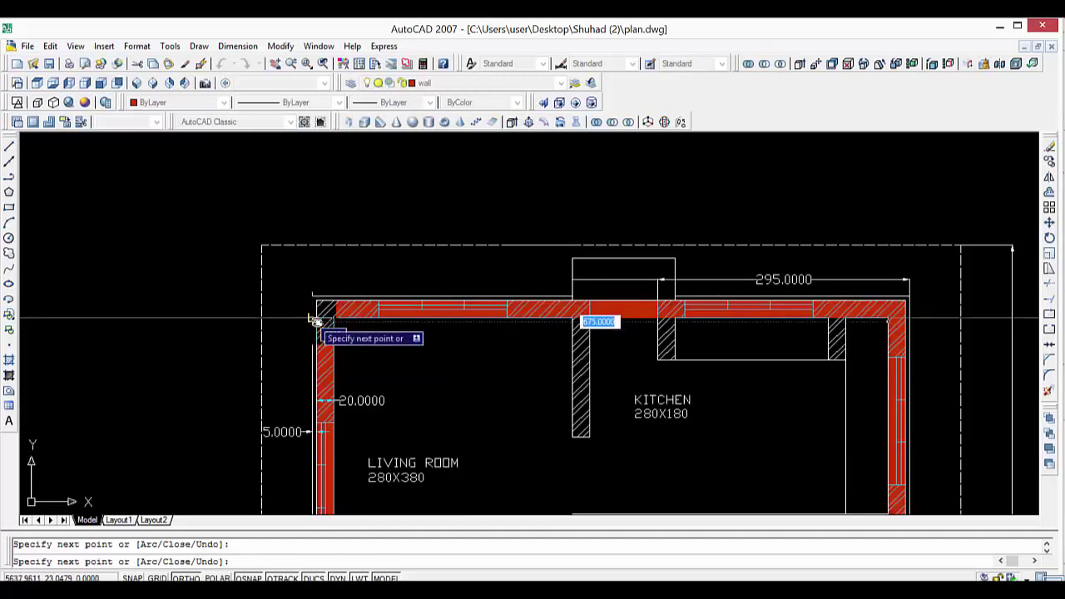
{"action": "left_click", "coordinate": [318, 321]}
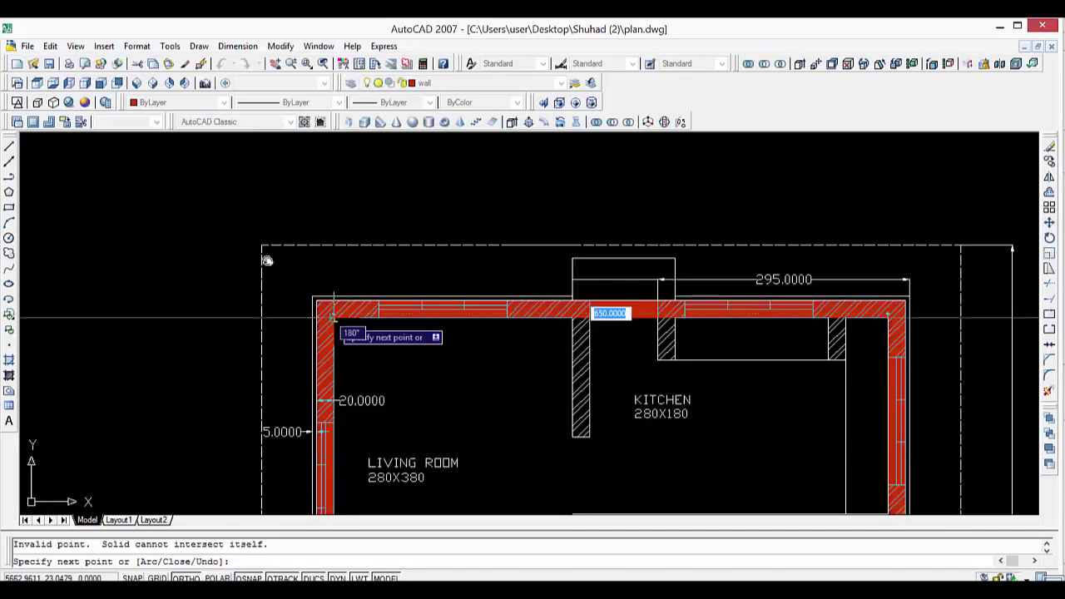
{"action": "key", "text": "Return"}
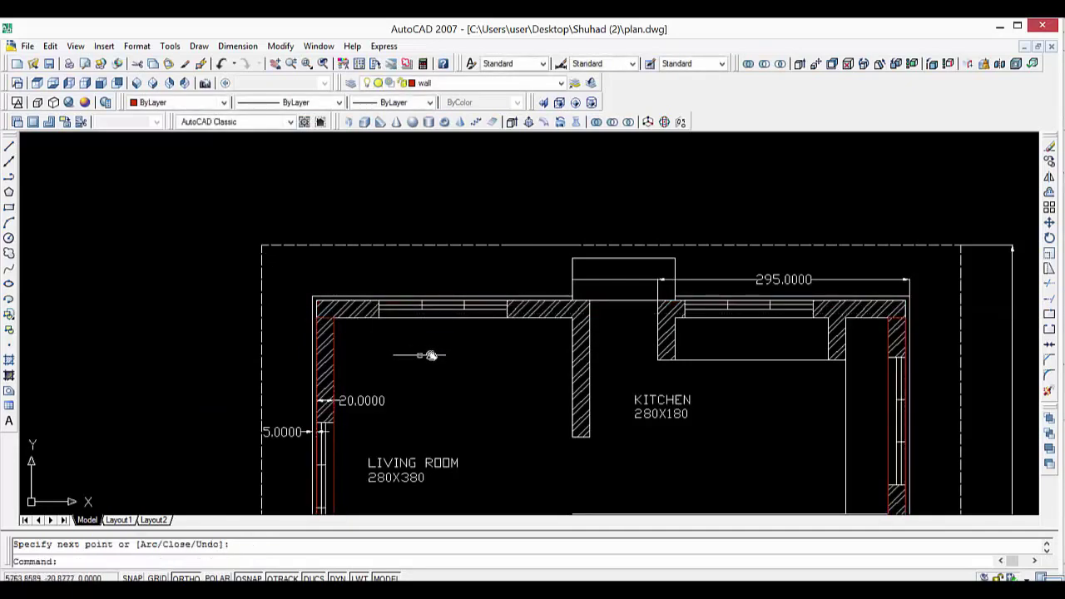
Draw a Polysolid wall from the top-right corner to the top-left corner.
{"action": "key", "text": "Return"}
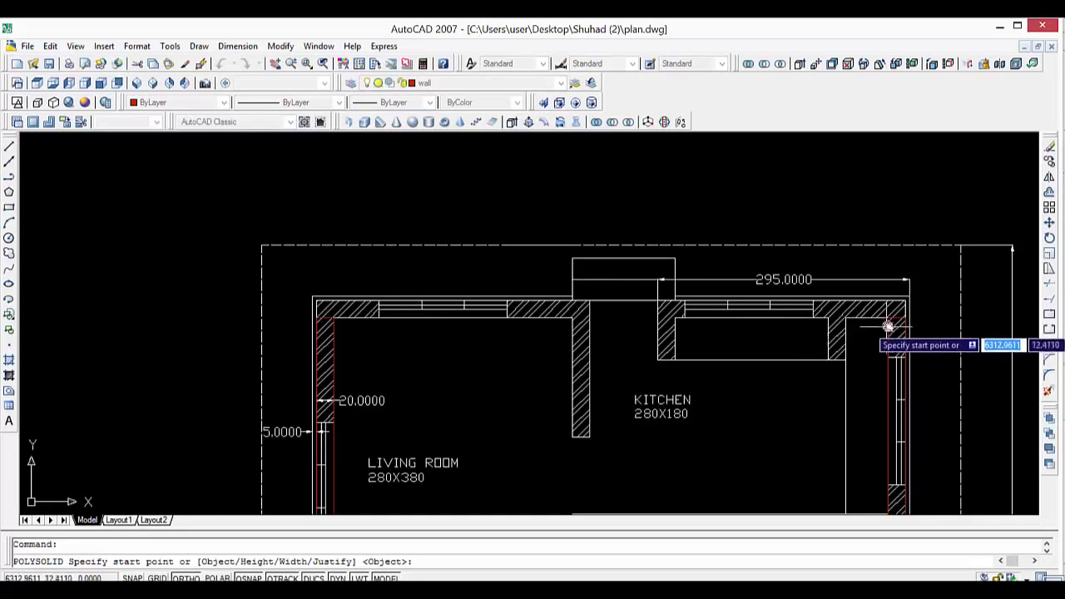
{"action": "left_click", "coordinate": [905, 291]}
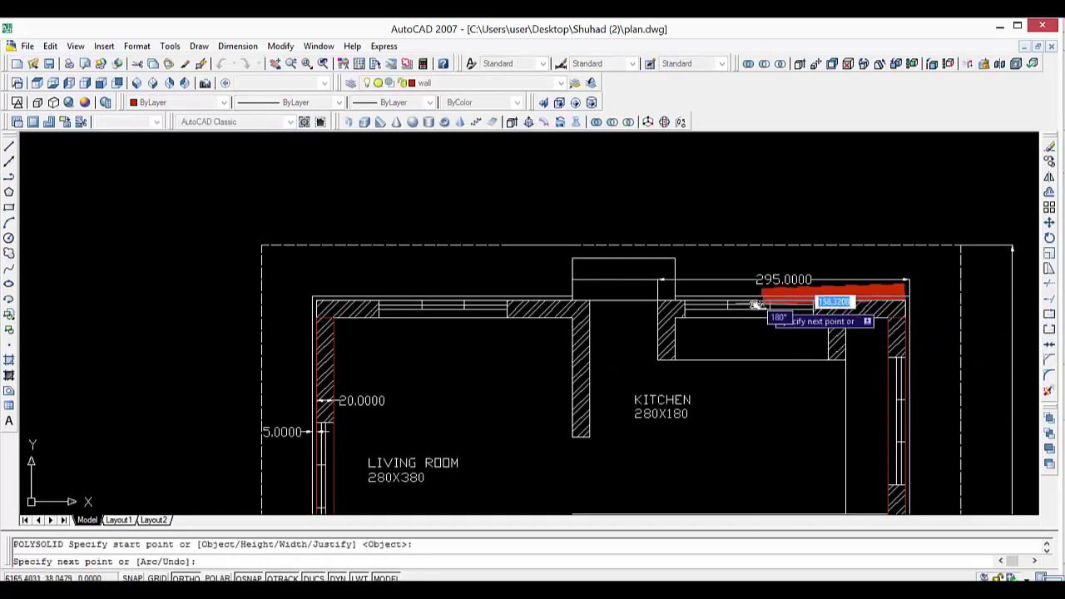
{"action": "key", "text": "Escape"}
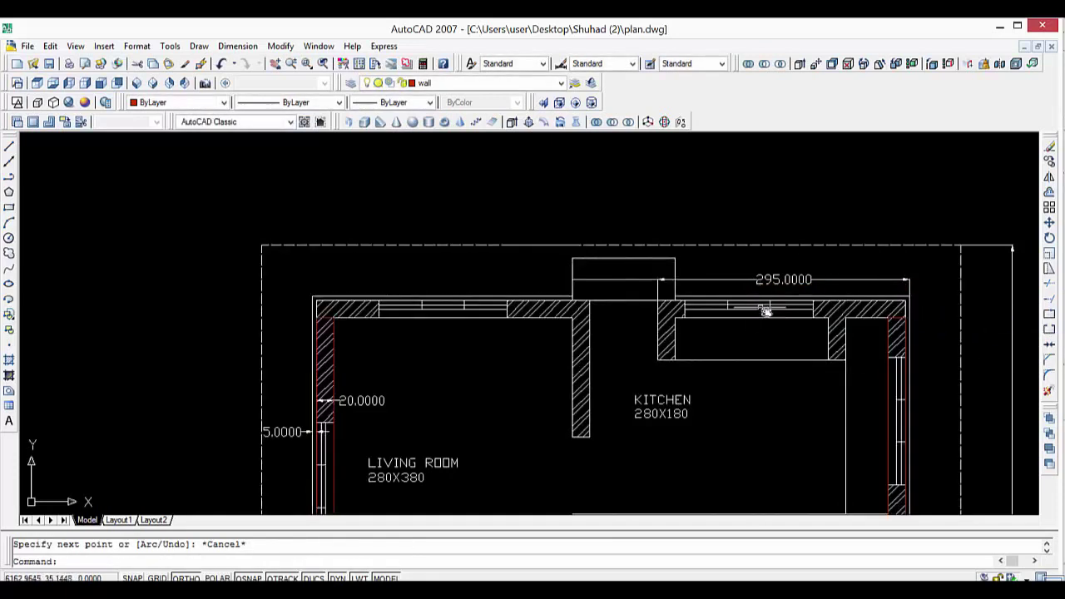
{"action": "key", "text": "Return"}
{"action": "left_click", "coordinate": [905, 317]}
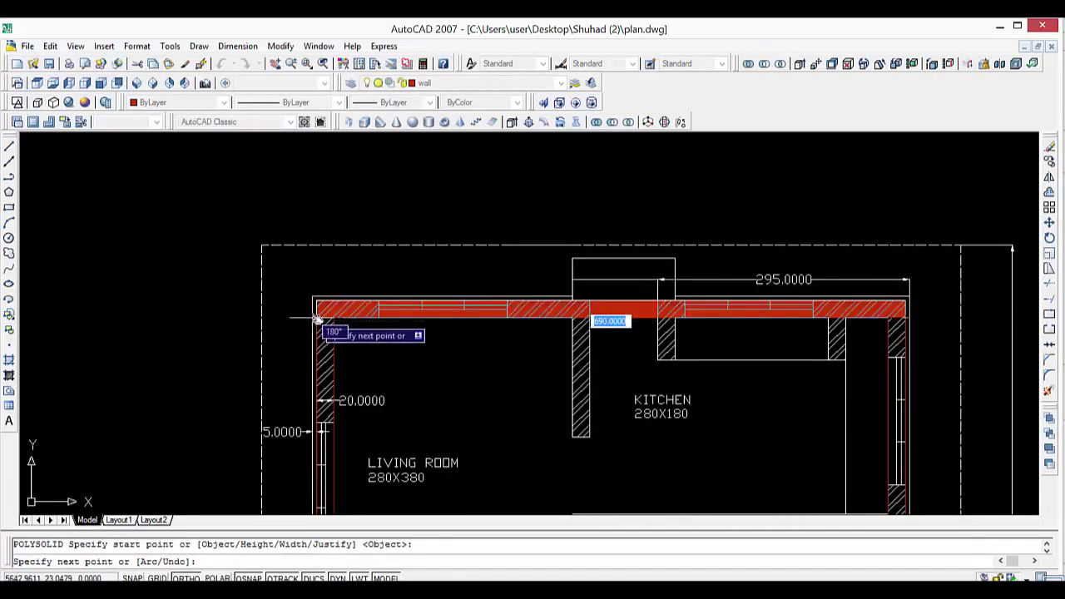
{"action": "left_click", "coordinate": [257, 259]}
{"action": "key", "text": "Return"}
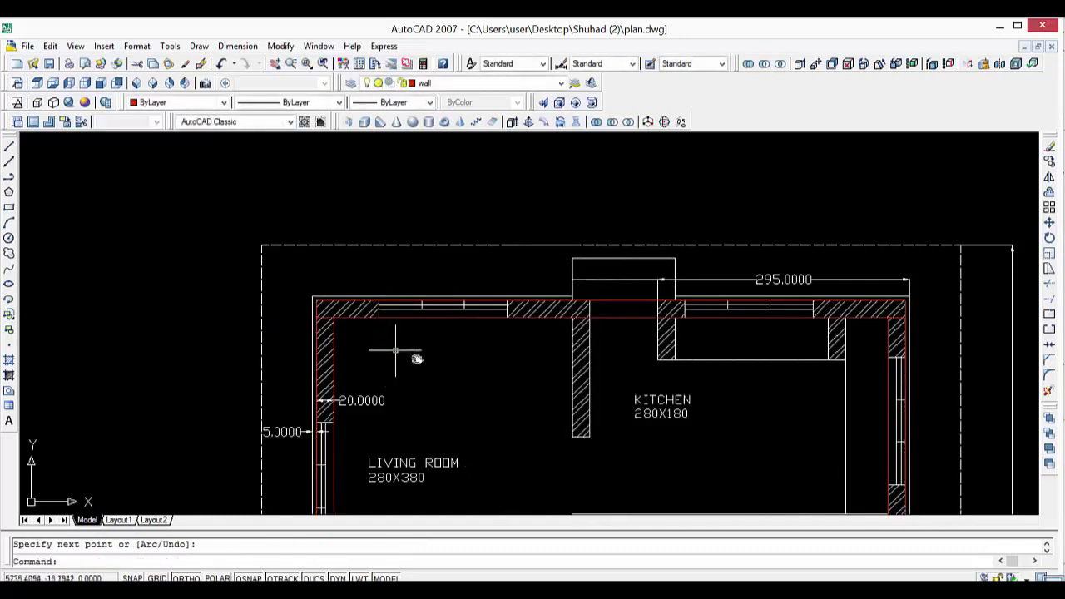
Pan and zoom out until the whole floor plan is visible.
{"action": "scroll", "coordinate": [433, 366], "scroll_direction": "down", "scroll_amount": 2}
{"action": "middle_click_drag", "start_coordinate": [359, 320], "coordinate": [348, 302]}
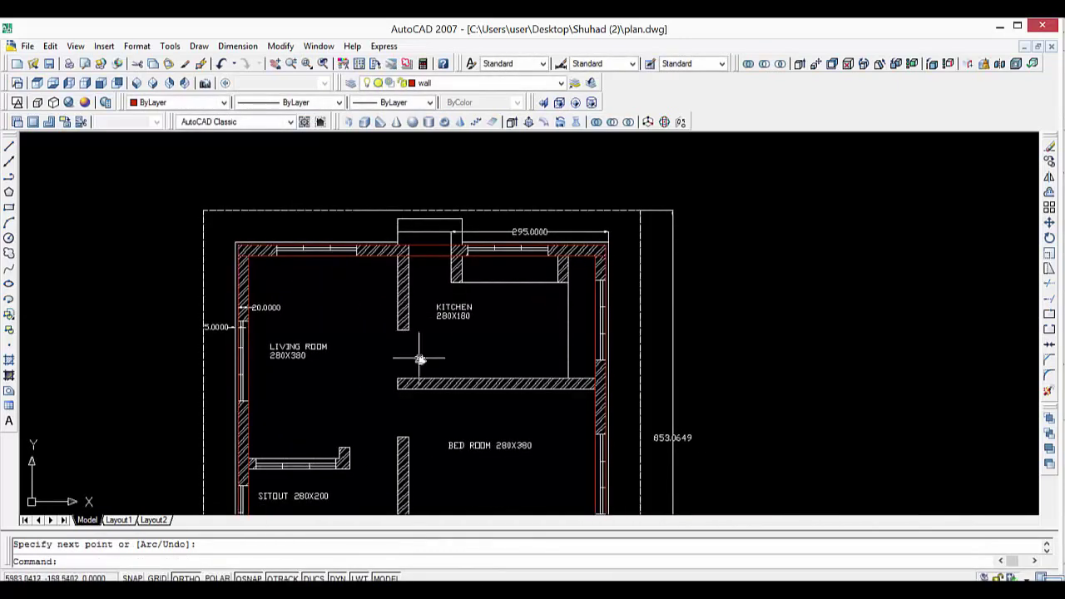
{"action": "middle_click_drag", "start_coordinate": [422, 351], "coordinate": [445, 260]}
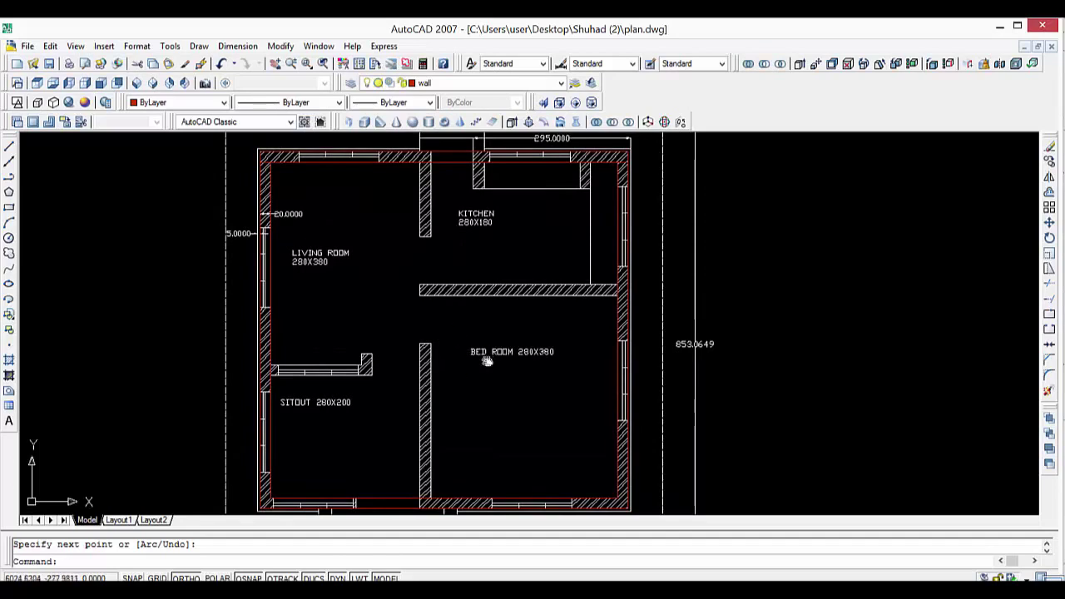
{"action": "middle_click_drag", "start_coordinate": [488, 375], "coordinate": [478, 355]}
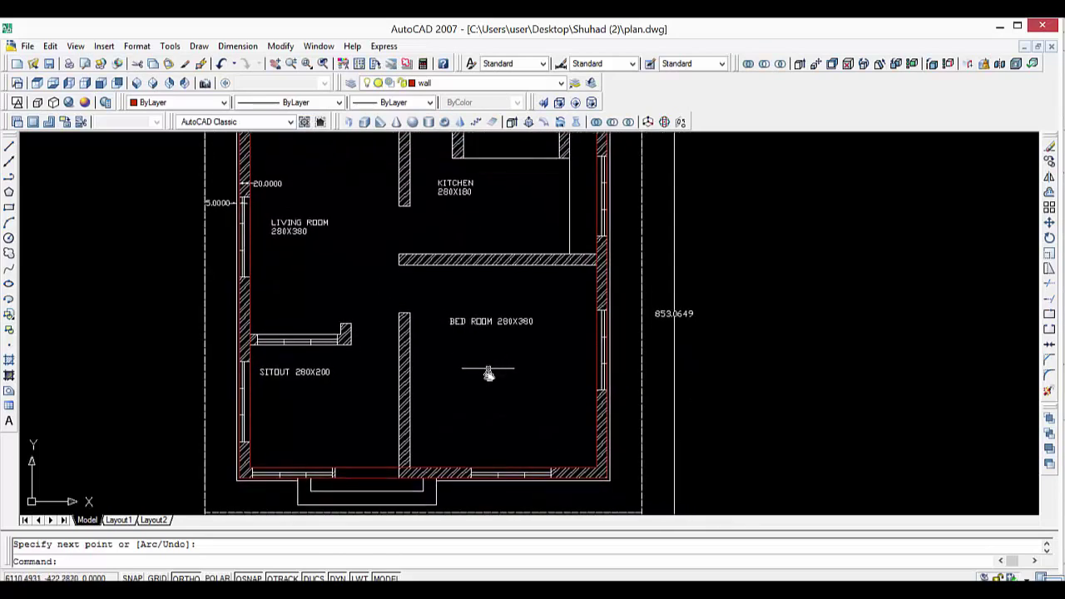
{"action": "middle_click_drag", "start_coordinate": [489, 405], "coordinate": [487, 424]}
{"action": "scroll", "coordinate": [487, 423], "scroll_direction": "down", "scroll_amount": 2}
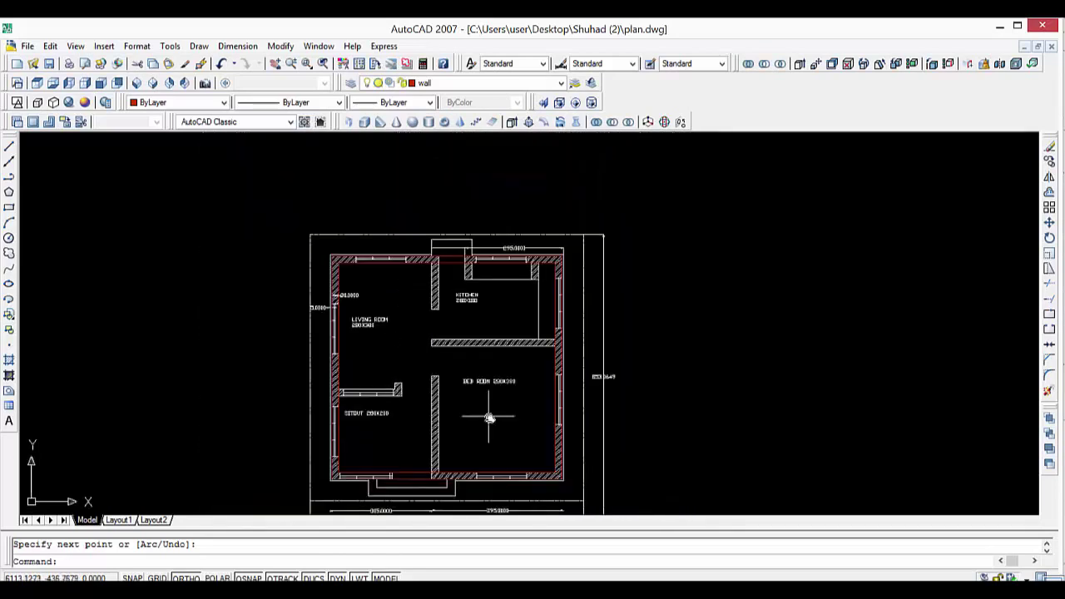
{"action": "key", "text": "Return"}
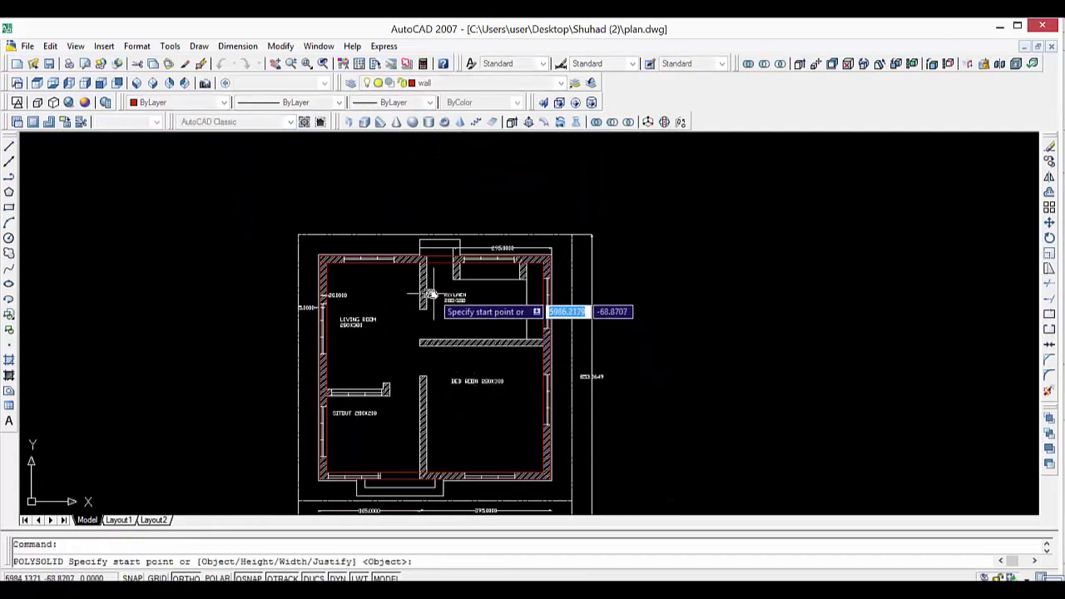
Draw a polysolid wall up the middle partition from its bottom corner to the top wall.
{"action": "left_click", "coordinate": [420, 265]}
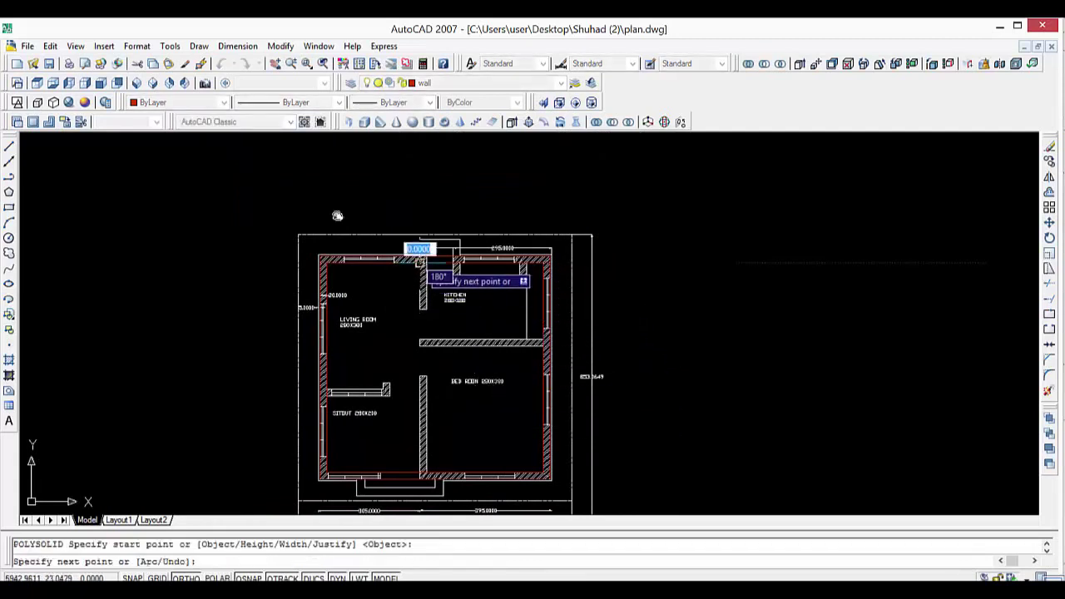
{"action": "key", "text": "Escape"}
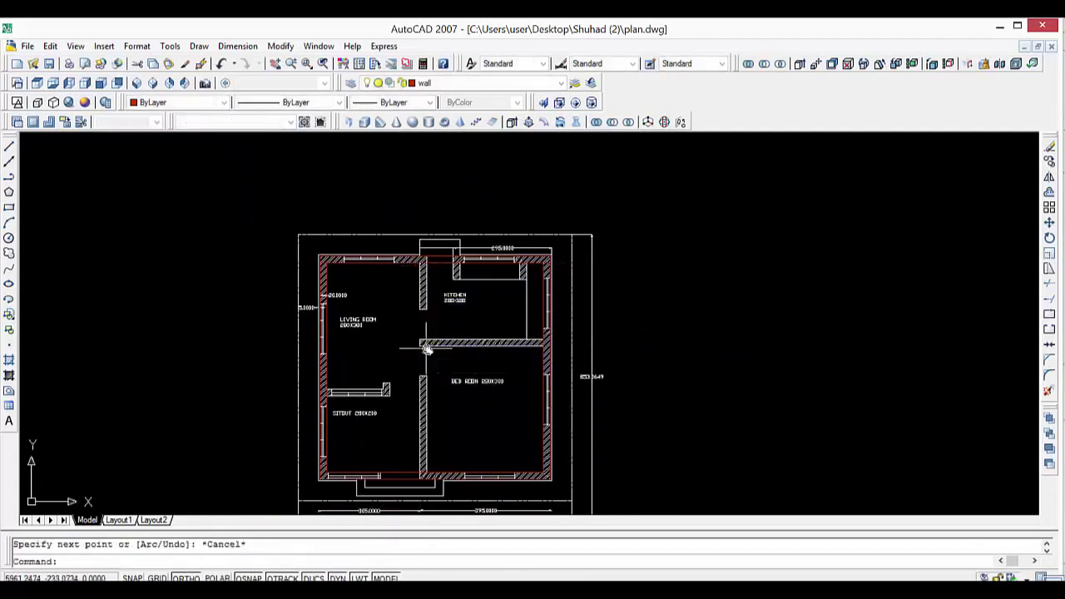
{"action": "key", "text": "Return"}
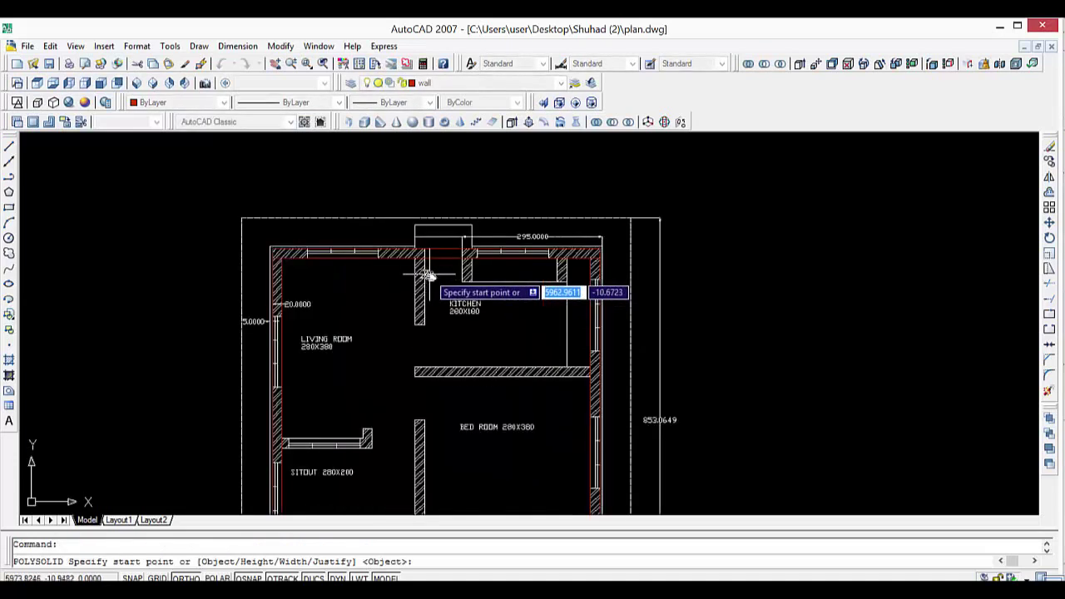
{"action": "scroll", "coordinate": [428, 276], "scroll_direction": "up", "scroll_amount": 1}
{"action": "scroll", "coordinate": [424, 267], "scroll_direction": "up", "scroll_amount": 1}
{"action": "scroll", "coordinate": [420, 258], "scroll_direction": "down", "scroll_amount": 1}
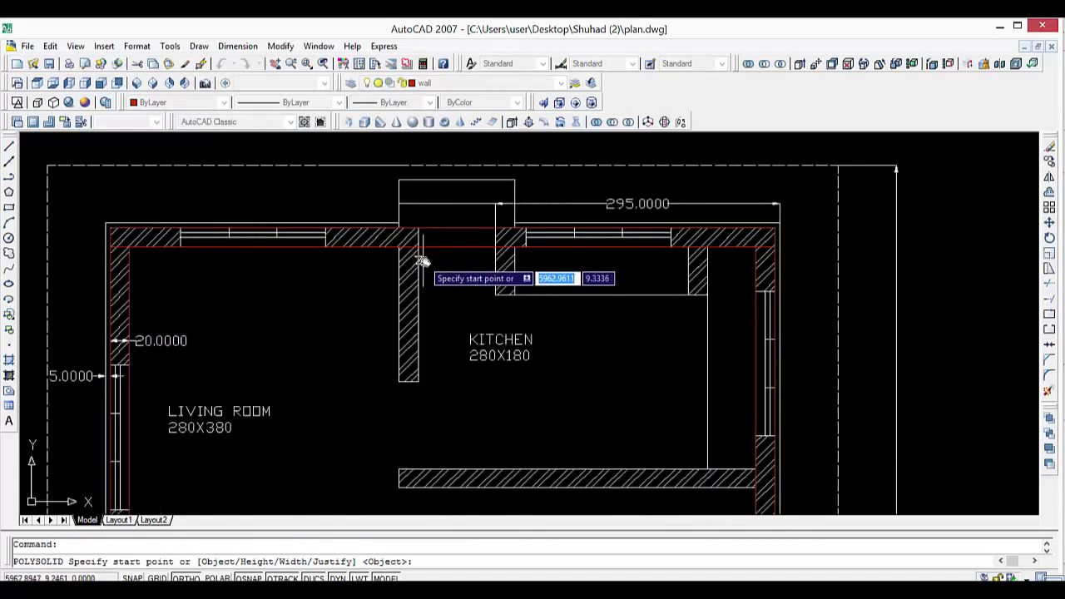
{"action": "scroll", "coordinate": [423, 261], "scroll_direction": "down", "scroll_amount": 1}
{"action": "middle_click_drag", "start_coordinate": [442, 349], "coordinate": [440, 285]}
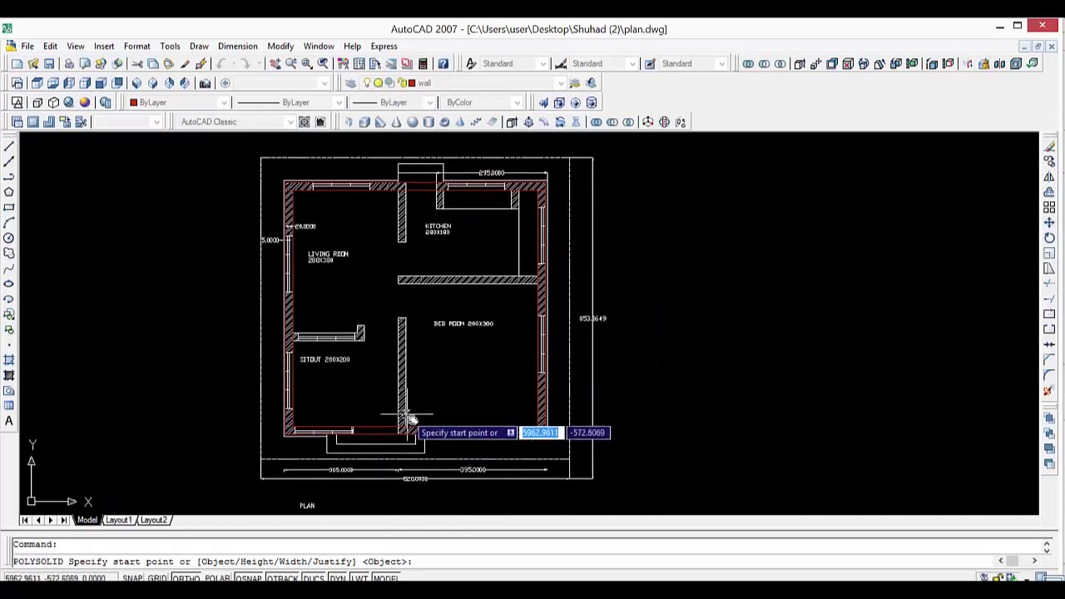
{"action": "scroll", "coordinate": [403, 427], "scroll_direction": "up", "scroll_amount": 1}
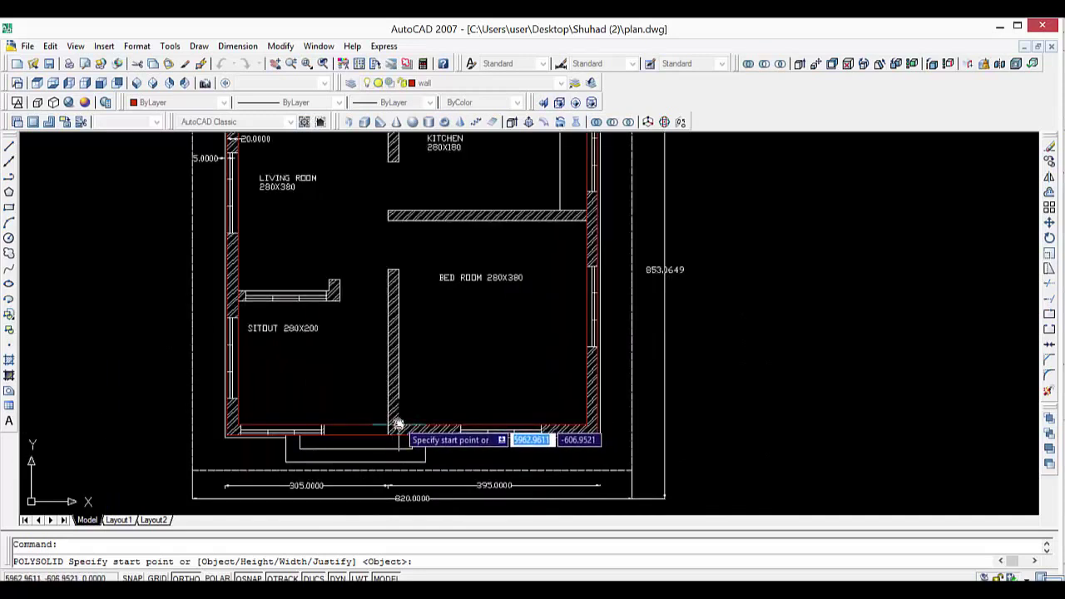
{"action": "left_click", "coordinate": [399, 426]}
{"action": "key", "text": "Escape"}
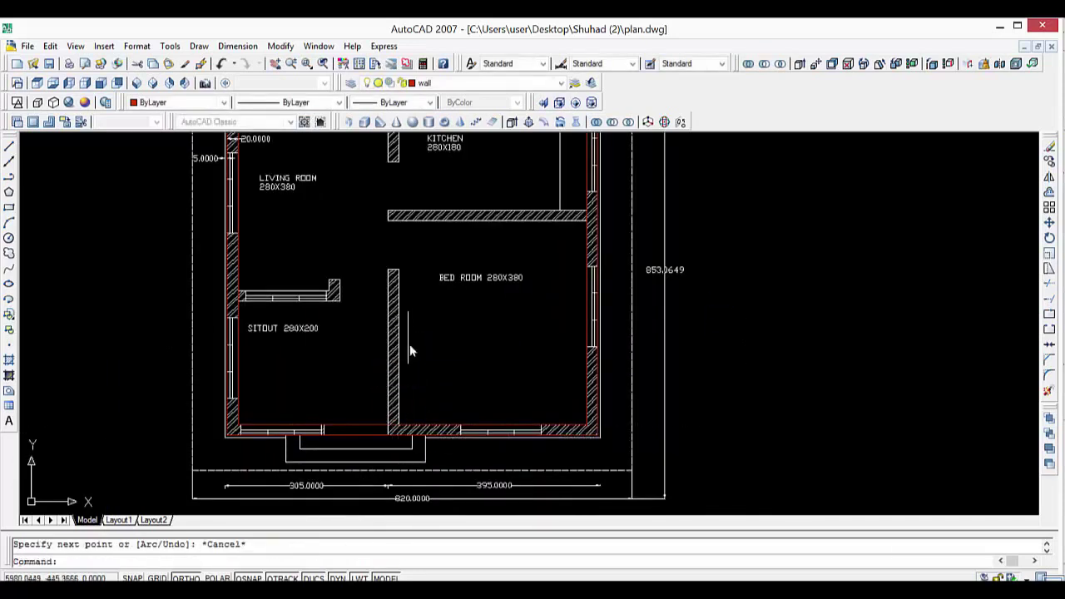
{"action": "key", "text": "Return"}
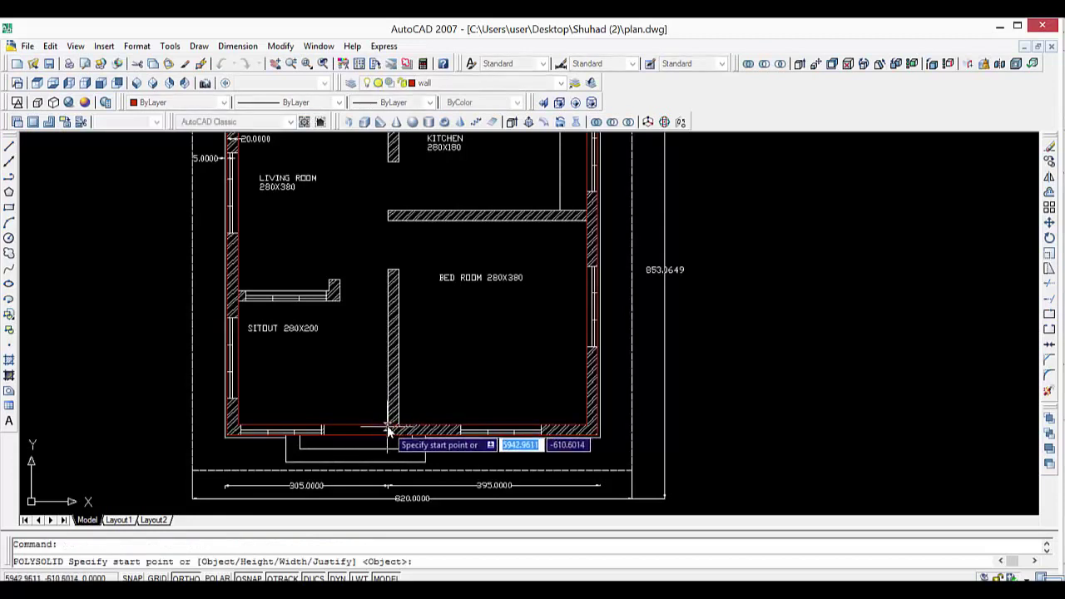
{"action": "scroll", "coordinate": [387, 429], "scroll_direction": "up", "scroll_amount": 2}
{"action": "scroll", "coordinate": [387, 429], "scroll_direction": "up", "scroll_amount": 3}
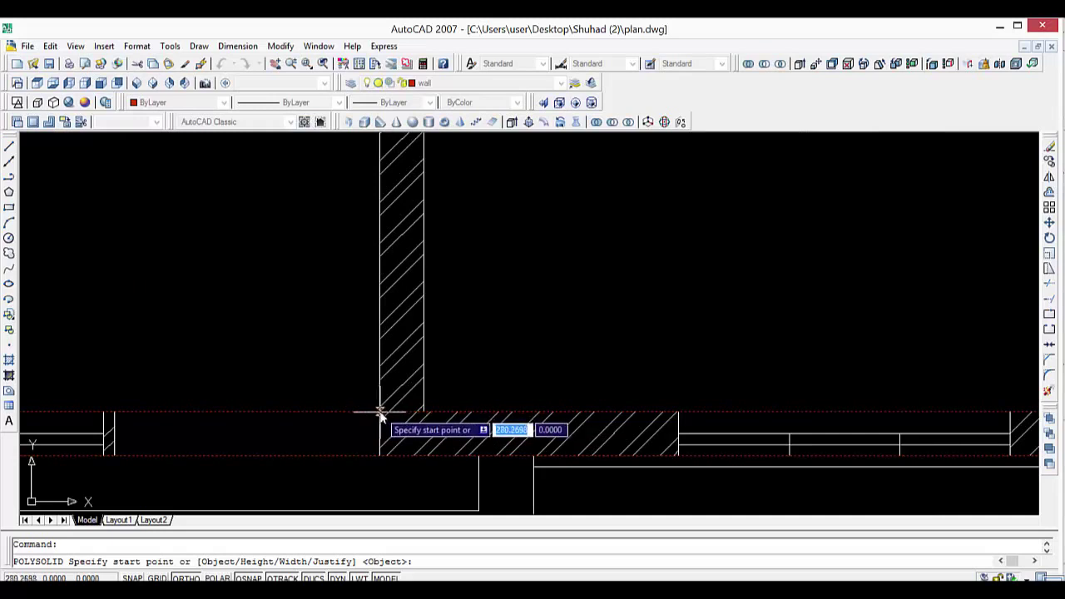
{"action": "left_click", "coordinate": [422, 411]}
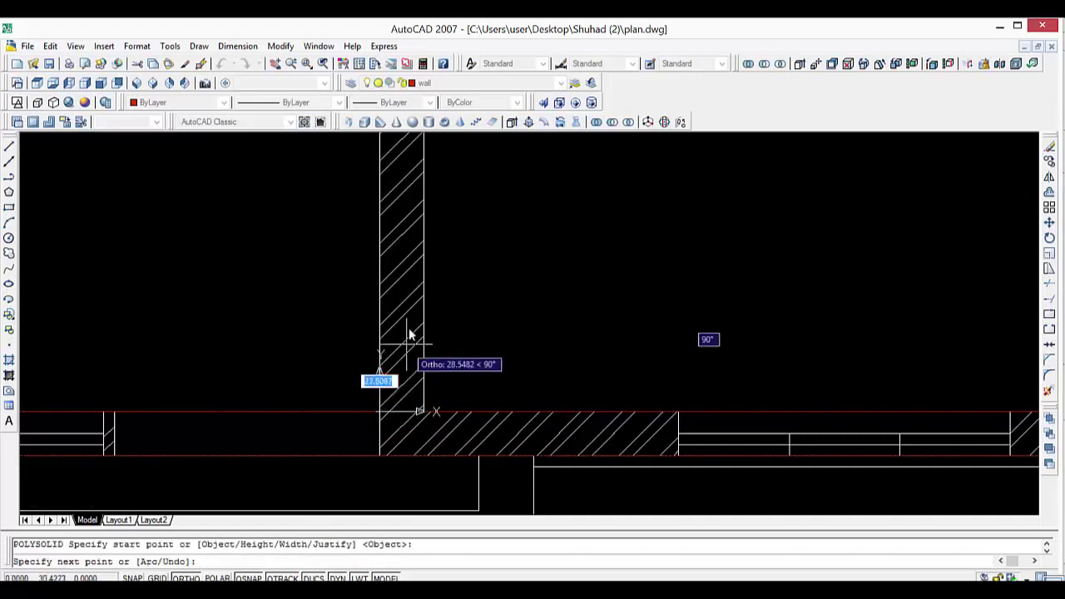
{"action": "scroll", "coordinate": [426, 274], "scroll_direction": "down", "scroll_amount": 5}
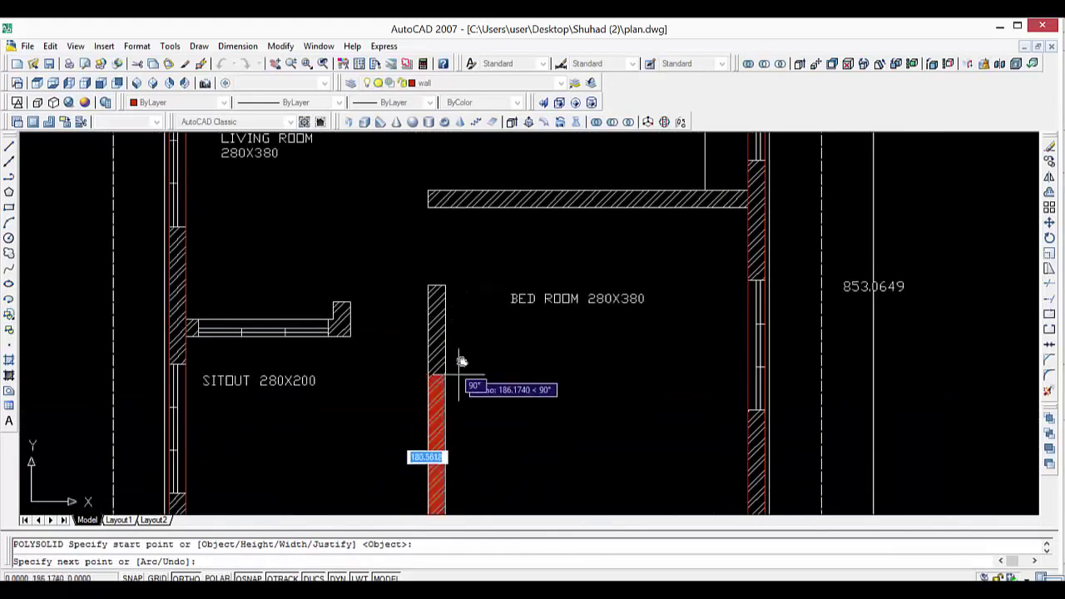
{"action": "scroll", "coordinate": [463, 375], "scroll_direction": "down", "scroll_amount": 2}
{"action": "scroll", "coordinate": [472, 287], "scroll_direction": "down", "scroll_amount": 2}
{"action": "scroll", "coordinate": [475, 316], "scroll_direction": "up", "scroll_amount": 2}
{"action": "scroll", "coordinate": [472, 381], "scroll_direction": "up", "scroll_amount": 2}
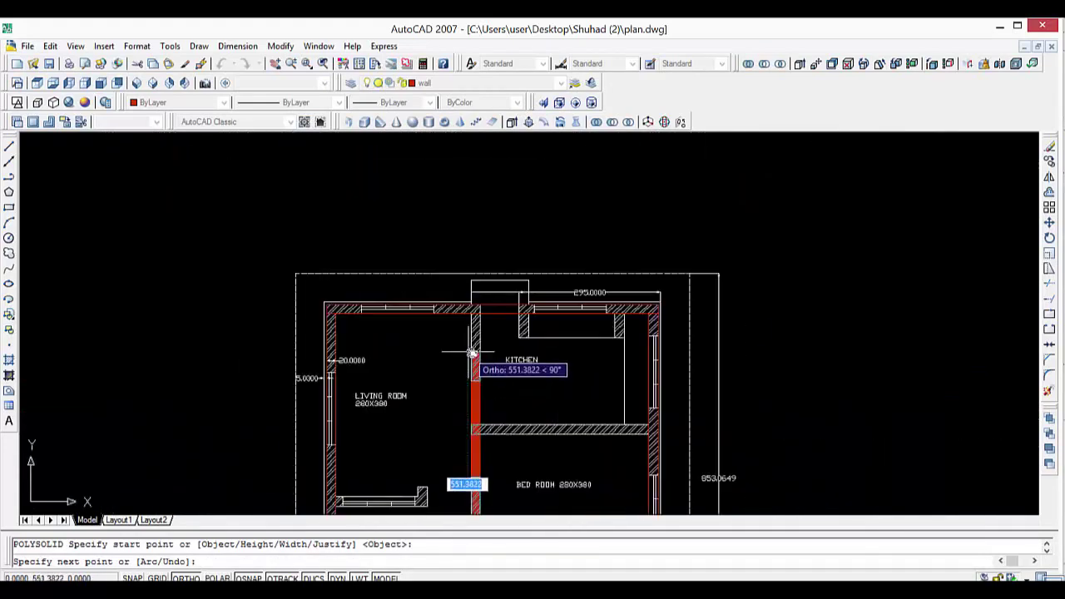
{"action": "scroll", "coordinate": [475, 361], "scroll_direction": "up", "scroll_amount": 3}
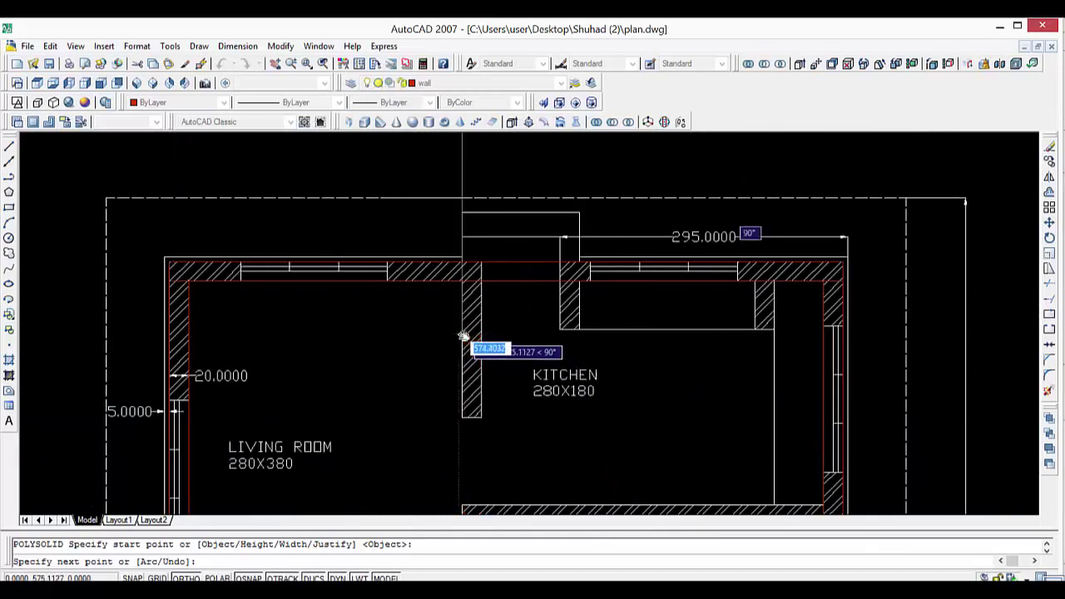
{"action": "scroll", "coordinate": [466, 308], "scroll_direction": "up", "scroll_amount": 1}
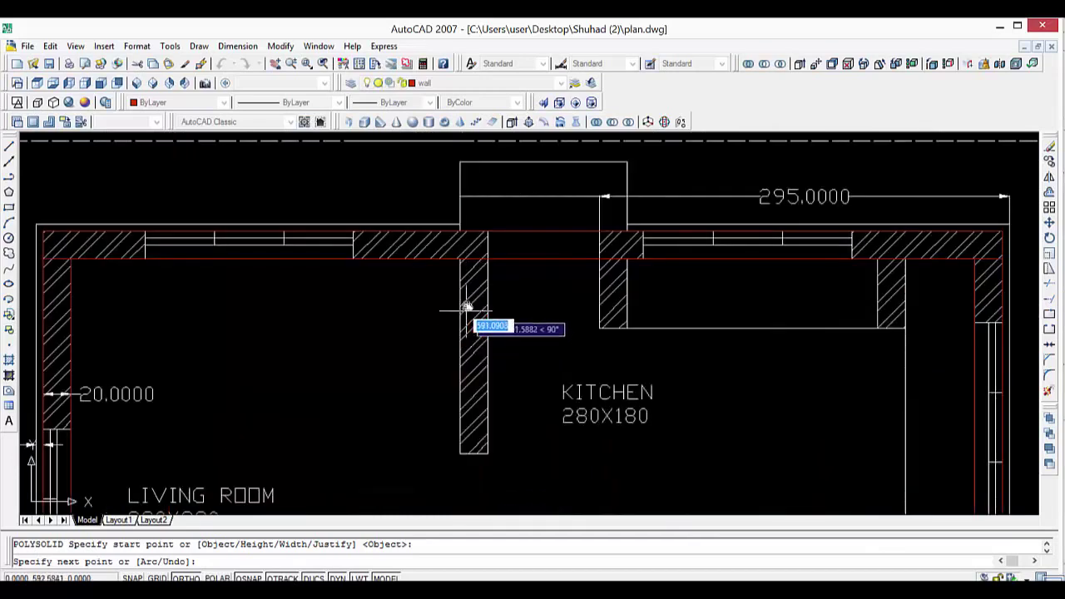
{"action": "left_click", "coordinate": [460, 260]}
{"action": "key", "text": "Return"}
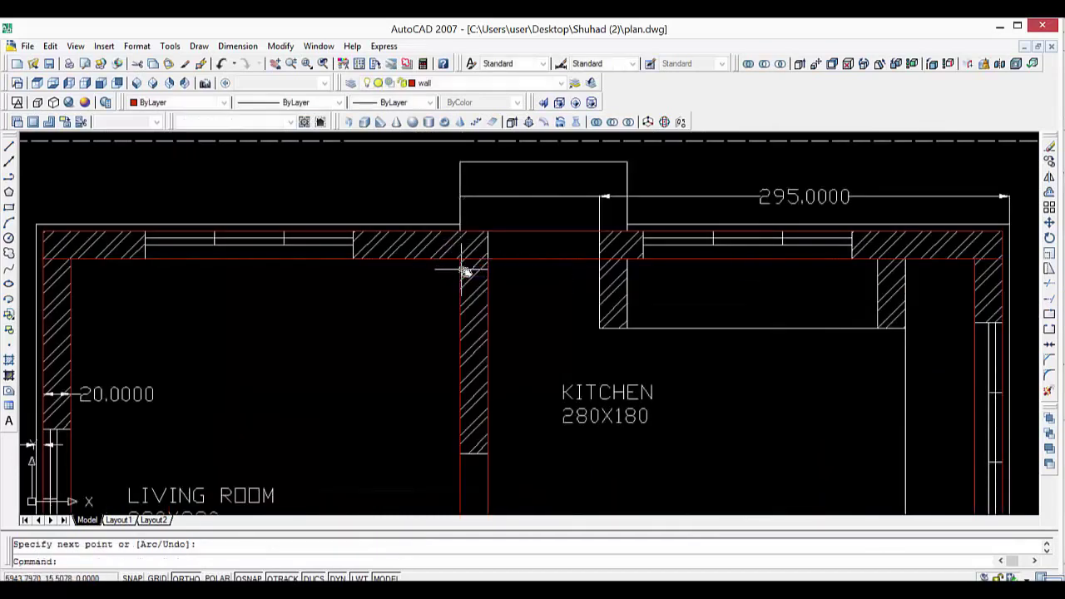
Draw the kitchen–bedroom partition wall from its right end across to the left wall.
{"action": "scroll", "coordinate": [536, 326], "scroll_direction": "down", "scroll_amount": 2}
{"action": "scroll", "coordinate": [536, 327], "scroll_direction": "down", "scroll_amount": 2}
{"action": "scroll", "coordinate": [637, 383], "scroll_direction": "down", "scroll_amount": 2}
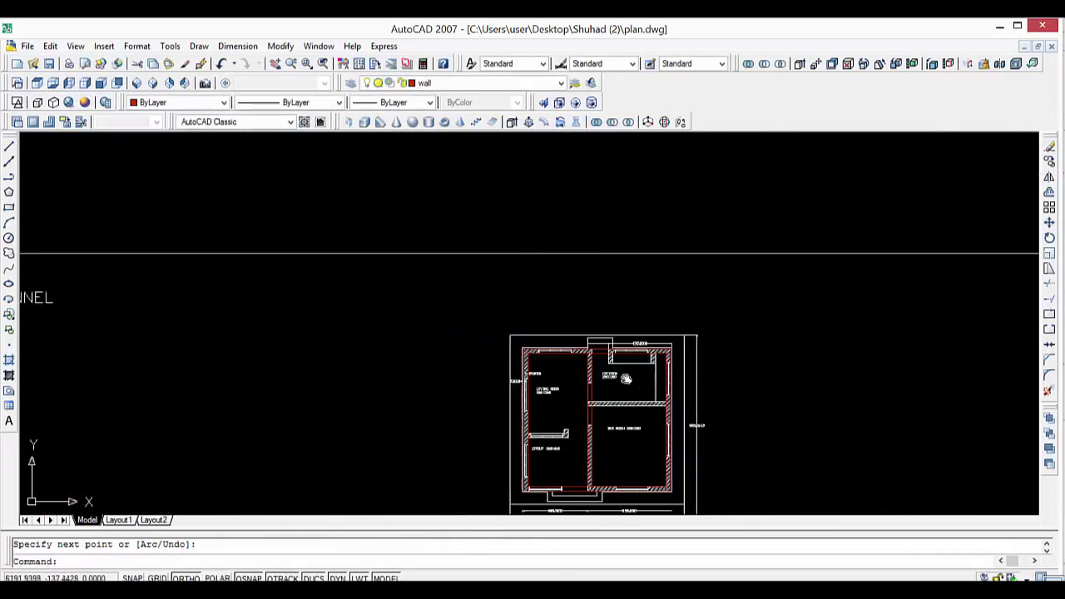
{"action": "scroll", "coordinate": [612, 356], "scroll_direction": "up", "scroll_amount": 3}
{"action": "scroll", "coordinate": [612, 356], "scroll_direction": "up", "scroll_amount": 1}
{"action": "key", "text": "Return"}
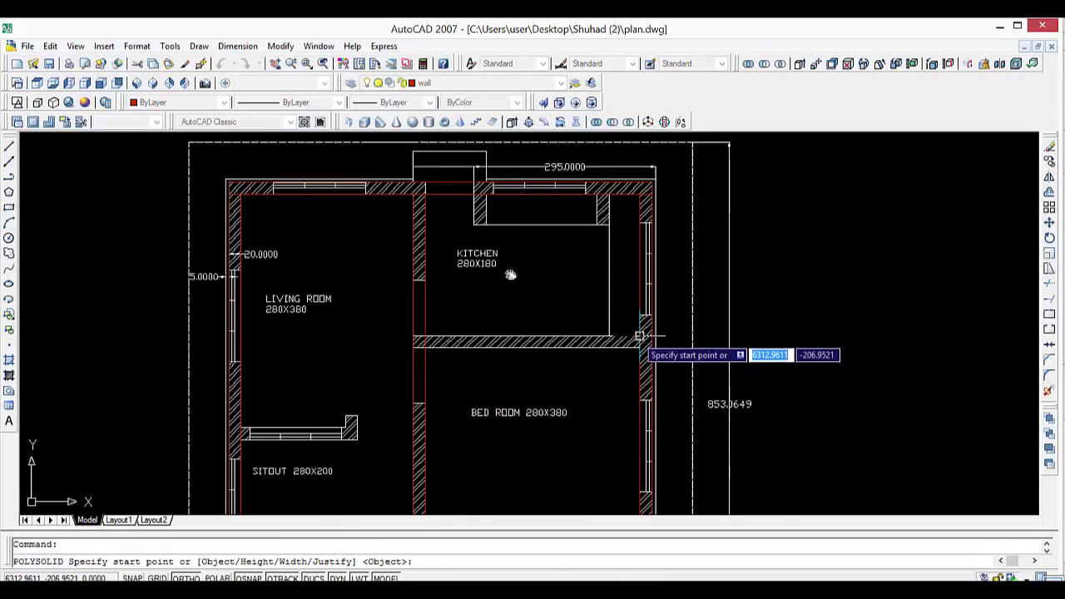
{"action": "left_click", "coordinate": [639, 335]}
{"action": "key", "text": "Escape"}
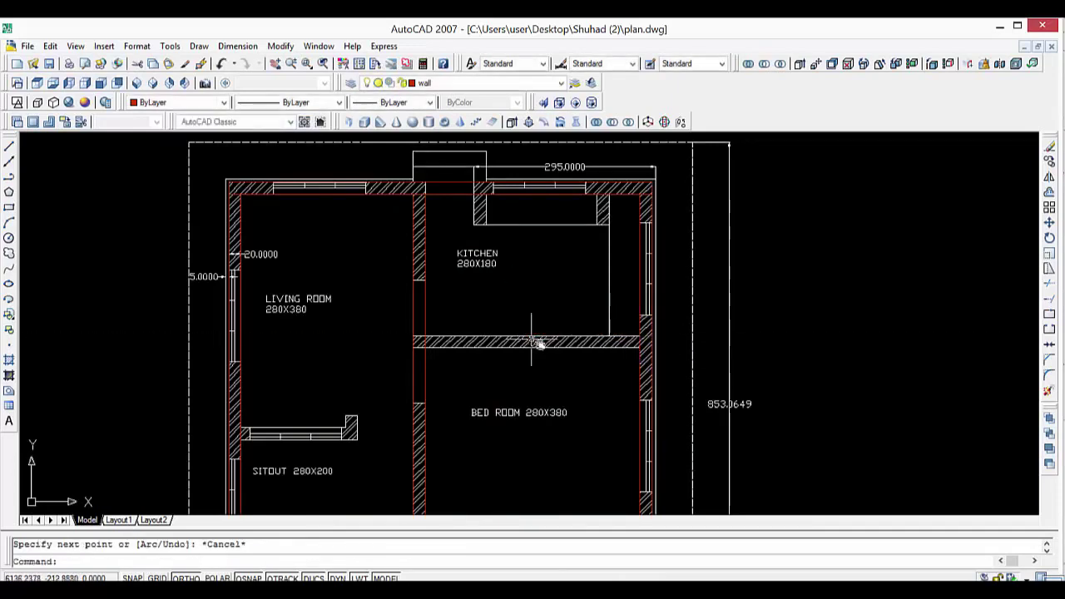
{"action": "key", "text": "Return"}
{"action": "left_click", "coordinate": [639, 343]}
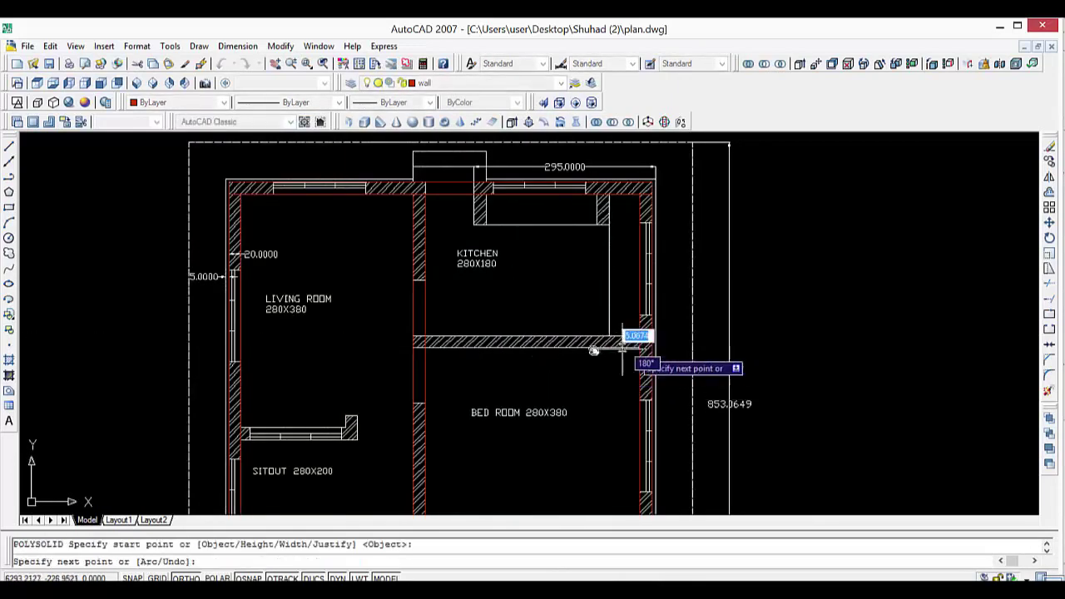
{"action": "left_click", "coordinate": [424, 346]}
{"action": "key", "text": "Return"}
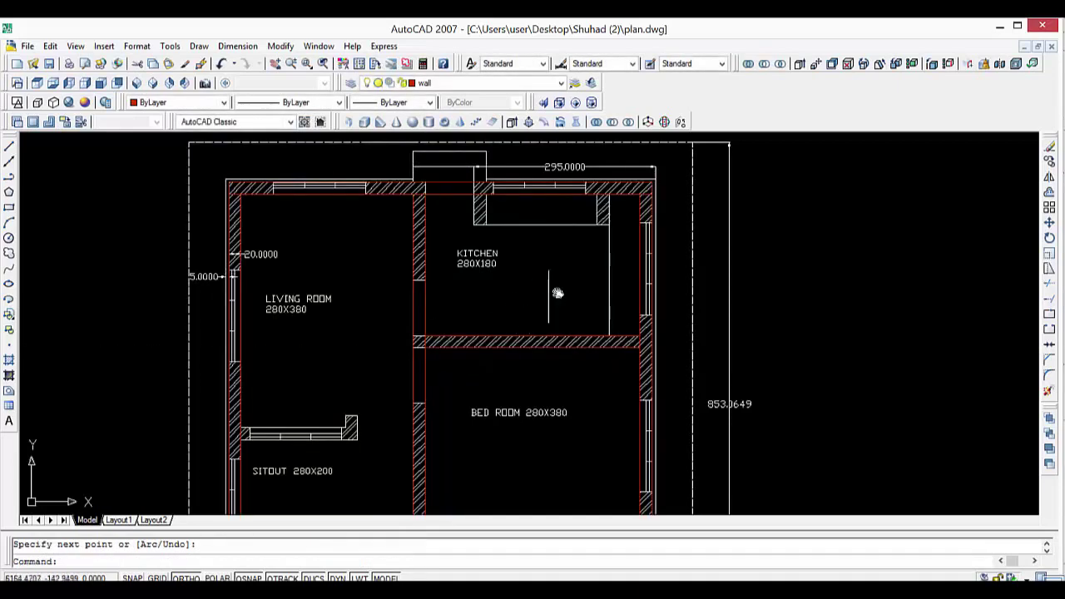
Add the two short kitchen stub walls running down from the kitchen's top wall.
{"action": "scroll", "coordinate": [505, 254], "scroll_direction": "up", "scroll_amount": 2}
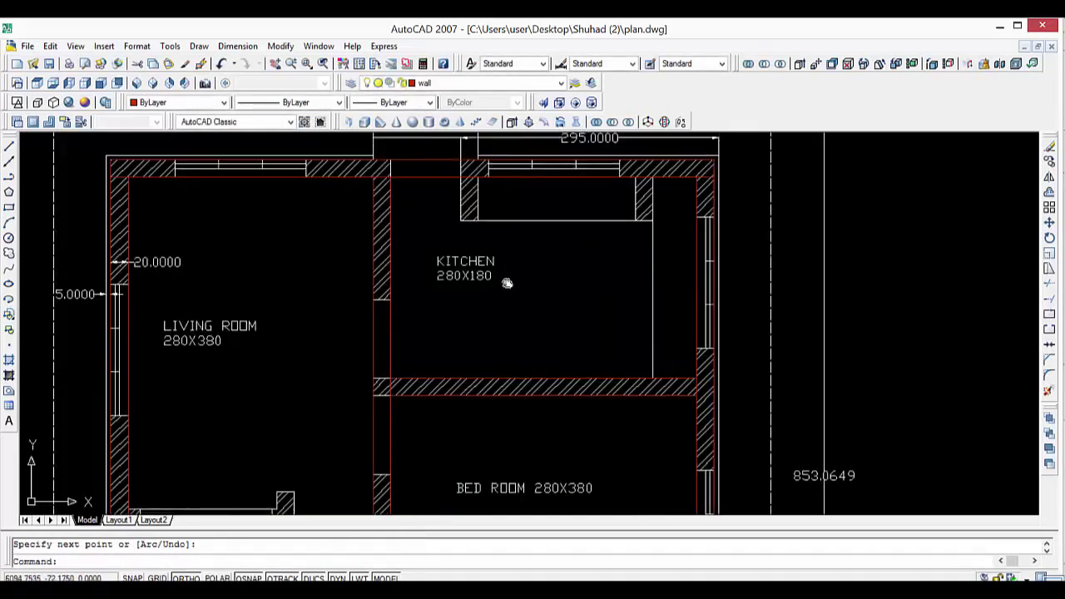
{"action": "scroll", "coordinate": [488, 287], "scroll_direction": "up", "scroll_amount": 2}
{"action": "key", "text": "Return"}
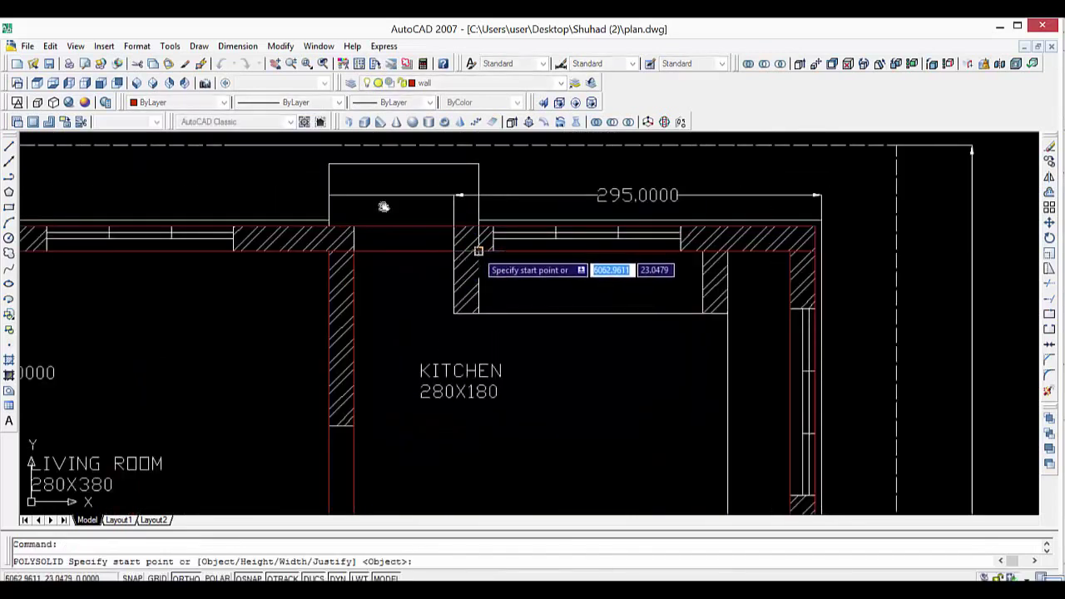
{"action": "left_click", "coordinate": [478, 251]}
{"action": "left_click", "coordinate": [474, 307]}
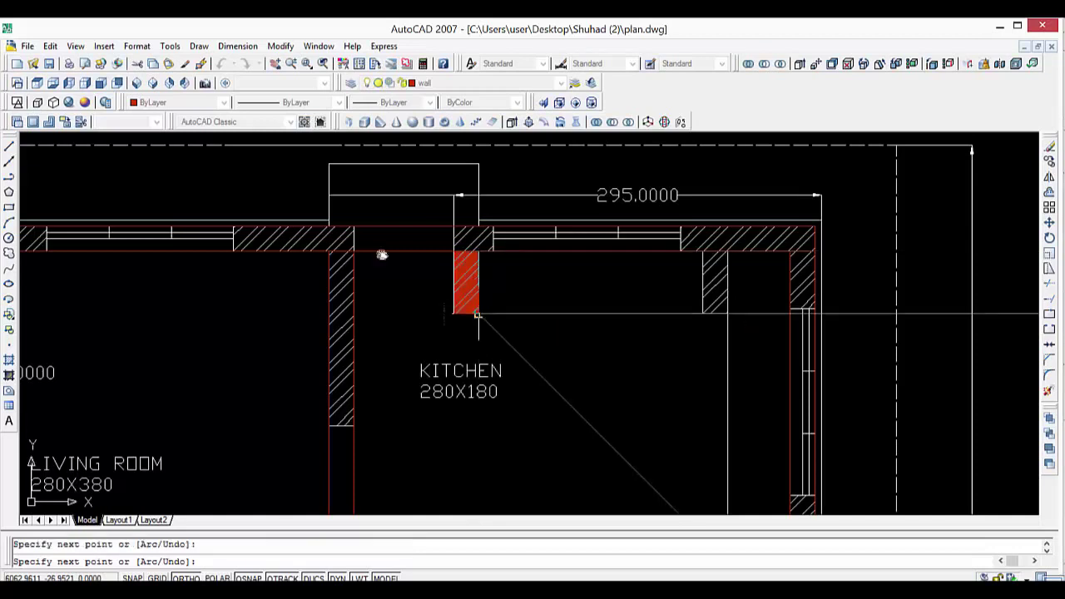
{"action": "key", "text": "Return"}
{"action": "key", "text": "Return"}
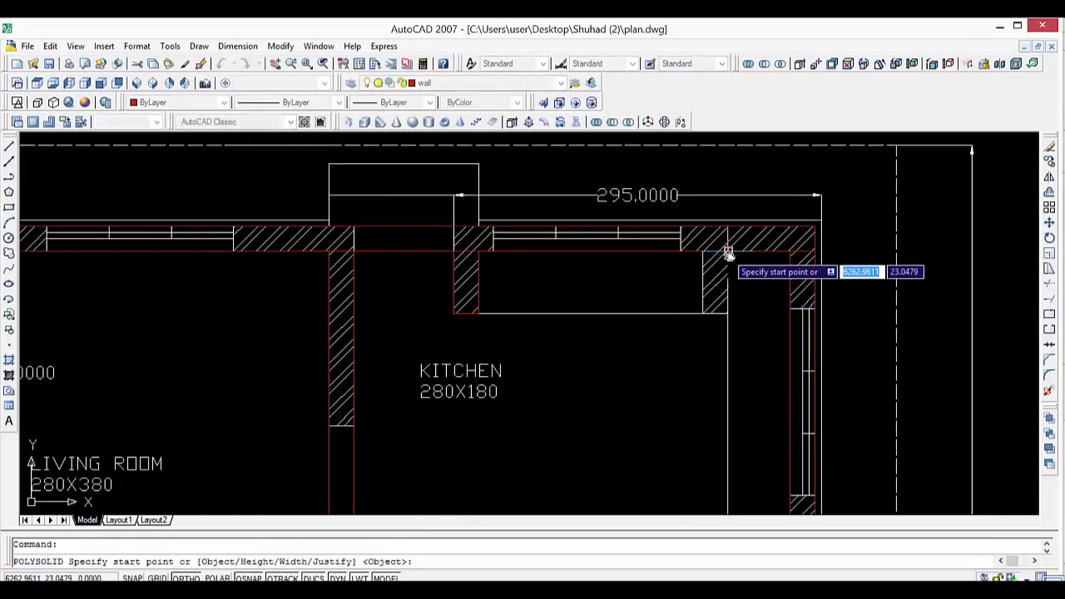
{"action": "left_click", "coordinate": [727, 252]}
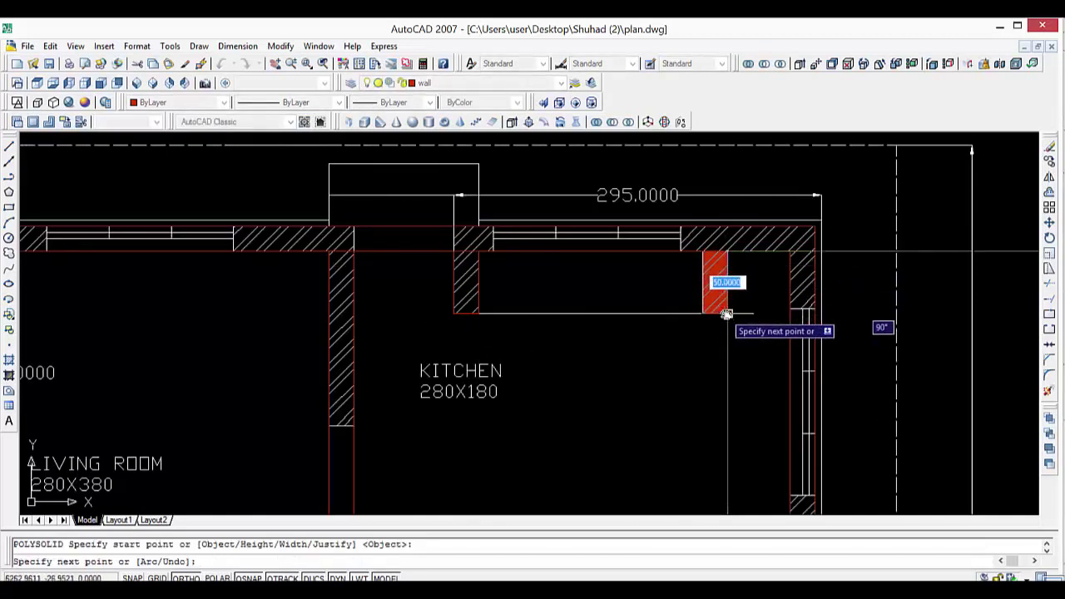
{"action": "left_click", "coordinate": [696, 346]}
{"action": "key", "text": "Return"}
{"action": "scroll", "coordinate": [680, 363], "scroll_direction": "down", "scroll_amount": 3}
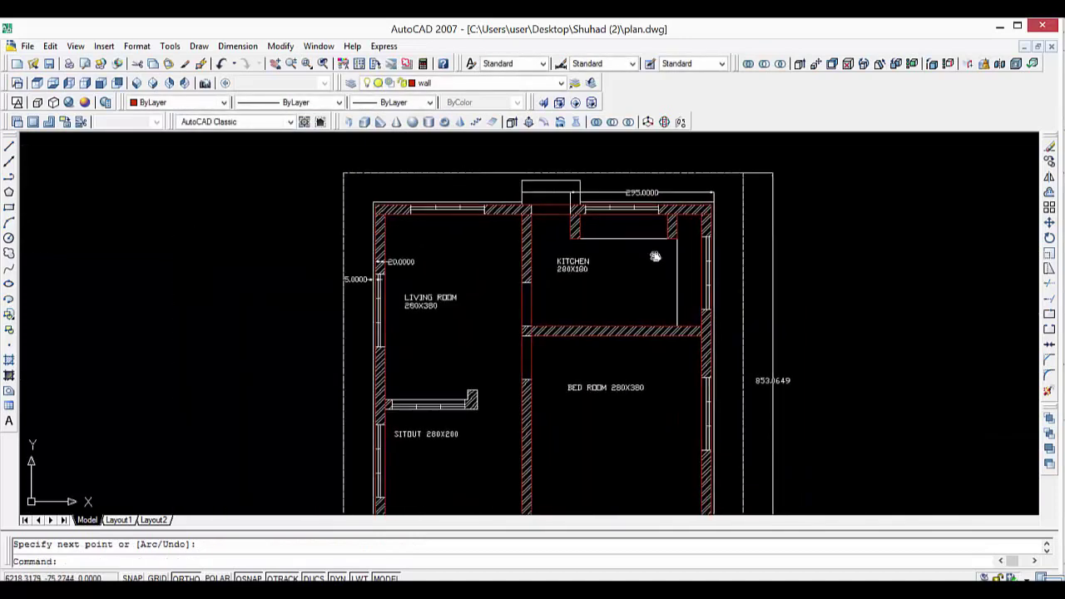
{"action": "scroll", "coordinate": [654, 255], "scroll_direction": "up", "scroll_amount": 1}
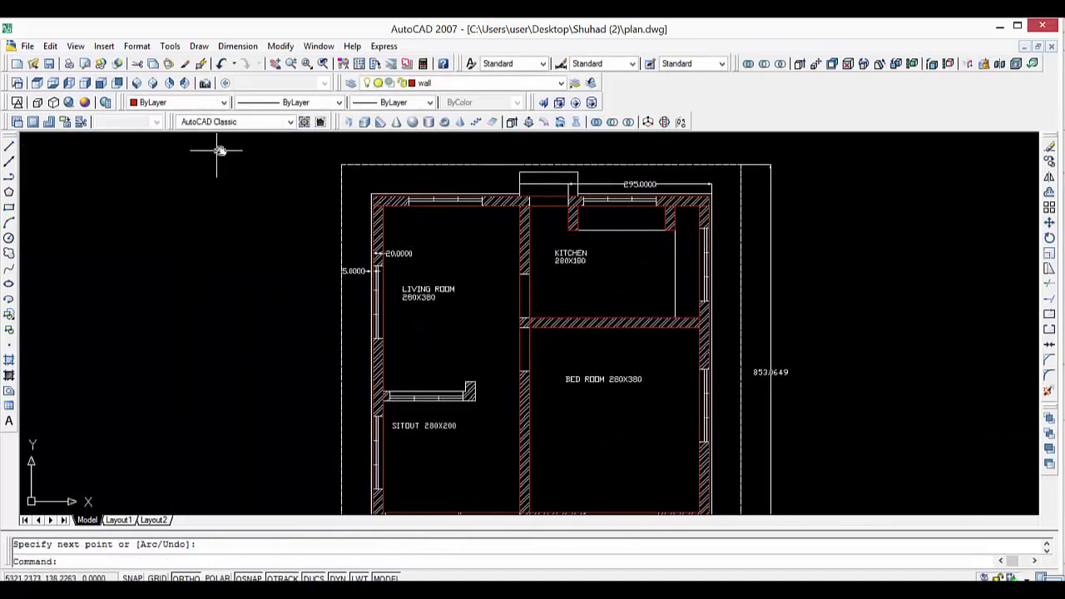
{"action": "left_click", "coordinate": [55, 92]}
{"action": "scroll", "coordinate": [575, 363], "scroll_direction": "down", "scroll_amount": 2}
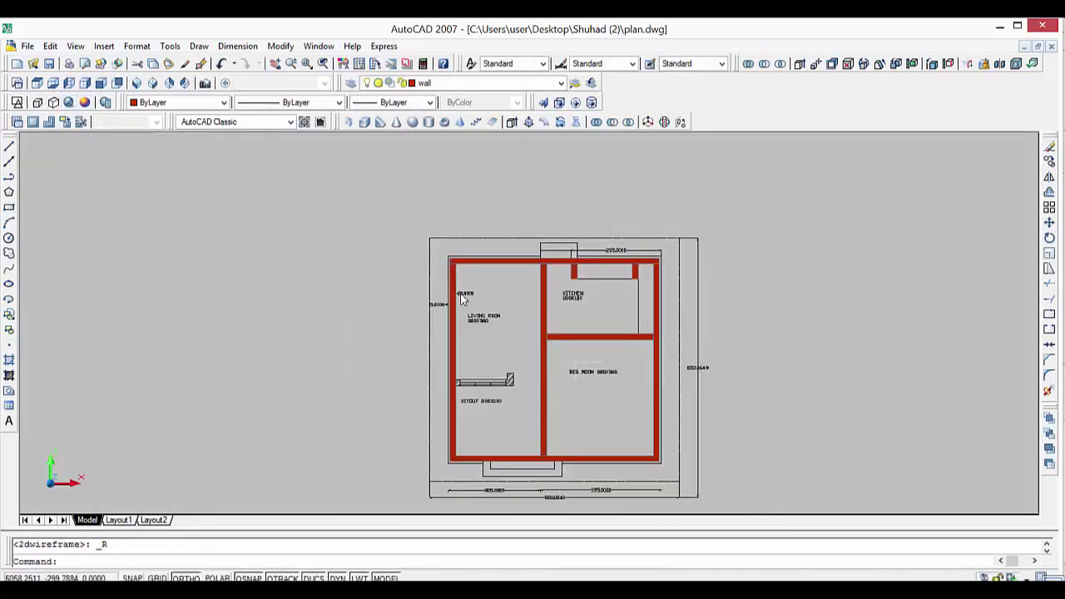
{"action": "scroll", "coordinate": [482, 303], "scroll_direction": "up", "scroll_amount": 2}
{"action": "scroll", "coordinate": [449, 345], "scroll_direction": "up", "scroll_amount": 2}
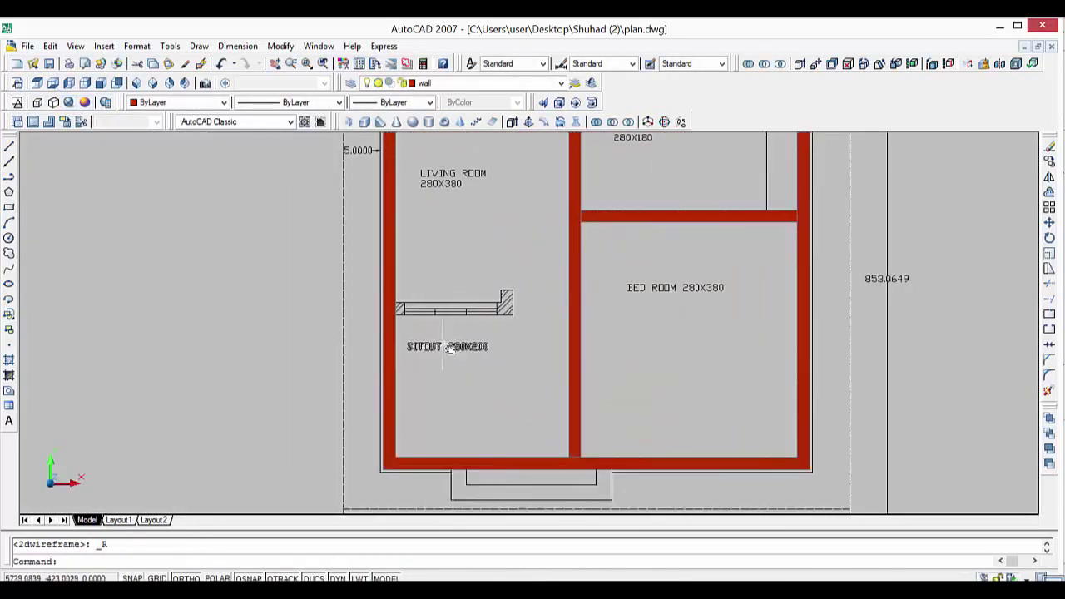
{"action": "scroll", "coordinate": [528, 342], "scroll_direction": "down", "scroll_amount": 2}
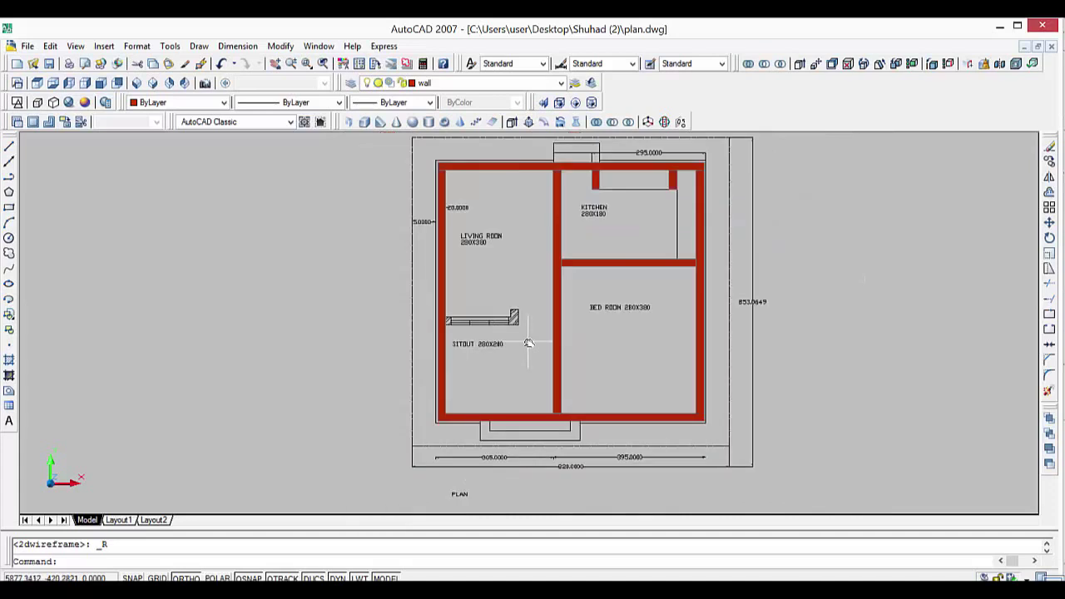
{"action": "left_click", "coordinate": [17, 84]}
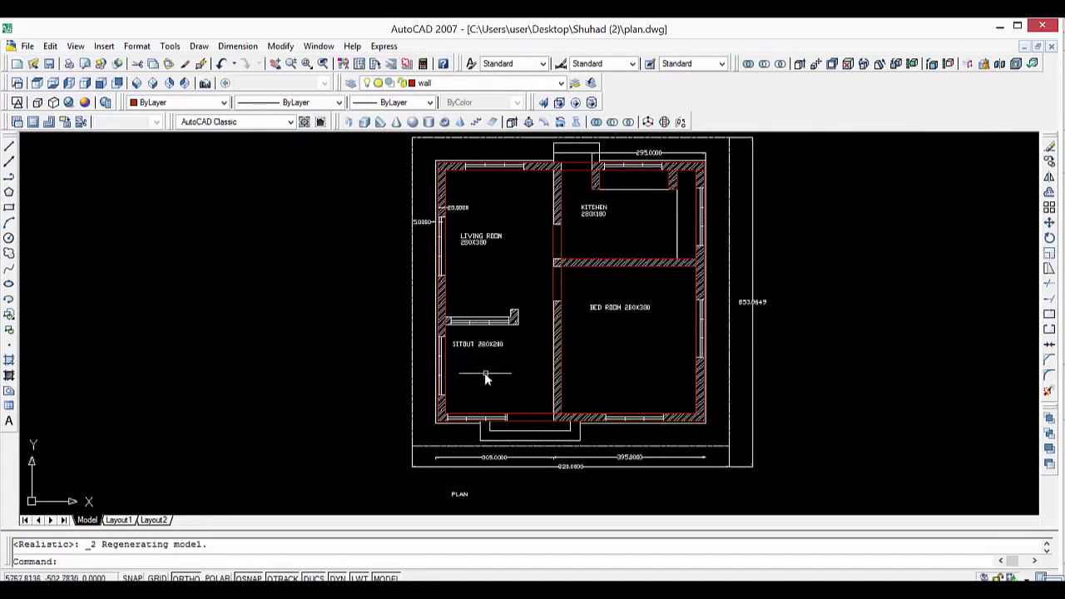
{"action": "scroll", "coordinate": [486, 379], "scroll_direction": "up", "scroll_amount": 2}
{"action": "scroll", "coordinate": [475, 368], "scroll_direction": "up", "scroll_amount": 1}
{"action": "middle_click_drag", "start_coordinate": [421, 287], "coordinate": [422, 355]}
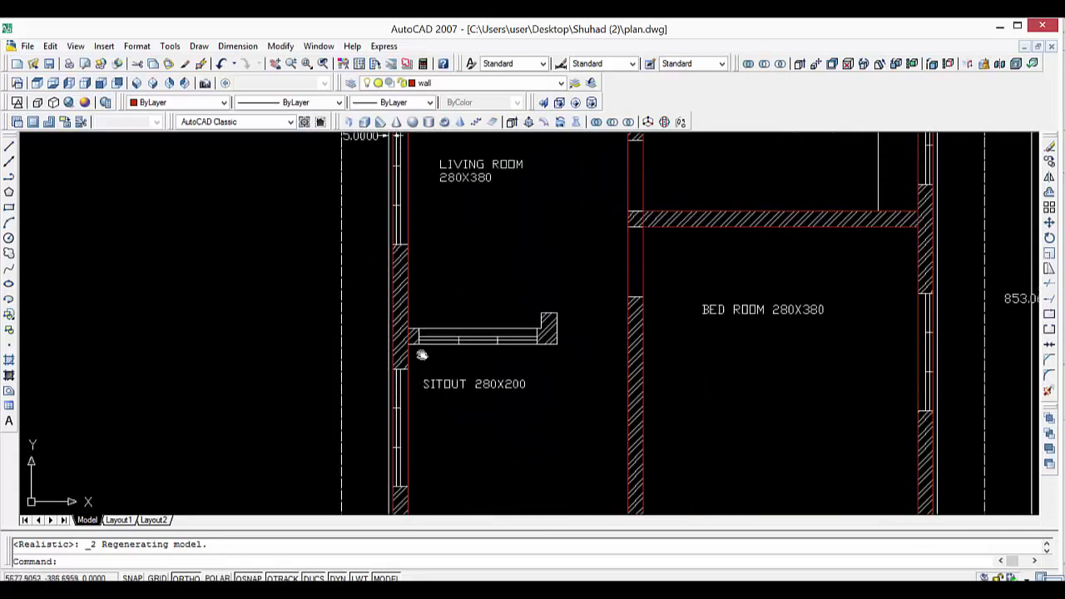
{"action": "key", "text": "Return"}
{"action": "key", "text": "Return"}
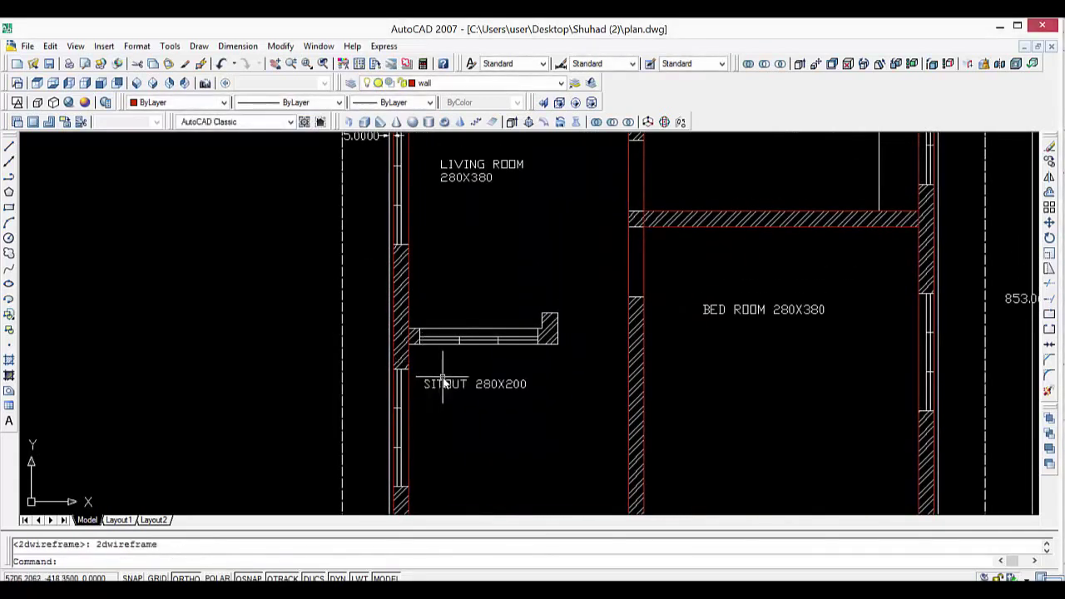
{"action": "key", "text": "Return"}
{"action": "key", "text": "Return"}
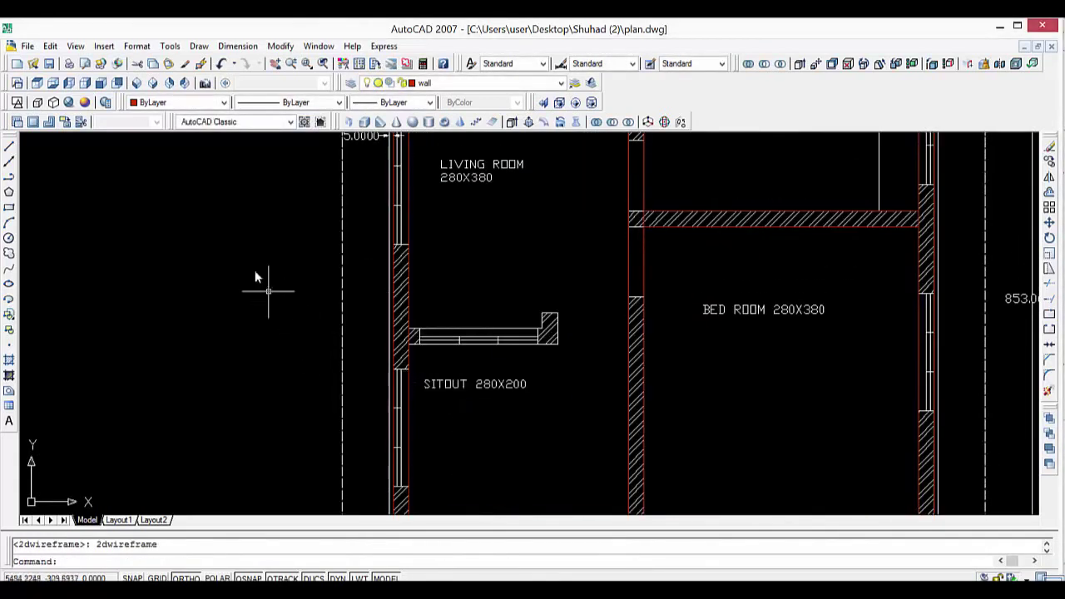
Draw a polysolid from the living room's left wall along the sitout partition and up the stub.
{"action": "left_click", "coordinate": [348, 121]}
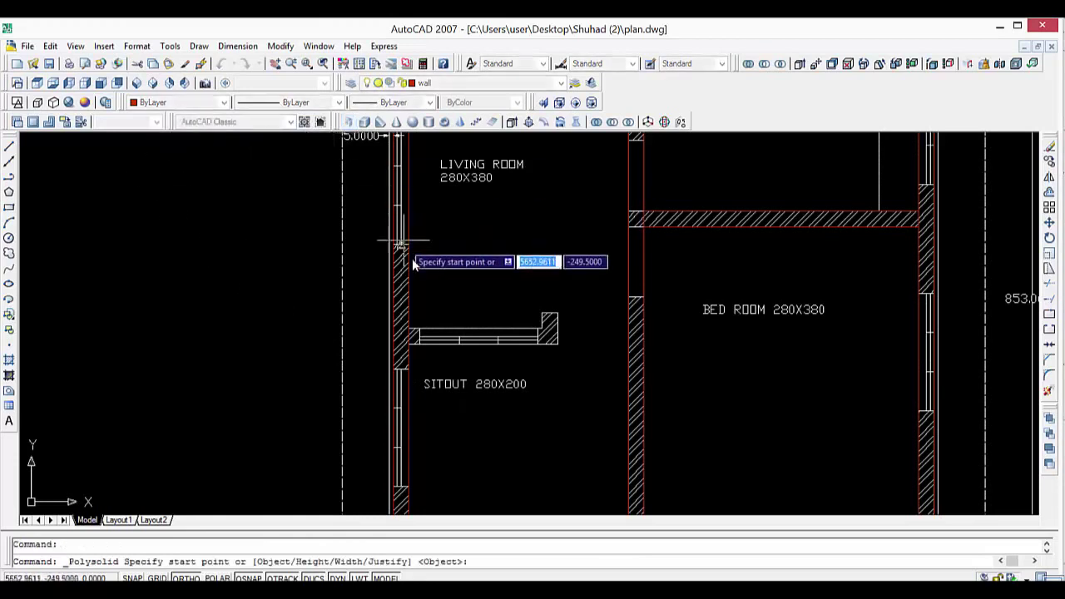
{"action": "left_click", "coordinate": [409, 335]}
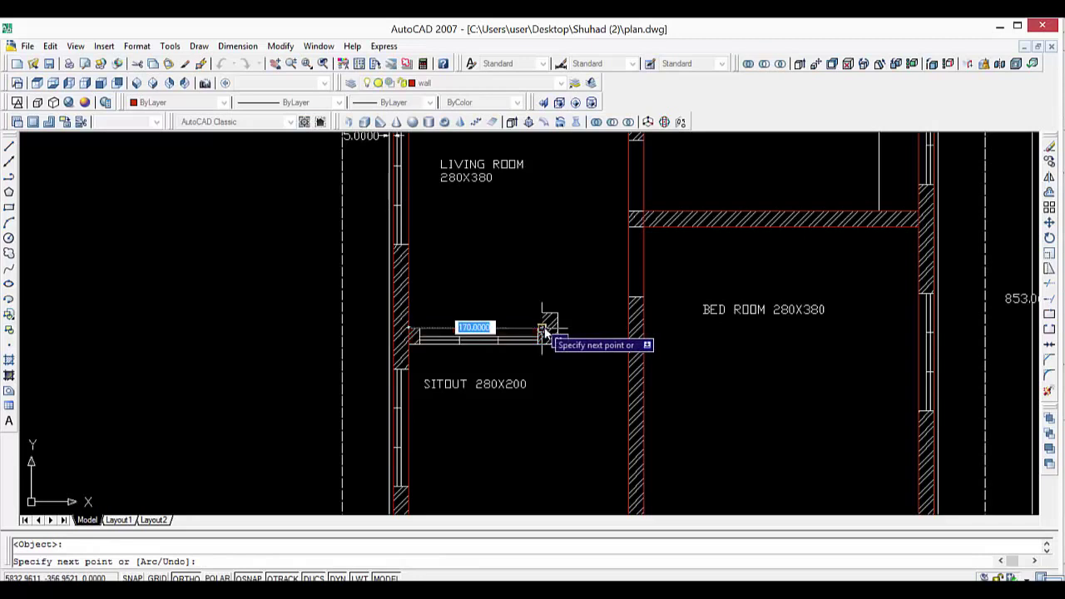
{"action": "left_click", "coordinate": [548, 333]}
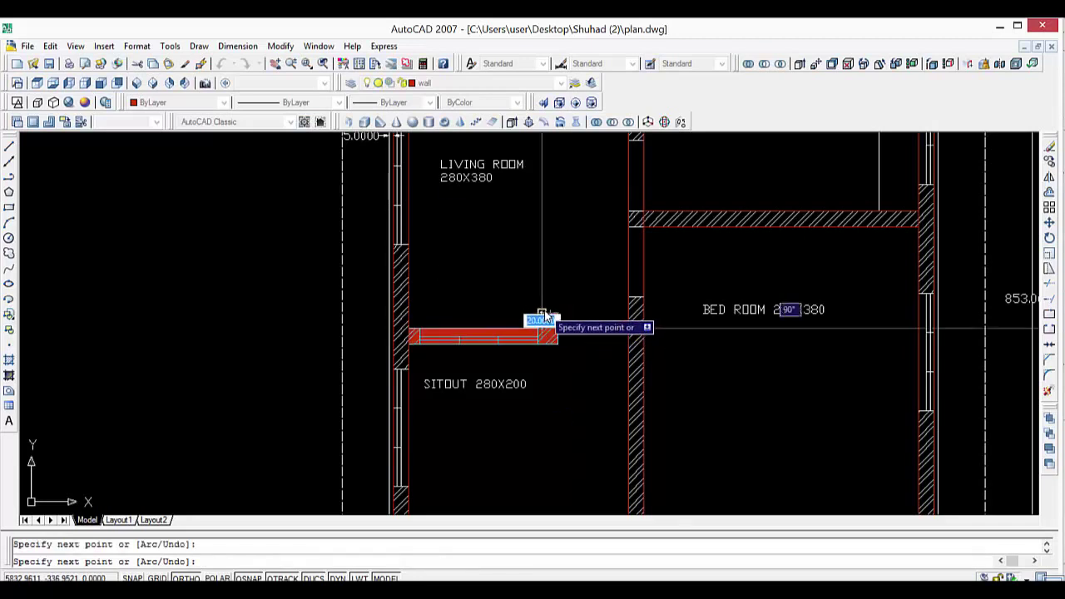
{"action": "left_click", "coordinate": [543, 314]}
{"action": "key", "text": "Return"}
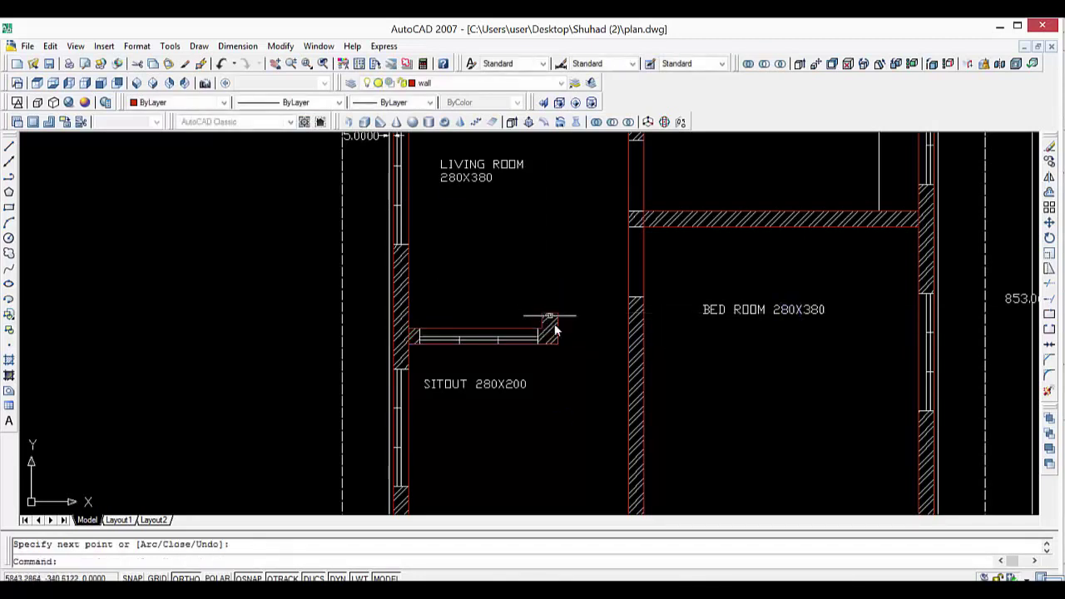
{"action": "scroll", "coordinate": [570, 359], "scroll_direction": "down", "scroll_amount": 2}
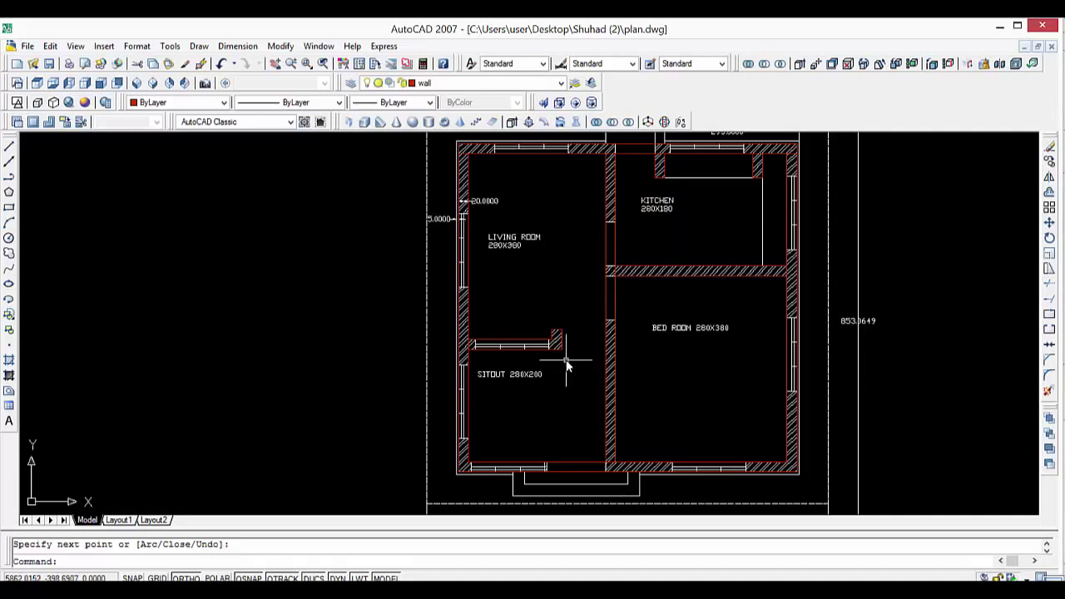
{"action": "scroll", "coordinate": [571, 366], "scroll_direction": "up", "scroll_amount": 1}
Draw a second wall from the stub's lower corner across to the bedroom wall.
{"action": "key", "text": "Return"}
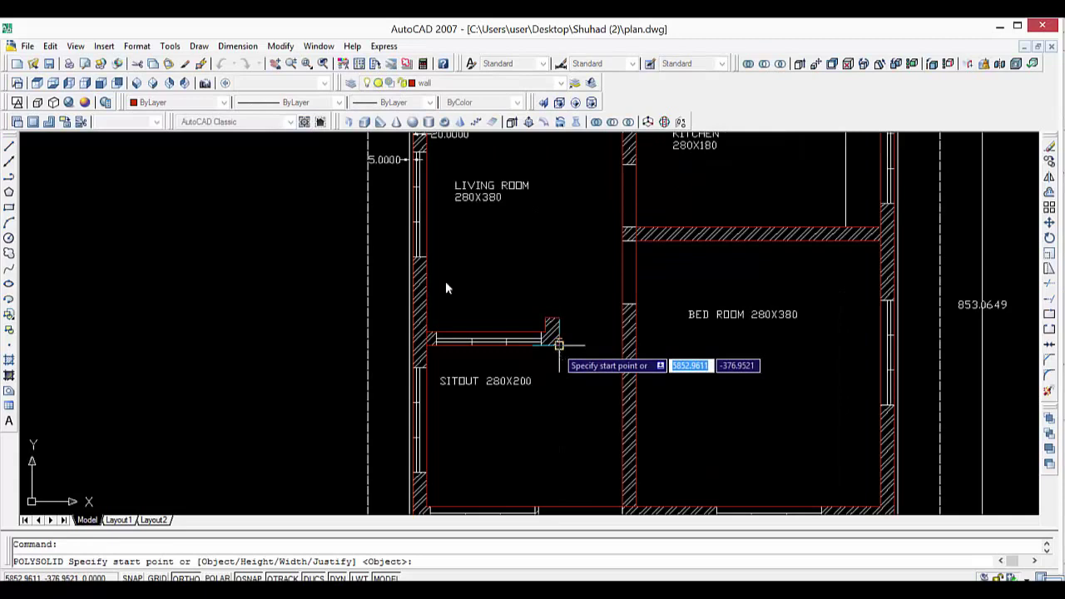
{"action": "left_click", "coordinate": [559, 344]}
{"action": "key", "text": "Escape"}
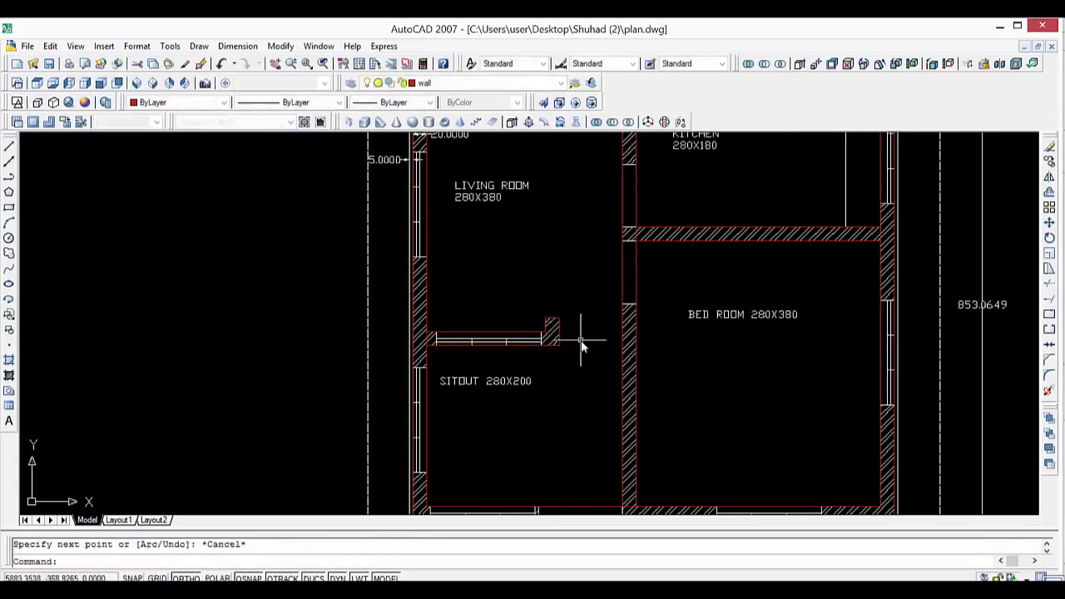
{"action": "key", "text": "Return"}
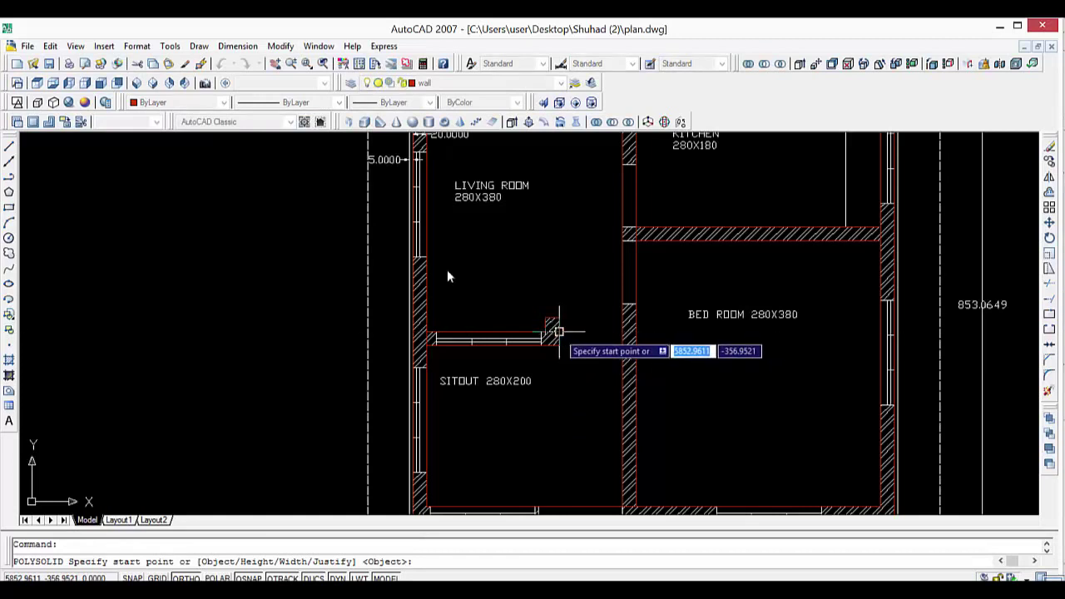
{"action": "left_click", "coordinate": [559, 334]}
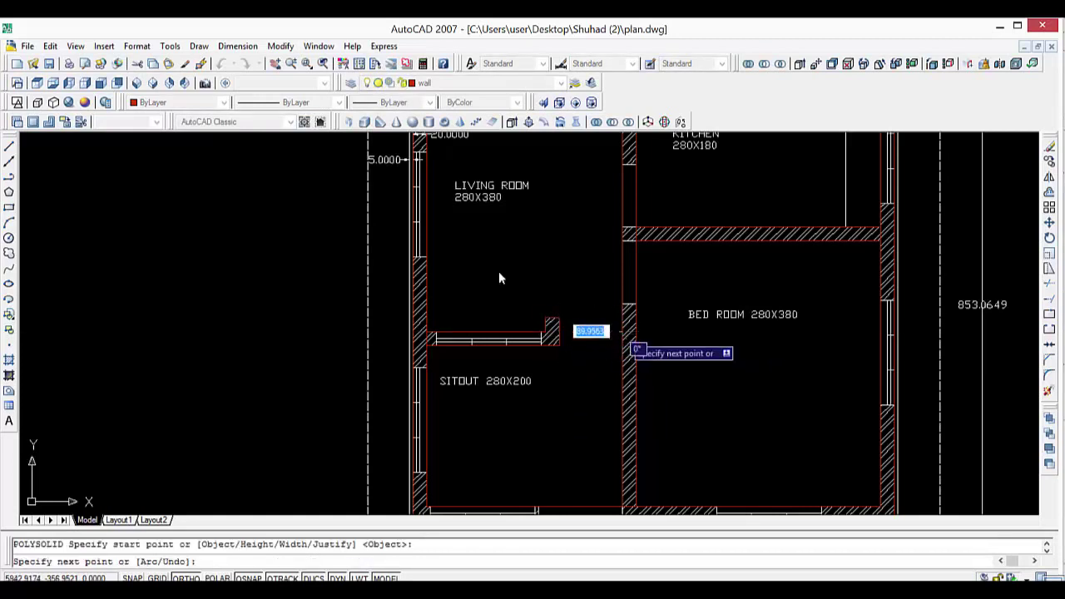
{"action": "key", "text": "Return"}
{"action": "scroll", "coordinate": [682, 379], "scroll_direction": "down", "scroll_amount": 2}
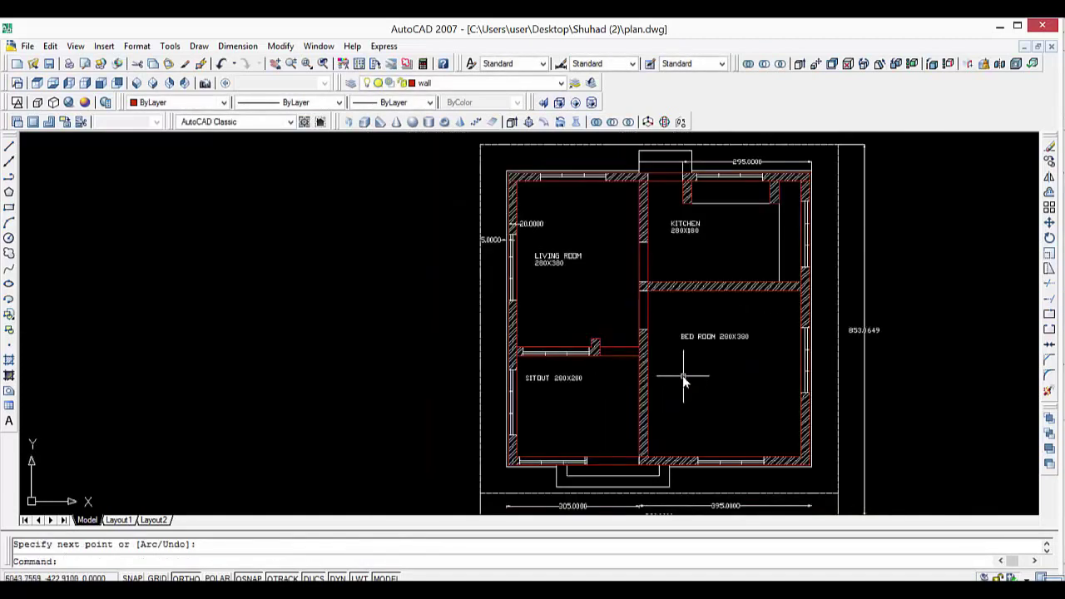
{"action": "middle_click_drag", "start_coordinate": [683, 378], "coordinate": [602, 388]}
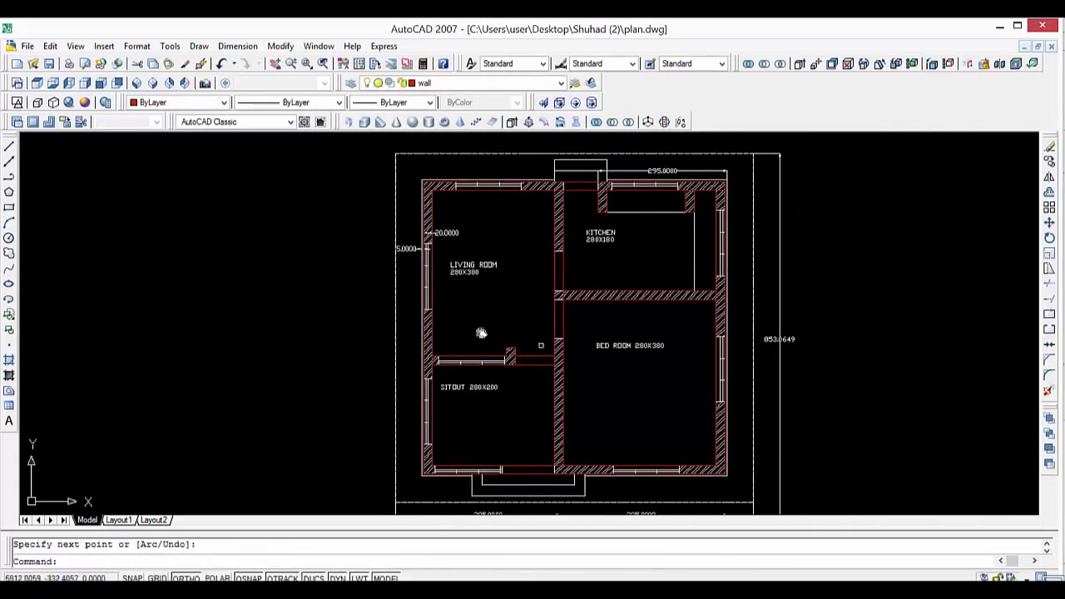
Show the house as shaded solids in a southwest isometric view, centred on screen.
{"action": "left_click", "coordinate": [68, 103]}
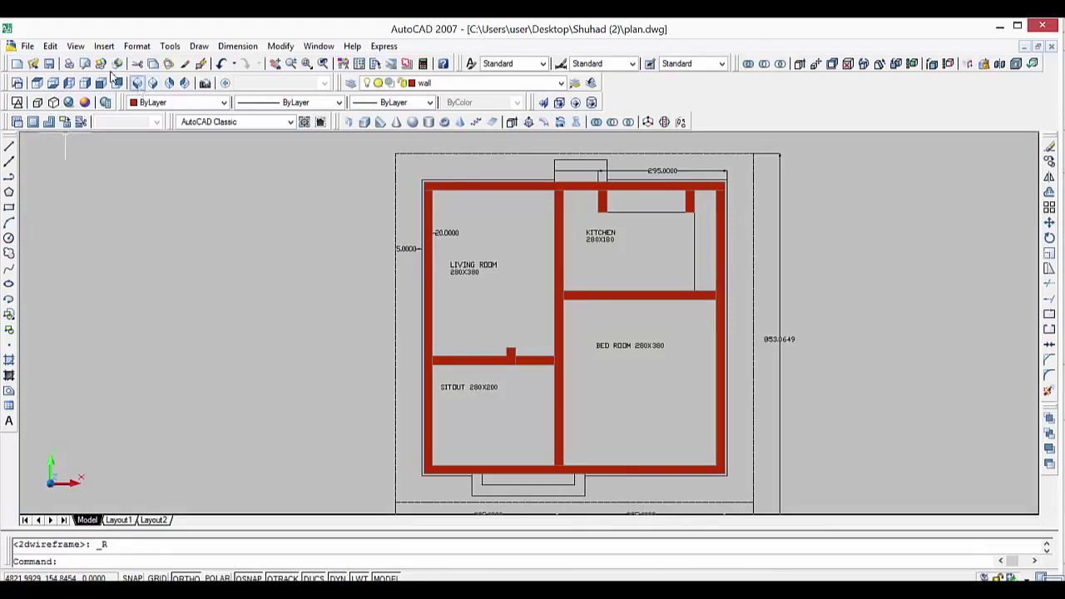
{"action": "left_click", "coordinate": [136, 83]}
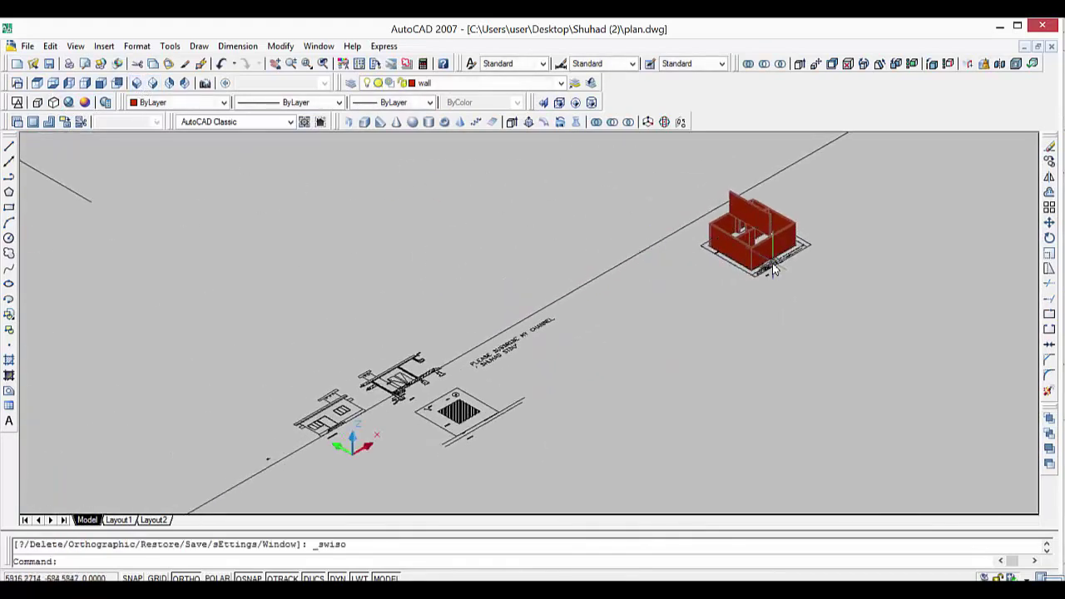
{"action": "scroll", "coordinate": [826, 260], "scroll_direction": "up", "scroll_amount": 2}
{"action": "scroll", "coordinate": [837, 257], "scroll_direction": "up", "scroll_amount": 3}
{"action": "middle_click_drag", "start_coordinate": [836, 257], "coordinate": [622, 412]}
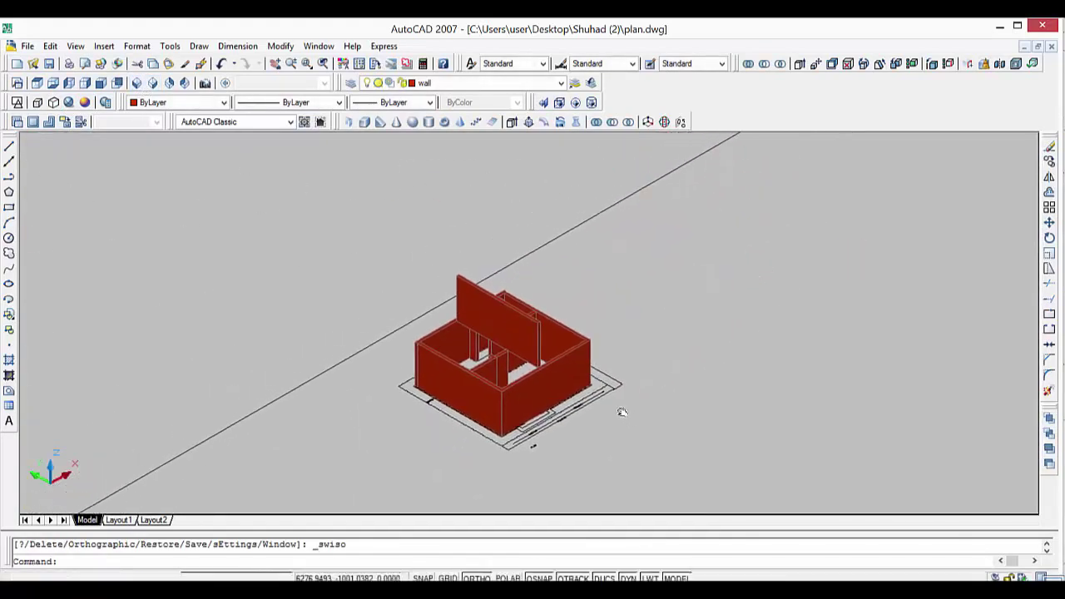
{"action": "scroll", "coordinate": [621, 412], "scroll_direction": "up", "scroll_amount": 1}
{"action": "scroll", "coordinate": [582, 363], "scroll_direction": "up", "scroll_amount": 2}
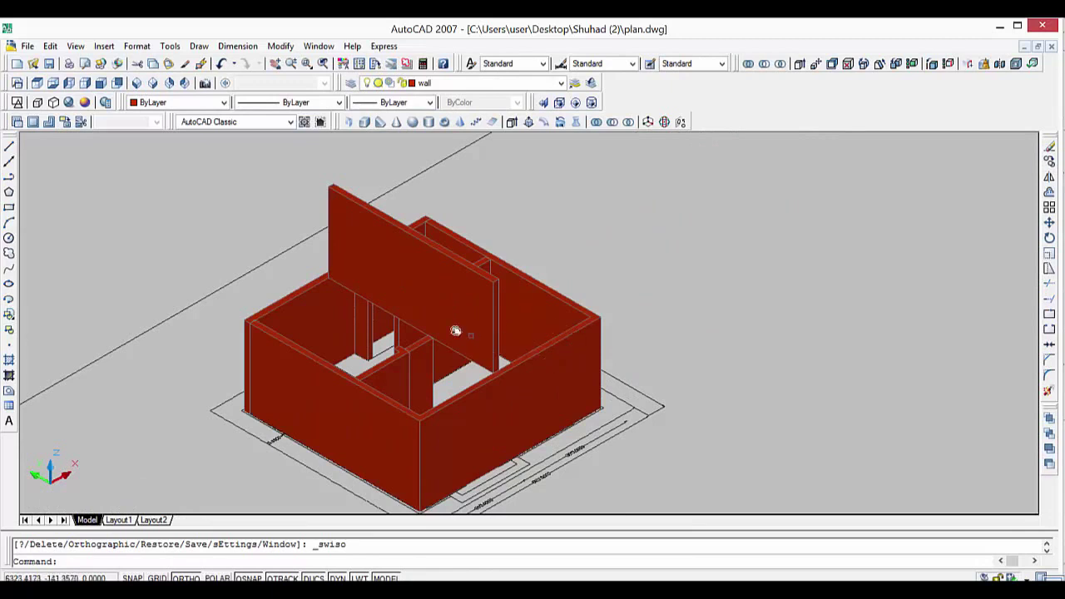
Move the raised front wall panel down 300 units into place using its grip.
{"action": "left_click", "coordinate": [398, 262]}
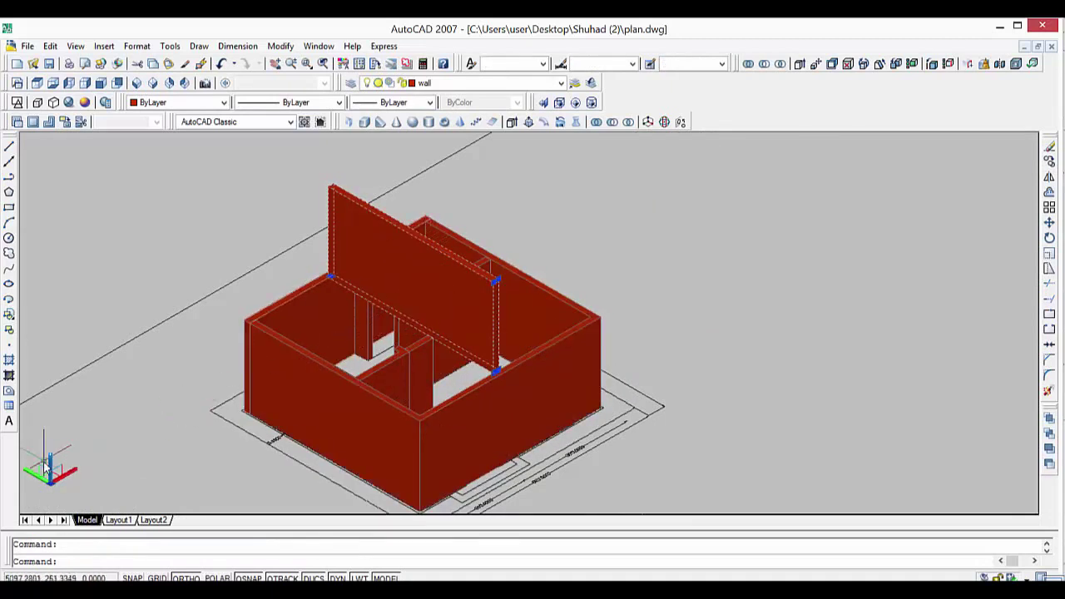
{"action": "key", "text": "space"}
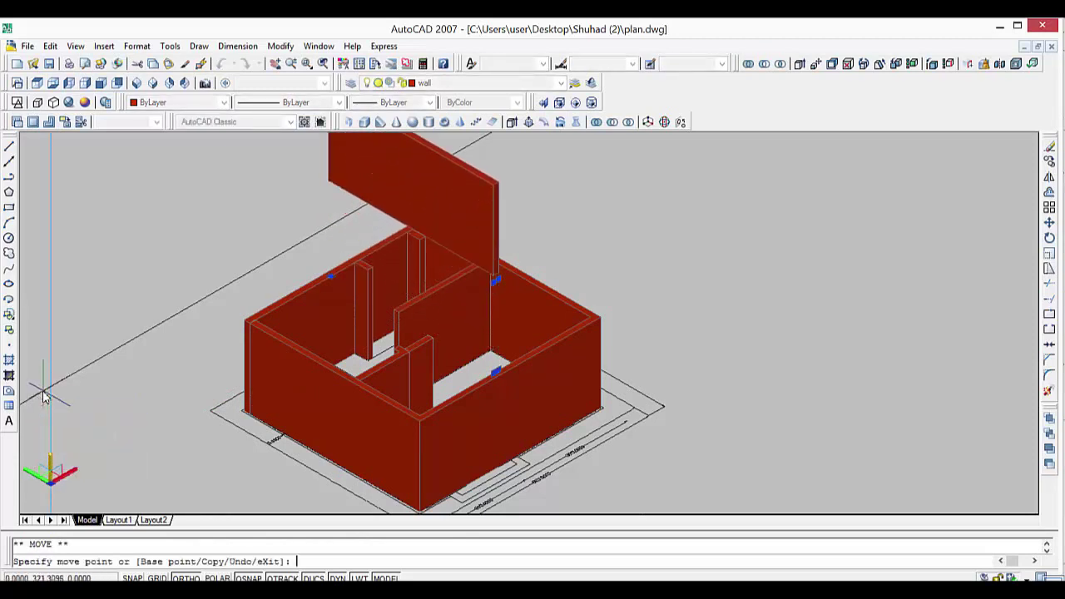
{"action": "type", "text": "-300"}
{"action": "key", "text": "Return"}
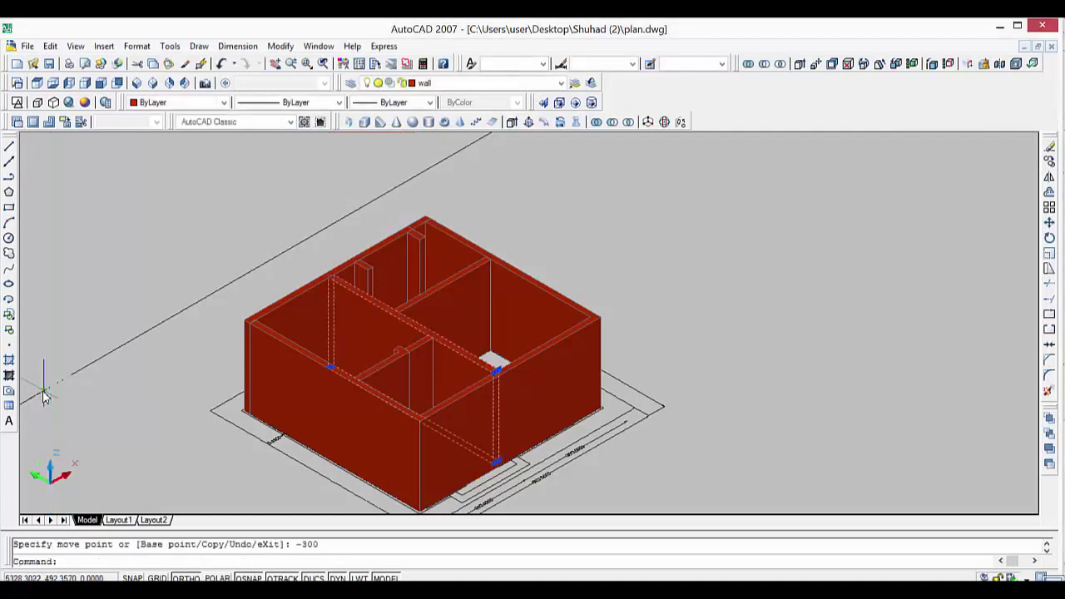
{"action": "key", "text": "Escape"}
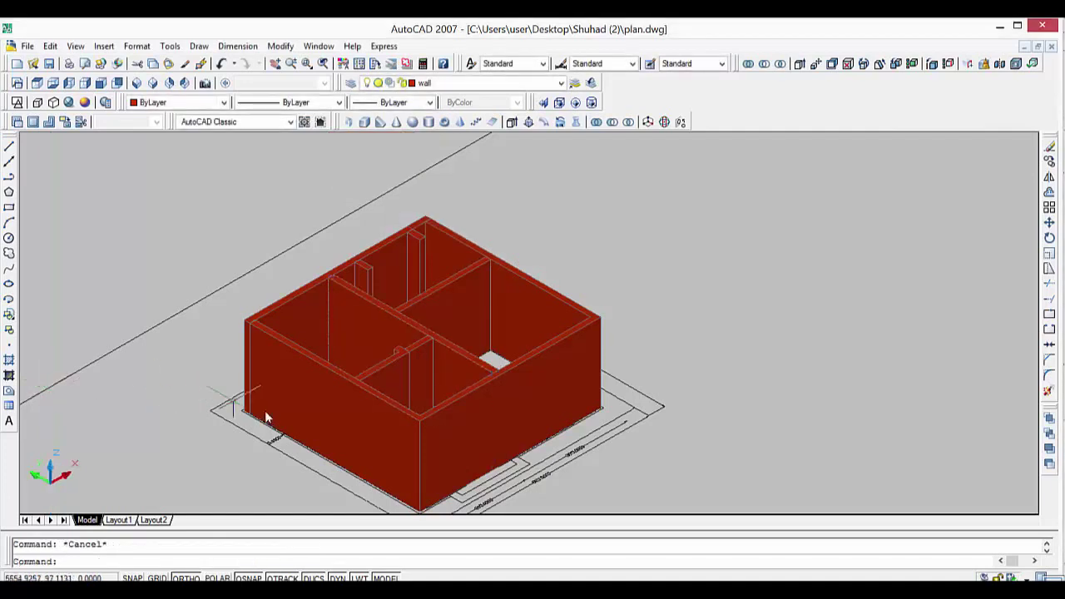
{"action": "scroll", "coordinate": [657, 414], "scroll_direction": "up", "scroll_amount": 3}
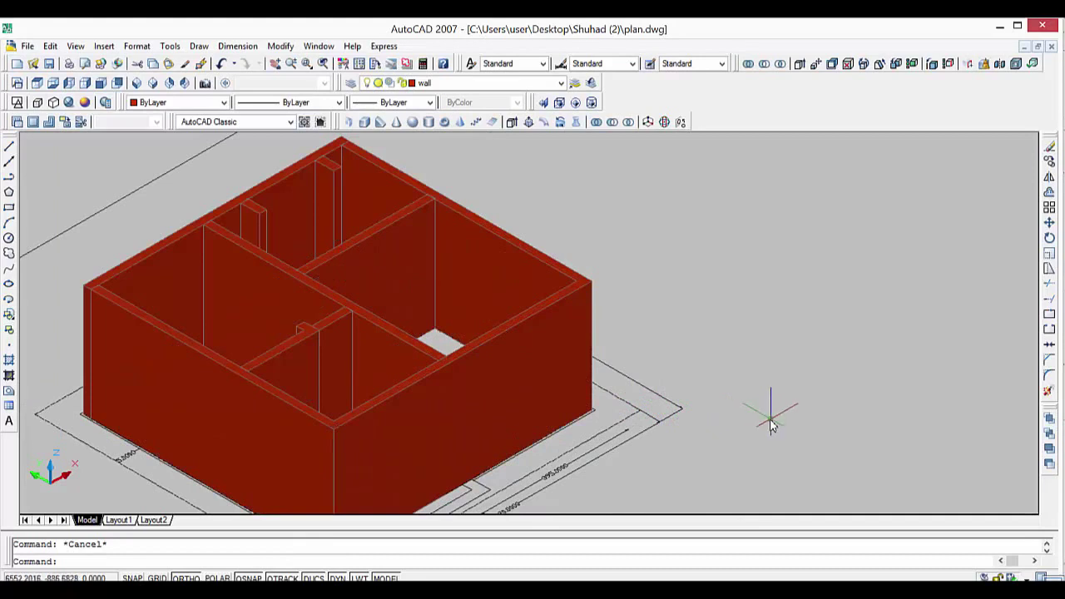
{"action": "scroll", "coordinate": [772, 429], "scroll_direction": "down", "scroll_amount": 3}
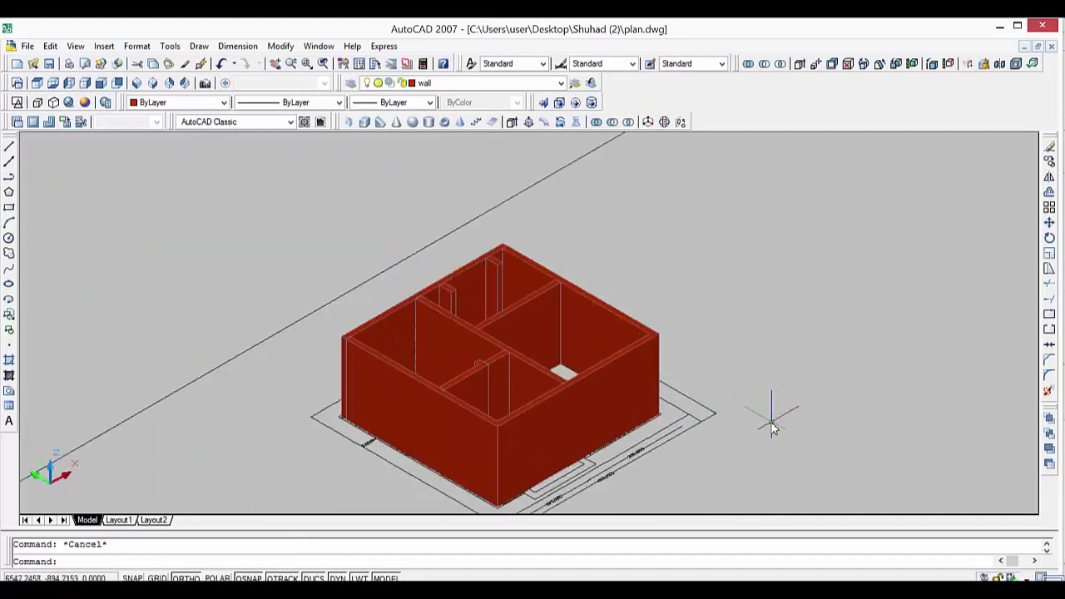
{"action": "scroll", "coordinate": [666, 371], "scroll_direction": "up", "scroll_amount": 1}
{"action": "scroll", "coordinate": [657, 366], "scroll_direction": "up", "scroll_amount": 1}
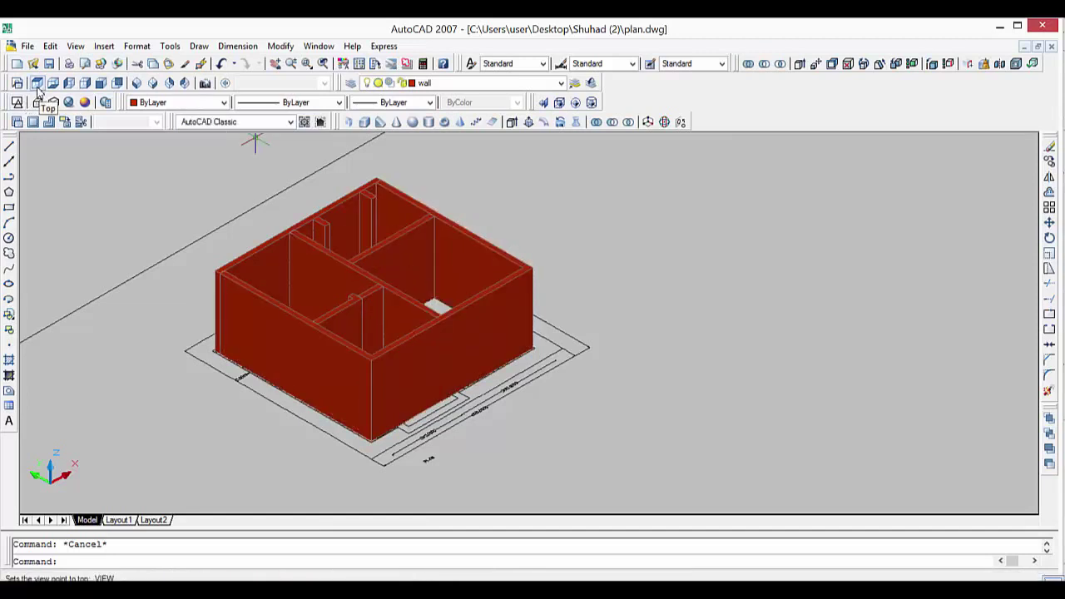
Return to Top view with the floor plan zoomed and centred.
{"action": "left_click", "coordinate": [35, 83]}
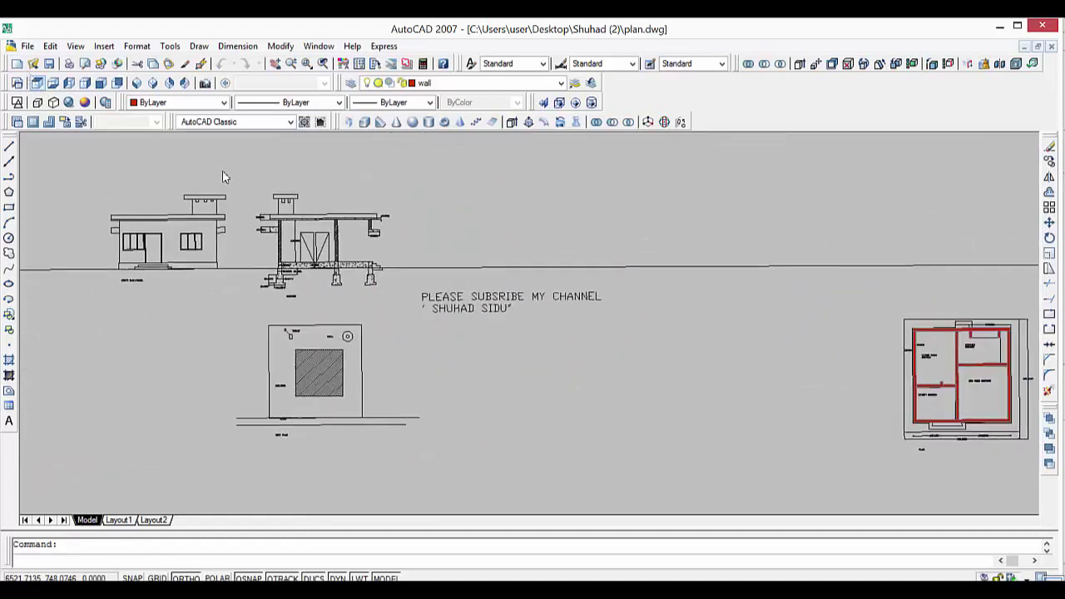
{"action": "scroll", "coordinate": [935, 407], "scroll_direction": "up", "scroll_amount": 2}
{"action": "scroll", "coordinate": [952, 407], "scroll_direction": "up", "scroll_amount": 2}
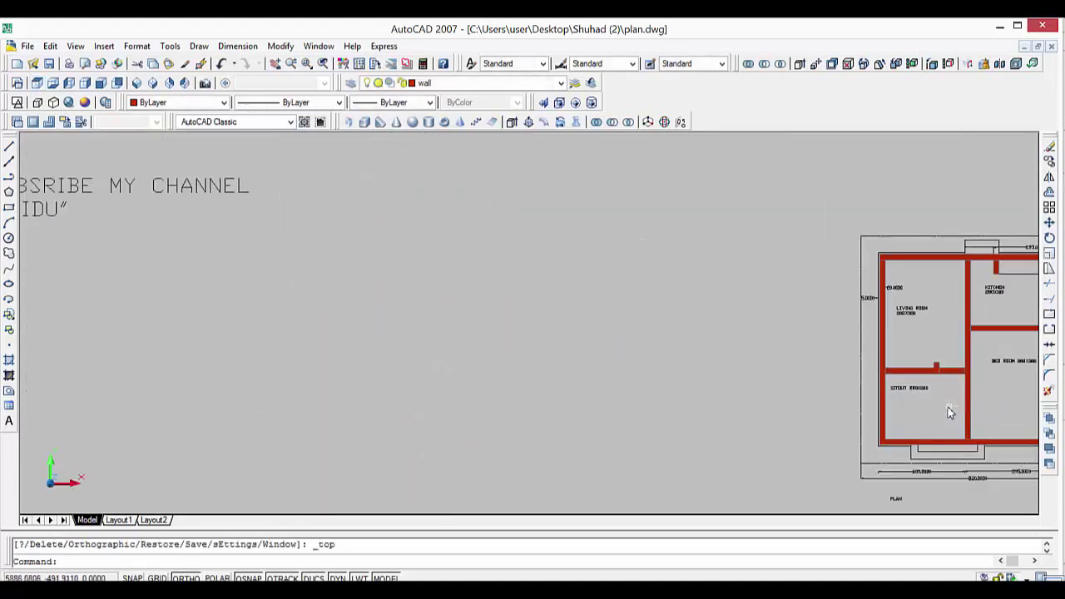
{"action": "scroll", "coordinate": [944, 411], "scroll_direction": "up", "scroll_amount": 2}
{"action": "middle_click_drag", "start_coordinate": [884, 405], "coordinate": [513, 422]}
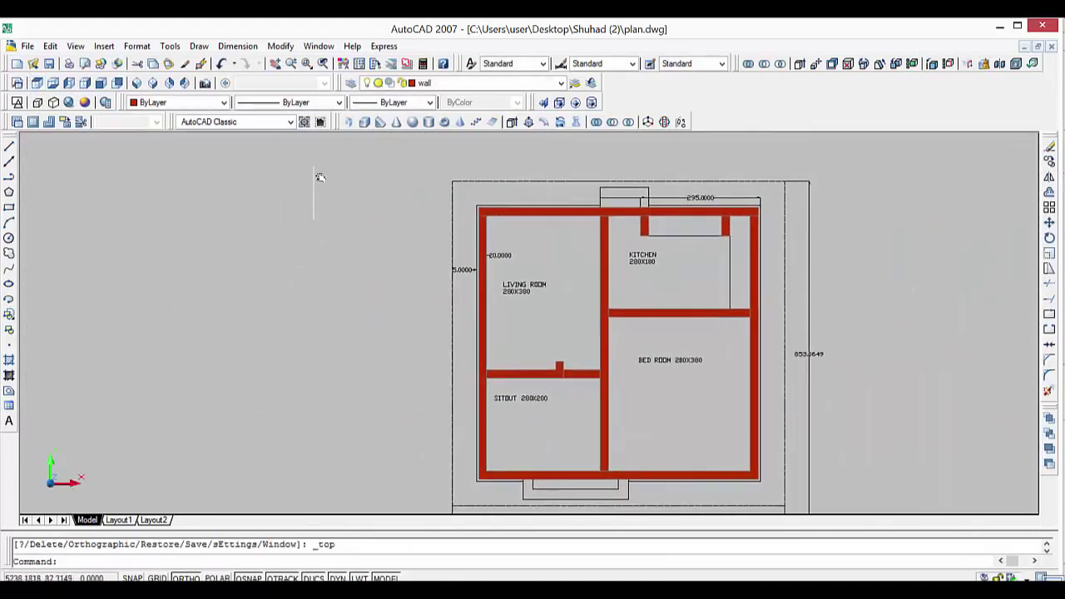
Create a new layer named plinth in the Layer Properties Manager and make it current.
{"action": "left_click", "coordinate": [350, 82]}
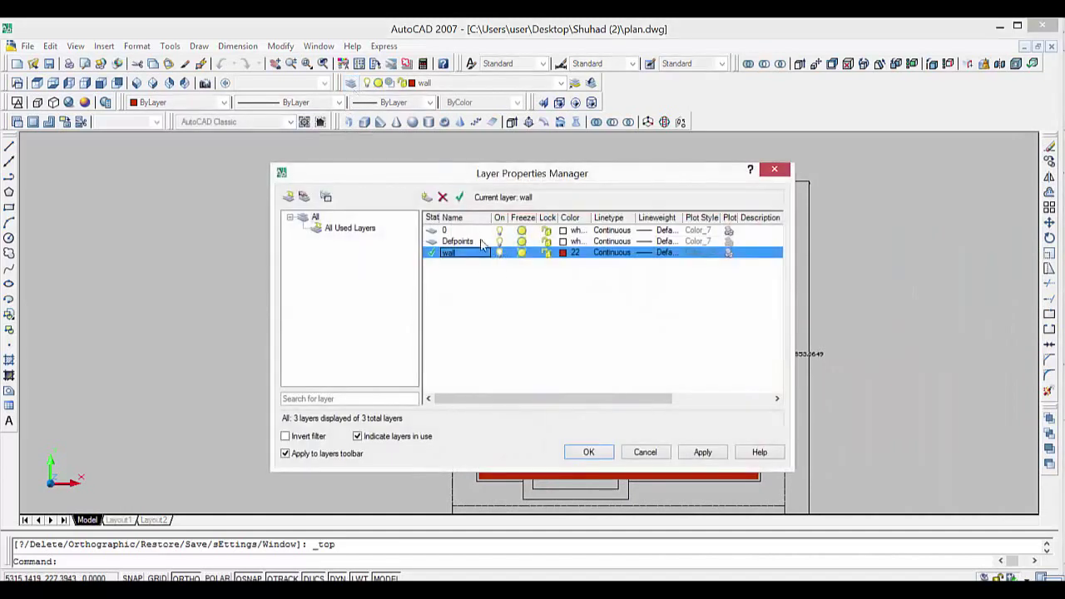
{"action": "right_click", "coordinate": [468, 271]}
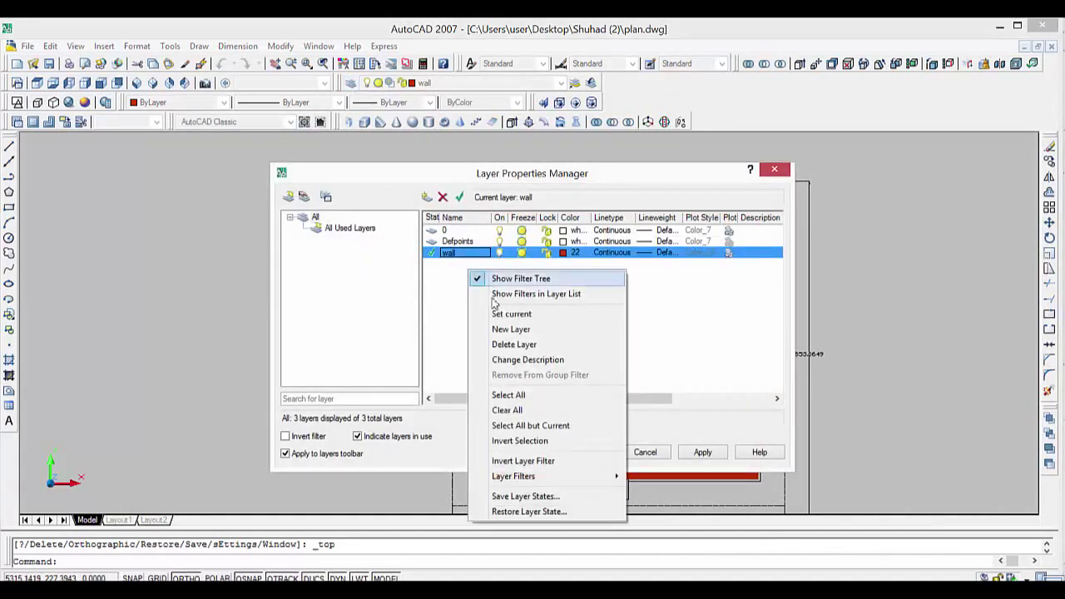
{"action": "key", "text": "Return"}
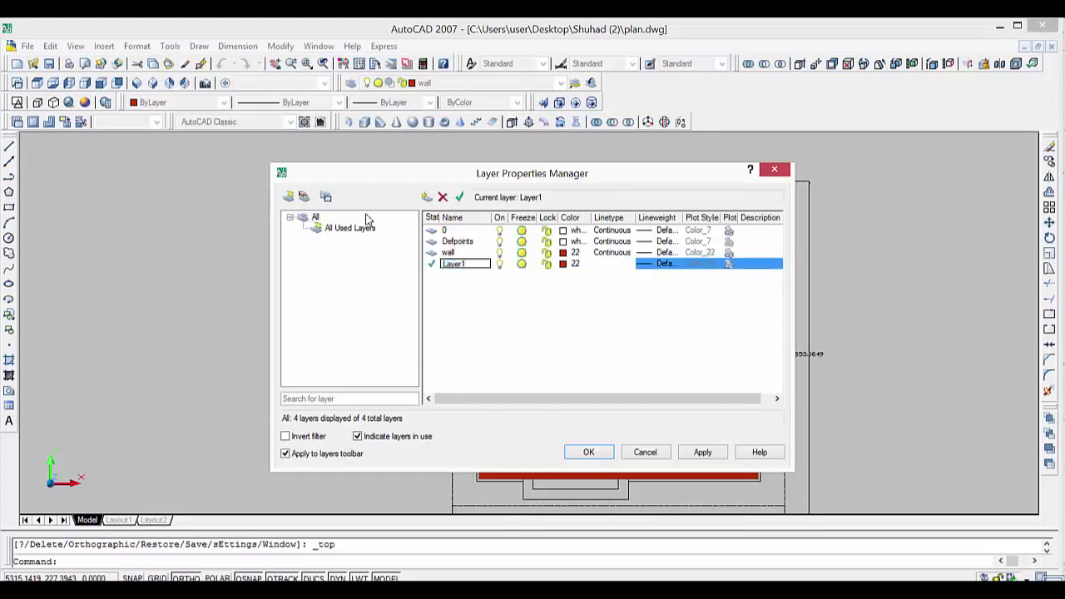
{"action": "left_click", "coordinate": [496, 265]}
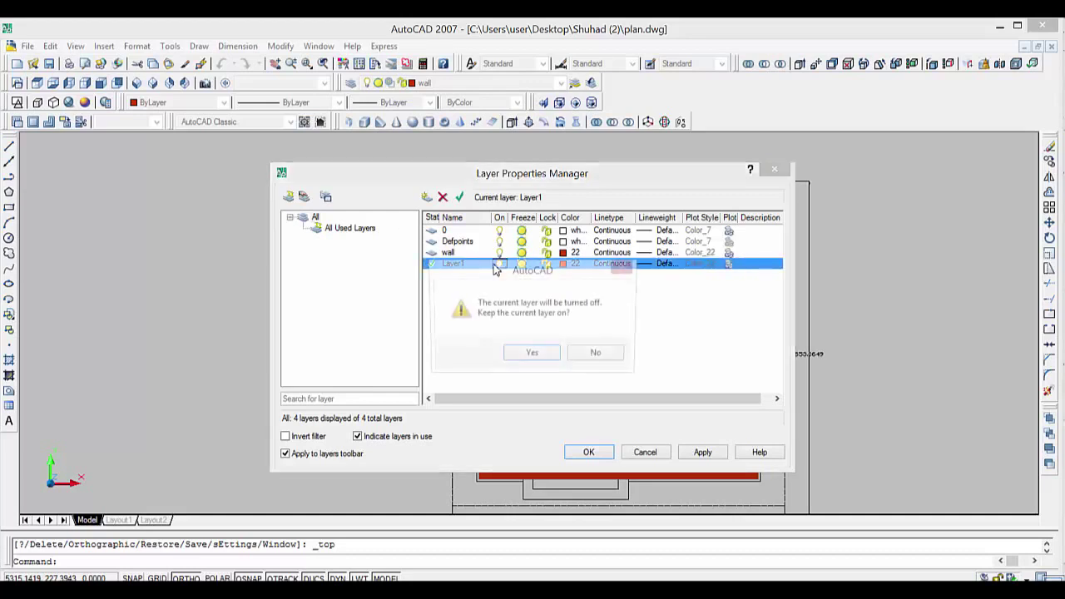
{"action": "left_click", "coordinate": [586, 355]}
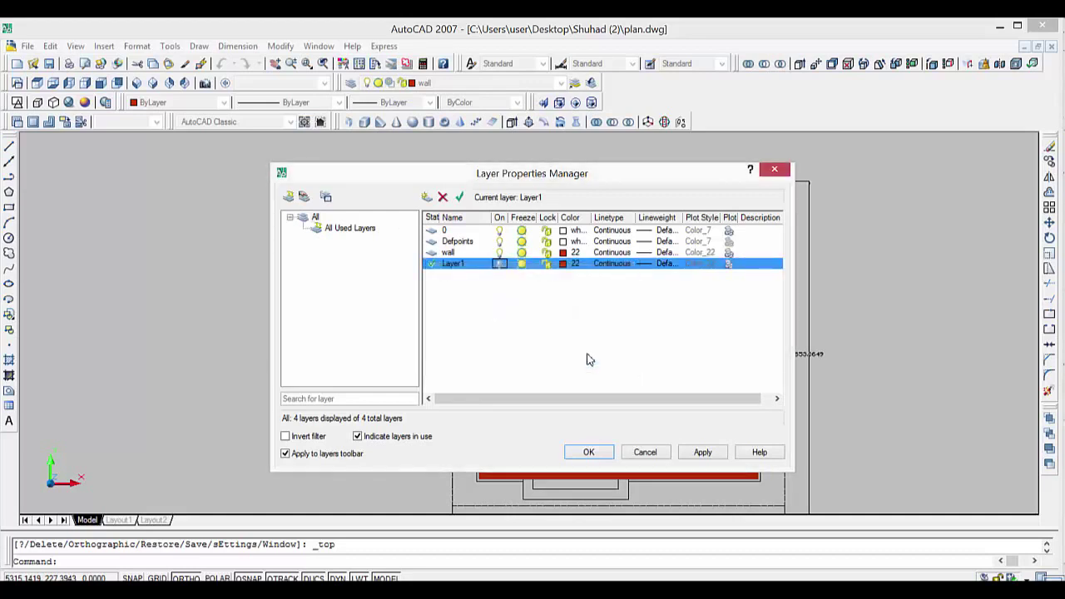
{"action": "right_click", "coordinate": [457, 264]}
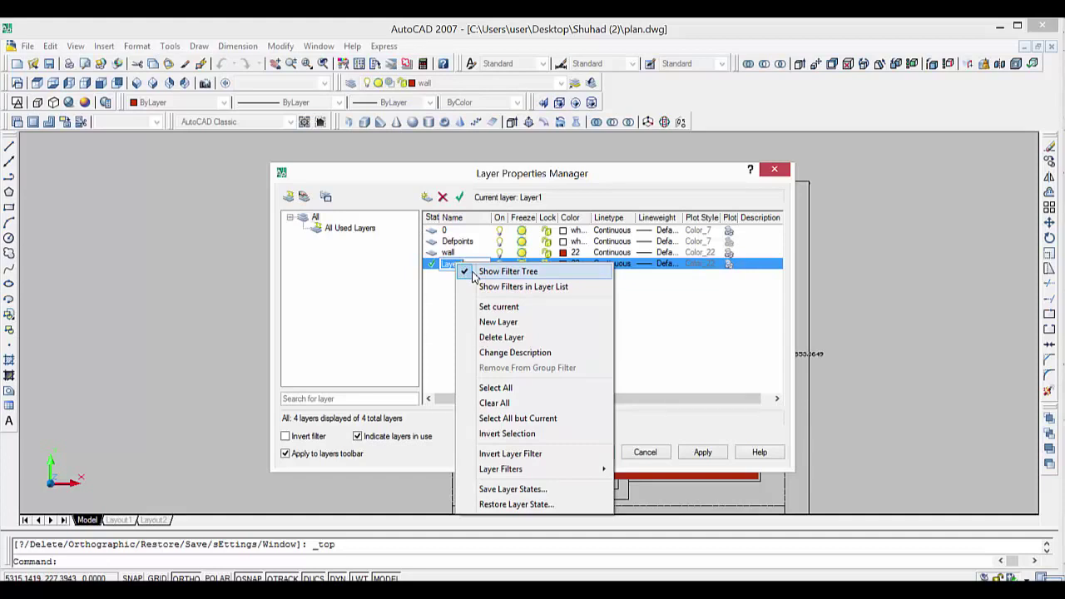
{"action": "left_click", "coordinate": [620, 309]}
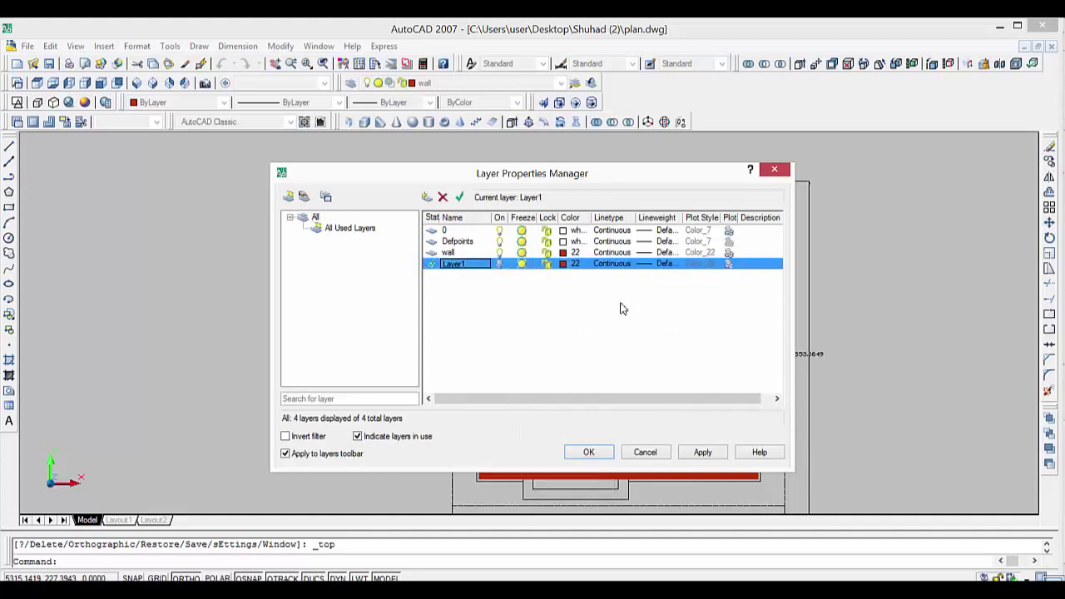
{"action": "left_click", "coordinate": [496, 266]}
{"action": "key", "text": "shift+F10"}
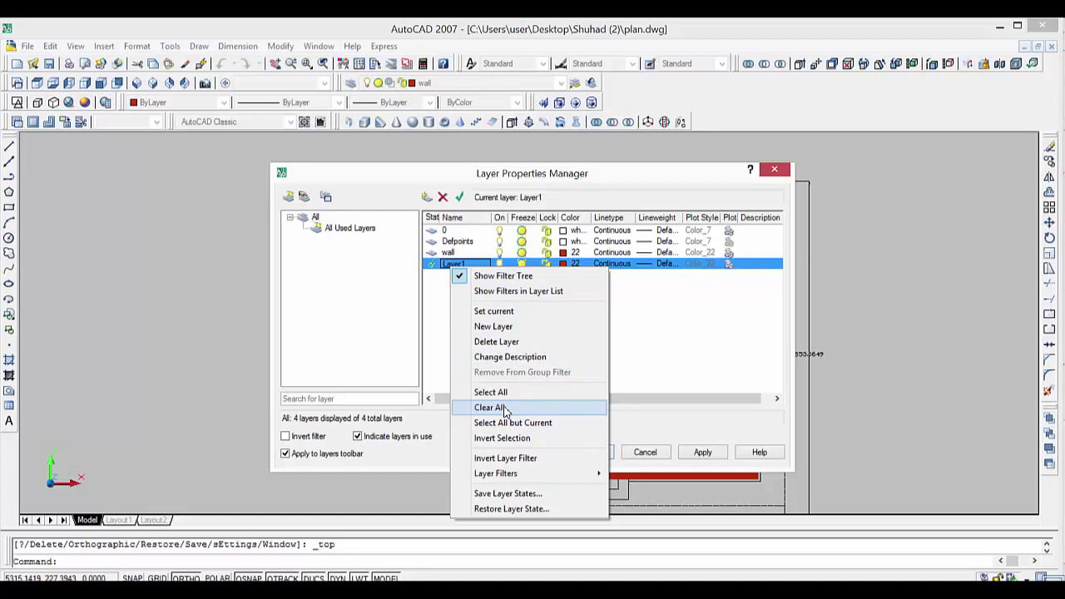
{"action": "left_click", "coordinate": [521, 279]}
{"action": "type", "text": "plinth"}
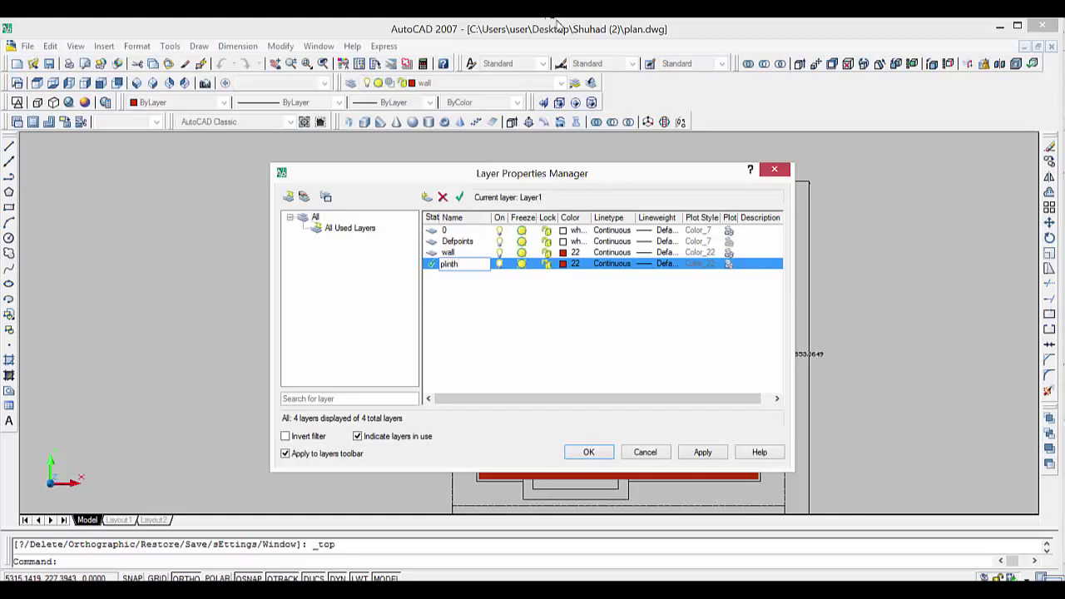
Give the plinth layer colour 152 and apply the layer changes.
{"action": "left_click", "coordinate": [568, 264]}
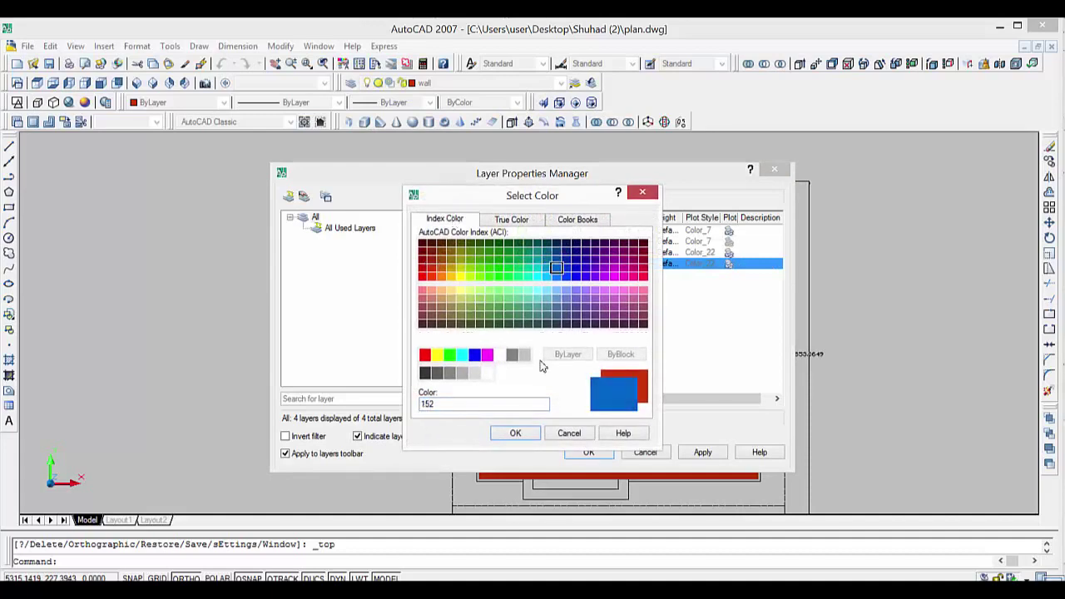
{"action": "left_click", "coordinate": [515, 433]}
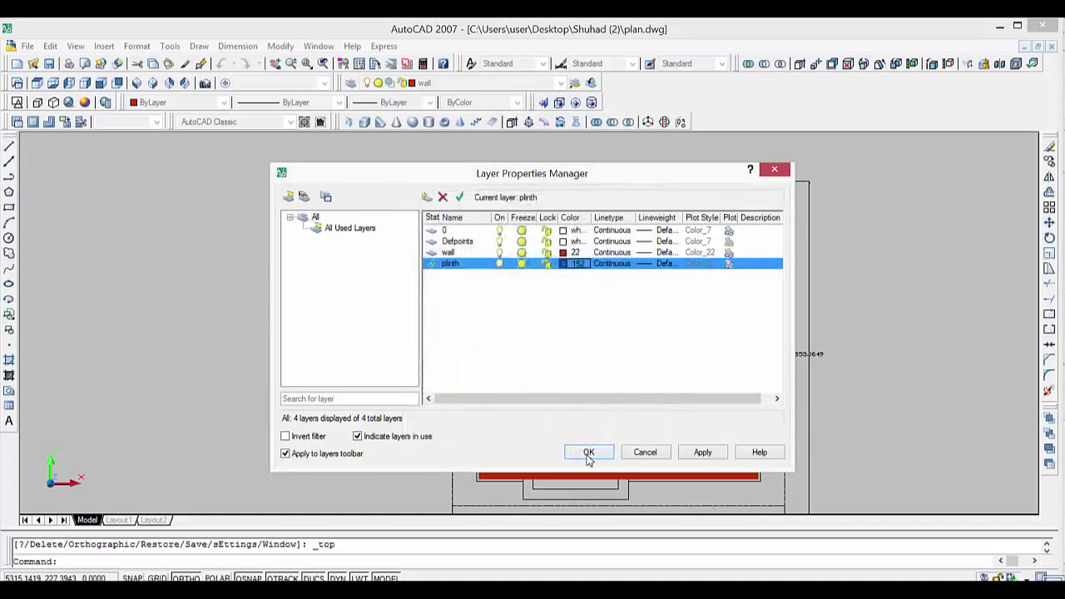
{"action": "key", "text": "Return"}
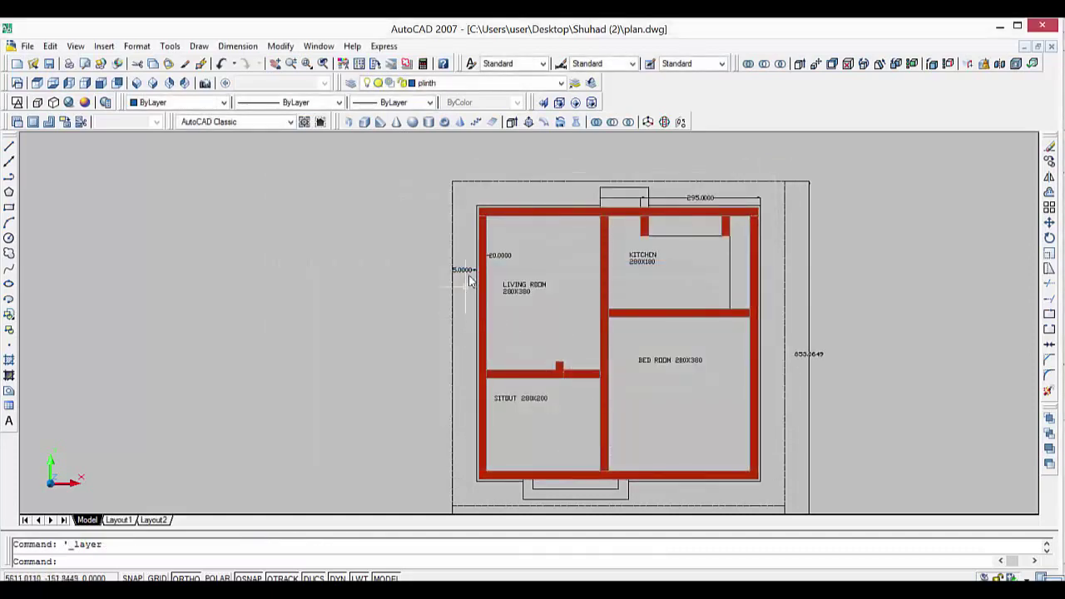
Zoom to the living room's upper-left corner and set the polysolid height to 45.
{"action": "scroll", "coordinate": [470, 281], "scroll_direction": "up", "scroll_amount": 3}
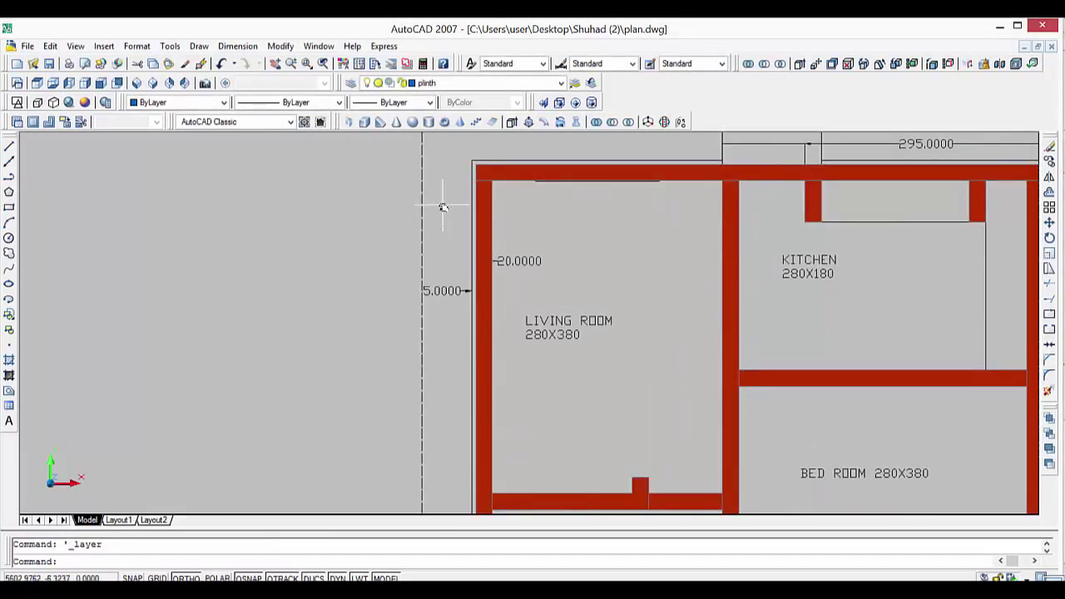
{"action": "middle_click_drag", "start_coordinate": [443, 207], "coordinate": [370, 263]}
{"action": "scroll", "coordinate": [369, 263], "scroll_direction": "up", "scroll_amount": 1}
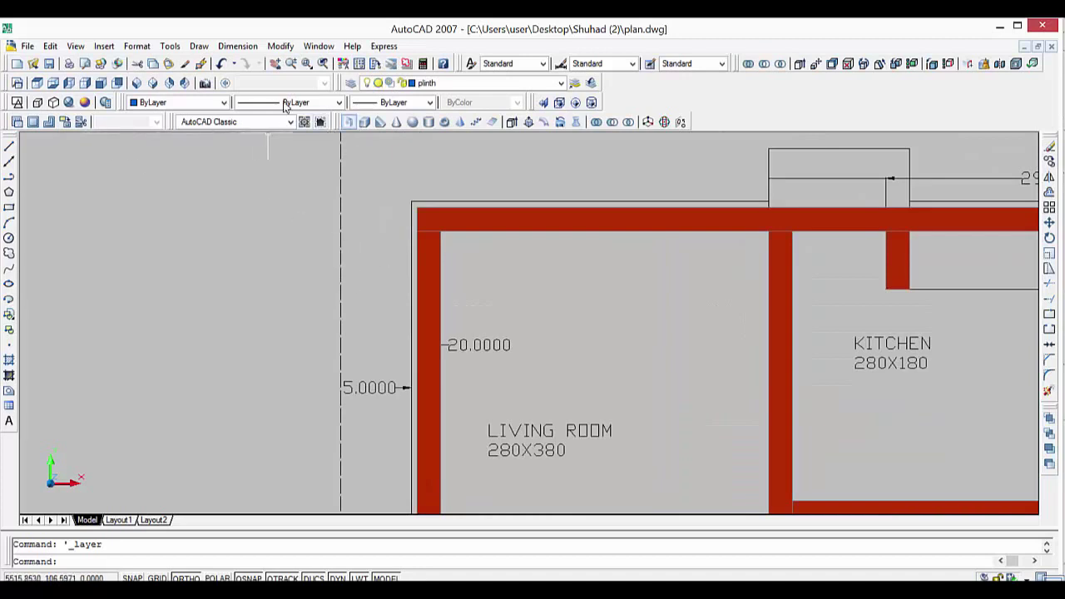
{"action": "left_click", "coordinate": [348, 122]}
{"action": "right_click", "coordinate": [275, 240]}
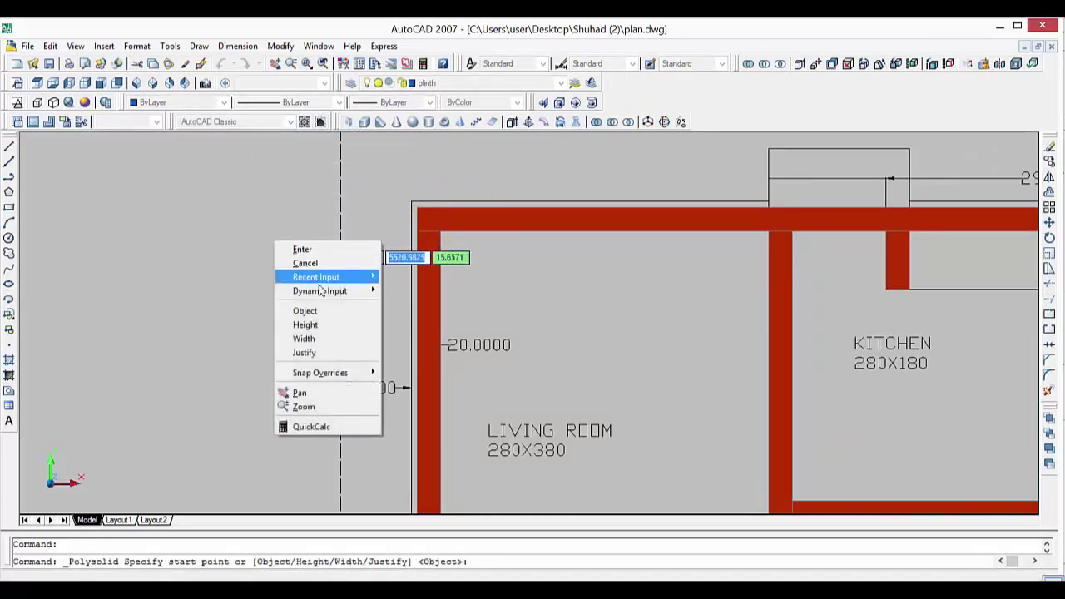
{"action": "left_click", "coordinate": [328, 324]}
{"action": "type", "text": "45"}
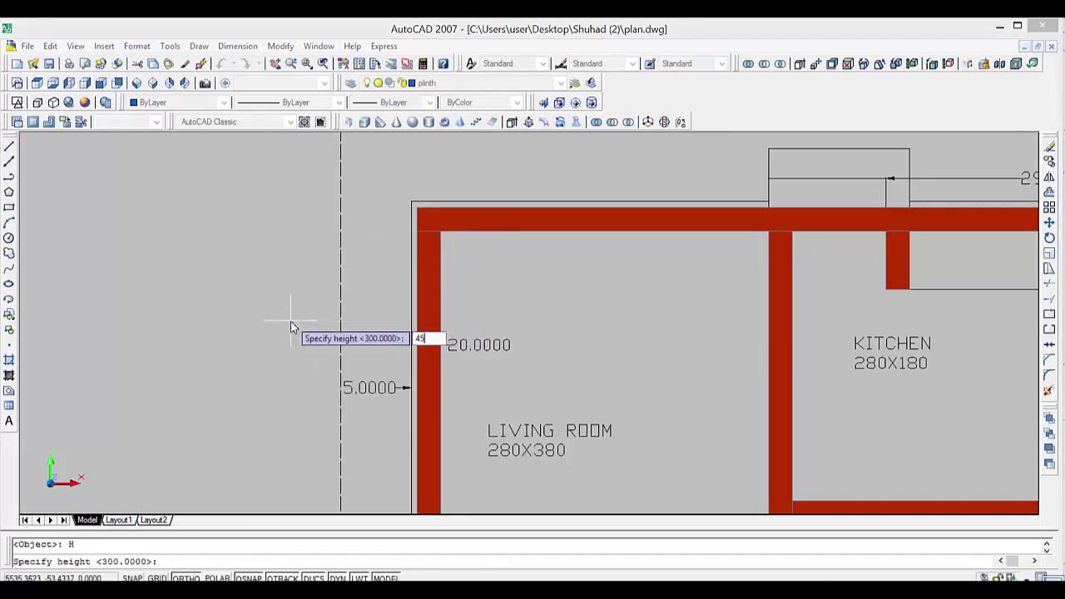
{"action": "key", "text": "Return"}
Set the polysolid width to 5 and cancel without drawing anything.
{"action": "right_click", "coordinate": [291, 327]}
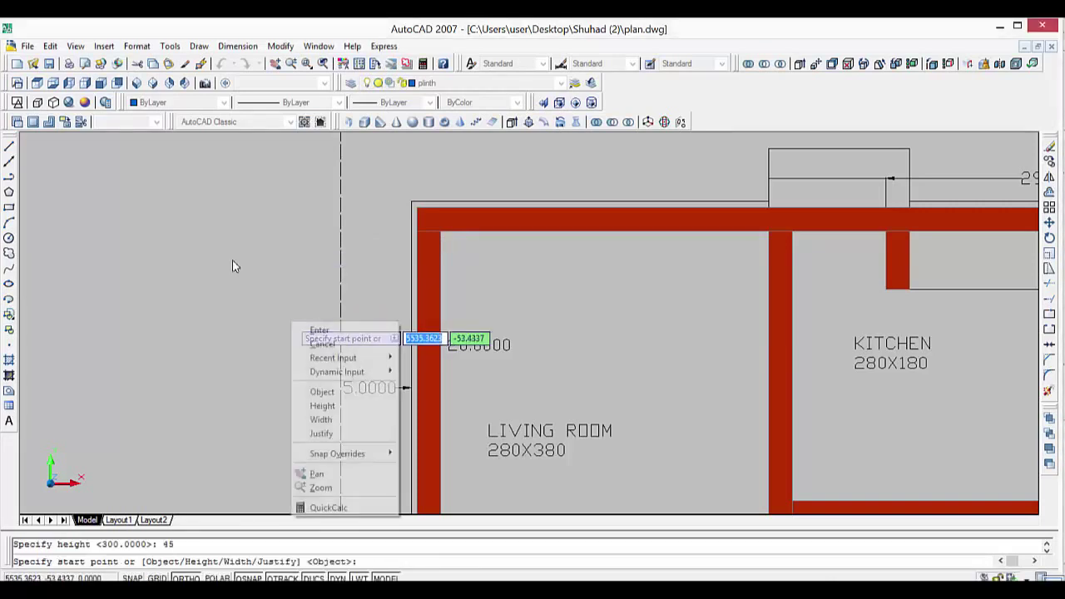
{"action": "left_click", "coordinate": [308, 418]}
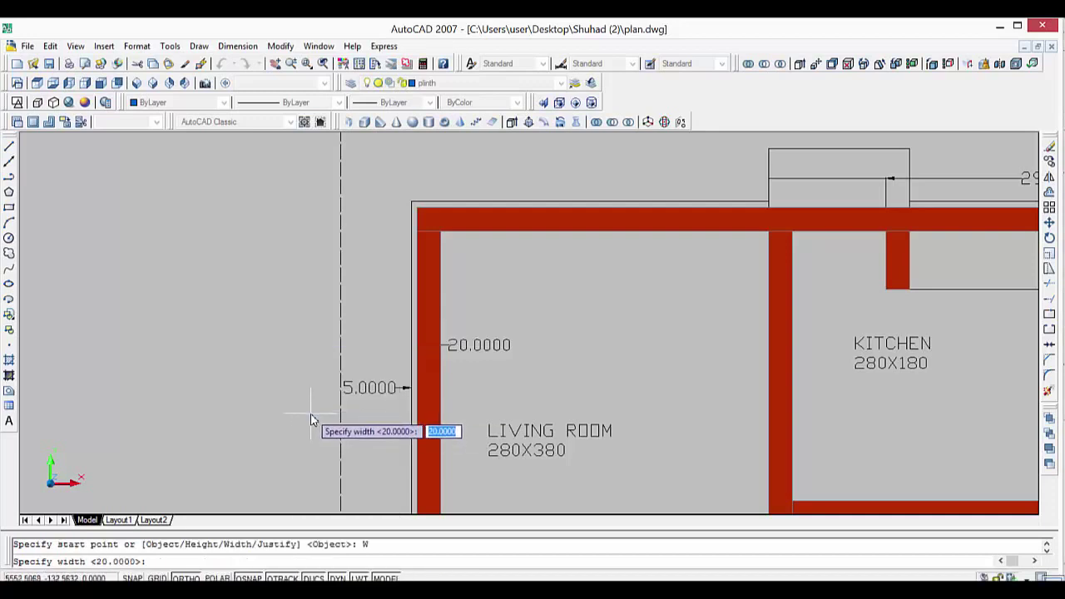
{"action": "type", "text": "5"}
{"action": "key", "text": "Return"}
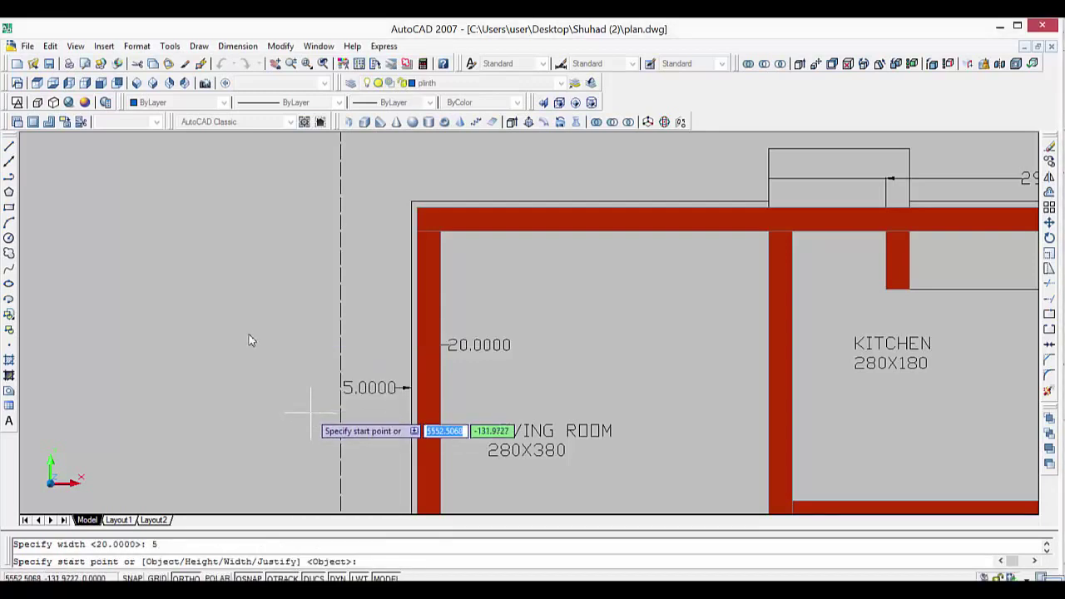
{"action": "right_click", "coordinate": [249, 339]}
{"action": "left_click", "coordinate": [211, 406]}
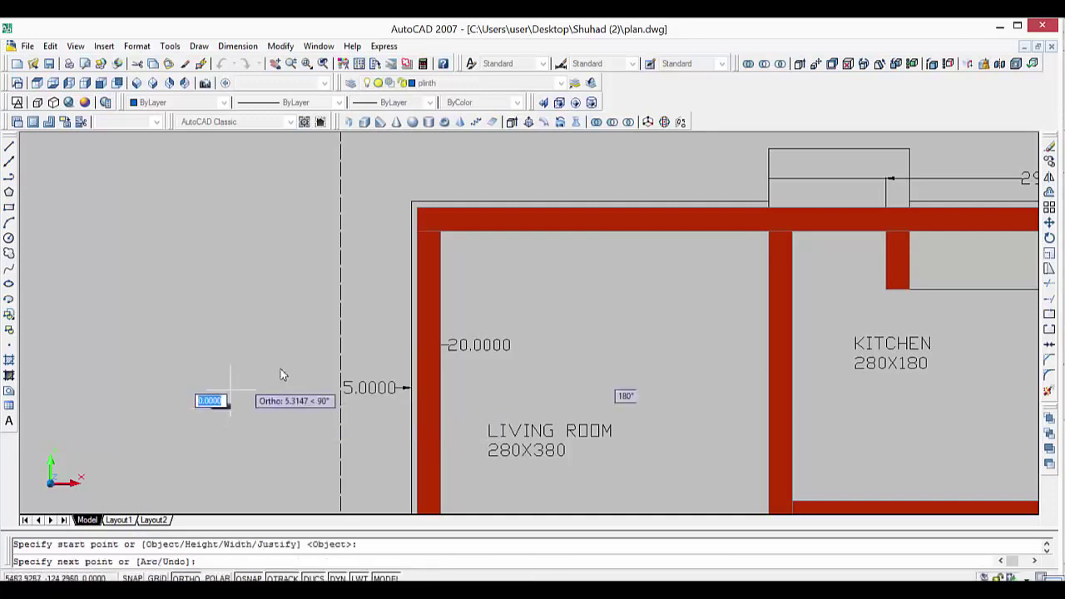
{"action": "key", "text": "Escape"}
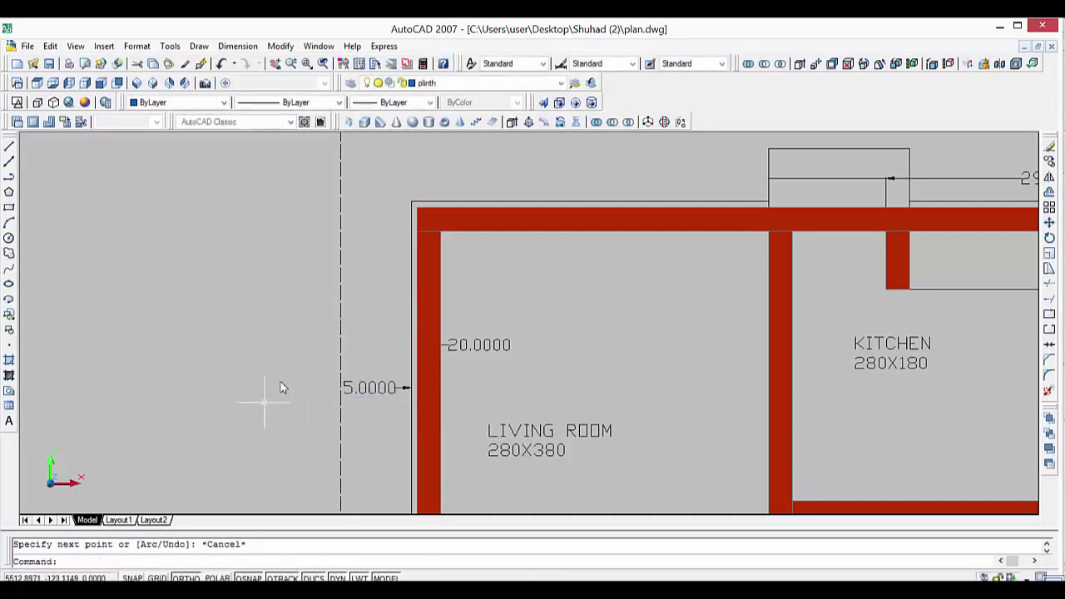
{"action": "key", "text": "Return"}
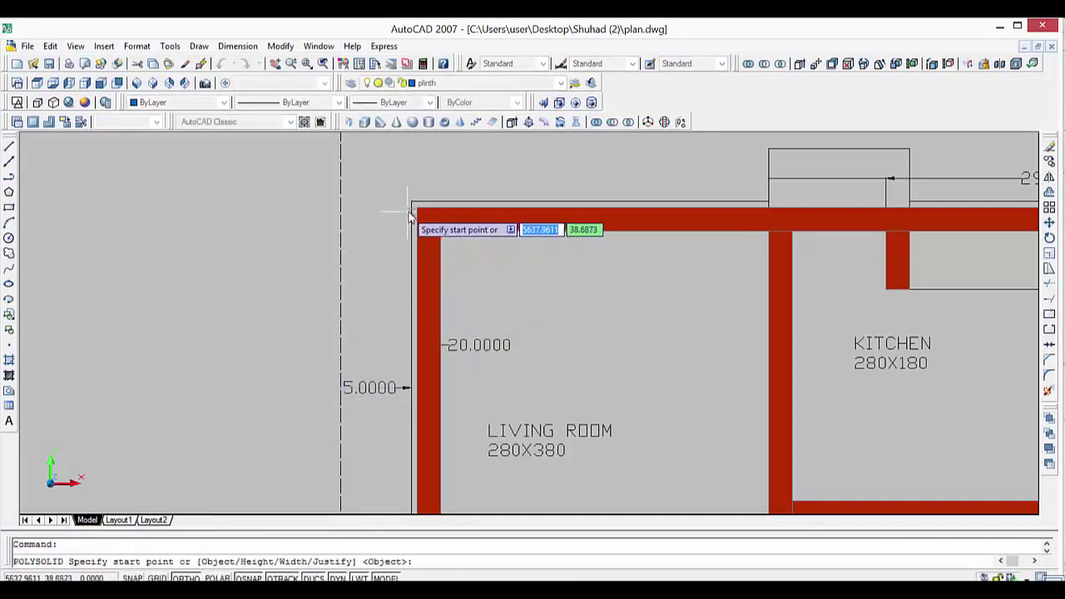
Start the plinth polysolid at the top-left outer corner and run it down to the sitout's bottom corner.
{"action": "left_click", "coordinate": [415, 207]}
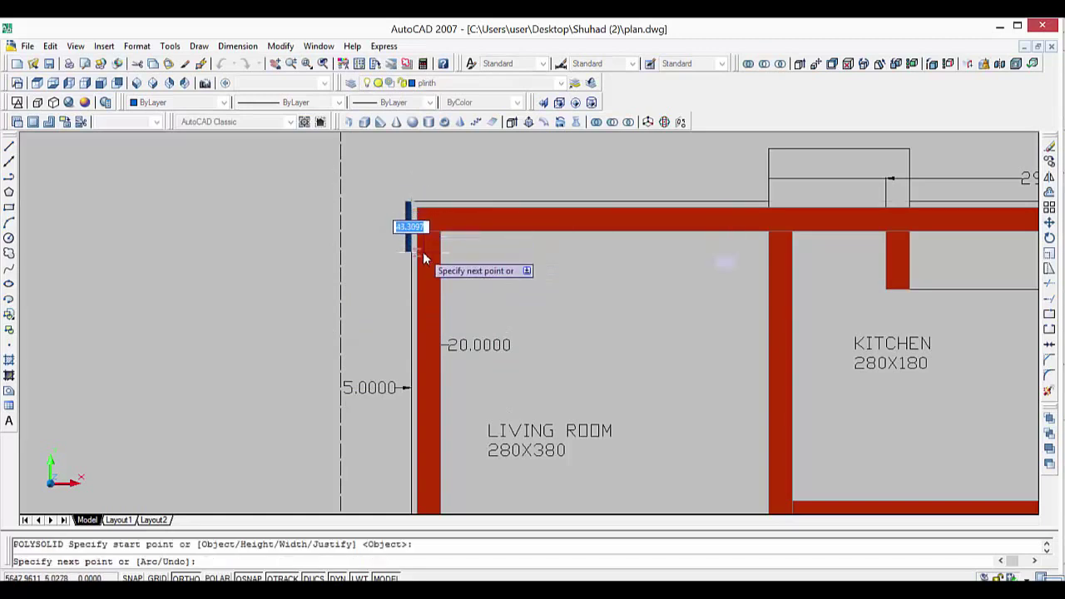
{"action": "key", "text": "Escape"}
{"action": "key", "text": "Return"}
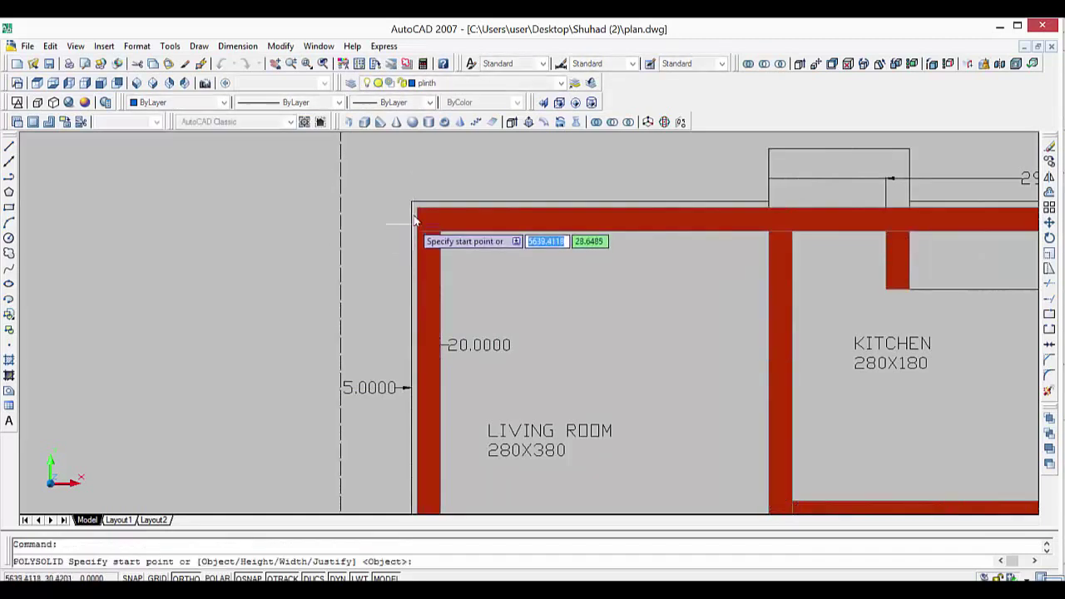
{"action": "left_click", "coordinate": [415, 207]}
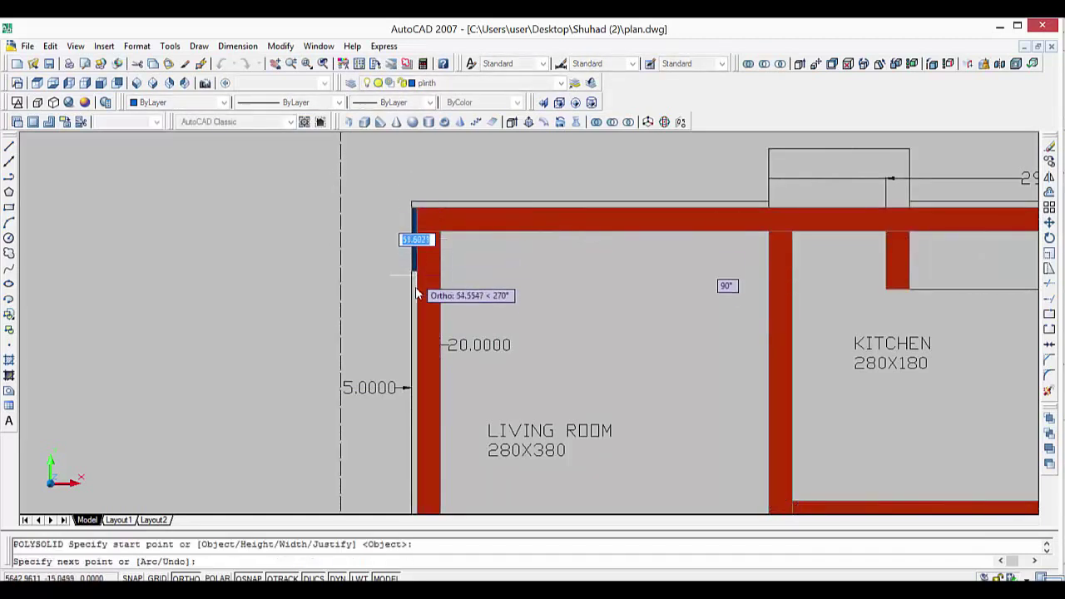
{"action": "scroll", "coordinate": [418, 332], "scroll_direction": "down", "scroll_amount": 2}
{"action": "scroll", "coordinate": [418, 337], "scroll_direction": "down", "scroll_amount": 1}
{"action": "scroll", "coordinate": [428, 333], "scroll_direction": "down", "scroll_amount": 1}
{"action": "middle_click_drag", "start_coordinate": [427, 333], "coordinate": [427, 300]}
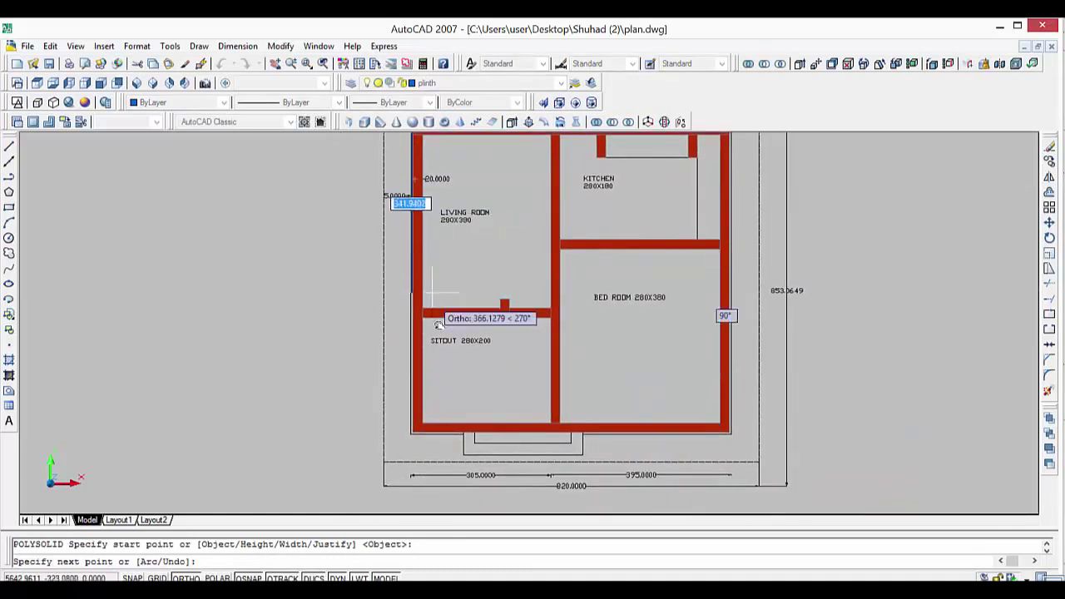
{"action": "scroll", "coordinate": [432, 435], "scroll_direction": "up", "scroll_amount": 3}
{"action": "scroll", "coordinate": [399, 422], "scroll_direction": "up", "scroll_amount": 2}
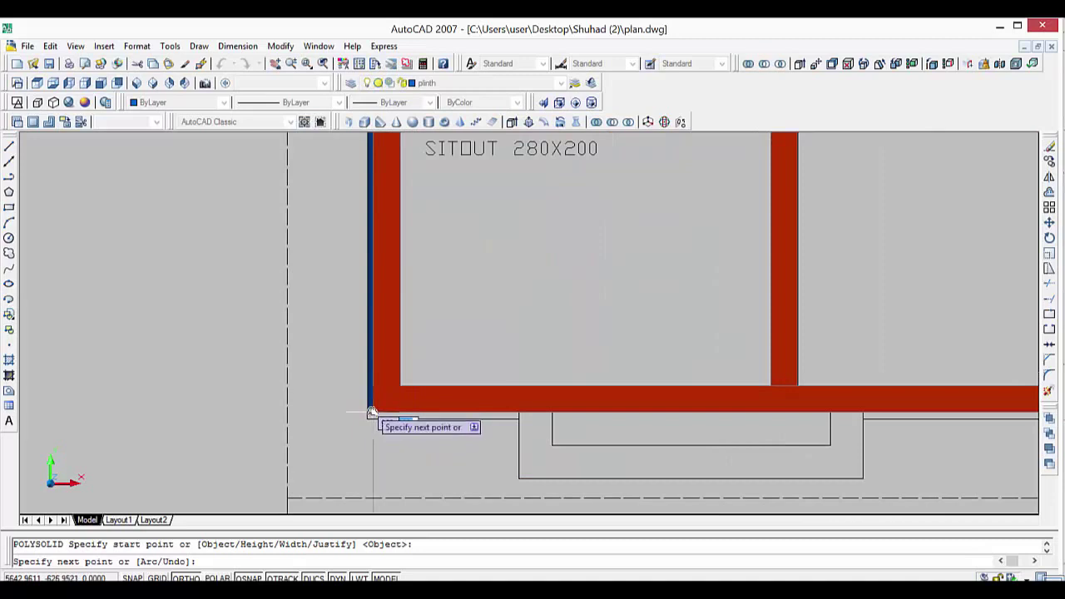
{"action": "left_click", "coordinate": [371, 414]}
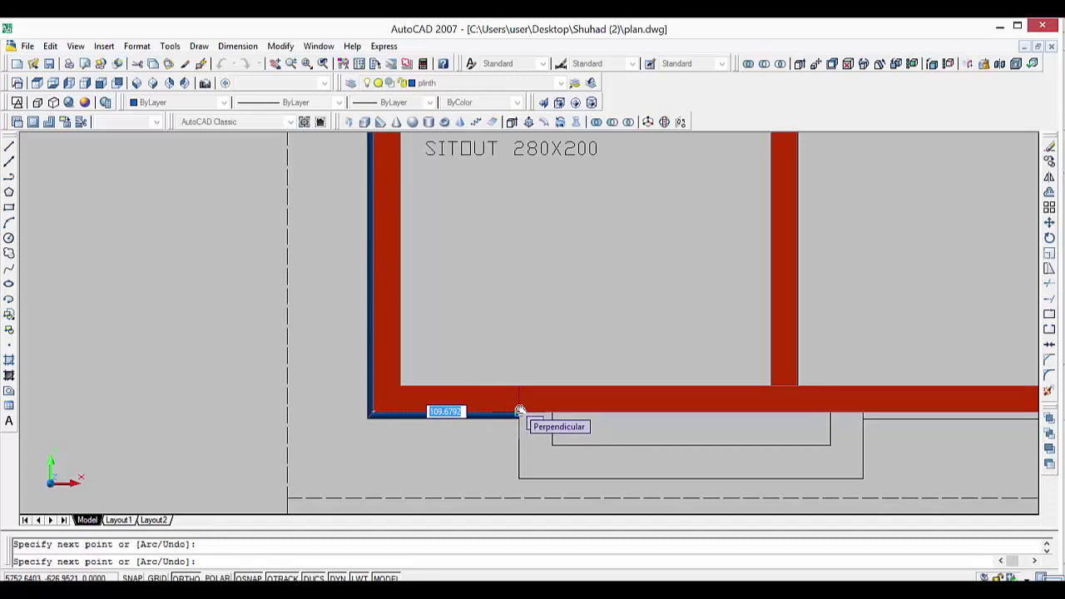
Continue the plinth along the bottom wall past the porch to the bottom-right corner.
{"action": "left_click", "coordinate": [519, 410]}
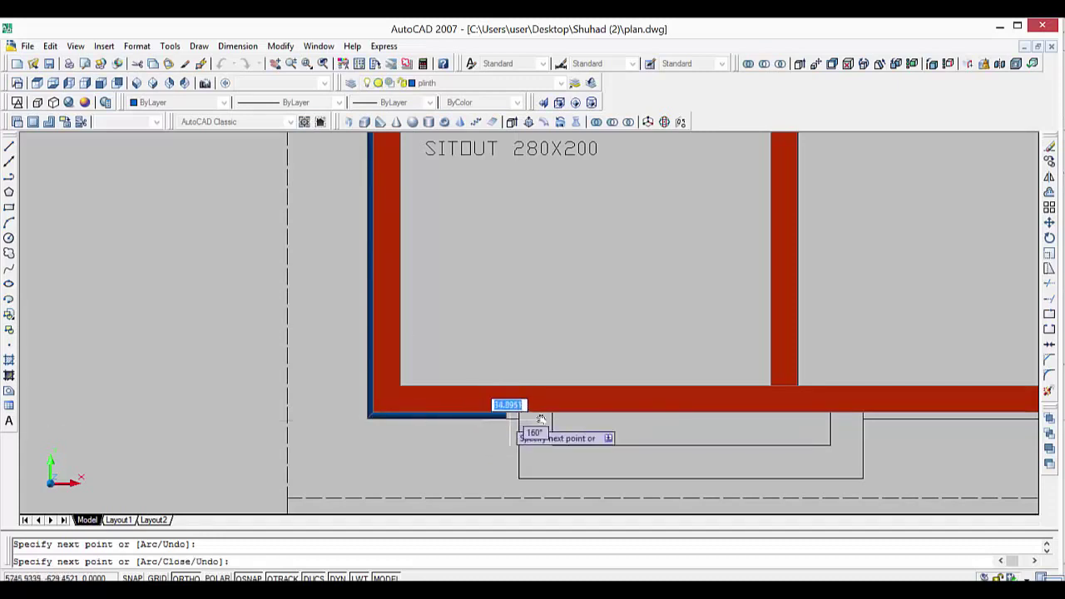
{"action": "scroll", "coordinate": [777, 420], "scroll_direction": "down", "scroll_amount": 2}
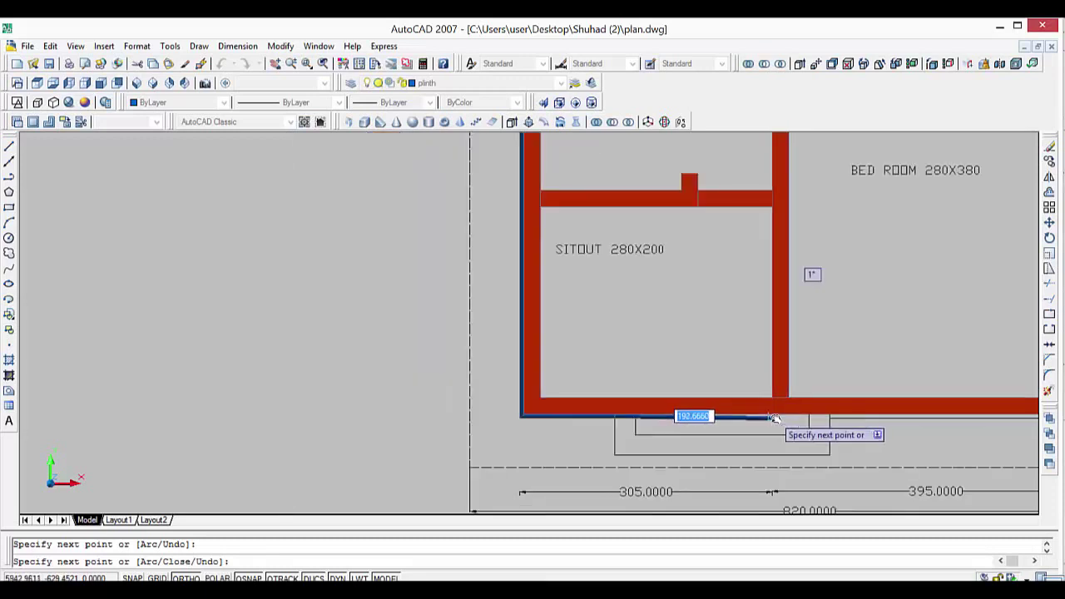
{"action": "middle_click_drag", "start_coordinate": [775, 418], "coordinate": [539, 470]}
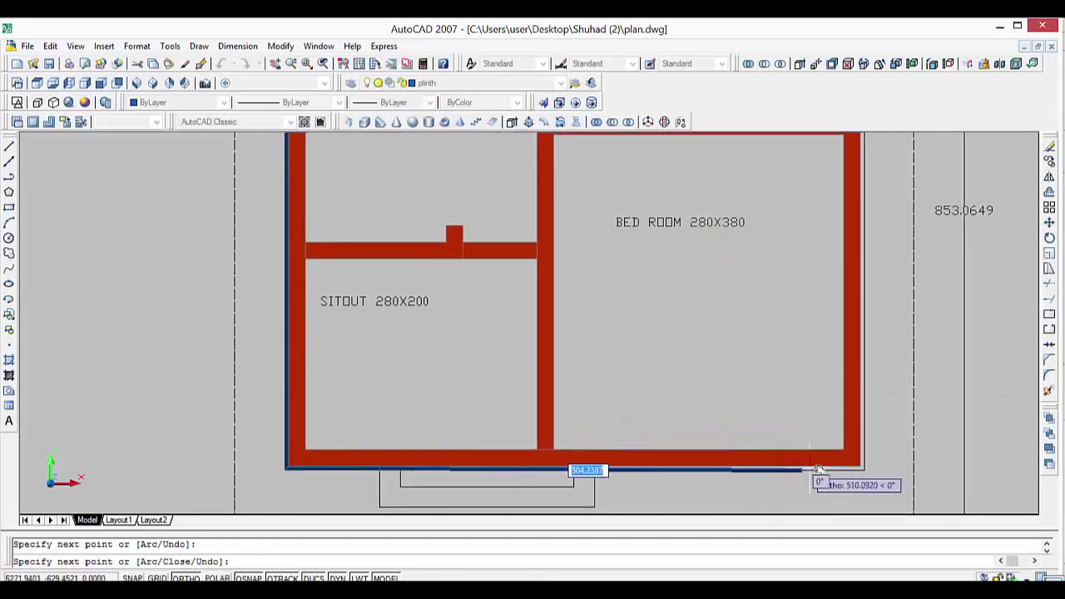
{"action": "left_click", "coordinate": [861, 471]}
{"action": "scroll", "coordinate": [845, 255], "scroll_direction": "down", "scroll_amount": 6}
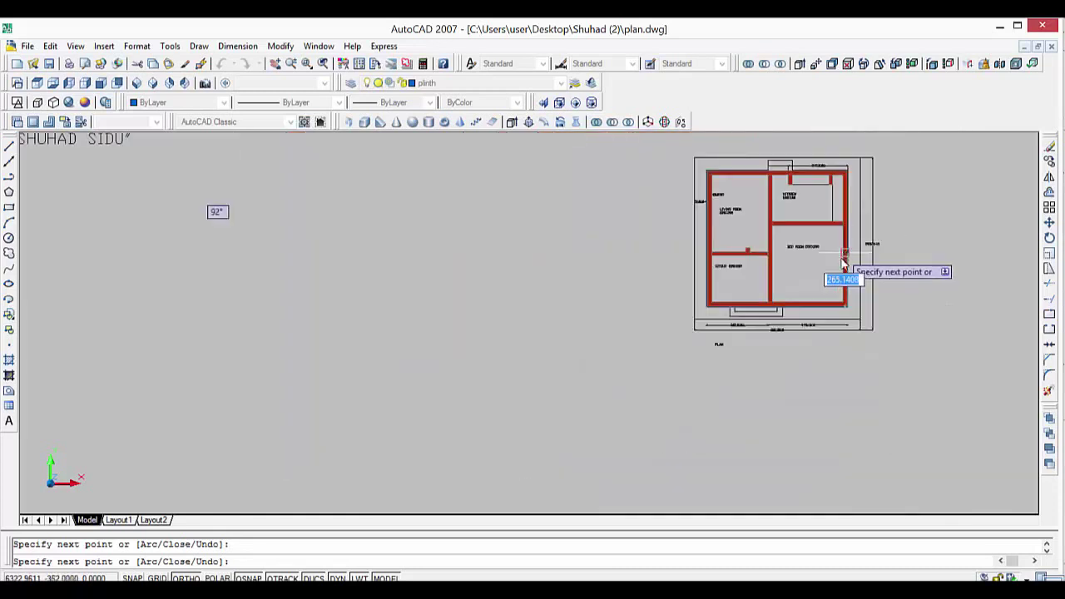
{"action": "scroll", "coordinate": [844, 263], "scroll_direction": "up", "scroll_amount": 2}
{"action": "scroll", "coordinate": [808, 416], "scroll_direction": "up", "scroll_amount": 2}
{"action": "scroll", "coordinate": [823, 416], "scroll_direction": "up", "scroll_amount": 2}
Extend the wall up the right side to the top-right corner, undoing two misplaced segments.
{"action": "scroll", "coordinate": [803, 414], "scroll_direction": "up", "scroll_amount": 2}
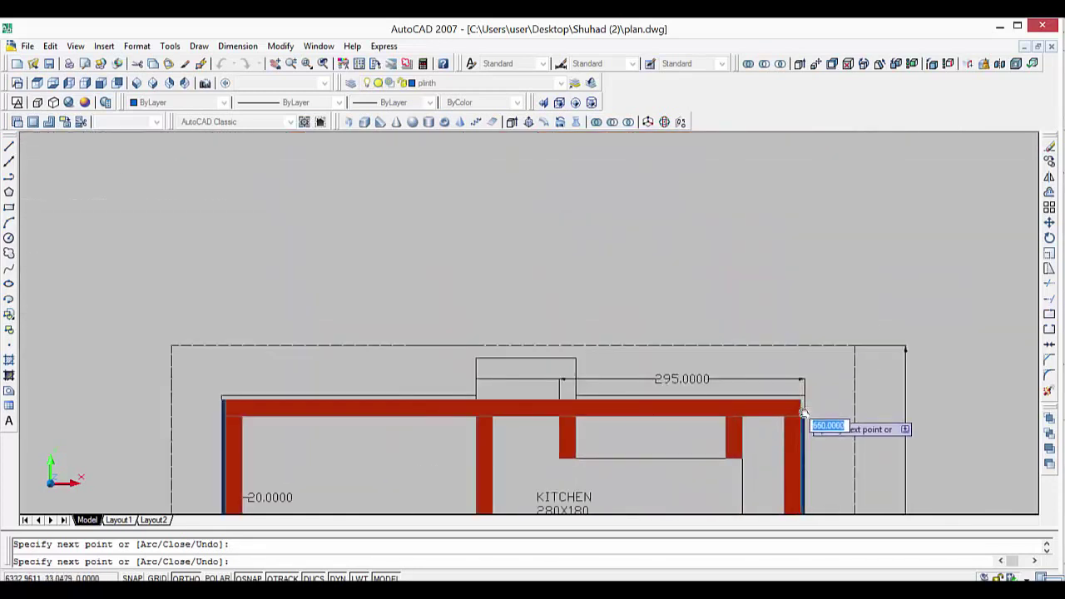
{"action": "scroll", "coordinate": [803, 413], "scroll_direction": "up", "scroll_amount": 3}
{"action": "scroll", "coordinate": [804, 410], "scroll_direction": "up", "scroll_amount": 2}
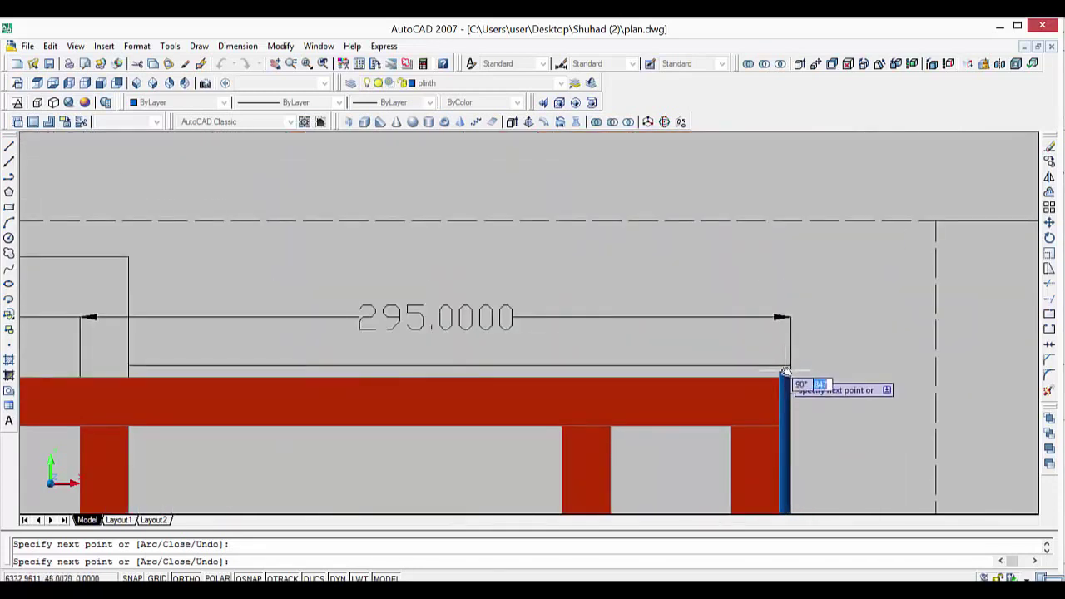
{"action": "scroll", "coordinate": [782, 372], "scroll_direction": "up", "scroll_amount": 1}
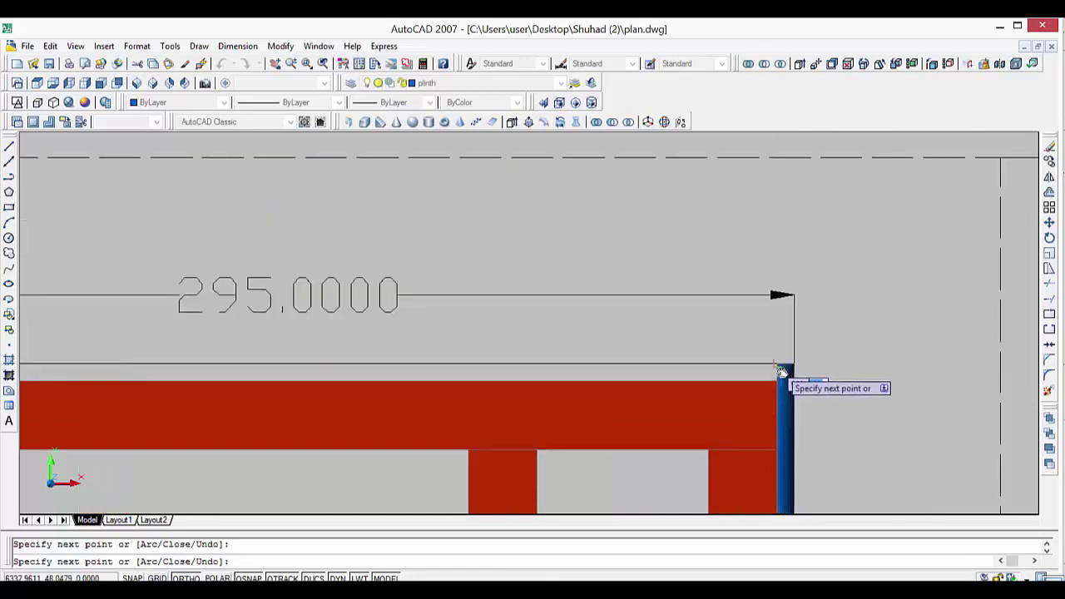
{"action": "scroll", "coordinate": [782, 372], "scroll_direction": "up", "scroll_amount": 3}
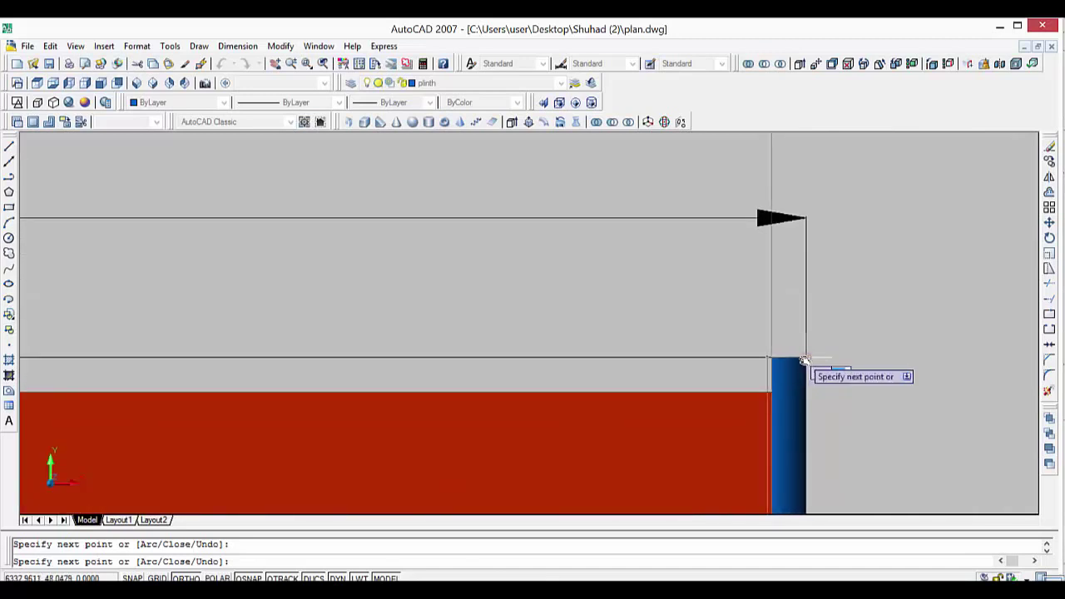
{"action": "left_click", "coordinate": [804, 359]}
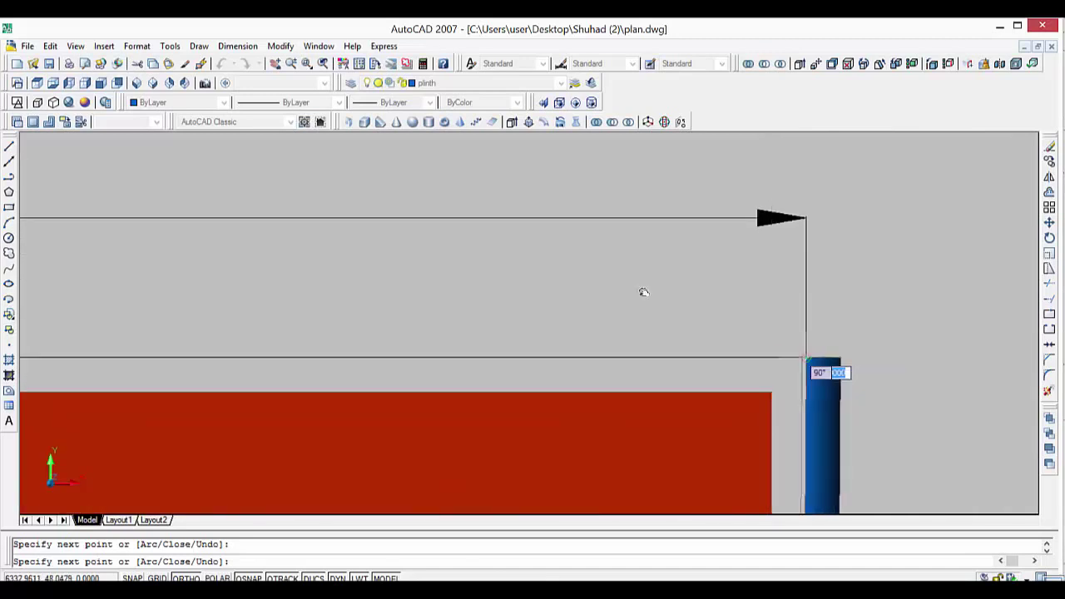
{"action": "right_click", "coordinate": [724, 379]}
{"action": "left_click", "coordinate": [730, 391]}
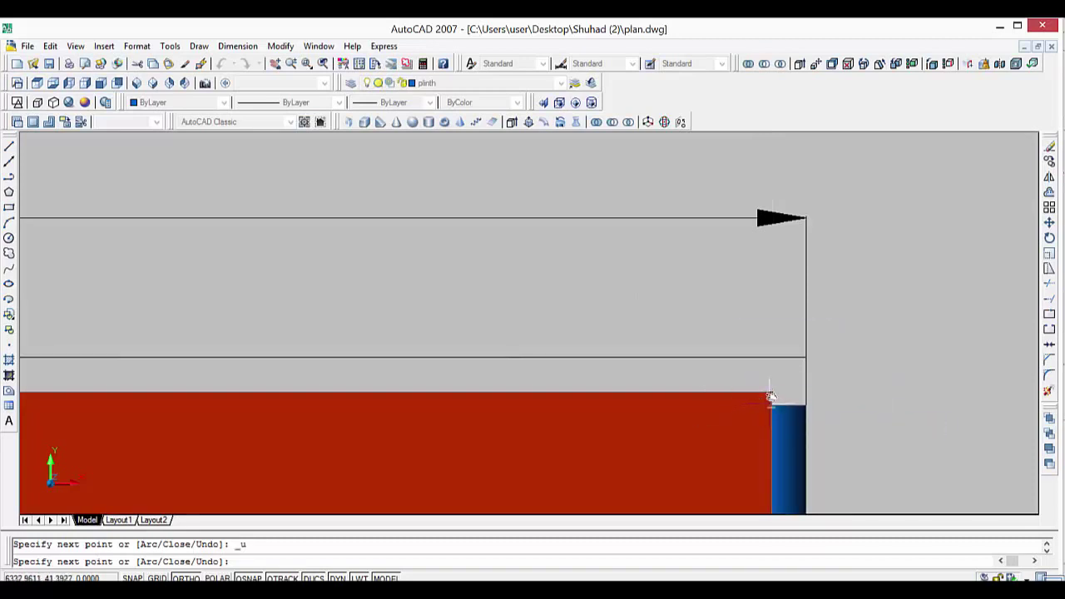
{"action": "left_click", "coordinate": [772, 358]}
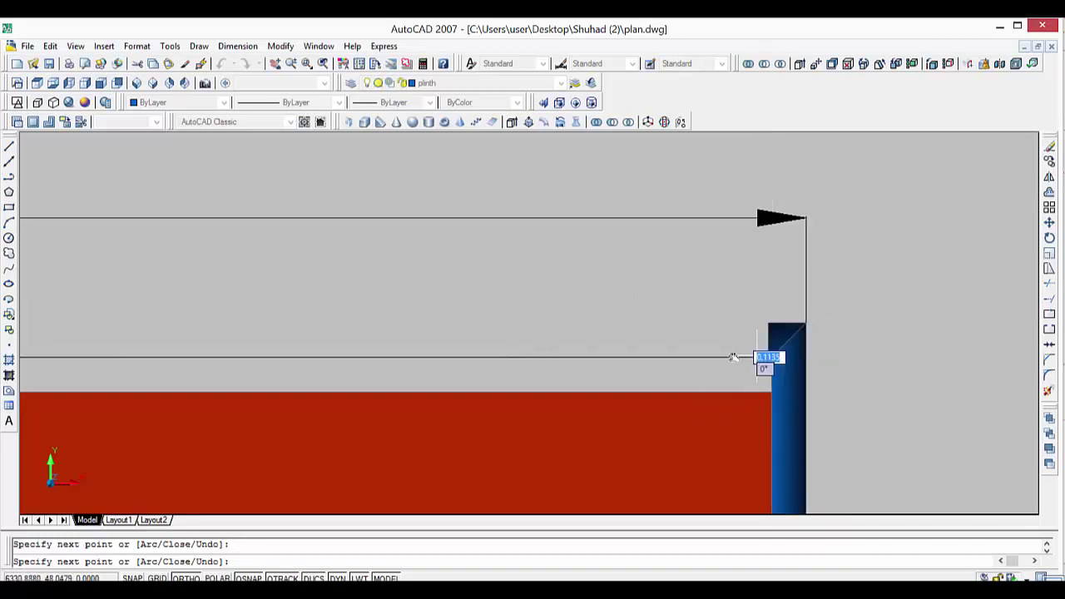
{"action": "right_click", "coordinate": [732, 379]}
{"action": "left_click", "coordinate": [765, 394]}
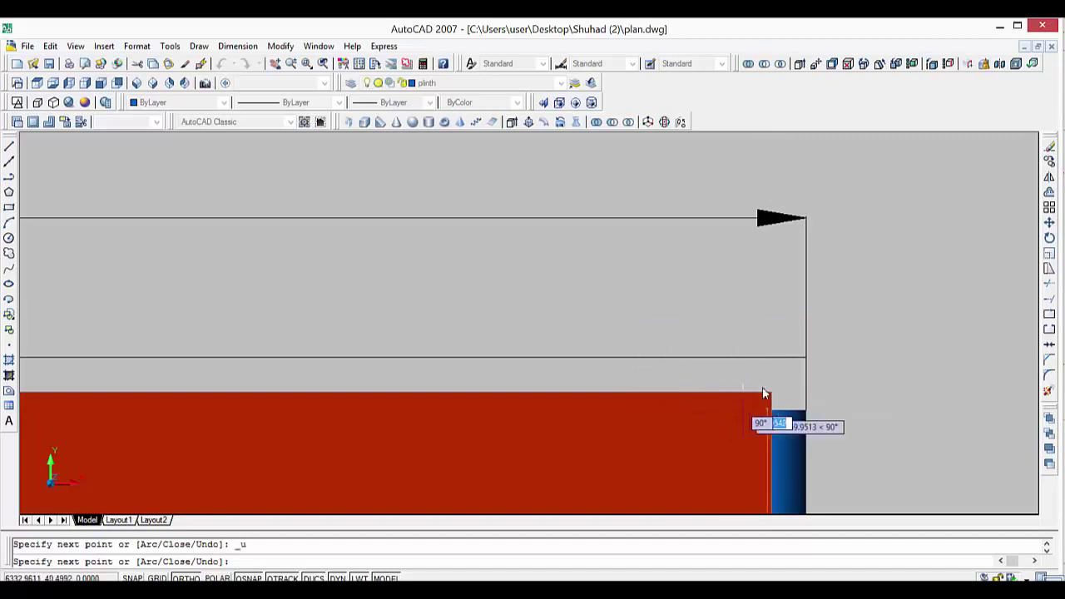
{"action": "scroll", "coordinate": [764, 382], "scroll_direction": "up", "scroll_amount": 3}
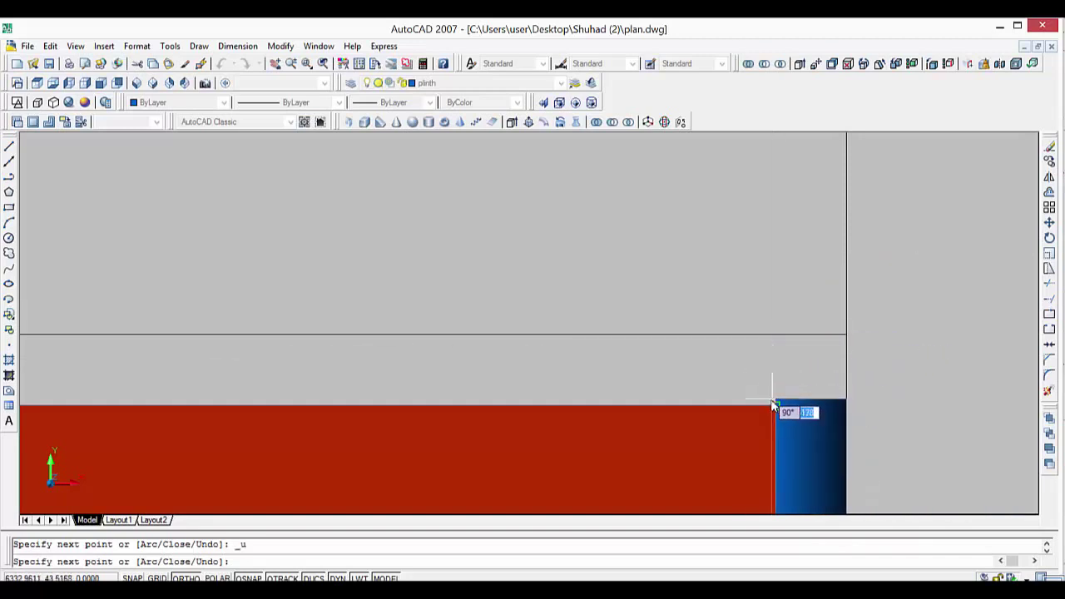
{"action": "left_click", "coordinate": [659, 372]}
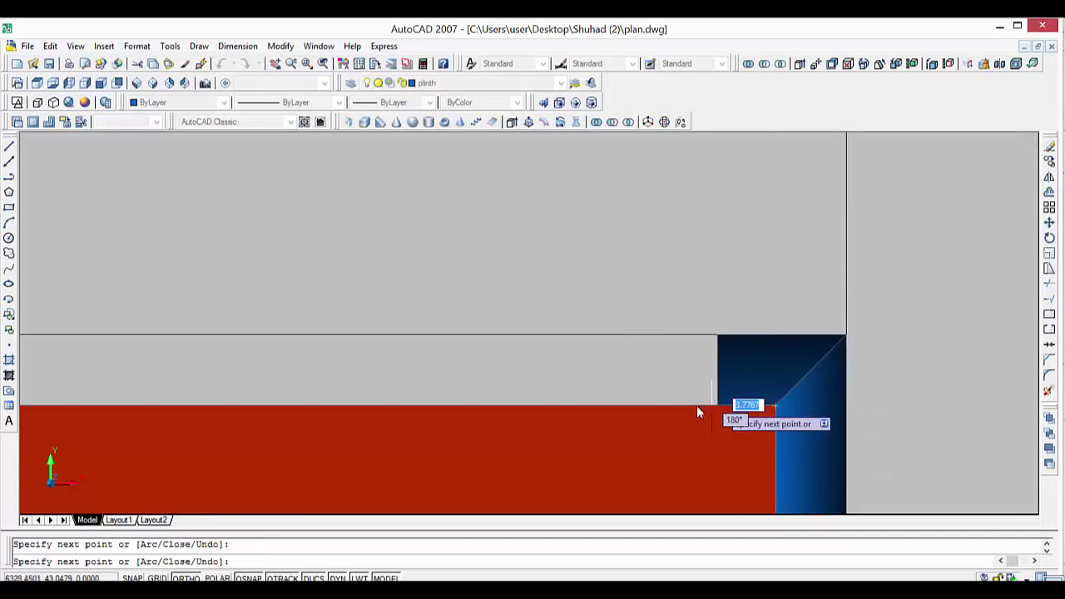
Continue the wall to the top-left corner and end the POLYSOLID command.
{"action": "scroll", "coordinate": [567, 408], "scroll_direction": "down", "scroll_amount": 5}
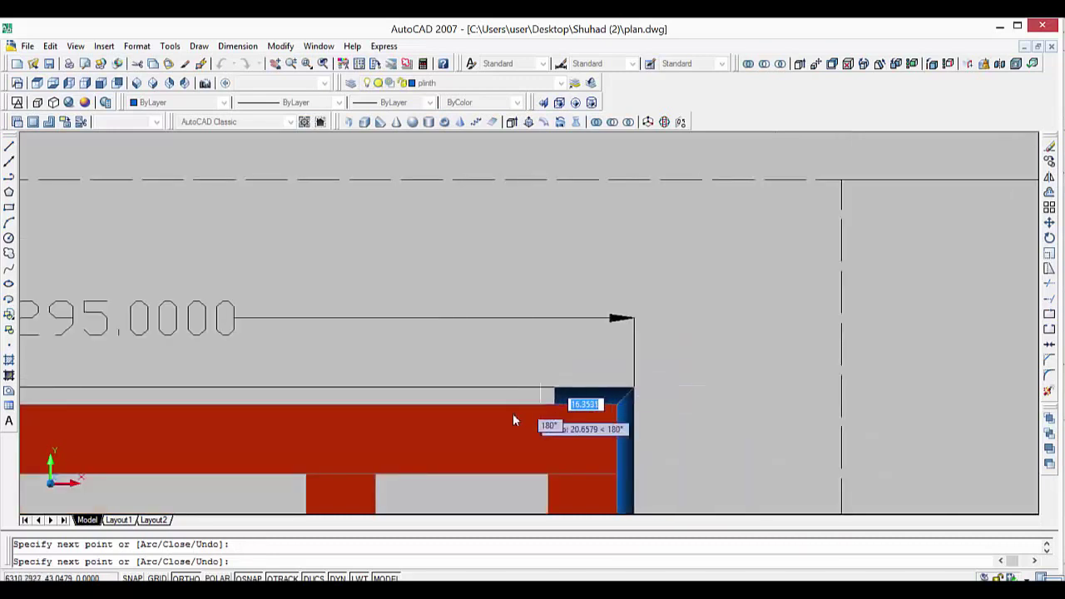
{"action": "scroll", "coordinate": [512, 413], "scroll_direction": "down", "scroll_amount": 3}
{"action": "scroll", "coordinate": [466, 413], "scroll_direction": "down", "scroll_amount": 2}
{"action": "scroll", "coordinate": [373, 334], "scroll_direction": "down", "scroll_amount": 2}
{"action": "middle_click_drag", "start_coordinate": [816, 408], "coordinate": [932, 408]}
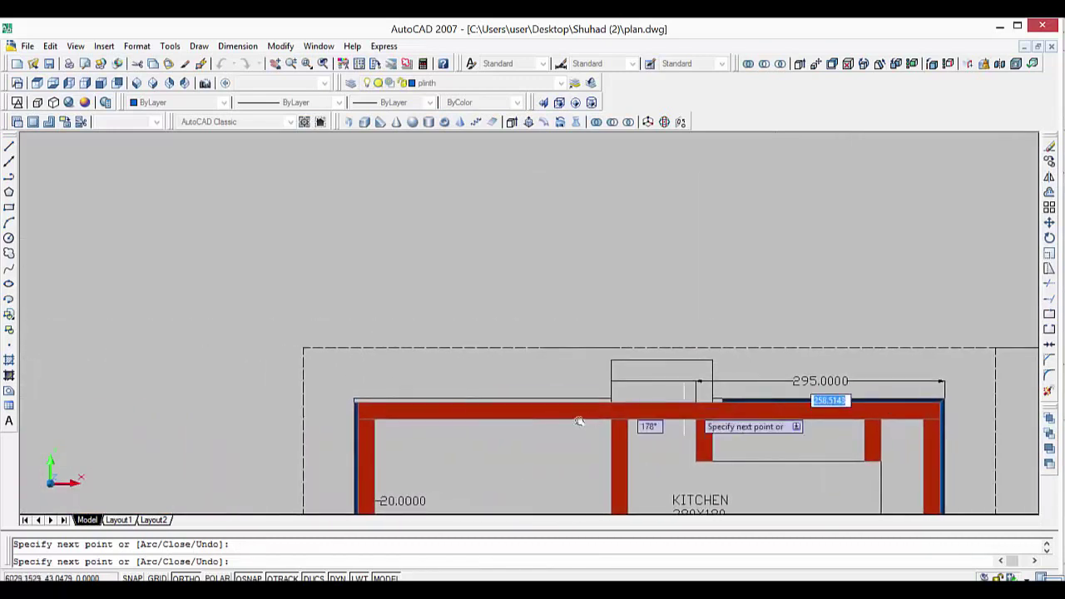
{"action": "scroll", "coordinate": [351, 432], "scroll_direction": "up", "scroll_amount": 5}
{"action": "scroll", "coordinate": [367, 363], "scroll_direction": "up", "scroll_amount": 1}
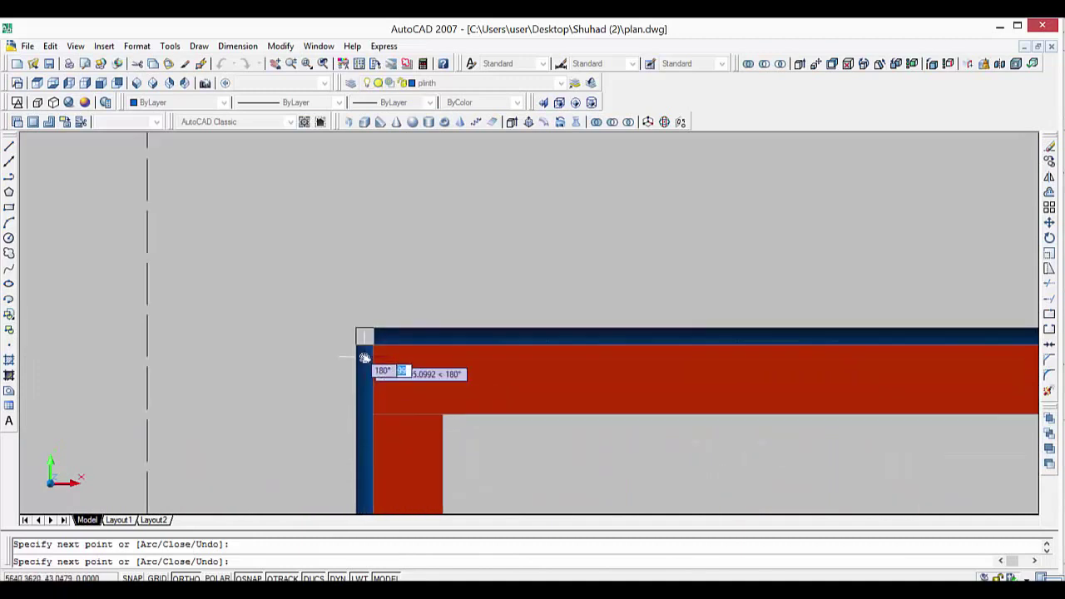
{"action": "scroll", "coordinate": [364, 353], "scroll_direction": "up", "scroll_amount": 1}
{"action": "scroll", "coordinate": [362, 349], "scroll_direction": "up", "scroll_amount": 1}
{"action": "scroll", "coordinate": [350, 346], "scroll_direction": "up", "scroll_amount": 1}
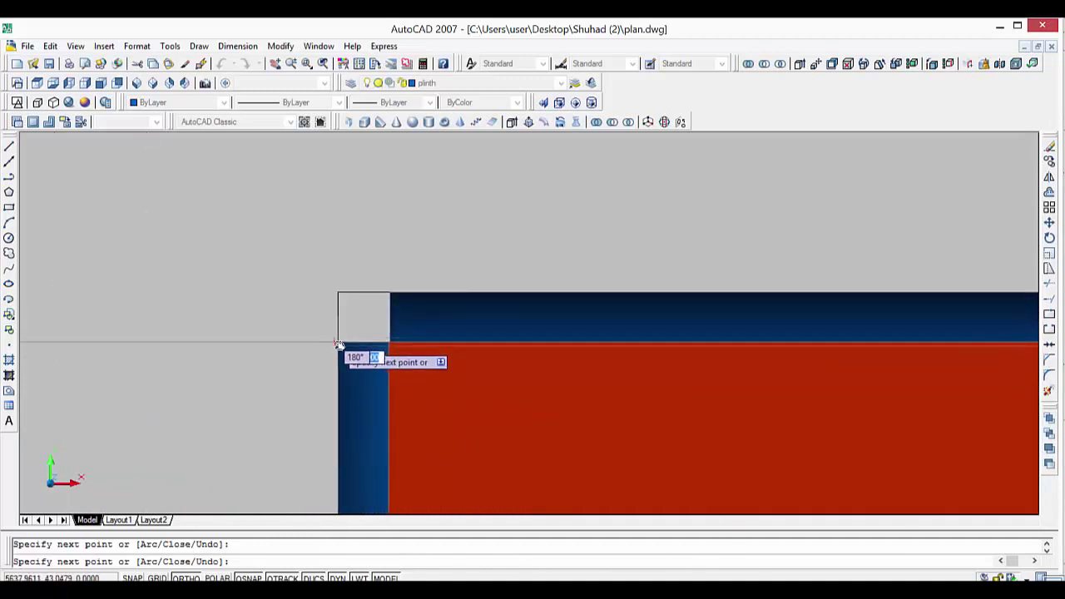
{"action": "left_click", "coordinate": [357, 330]}
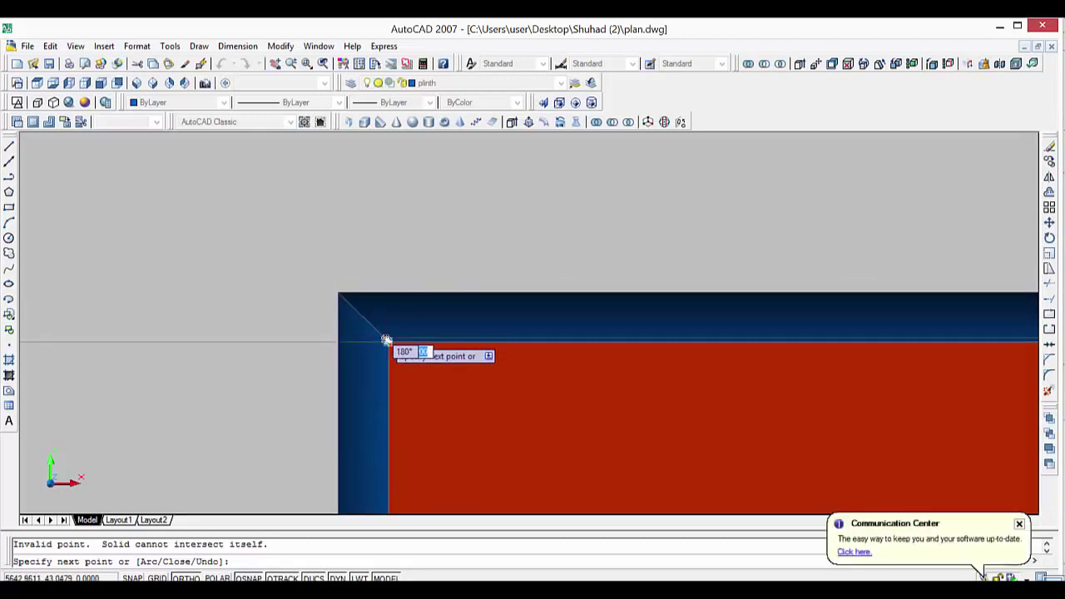
{"action": "key", "text": "Return"}
Draw a new plinth polysolid from the top-right corner along the top wall to its left end.
{"action": "scroll", "coordinate": [453, 343], "scroll_direction": "down", "scroll_amount": 2}
{"action": "scroll", "coordinate": [532, 347], "scroll_direction": "down", "scroll_amount": 2}
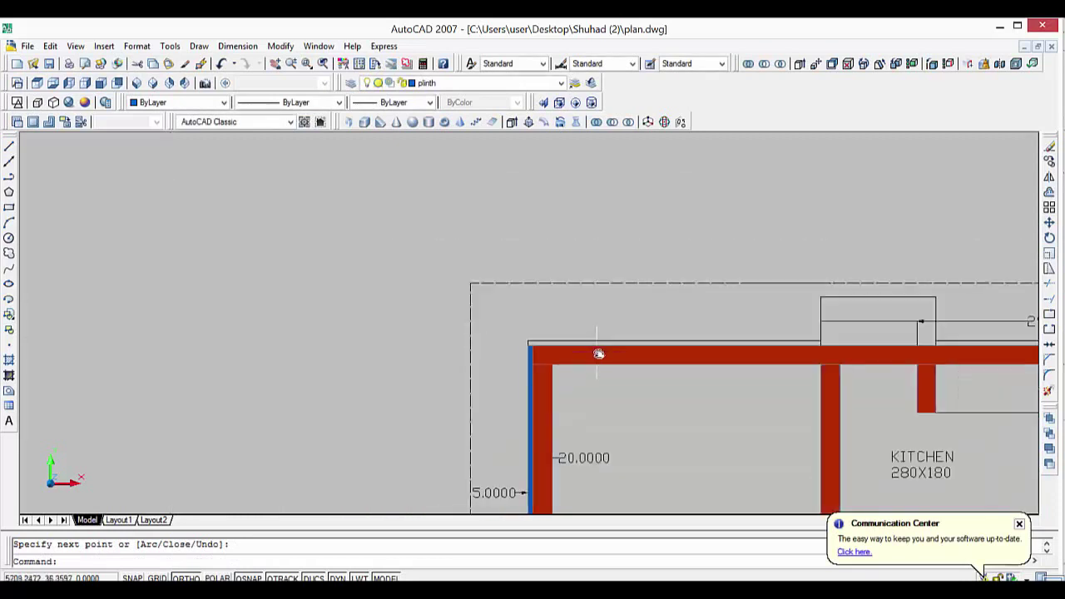
{"action": "scroll", "coordinate": [767, 340], "scroll_direction": "up", "scroll_amount": 1}
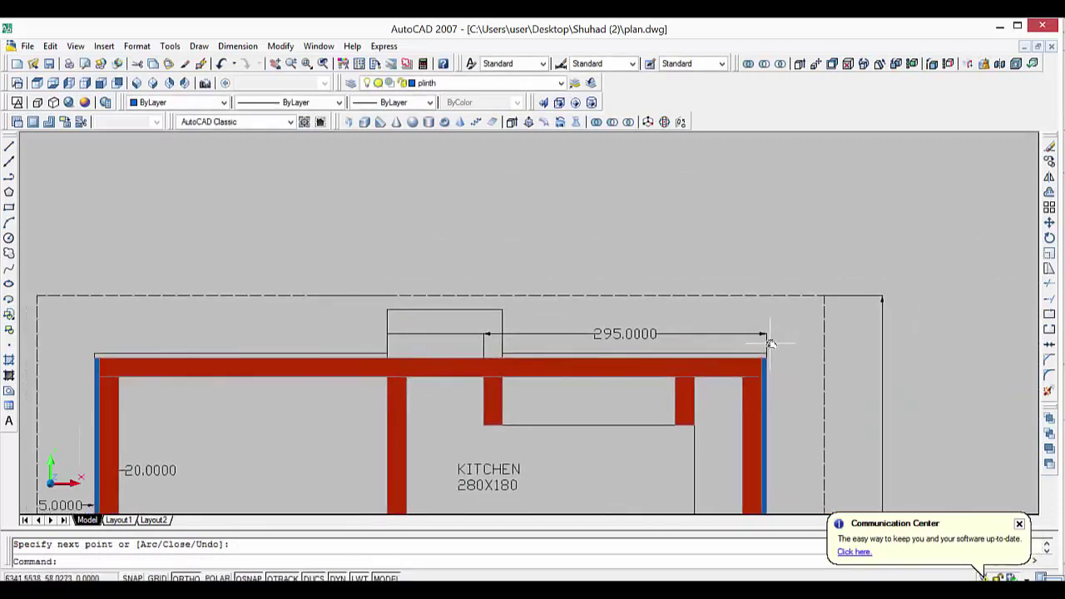
{"action": "scroll", "coordinate": [768, 354], "scroll_direction": "up", "scroll_amount": 1}
{"action": "scroll", "coordinate": [756, 370], "scroll_direction": "up", "scroll_amount": 1}
{"action": "key", "text": "Return"}
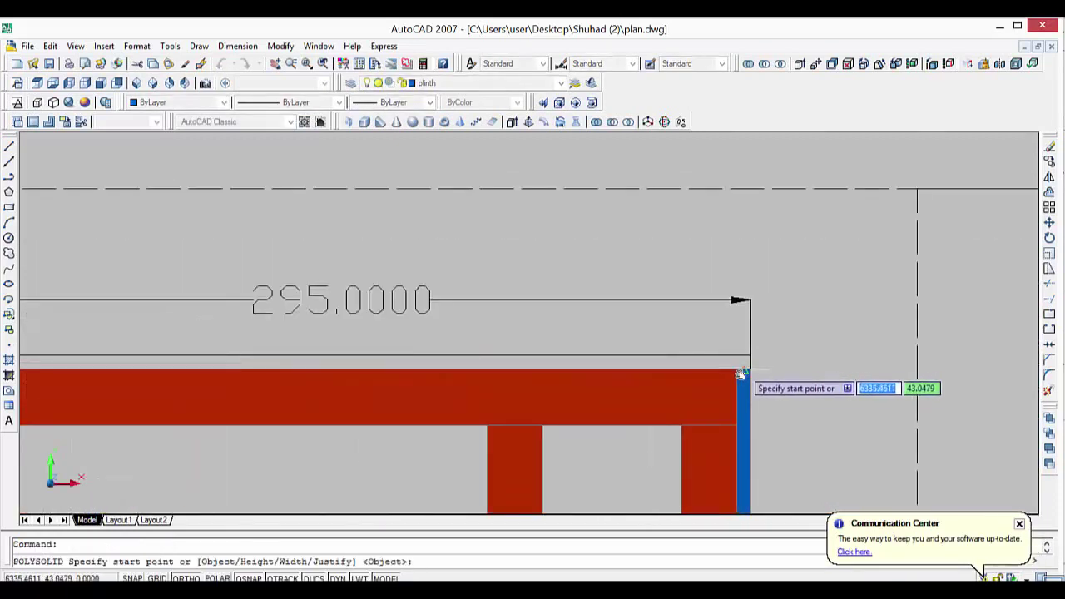
{"action": "left_click", "coordinate": [749, 369]}
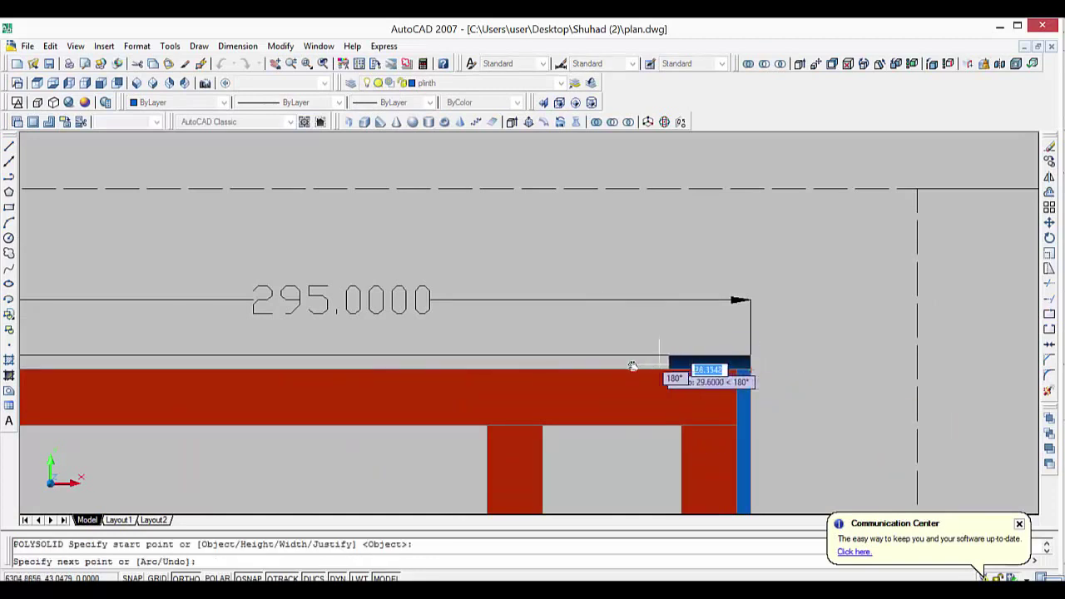
{"action": "scroll", "coordinate": [316, 395], "scroll_direction": "down", "scroll_amount": 4}
{"action": "scroll", "coordinate": [177, 393], "scroll_direction": "down", "scroll_amount": 4}
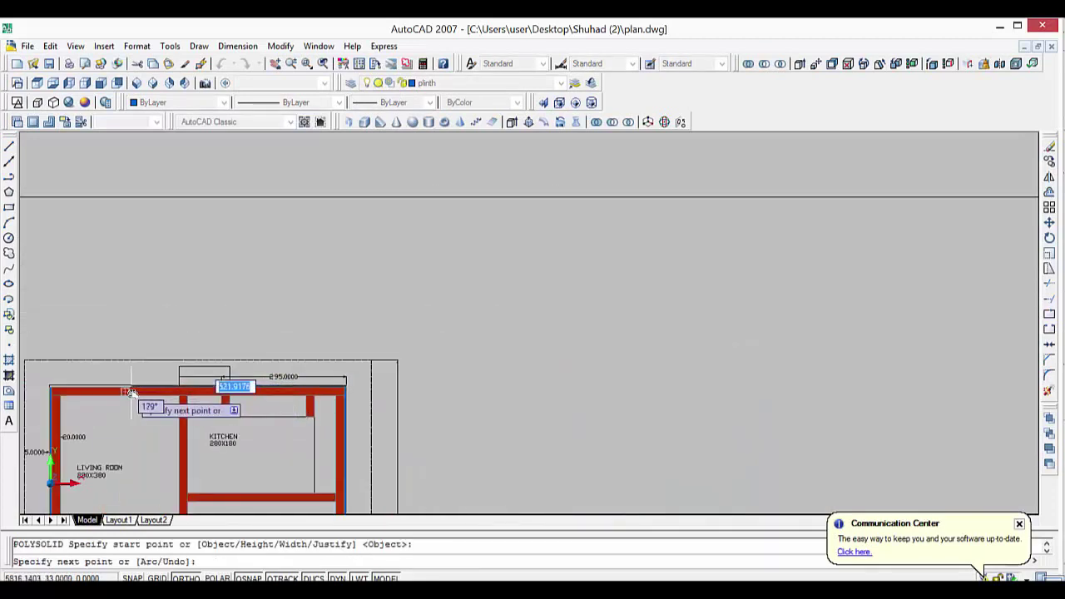
{"action": "middle_click_drag", "start_coordinate": [177, 393], "coordinate": [426, 416]}
{"action": "scroll", "coordinate": [426, 416], "scroll_direction": "up", "scroll_amount": 4}
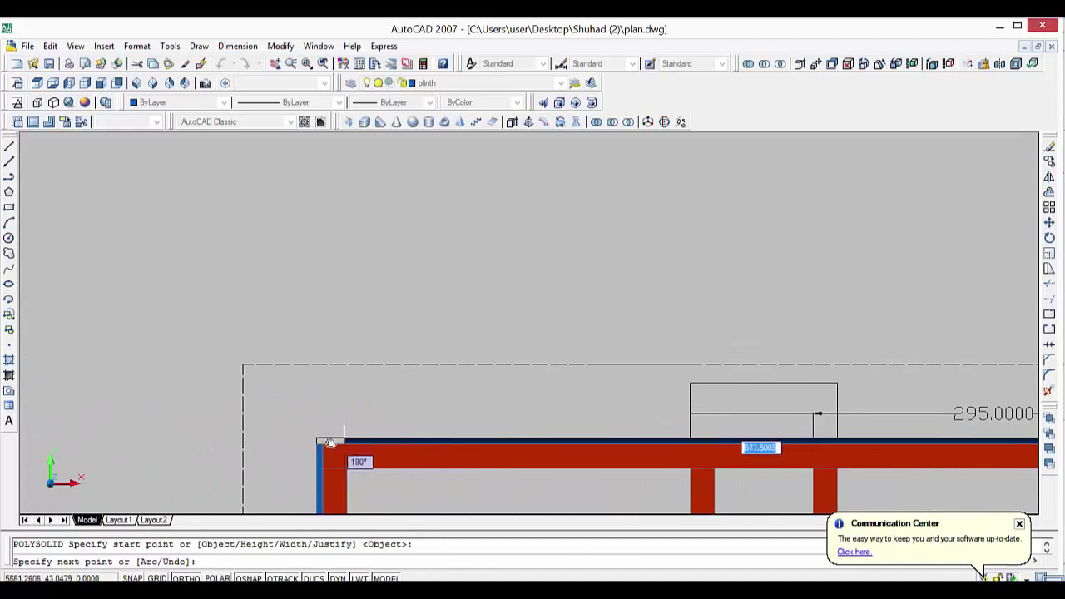
{"action": "scroll", "coordinate": [316, 441], "scroll_direction": "up", "scroll_amount": 2}
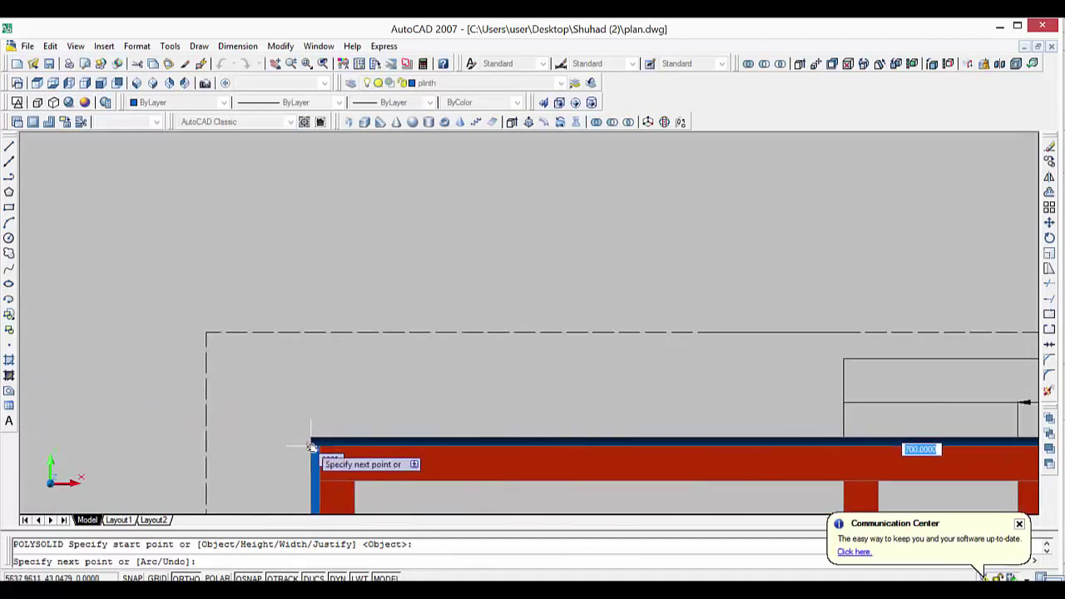
{"action": "scroll", "coordinate": [312, 447], "scroll_direction": "up", "scroll_amount": 3}
{"action": "left_click", "coordinate": [305, 444]}
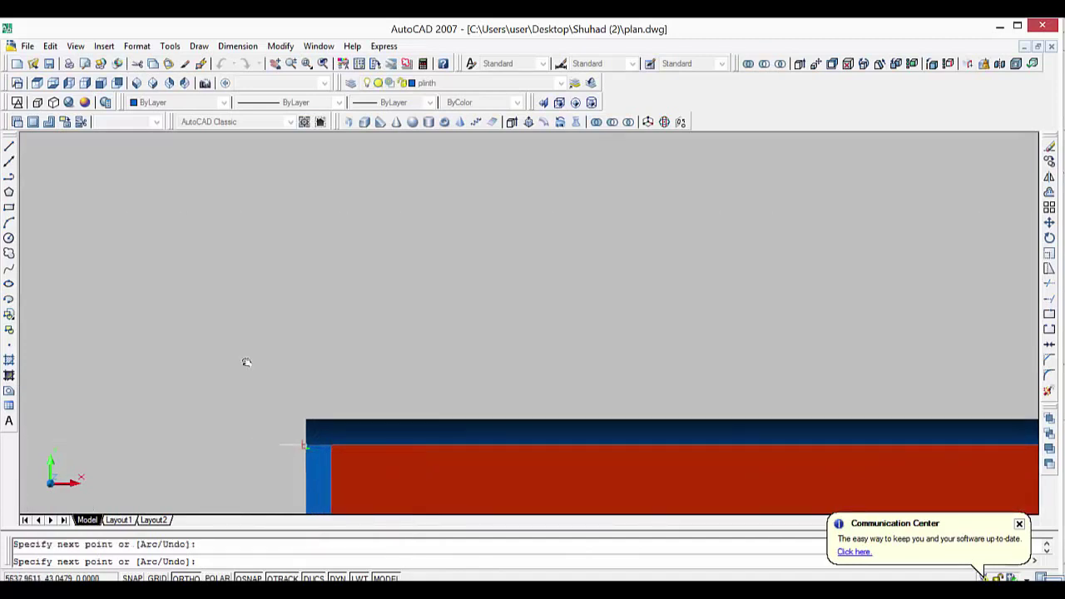
{"action": "key", "text": "Return"}
Zoom out and pan until the whole floor plan is centred in view.
{"action": "scroll", "coordinate": [408, 457], "scroll_direction": "down", "scroll_amount": 2}
{"action": "scroll", "coordinate": [487, 464], "scroll_direction": "down", "scroll_amount": 2}
{"action": "scroll", "coordinate": [589, 479], "scroll_direction": "down", "scroll_amount": 2}
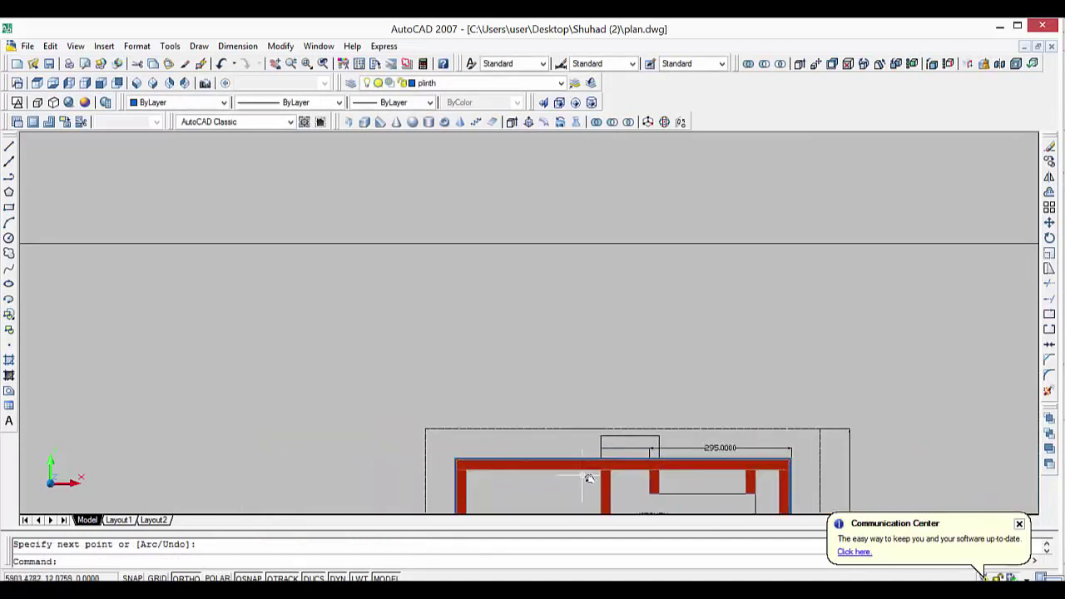
{"action": "scroll", "coordinate": [588, 479], "scroll_direction": "down", "scroll_amount": 2}
{"action": "scroll", "coordinate": [485, 418], "scroll_direction": "down", "scroll_amount": 2}
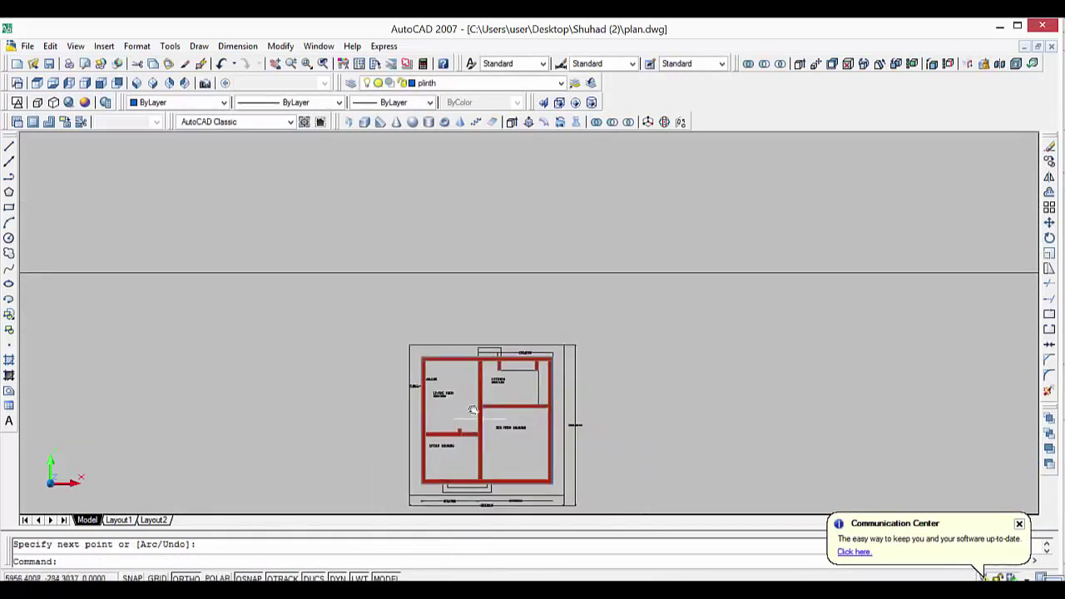
{"action": "middle_click_drag", "start_coordinate": [472, 410], "coordinate": [420, 331]}
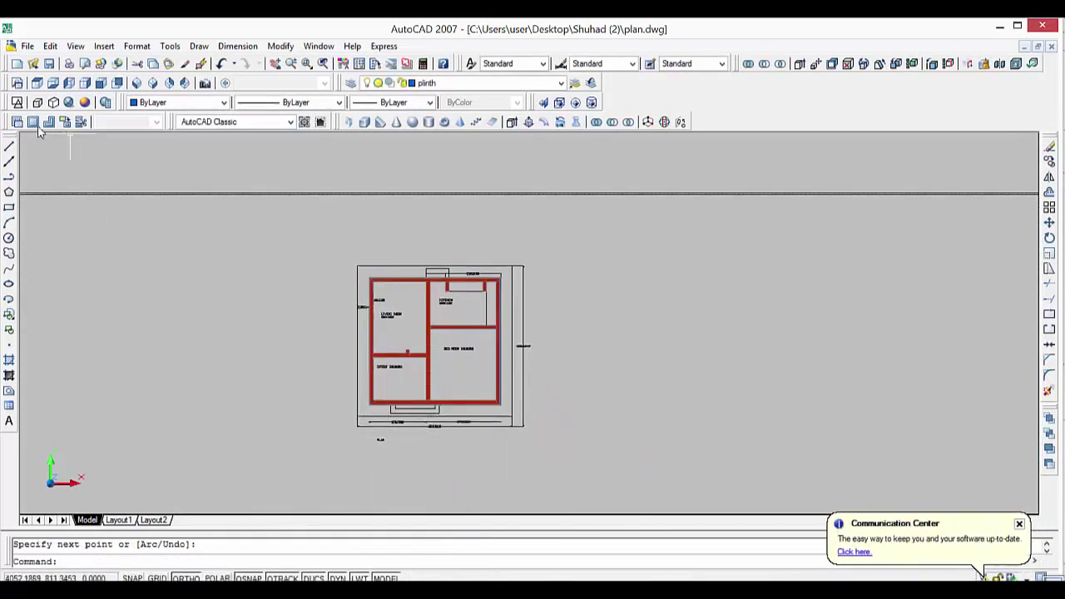
Switch to the SW Isometric view of the house.
{"action": "left_click", "coordinate": [137, 82]}
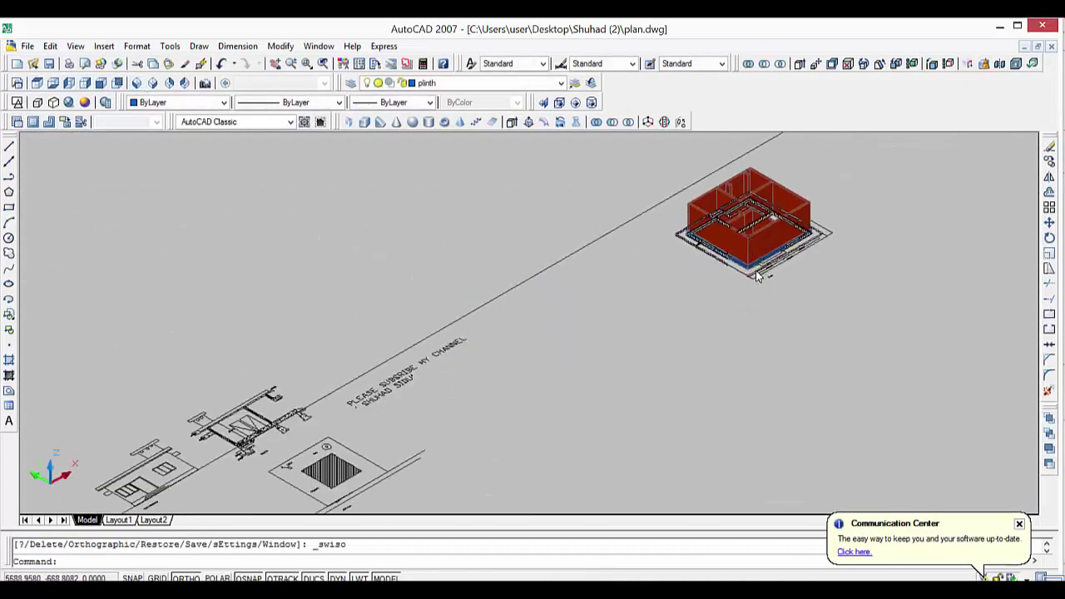
{"action": "scroll", "coordinate": [757, 277], "scroll_direction": "up", "scroll_amount": 5}
{"action": "scroll", "coordinate": [690, 287], "scroll_direction": "up", "scroll_amount": 1}
{"action": "scroll", "coordinate": [687, 290], "scroll_direction": "down", "scroll_amount": 3}
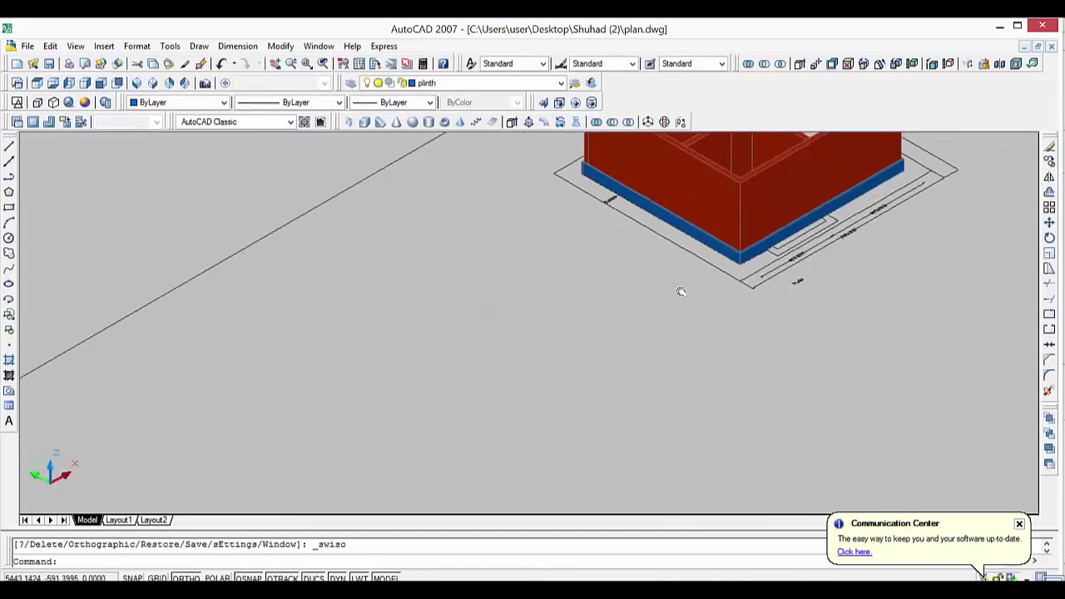
{"action": "scroll", "coordinate": [680, 290], "scroll_direction": "down", "scroll_amount": 2}
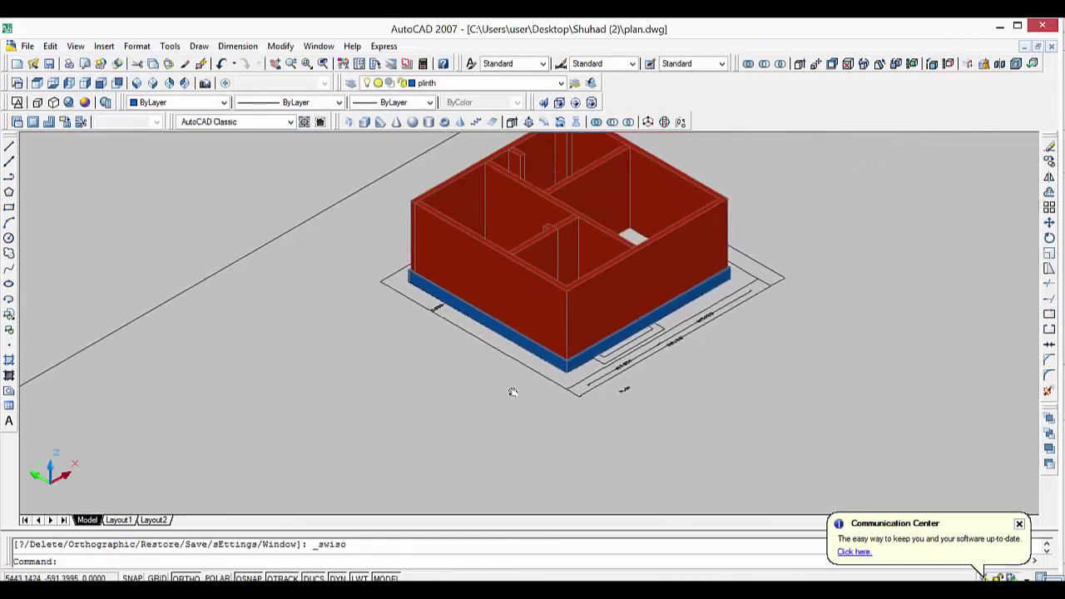
Move the blue plinth 45 units down along Z, then orbit to another side.
{"action": "left_click", "coordinate": [536, 355]}
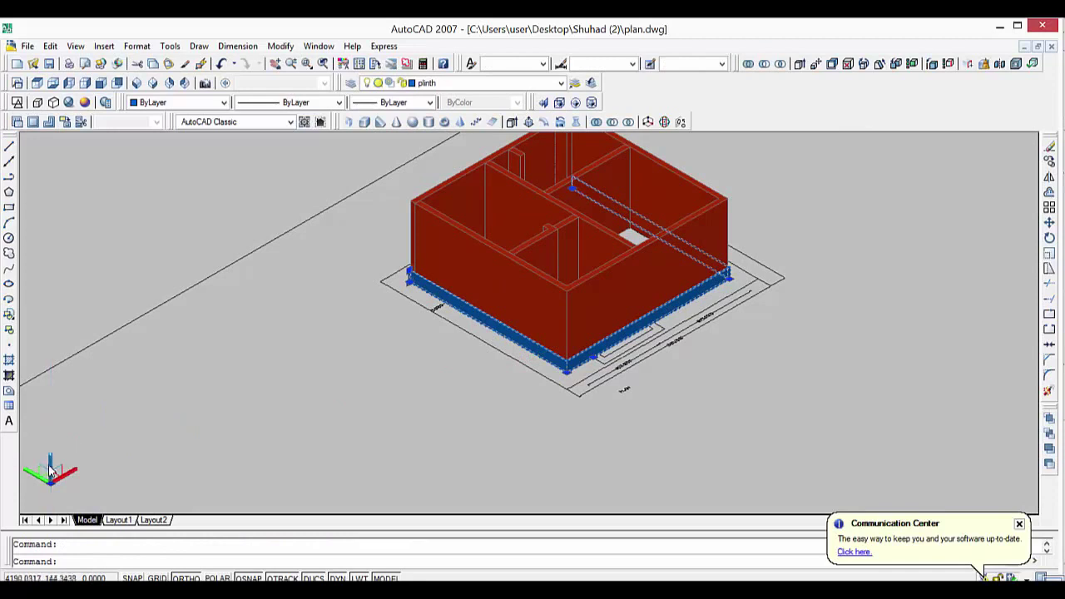
{"action": "key", "text": "space"}
{"action": "type", "text": "-45"}
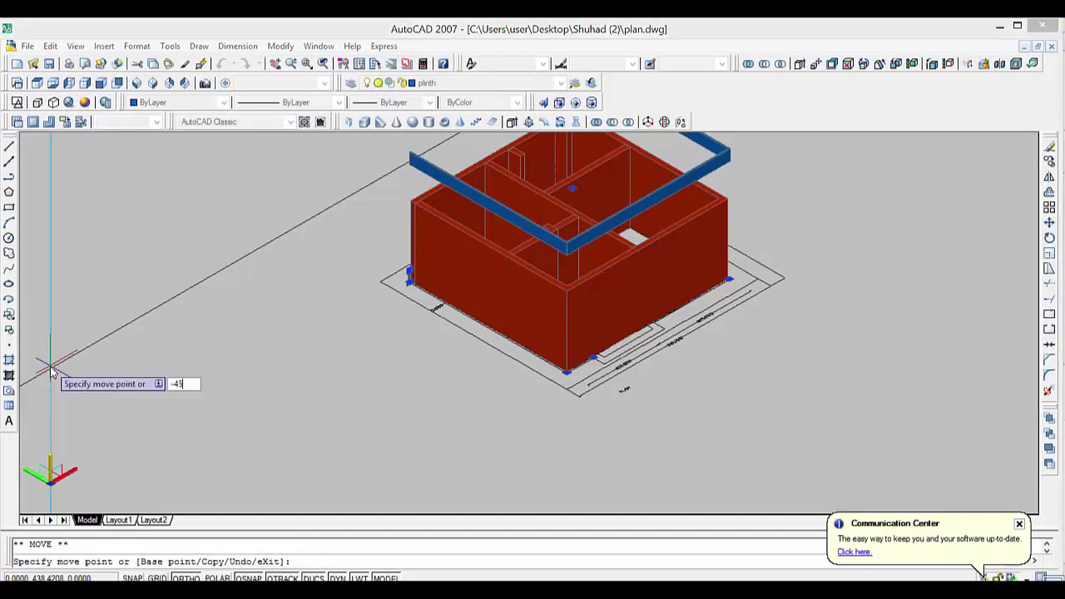
{"action": "key", "text": "Return"}
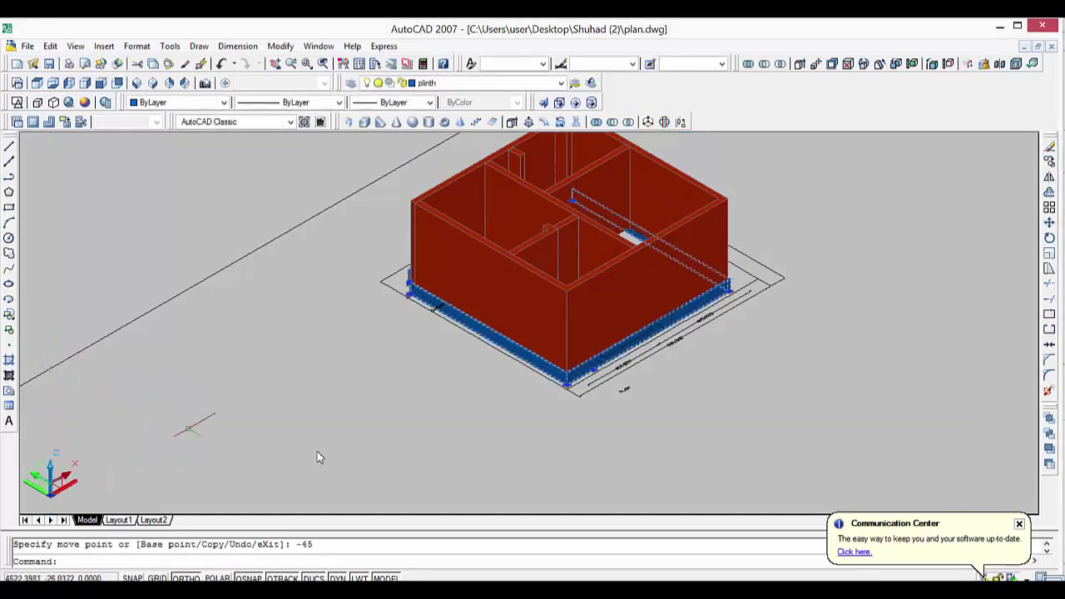
{"action": "key", "text": "Return"}
{"action": "key", "text": "Escape"}
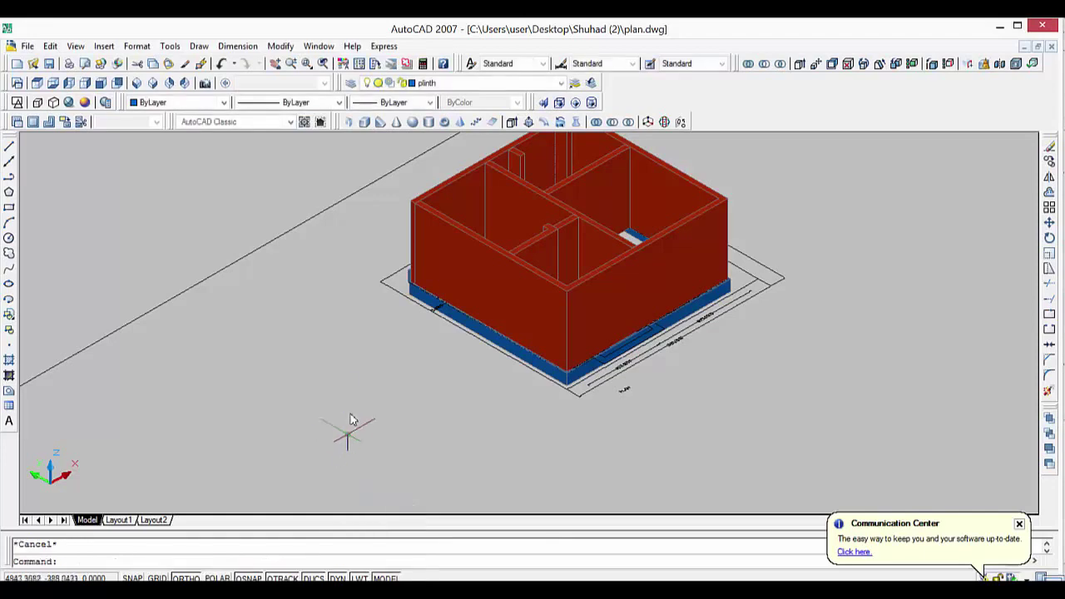
{"action": "mouse_move", "coordinate": [326, 406]}
{"action": "middle_mouse_down", "text": "shift"}
{"action": "mouse_move", "coordinate": [463, 424]}
{"action": "mouse_move", "coordinate": [517, 377]}
{"action": "middle_mouse_up", "text": "shift"}
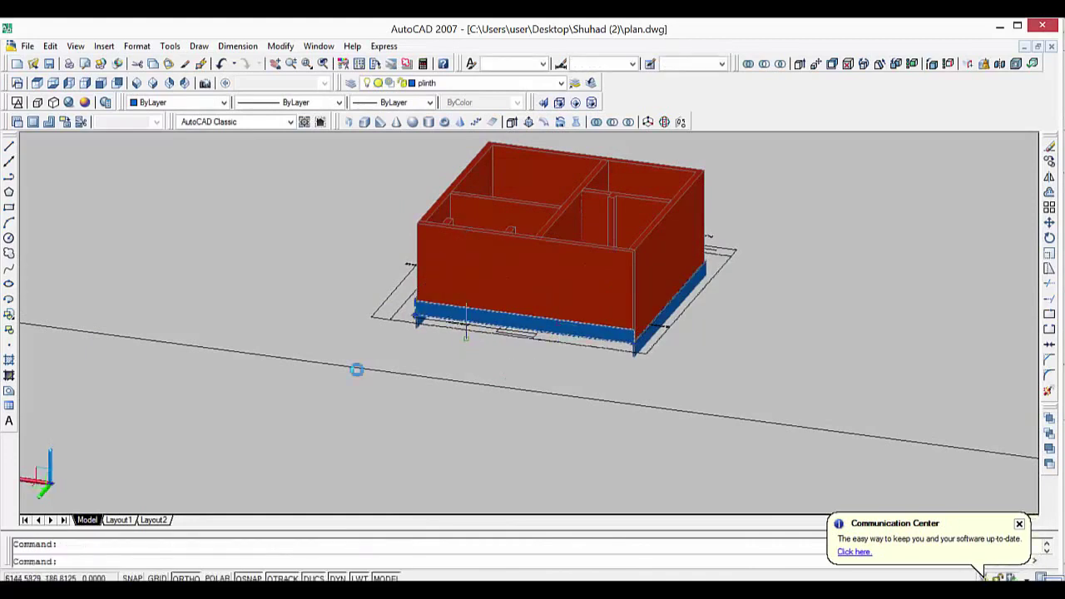
Drop the front plinth piece 45 units and orbit to look down on the rooms.
{"action": "left_click", "coordinate": [50, 470]}
{"action": "type", "text": "-45"}
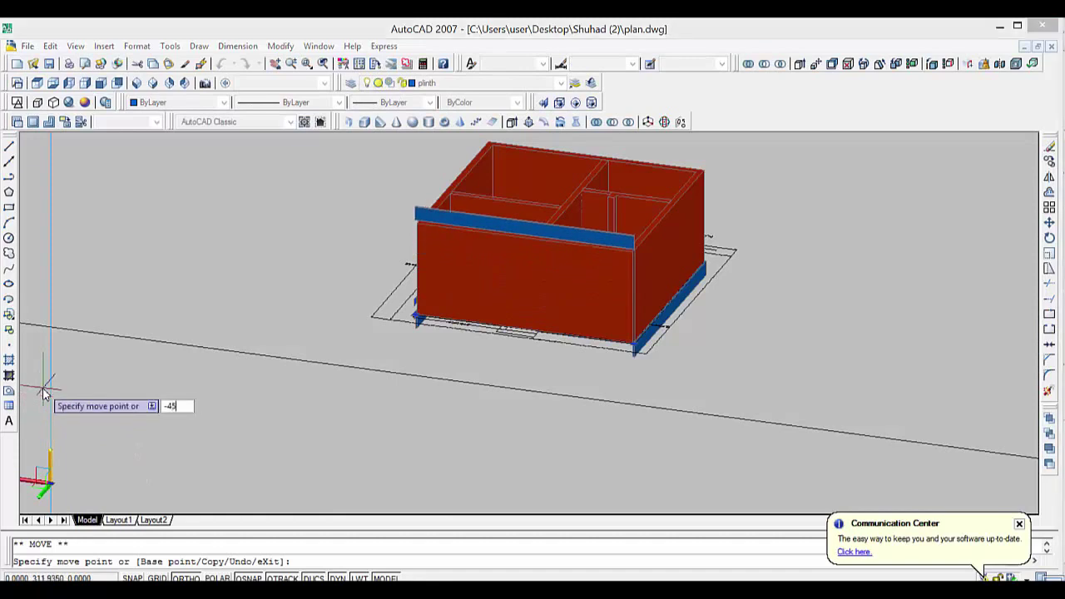
{"action": "key", "text": "Return"}
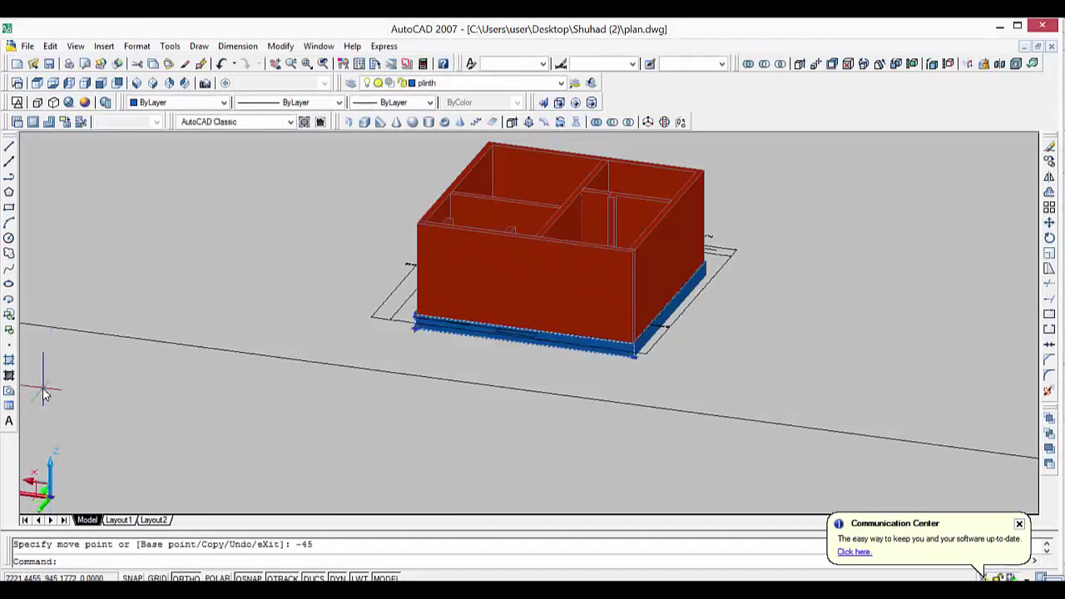
{"action": "key", "text": "Escape"}
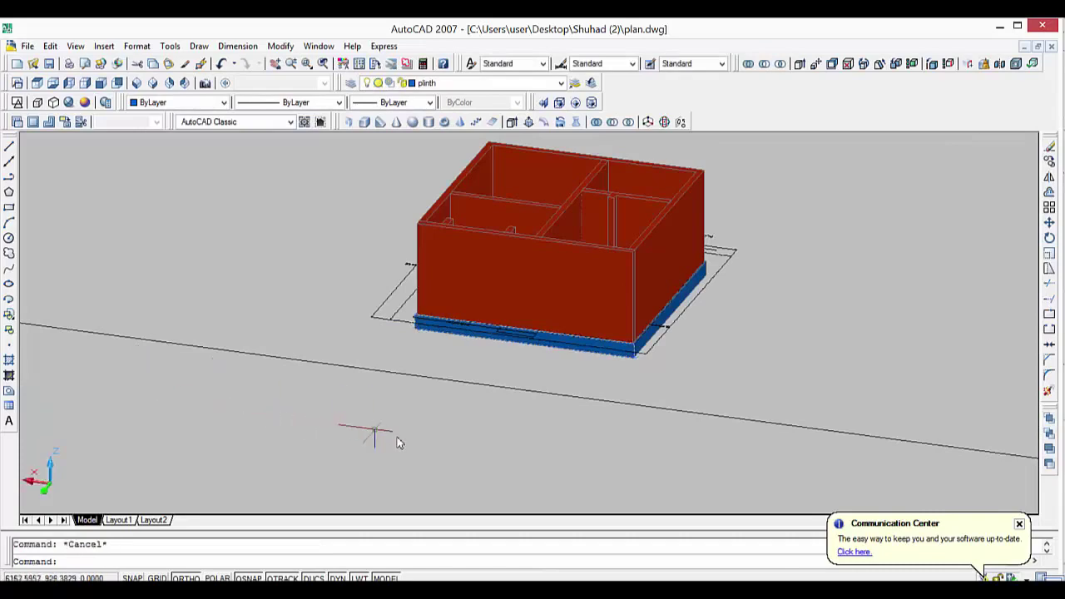
{"action": "scroll", "coordinate": [587, 375], "scroll_direction": "up", "scroll_amount": 2}
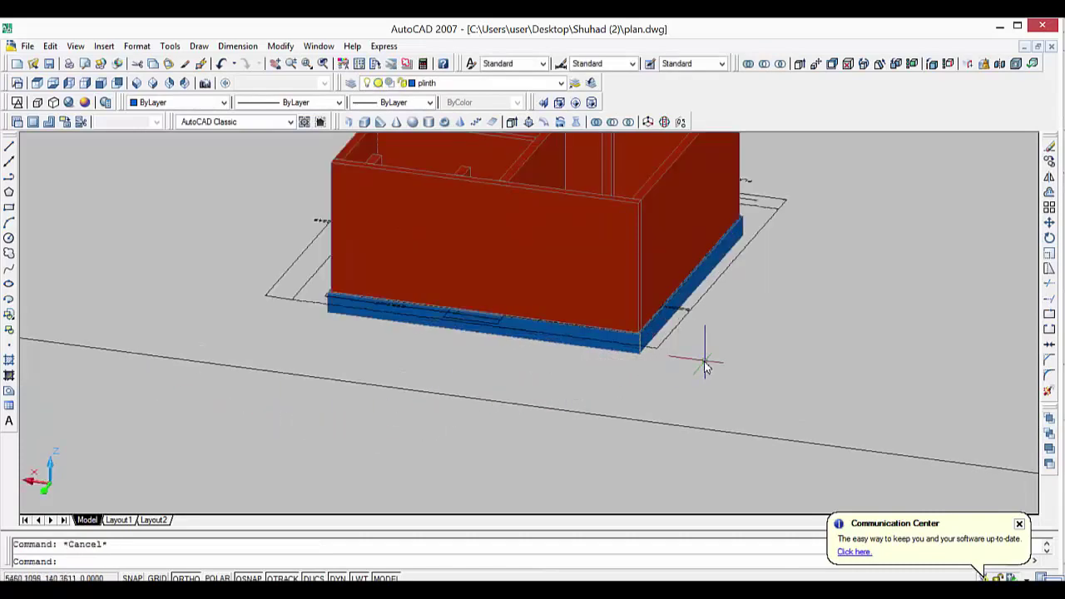
{"action": "mouse_move", "coordinate": [705, 371]}
{"action": "middle_mouse_down", "text": "shift"}
{"action": "mouse_move", "coordinate": [550, 444]}
{"action": "mouse_move", "coordinate": [433, 426]}
{"action": "middle_mouse_up", "text": "shift"}
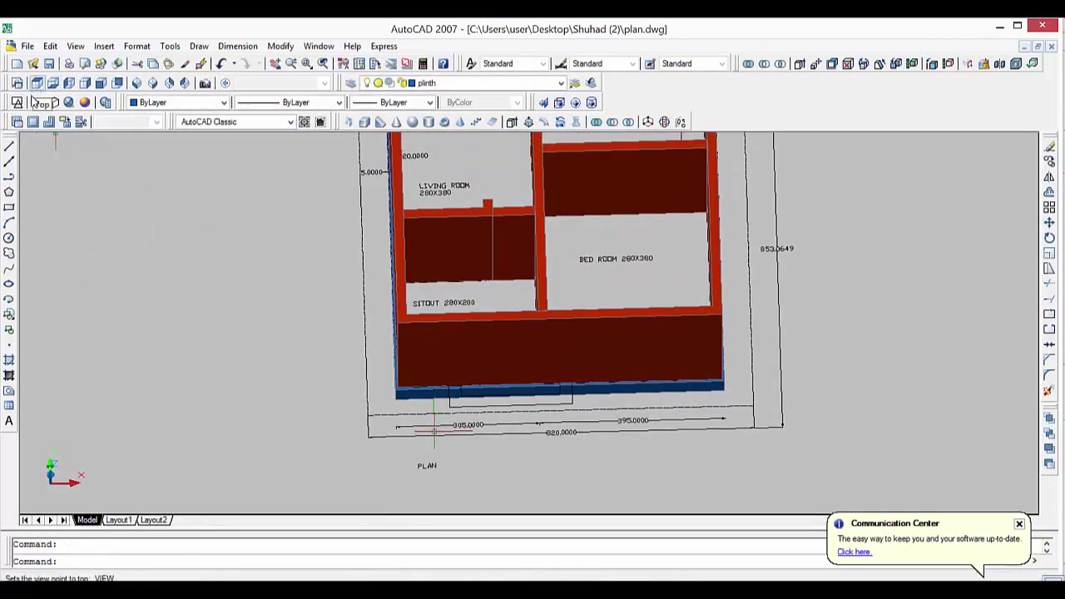
Switch to Top view and pan and zoom in to frame the rooms.
{"action": "left_click", "coordinate": [36, 84]}
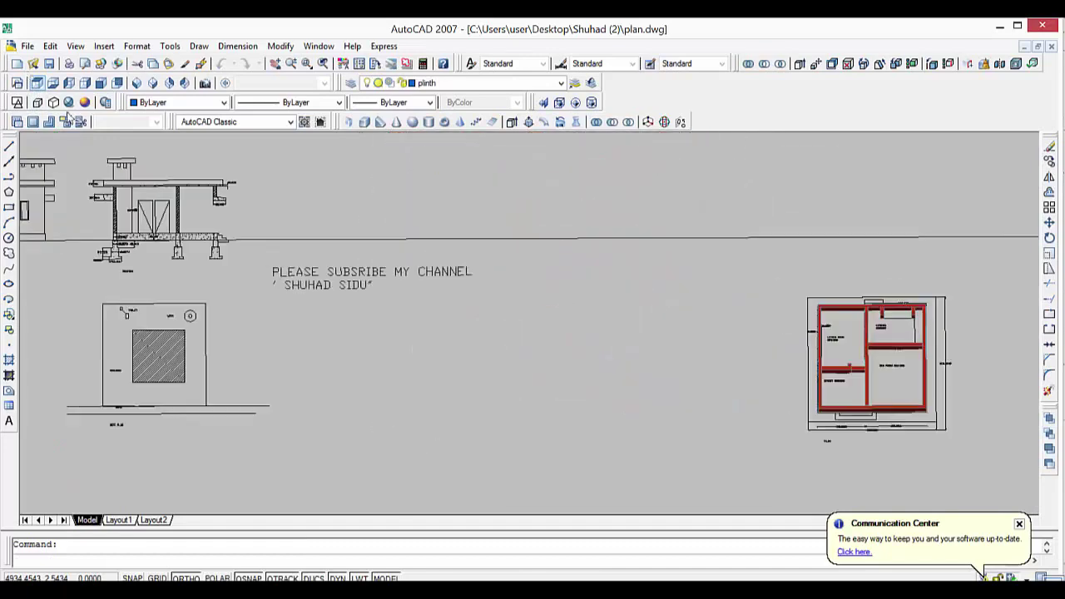
{"action": "middle_click_drag", "start_coordinate": [865, 410], "coordinate": [532, 499]}
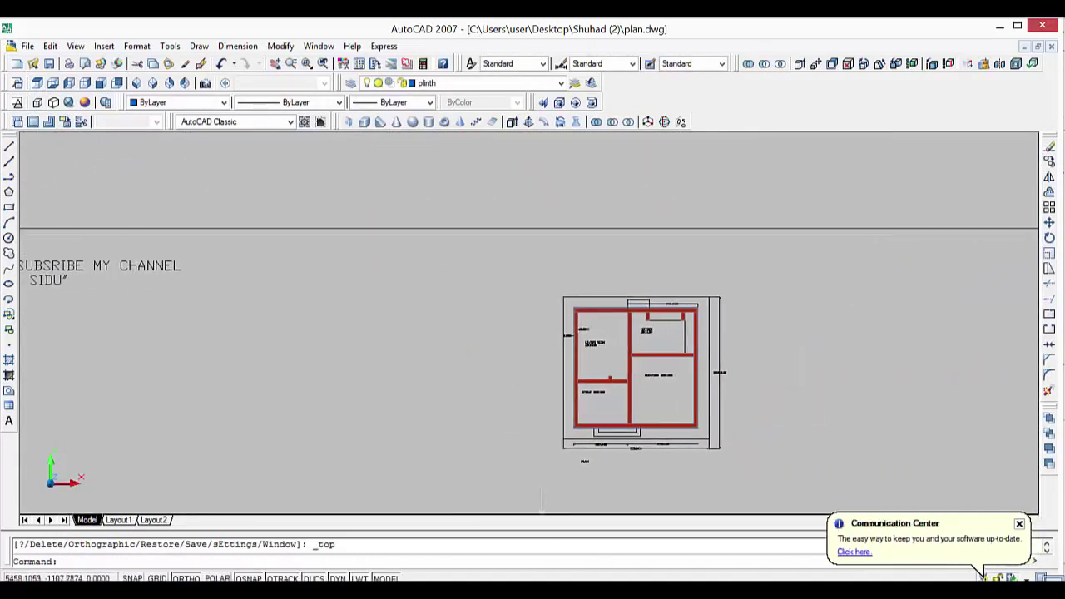
{"action": "left_click", "coordinate": [982, 572]}
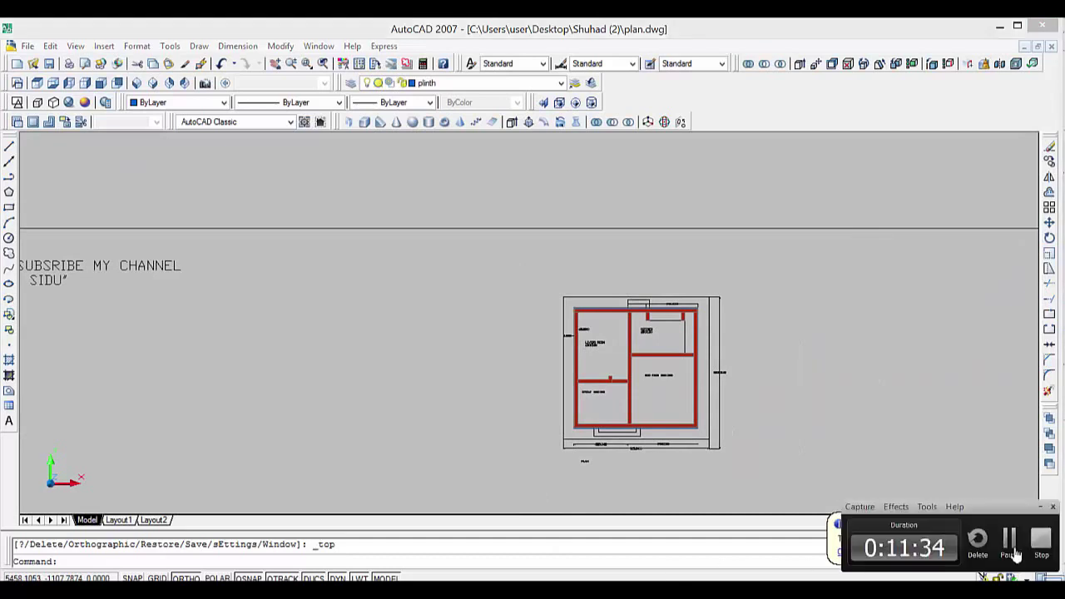
{"action": "scroll", "coordinate": [712, 430], "scroll_direction": "up", "scroll_amount": 3}
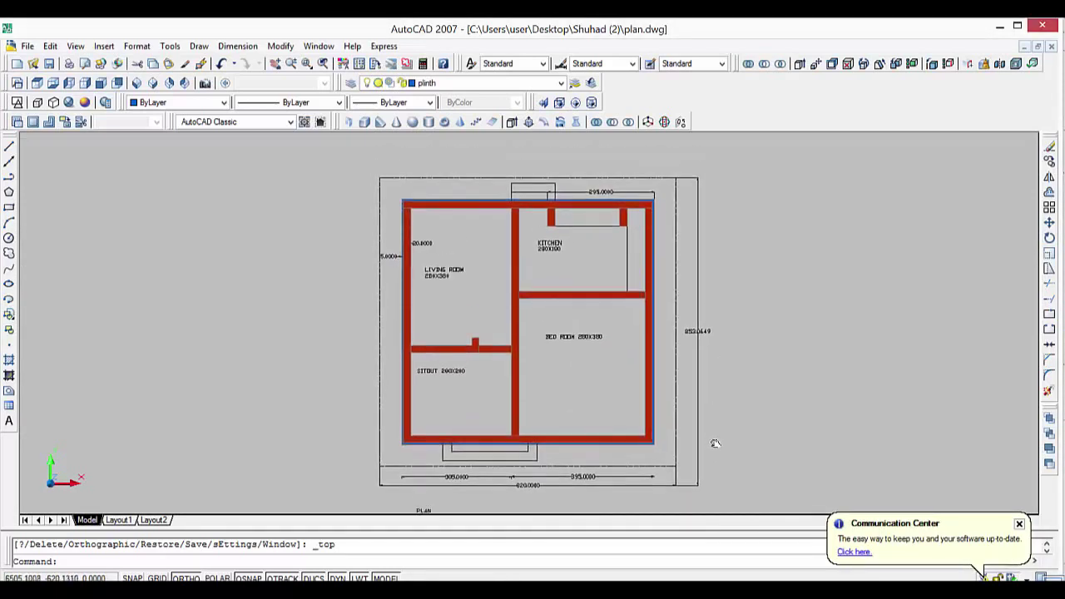
{"action": "scroll", "coordinate": [560, 436], "scroll_direction": "up", "scroll_amount": 2}
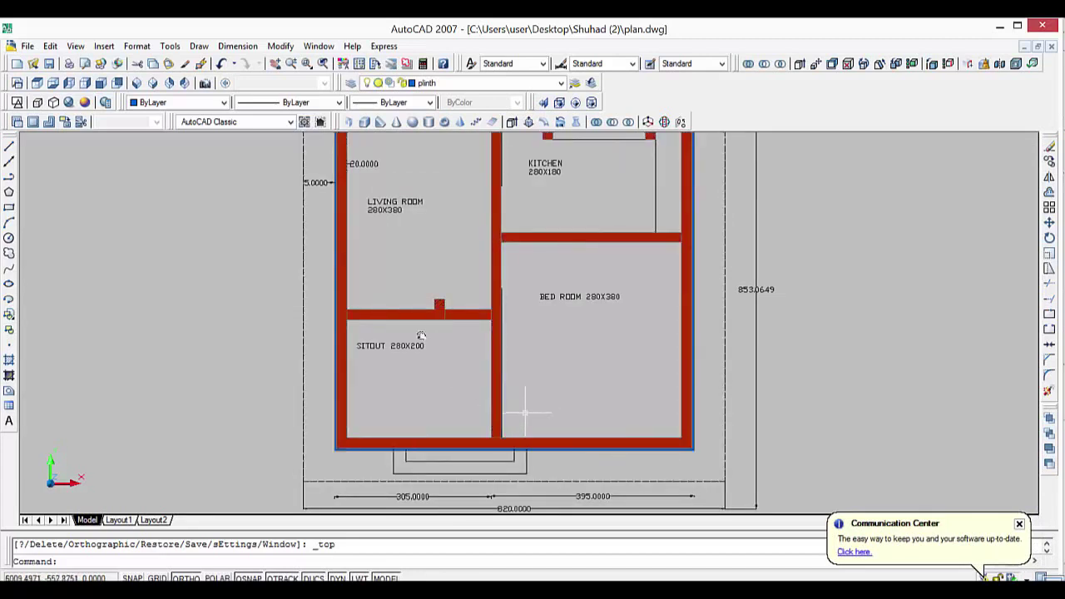
{"action": "mouse_move", "coordinate": [525, 411]}
{"action": "middle_mouse_down"}
{"action": "mouse_move", "coordinate": [493, 452]}
{"action": "mouse_move", "coordinate": [487, 435]}
{"action": "middle_mouse_up"}
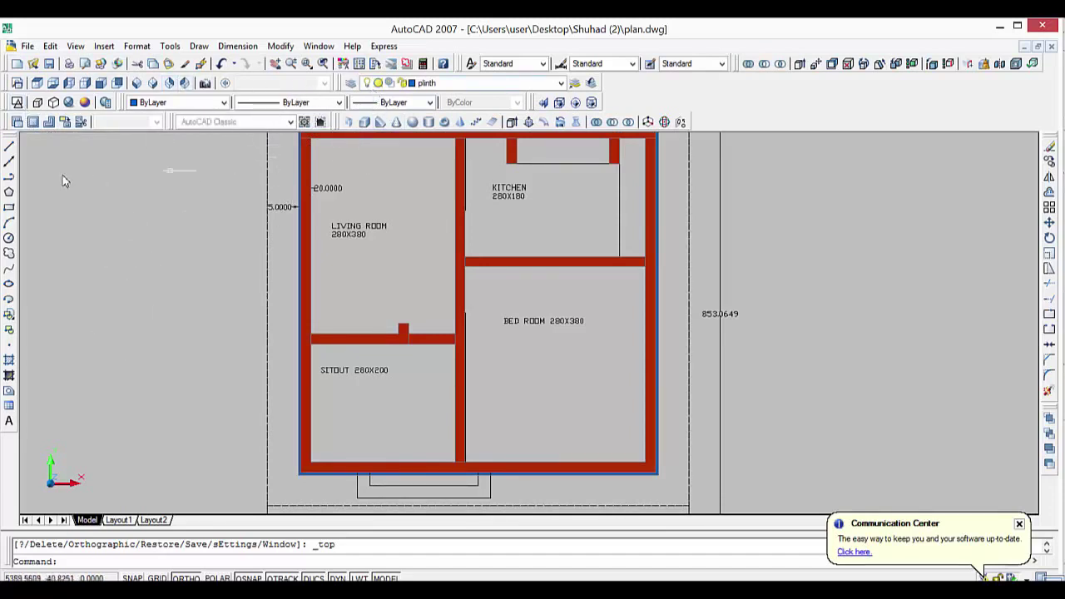
Change the visual style from 2D Wireframe to Conceptual.
{"action": "left_click", "coordinate": [17, 103]}
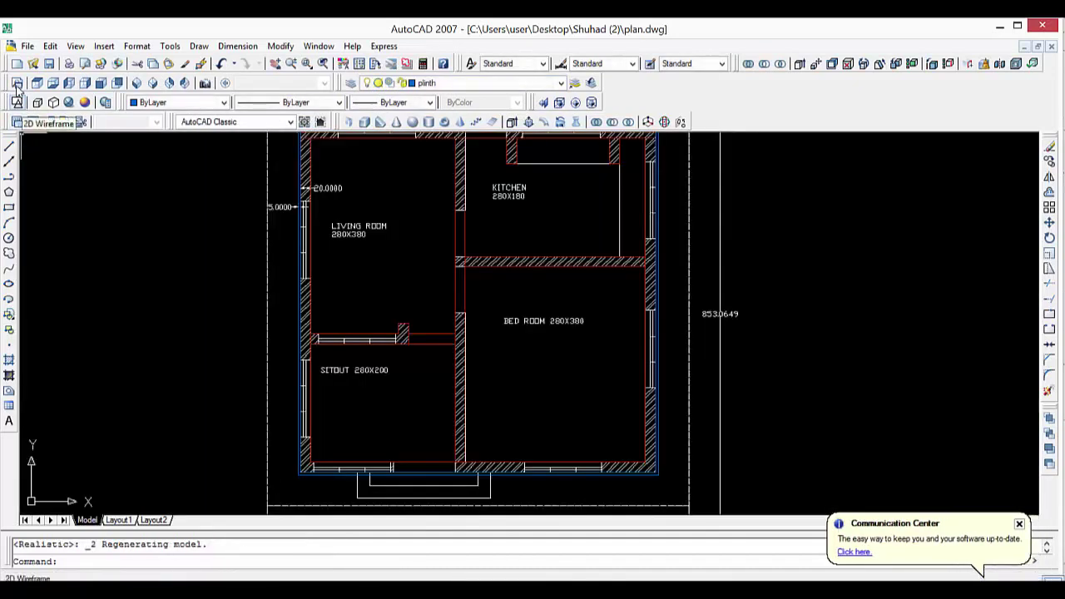
{"action": "left_click", "coordinate": [85, 102]}
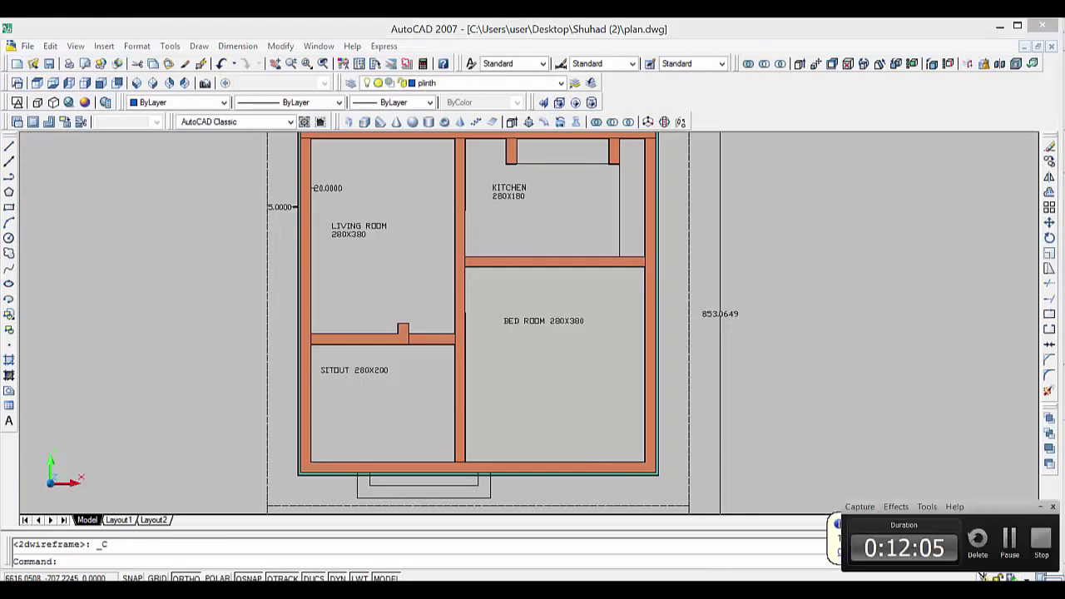
{"action": "left_click", "coordinate": [1008, 541]}
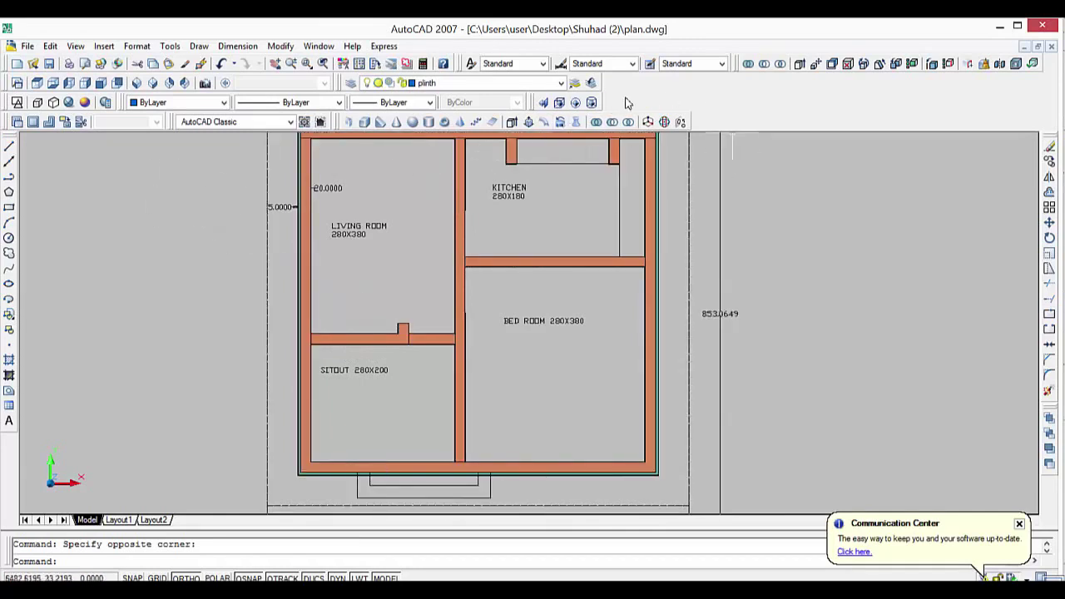
Turn off the polysolid layer and dismiss the layer-off warning.
{"action": "left_click", "coordinate": [492, 85]}
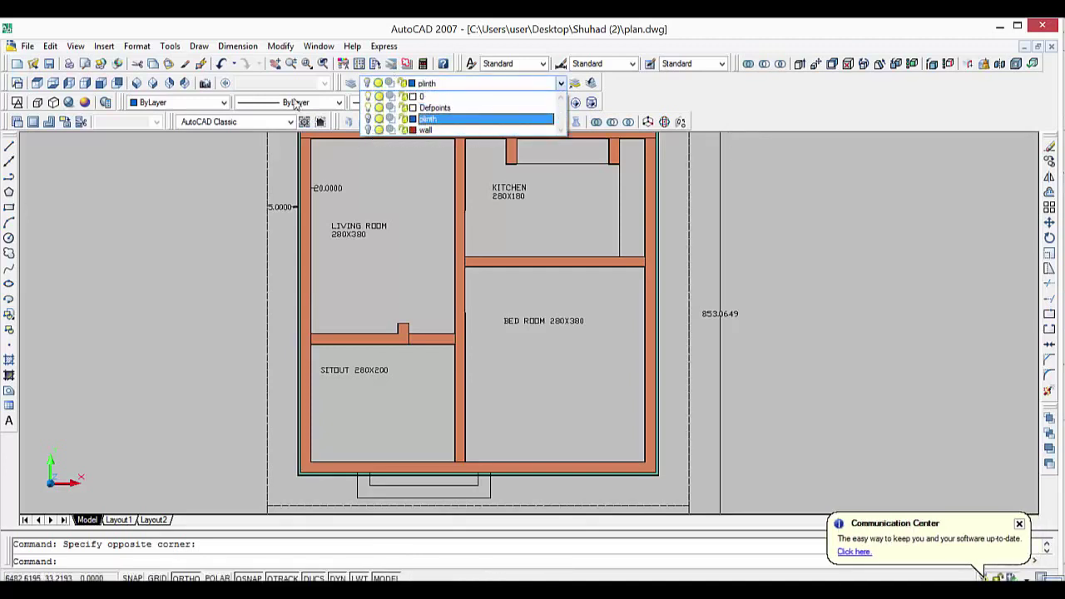
{"action": "left_click", "coordinate": [780, 228]}
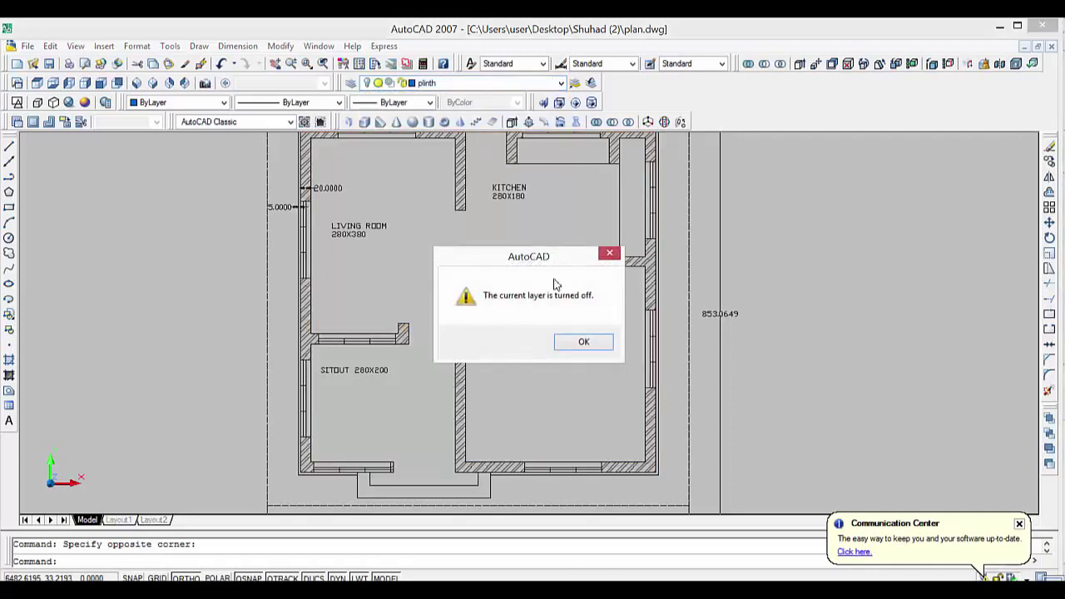
{"action": "left_click", "coordinate": [583, 341]}
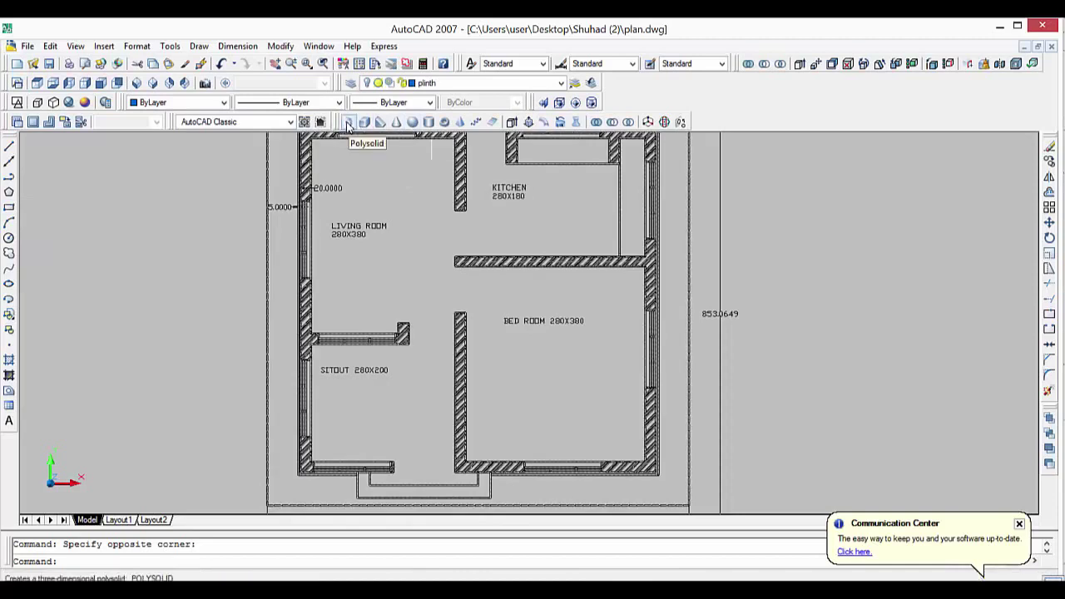
Make Defpoints the current layer, abandoning a first rectangle attempt.
{"action": "left_click", "coordinate": [9, 208]}
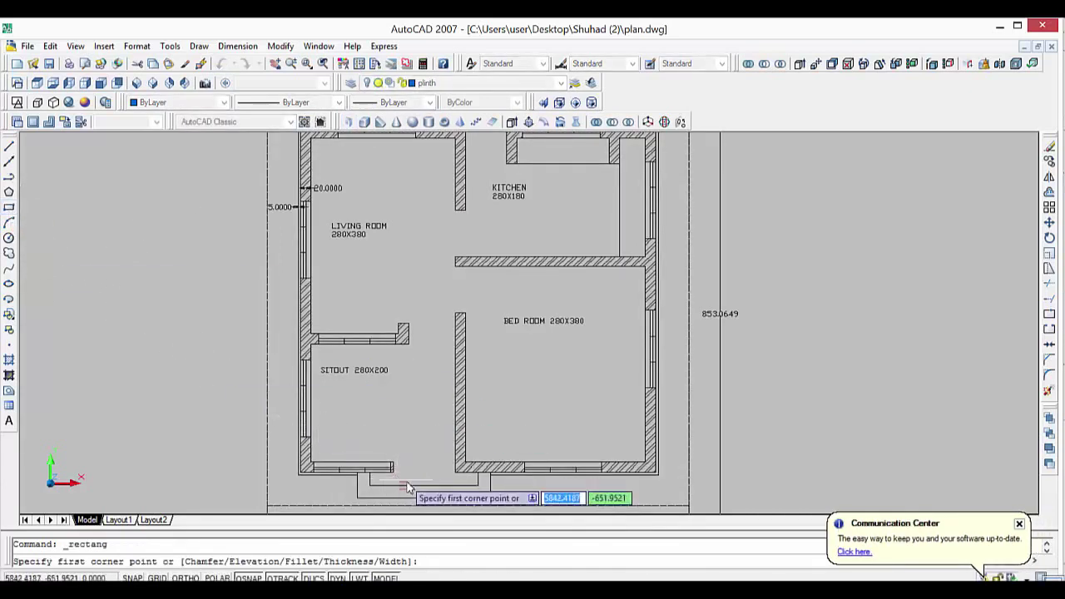
{"action": "scroll", "coordinate": [406, 486], "scroll_direction": "up", "scroll_amount": 2}
{"action": "scroll", "coordinate": [405, 475], "scroll_direction": "up", "scroll_amount": 3}
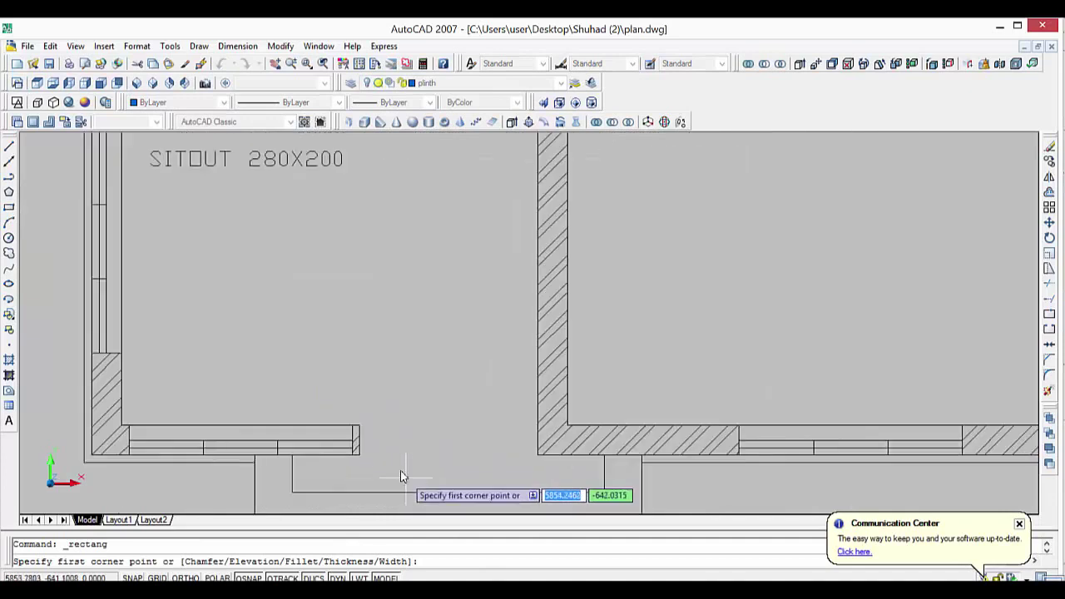
{"action": "left_click", "coordinate": [359, 413]}
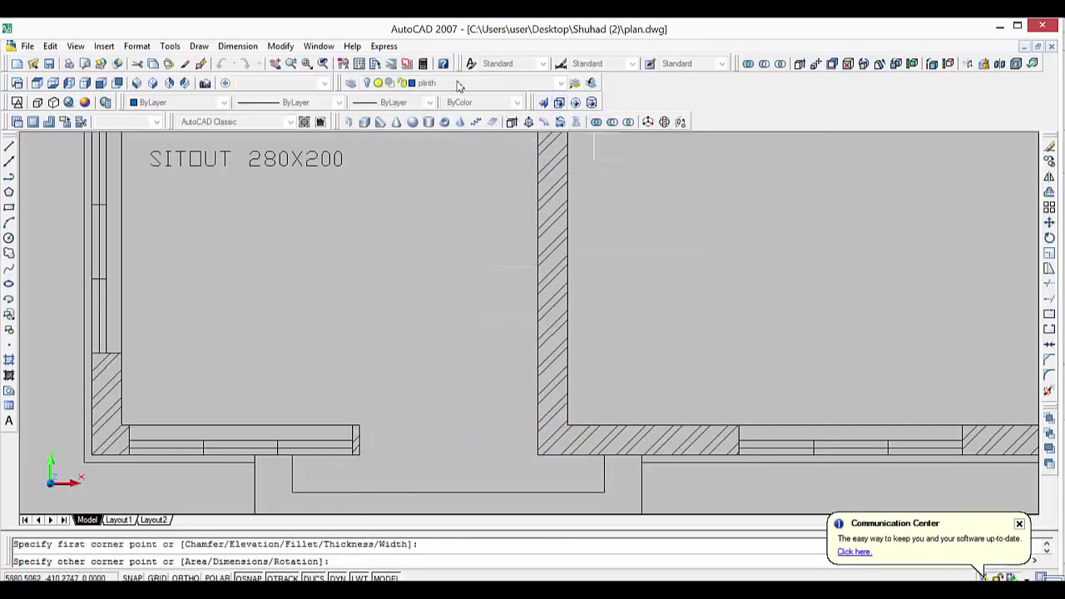
{"action": "left_click", "coordinate": [560, 85]}
{"action": "left_click", "coordinate": [560, 84]}
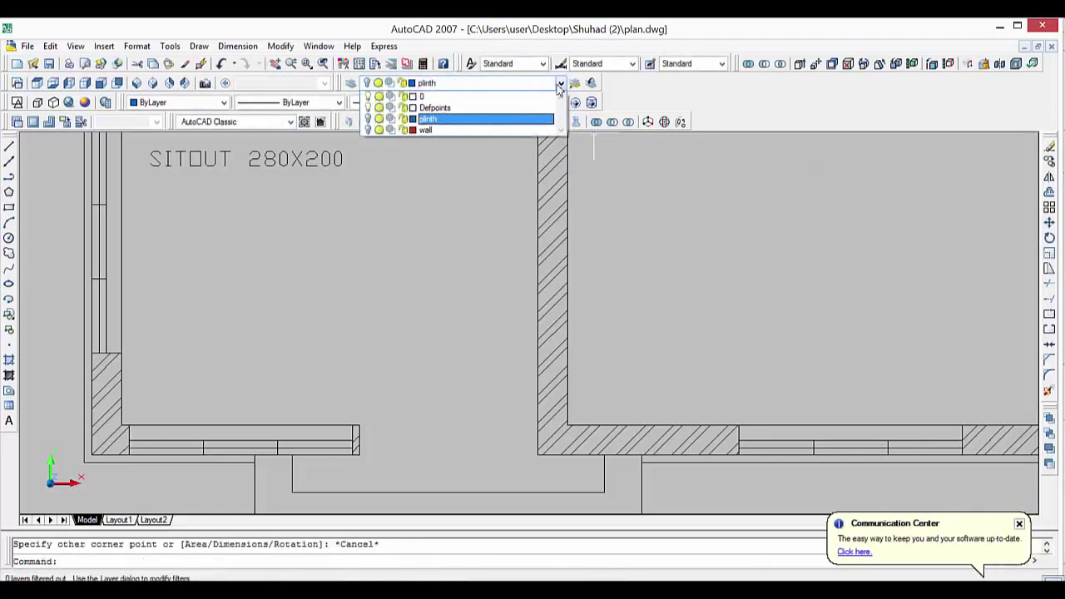
{"action": "left_click", "coordinate": [464, 109]}
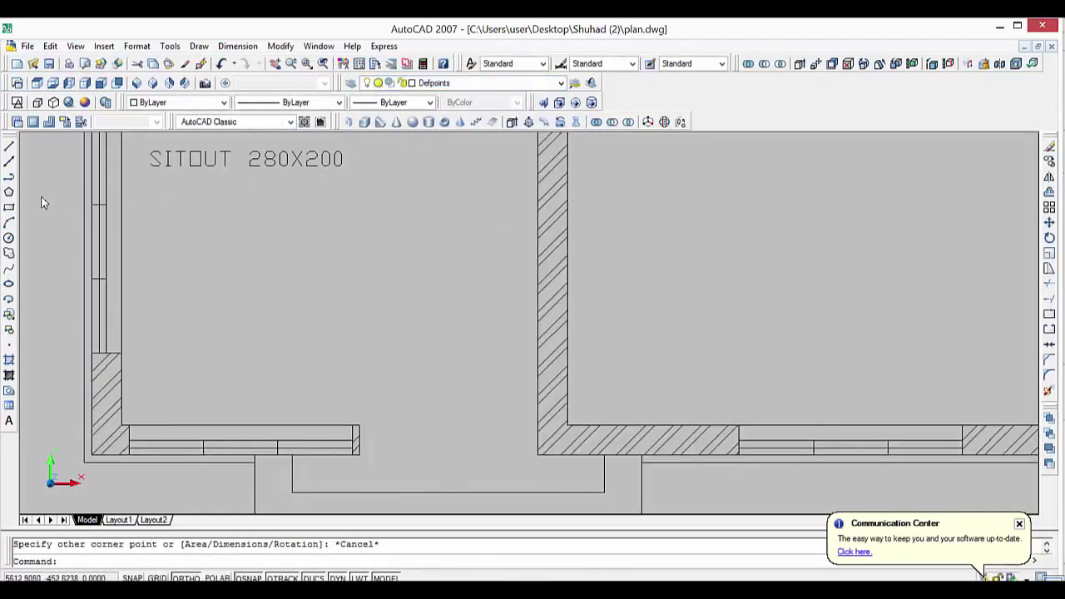
Draw a rectangle from the sitout wall end to the bedroom wall corner across the doorway.
{"action": "left_click", "coordinate": [9, 207]}
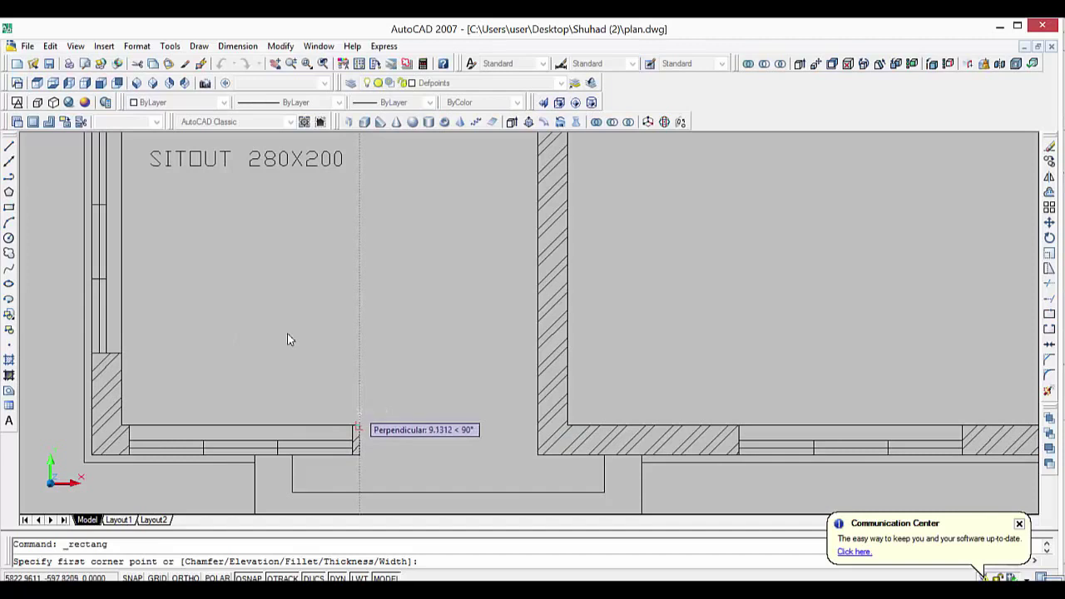
{"action": "left_click", "coordinate": [359, 412]}
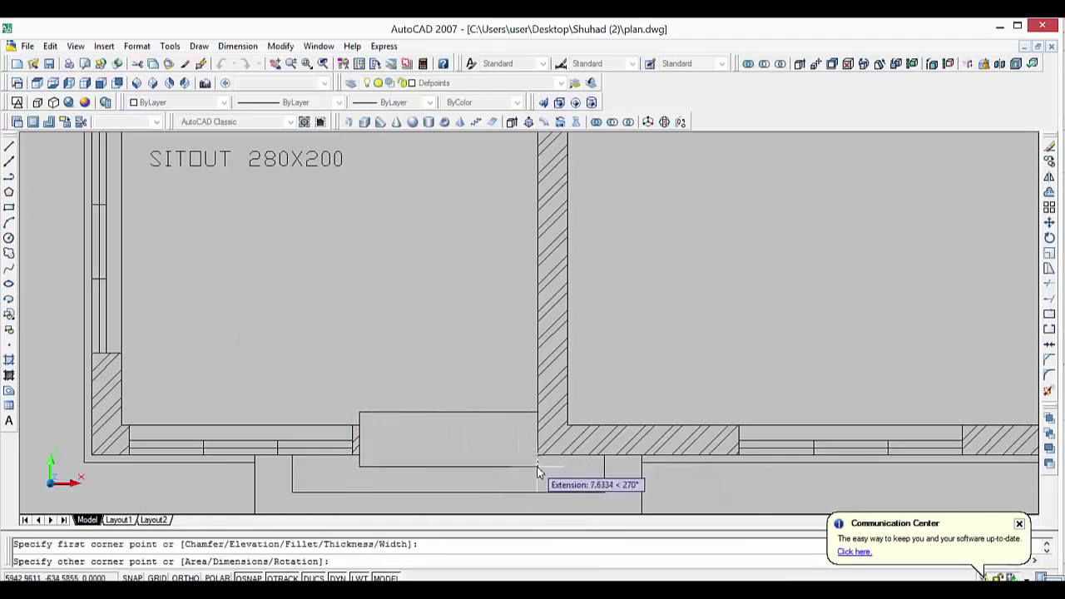
{"action": "left_click", "coordinate": [536, 470]}
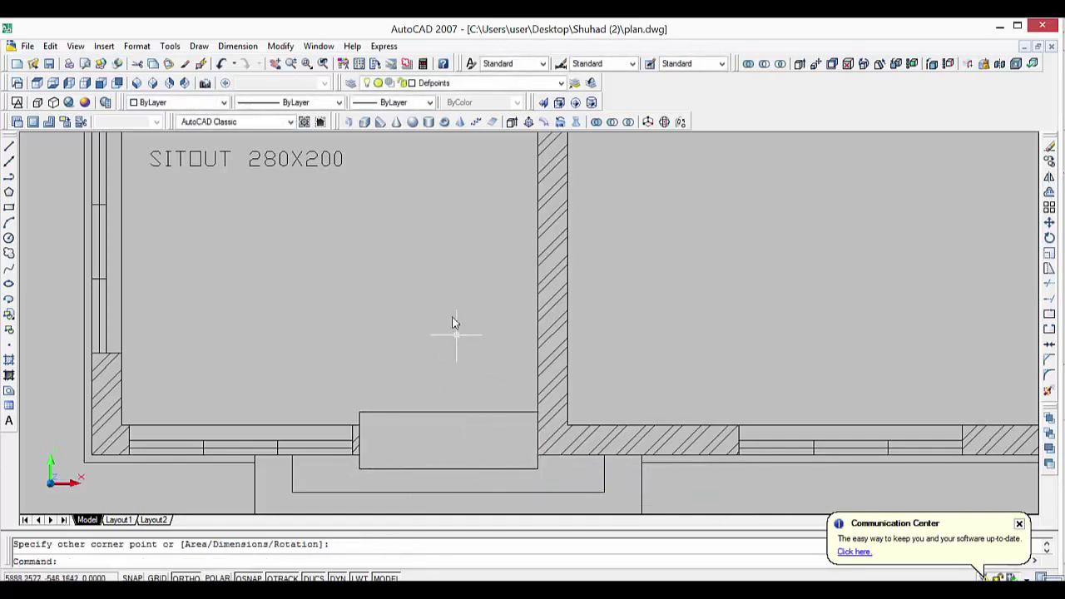
{"action": "scroll", "coordinate": [471, 212], "scroll_direction": "down", "scroll_amount": 2}
{"action": "middle_click_drag", "start_coordinate": [446, 240], "coordinate": [409, 374]}
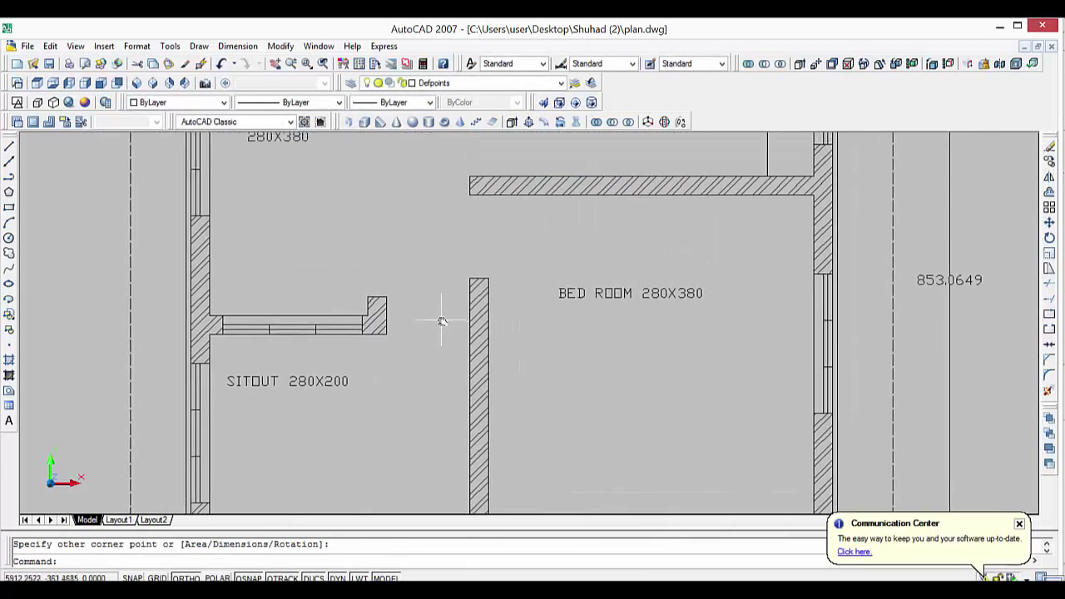
{"action": "scroll", "coordinate": [440, 321], "scroll_direction": "down", "scroll_amount": 2}
{"action": "scroll", "coordinate": [435, 316], "scroll_direction": "up", "scroll_amount": 1}
{"action": "scroll", "coordinate": [388, 396], "scroll_direction": "up", "scroll_amount": 1}
{"action": "scroll", "coordinate": [386, 387], "scroll_direction": "up", "scroll_amount": 1}
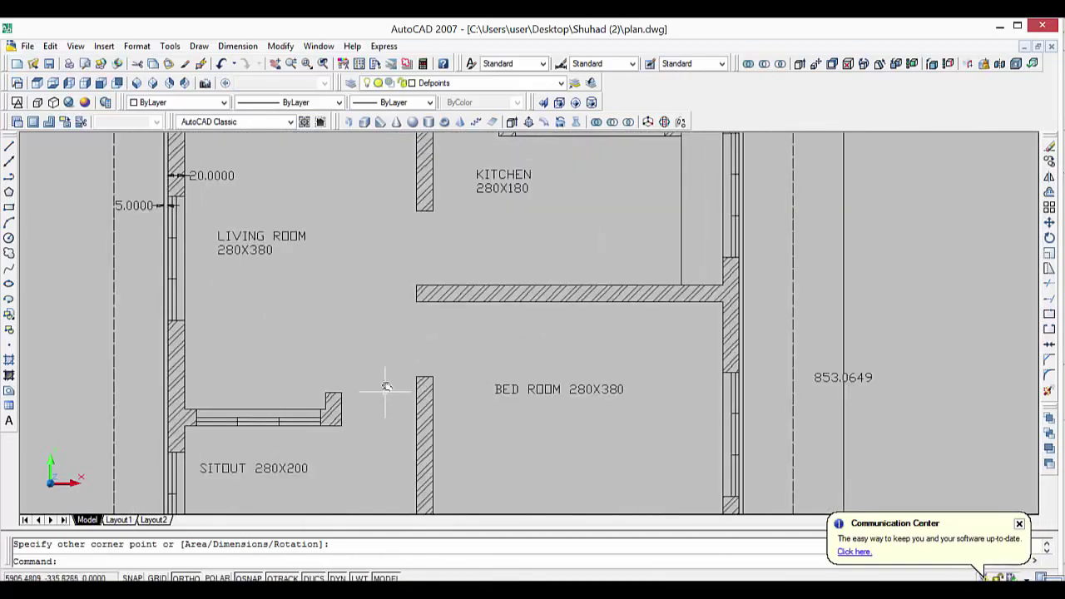
{"action": "scroll", "coordinate": [385, 364], "scroll_direction": "up", "scroll_amount": 2}
Draw a rectangle across the living room's bedroom doorway.
{"action": "key", "text": "Return"}
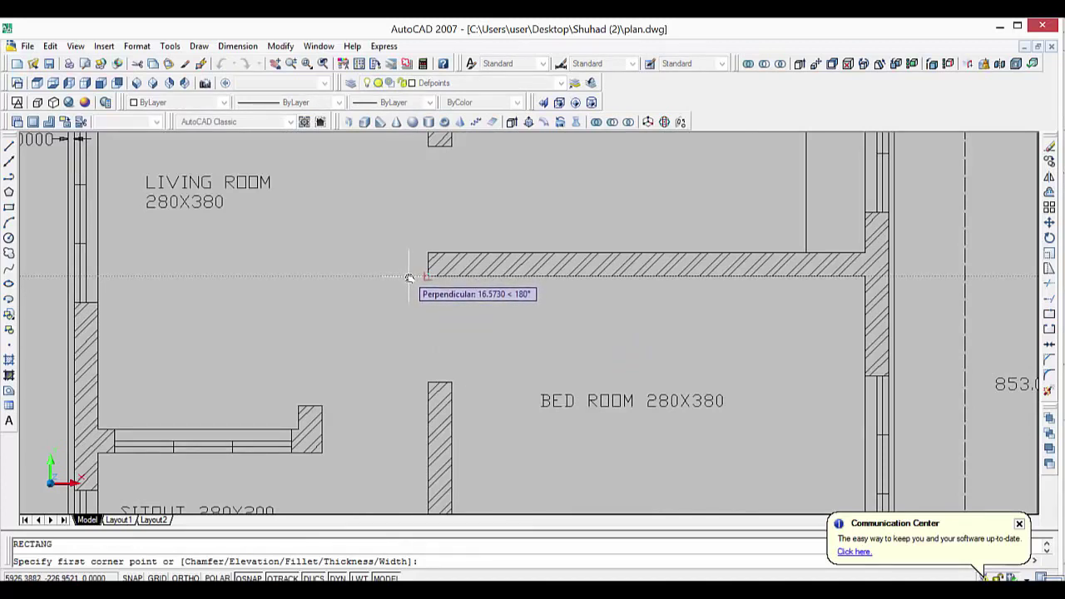
{"action": "left_click", "coordinate": [409, 277]}
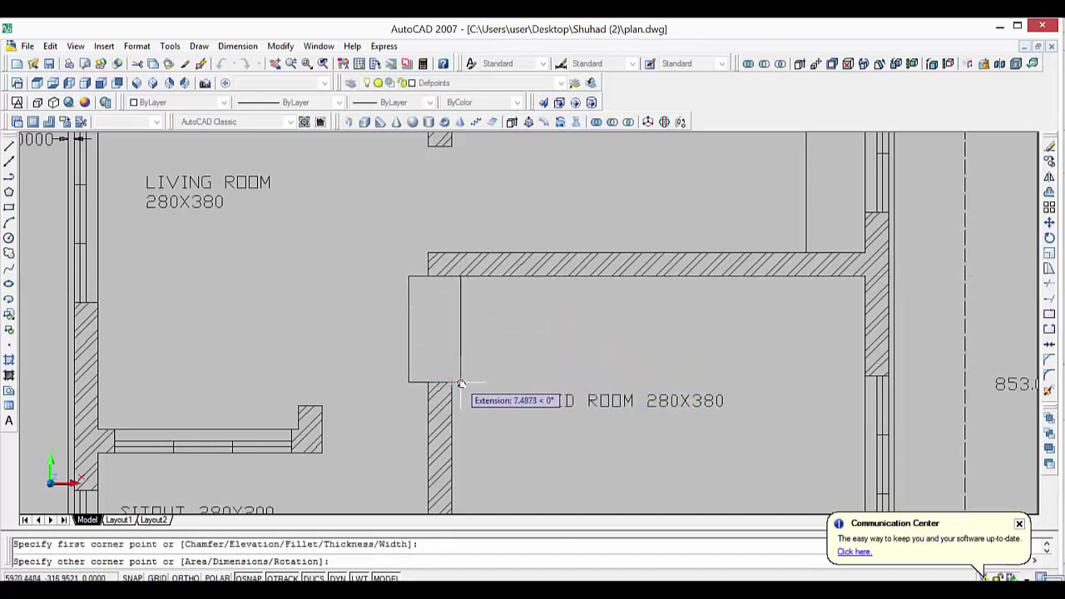
{"action": "left_click", "coordinate": [461, 383]}
Start a rectangle at the first corner of the kitchen doorway.
{"action": "key", "text": "Return"}
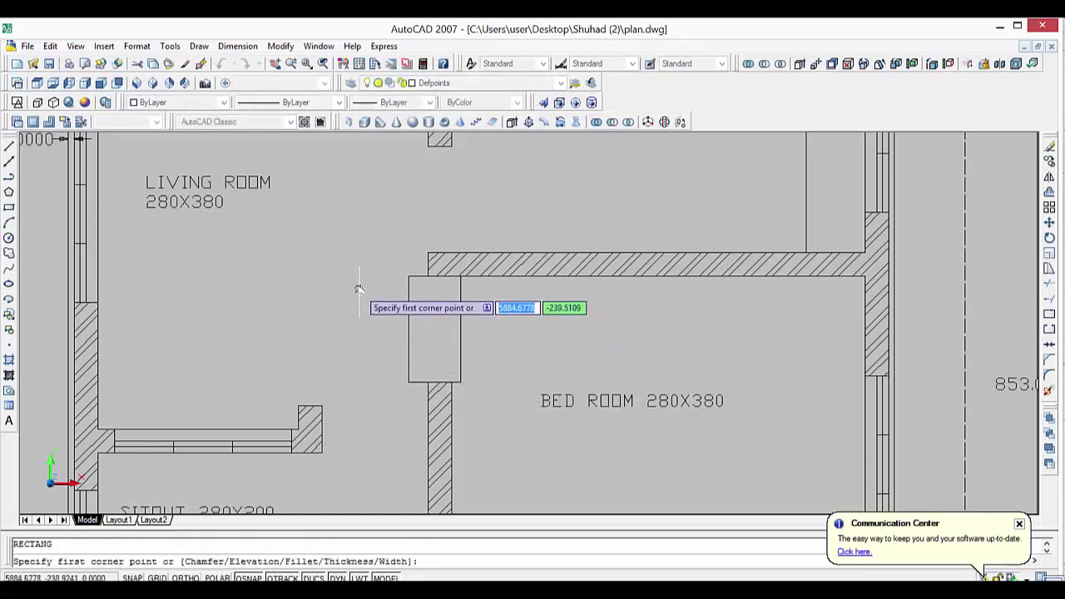
{"action": "scroll", "coordinate": [357, 287], "scroll_direction": "down", "scroll_amount": 2}
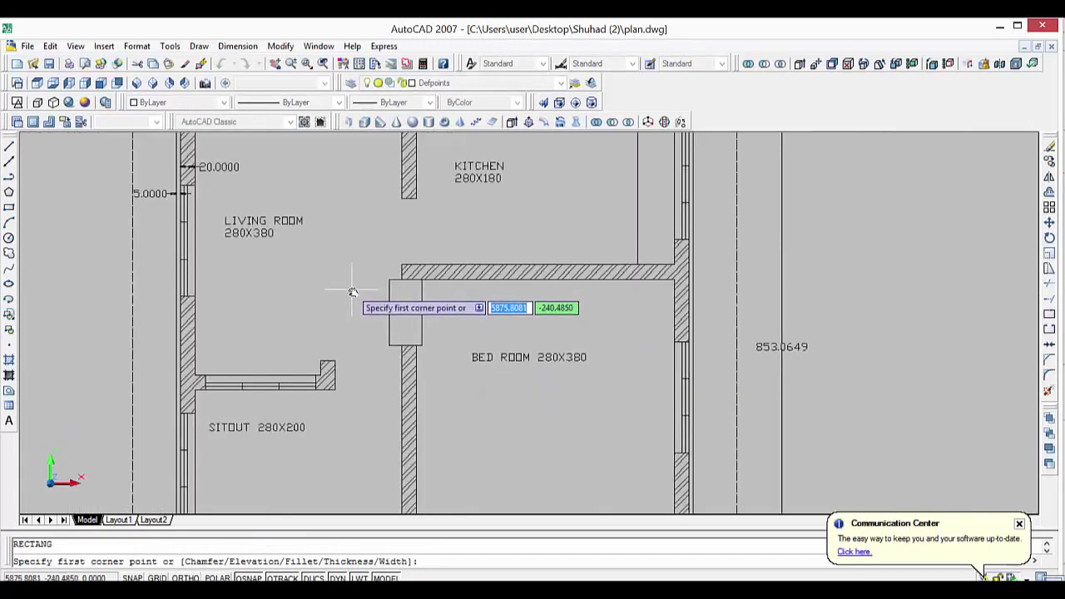
{"action": "scroll", "coordinate": [353, 292], "scroll_direction": "down", "scroll_amount": 2}
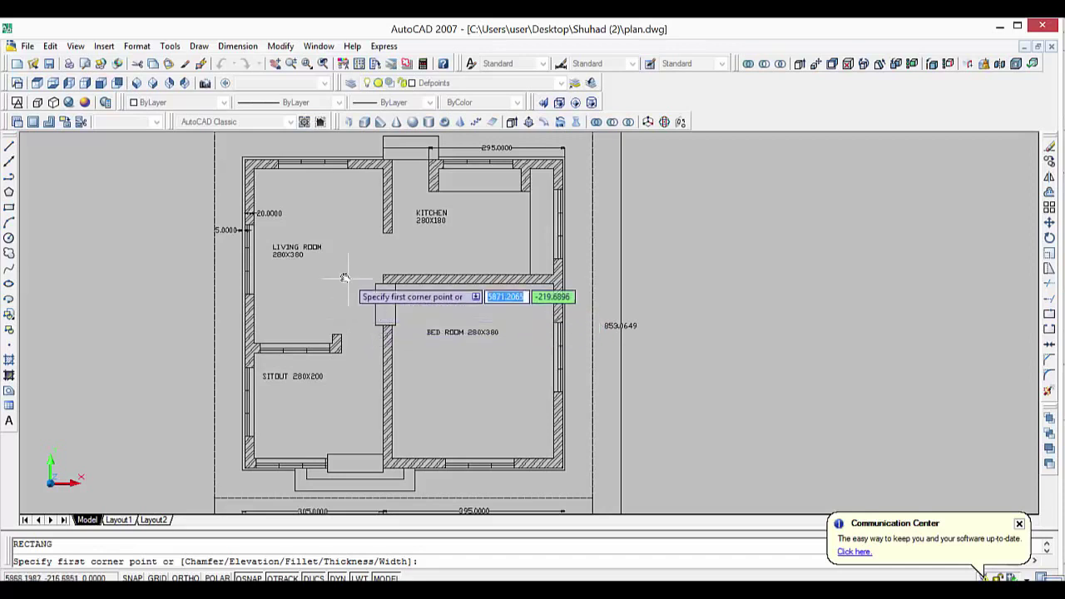
{"action": "scroll", "coordinate": [342, 277], "scroll_direction": "up", "scroll_amount": 2}
{"action": "scroll", "coordinate": [387, 244], "scroll_direction": "down", "scroll_amount": 2}
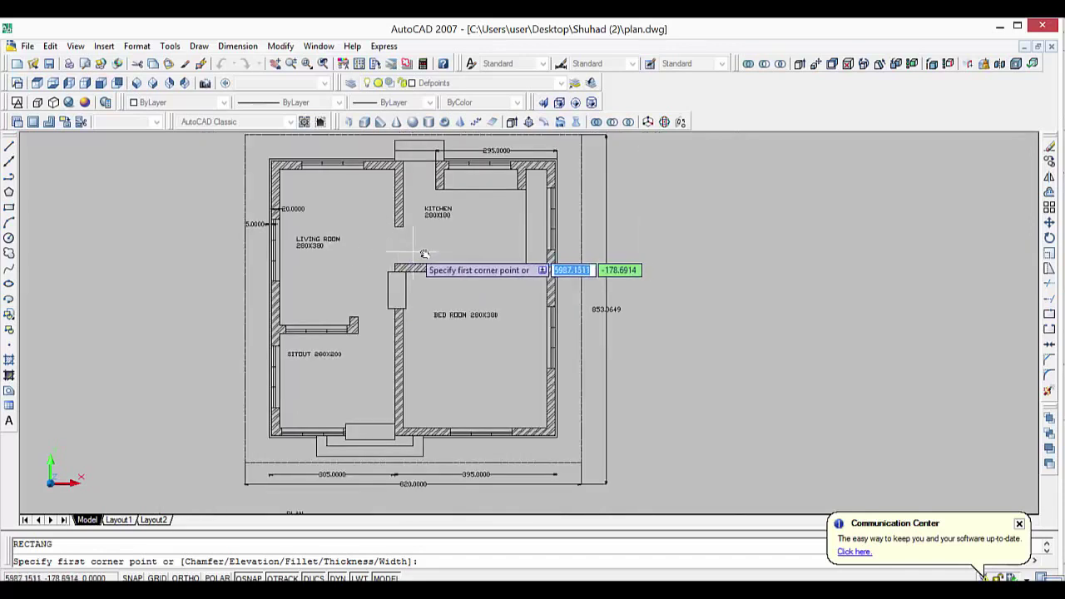
{"action": "scroll", "coordinate": [392, 297], "scroll_direction": "down", "scroll_amount": 1}
{"action": "scroll", "coordinate": [393, 297], "scroll_direction": "up", "scroll_amount": 1}
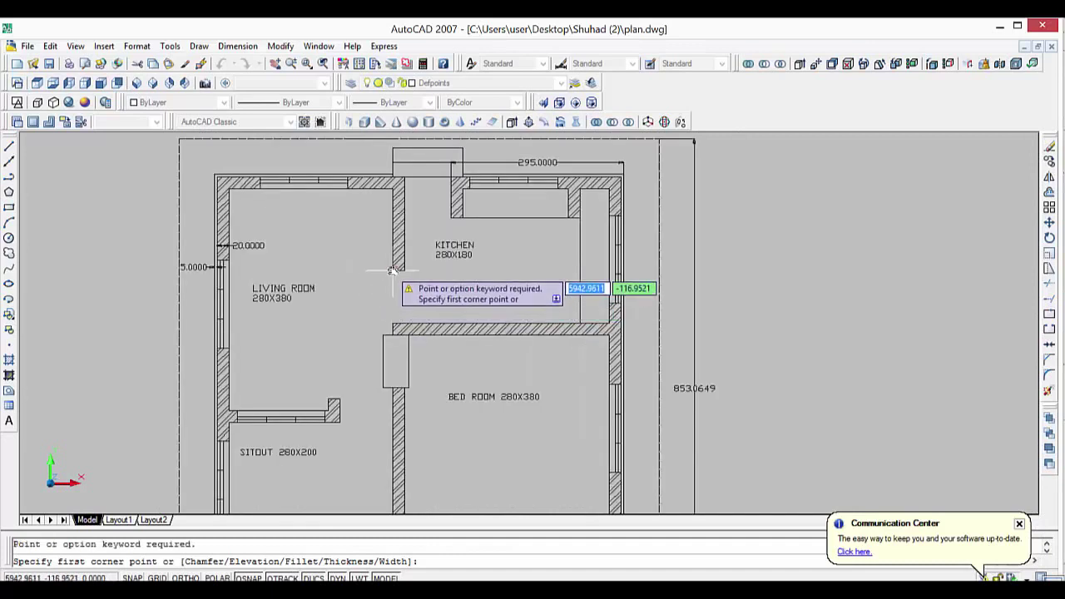
{"action": "left_click", "coordinate": [378, 271]}
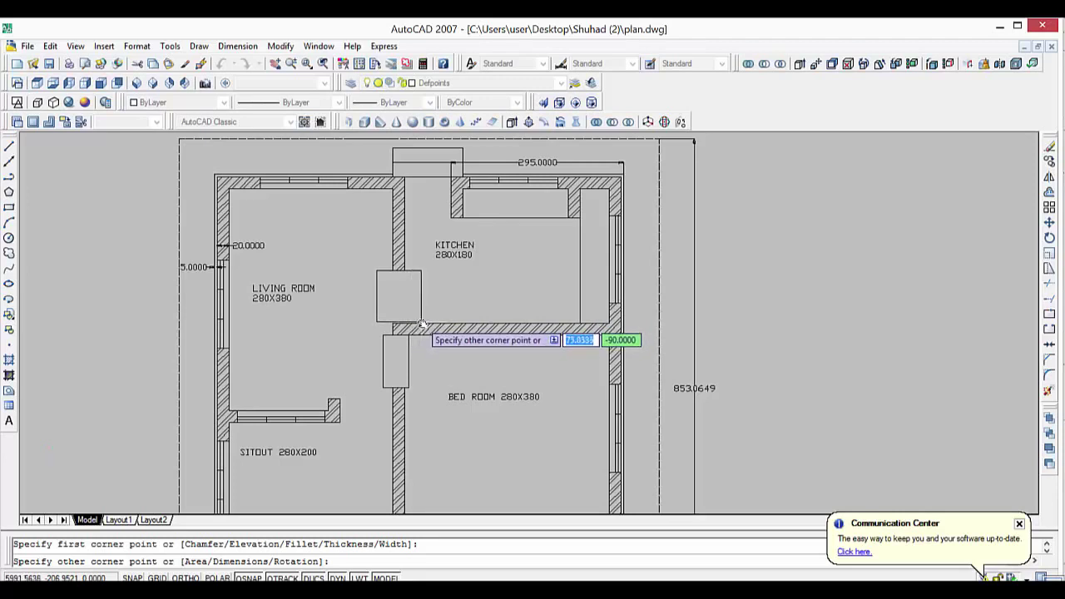
{"action": "scroll", "coordinate": [422, 323], "scroll_direction": "up", "scroll_amount": 3}
{"action": "scroll", "coordinate": [421, 323], "scroll_direction": "up", "scroll_amount": 3}
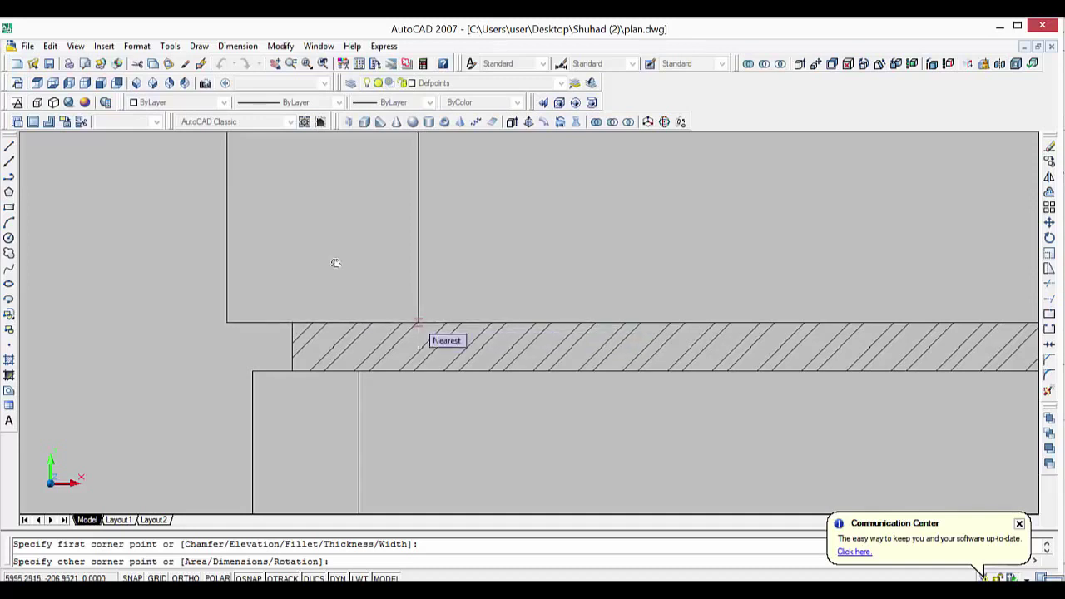
Retry the kitchen doorway rectangle from the kitchen wall corner.
{"action": "key", "text": "Escape"}
{"action": "key", "text": "Return"}
{"action": "scroll", "coordinate": [485, 245], "scroll_direction": "down", "scroll_amount": 5}
{"action": "scroll", "coordinate": [518, 228], "scroll_direction": "down", "scroll_amount": 1}
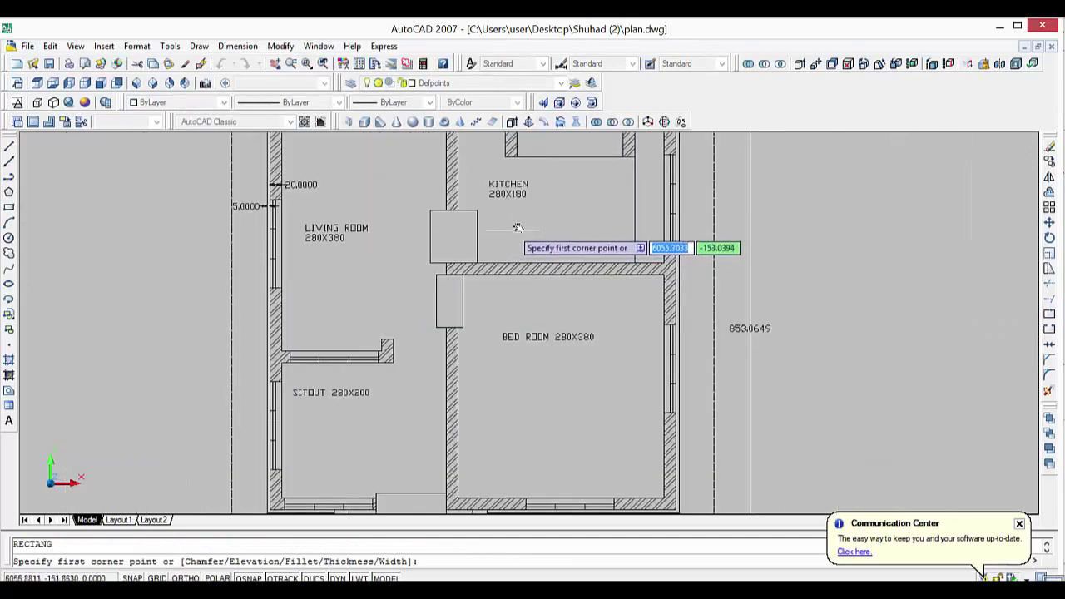
{"action": "scroll", "coordinate": [517, 227], "scroll_direction": "down", "scroll_amount": 3}
{"action": "scroll", "coordinate": [440, 297], "scroll_direction": "up", "scroll_amount": 2}
{"action": "scroll", "coordinate": [440, 297], "scroll_direction": "up", "scroll_amount": 2}
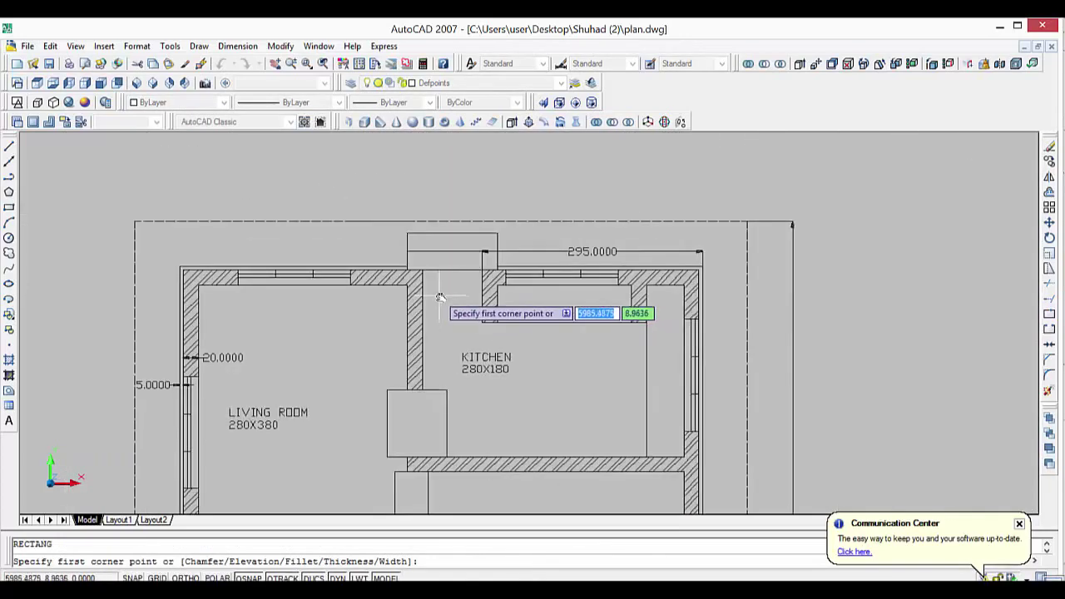
{"action": "scroll", "coordinate": [440, 297], "scroll_direction": "up", "scroll_amount": 1}
{"action": "scroll", "coordinate": [449, 295], "scroll_direction": "up", "scroll_amount": 1}
{"action": "scroll", "coordinate": [416, 258], "scroll_direction": "up", "scroll_amount": 1}
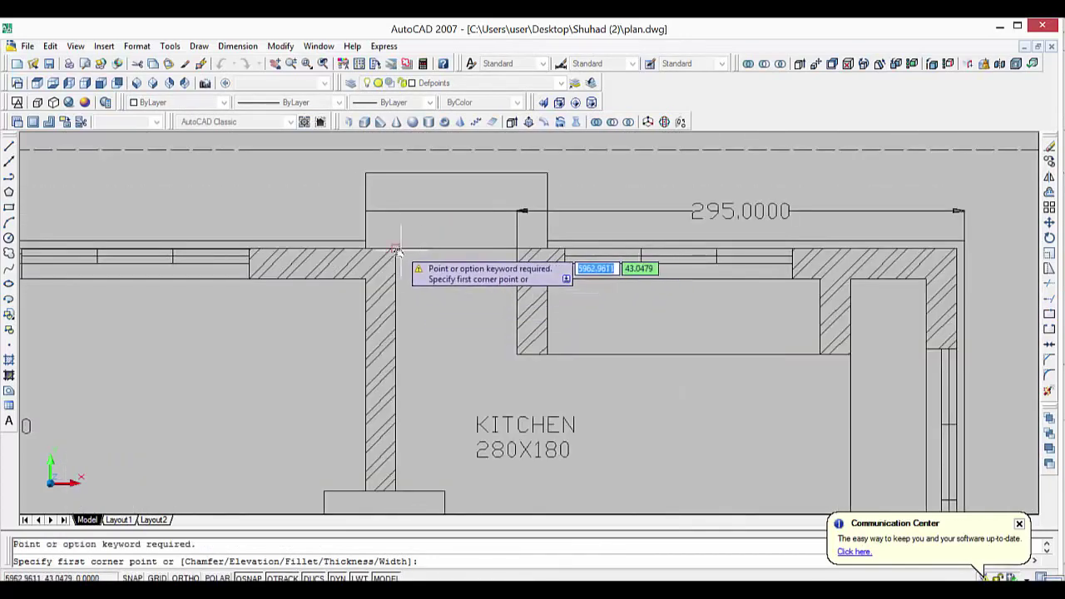
{"action": "left_click", "coordinate": [395, 248]}
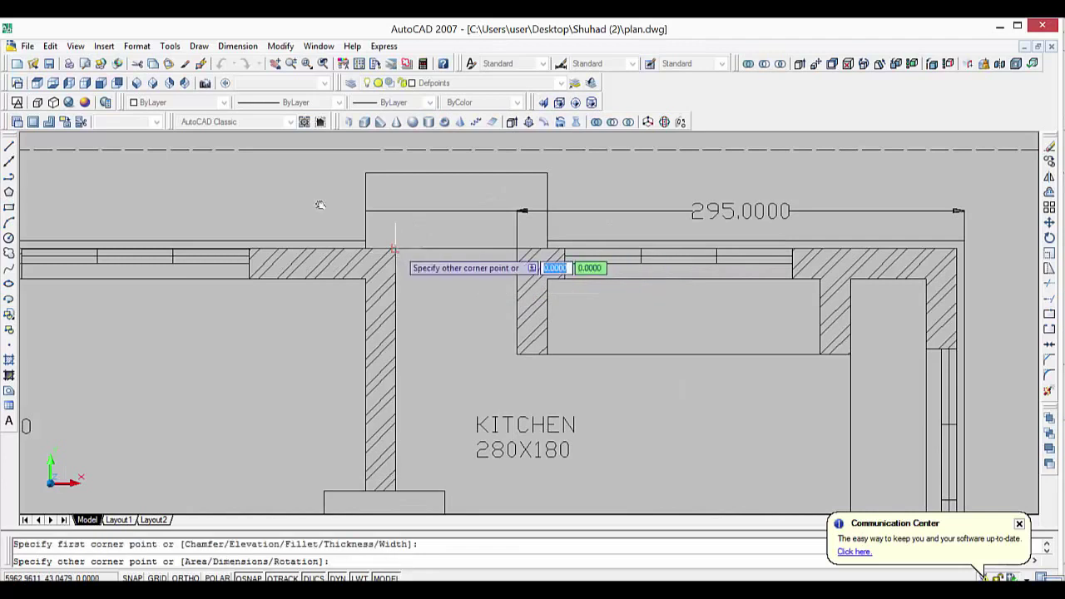
{"action": "key", "text": "Escape"}
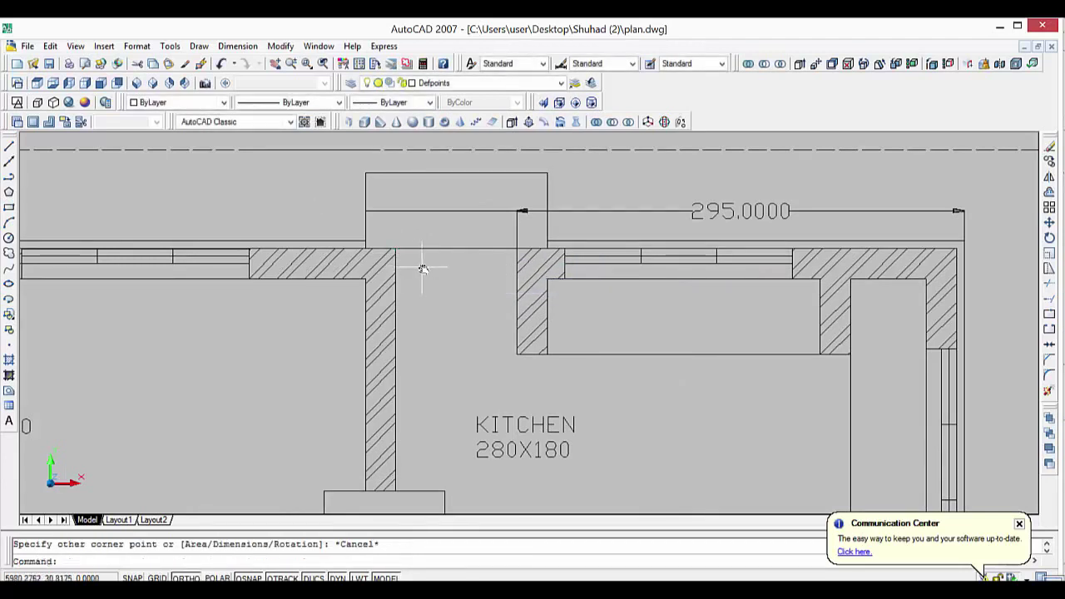
{"action": "key", "text": "Return"}
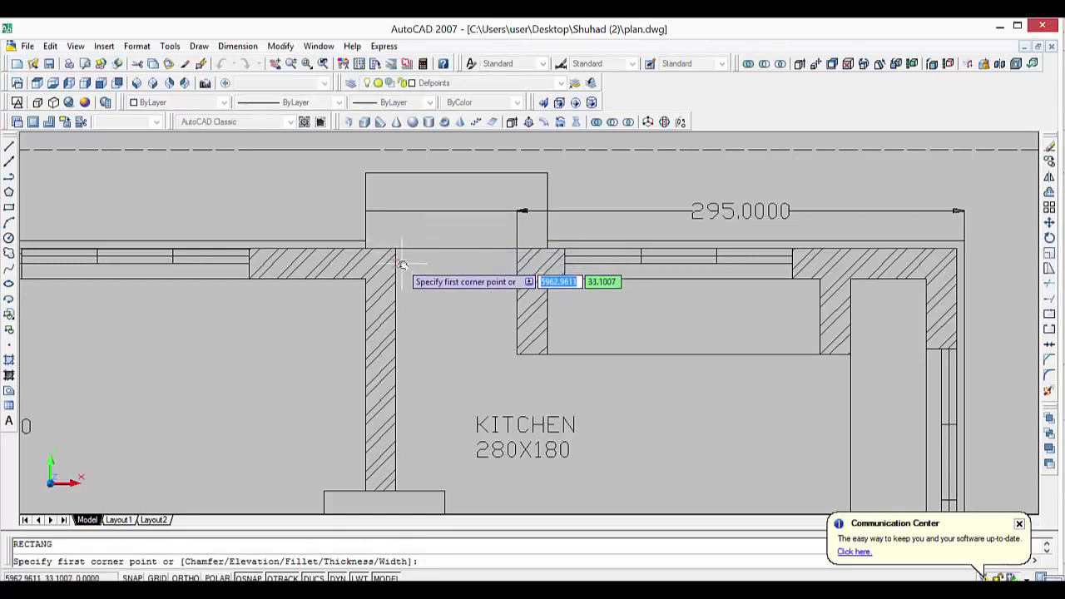
{"action": "scroll", "coordinate": [401, 264], "scroll_direction": "up", "scroll_amount": 3}
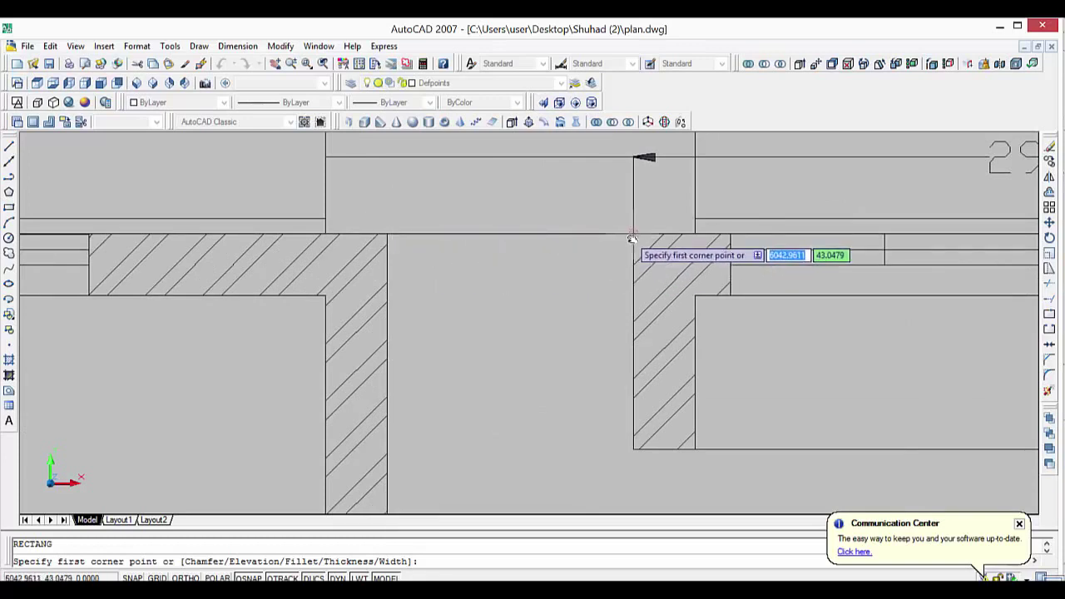
{"action": "scroll", "coordinate": [632, 244], "scroll_direction": "up", "scroll_amount": 2}
{"action": "scroll", "coordinate": [632, 244], "scroll_direction": "up", "scroll_amount": 1}
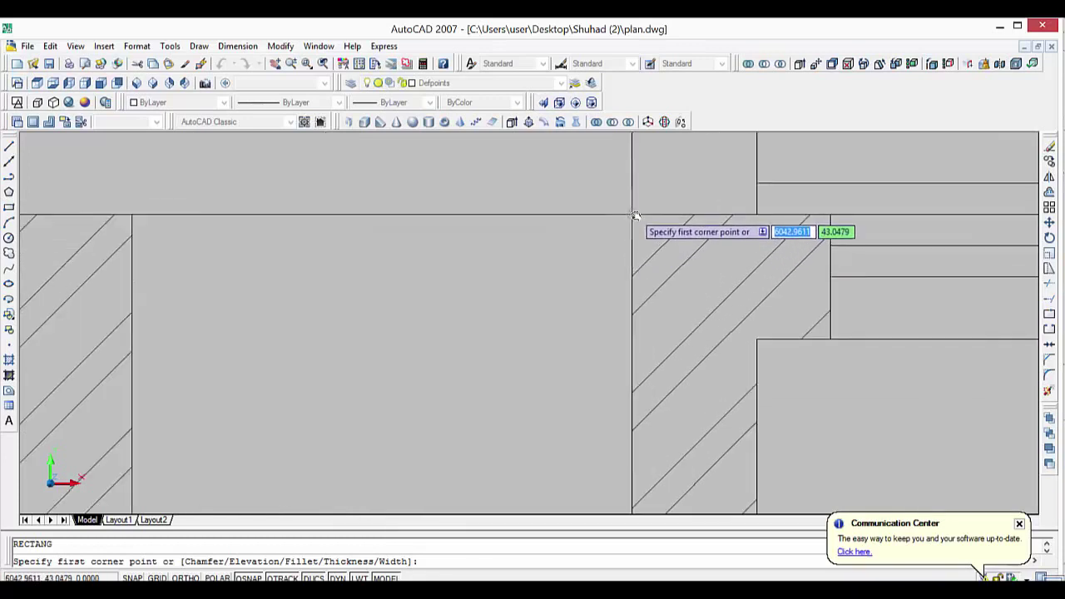
{"action": "scroll", "coordinate": [549, 266], "scroll_direction": "down", "scroll_amount": 3}
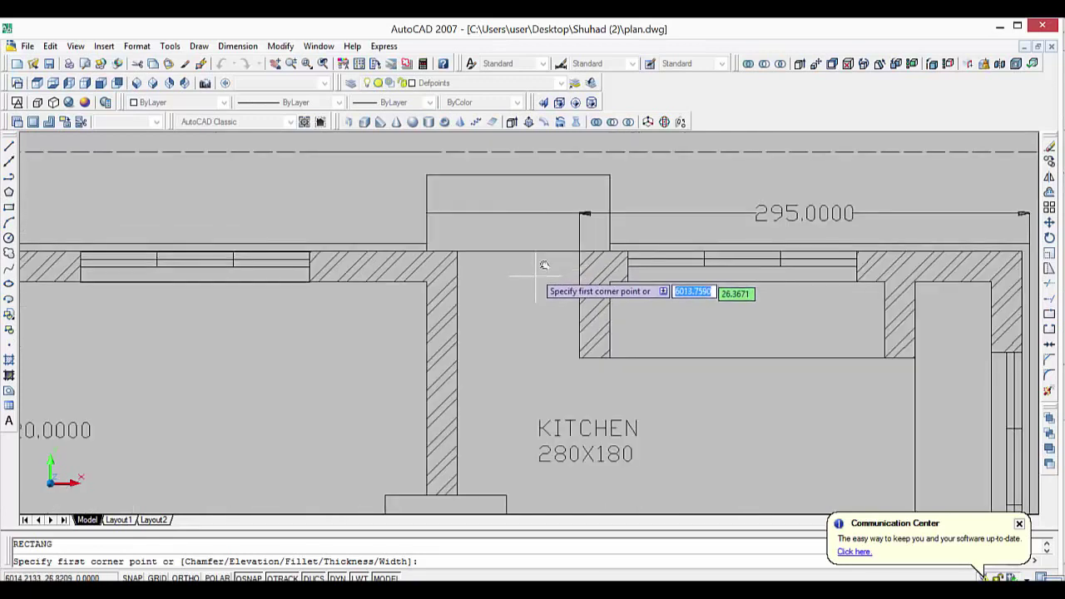
Cancel the pending rectangle and delete the 295.0000 dimension.
{"action": "key", "text": "Escape"}
{"action": "left_click", "coordinate": [633, 214]}
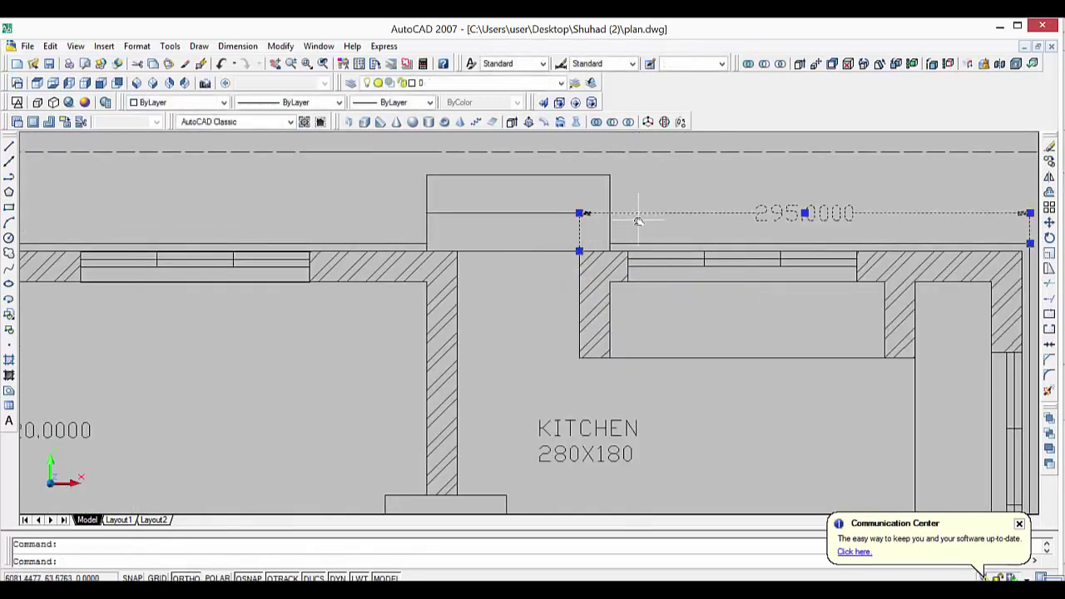
{"action": "key", "text": "Delete"}
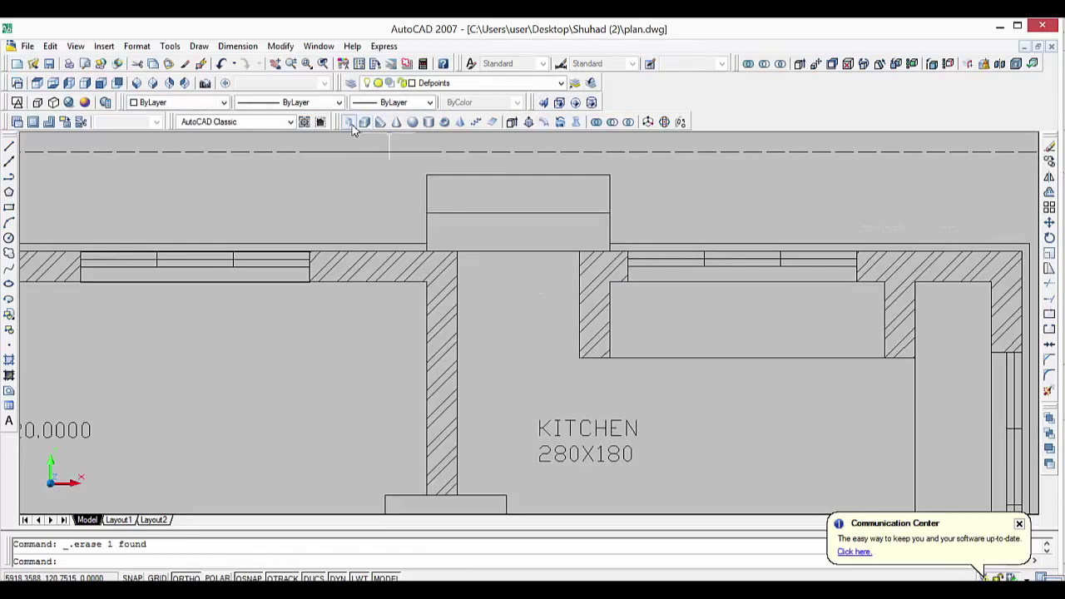
Draw a rectangle filling the gap in the kitchen's top wall.
{"action": "left_click", "coordinate": [9, 207]}
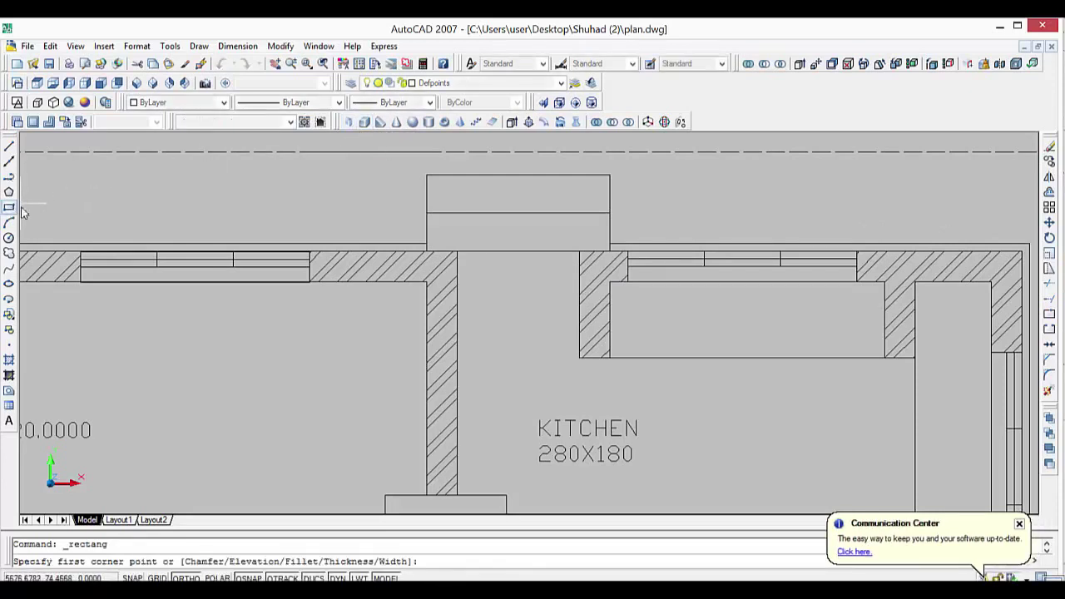
{"action": "left_click", "coordinate": [581, 239]}
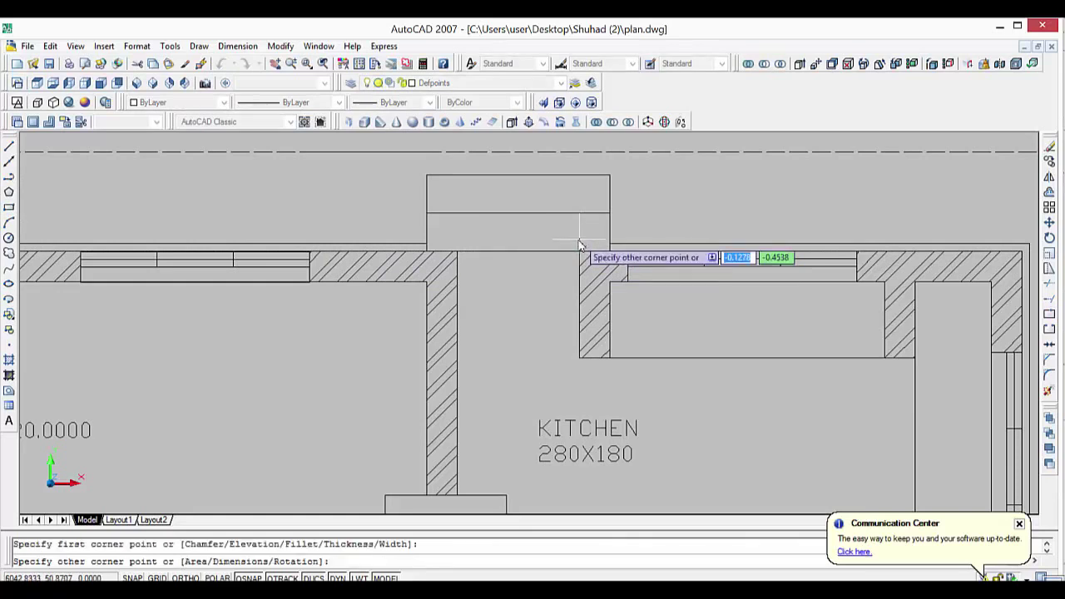
{"action": "left_click", "coordinate": [456, 280]}
{"action": "scroll", "coordinate": [489, 289], "scroll_direction": "down", "scroll_amount": 3}
{"action": "scroll", "coordinate": [524, 374], "scroll_direction": "down", "scroll_amount": 2}
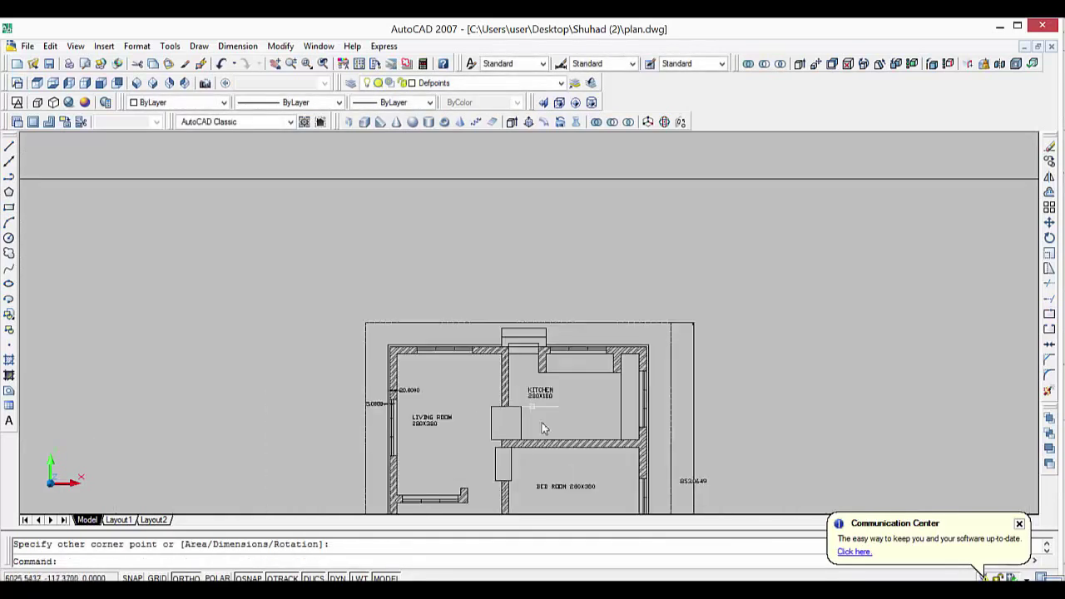
Start POLYSOLID with height 210 and width 50.
{"action": "mouse_move", "coordinate": [548, 431]}
{"action": "middle_mouse_down"}
{"action": "mouse_move", "coordinate": [545, 408]}
{"action": "mouse_move", "coordinate": [464, 364]}
{"action": "middle_mouse_up"}
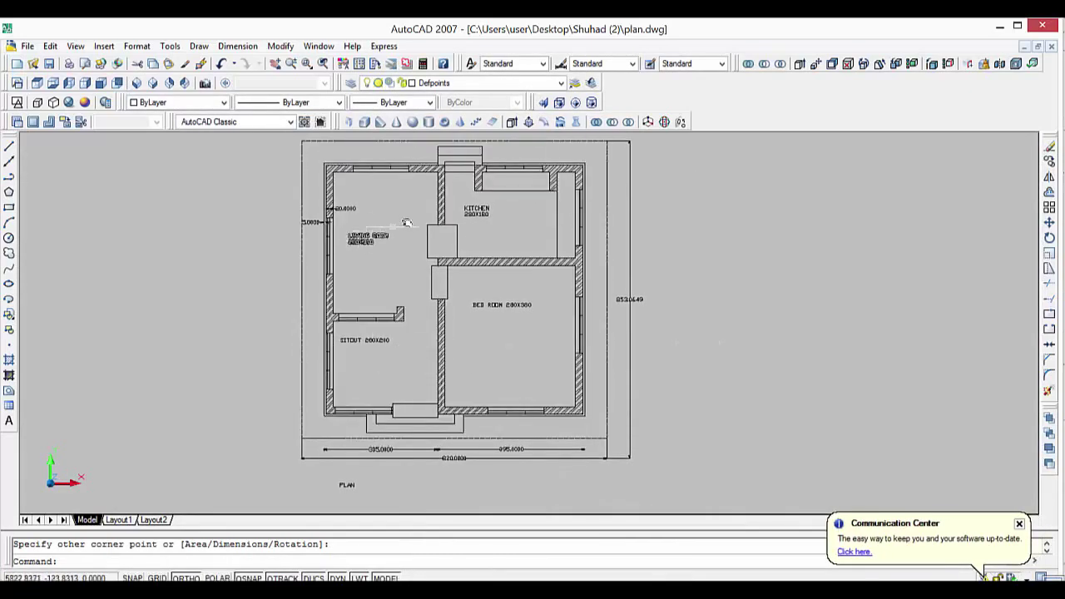
{"action": "left_click", "coordinate": [351, 123]}
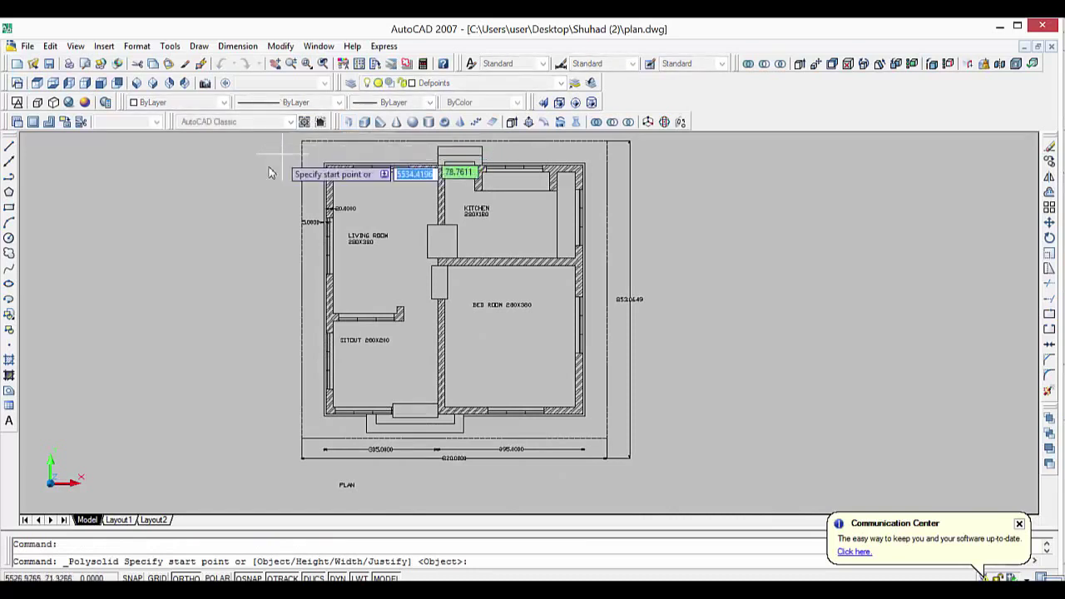
{"action": "right_click", "coordinate": [226, 201]}
{"action": "left_click", "coordinate": [264, 282]}
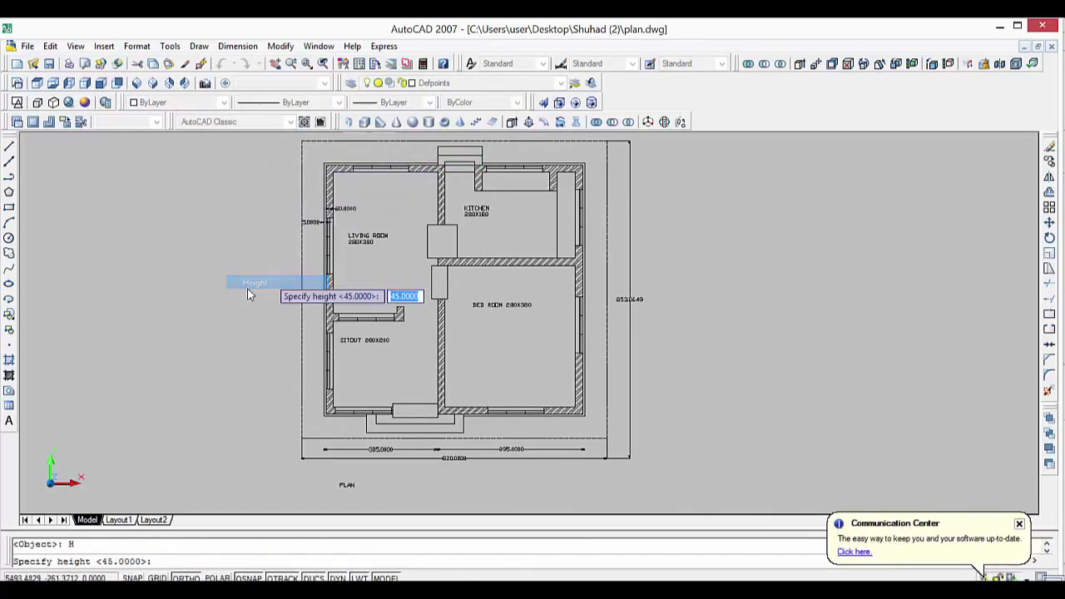
{"action": "type", "text": "210"}
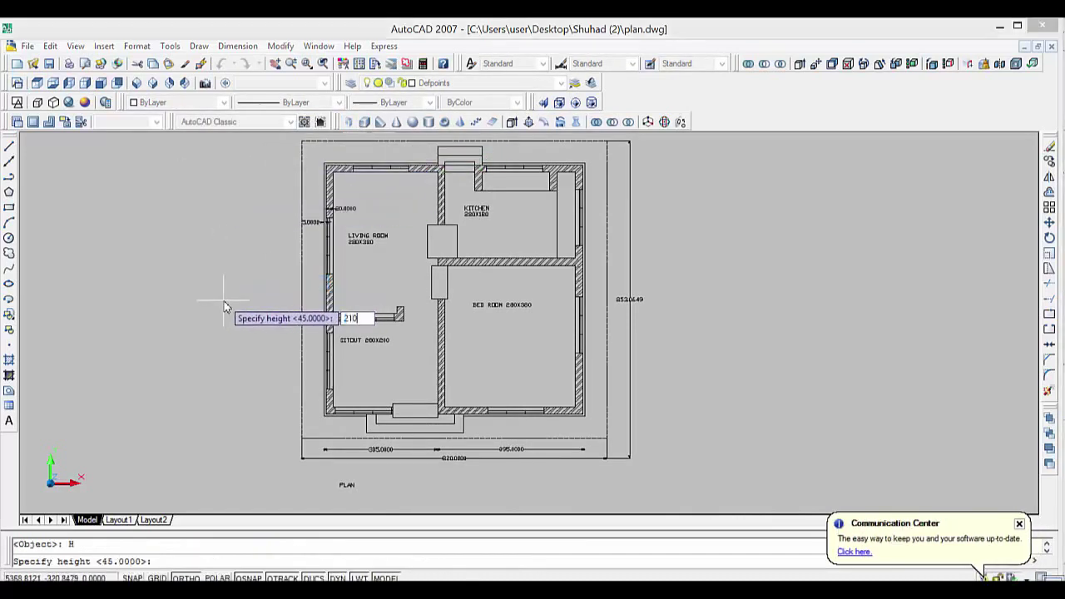
{"action": "key", "text": "Return"}
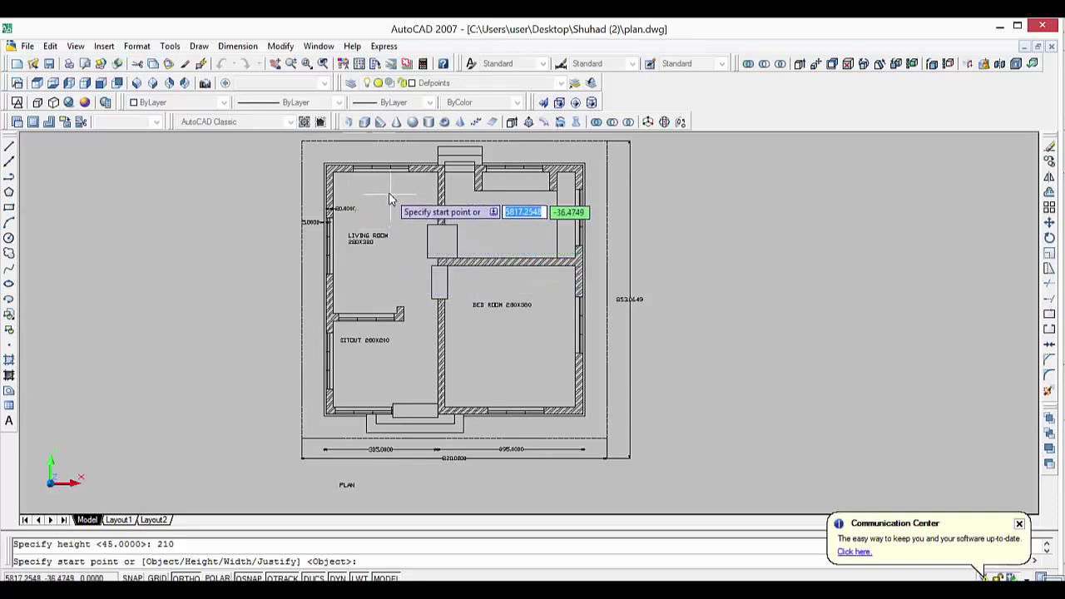
{"action": "right_click", "coordinate": [238, 192]}
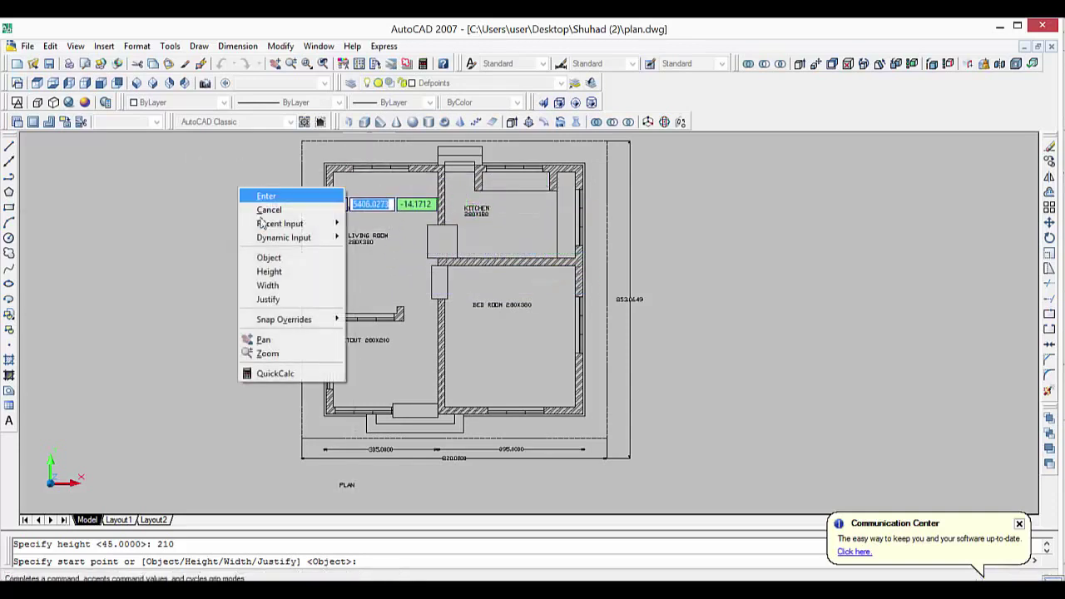
{"action": "left_click", "coordinate": [250, 285]}
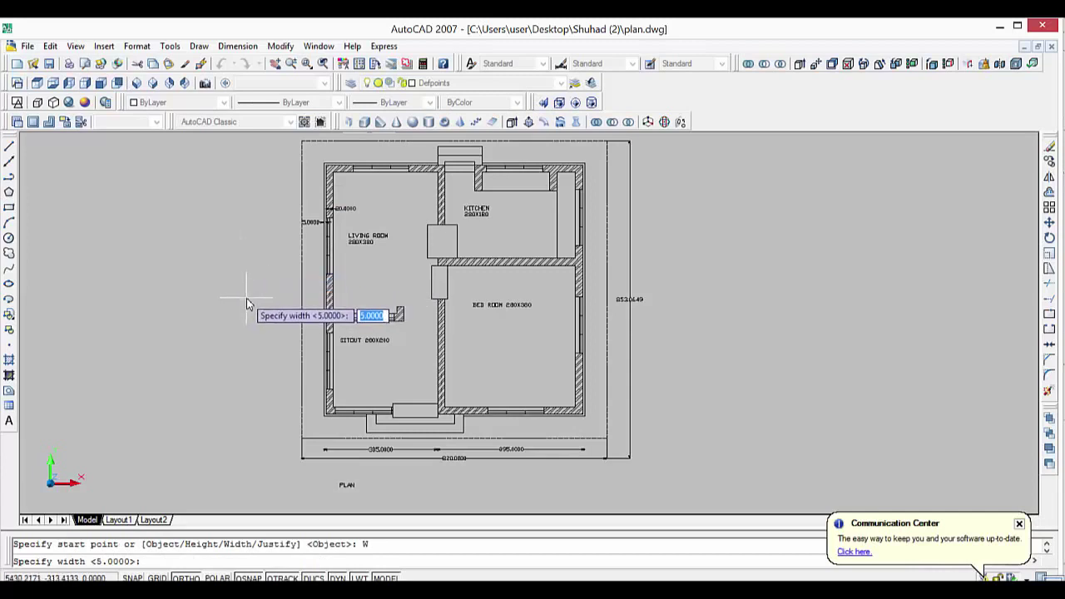
{"action": "type", "text": "50"}
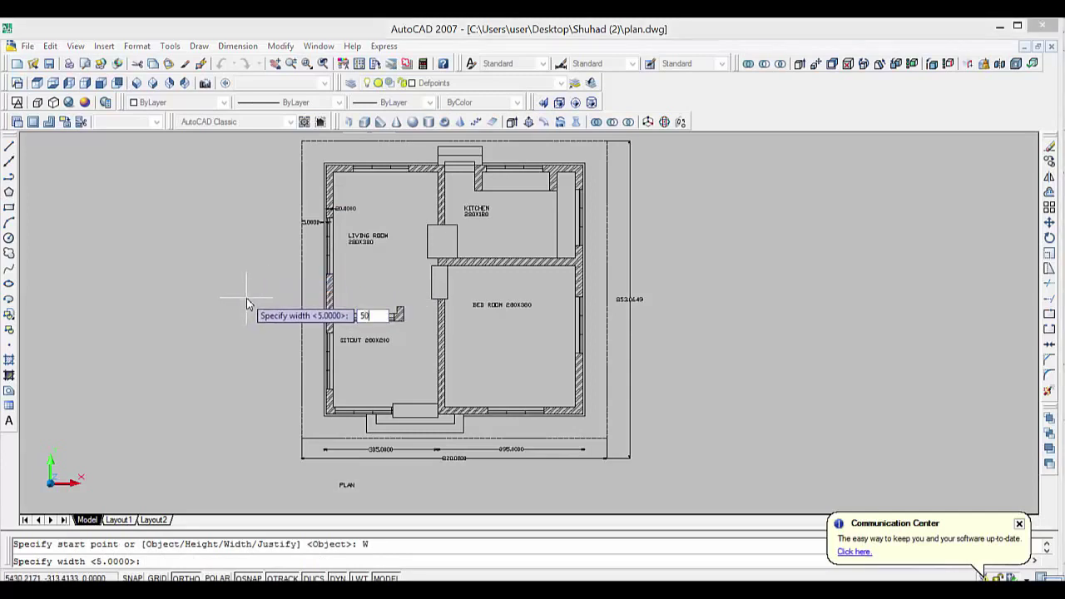
{"action": "key", "text": "Return"}
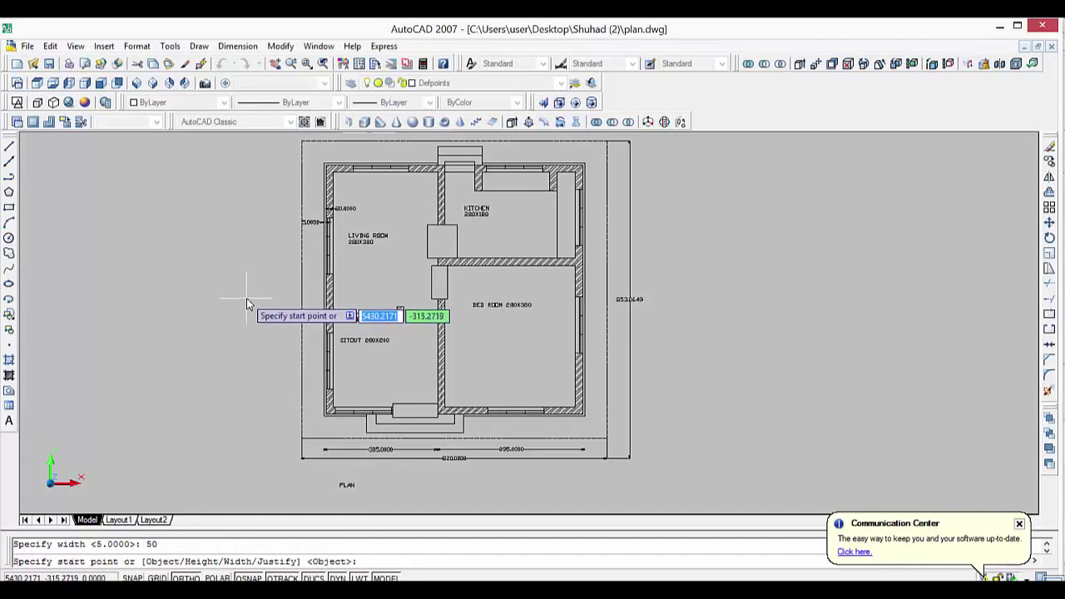
{"action": "scroll", "coordinate": [436, 242], "scroll_direction": "up", "scroll_amount": 2}
Cancel the misaligned polysolid and restart POLYSOLID with Justify set to Center.
{"action": "scroll", "coordinate": [436, 242], "scroll_direction": "up", "scroll_amount": 2}
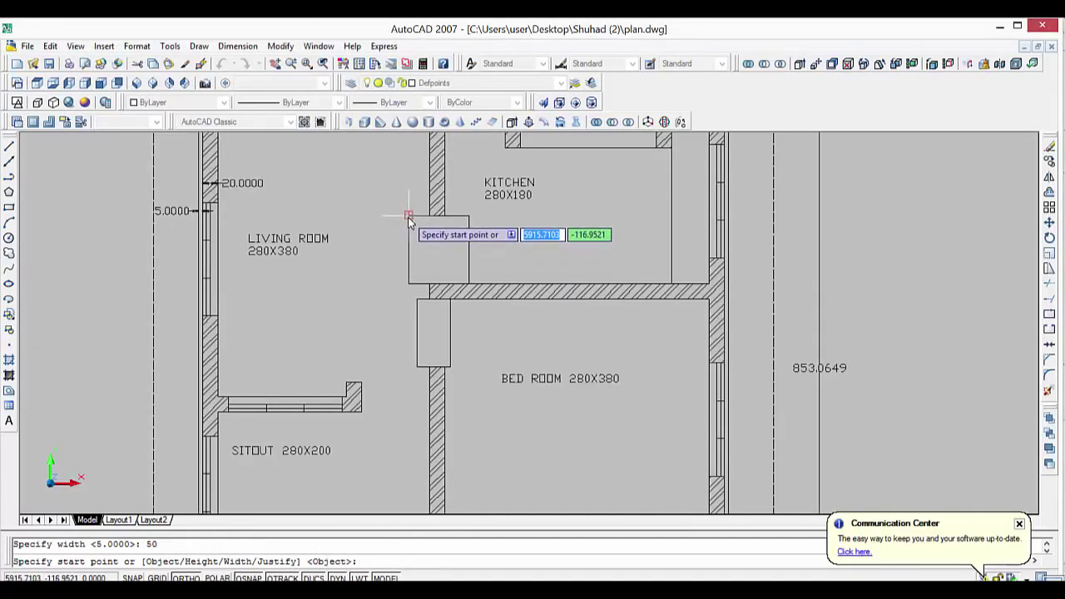
{"action": "left_click", "coordinate": [408, 218]}
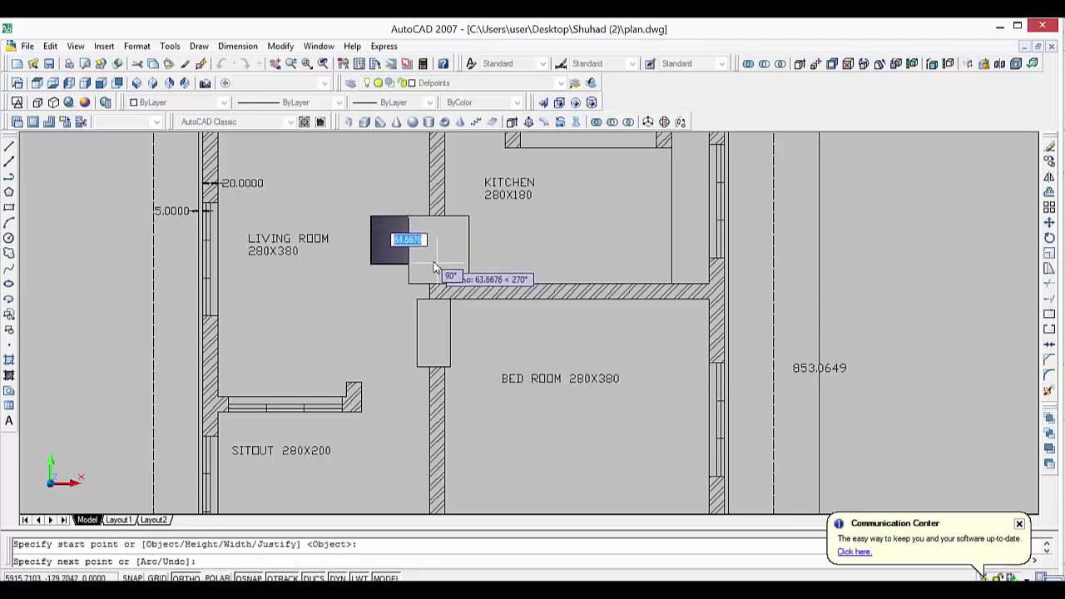
{"action": "key", "text": "Escape"}
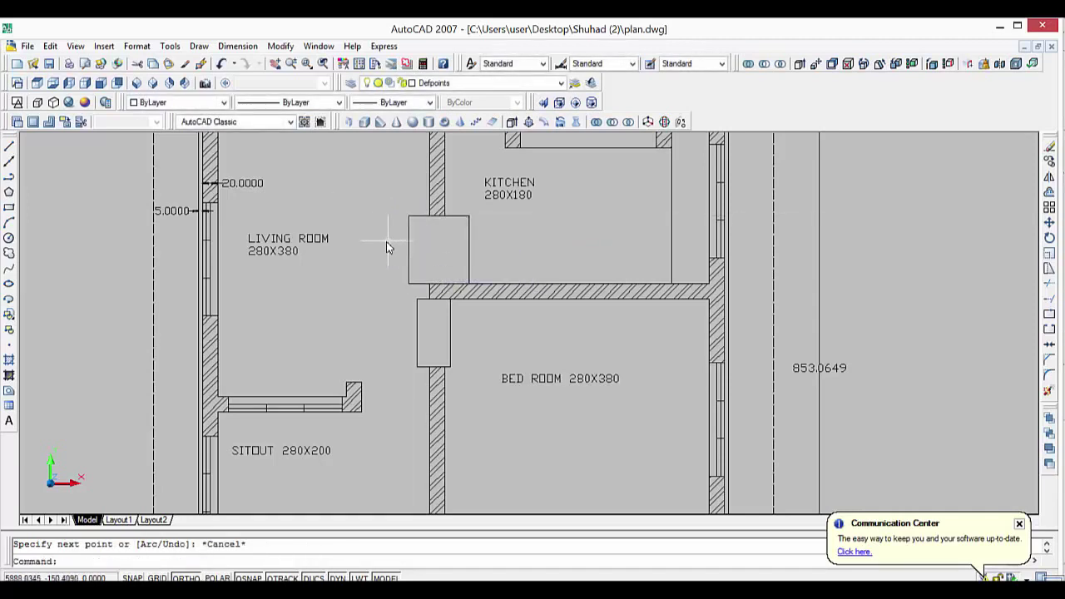
{"action": "left_click", "coordinate": [348, 121]}
{"action": "right_click", "coordinate": [347, 209]}
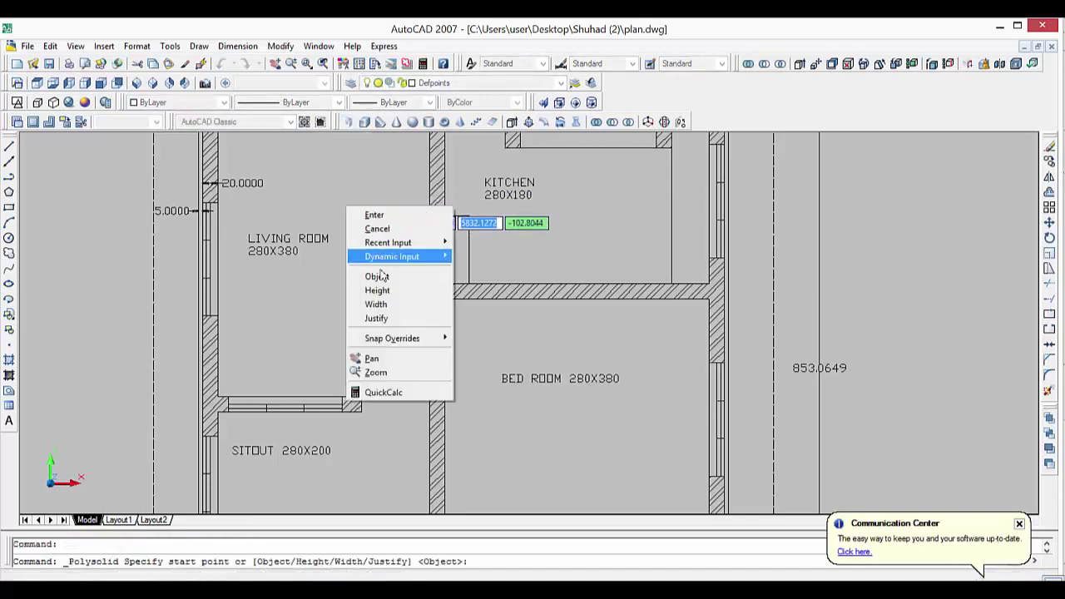
{"action": "left_click", "coordinate": [376, 318]}
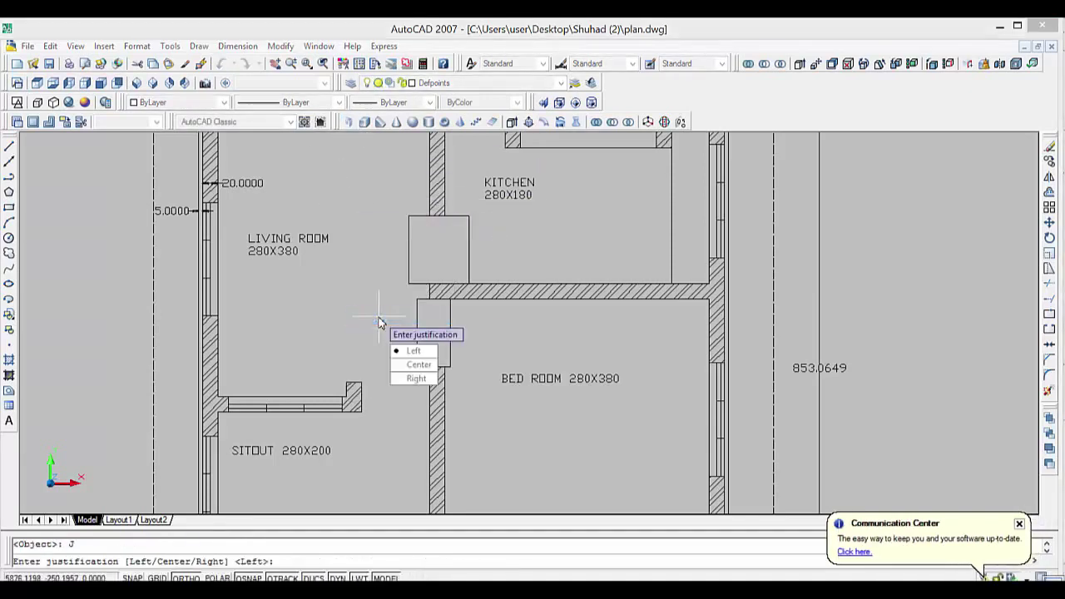
{"action": "left_click", "coordinate": [420, 366]}
Fill the kitchen doorway with a 210-high polysolid from its top to its bottom.
{"action": "left_click", "coordinate": [435, 218]}
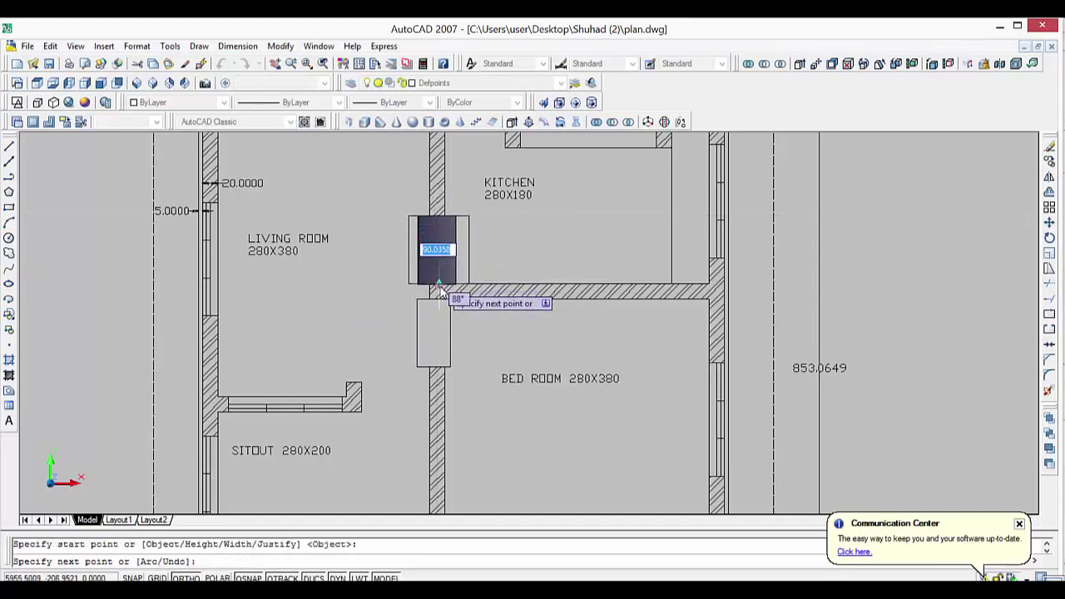
{"action": "scroll", "coordinate": [438, 286], "scroll_direction": "up", "scroll_amount": 1}
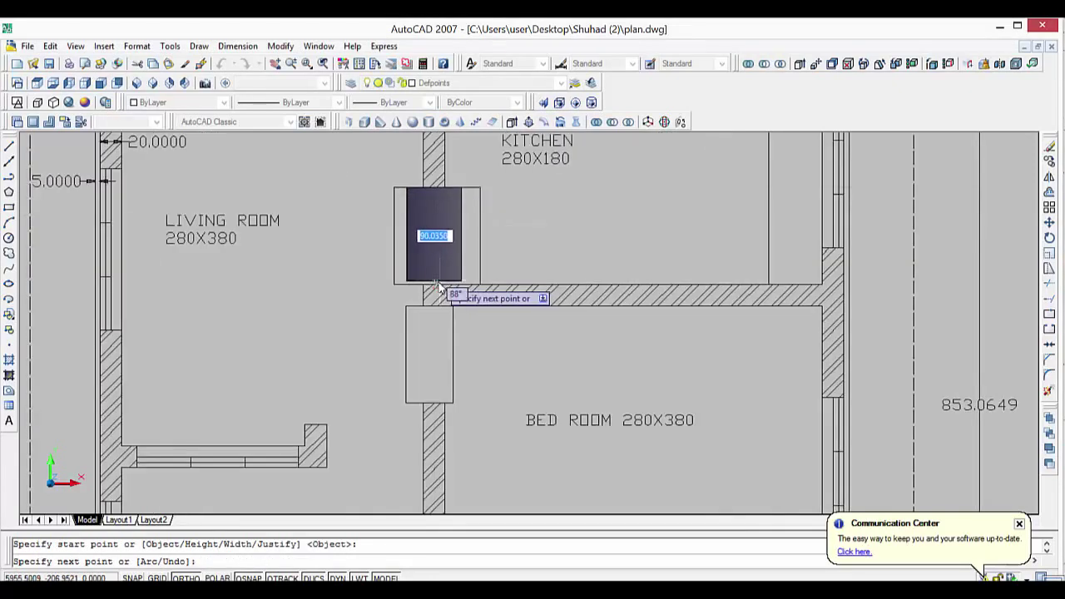
{"action": "left_click", "coordinate": [436, 284]}
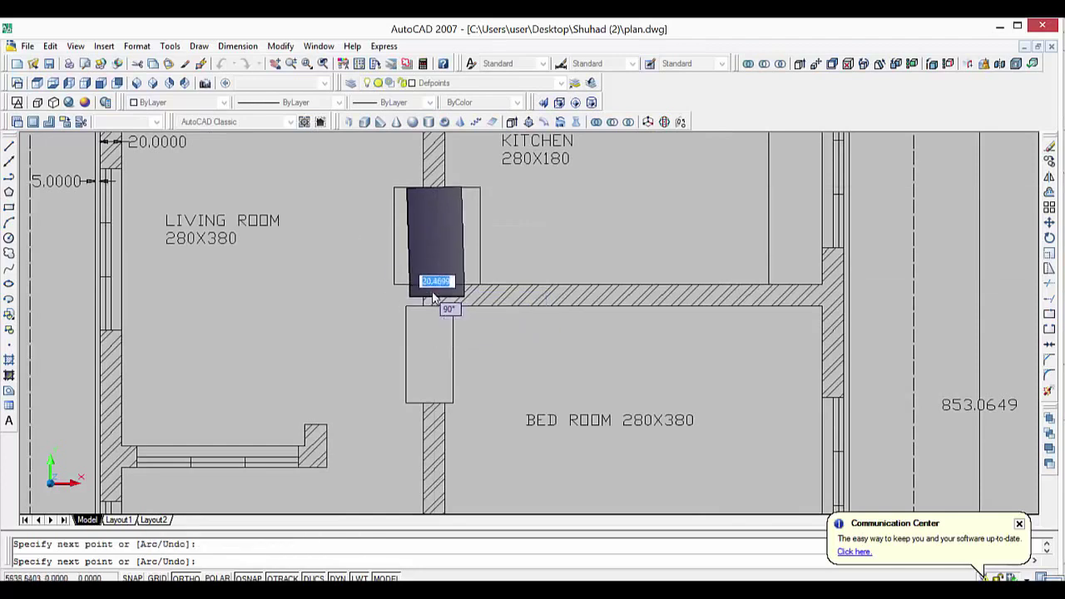
{"action": "key", "text": "ctrl+z"}
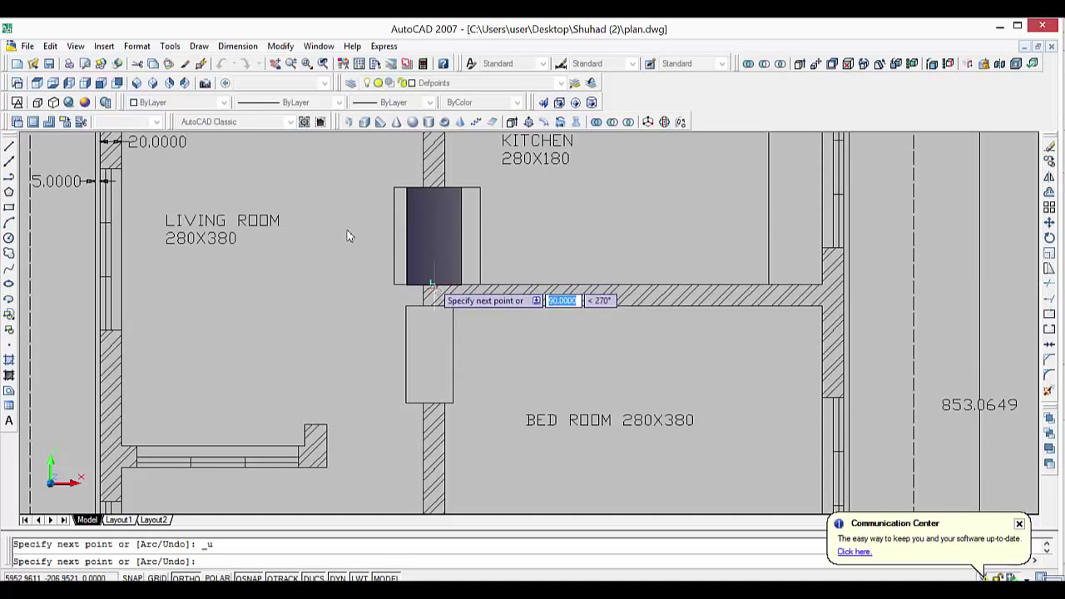
{"action": "left_click", "coordinate": [434, 284]}
{"action": "key", "text": "Return"}
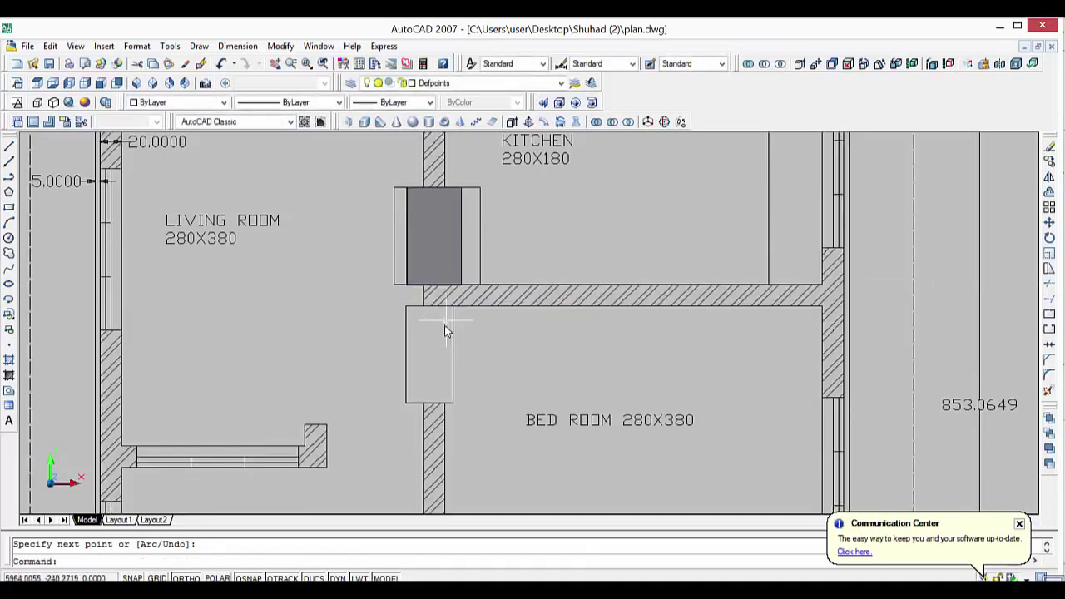
Draw another door-height polysolid across the bedroom doorway.
{"action": "key", "text": "Return"}
{"action": "scroll", "coordinate": [421, 354], "scroll_direction": "up", "scroll_amount": 1}
{"action": "scroll", "coordinate": [423, 348], "scroll_direction": "up", "scroll_amount": 1}
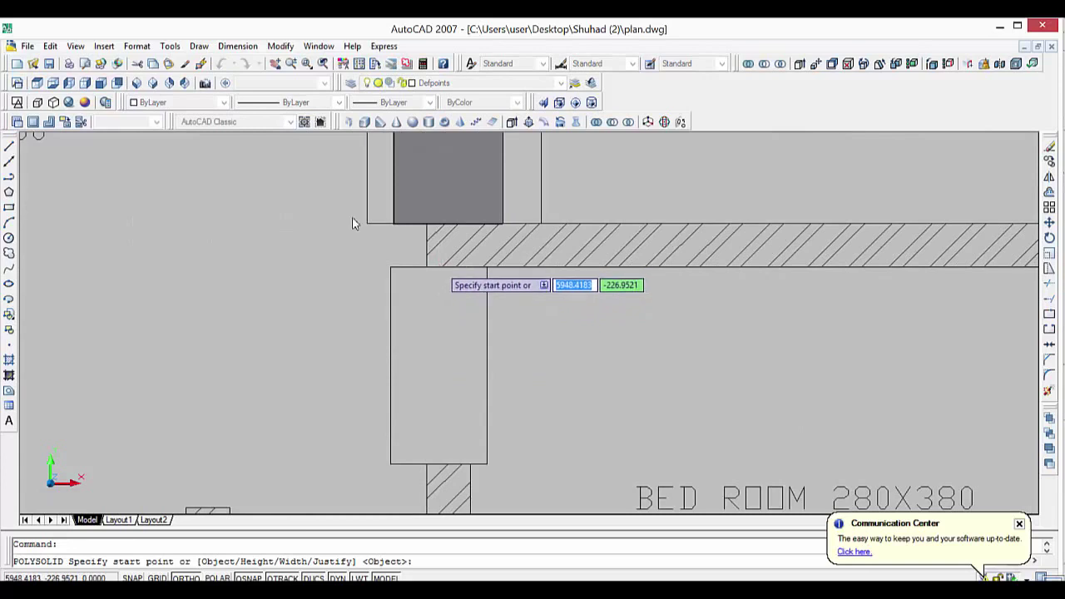
{"action": "left_click", "coordinate": [437, 267]}
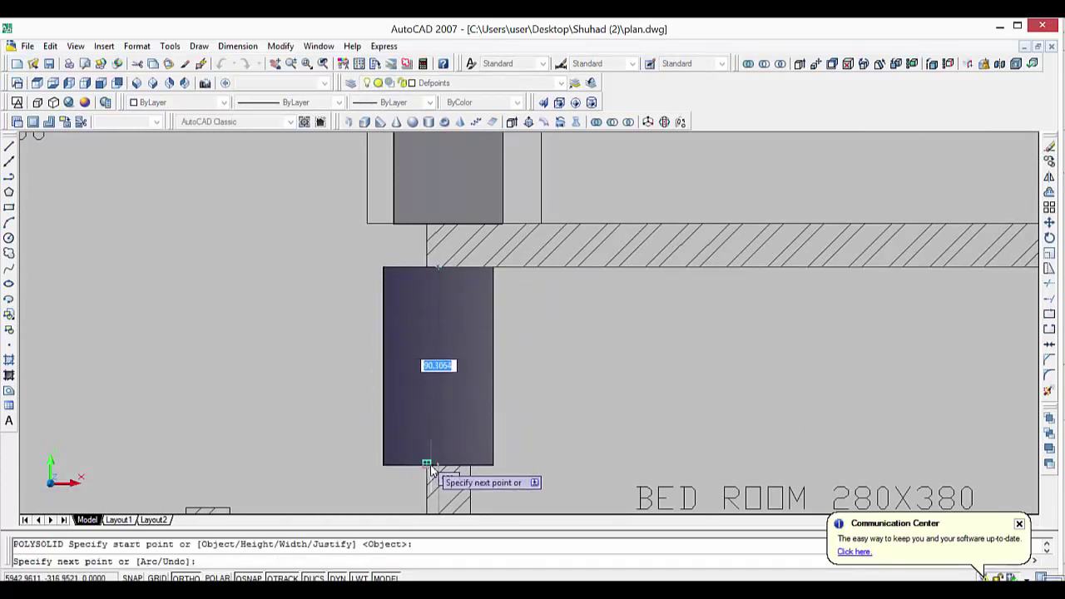
{"action": "left_click", "coordinate": [436, 465]}
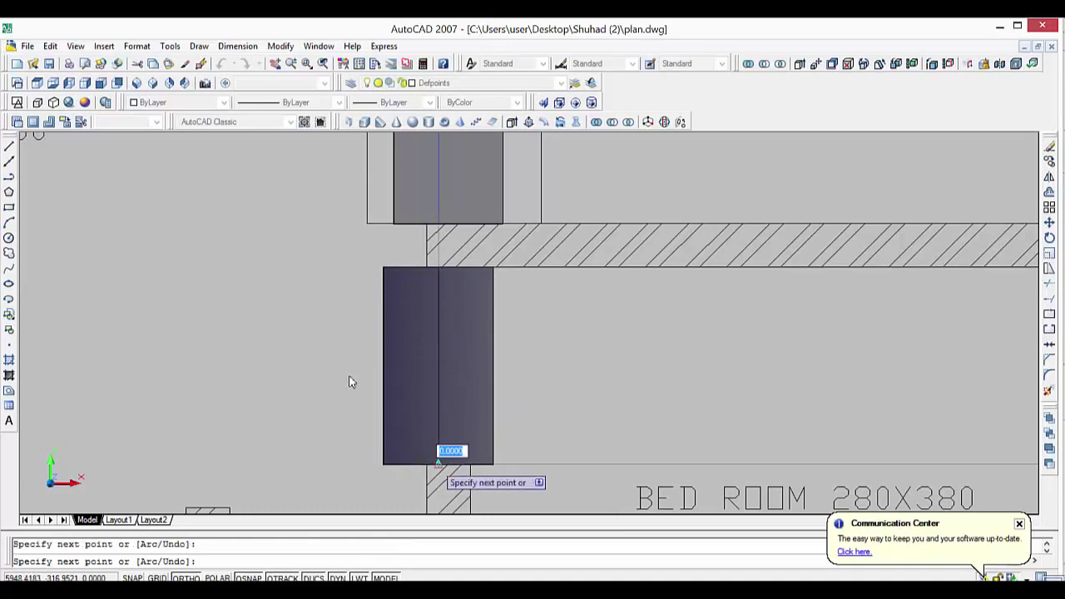
{"action": "key", "text": "Return"}
{"action": "scroll", "coordinate": [549, 445], "scroll_direction": "down", "scroll_amount": 3}
{"action": "scroll", "coordinate": [584, 450], "scroll_direction": "down", "scroll_amount": 2}
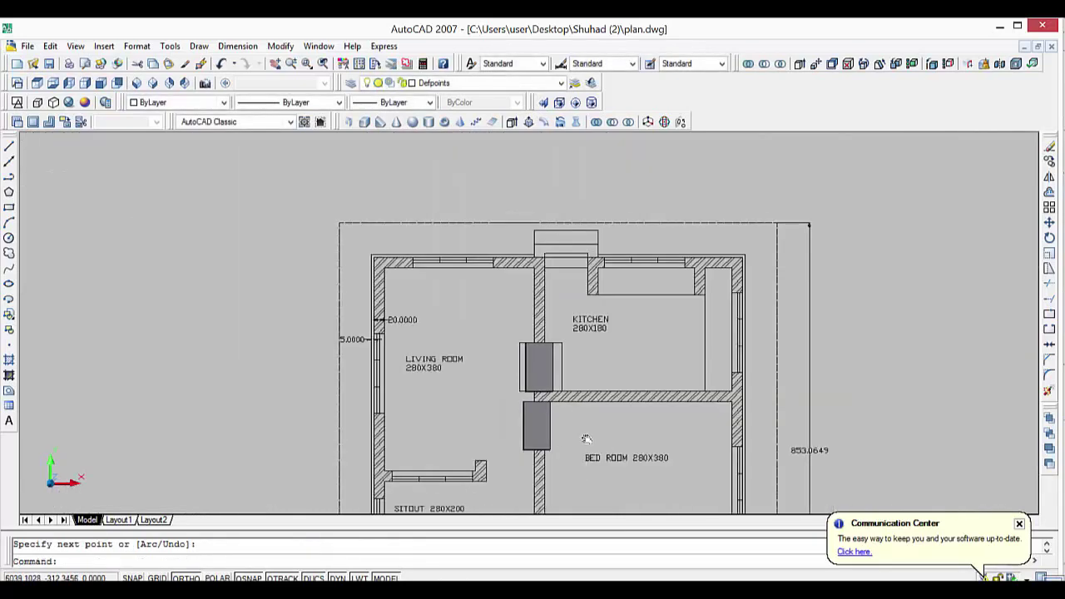
Fill the top-wall opening above the kitchen with a door polysolid edge to edge.
{"action": "scroll", "coordinate": [553, 316], "scroll_direction": "up", "scroll_amount": 4}
{"action": "scroll", "coordinate": [559, 328], "scroll_direction": "up", "scroll_amount": 4}
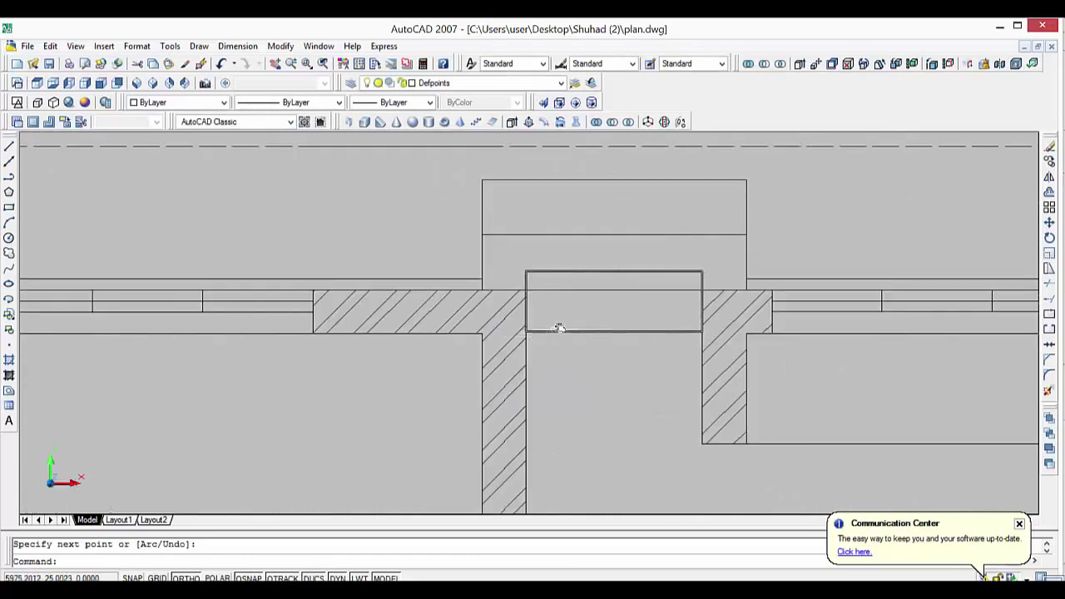
{"action": "key", "text": "Return"}
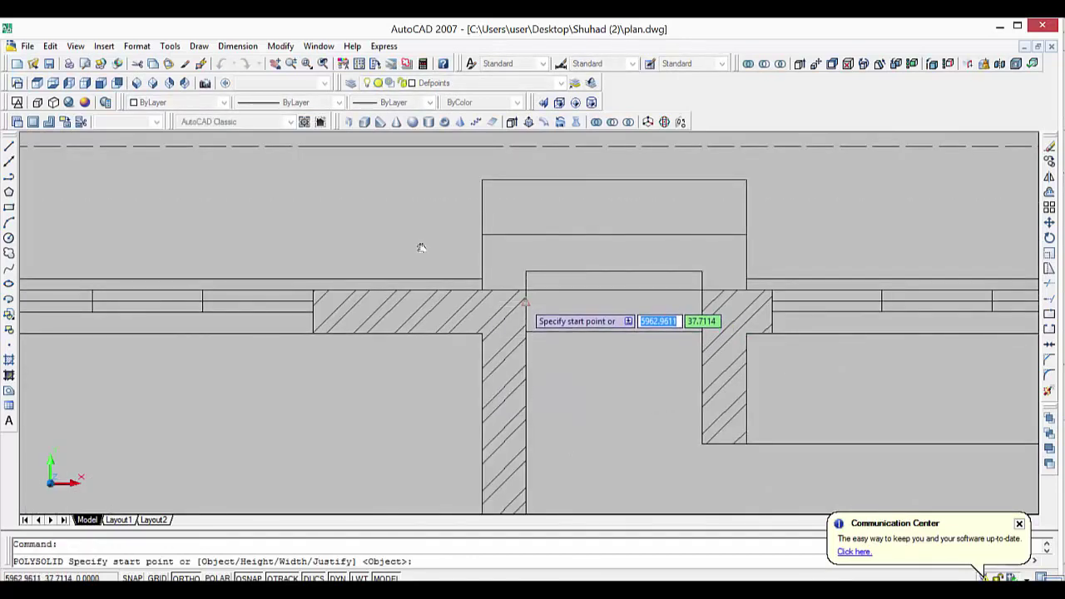
{"action": "left_click", "coordinate": [525, 302]}
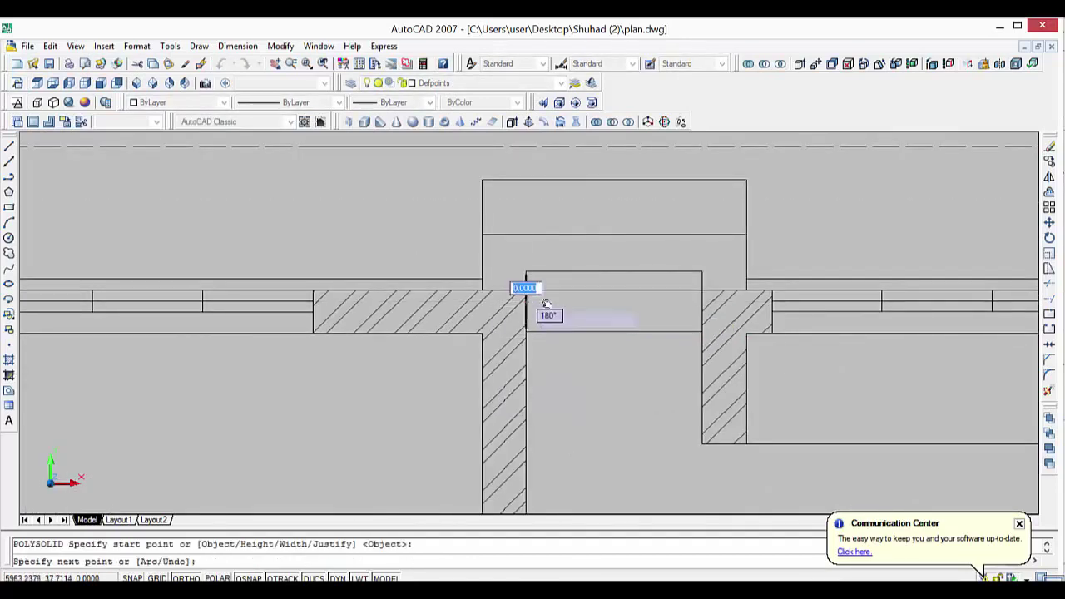
{"action": "left_click", "coordinate": [701, 302]}
{"action": "key", "text": "Return"}
Fill the 120-wide front doorway in the bottom wall with a door polysolid.
{"action": "scroll", "coordinate": [630, 369], "scroll_direction": "down", "scroll_amount": 2}
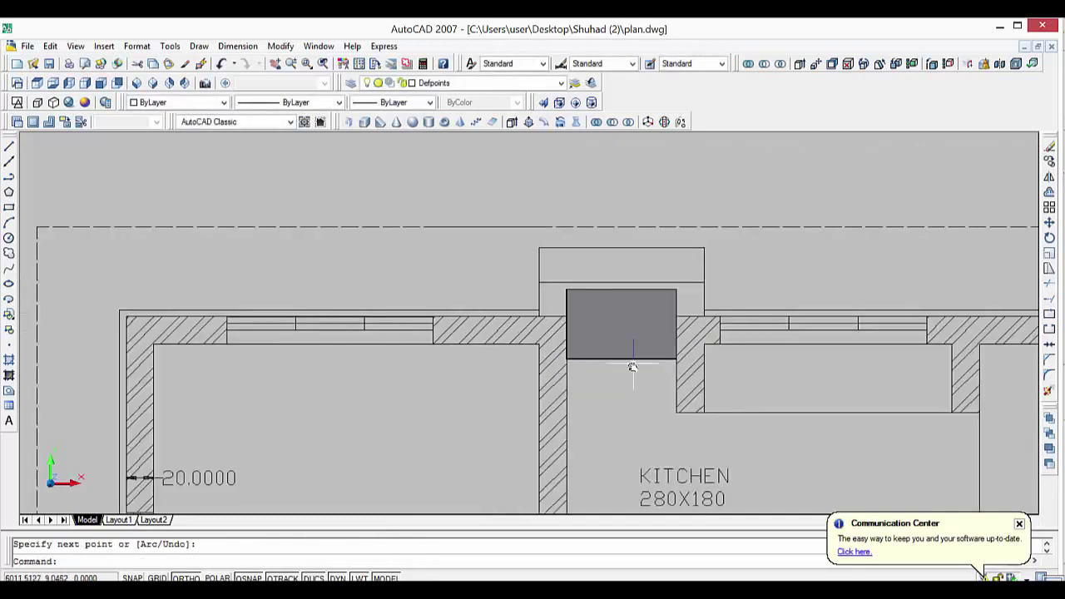
{"action": "scroll", "coordinate": [613, 380], "scroll_direction": "down", "scroll_amount": 2}
{"action": "scroll", "coordinate": [653, 438], "scroll_direction": "down", "scroll_amount": 2}
{"action": "scroll", "coordinate": [655, 438], "scroll_direction": "down", "scroll_amount": 2}
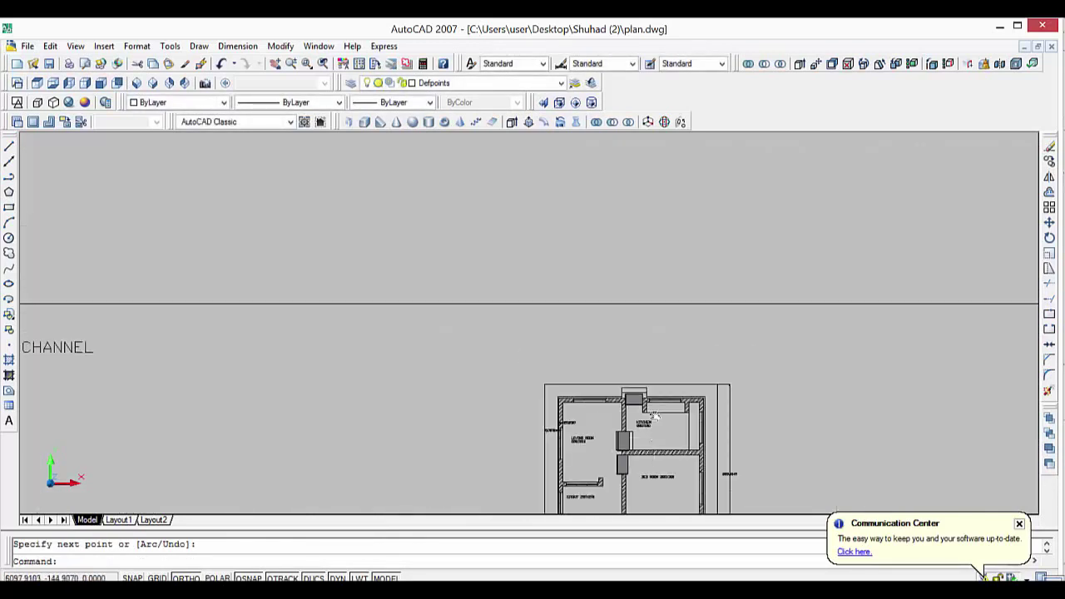
{"action": "middle_click_drag", "start_coordinate": [655, 439], "coordinate": [671, 279]}
{"action": "scroll", "coordinate": [635, 391], "scroll_direction": "up", "scroll_amount": 2}
{"action": "scroll", "coordinate": [634, 390], "scroll_direction": "up", "scroll_amount": 2}
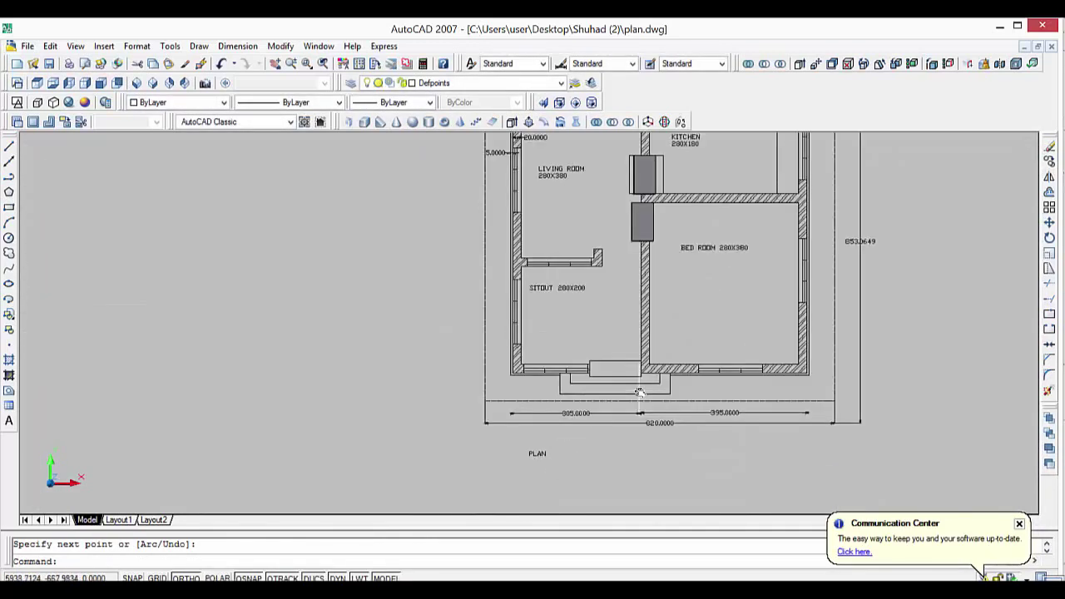
{"action": "scroll", "coordinate": [620, 381], "scroll_direction": "up", "scroll_amount": 2}
{"action": "scroll", "coordinate": [595, 366], "scroll_direction": "up", "scroll_amount": 2}
{"action": "scroll", "coordinate": [566, 360], "scroll_direction": "up", "scroll_amount": 2}
{"action": "key", "text": "Return"}
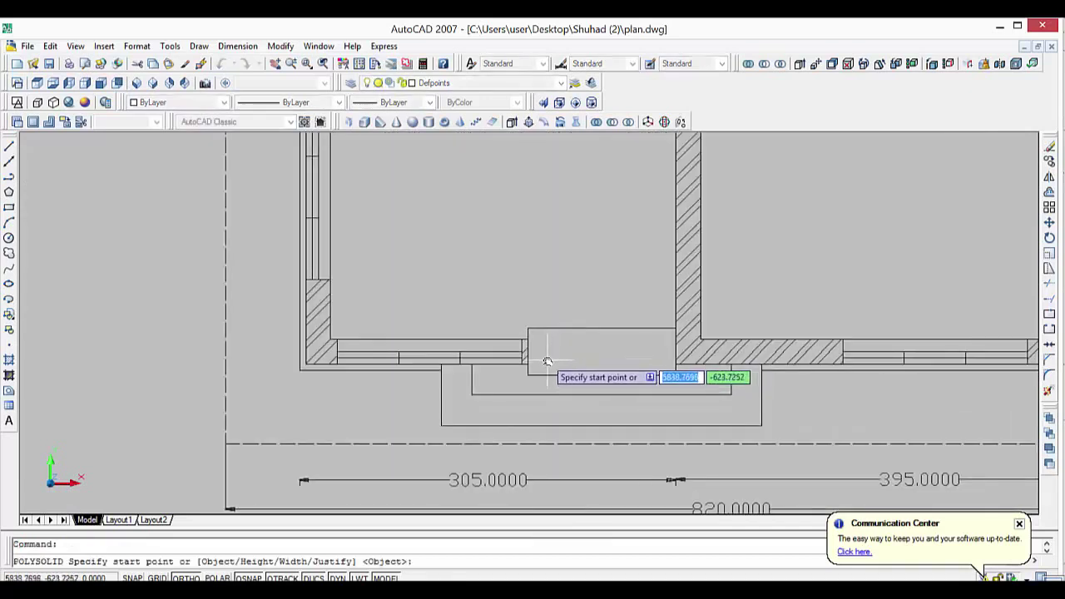
{"action": "left_click", "coordinate": [528, 354]}
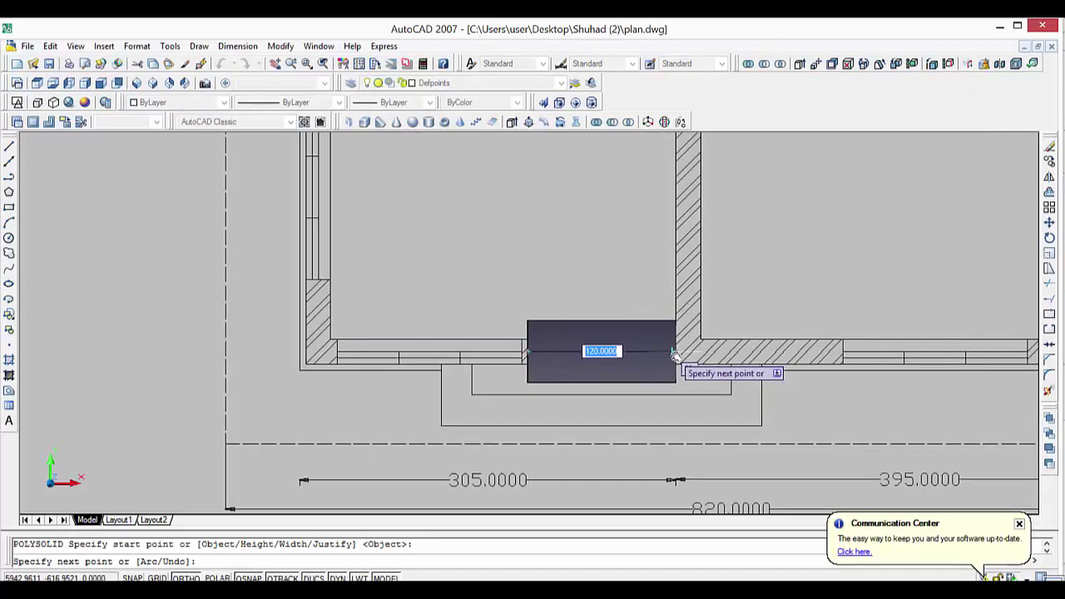
{"action": "left_click", "coordinate": [674, 354]}
{"action": "key", "text": "Return"}
Zoom in on the plan and begin another POLYSOLID command.
{"action": "scroll", "coordinate": [627, 249], "scroll_direction": "down", "scroll_amount": 3}
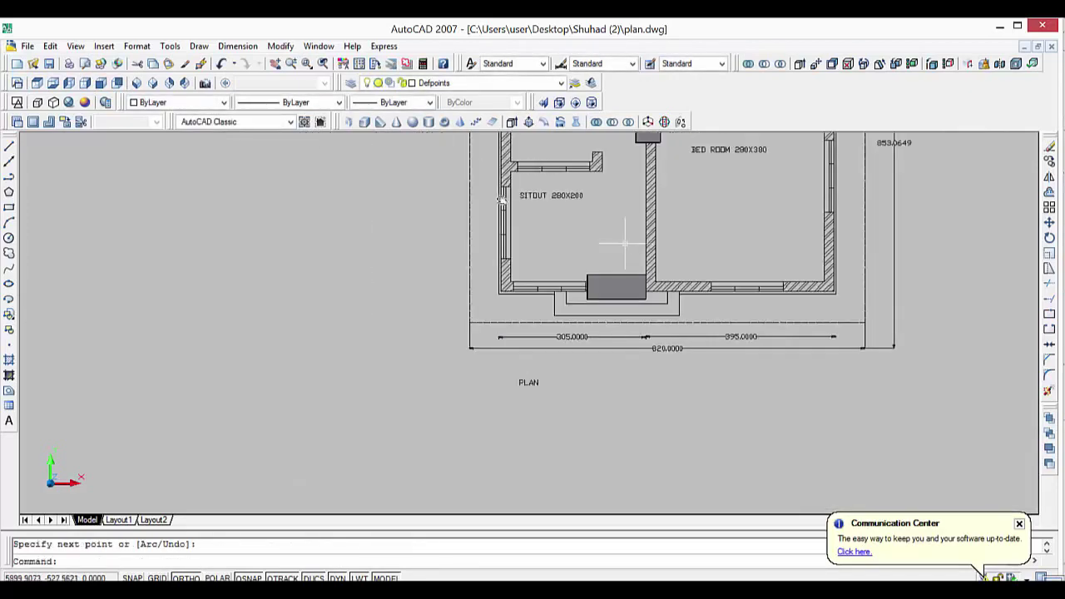
{"action": "scroll", "coordinate": [624, 244], "scroll_direction": "up", "scroll_amount": 2}
{"action": "scroll", "coordinate": [607, 285], "scroll_direction": "up", "scroll_amount": 2}
{"action": "scroll", "coordinate": [591, 286], "scroll_direction": "up", "scroll_amount": 2}
{"action": "scroll", "coordinate": [547, 258], "scroll_direction": "up", "scroll_amount": 2}
{"action": "key", "text": "Return"}
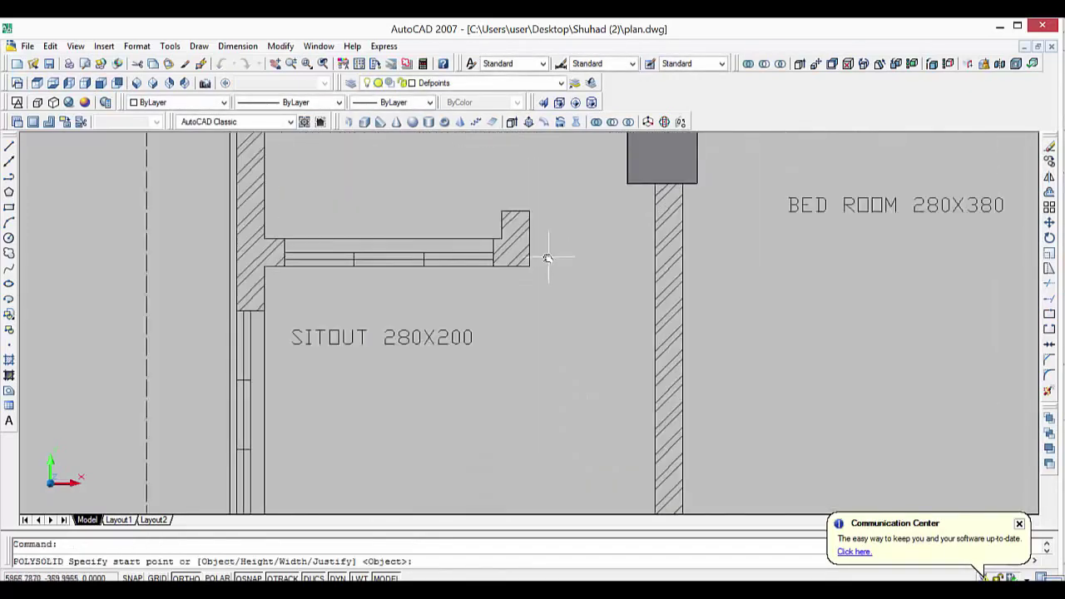
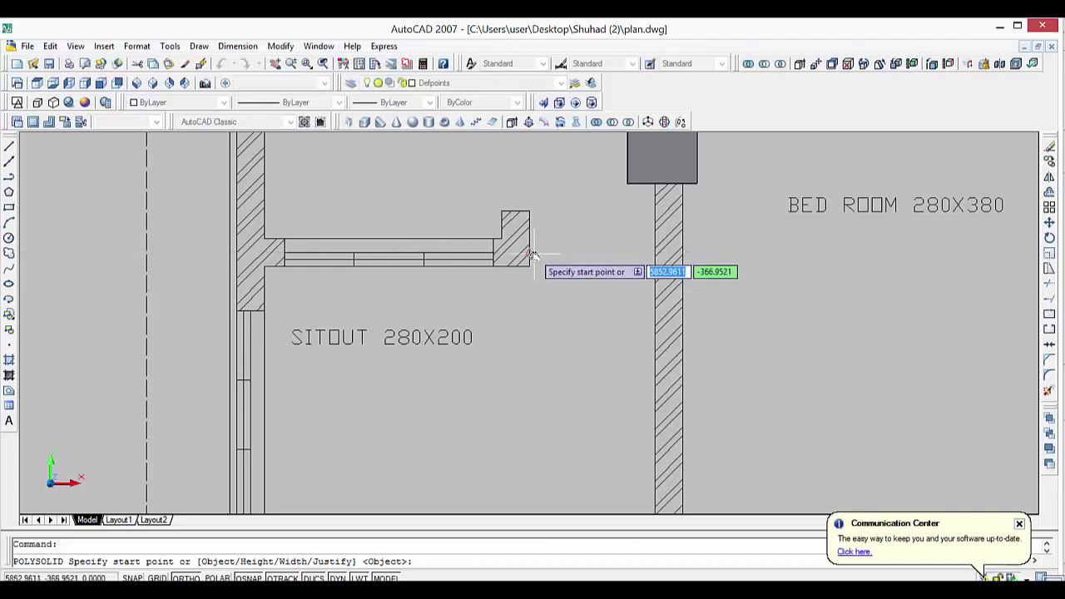
Draw a polysolid from the sitout wall corner perpendicular to the bed room wall, then view SW Isometric.
{"action": "left_click", "coordinate": [529, 256]}
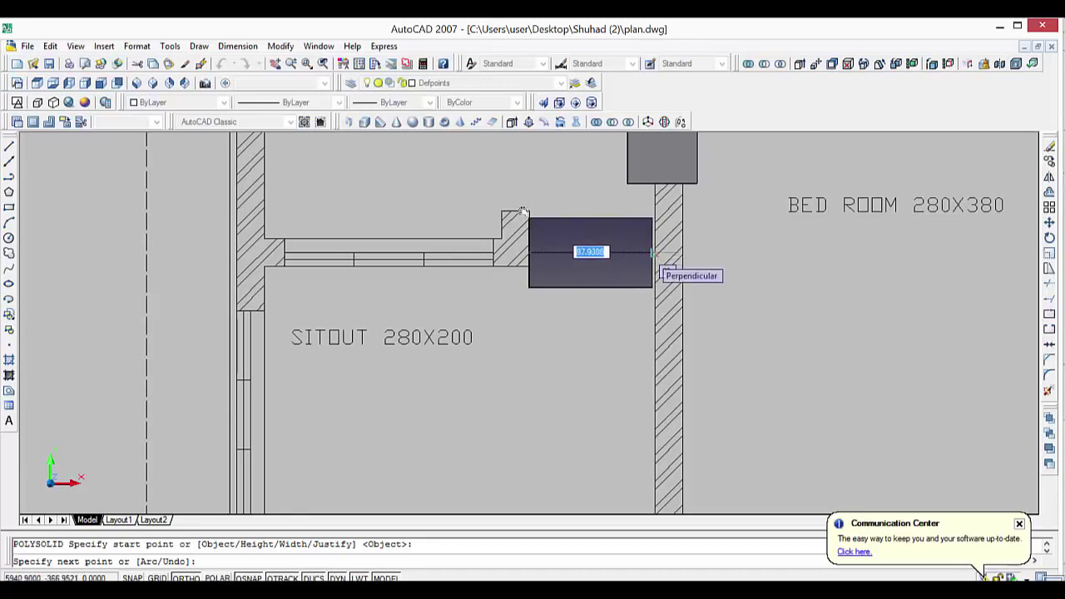
{"action": "left_click", "coordinate": [652, 253]}
{"action": "key", "text": "Return"}
{"action": "scroll", "coordinate": [643, 283], "scroll_direction": "down", "scroll_amount": 5}
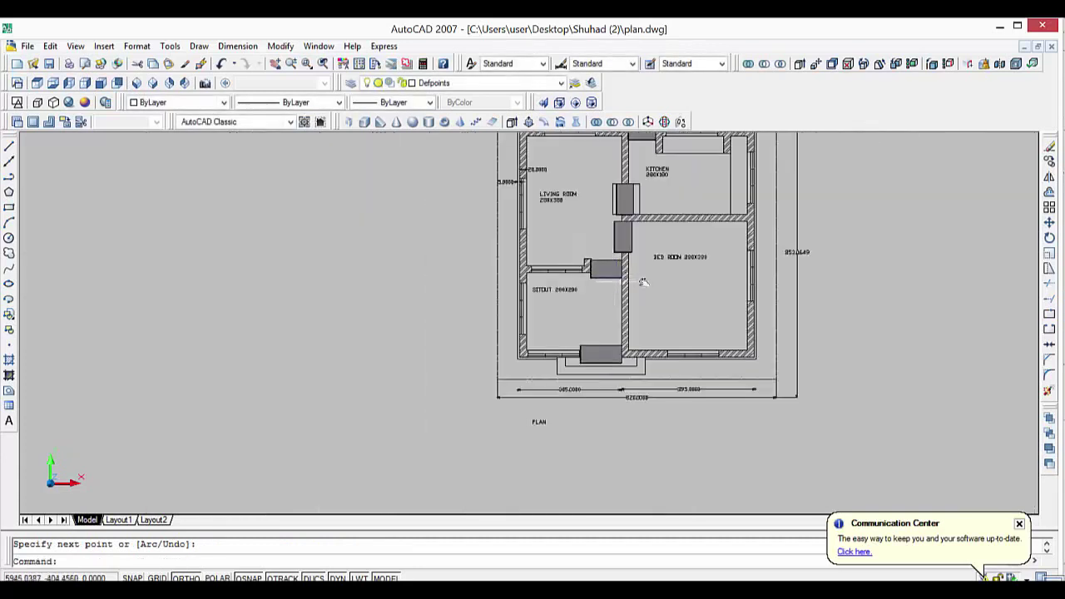
{"action": "scroll", "coordinate": [688, 272], "scroll_direction": "down", "scroll_amount": 2}
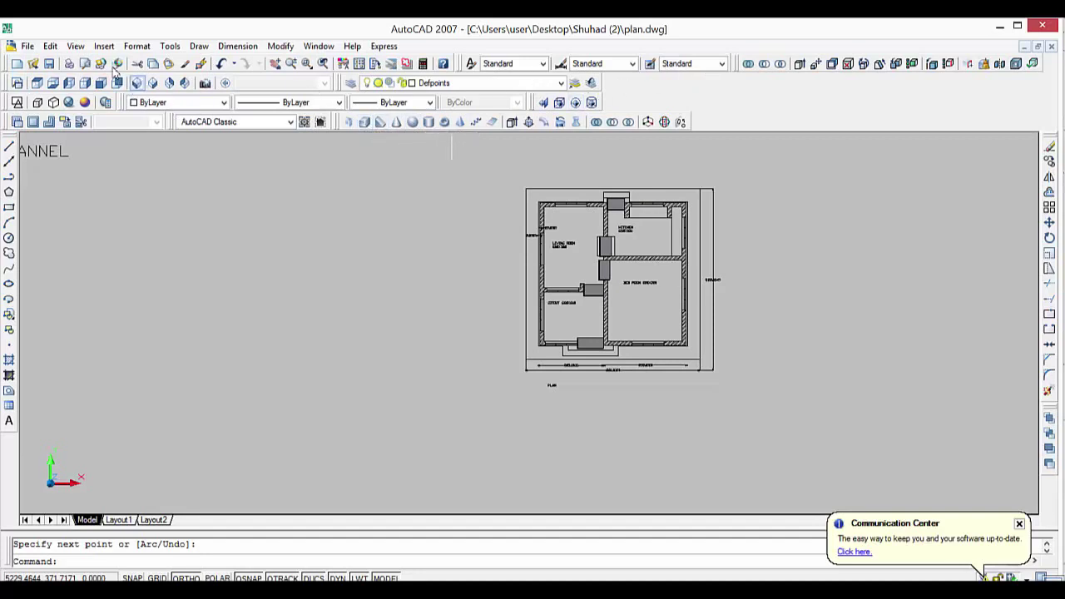
{"action": "left_click", "coordinate": [136, 82]}
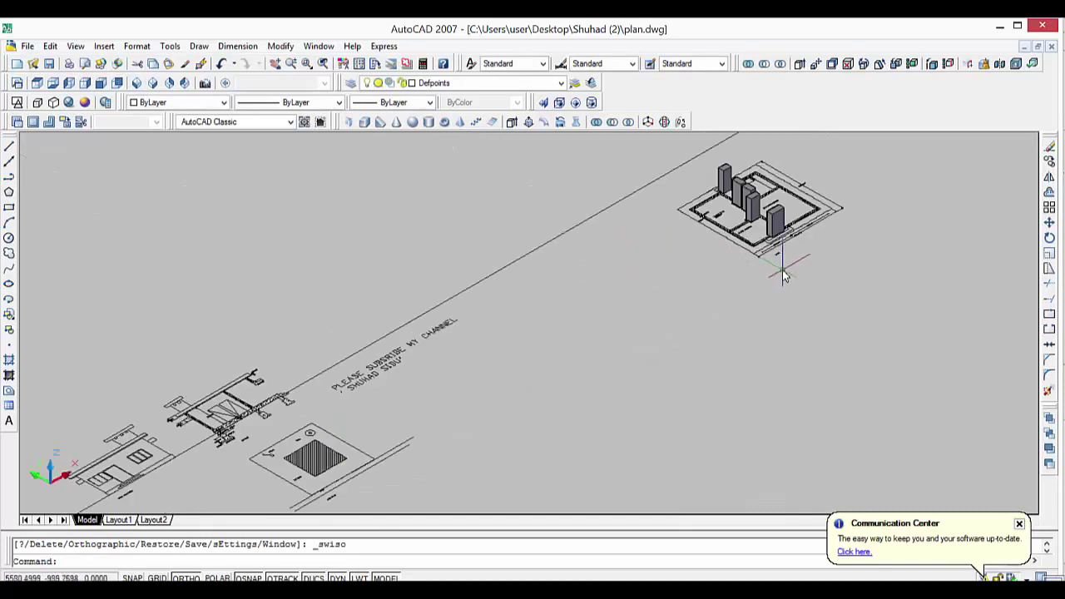
Turn the wall layer on and center the house with its 3D walls in view.
{"action": "middle_click_drag", "start_coordinate": [776, 277], "coordinate": [680, 331]}
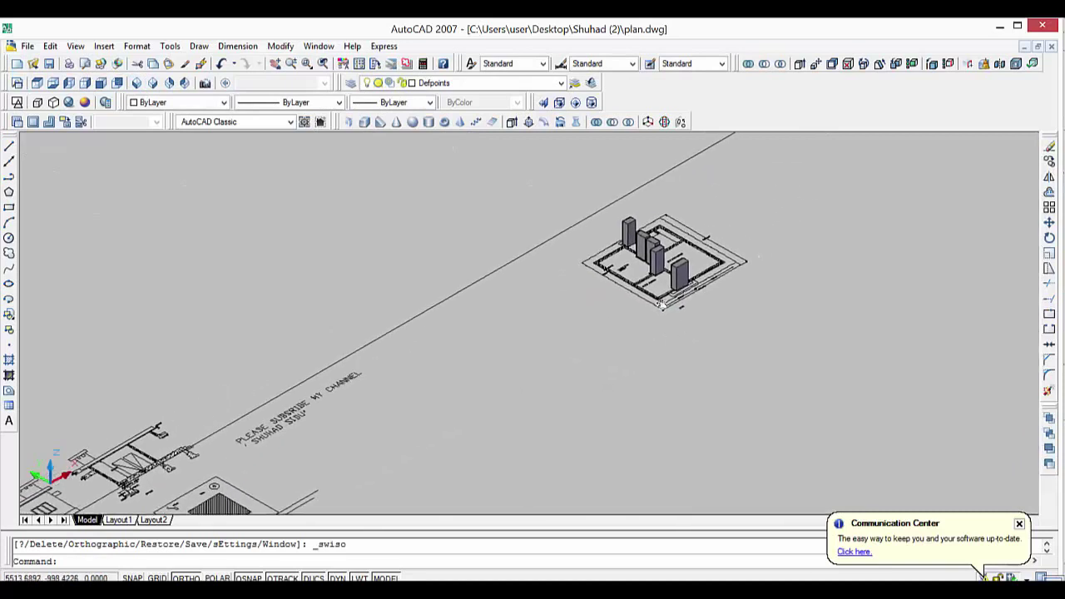
{"action": "left_click", "coordinate": [513, 83]}
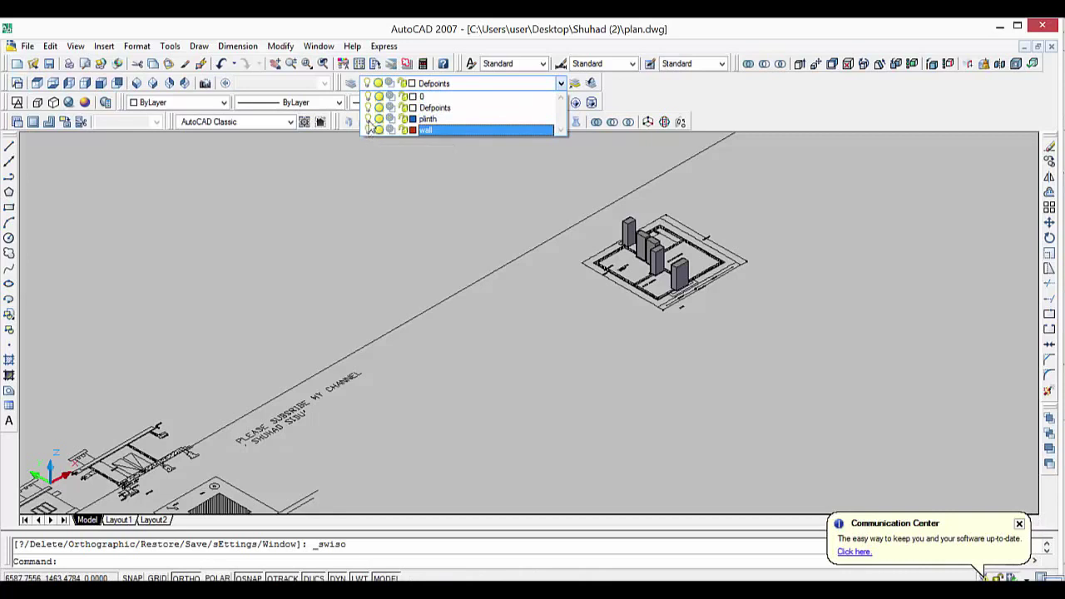
{"action": "left_click", "coordinate": [368, 130]}
{"action": "left_click", "coordinate": [461, 191]}
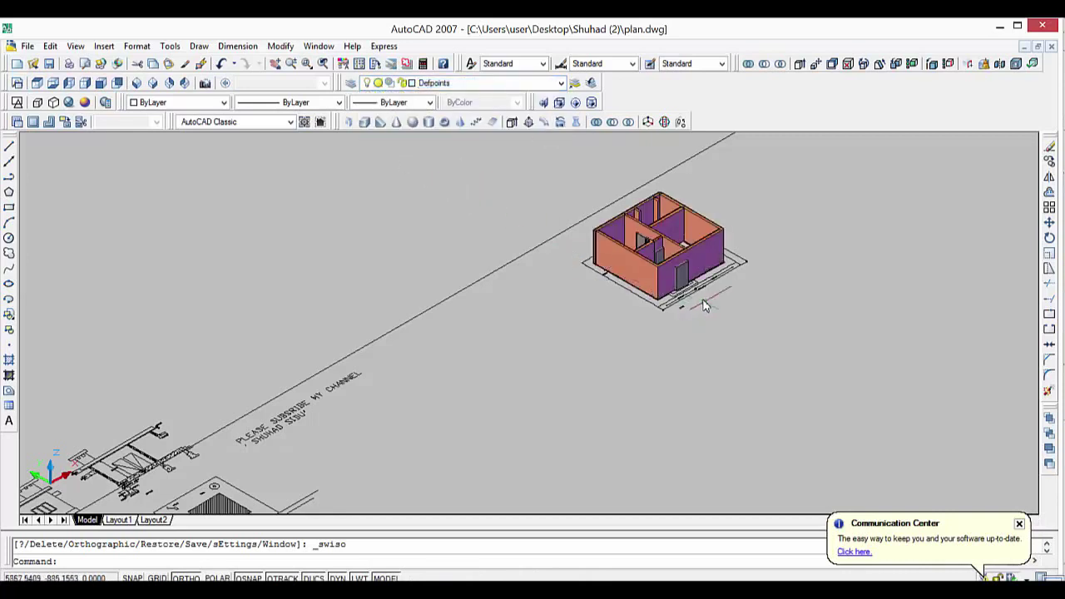
{"action": "scroll", "coordinate": [703, 306], "scroll_direction": "up", "scroll_amount": 3}
{"action": "middle_click_drag", "start_coordinate": [784, 273], "coordinate": [596, 352]}
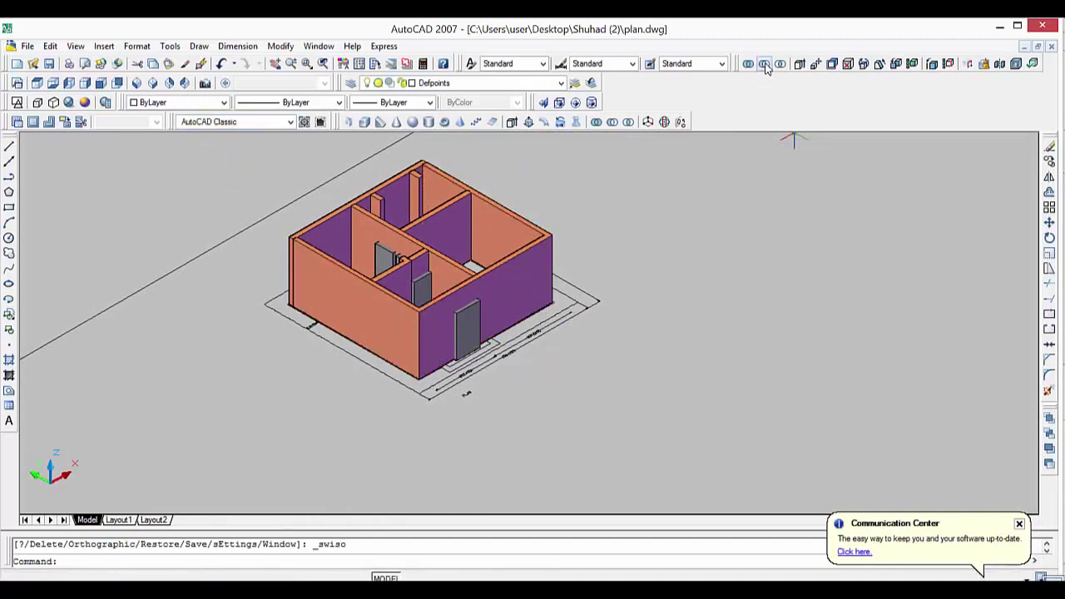
Subtract the front door block from the walls to cut the door opening.
{"action": "left_click", "coordinate": [764, 65]}
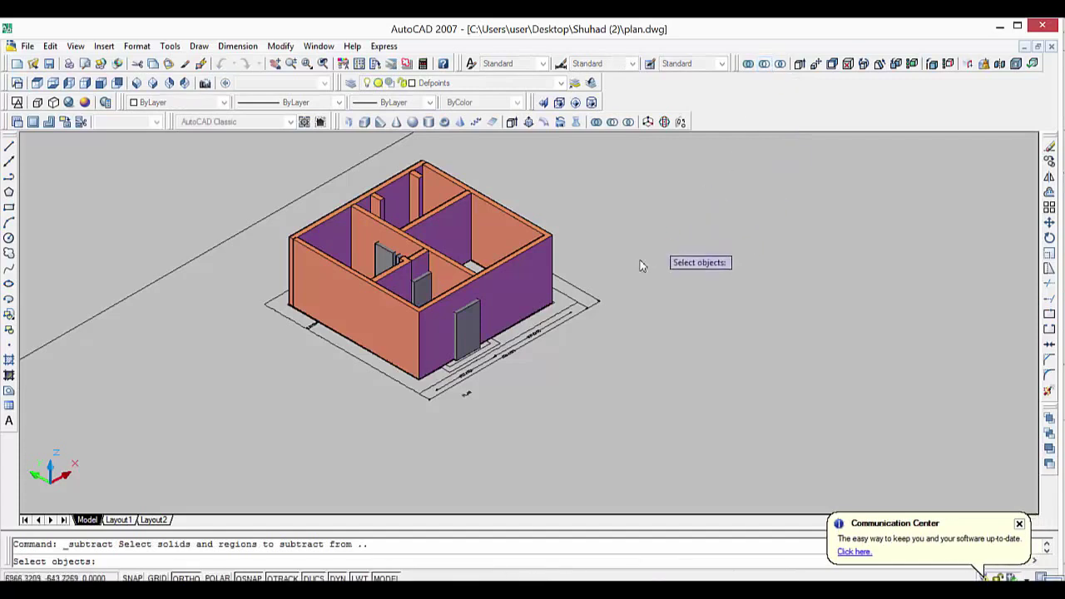
{"action": "left_click", "coordinate": [509, 302]}
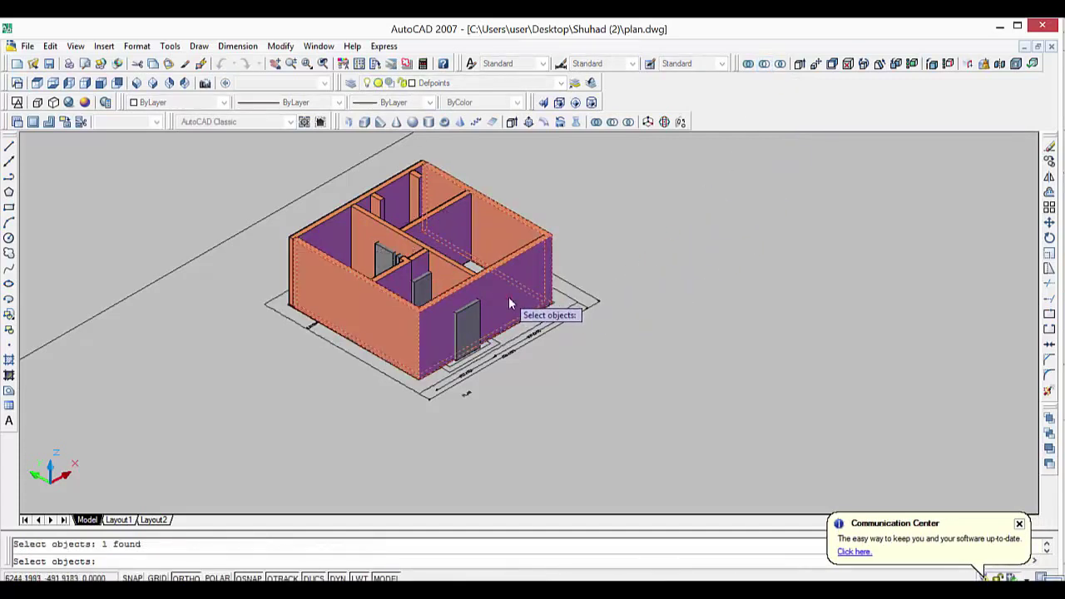
{"action": "key", "text": "Return"}
{"action": "left_click", "coordinate": [454, 315]}
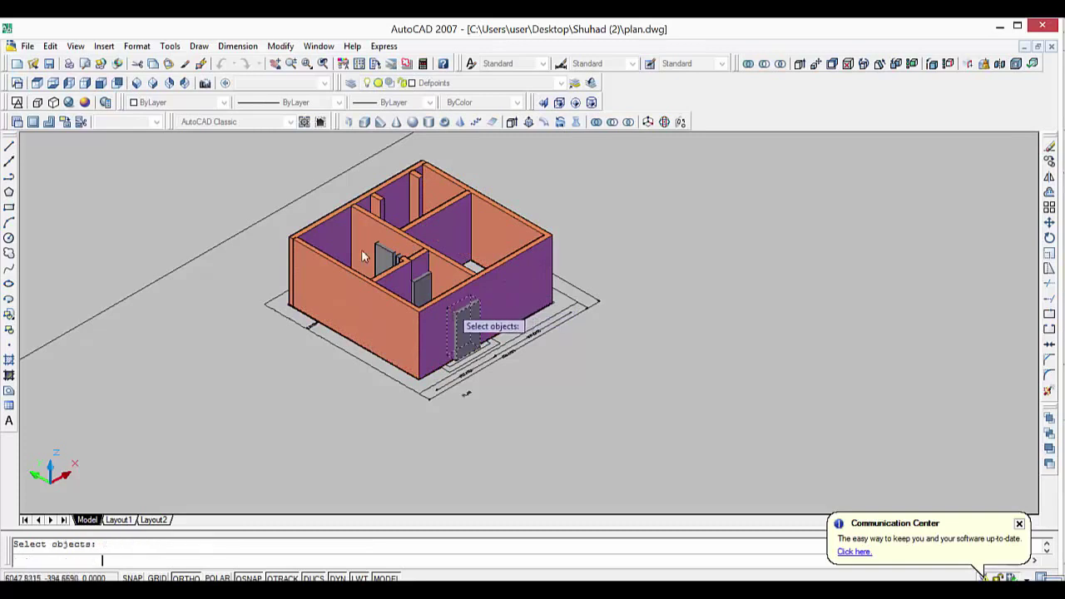
{"action": "key", "text": "Return"}
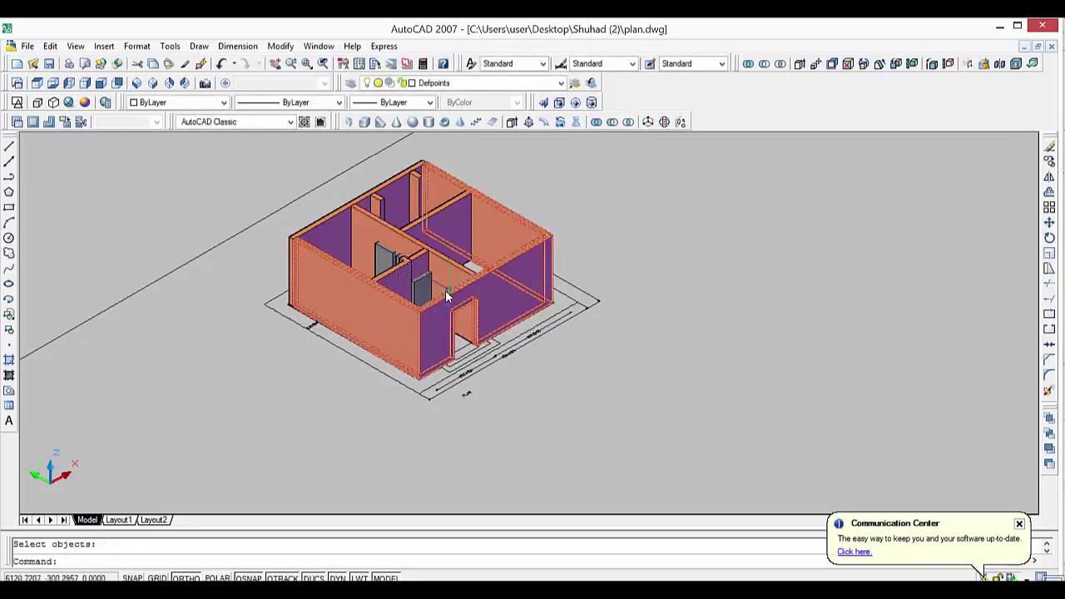
Subtract the rear block from its wall to leave a second opening.
{"action": "key", "text": "Return"}
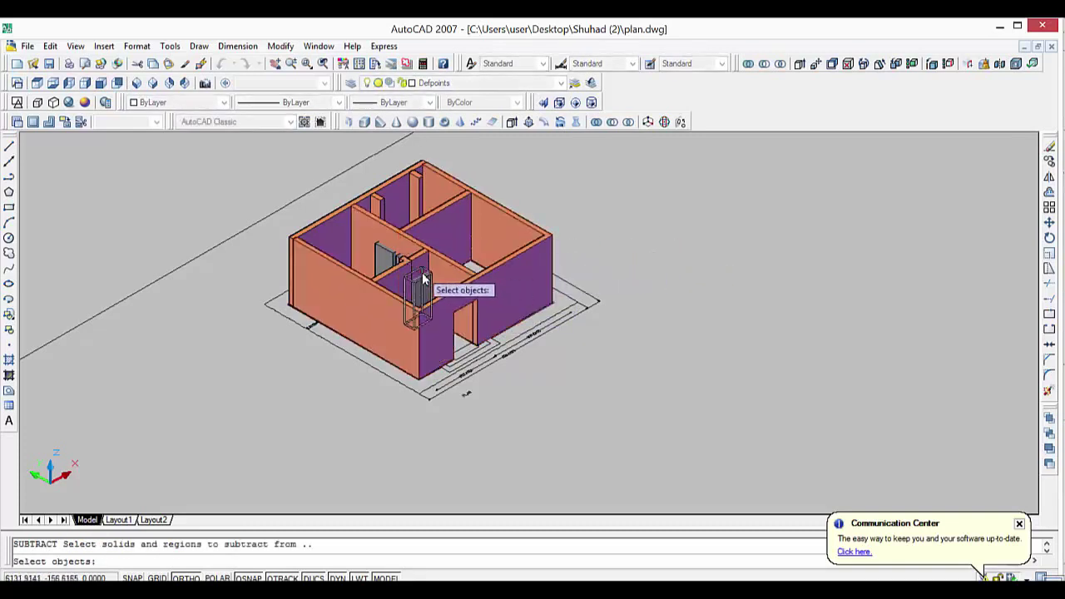
{"action": "scroll", "coordinate": [425, 285], "scroll_direction": "up", "scroll_amount": 2}
{"action": "scroll", "coordinate": [419, 289], "scroll_direction": "up", "scroll_amount": 2}
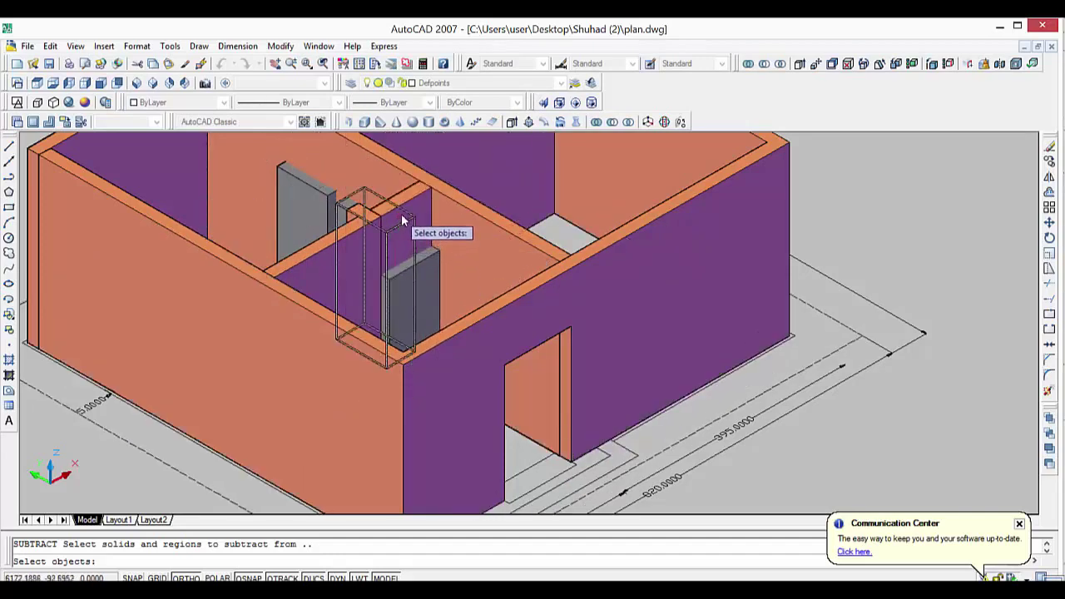
{"action": "left_click", "coordinate": [403, 216]}
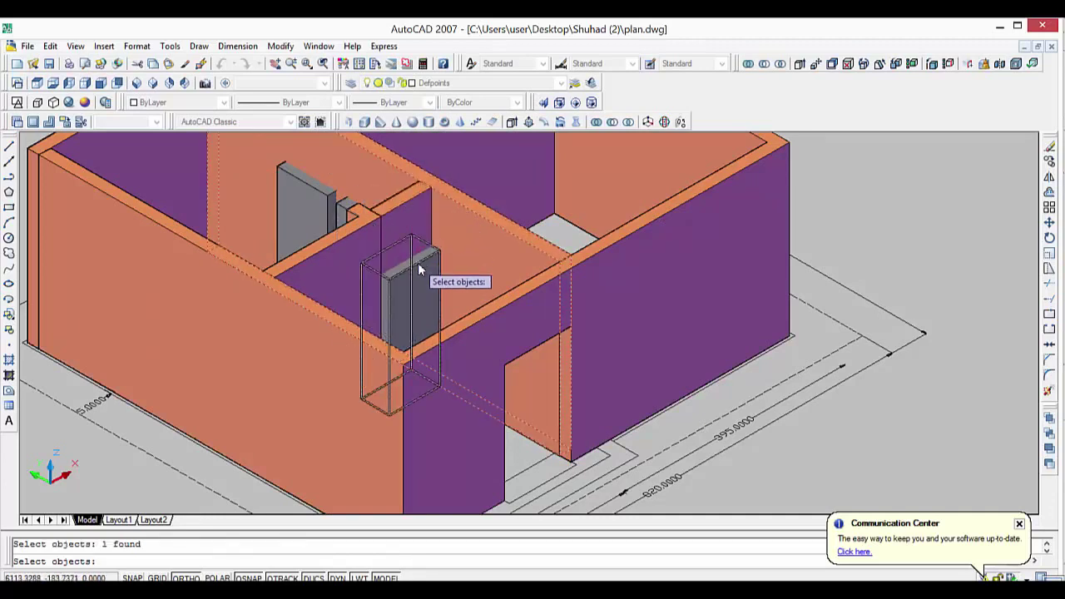
{"action": "key", "text": "Return"}
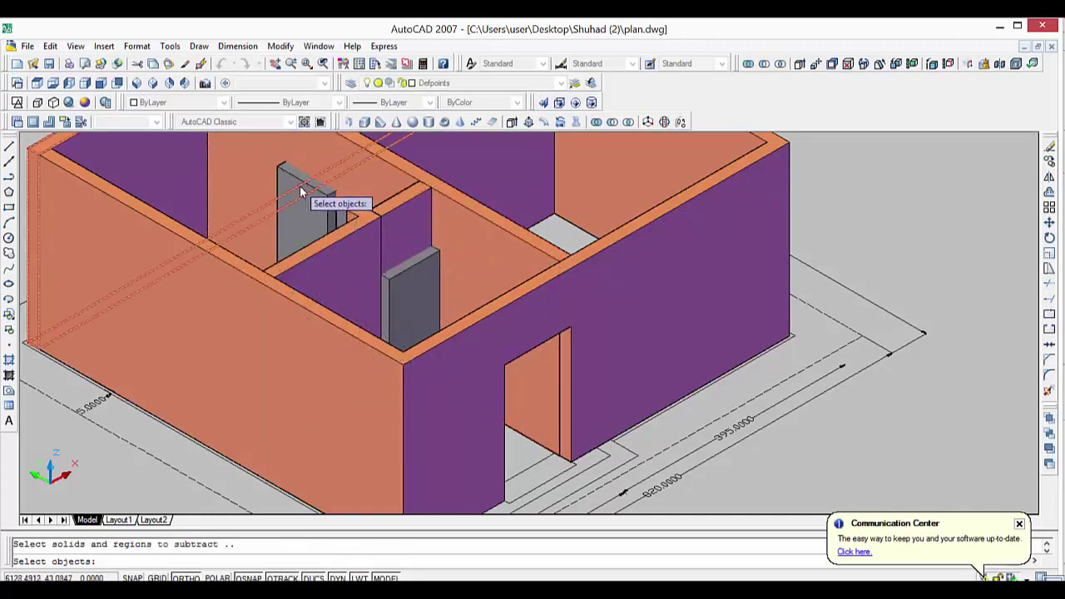
{"action": "left_click", "coordinate": [309, 195]}
{"action": "key", "text": "Return"}
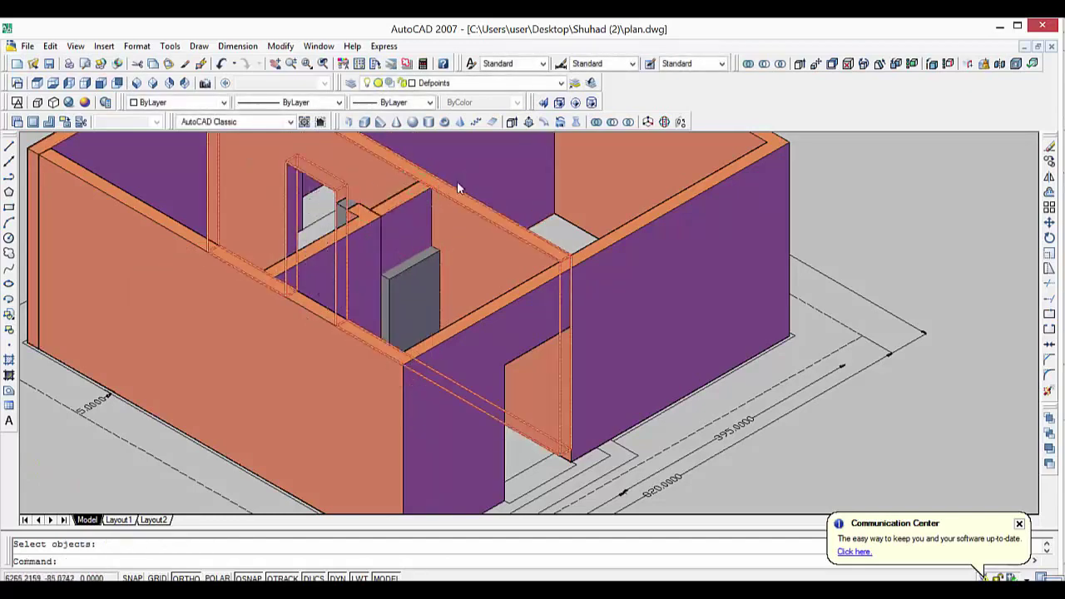
Zoom around the drawing and switch to the Top view of the plan.
{"action": "scroll", "coordinate": [550, 186], "scroll_direction": "up", "scroll_amount": 2}
{"action": "scroll", "coordinate": [571, 200], "scroll_direction": "down", "scroll_amount": 3}
{"action": "scroll", "coordinate": [584, 218], "scroll_direction": "up", "scroll_amount": 1}
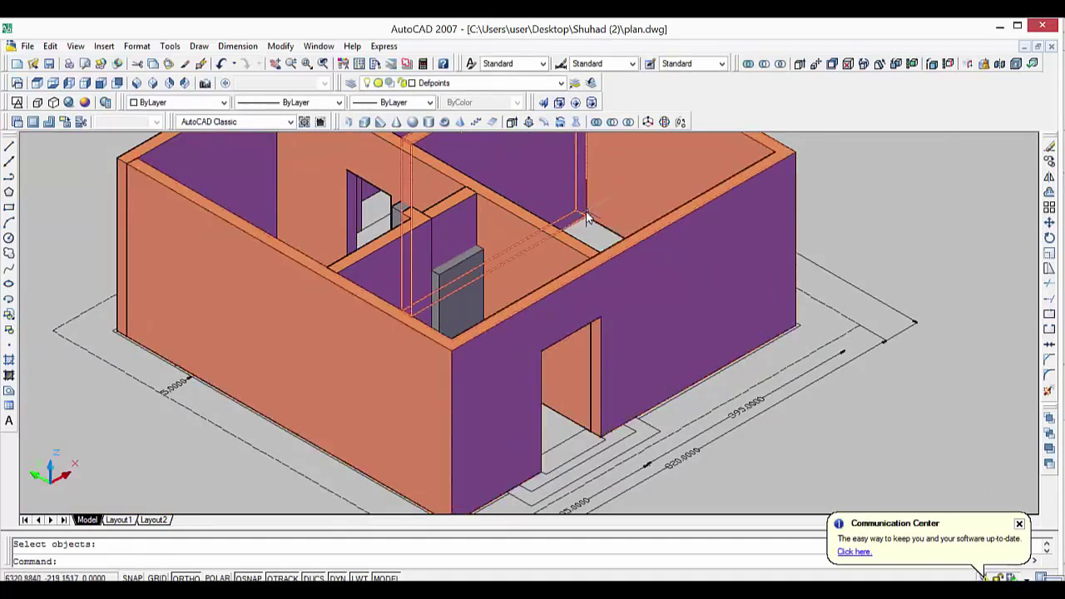
{"action": "scroll", "coordinate": [582, 241], "scroll_direction": "up", "scroll_amount": 2}
{"action": "scroll", "coordinate": [561, 373], "scroll_direction": "up", "scroll_amount": 1}
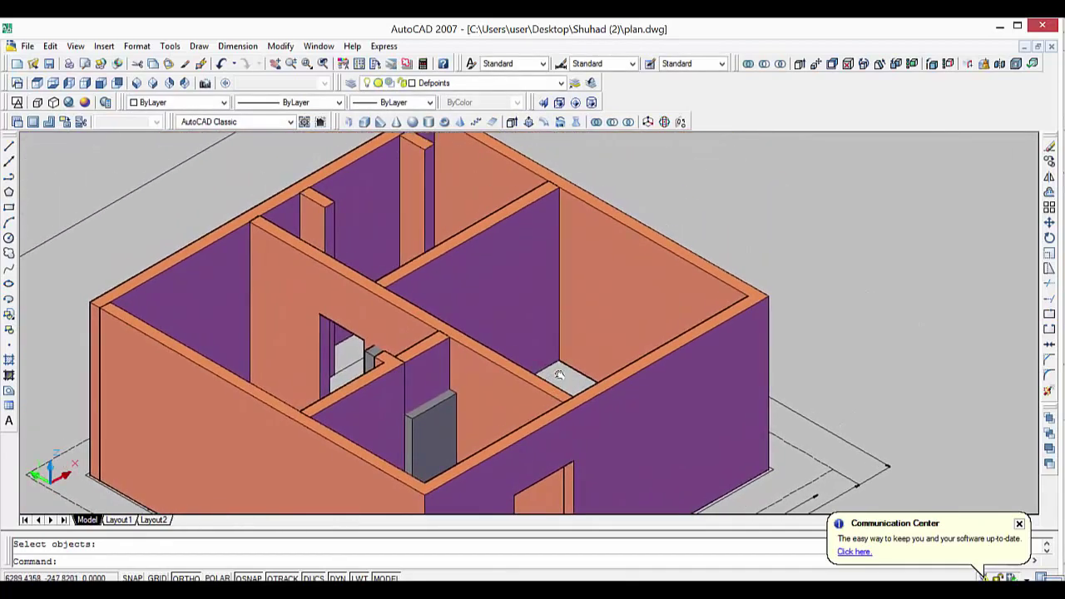
{"action": "scroll", "coordinate": [383, 374], "scroll_direction": "up", "scroll_amount": 3}
{"action": "scroll", "coordinate": [389, 385], "scroll_direction": "up", "scroll_amount": 1}
{"action": "scroll", "coordinate": [380, 380], "scroll_direction": "up", "scroll_amount": 1}
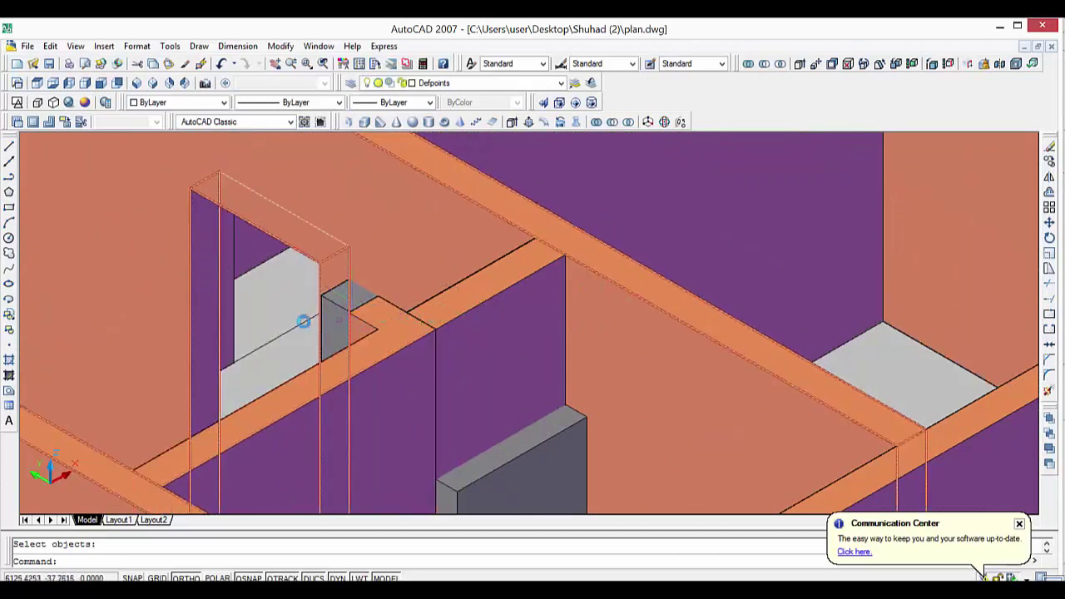
{"action": "scroll", "coordinate": [468, 321], "scroll_direction": "down", "scroll_amount": 2}
{"action": "scroll", "coordinate": [499, 223], "scroll_direction": "down", "scroll_amount": 2}
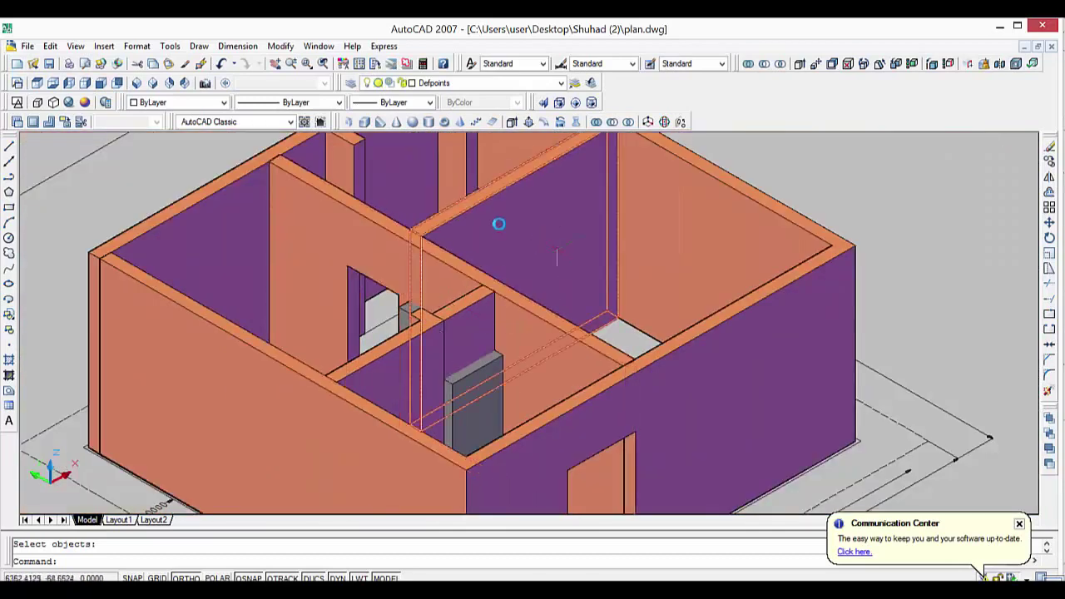
{"action": "left_click", "coordinate": [37, 83]}
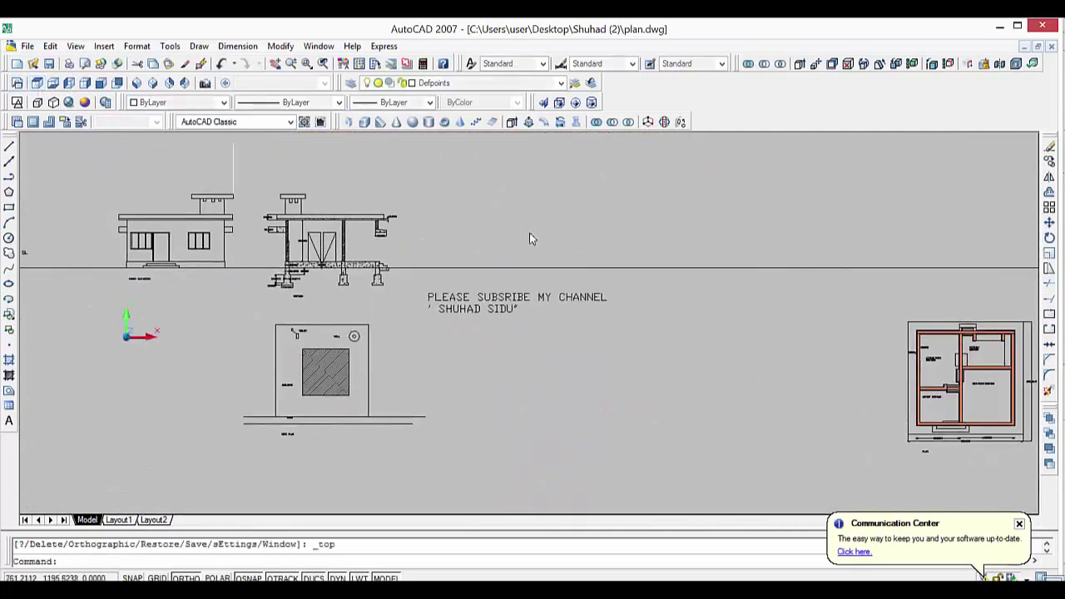
Apply 2D Wireframe, frame the sitout and bed room area, then switch to Realistic style.
{"action": "left_click", "coordinate": [17, 103]}
{"action": "scroll", "coordinate": [990, 405], "scroll_direction": "up", "scroll_amount": 3}
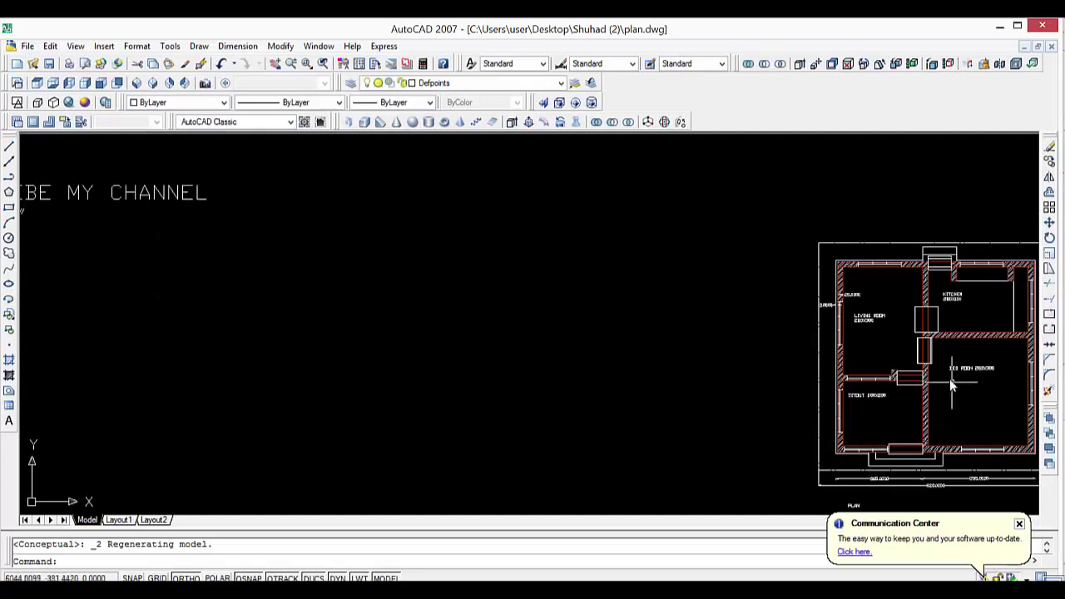
{"action": "scroll", "coordinate": [951, 382], "scroll_direction": "up", "scroll_amount": 2}
{"action": "scroll", "coordinate": [921, 368], "scroll_direction": "up", "scroll_amount": 1}
{"action": "scroll", "coordinate": [923, 368], "scroll_direction": "up", "scroll_amount": 1}
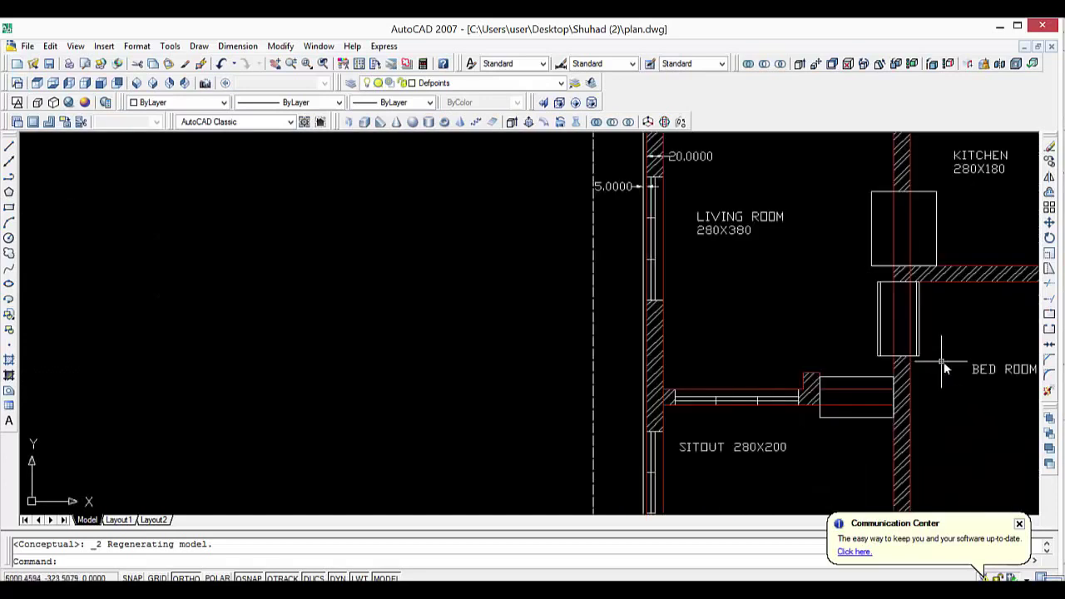
{"action": "scroll", "coordinate": [963, 367], "scroll_direction": "down", "scroll_amount": 2}
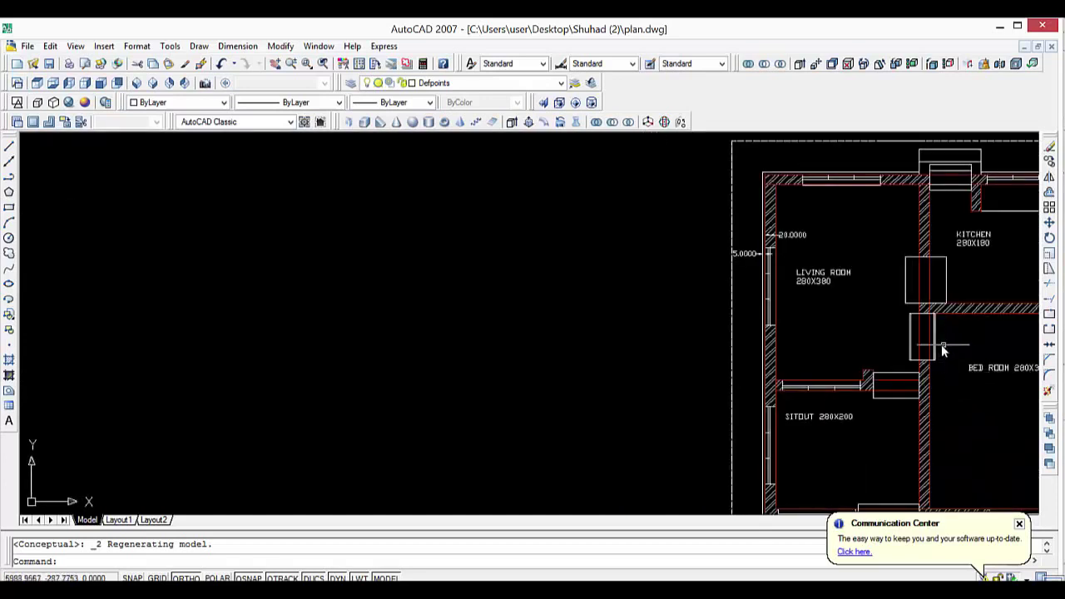
{"action": "middle_click_drag", "start_coordinate": [976, 404], "coordinate": [724, 364]}
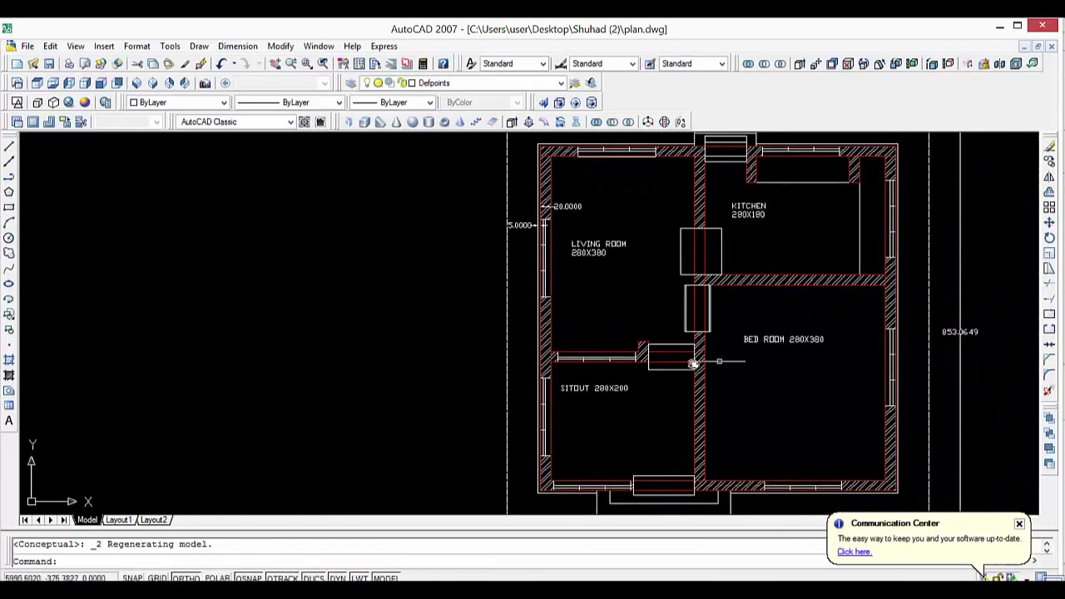
{"action": "scroll", "coordinate": [704, 321], "scroll_direction": "up", "scroll_amount": 2}
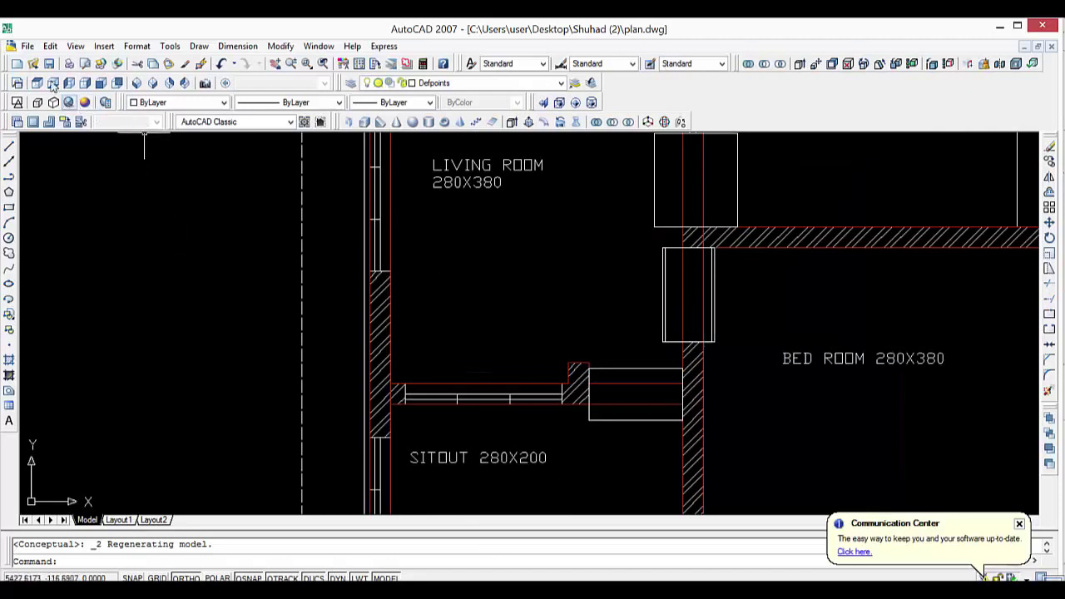
{"action": "left_click", "coordinate": [68, 102]}
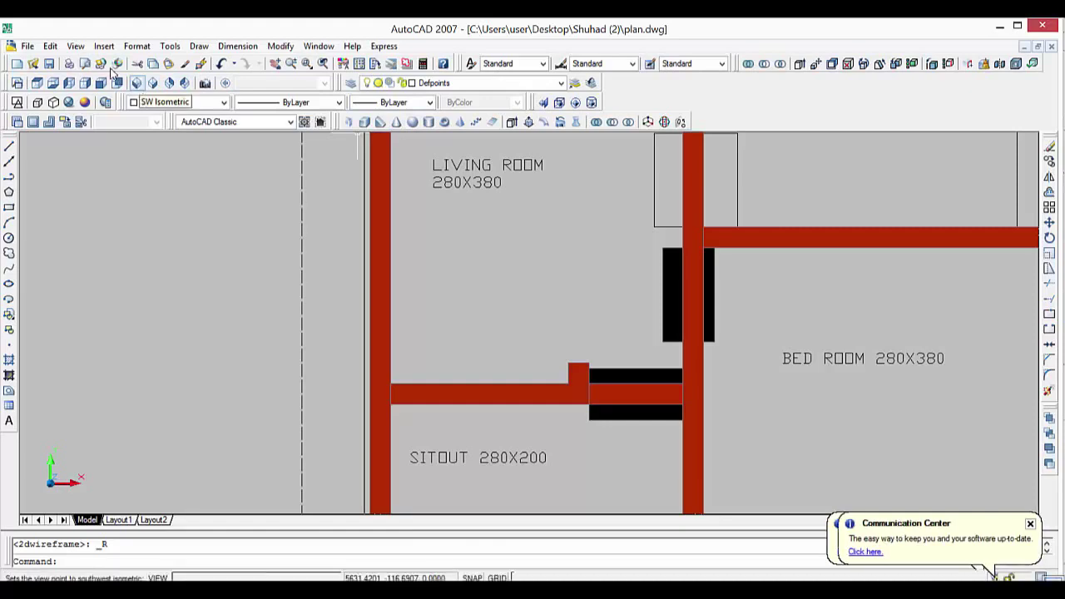
Switch to SW Isometric, zoom in and orbit the red house to frame its interior walls.
{"action": "left_click", "coordinate": [138, 83]}
{"action": "scroll", "coordinate": [826, 267], "scroll_direction": "up", "scroll_amount": 1}
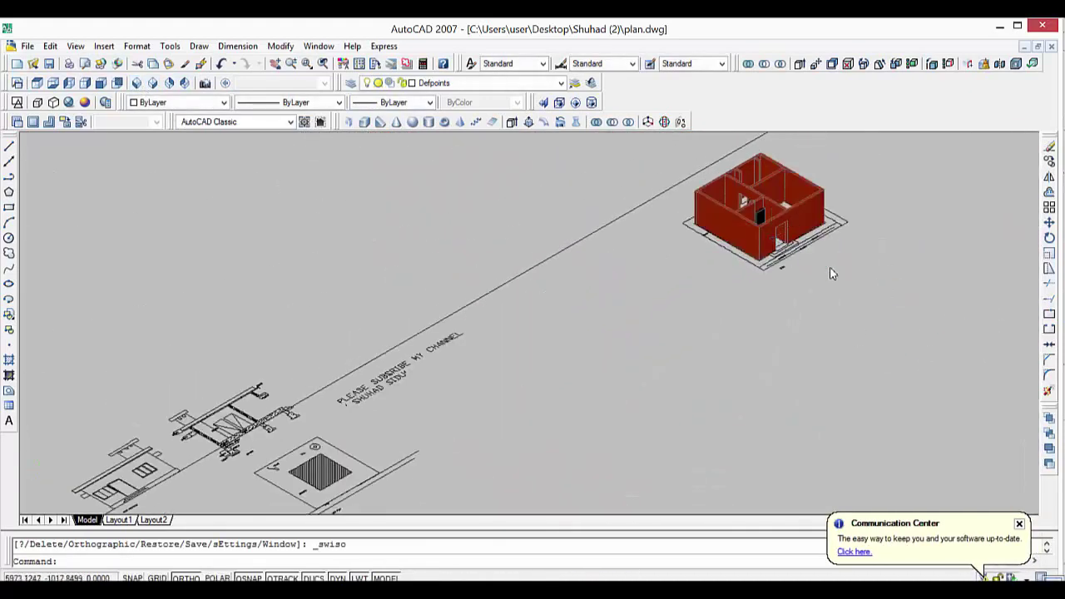
{"action": "middle_click_drag", "start_coordinate": [815, 274], "coordinate": [749, 440]}
{"action": "scroll", "coordinate": [634, 390], "scroll_direction": "up", "scroll_amount": 2}
{"action": "scroll", "coordinate": [634, 391], "scroll_direction": "up", "scroll_amount": 1}
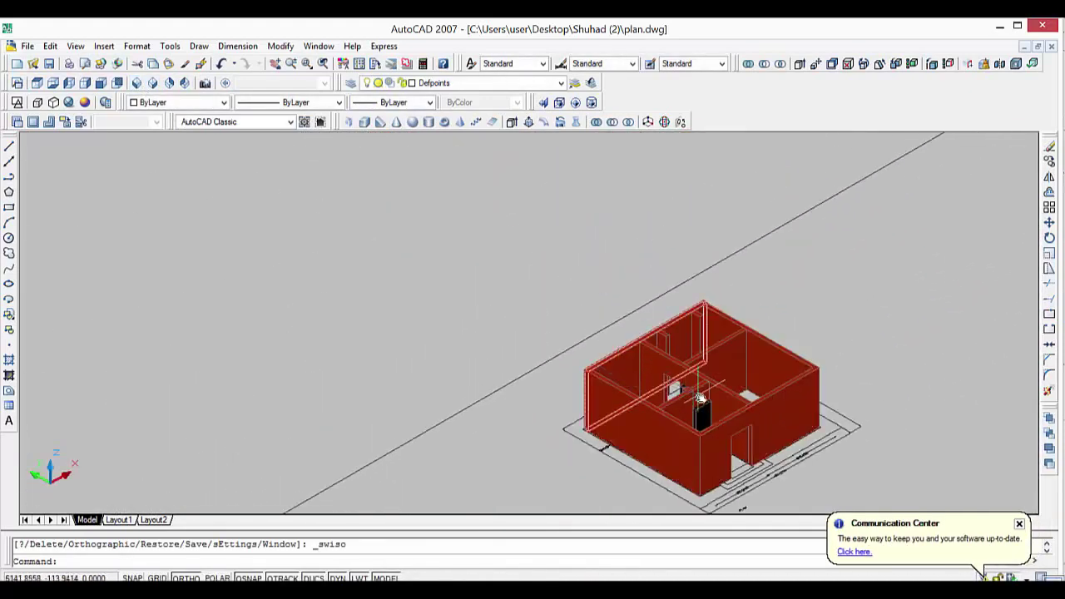
{"action": "scroll", "coordinate": [633, 390], "scroll_direction": "up", "scroll_amount": 1}
{"action": "scroll", "coordinate": [594, 392], "scroll_direction": "up", "scroll_amount": 2}
{"action": "scroll", "coordinate": [494, 364], "scroll_direction": "up", "scroll_amount": 2}
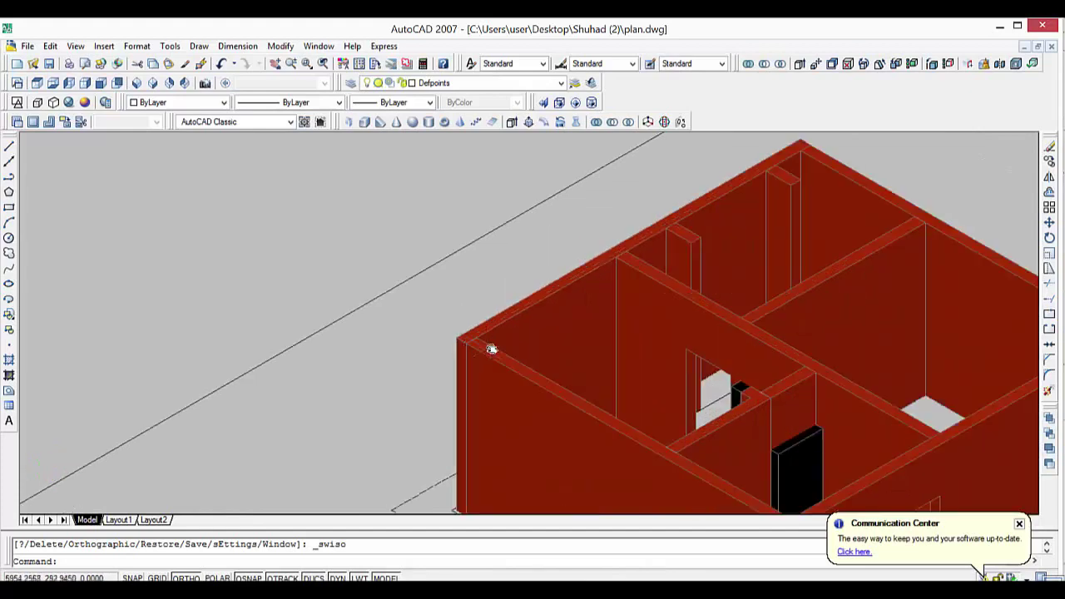
{"action": "scroll", "coordinate": [490, 350], "scroll_direction": "up", "scroll_amount": 1}
{"action": "scroll", "coordinate": [668, 324], "scroll_direction": "down", "scroll_amount": 2}
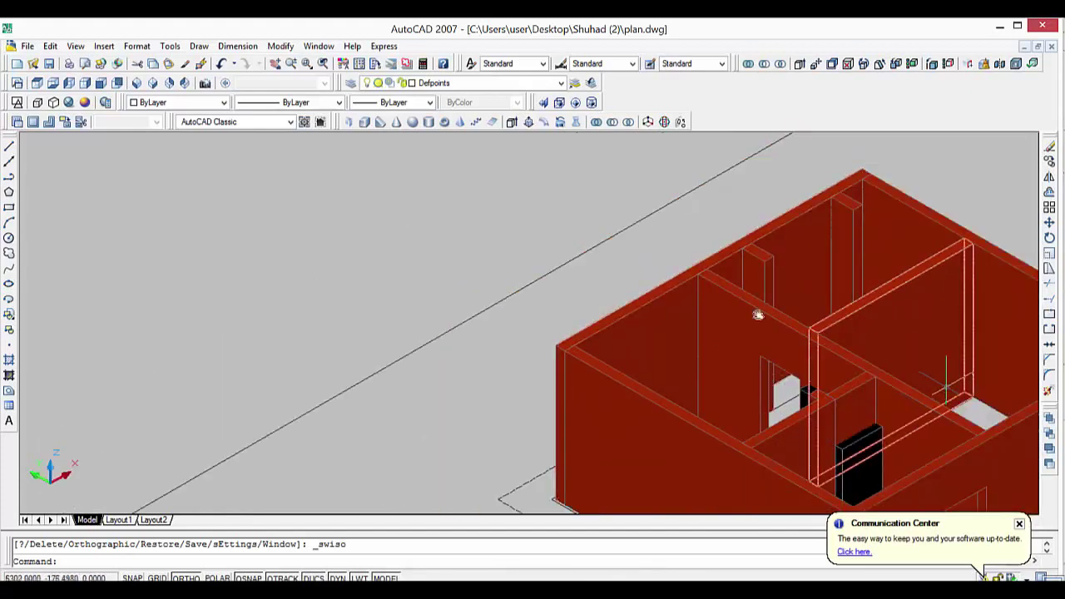
{"action": "mouse_move", "coordinate": [757, 311]}
{"action": "middle_mouse_down", "text": "shift"}
{"action": "mouse_move", "coordinate": [976, 384]}
{"action": "mouse_move", "coordinate": [905, 450]}
{"action": "middle_mouse_up", "text": "shift"}
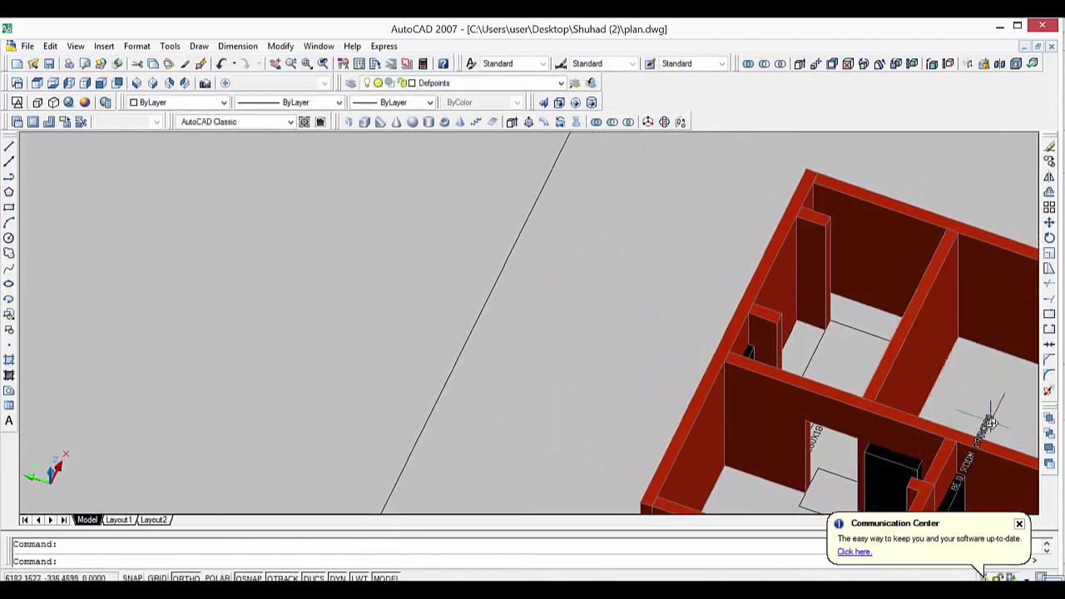
{"action": "middle_click_drag", "start_coordinate": [988, 418], "coordinate": [847, 317]}
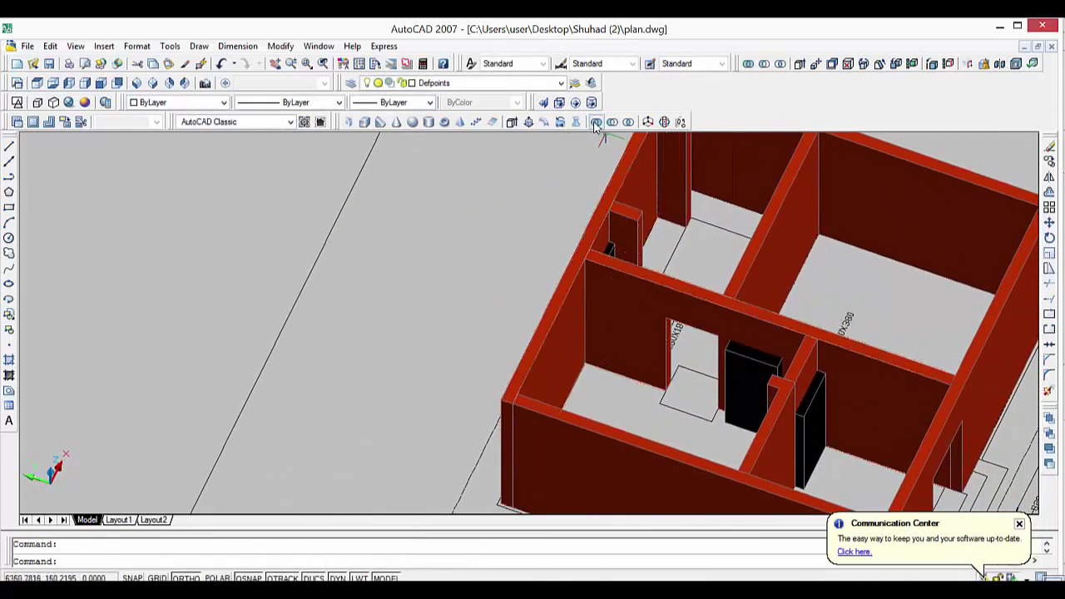
Subtract the black block from the long wall to open it up.
{"action": "left_click", "coordinate": [612, 121]}
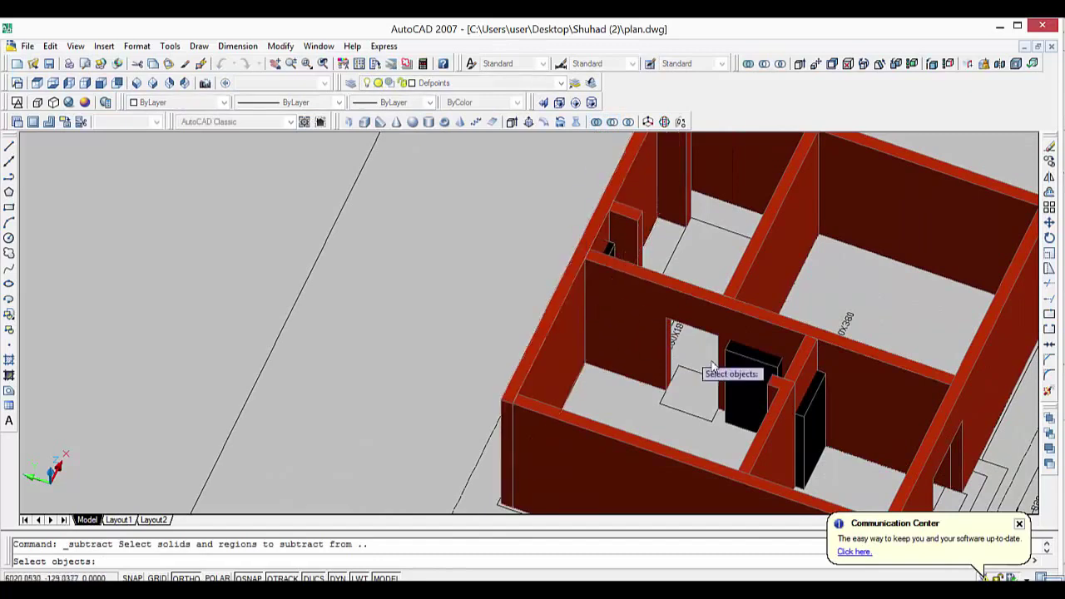
{"action": "left_click", "coordinate": [791, 336]}
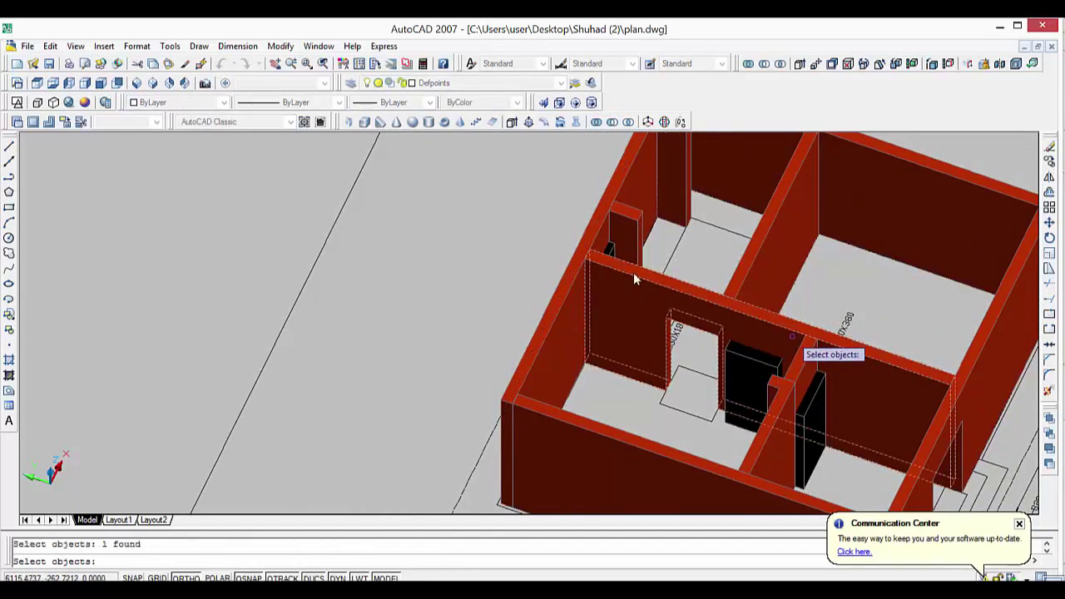
{"action": "key", "text": "Return"}
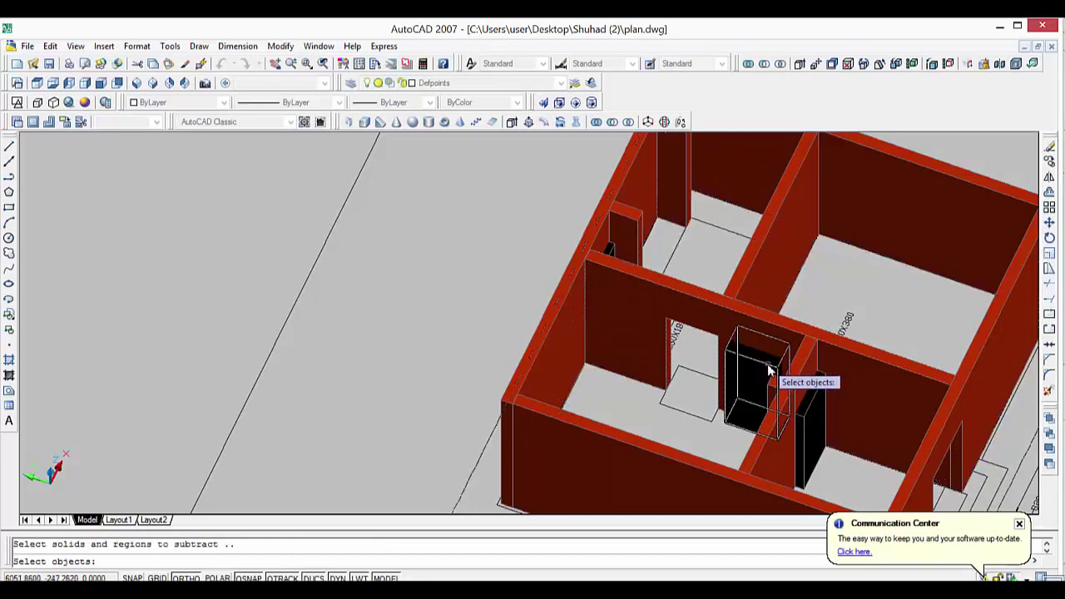
{"action": "left_click", "coordinate": [760, 365]}
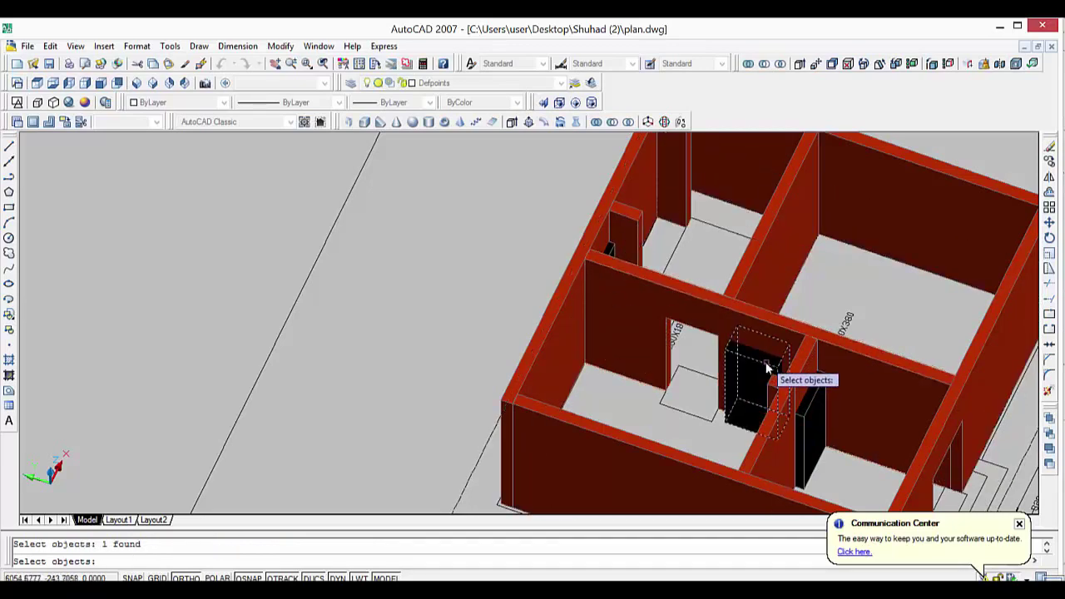
{"action": "key", "text": "Return"}
{"action": "key", "text": "Return"}
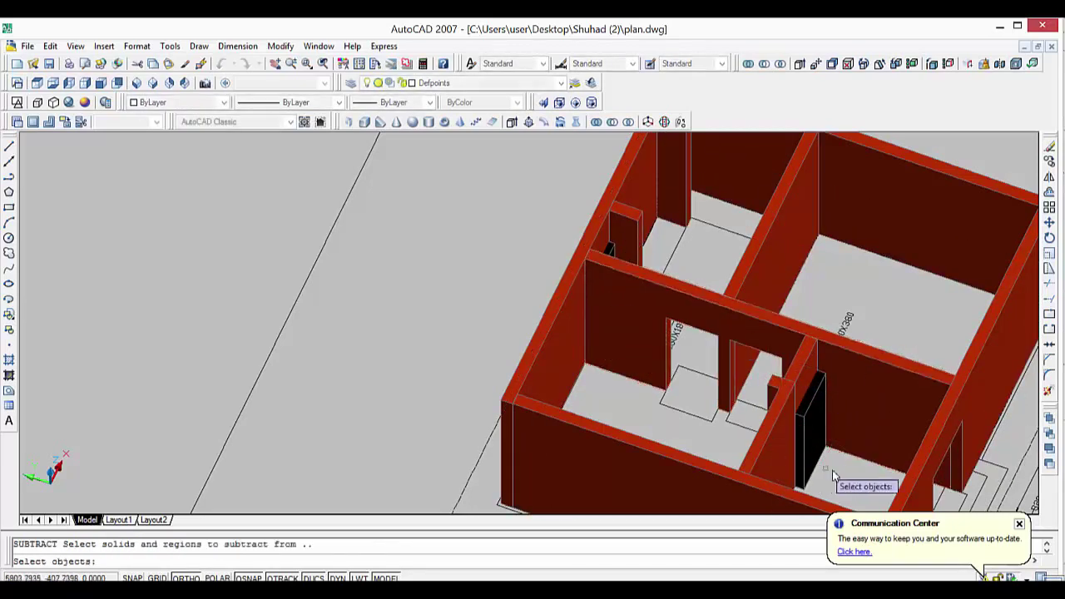
Subtract the black column from the inner wall, after cancelling a wrong selection.
{"action": "left_click", "coordinate": [898, 401]}
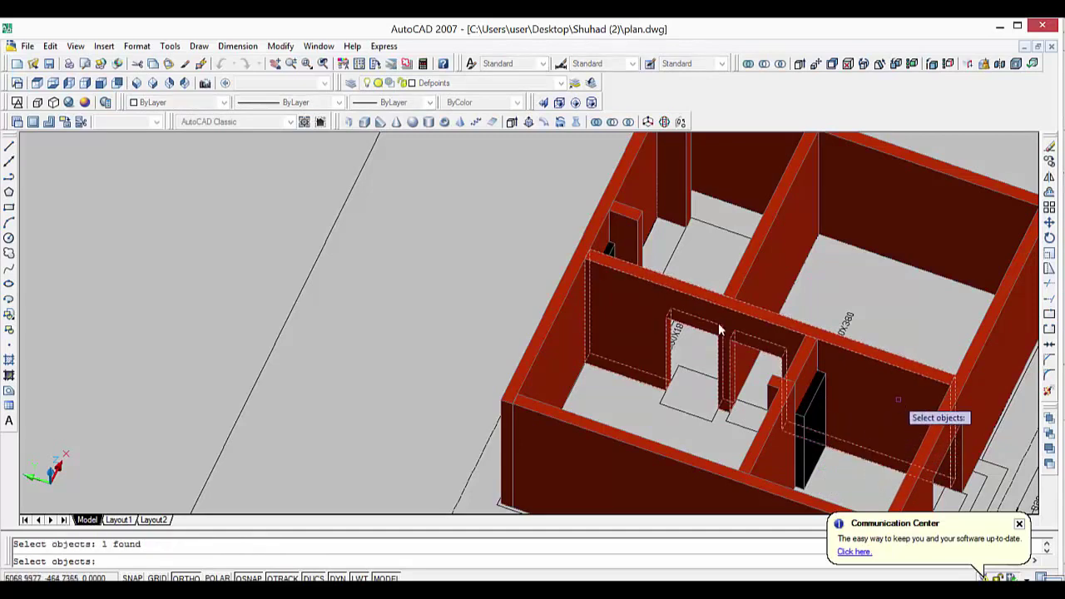
{"action": "key", "text": "Escape"}
{"action": "key", "text": "Return"}
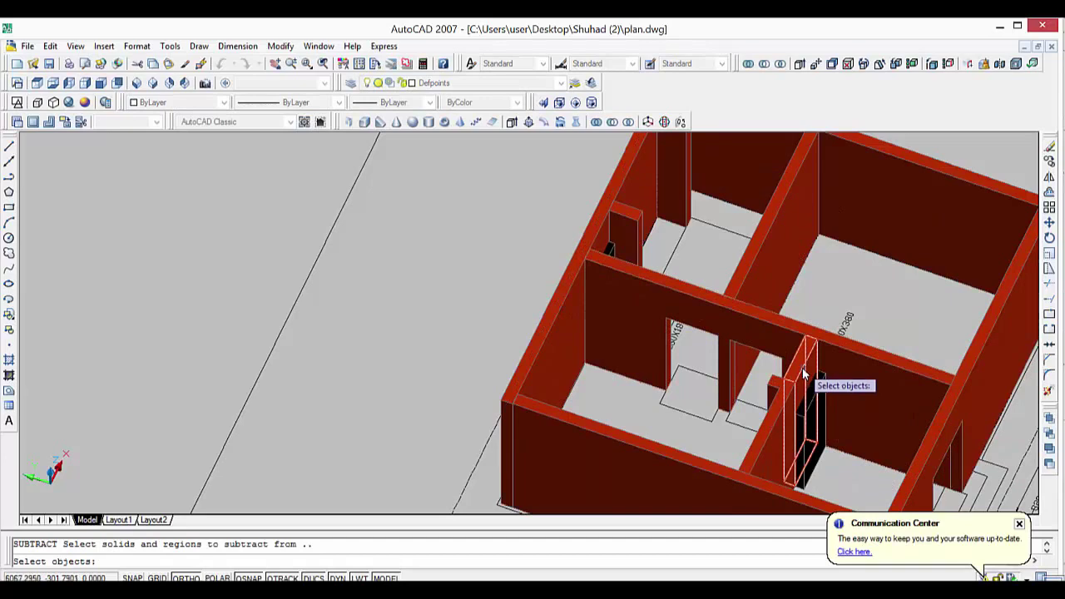
{"action": "left_click", "coordinate": [801, 366]}
{"action": "key", "text": "Return"}
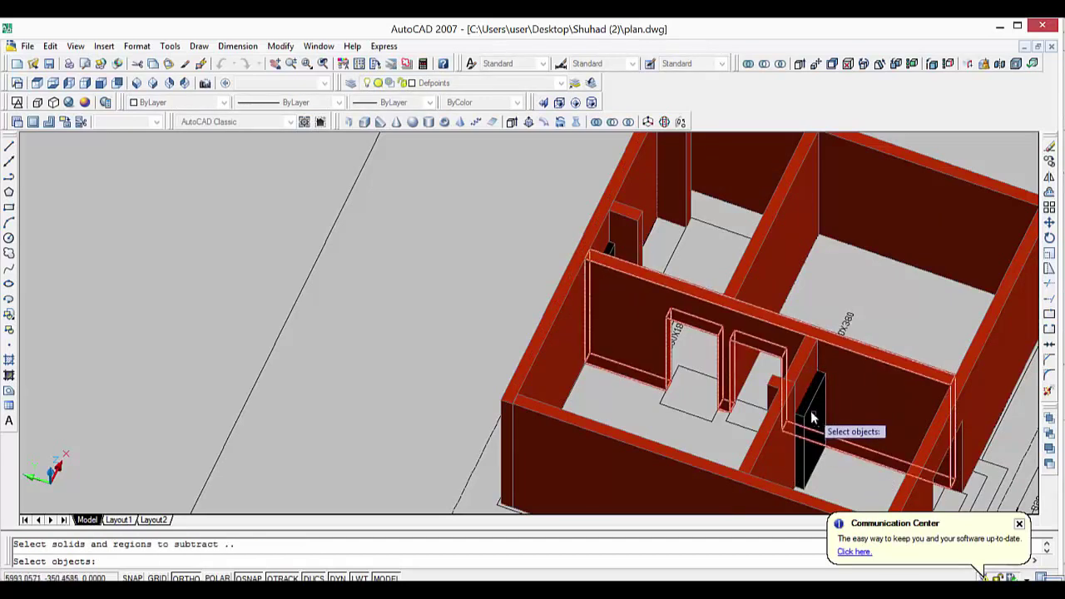
{"action": "left_click", "coordinate": [811, 401]}
{"action": "key", "text": "Return"}
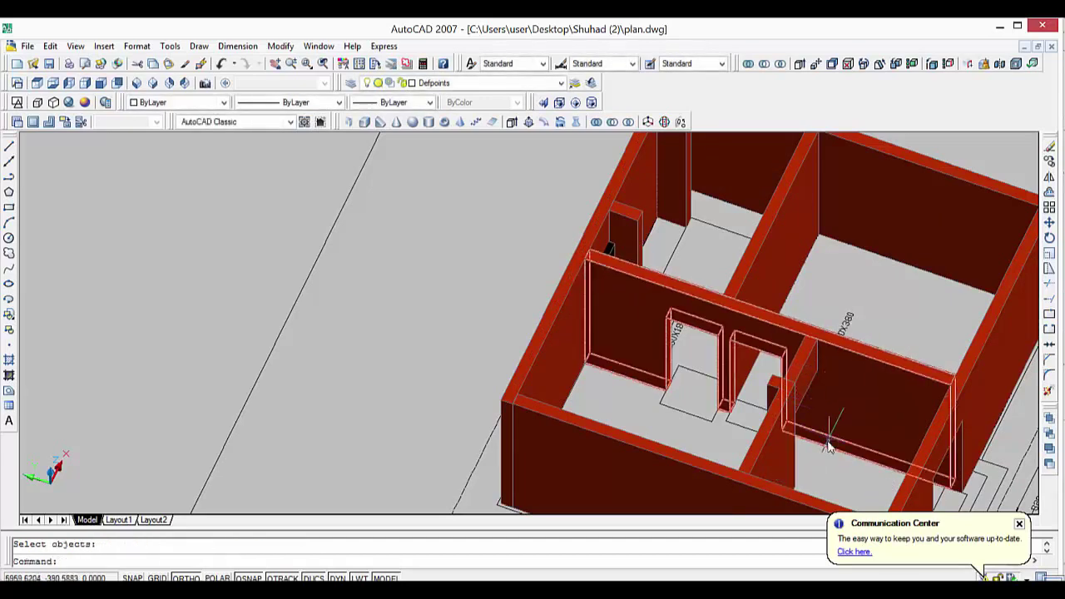
Subtract the corner block from the long left wall, then orbit to look from above.
{"action": "scroll", "coordinate": [632, 308], "scroll_direction": "up", "scroll_amount": 3}
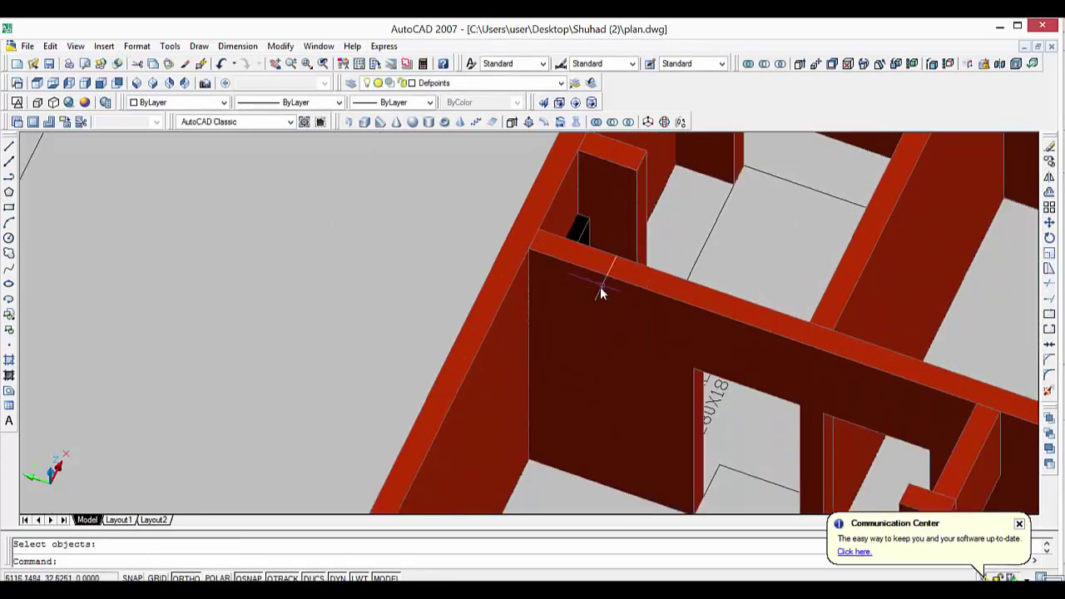
{"action": "scroll", "coordinate": [599, 286], "scroll_direction": "down", "scroll_amount": 1}
{"action": "key", "text": "Return"}
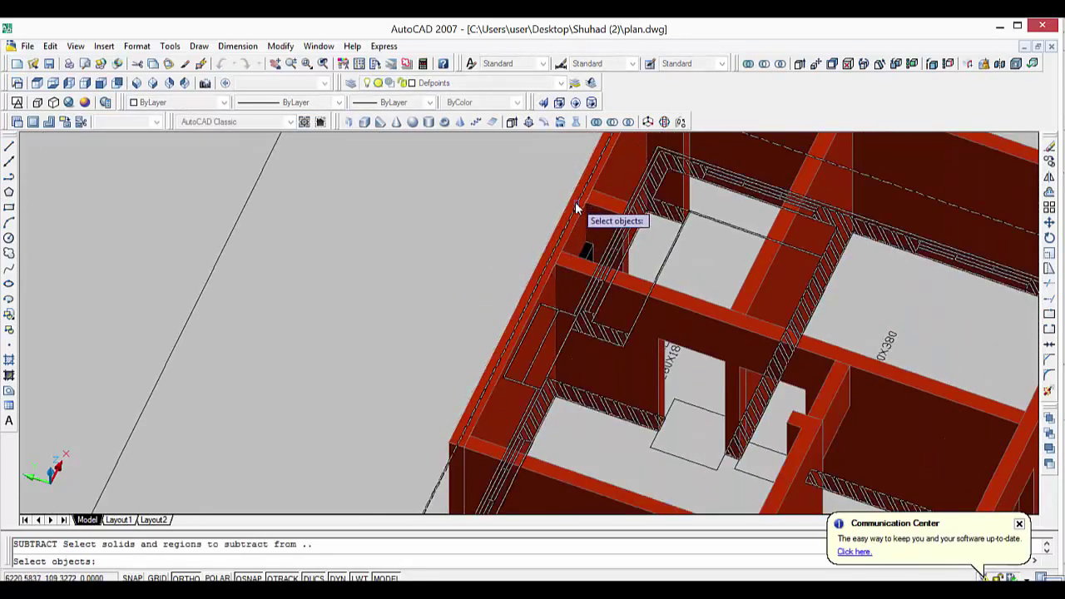
{"action": "left_click", "coordinate": [573, 202]}
{"action": "key", "text": "Return"}
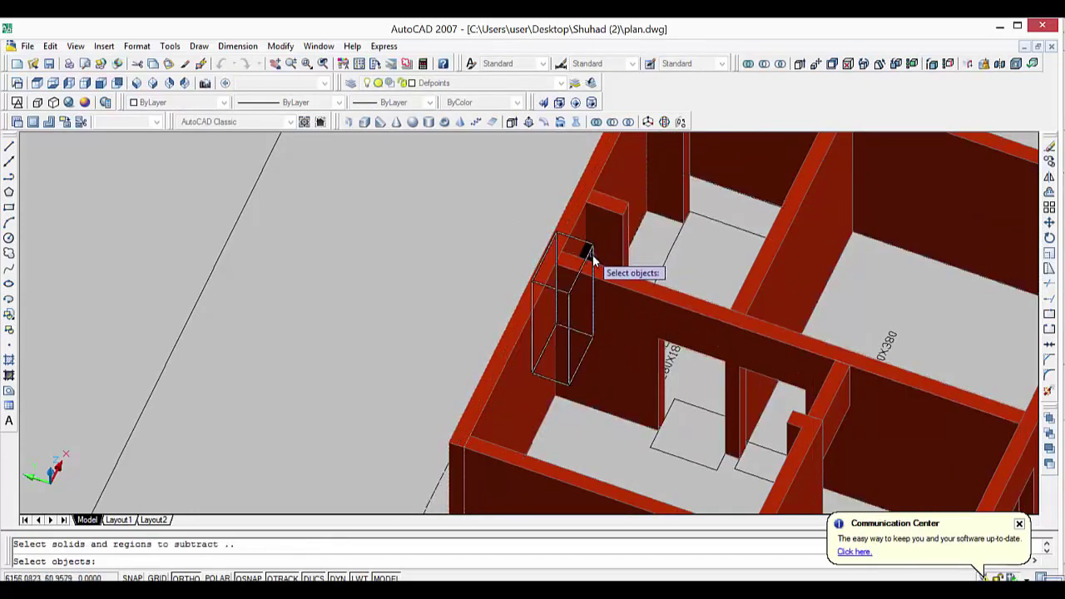
{"action": "left_click", "coordinate": [587, 263]}
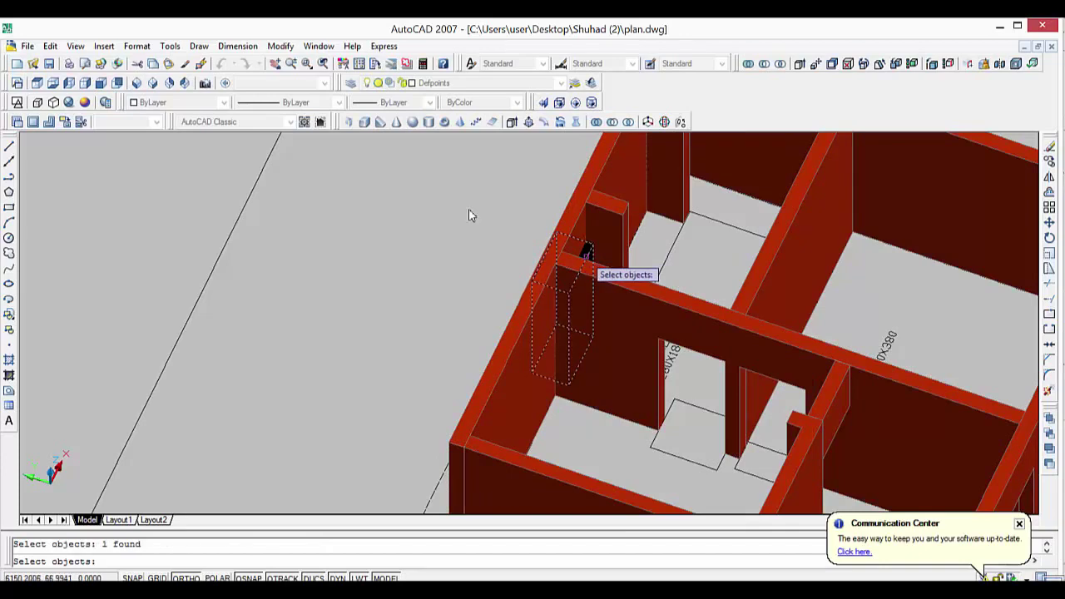
{"action": "key", "text": "Return"}
{"action": "scroll", "coordinate": [884, 304], "scroll_direction": "down", "scroll_amount": 2}
{"action": "mouse_move", "coordinate": [884, 304]}
{"action": "middle_mouse_down", "text": "shift"}
{"action": "mouse_move", "coordinate": [994, 450]}
{"action": "mouse_move", "coordinate": [886, 401]}
{"action": "mouse_move", "coordinate": [781, 395]}
{"action": "mouse_move", "coordinate": [867, 423]}
{"action": "mouse_move", "coordinate": [886, 414]}
{"action": "mouse_move", "coordinate": [865, 452]}
{"action": "mouse_move", "coordinate": [729, 419]}
{"action": "mouse_move", "coordinate": [732, 435]}
{"action": "mouse_move", "coordinate": [784, 447]}
{"action": "mouse_move", "coordinate": [767, 451]}
{"action": "mouse_move", "coordinate": [763, 430]}
{"action": "middle_mouse_up", "text": "shift"}
Switch to the Top view and center the floor plan.
{"action": "key", "text": "Escape"}
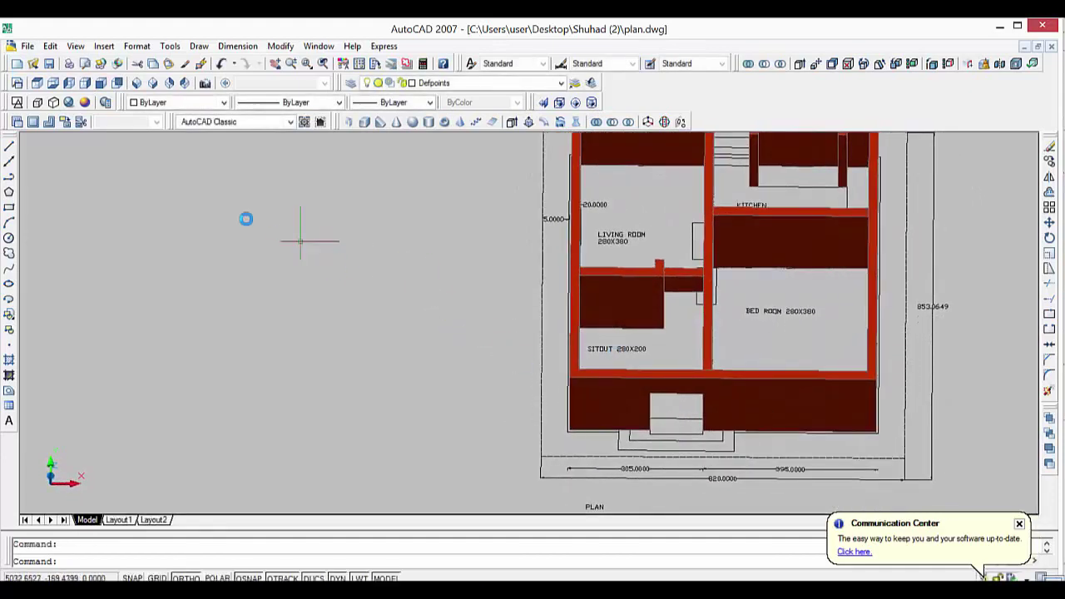
{"action": "left_click", "coordinate": [36, 84]}
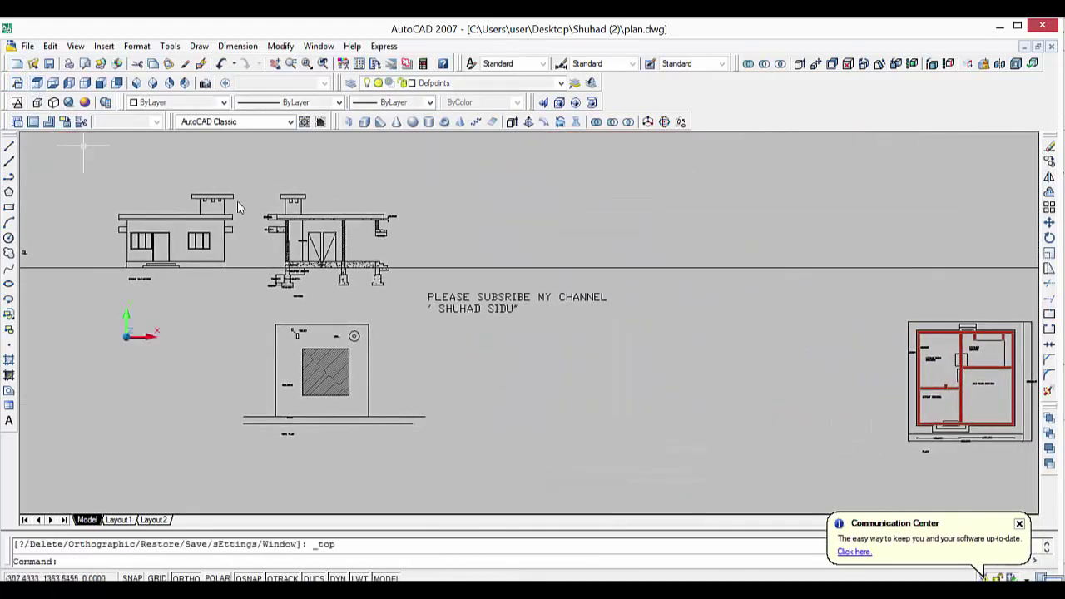
{"action": "middle_click_drag", "start_coordinate": [835, 419], "coordinate": [468, 340]}
{"action": "scroll", "coordinate": [582, 321], "scroll_direction": "up", "scroll_amount": 2}
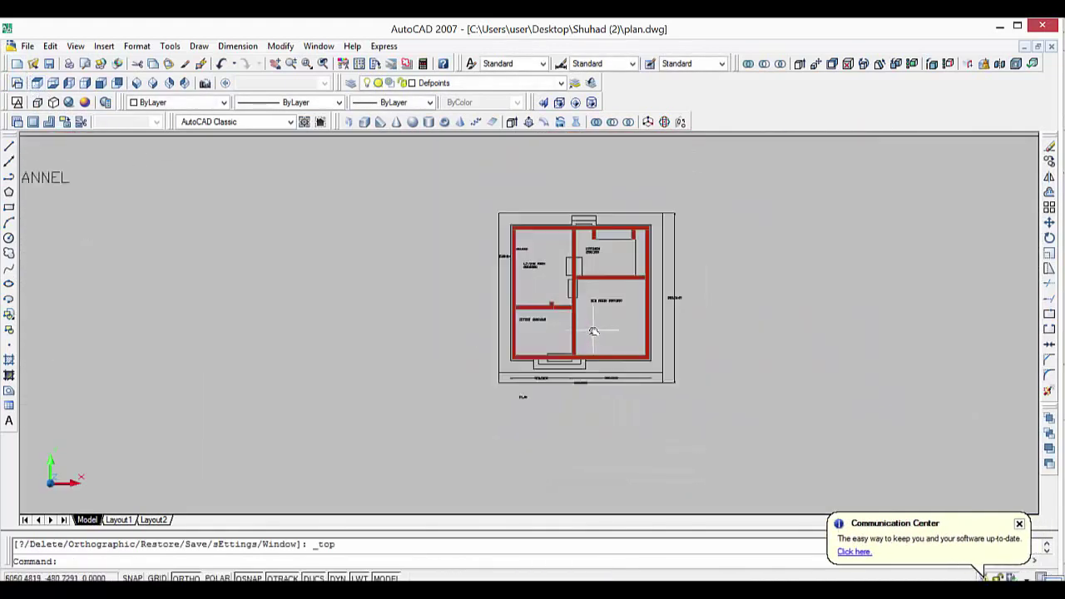
{"action": "scroll", "coordinate": [582, 321], "scroll_direction": "up", "scroll_amount": 2}
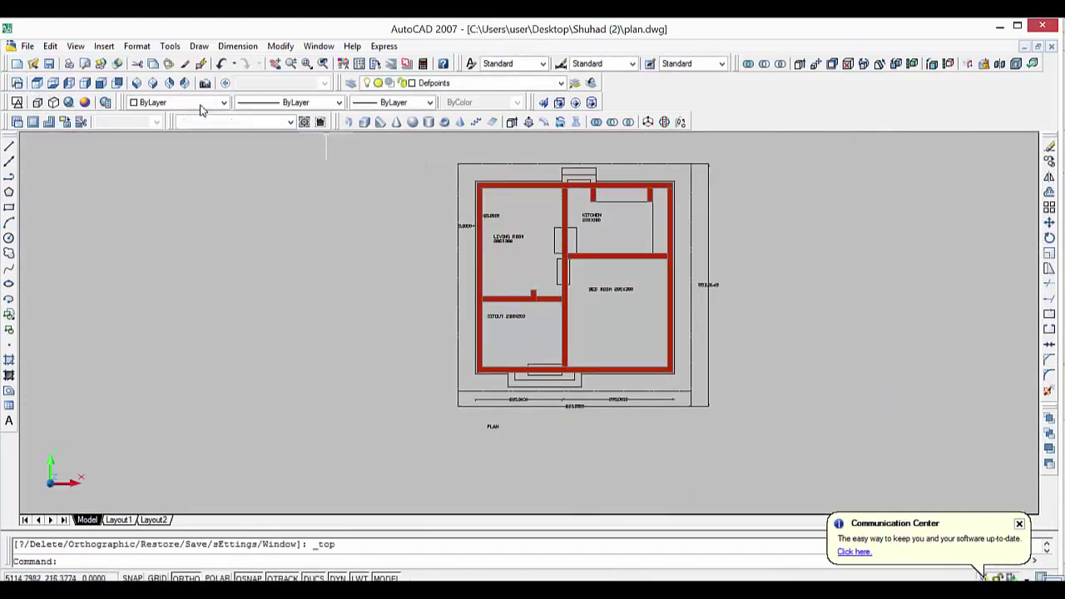
Turn off the wall layer to hide the red wall solids.
{"action": "left_click", "coordinate": [485, 83]}
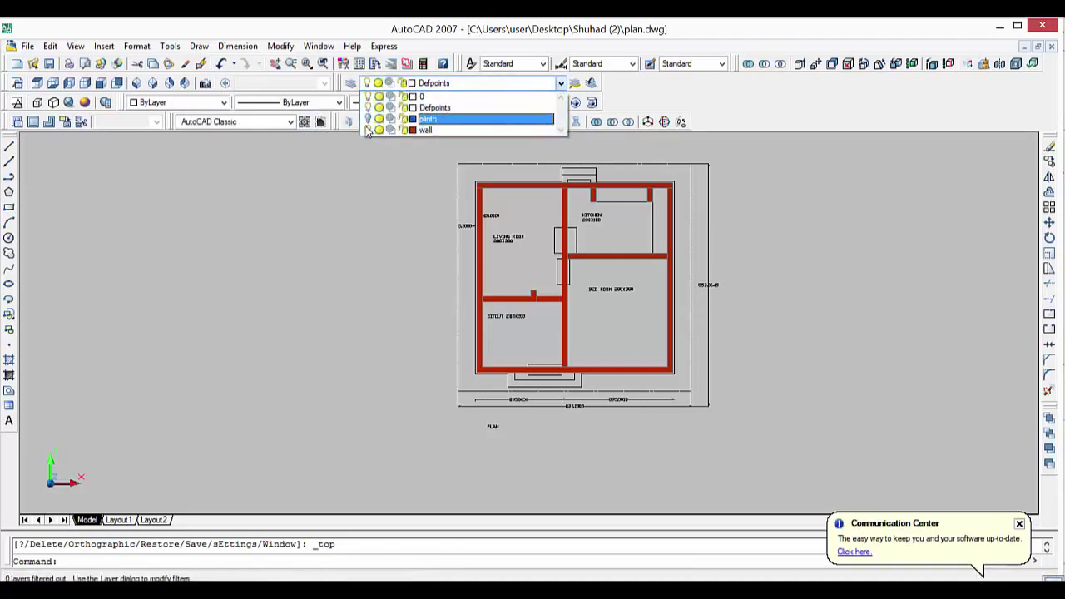
{"action": "left_click", "coordinate": [294, 178]}
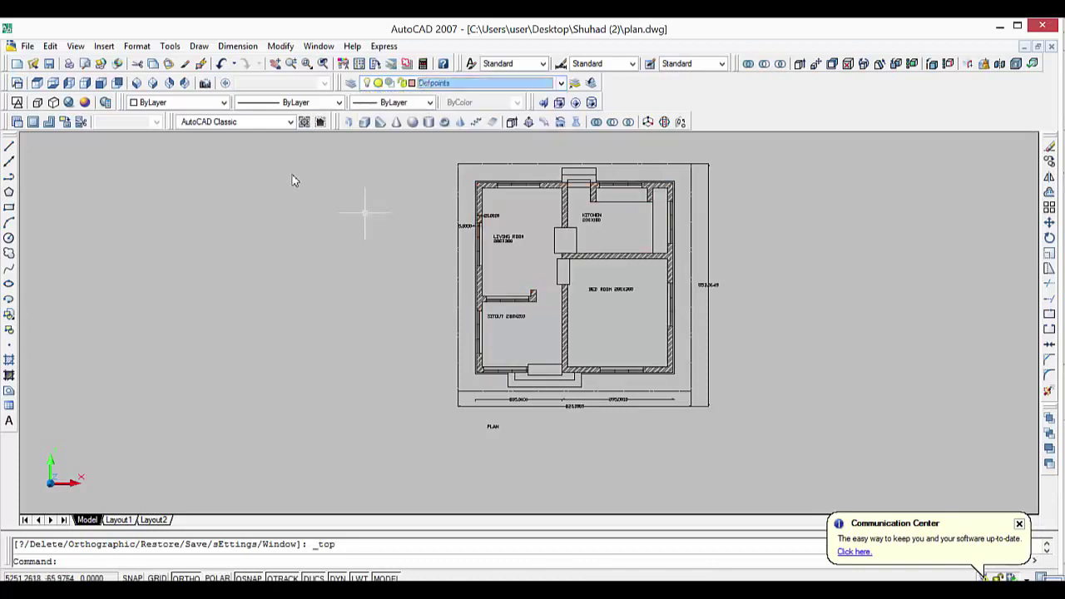
{"action": "scroll", "coordinate": [374, 138], "scroll_direction": "up", "scroll_amount": 2}
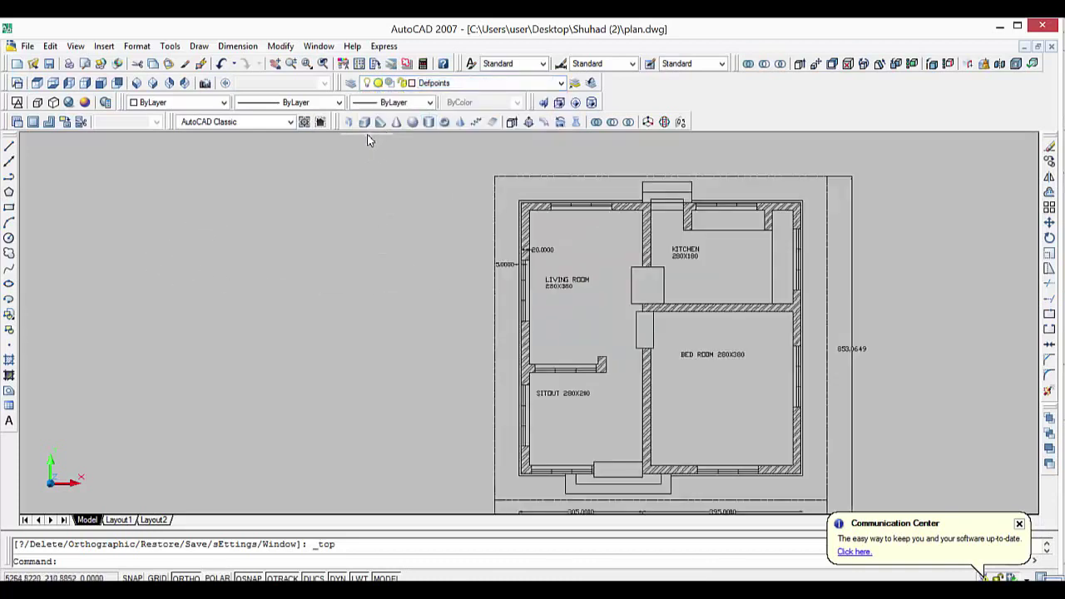
{"action": "key", "text": "Escape"}
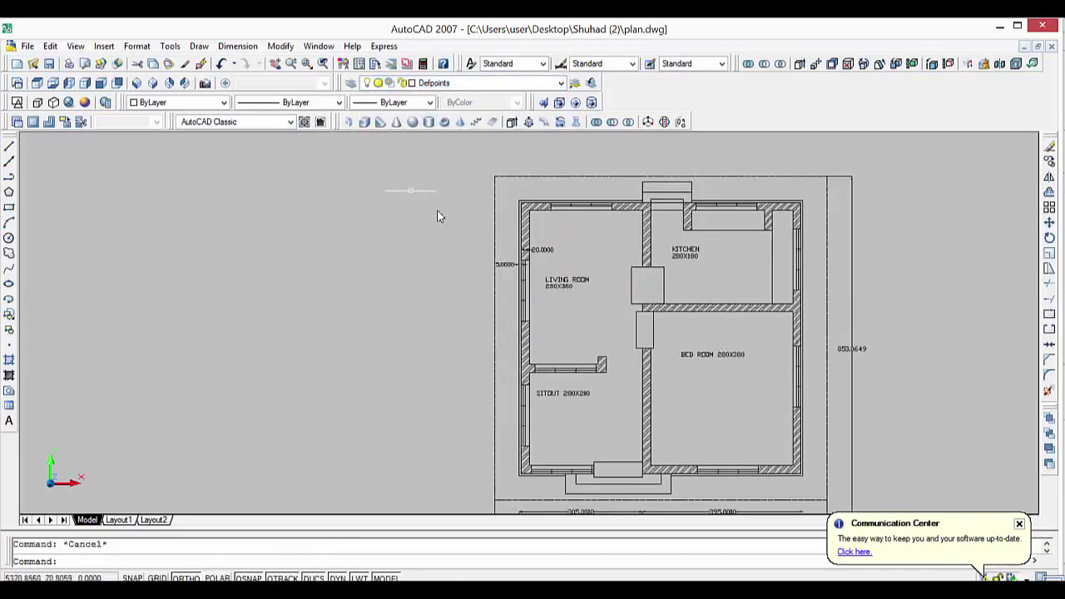
Start POLYSOLID with height 150, width 50 and Center justification.
{"action": "left_click", "coordinate": [1019, 525]}
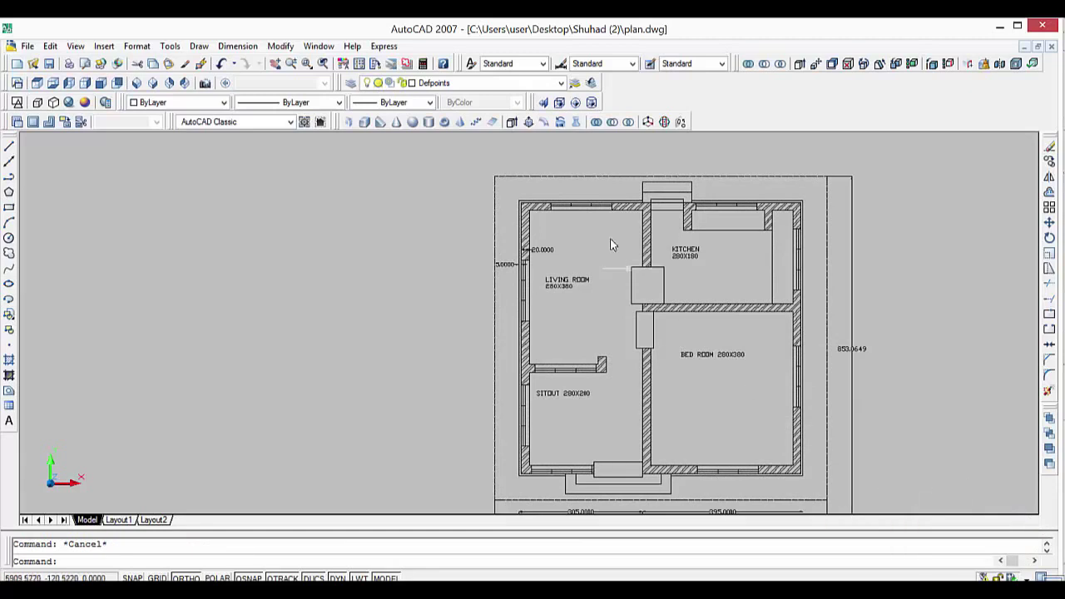
{"action": "left_click", "coordinate": [347, 123]}
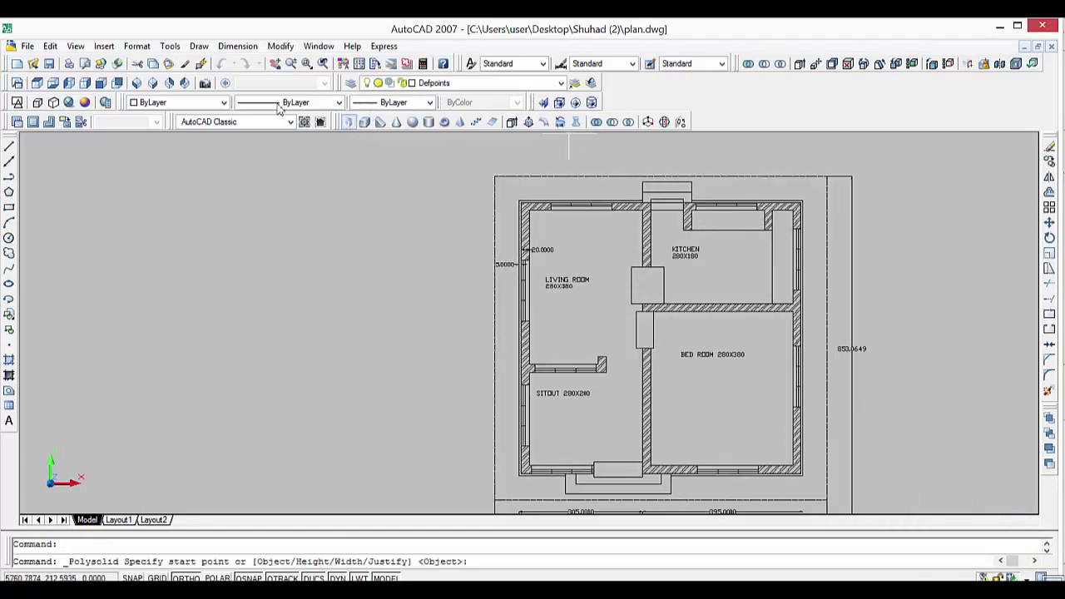
{"action": "right_click", "coordinate": [360, 210]}
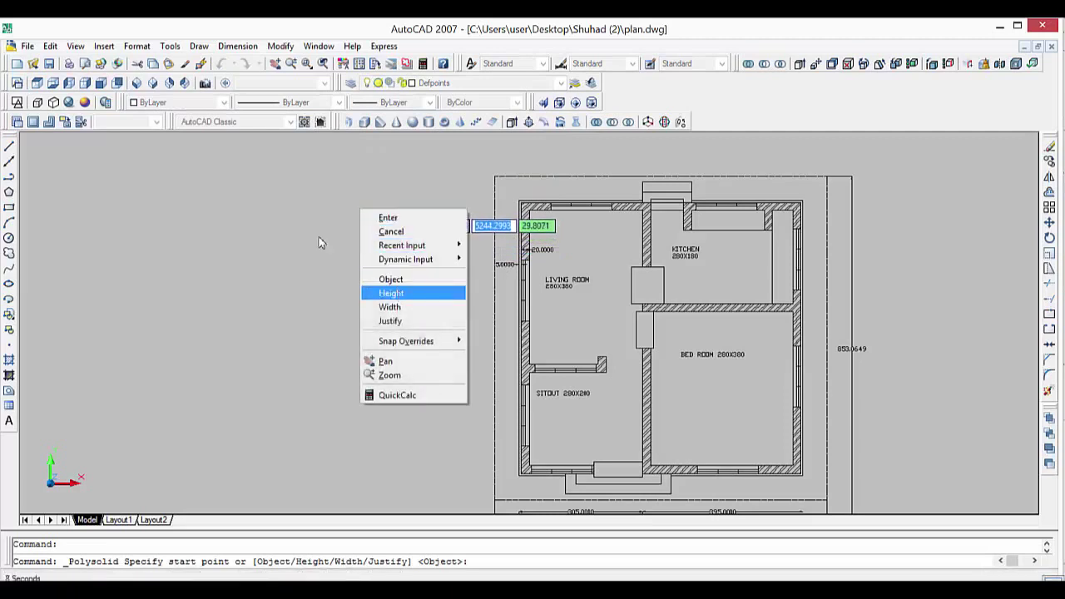
{"action": "left_click", "coordinate": [391, 293]}
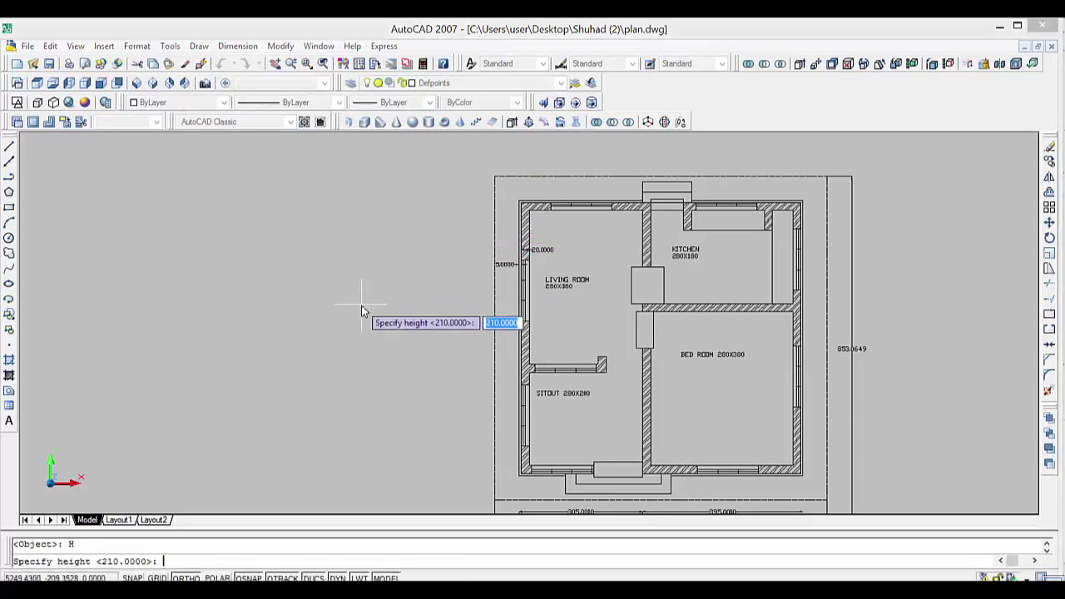
{"action": "type", "text": "150"}
{"action": "key", "text": "Return"}
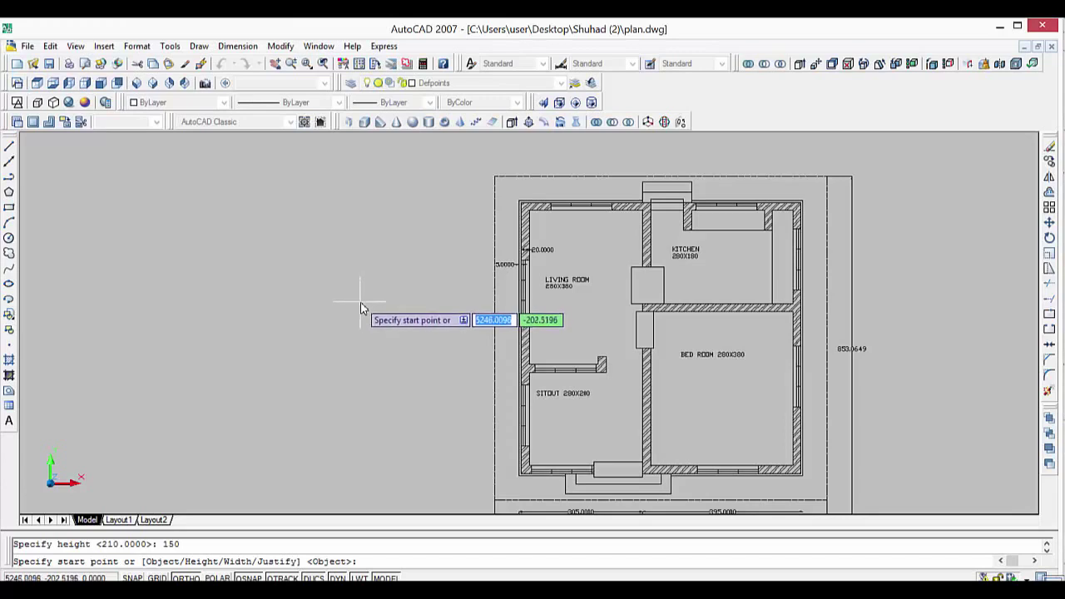
{"action": "right_click", "coordinate": [457, 305]}
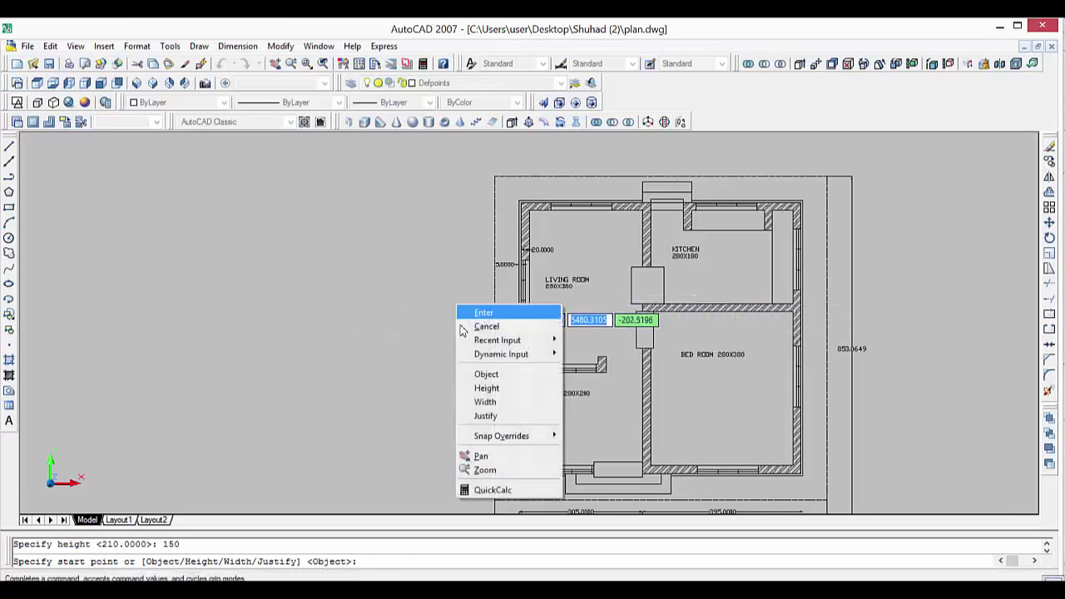
{"action": "left_click", "coordinate": [484, 401]}
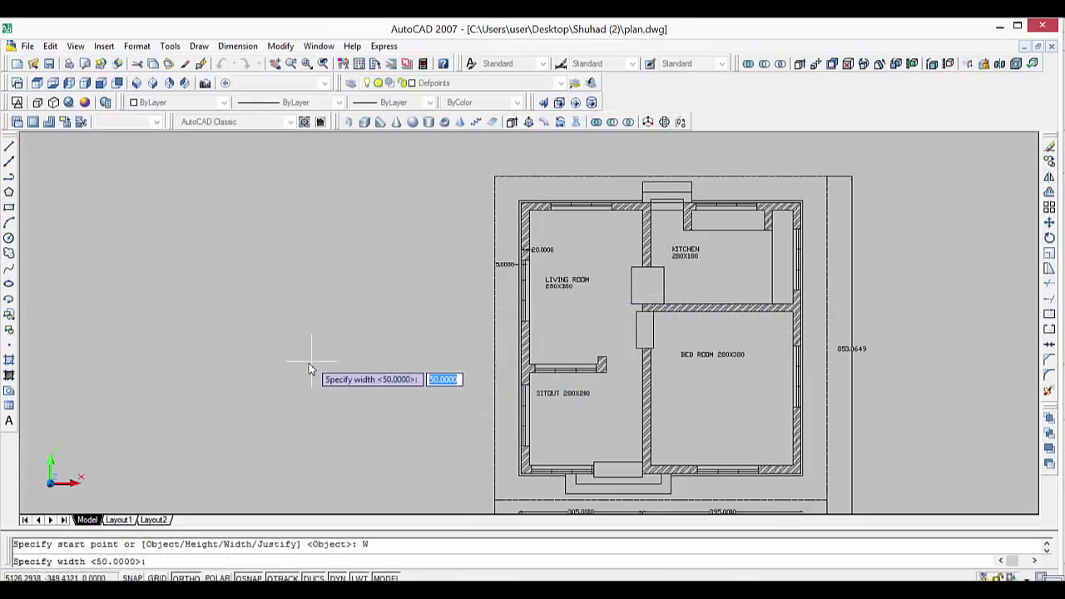
{"action": "type", "text": "50"}
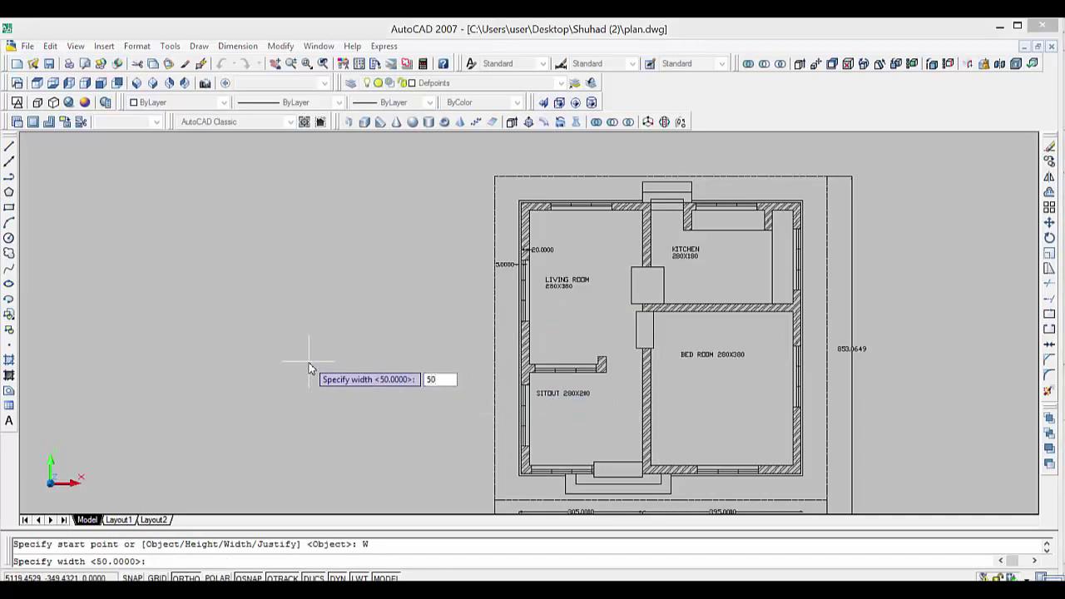
{"action": "key", "text": "Return"}
{"action": "right_click", "coordinate": [309, 365]}
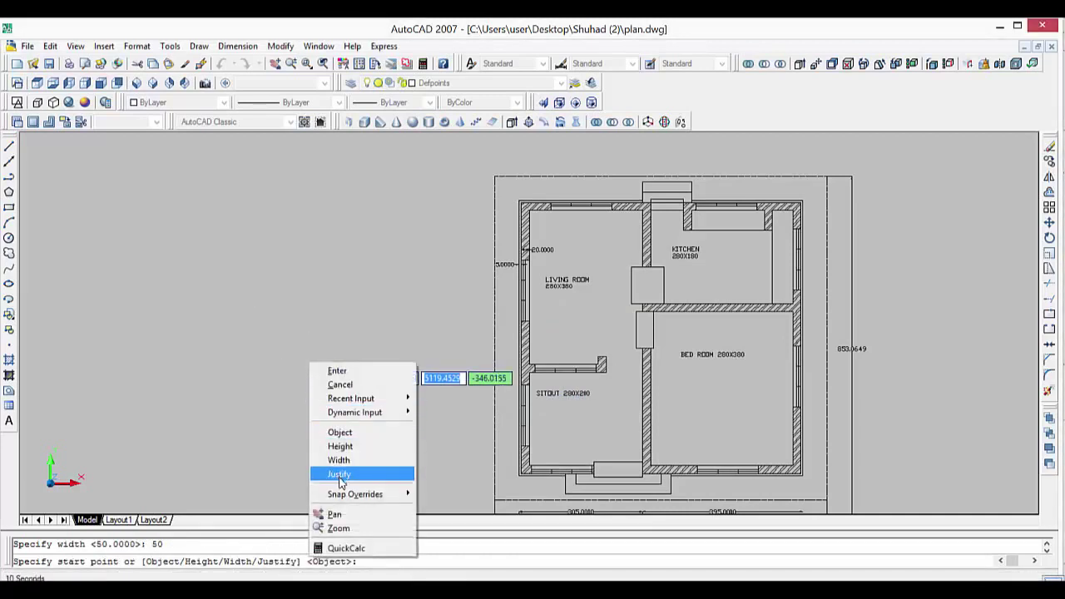
{"action": "left_click", "coordinate": [339, 476]}
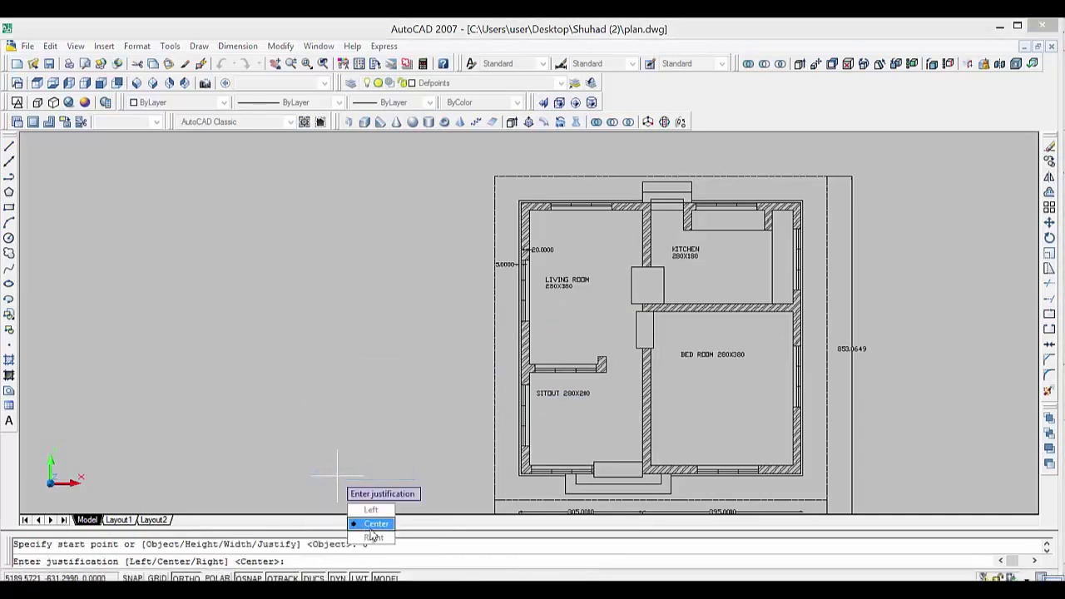
{"action": "type", "text": "c"}
{"action": "key", "text": "Return"}
Draw the polysolid across the sitout window opening, from its left to right end.
{"action": "scroll", "coordinate": [569, 491], "scroll_direction": "up", "scroll_amount": 2}
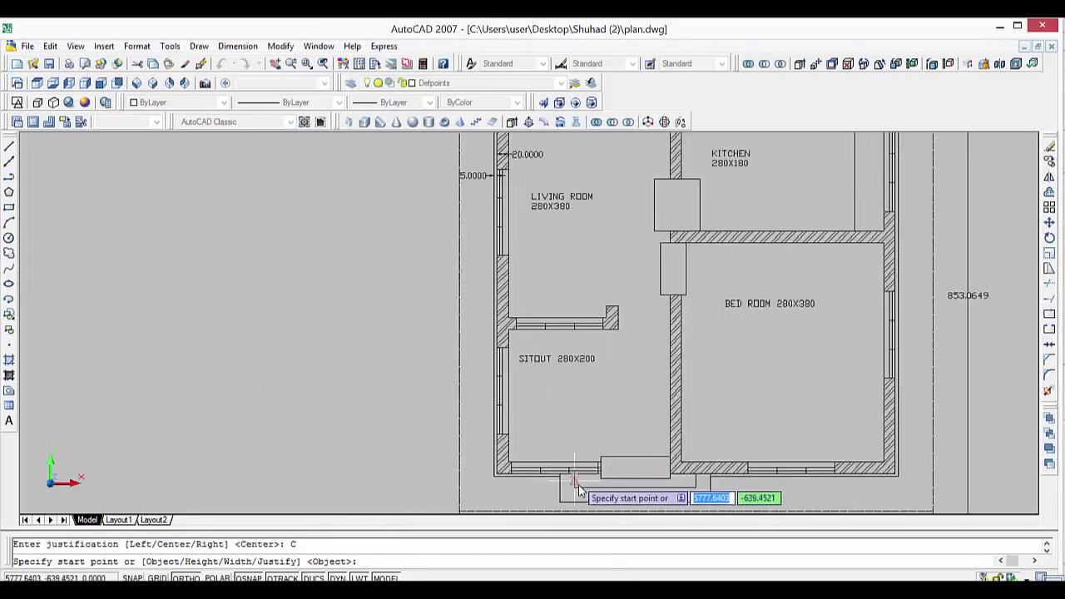
{"action": "scroll", "coordinate": [550, 502], "scroll_direction": "up", "scroll_amount": 2}
{"action": "scroll", "coordinate": [509, 503], "scroll_direction": "up", "scroll_amount": 2}
{"action": "scroll", "coordinate": [499, 495], "scroll_direction": "up", "scroll_amount": 2}
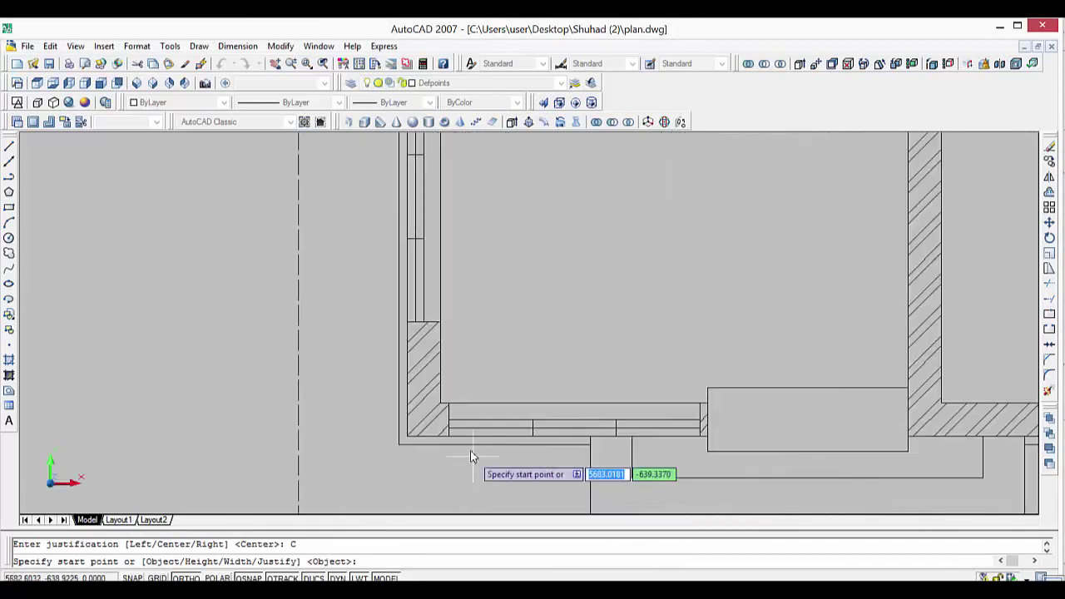
{"action": "left_click", "coordinate": [450, 421]}
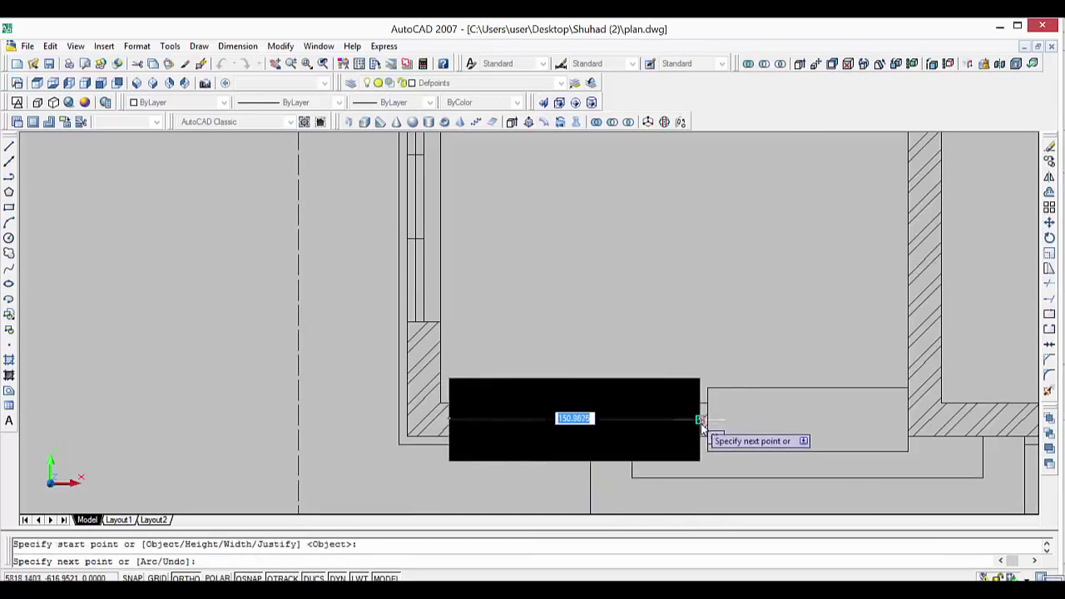
{"action": "scroll", "coordinate": [700, 420], "scroll_direction": "up", "scroll_amount": 4}
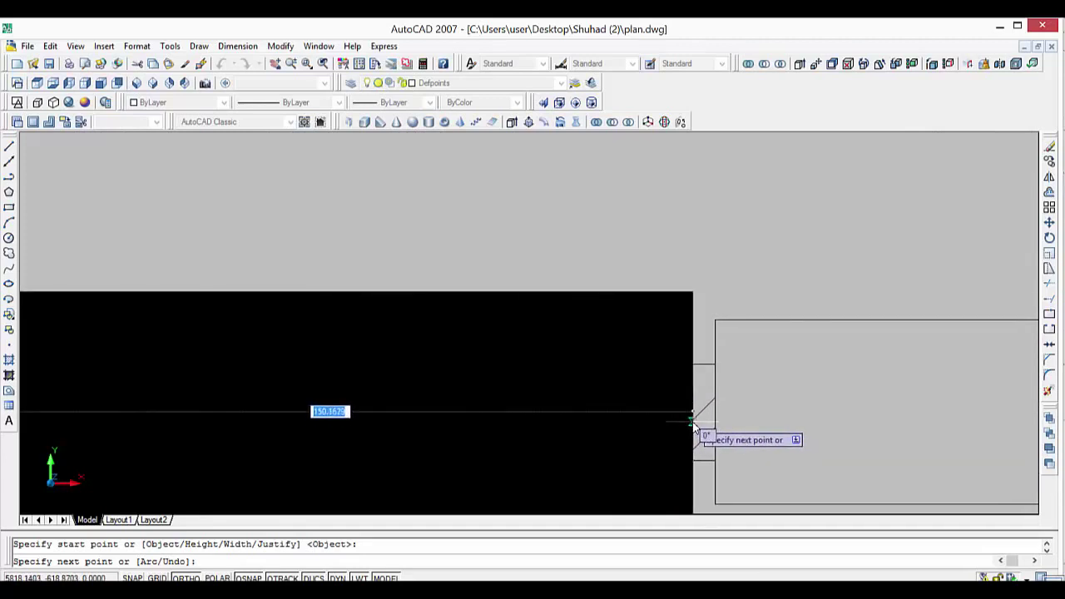
{"action": "left_click", "coordinate": [692, 421]}
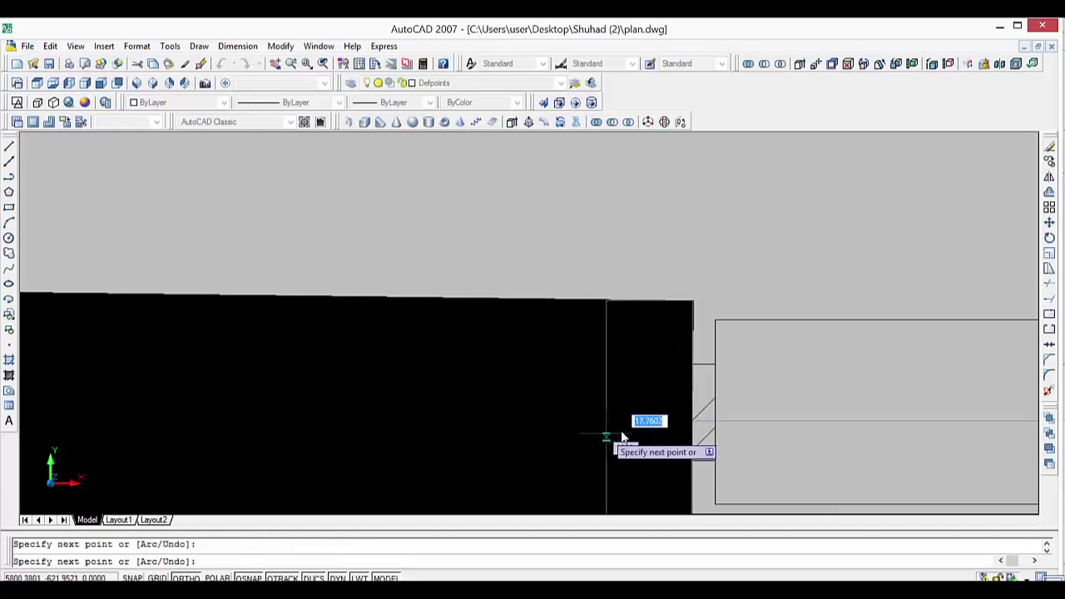
{"action": "key", "text": "ctrl+z"}
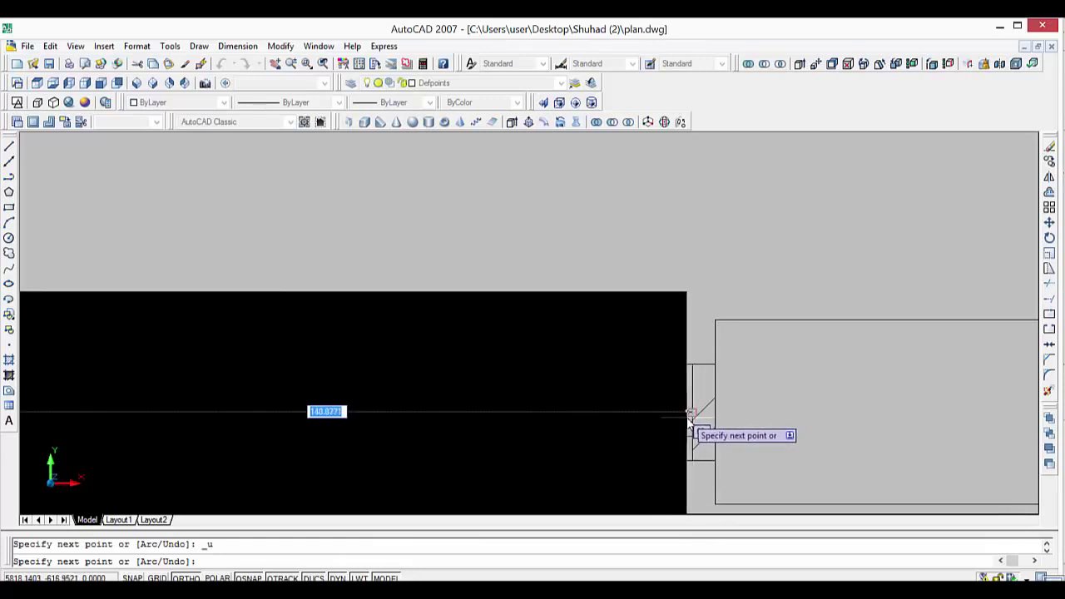
{"action": "left_click", "coordinate": [690, 421]}
{"action": "key", "text": "Return"}
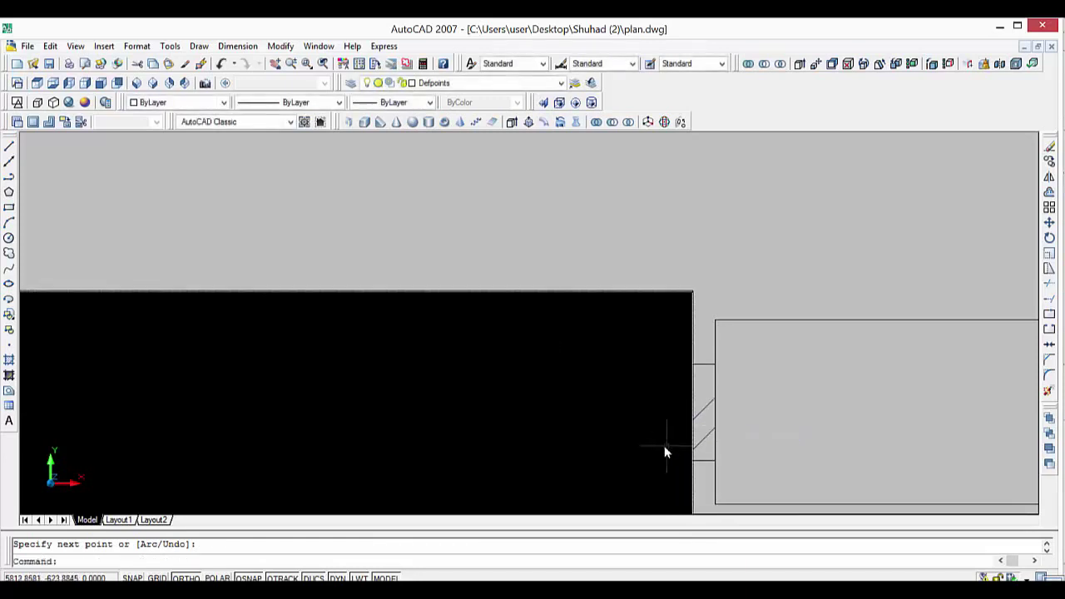
Bring the bedroom's bottom wall into view and rerun POLYSOLID for its window.
{"action": "scroll", "coordinate": [645, 381], "scroll_direction": "down", "scroll_amount": 2}
{"action": "scroll", "coordinate": [646, 381], "scroll_direction": "down", "scroll_amount": 1}
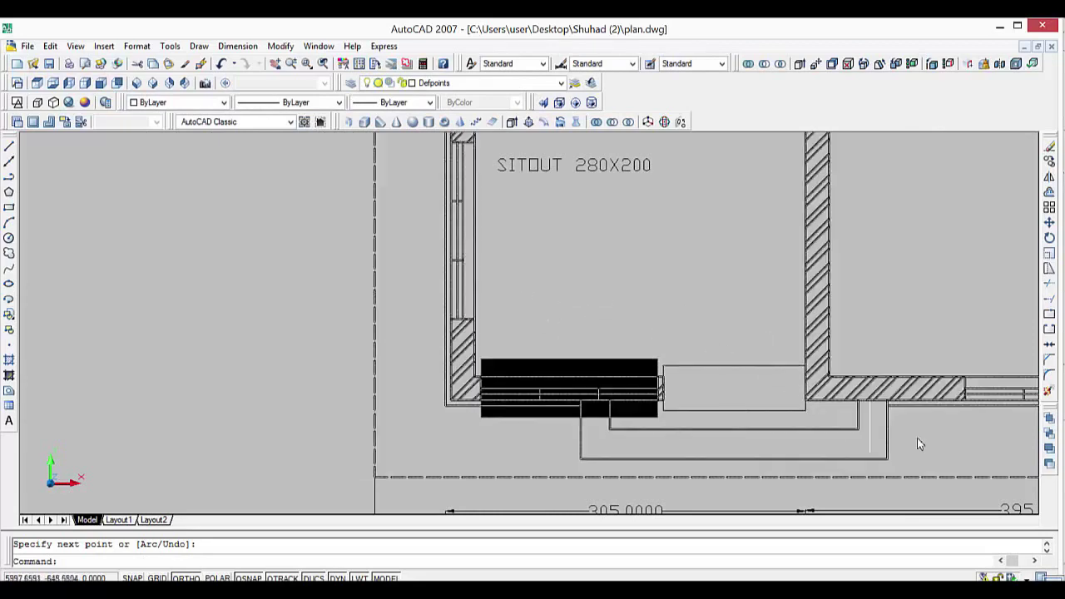
{"action": "scroll", "coordinate": [919, 442], "scroll_direction": "down", "scroll_amount": 1}
{"action": "middle_click_drag", "start_coordinate": [914, 446], "coordinate": [757, 420]}
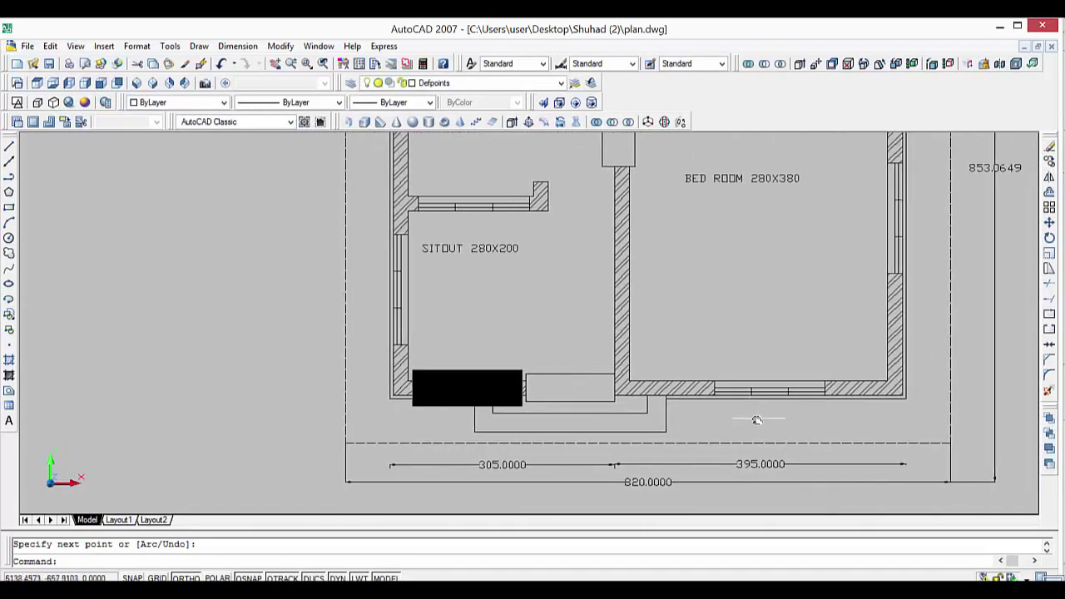
{"action": "scroll", "coordinate": [753, 421], "scroll_direction": "down", "scroll_amount": 3}
{"action": "scroll", "coordinate": [654, 421], "scroll_direction": "up", "scroll_amount": 1}
{"action": "scroll", "coordinate": [646, 418], "scroll_direction": "up", "scroll_amount": 2}
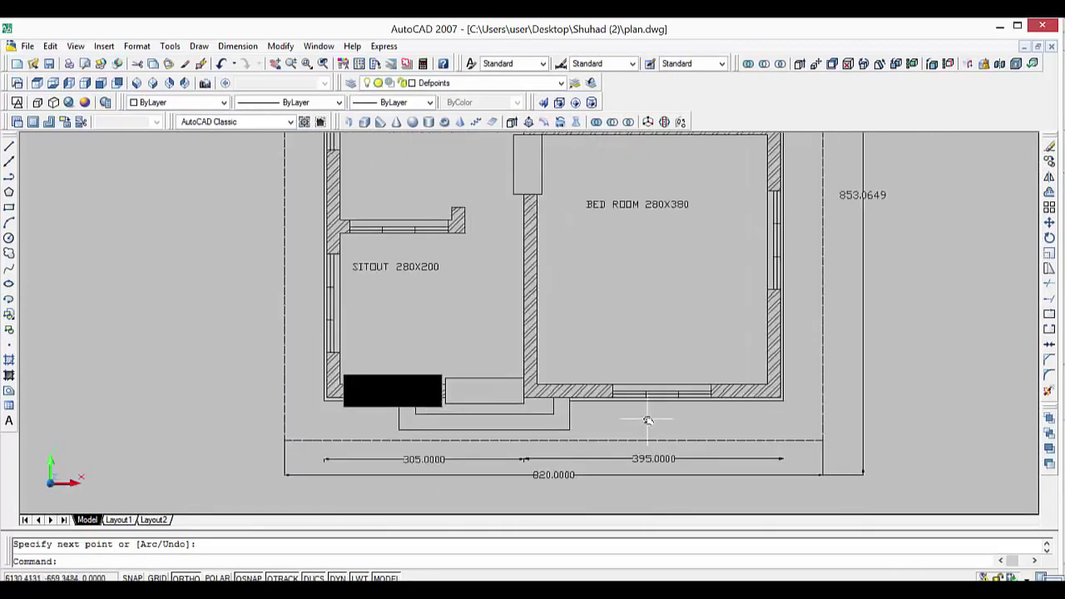
{"action": "scroll", "coordinate": [628, 414], "scroll_direction": "up", "scroll_amount": 1}
{"action": "key", "text": "Return"}
Fill the bedroom's front window gap with a black polysolid block.
{"action": "scroll", "coordinate": [593, 389], "scroll_direction": "up", "scroll_amount": 2}
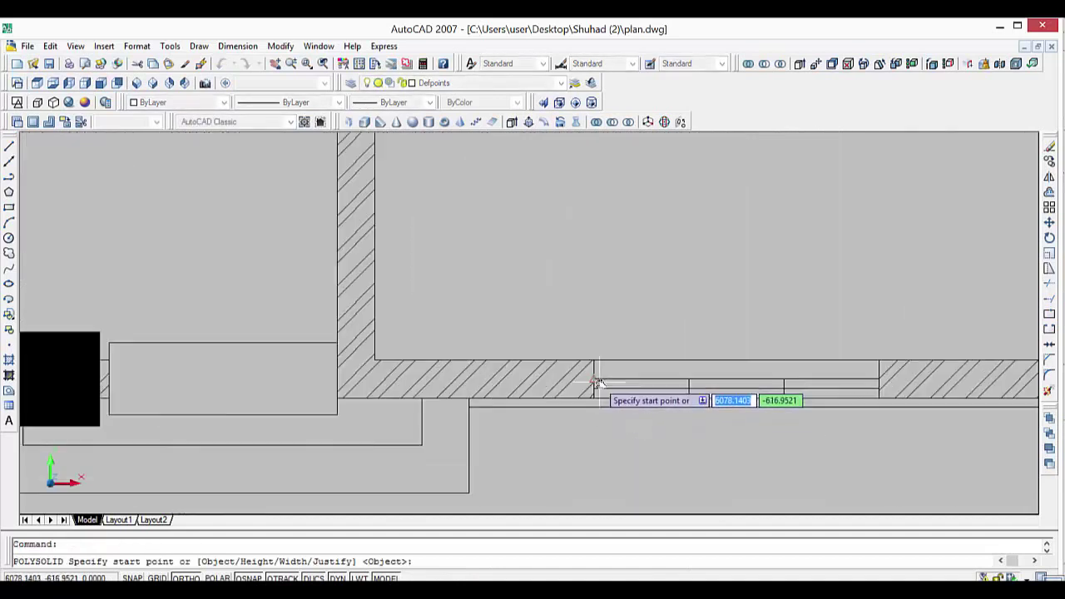
{"action": "scroll", "coordinate": [591, 389], "scroll_direction": "up", "scroll_amount": 1}
{"action": "left_click", "coordinate": [591, 377]}
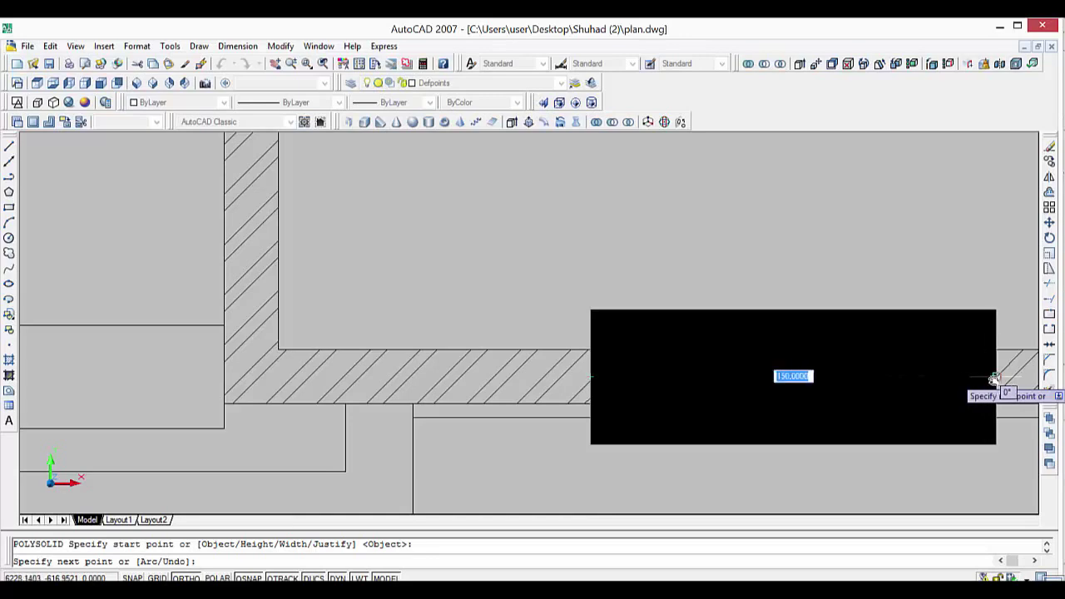
{"action": "key", "text": "Return"}
{"action": "key", "text": "Return"}
{"action": "scroll", "coordinate": [989, 385], "scroll_direction": "down", "scroll_amount": 4}
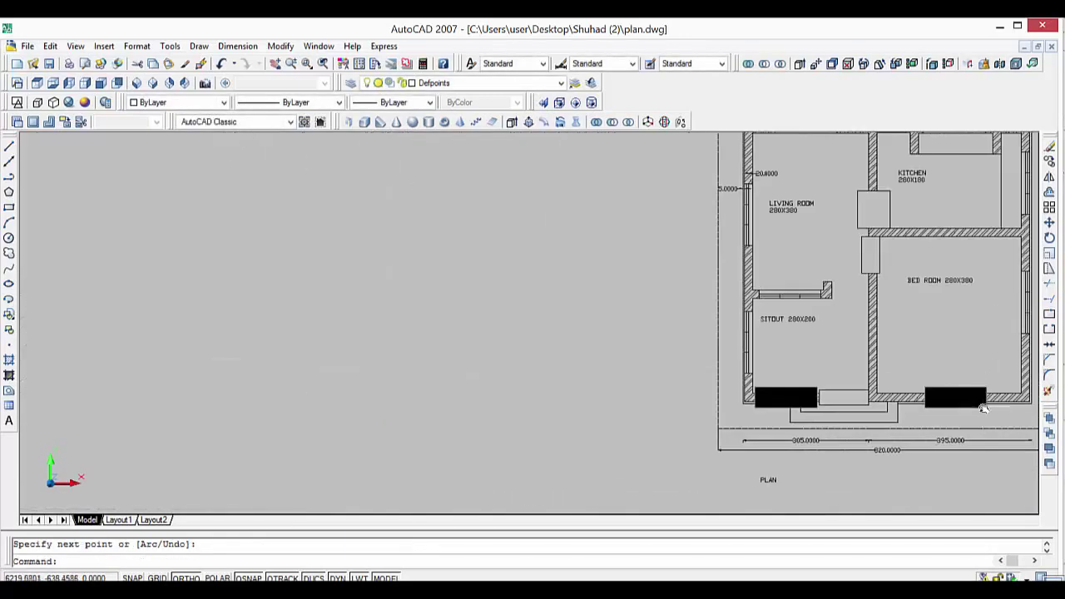
{"action": "middle_click_drag", "start_coordinate": [980, 430], "coordinate": [746, 463]}
{"action": "scroll", "coordinate": [747, 464], "scroll_direction": "up", "scroll_amount": 2}
{"action": "scroll", "coordinate": [782, 383], "scroll_direction": "up", "scroll_amount": 2}
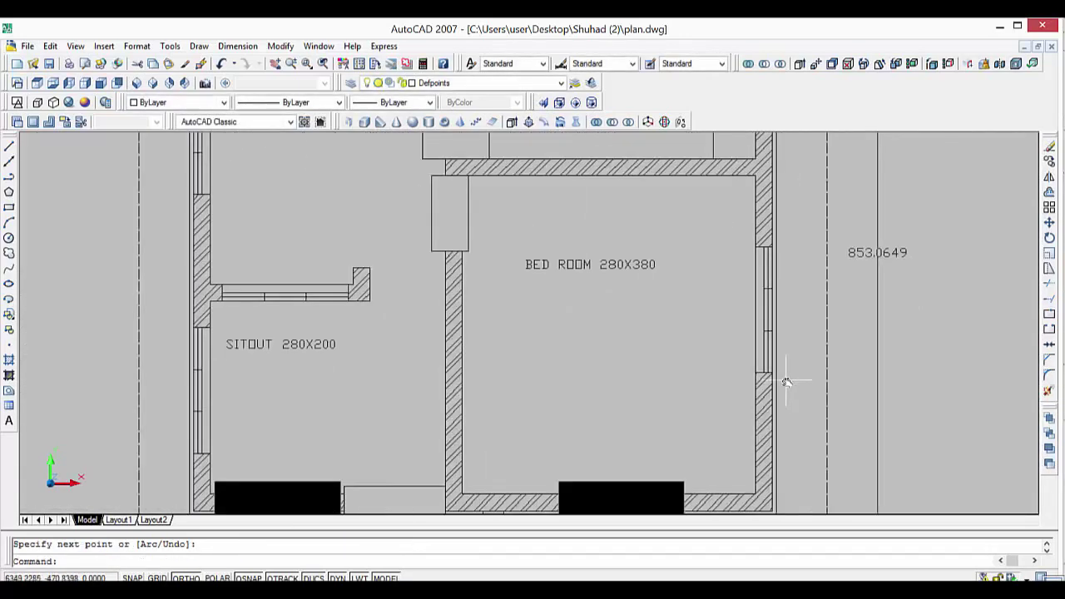
Fill the bedroom's side window gap on its right wall with a polysolid block.
{"action": "key", "text": "Return"}
{"action": "scroll", "coordinate": [764, 380], "scroll_direction": "up", "scroll_amount": 1}
{"action": "scroll", "coordinate": [764, 380], "scroll_direction": "up", "scroll_amount": 1}
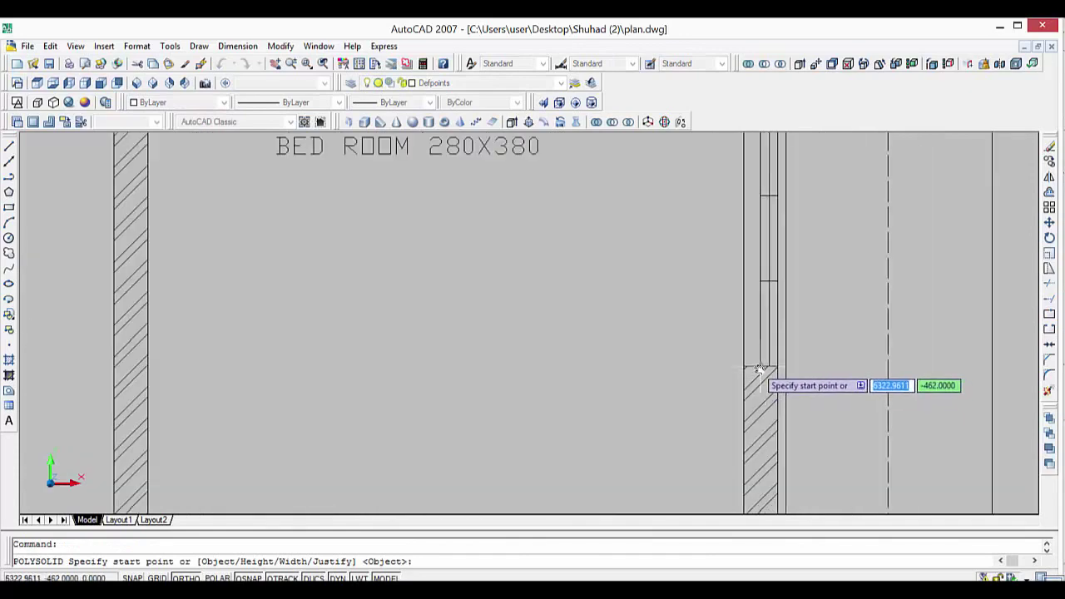
{"action": "left_click", "coordinate": [762, 371]}
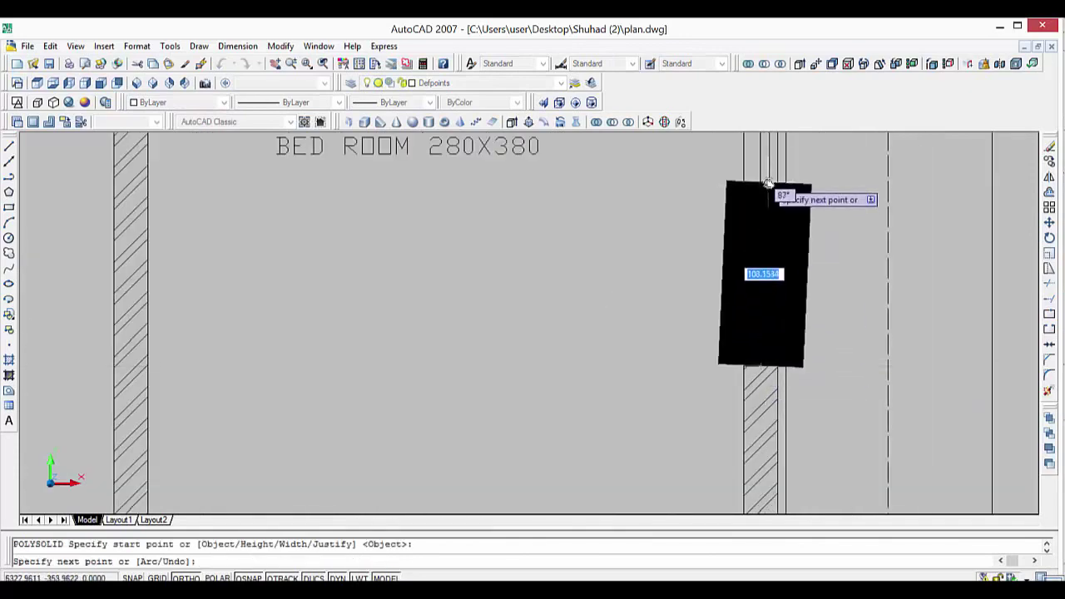
{"action": "scroll", "coordinate": [774, 193], "scroll_direction": "down", "scroll_amount": 4}
{"action": "middle_click_drag", "start_coordinate": [758, 204], "coordinate": [745, 377]}
{"action": "scroll", "coordinate": [742, 366], "scroll_direction": "up", "scroll_amount": 2}
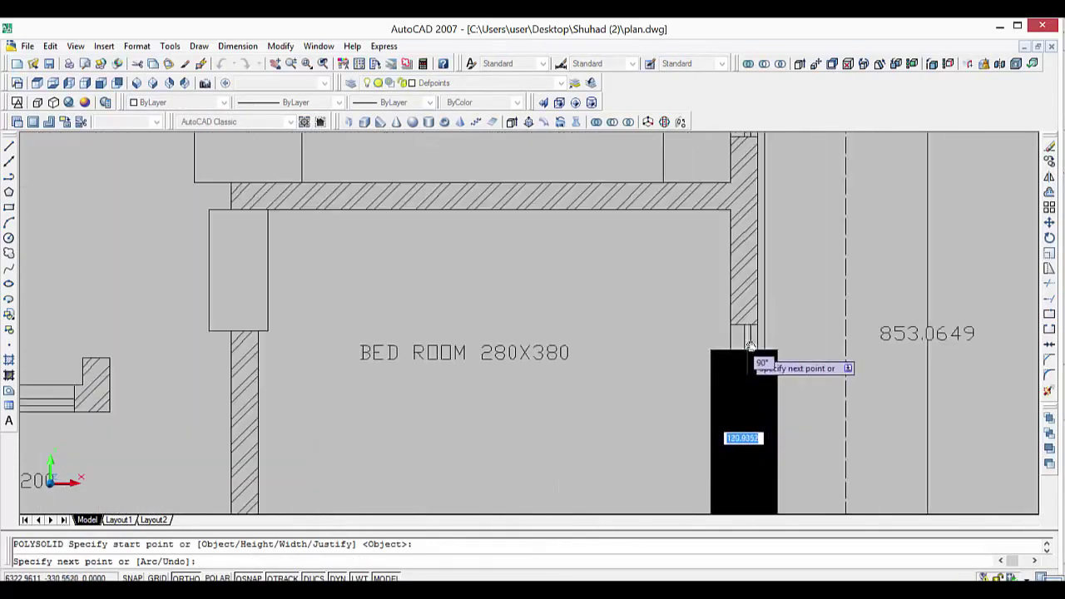
{"action": "key", "text": "Return"}
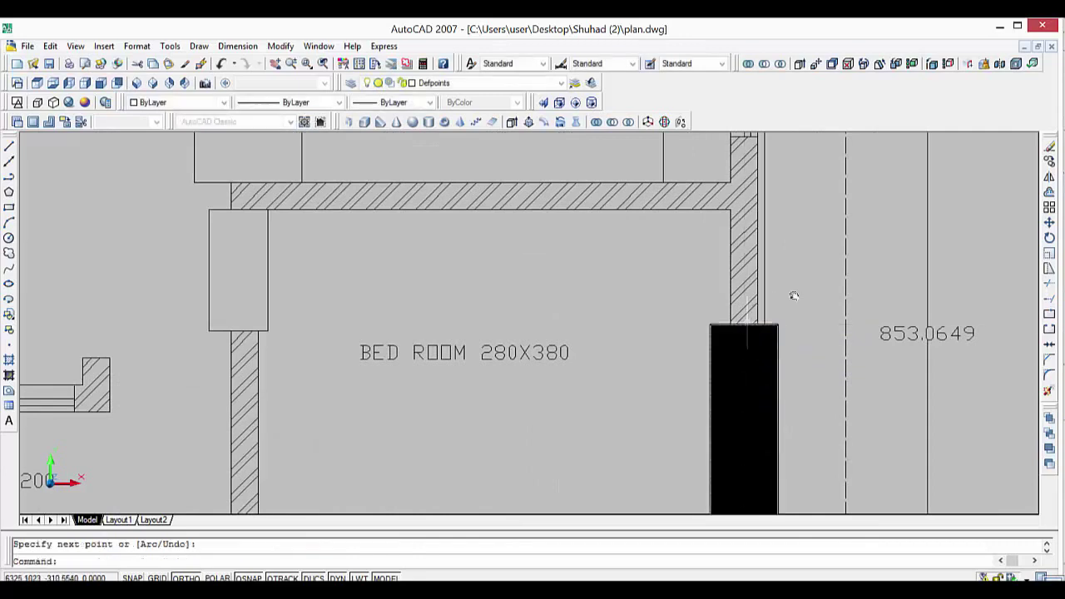
{"action": "scroll", "coordinate": [791, 292], "scroll_direction": "down", "scroll_amount": 3}
{"action": "scroll", "coordinate": [808, 274], "scroll_direction": "down", "scroll_amount": 2}
{"action": "scroll", "coordinate": [737, 402], "scroll_direction": "up", "scroll_amount": 2}
{"action": "scroll", "coordinate": [737, 402], "scroll_direction": "up", "scroll_amount": 2}
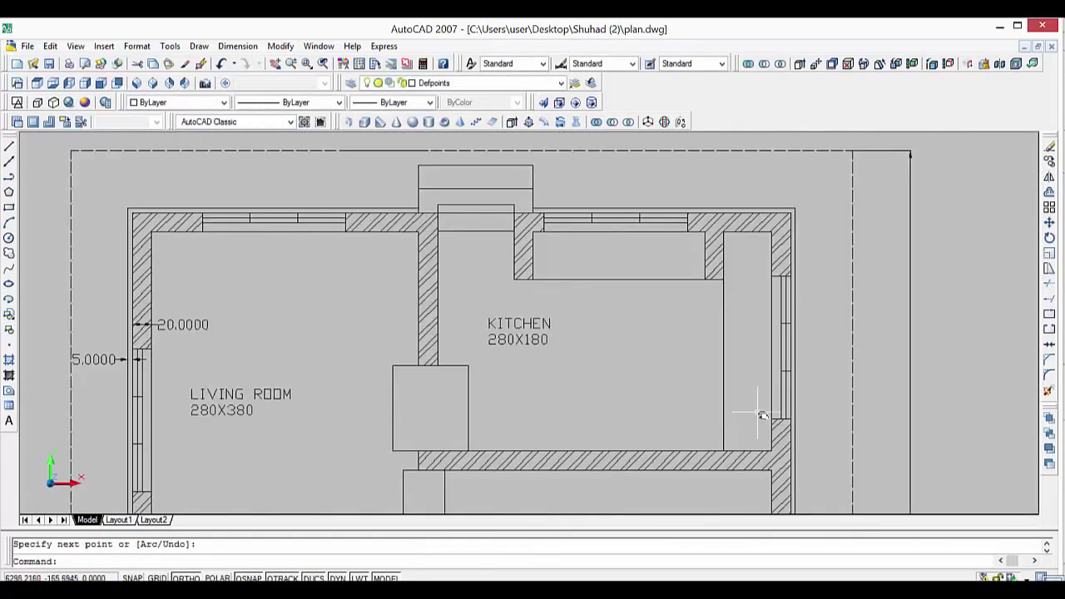
{"action": "scroll", "coordinate": [761, 416], "scroll_direction": "up", "scroll_amount": 2}
Fill the kitchen window gap with a polysolid block from bottom to top end.
{"action": "key", "text": "Return"}
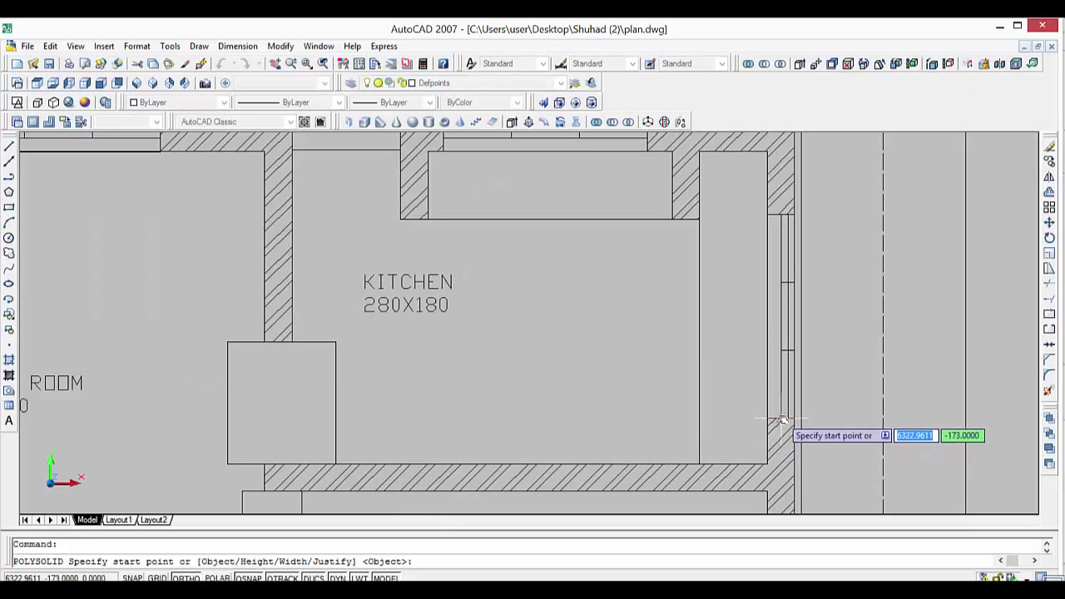
{"action": "left_click", "coordinate": [781, 419]}
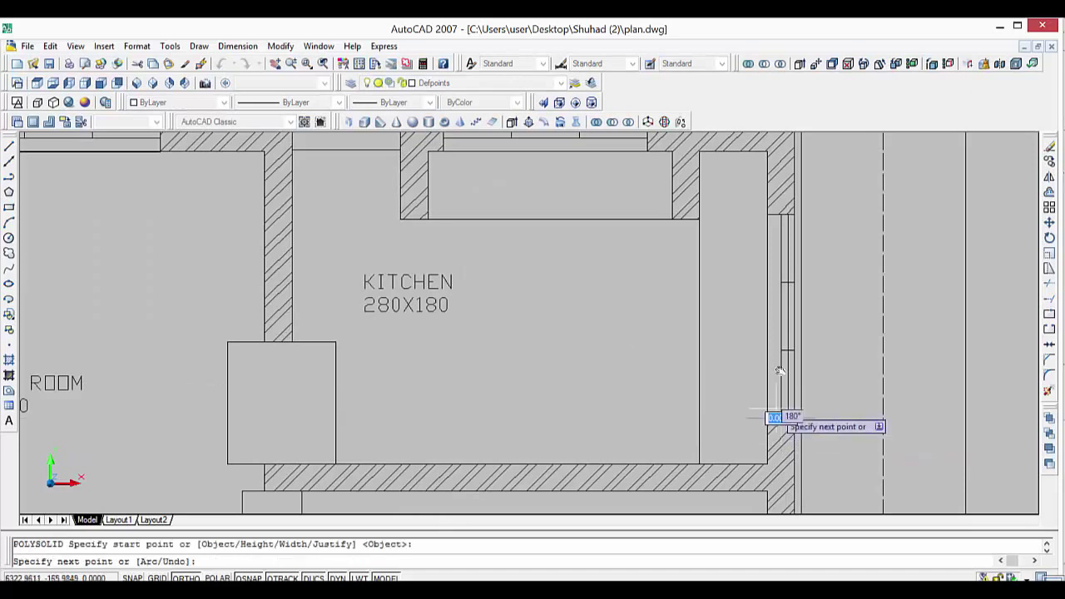
{"action": "left_click", "coordinate": [782, 214]}
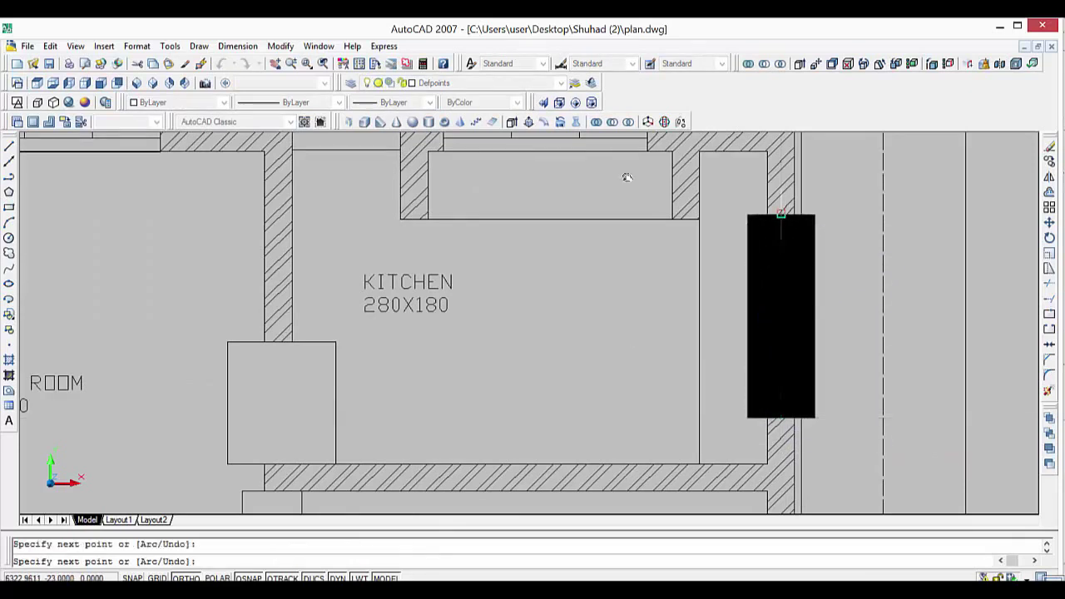
{"action": "key", "text": "Return"}
{"action": "scroll", "coordinate": [773, 230], "scroll_direction": "down", "scroll_amount": 3}
{"action": "scroll", "coordinate": [689, 277], "scroll_direction": "down", "scroll_amount": 1}
{"action": "middle_click_drag", "start_coordinate": [689, 278], "coordinate": [707, 370]}
{"action": "scroll", "coordinate": [707, 371], "scroll_direction": "up", "scroll_amount": 1}
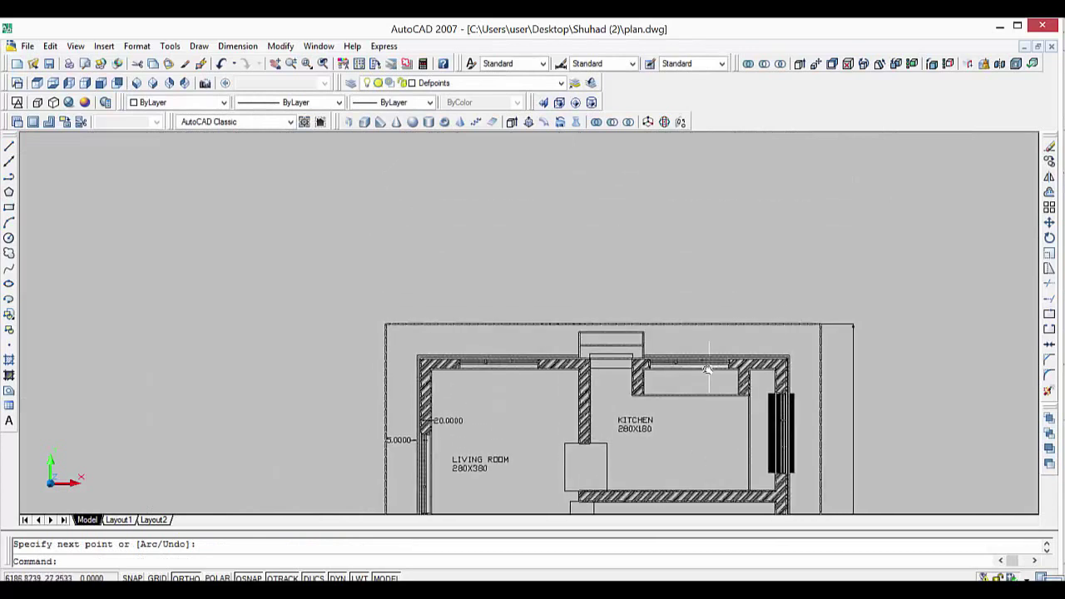
{"action": "scroll", "coordinate": [707, 369], "scroll_direction": "up", "scroll_amount": 2}
{"action": "scroll", "coordinate": [706, 380], "scroll_direction": "up", "scroll_amount": 2}
Fill the remaining kitchen wall gap with a polysolid opening block.
{"action": "key", "text": "Return"}
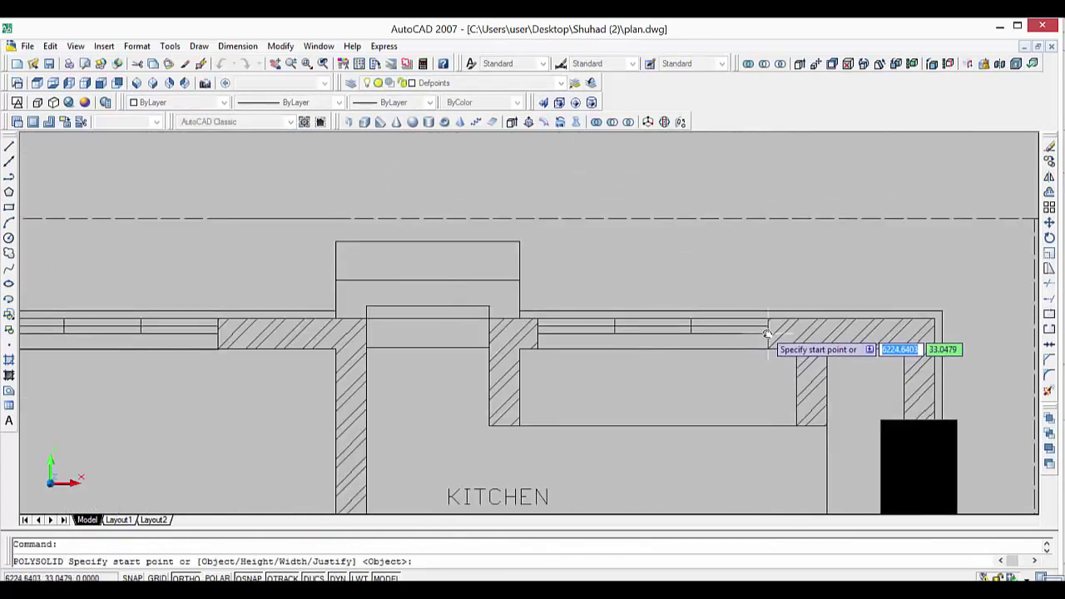
{"action": "left_click", "coordinate": [767, 331]}
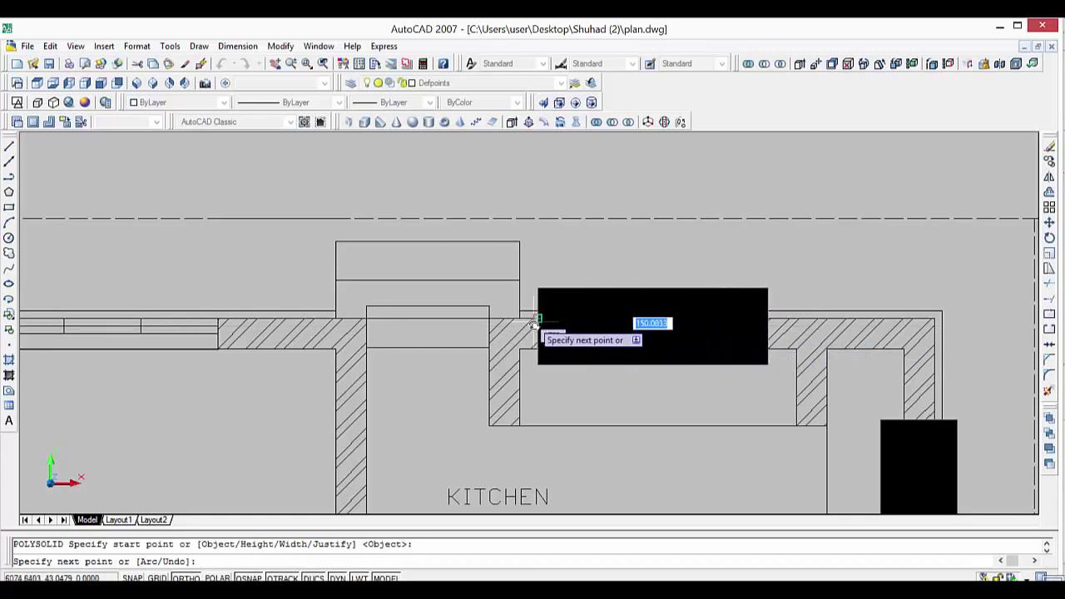
{"action": "key", "text": "Return"}
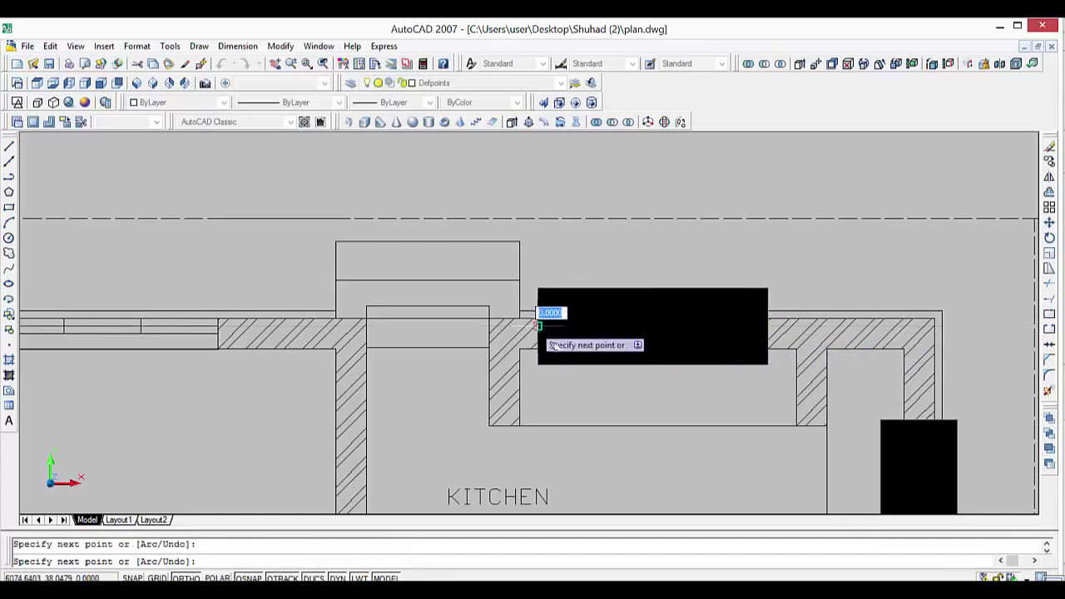
{"action": "key", "text": "Return"}
{"action": "scroll", "coordinate": [591, 428], "scroll_direction": "down", "scroll_amount": 2}
{"action": "scroll", "coordinate": [592, 428], "scroll_direction": "down", "scroll_amount": 2}
{"action": "middle_click_drag", "start_coordinate": [473, 346], "coordinate": [661, 338]}
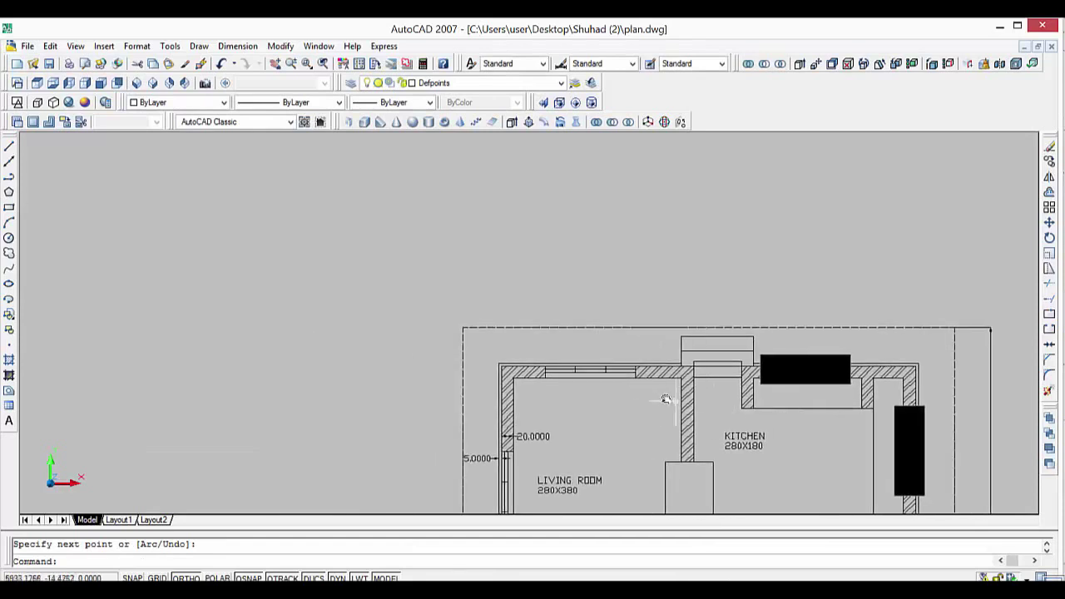
{"action": "scroll", "coordinate": [632, 382], "scroll_direction": "up", "scroll_amount": 2}
Fill the window gap in the living room's top wall with a polysolid block.
{"action": "key", "text": "Return"}
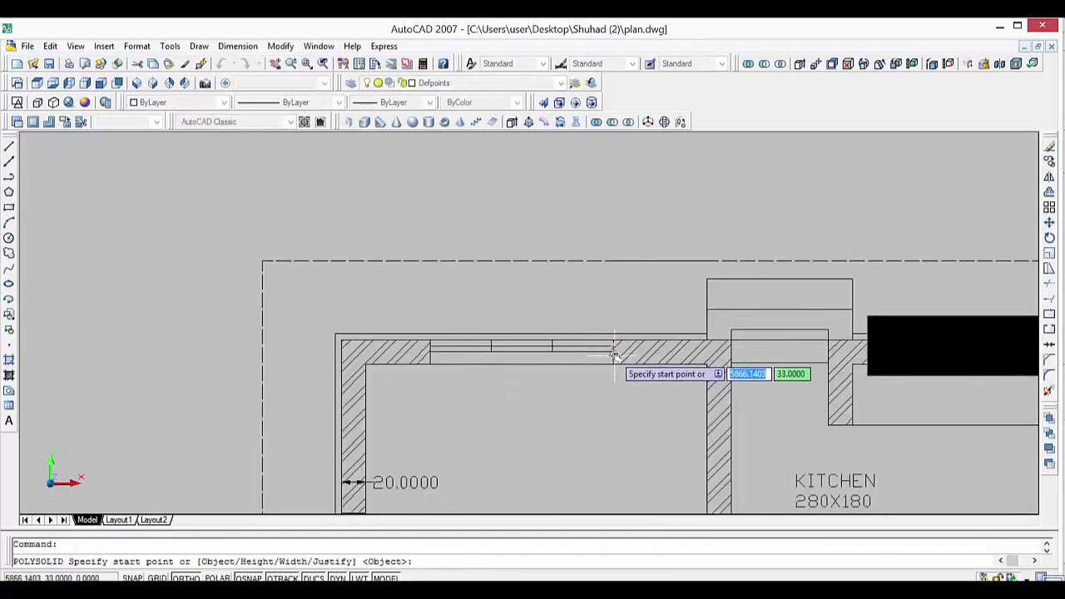
{"action": "left_click", "coordinate": [615, 356]}
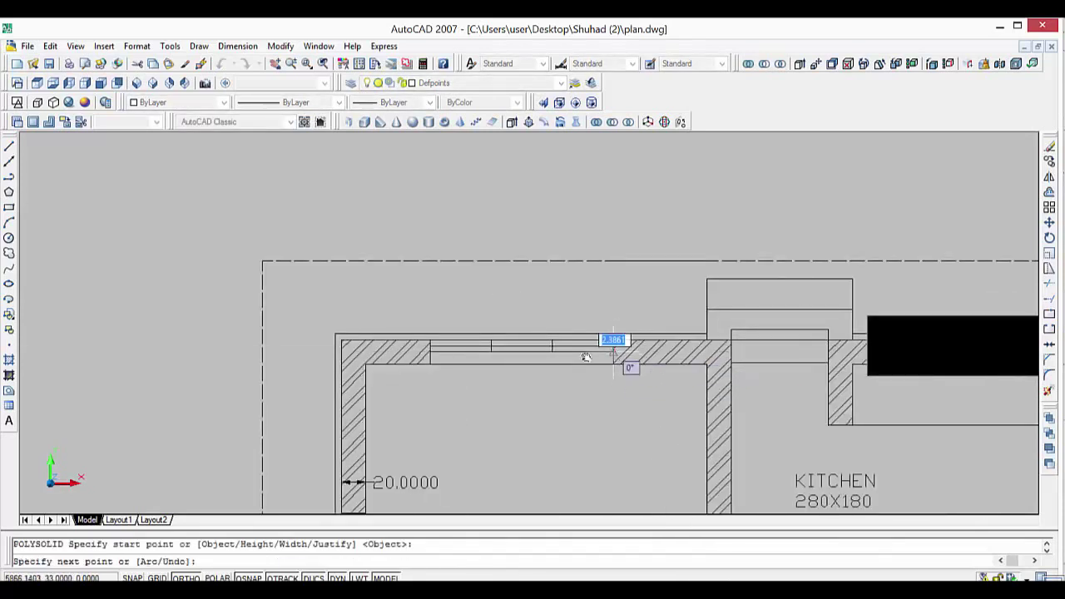
{"action": "left_click", "coordinate": [431, 354]}
{"action": "key", "text": "Return"}
{"action": "scroll", "coordinate": [494, 426], "scroll_direction": "down", "scroll_amount": 3}
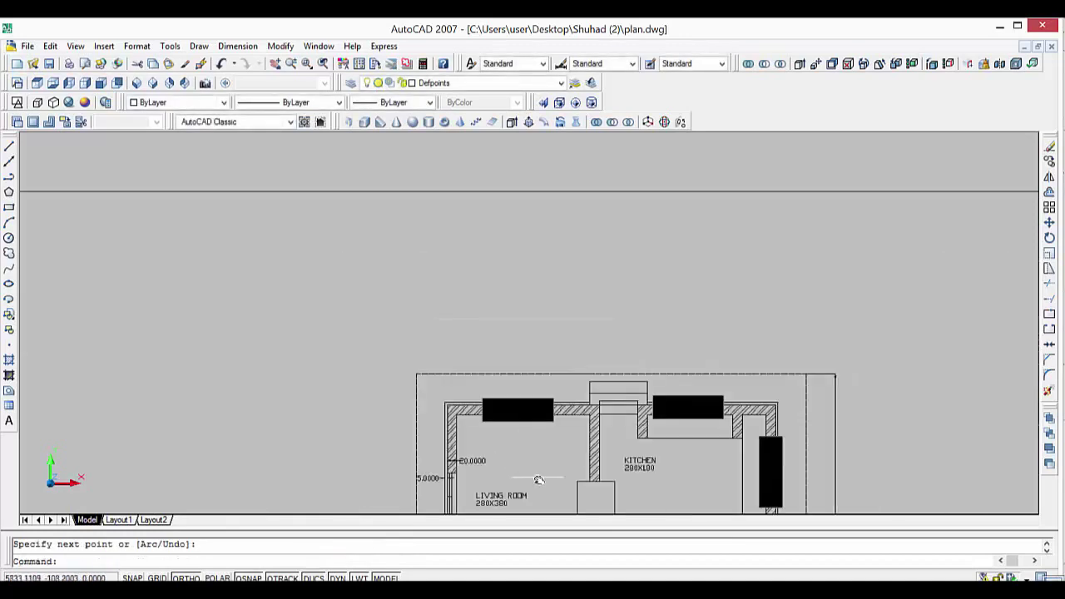
{"action": "middle_click_drag", "start_coordinate": [537, 480], "coordinate": [571, 368]}
{"action": "middle_click_drag", "start_coordinate": [499, 433], "coordinate": [563, 368]}
{"action": "scroll", "coordinate": [530, 343], "scroll_direction": "up", "scroll_amount": 2}
{"action": "scroll", "coordinate": [529, 344], "scroll_direction": "up", "scroll_amount": 2}
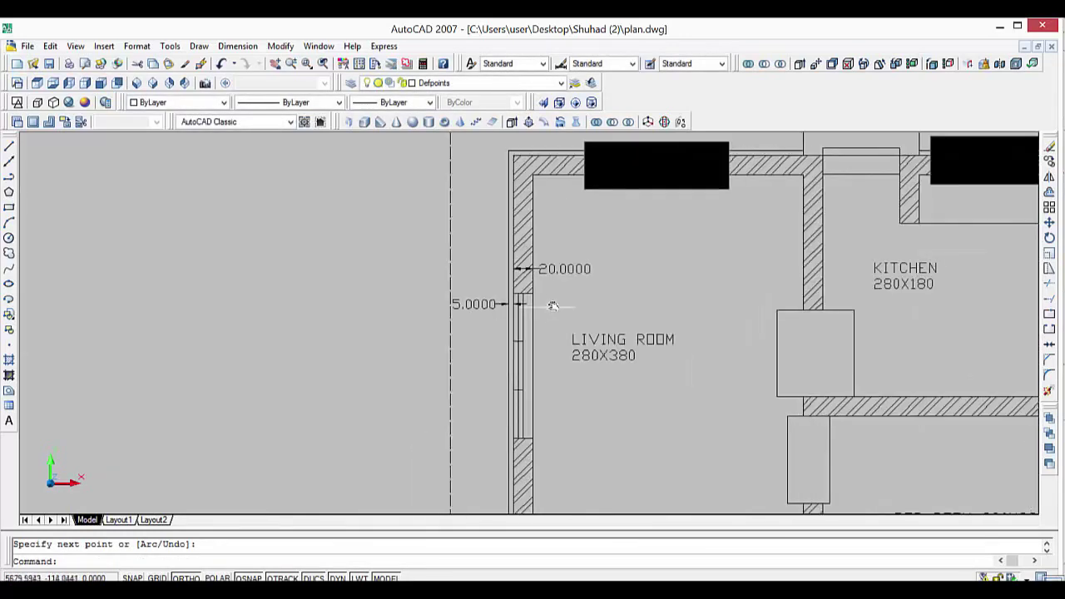
{"action": "scroll", "coordinate": [711, 466], "scroll_direction": "up", "scroll_amount": 2}
Fill the living room's side window gap with a polysolid block.
{"action": "key", "text": "Return"}
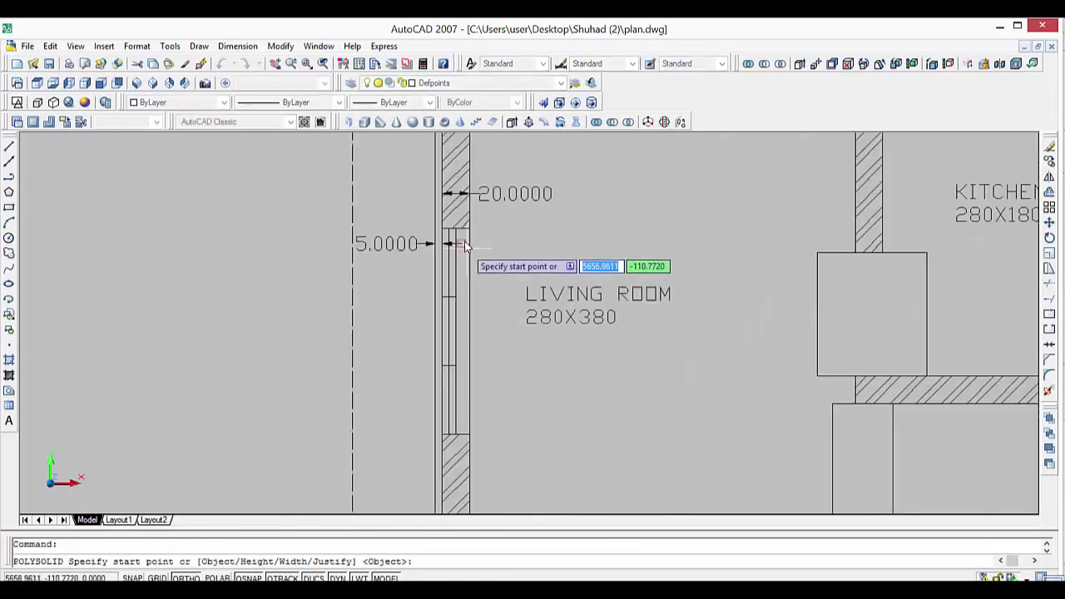
{"action": "left_click", "coordinate": [456, 229]}
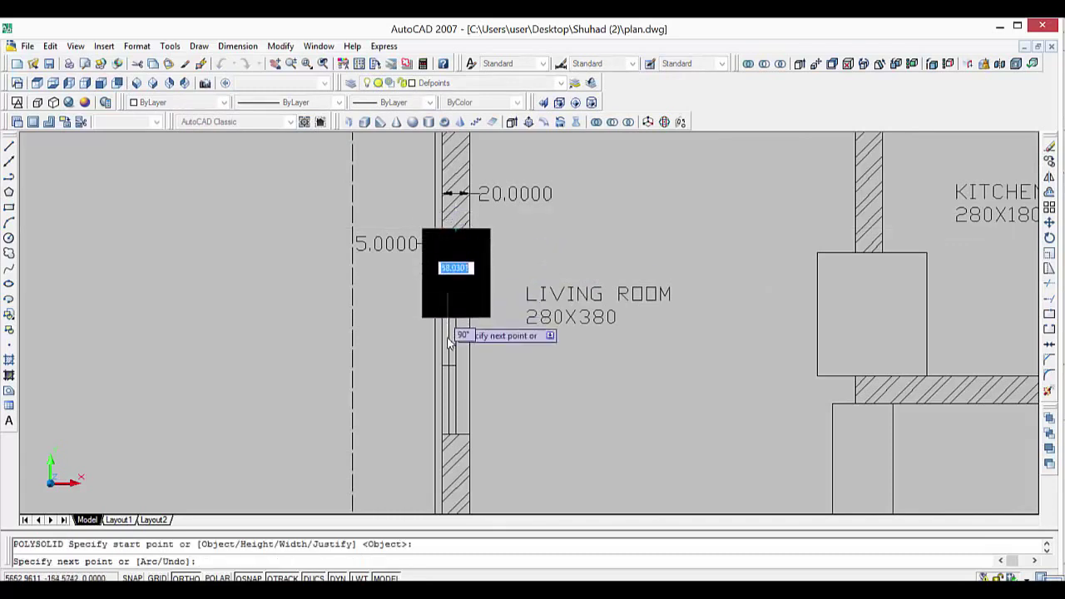
{"action": "left_click", "coordinate": [458, 436]}
{"action": "key", "text": "Return"}
{"action": "scroll", "coordinate": [560, 441], "scroll_direction": "down", "scroll_amount": 5}
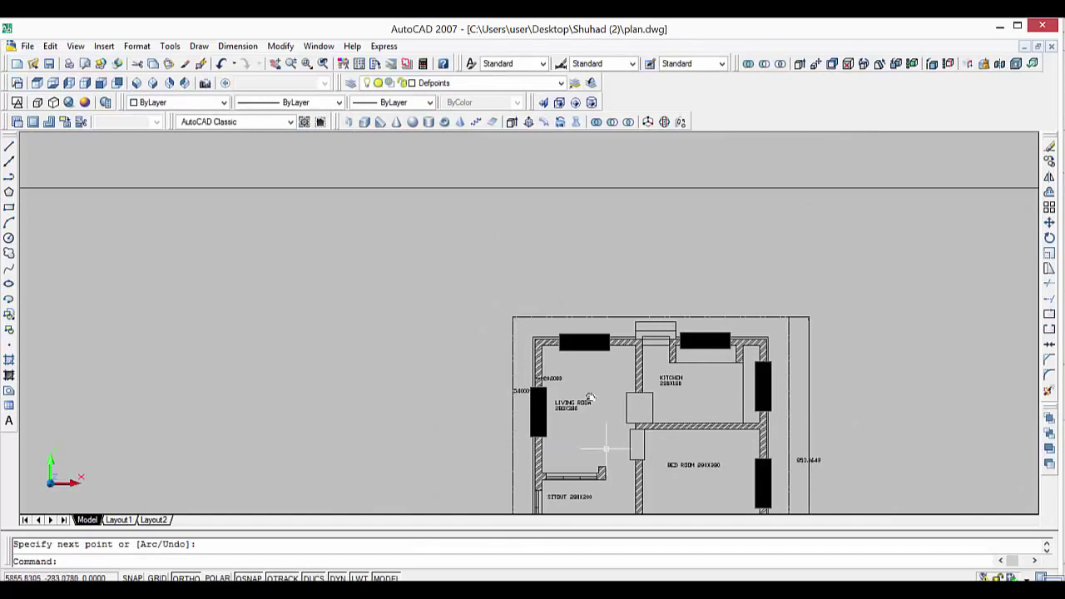
{"action": "middle_click_drag", "start_coordinate": [606, 449], "coordinate": [586, 348]}
{"action": "scroll", "coordinate": [576, 399], "scroll_direction": "up", "scroll_amount": 3}
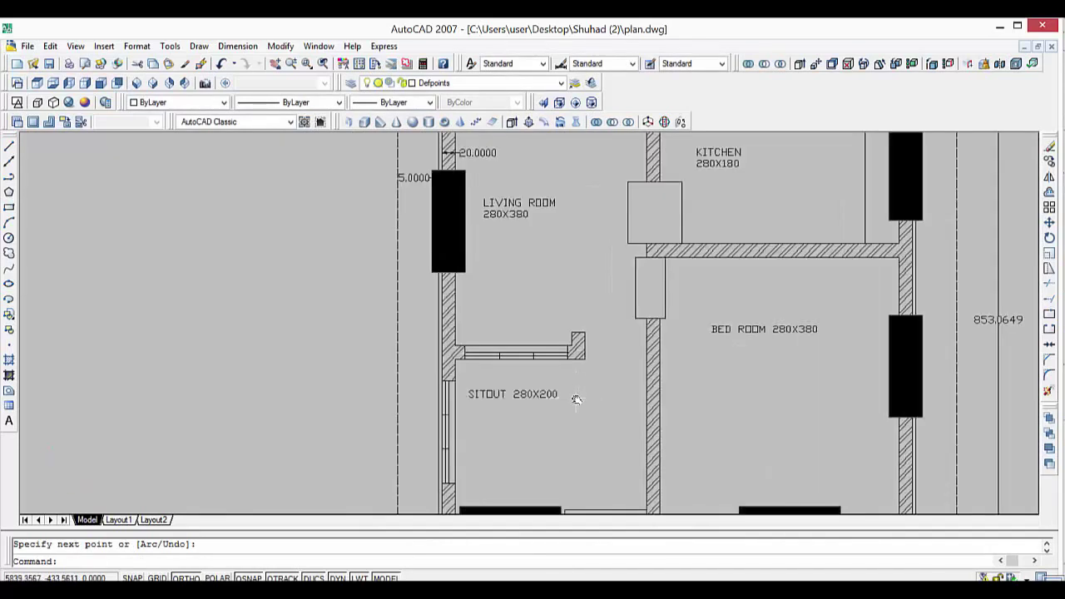
{"action": "scroll", "coordinate": [575, 400], "scroll_direction": "up", "scroll_amount": 2}
Fill the sitout partition gap with a polysolid opening block.
{"action": "key", "text": "Return"}
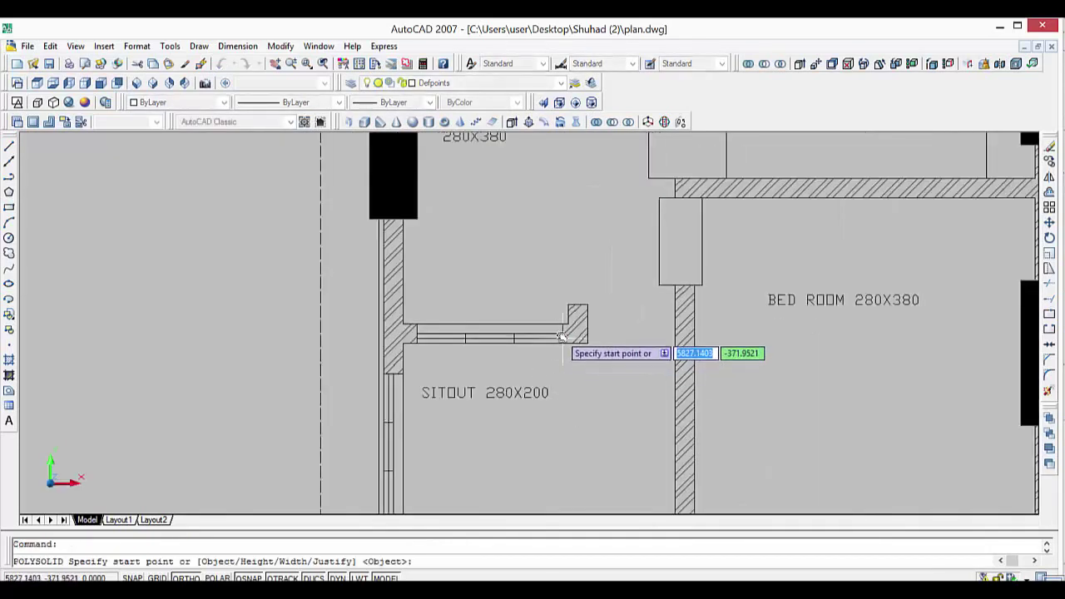
{"action": "left_click", "coordinate": [562, 332]}
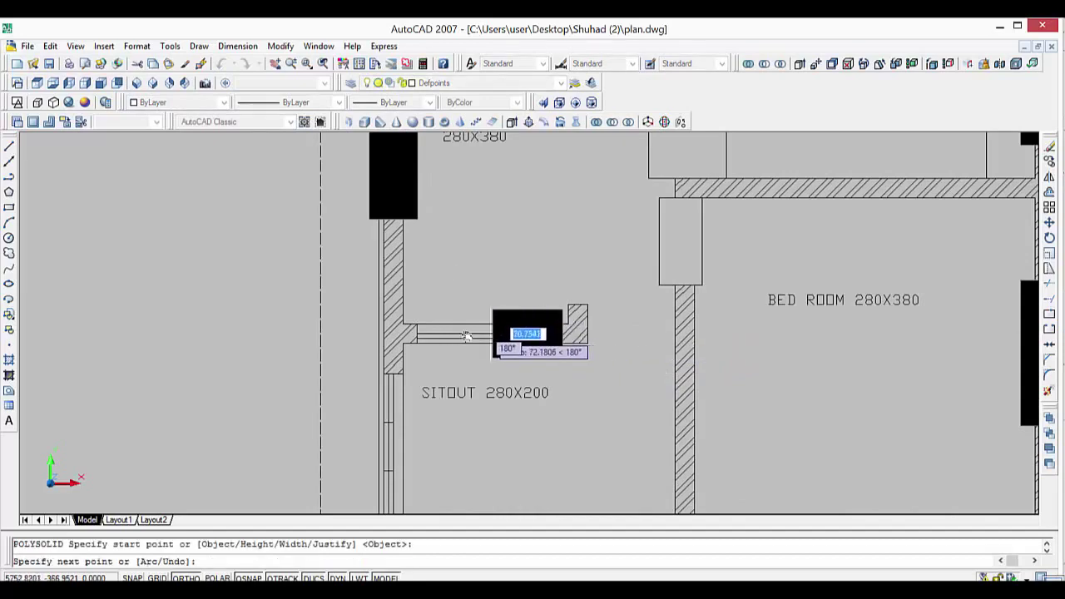
{"action": "left_click", "coordinate": [415, 334]}
{"action": "key", "text": "Return"}
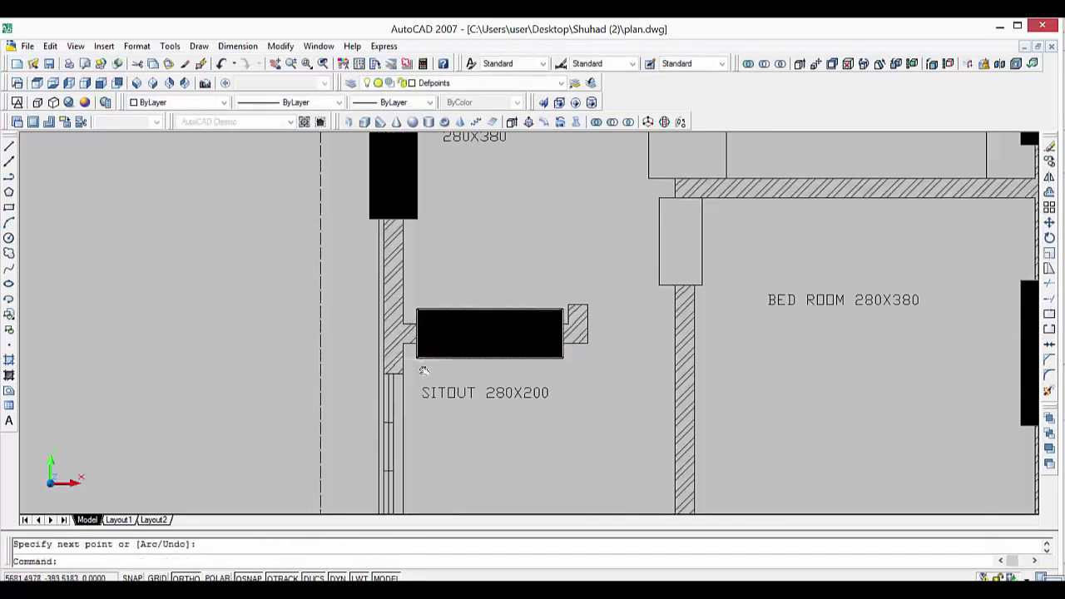
{"action": "scroll", "coordinate": [429, 406], "scroll_direction": "down", "scroll_amount": 4}
{"action": "scroll", "coordinate": [441, 389], "scroll_direction": "up", "scroll_amount": 1}
{"action": "scroll", "coordinate": [453, 350], "scroll_direction": "up", "scroll_amount": 2}
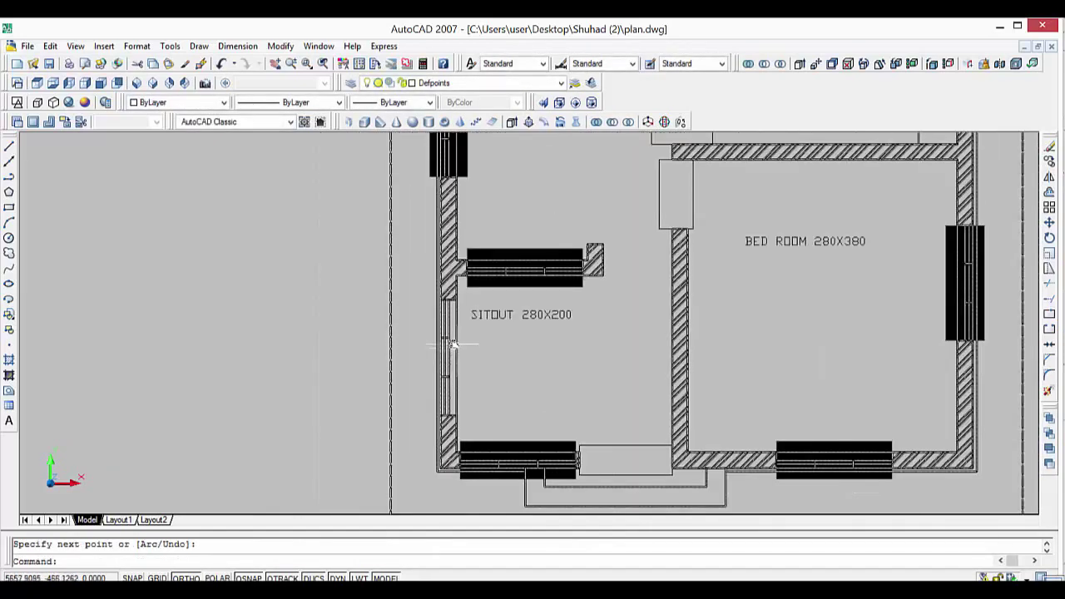
{"action": "scroll", "coordinate": [453, 324], "scroll_direction": "up", "scroll_amount": 2}
Fill the window gap in the sitout's left wall with a polysolid block.
{"action": "key", "text": "Return"}
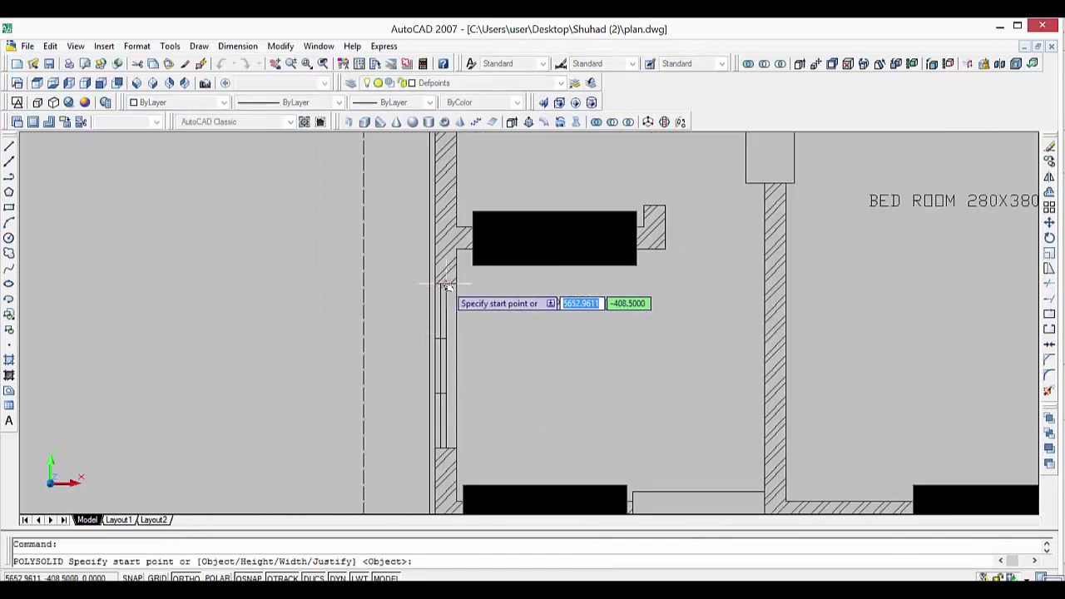
{"action": "left_click", "coordinate": [445, 286]}
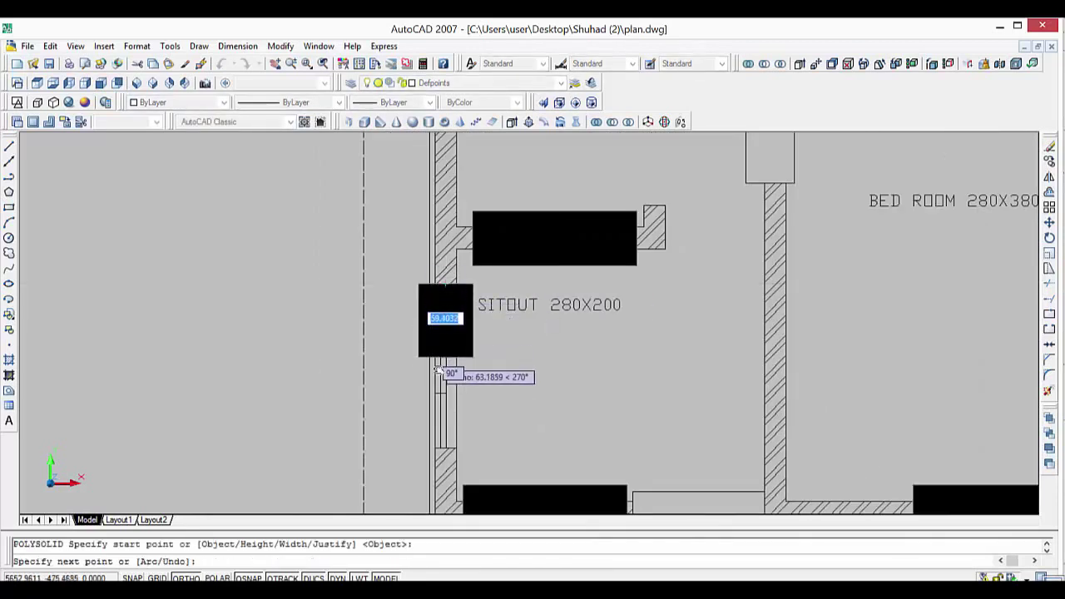
{"action": "left_click", "coordinate": [445, 449]}
{"action": "key", "text": "Return"}
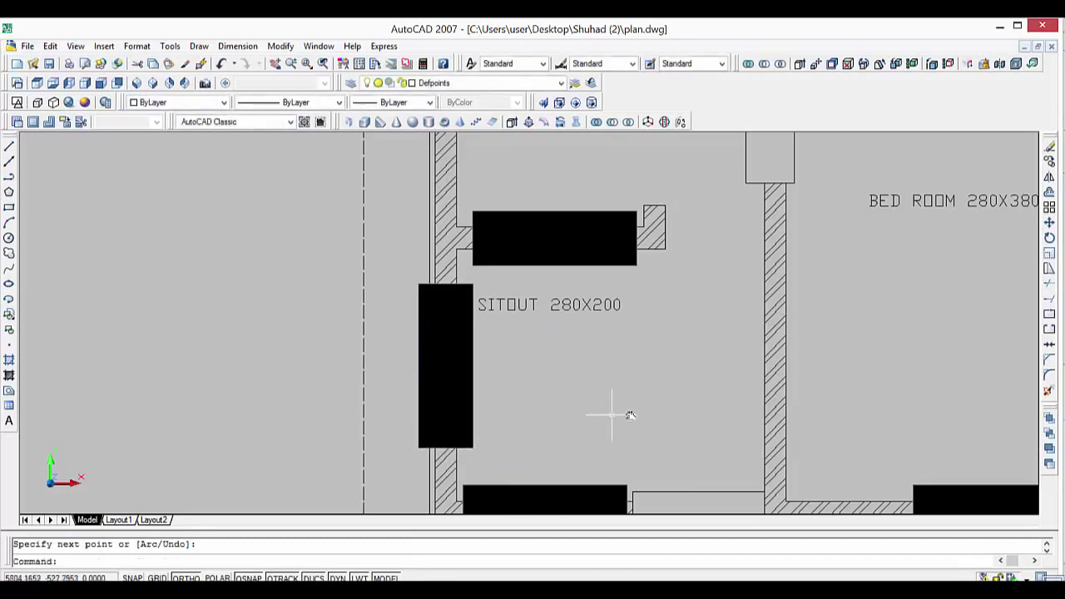
{"action": "scroll", "coordinate": [613, 416], "scroll_direction": "down", "scroll_amount": 5}
{"action": "mouse_move", "coordinate": [606, 402]}
{"action": "middle_mouse_down"}
{"action": "mouse_move", "coordinate": [560, 348]}
{"action": "mouse_move", "coordinate": [542, 436]}
{"action": "middle_mouse_up"}
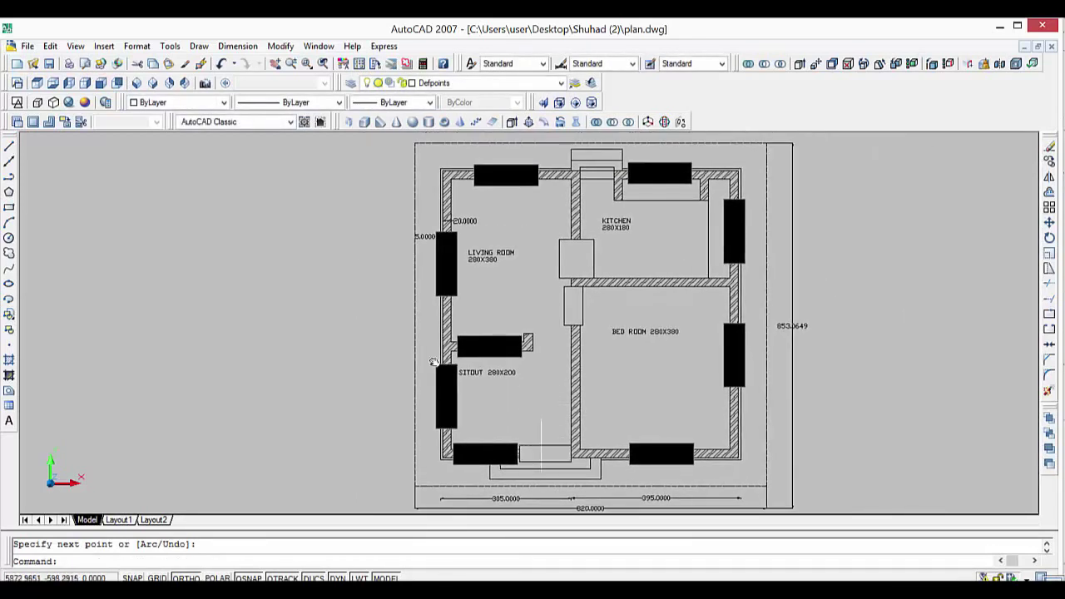
{"action": "key", "text": "Return"}
{"action": "left_click", "coordinate": [541, 453]}
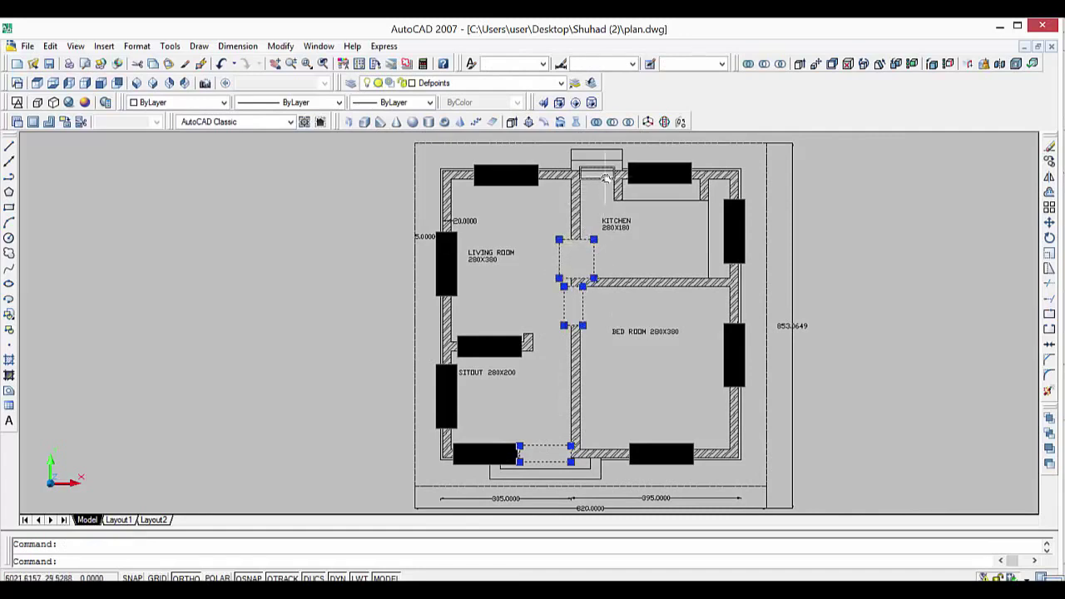
Erase the four door-opening pieces and assign the walls to the red 'wall' layer.
{"action": "key", "text": "Delete"}
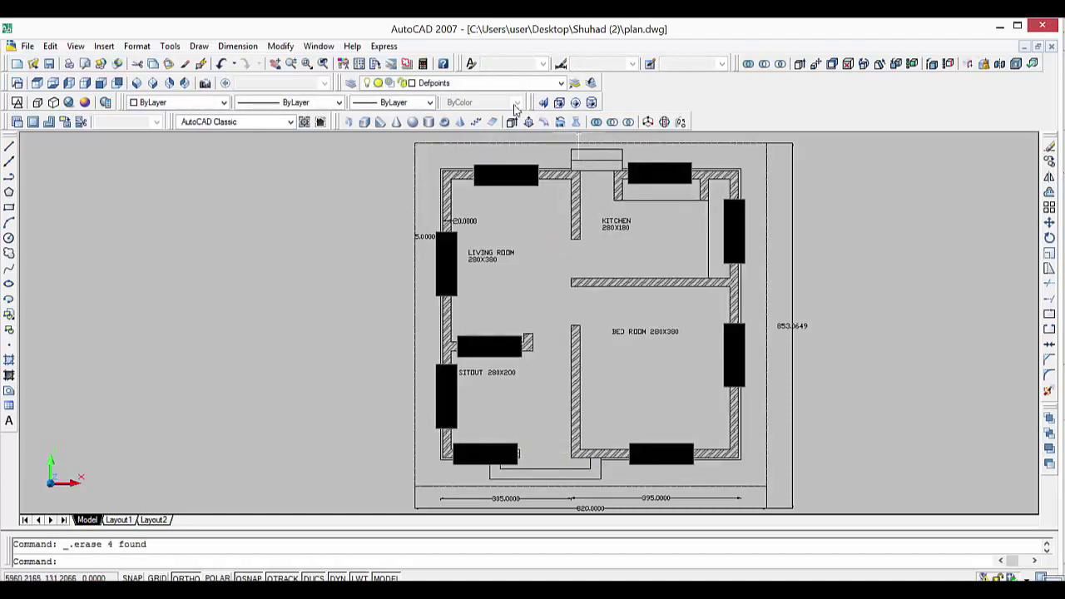
{"action": "left_click", "coordinate": [470, 83]}
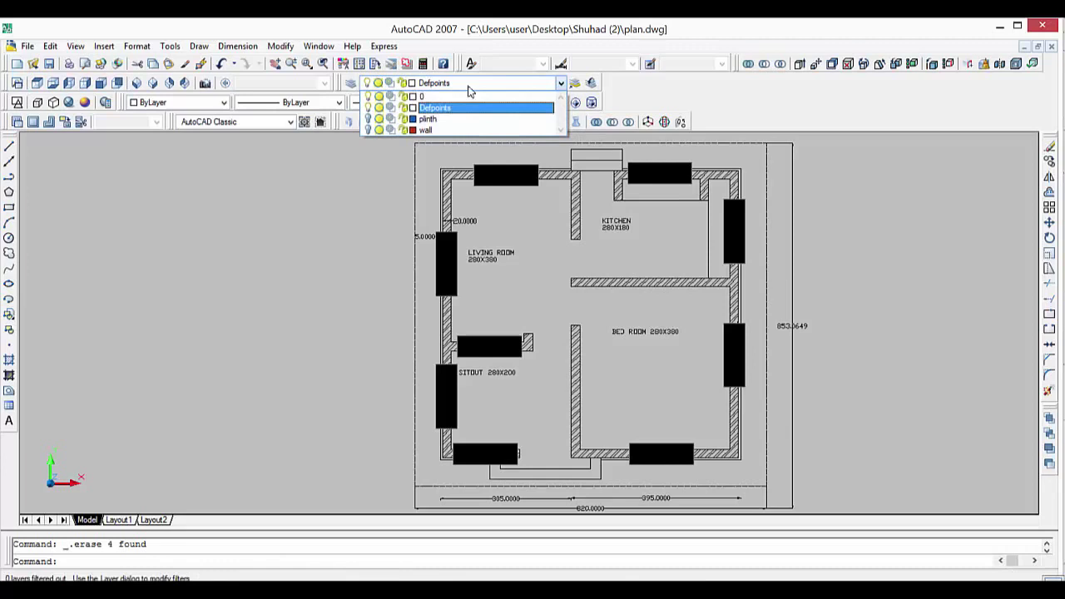
{"action": "left_click", "coordinate": [370, 131]}
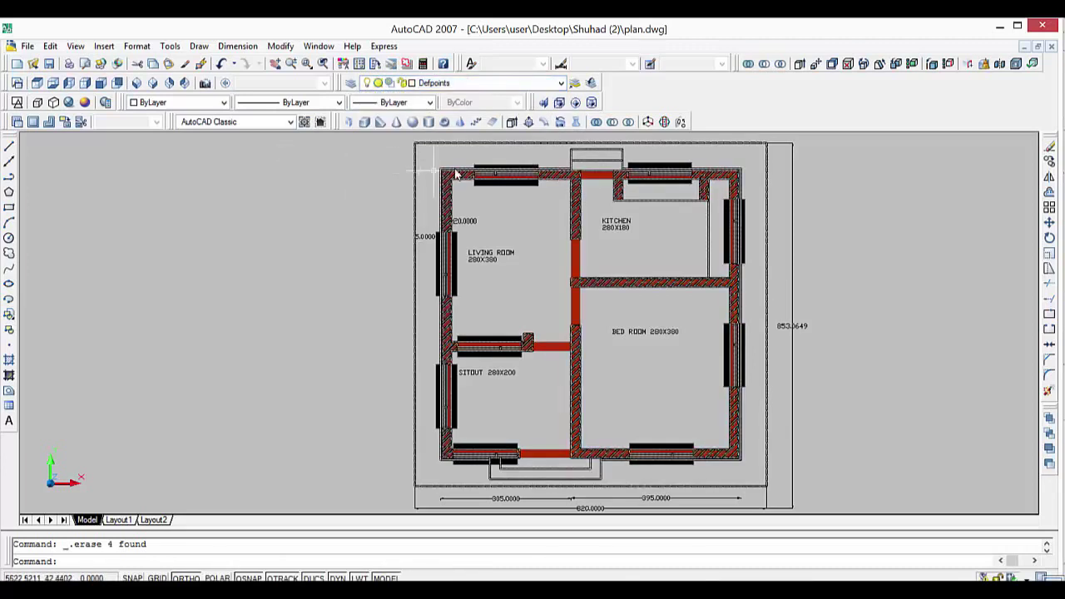
{"action": "left_click", "coordinate": [138, 84]}
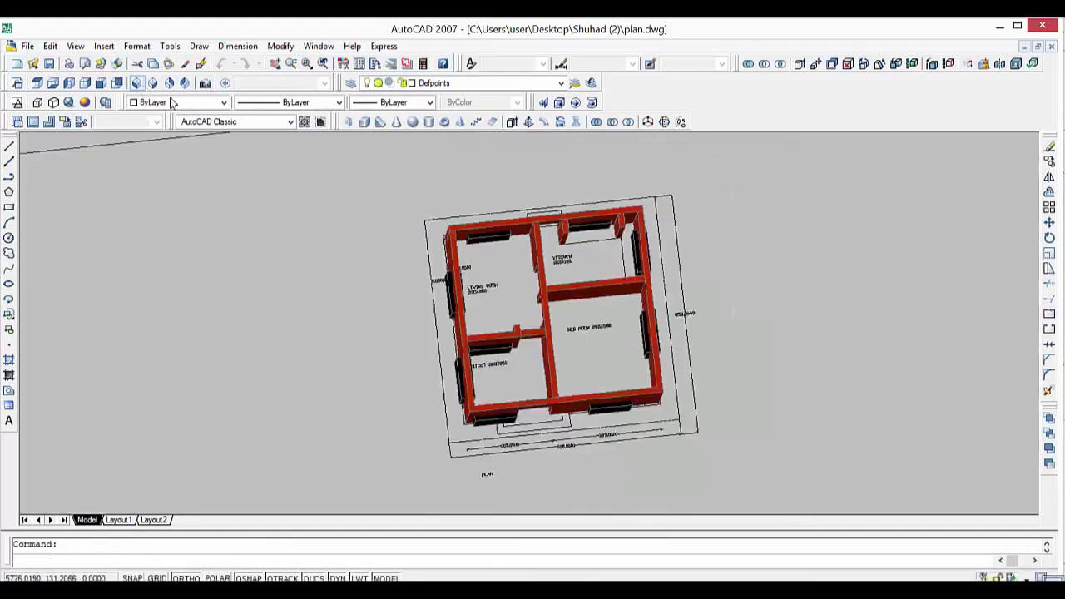
Select the three black window blocks on the house front.
{"action": "scroll", "coordinate": [820, 265], "scroll_direction": "up", "scroll_amount": 3}
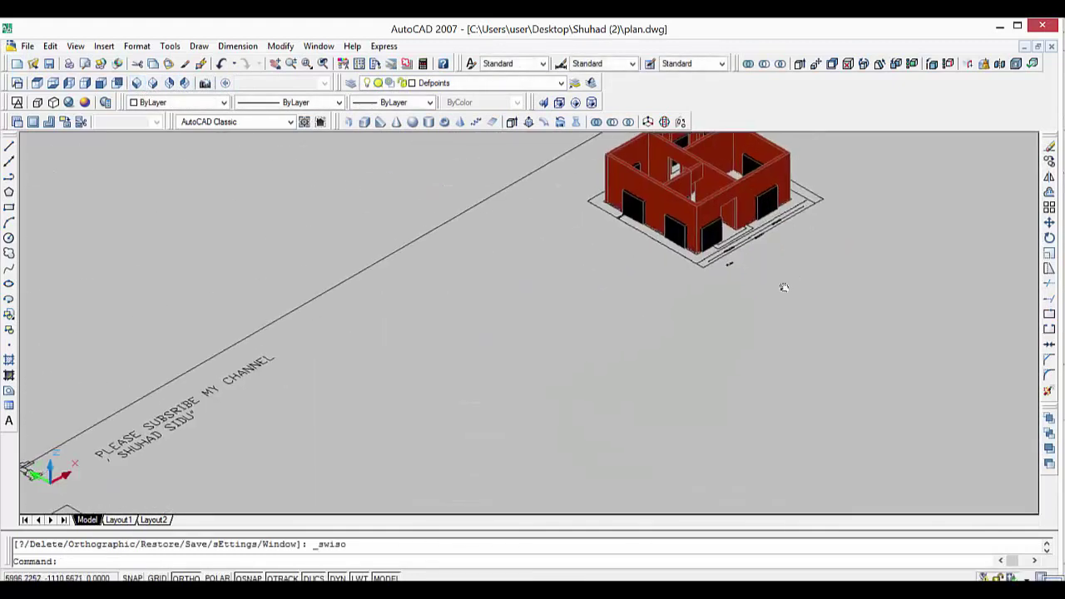
{"action": "mouse_move", "coordinate": [781, 290]}
{"action": "middle_mouse_down"}
{"action": "mouse_move", "coordinate": [637, 369]}
{"action": "mouse_move", "coordinate": [568, 357]}
{"action": "middle_mouse_up"}
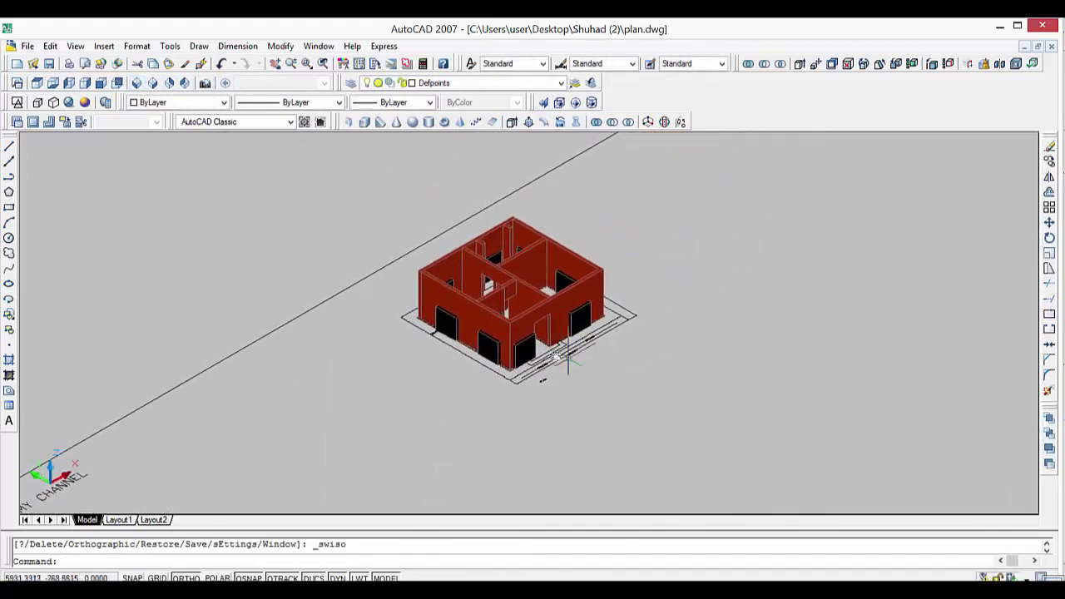
{"action": "left_click", "coordinate": [523, 349]}
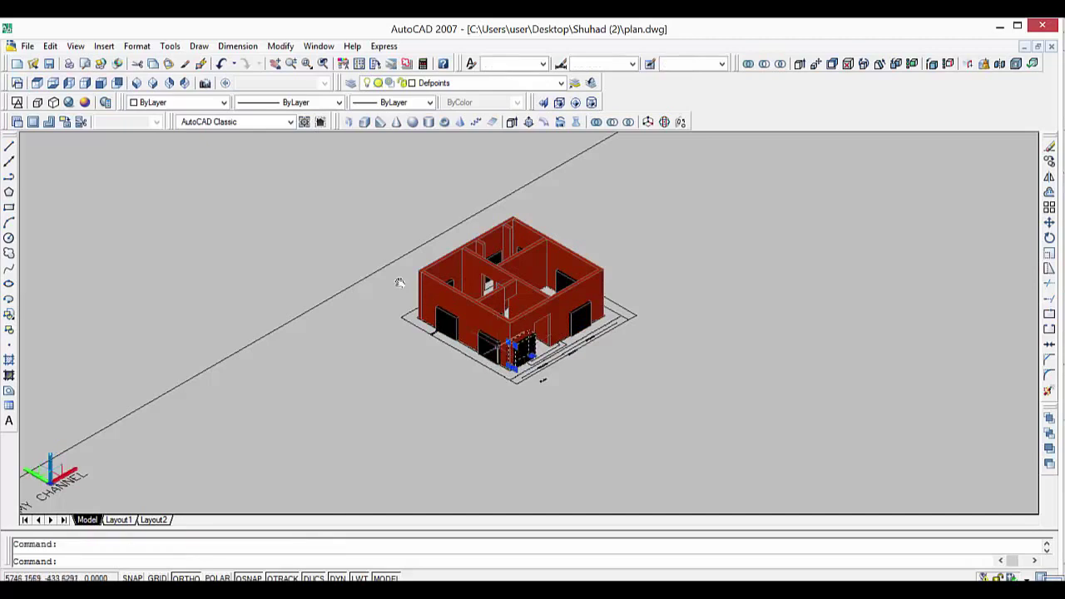
{"action": "left_click", "coordinate": [448, 336]}
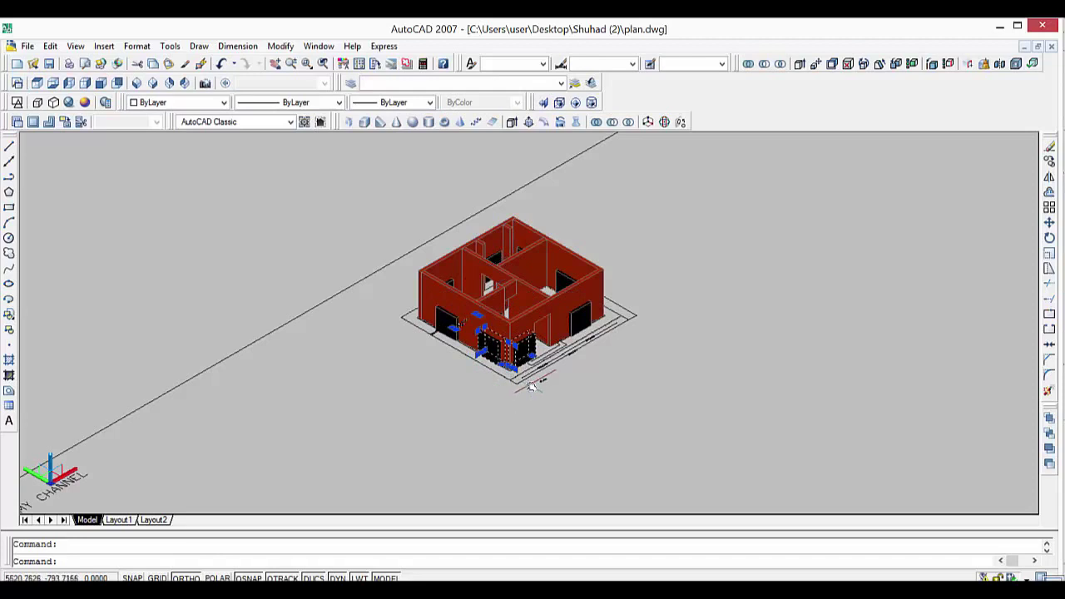
{"action": "key", "text": "Escape"}
{"action": "left_click", "coordinate": [522, 349]}
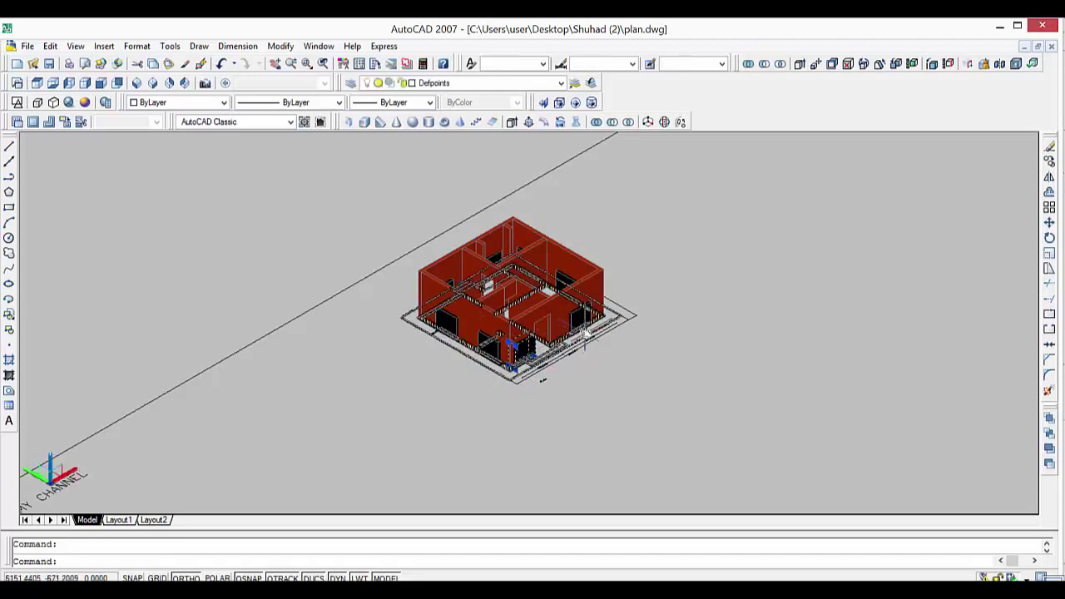
{"action": "left_click", "coordinate": [578, 318]}
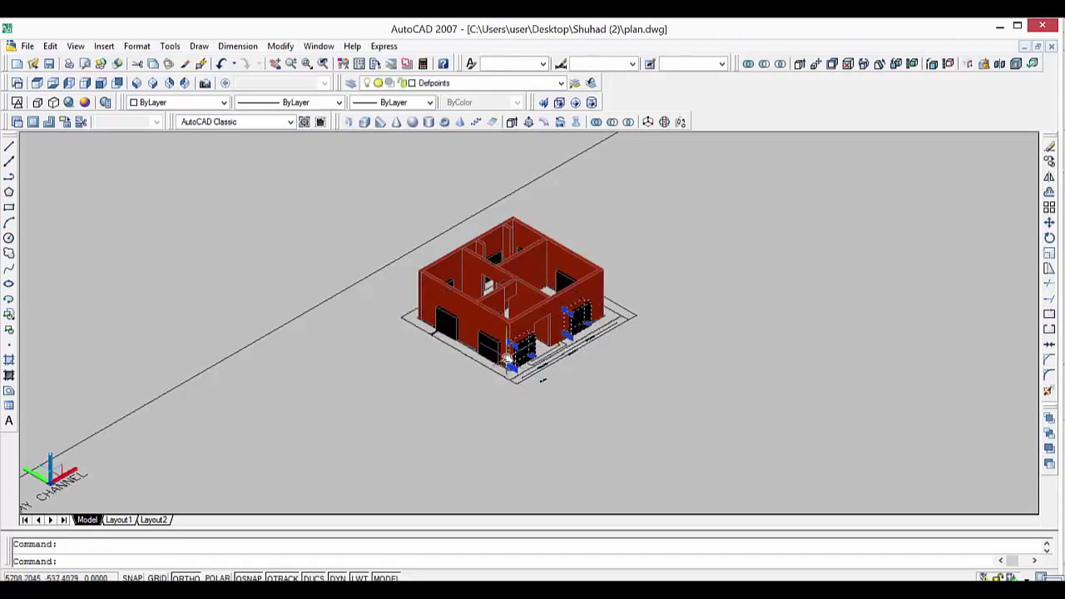
{"action": "left_click", "coordinate": [456, 329]}
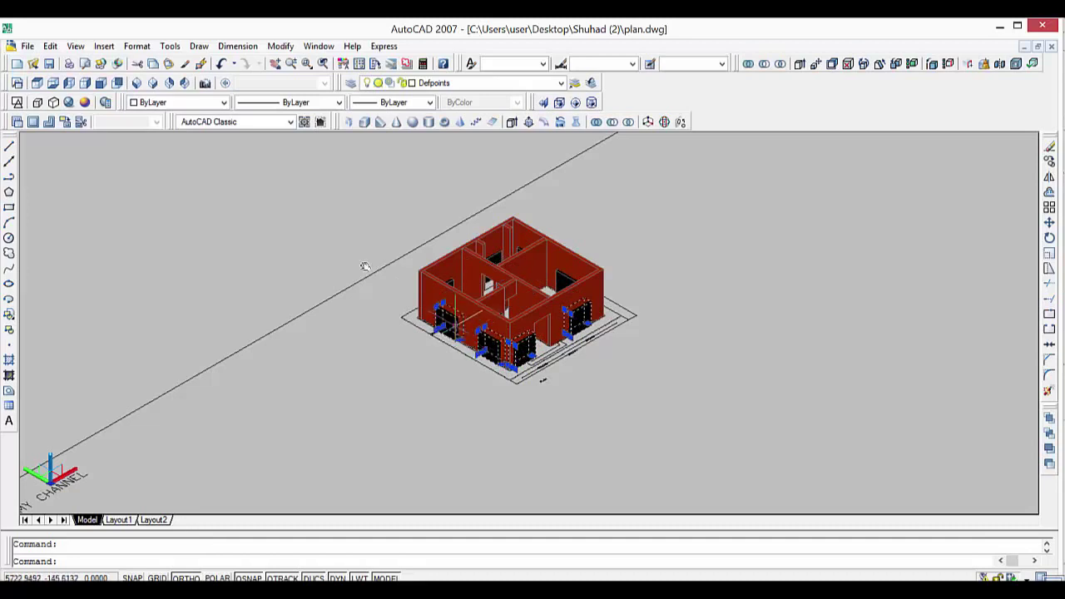
Grip-move the selected front window blocks 60 units upward.
{"action": "left_click", "coordinate": [49, 467]}
{"action": "key", "text": "space"}
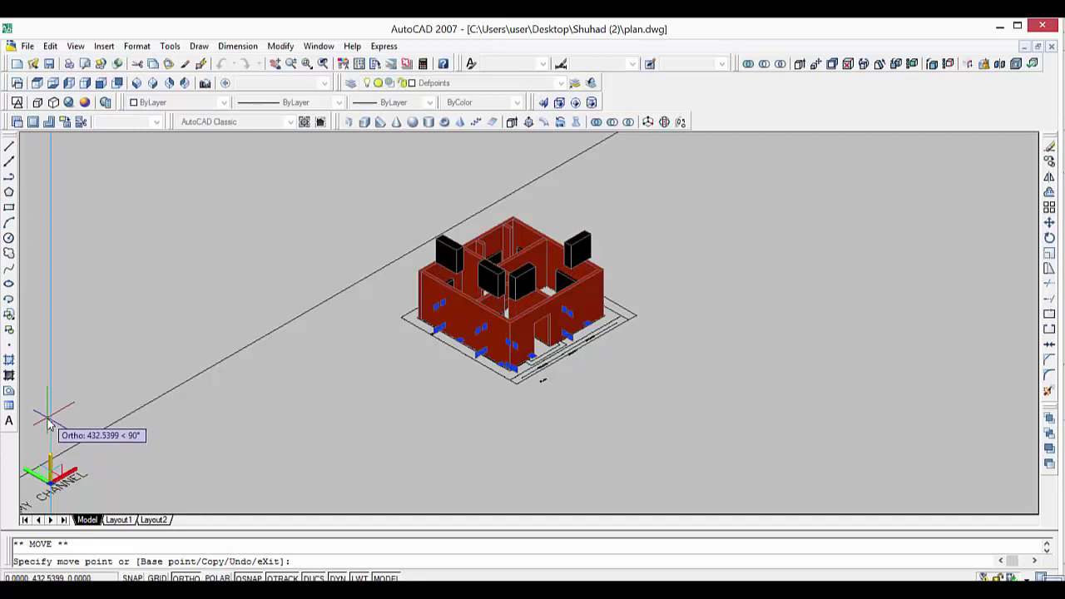
{"action": "type", "text": "60"}
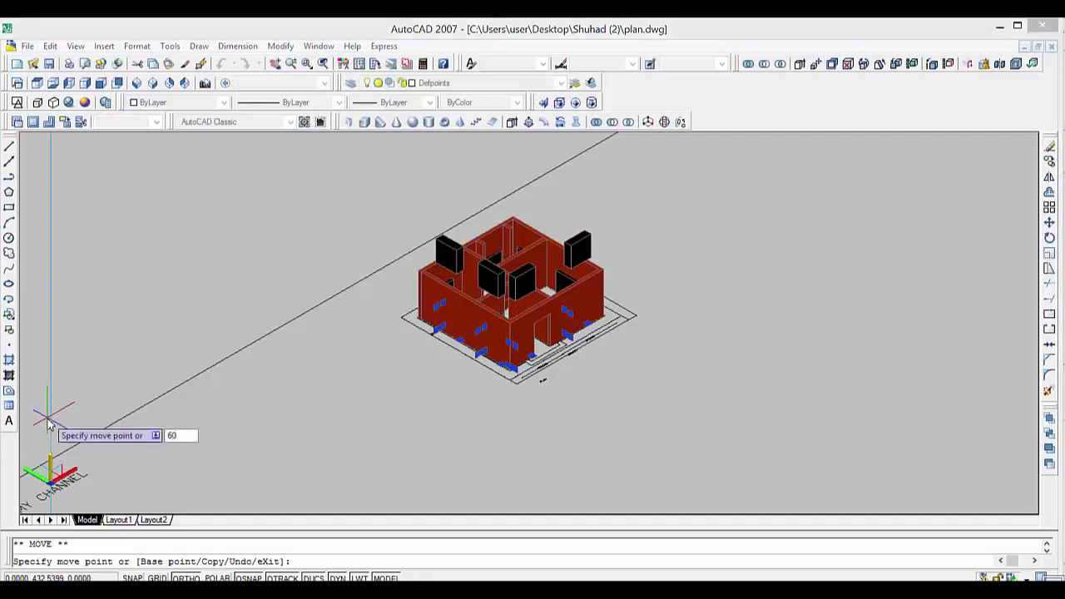
{"action": "key", "text": "Return"}
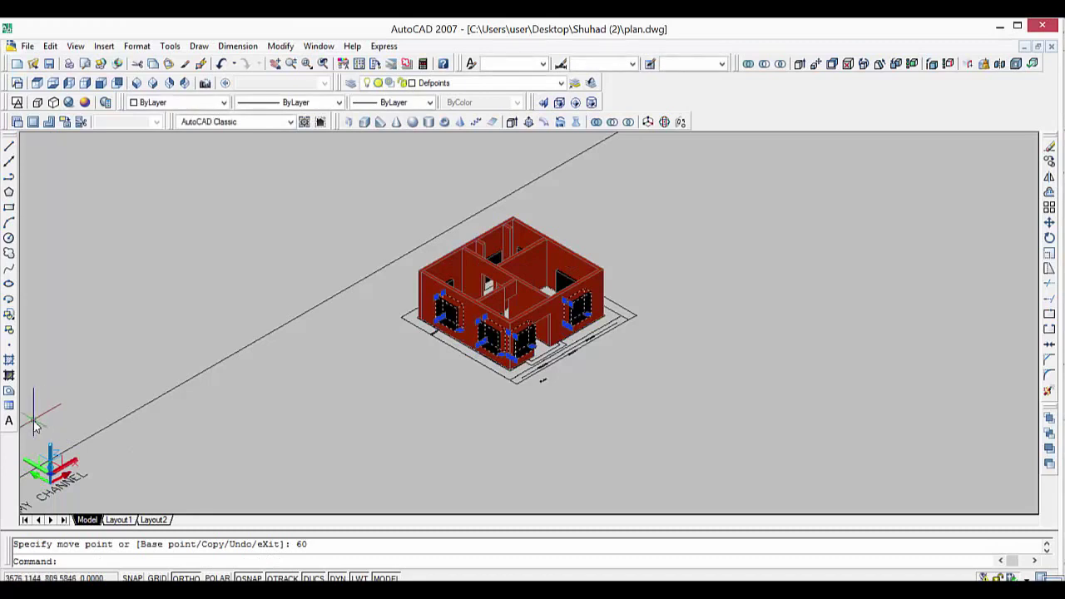
{"action": "type", "text": "-v"}
{"action": "key", "text": "Return"}
{"action": "key", "text": "Escape"}
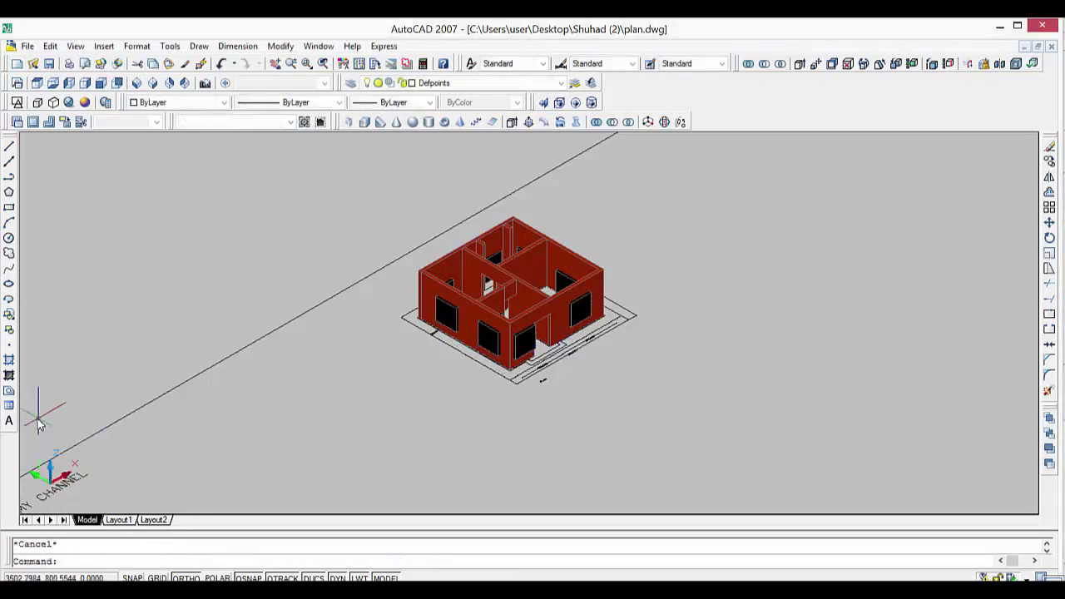
Raise the two window blocks on the first orbited wall by 60 units.
{"action": "scroll", "coordinate": [26, 415], "scroll_direction": "up", "scroll_amount": 2}
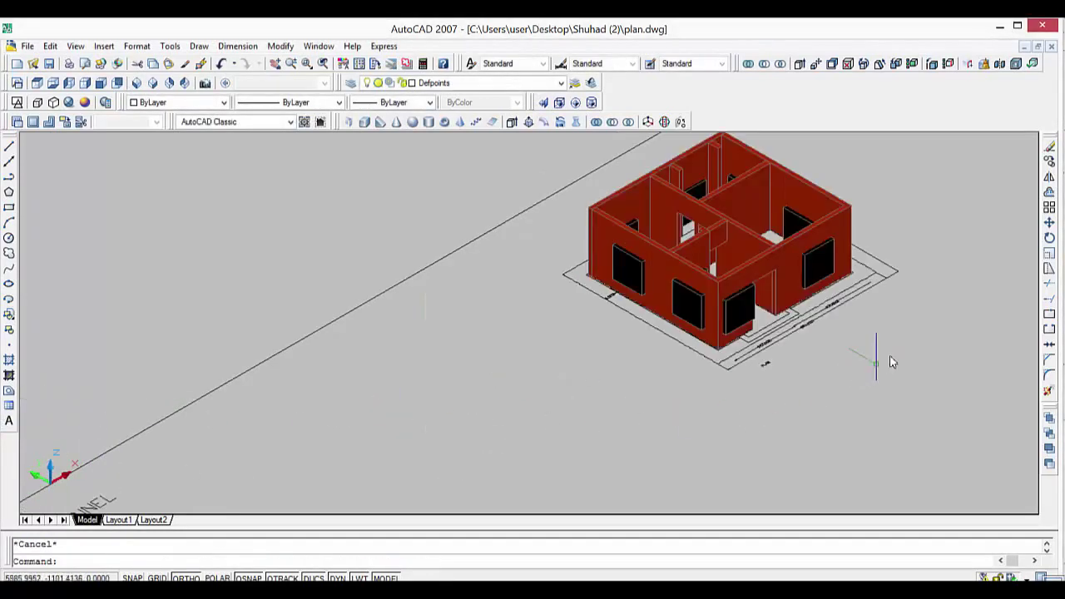
{"action": "middle_click_drag", "start_coordinate": [900, 356], "coordinate": [687, 338], "text": "shift"}
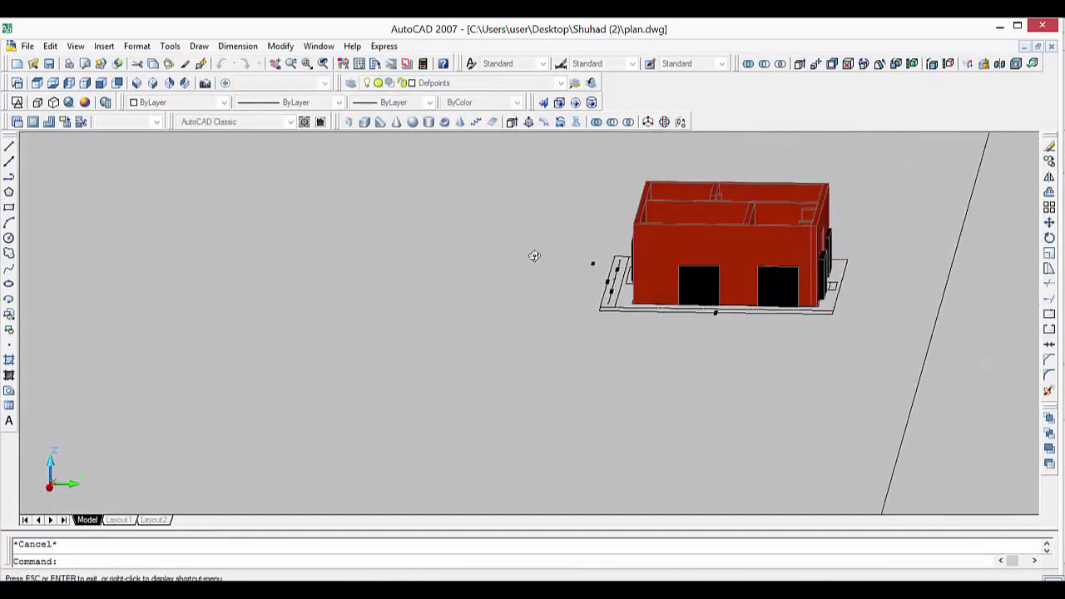
{"action": "middle_click_drag", "start_coordinate": [687, 338], "coordinate": [748, 435], "text": "shift"}
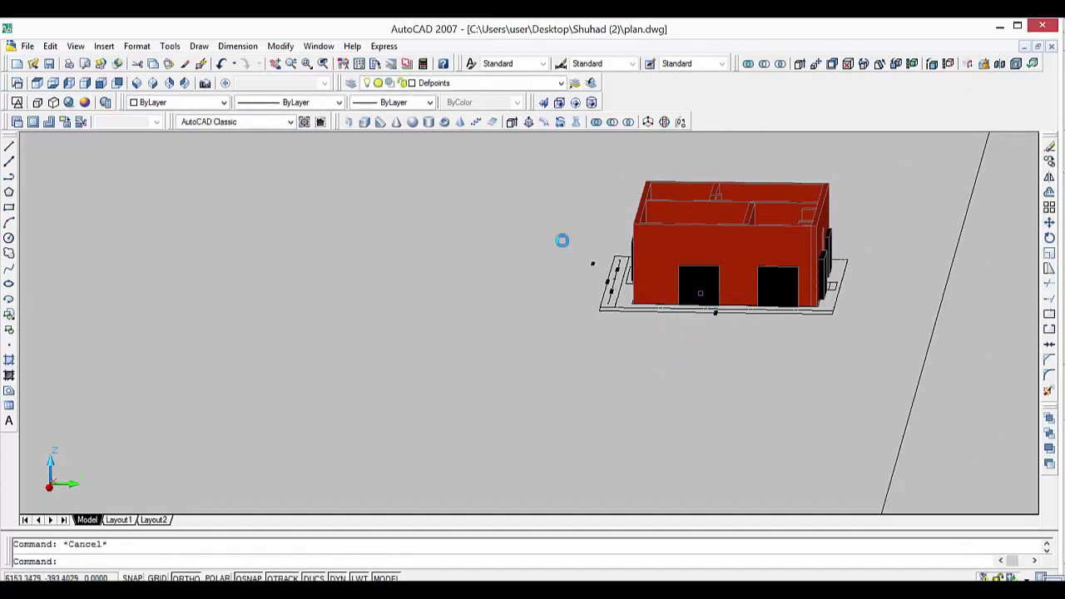
{"action": "left_click", "coordinate": [699, 285]}
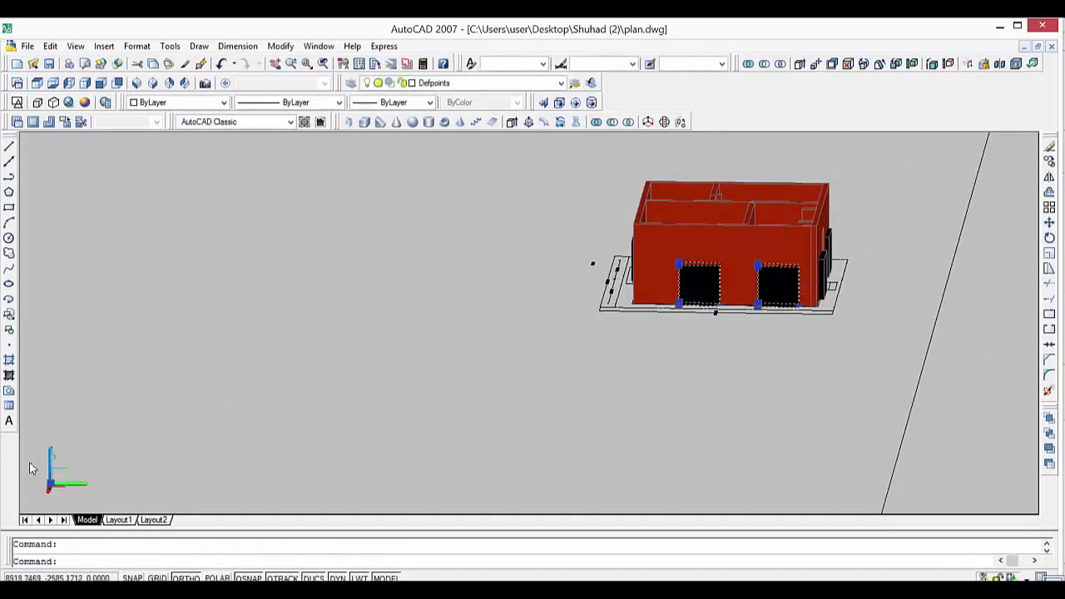
{"action": "key", "text": "space"}
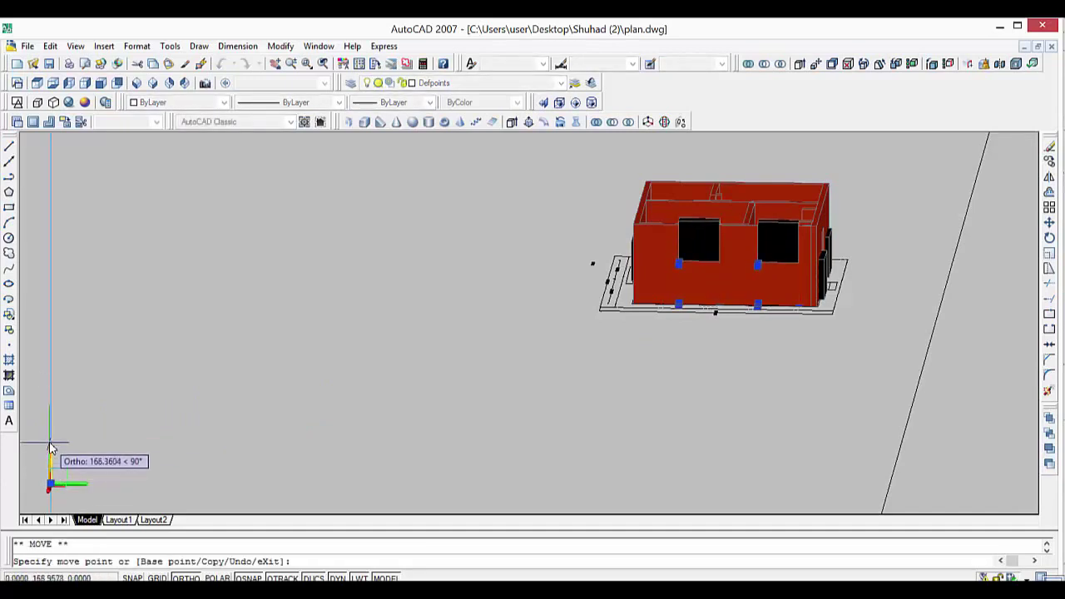
{"action": "type", "text": "60"}
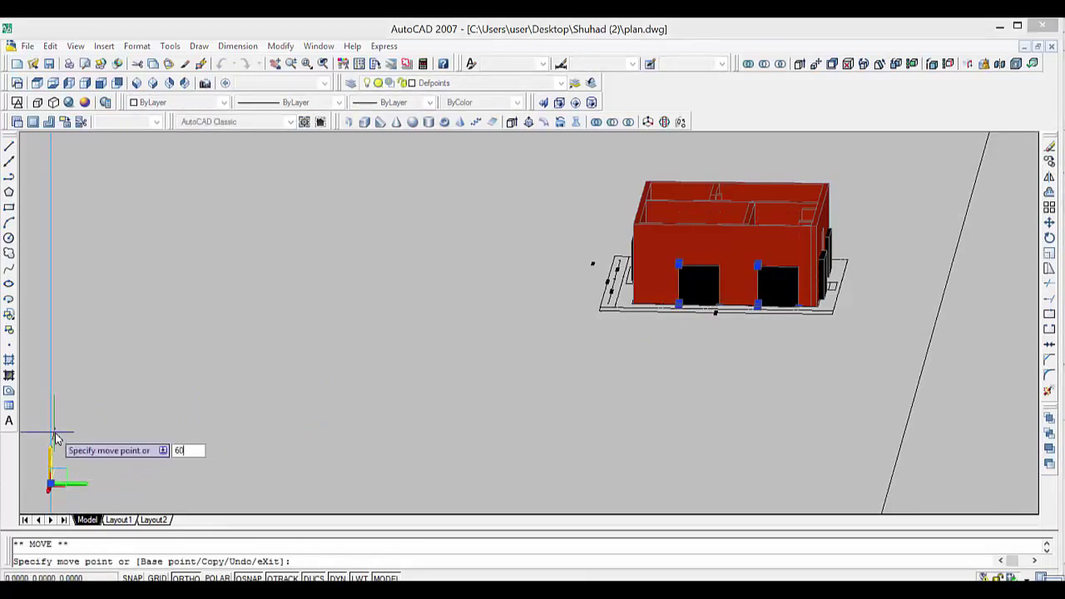
{"action": "key", "text": "Return"}
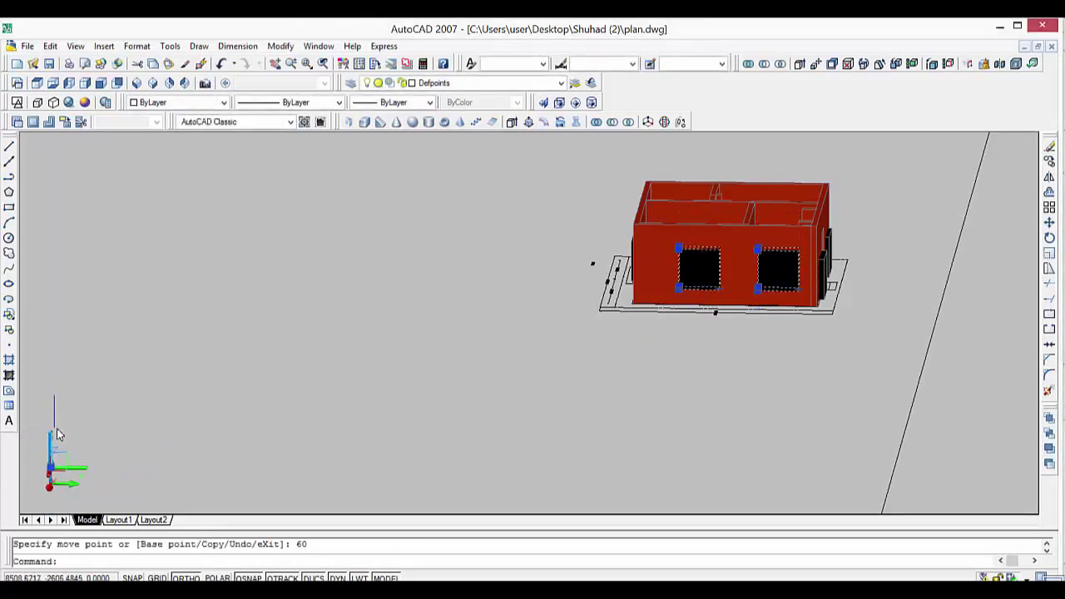
{"action": "key", "text": "Escape"}
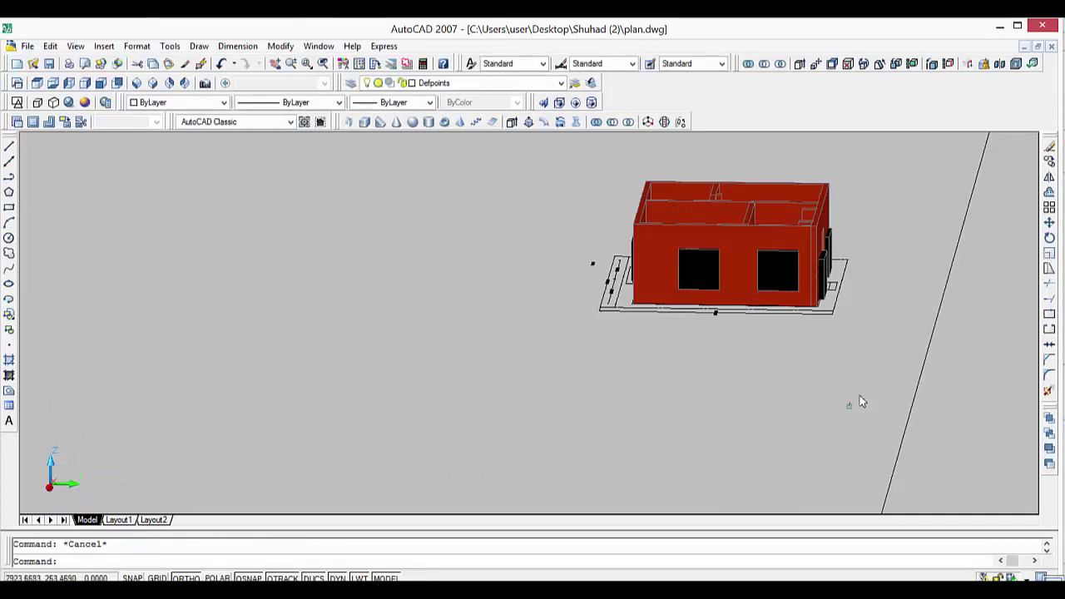
Raise the window blocks on the next side of the house by 60 units.
{"action": "mouse_move", "coordinate": [861, 402]}
{"action": "middle_mouse_down", "text": "shift"}
{"action": "mouse_move", "coordinate": [743, 409]}
{"action": "mouse_move", "coordinate": [682, 324]}
{"action": "middle_mouse_up", "text": "shift"}
{"action": "left_click", "coordinate": [697, 304]}
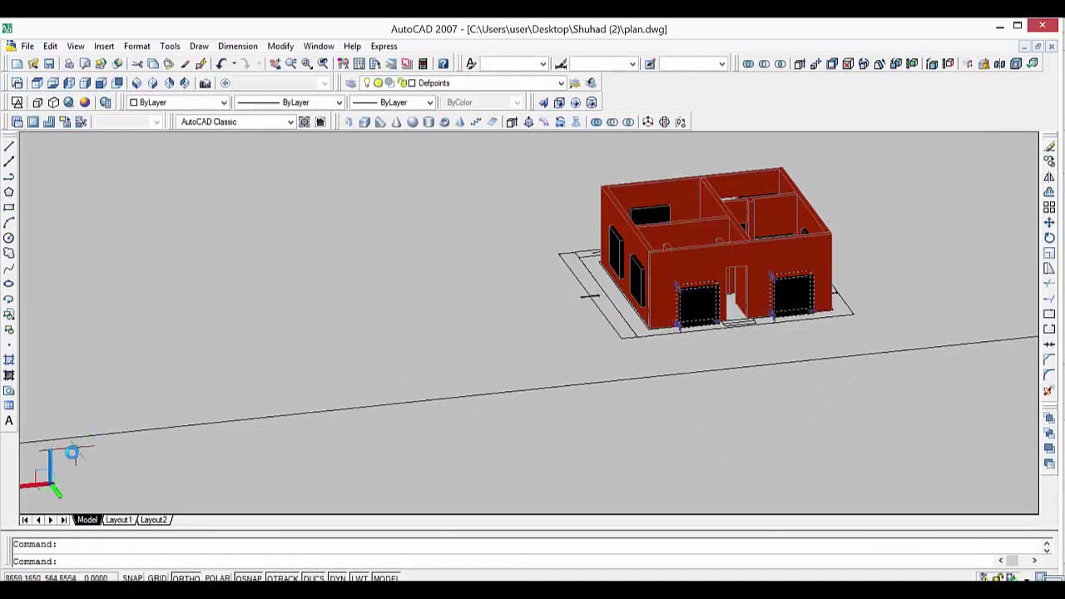
{"action": "left_click", "coordinate": [50, 464]}
{"action": "key", "text": "space"}
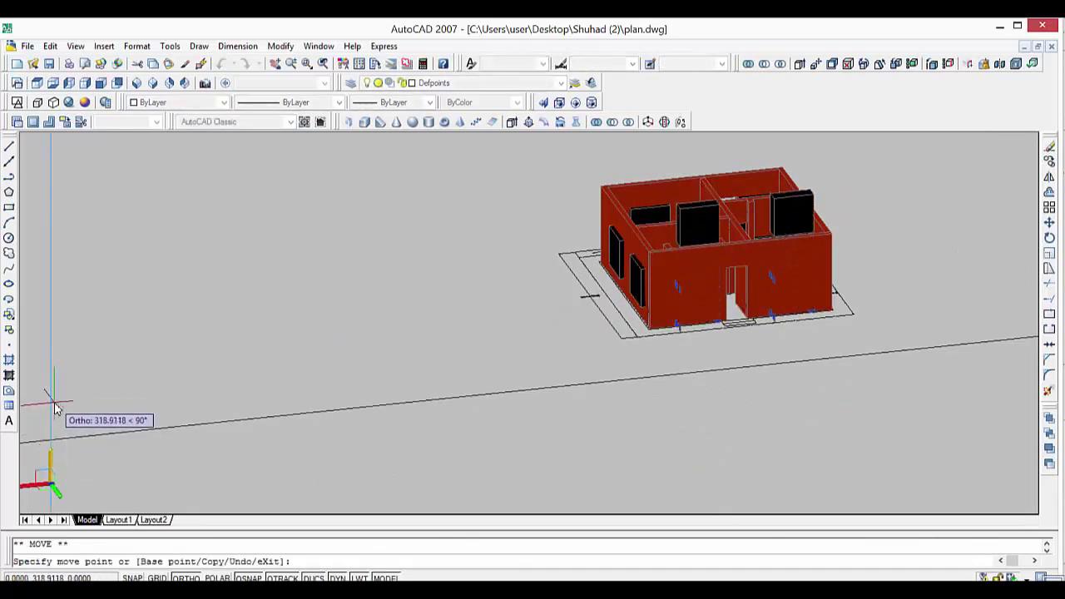
{"action": "type", "text": "60"}
{"action": "key", "text": "Return"}
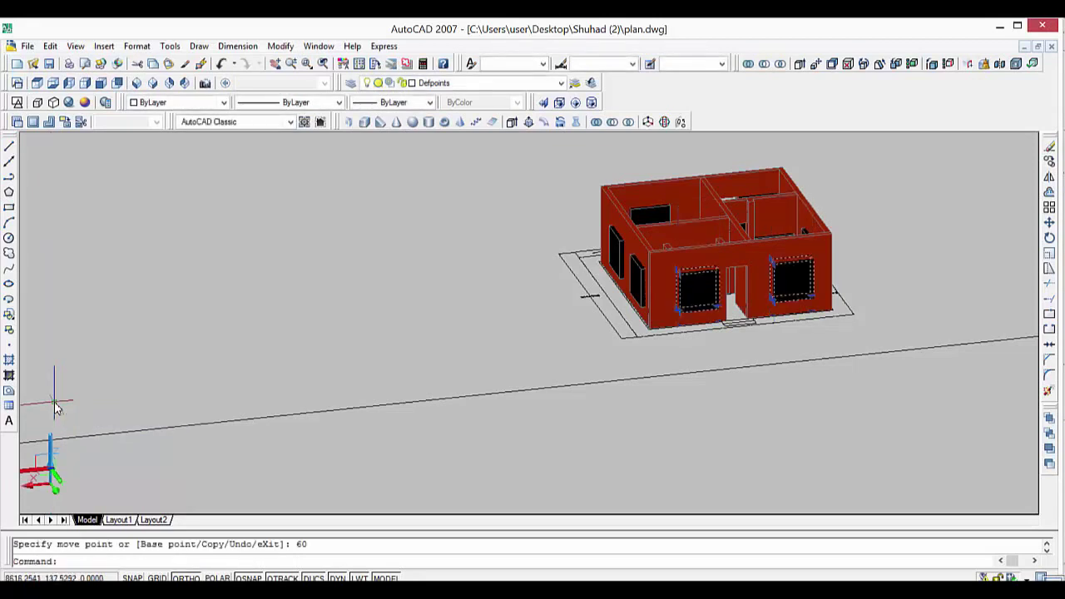
{"action": "key", "text": "Escape"}
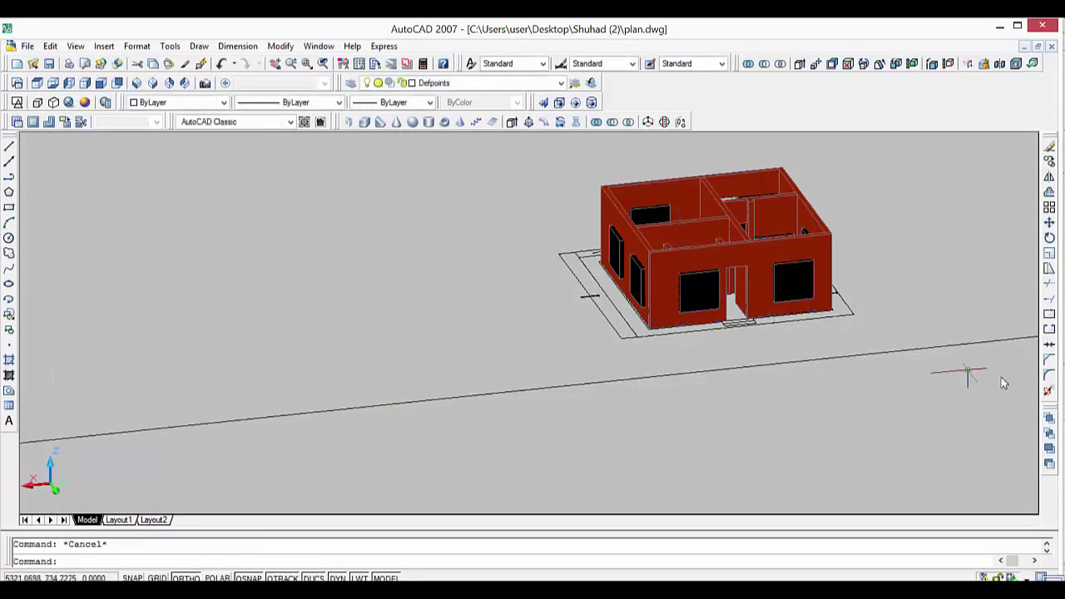
Raise the last remaining low window block by 60 units.
{"action": "mouse_move", "coordinate": [736, 270]}
{"action": "middle_mouse_down", "text": "shift"}
{"action": "mouse_move", "coordinate": [874, 358]}
{"action": "mouse_move", "coordinate": [834, 356]}
{"action": "mouse_move", "coordinate": [808, 326]}
{"action": "mouse_move", "coordinate": [755, 419]}
{"action": "mouse_move", "coordinate": [701, 430]}
{"action": "mouse_move", "coordinate": [629, 359]}
{"action": "mouse_move", "coordinate": [599, 366]}
{"action": "middle_mouse_up", "text": "shift"}
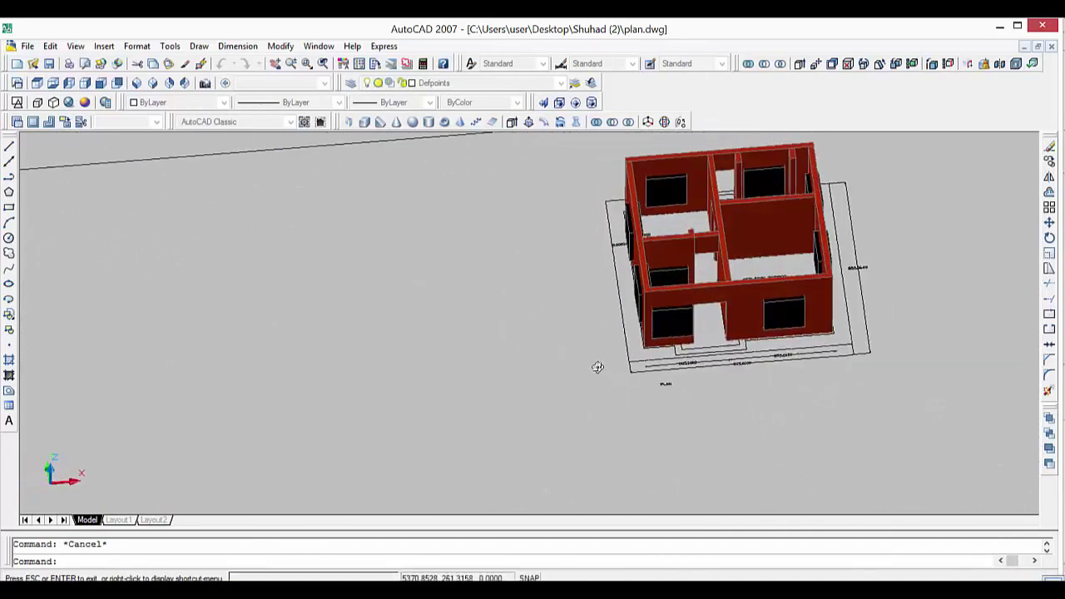
{"action": "left_click", "coordinate": [674, 275]}
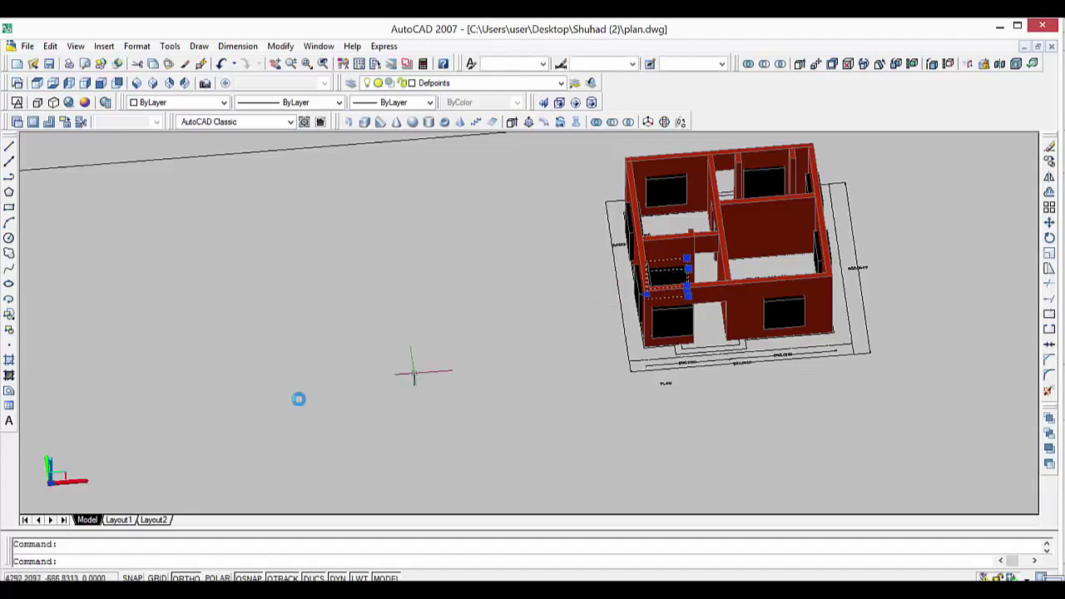
{"action": "key", "text": "space"}
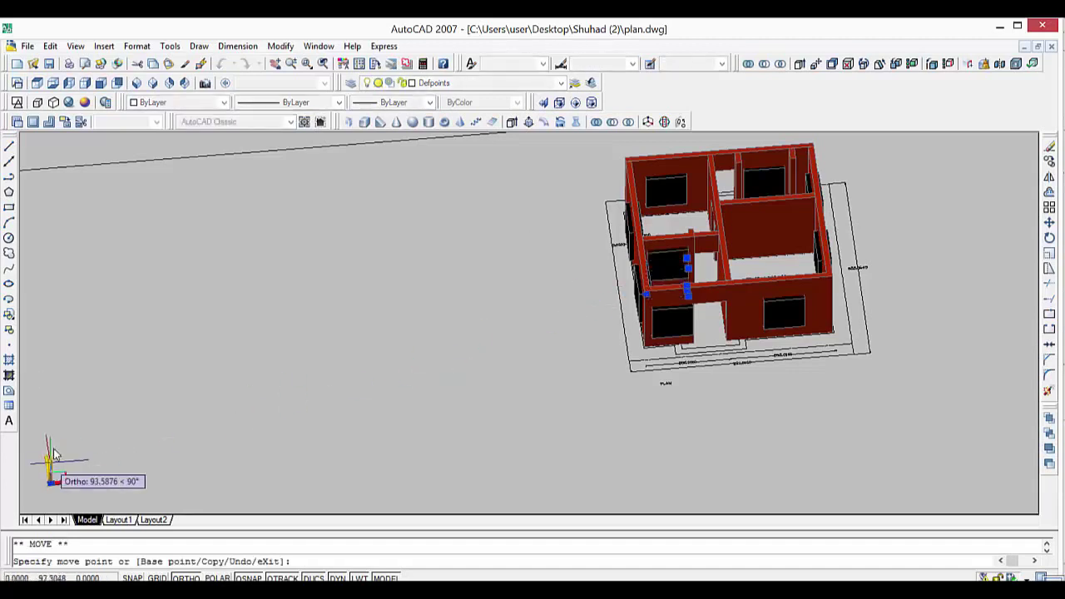
{"action": "type", "text": "60"}
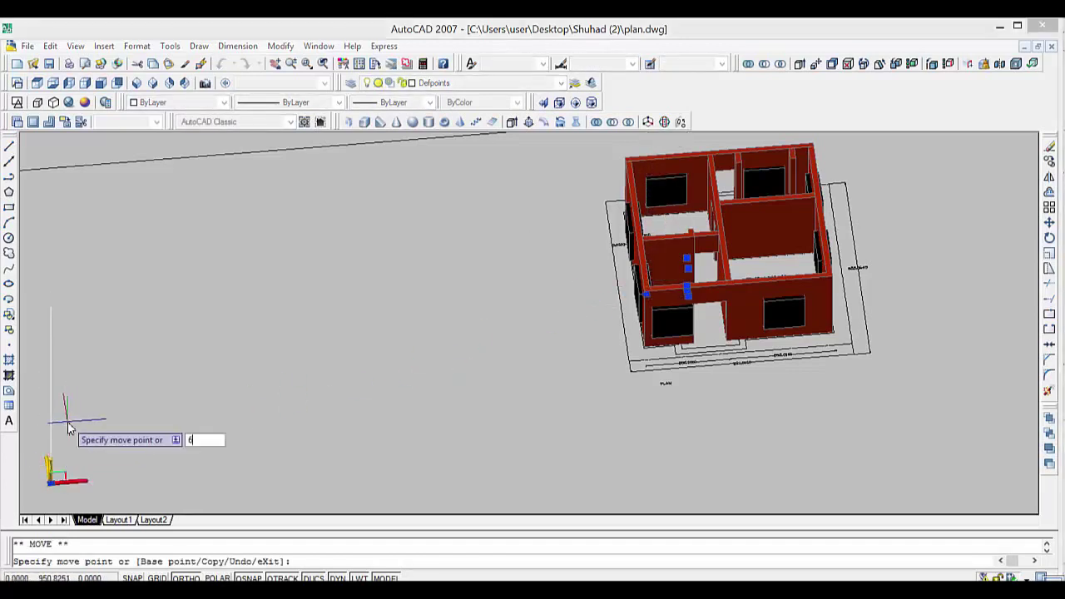
{"action": "key", "text": "Return"}
{"action": "key", "text": "Escape"}
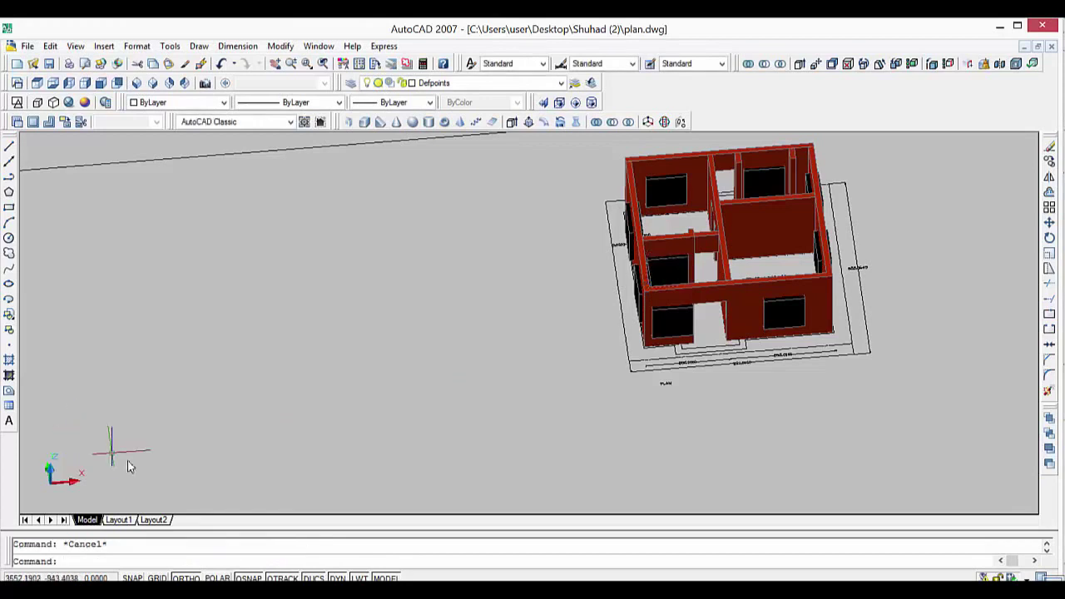
Orbit the house back into an overhead isometric view.
{"action": "scroll", "coordinate": [595, 378], "scroll_direction": "up", "scroll_amount": 3}
{"action": "scroll", "coordinate": [732, 409], "scroll_direction": "down", "scroll_amount": 1}
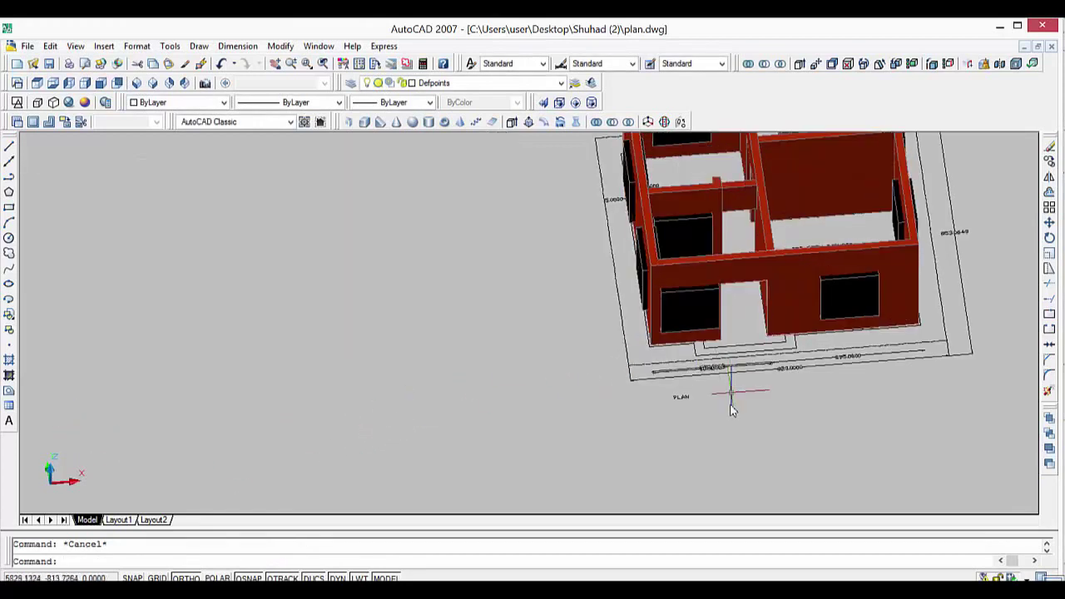
{"action": "mouse_move", "coordinate": [744, 434]}
{"action": "middle_mouse_down", "text": "shift"}
{"action": "mouse_move", "coordinate": [688, 443]}
{"action": "mouse_move", "coordinate": [692, 492]}
{"action": "mouse_move", "coordinate": [720, 521]}
{"action": "mouse_move", "coordinate": [804, 497]}
{"action": "mouse_move", "coordinate": [767, 430]}
{"action": "mouse_move", "coordinate": [860, 494]}
{"action": "mouse_move", "coordinate": [898, 479]}
{"action": "mouse_move", "coordinate": [903, 444]}
{"action": "middle_mouse_up", "text": "shift"}
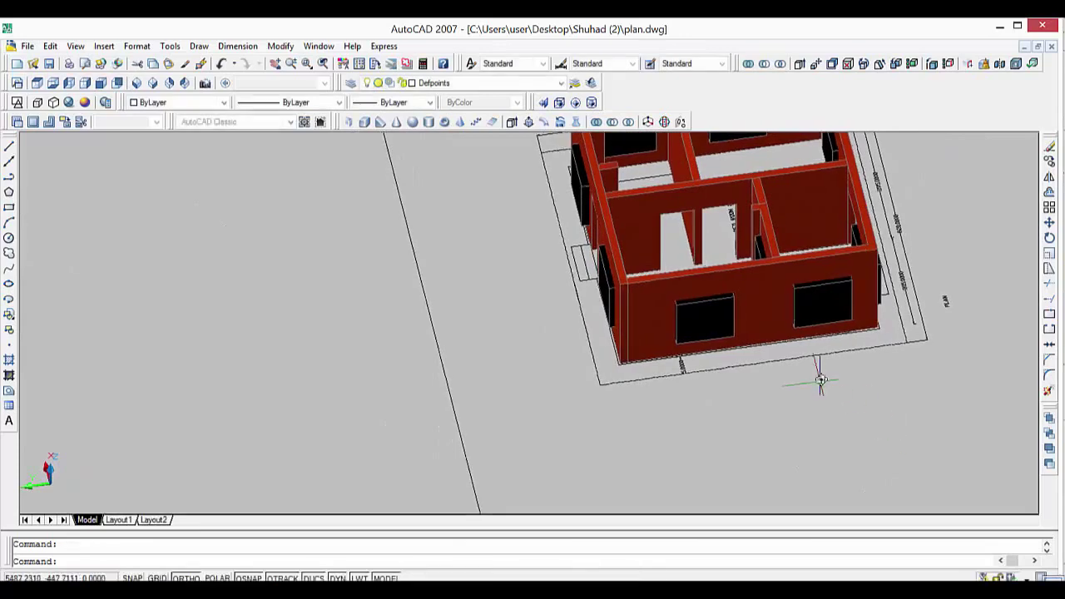
{"action": "mouse_move", "coordinate": [820, 376]}
{"action": "middle_mouse_down", "text": "shift"}
{"action": "mouse_move", "coordinate": [770, 433]}
{"action": "mouse_move", "coordinate": [688, 460]}
{"action": "middle_mouse_up", "text": "shift"}
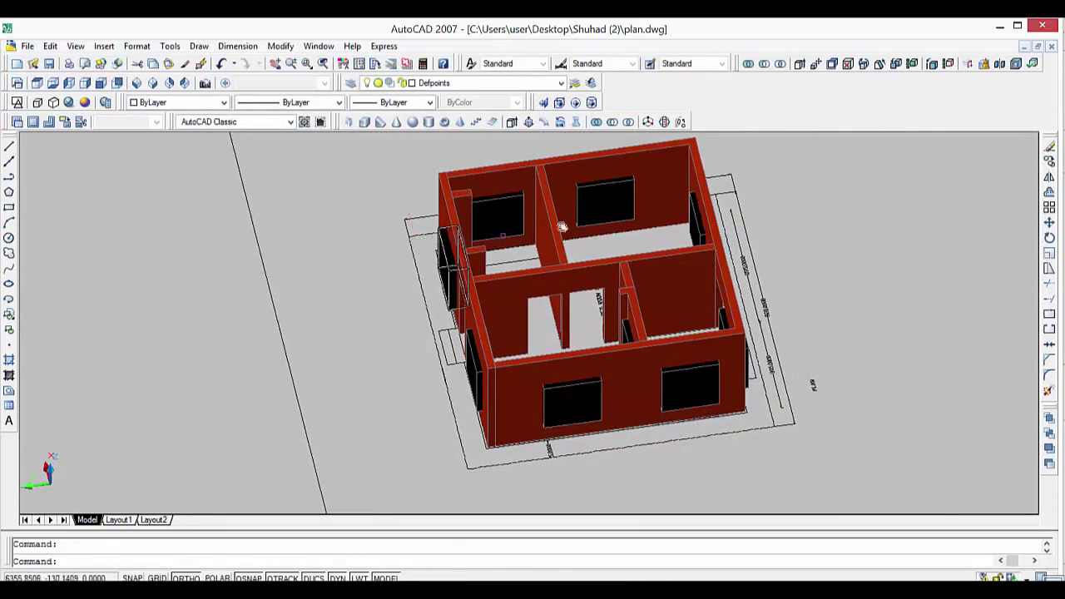
Subtract the four window boxes from the red wall solid.
{"action": "key", "text": "Escape"}
{"action": "left_click", "coordinate": [763, 63]}
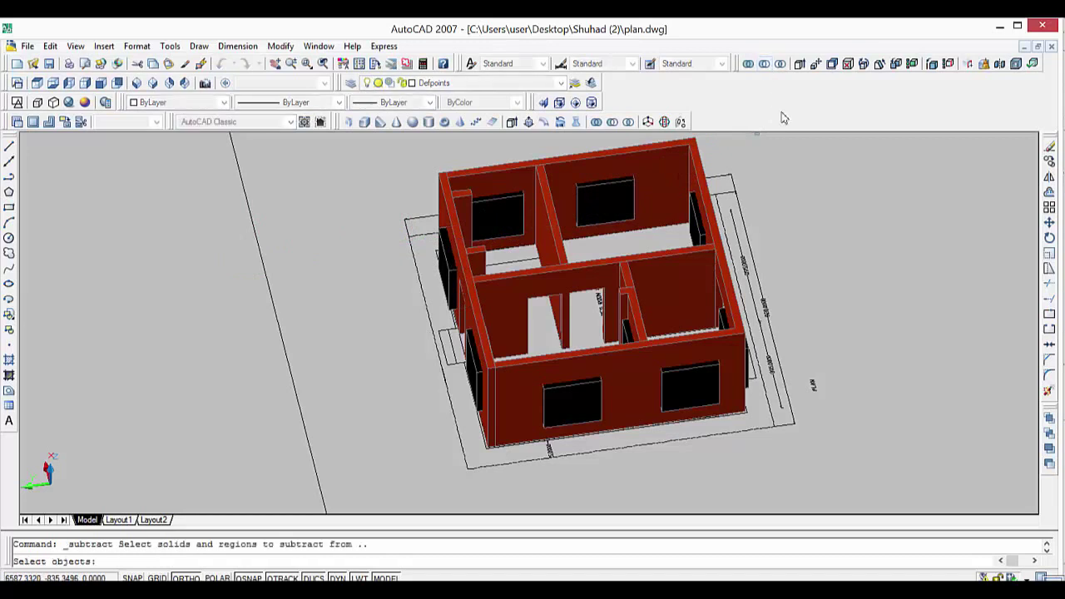
{"action": "left_click", "coordinate": [609, 367]}
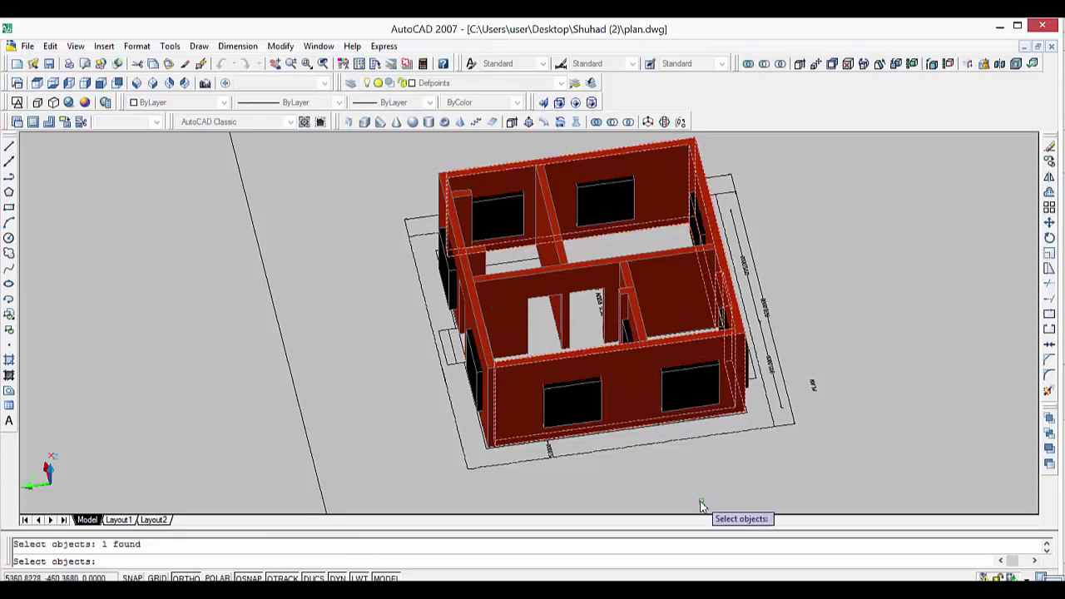
{"action": "key", "text": "Return"}
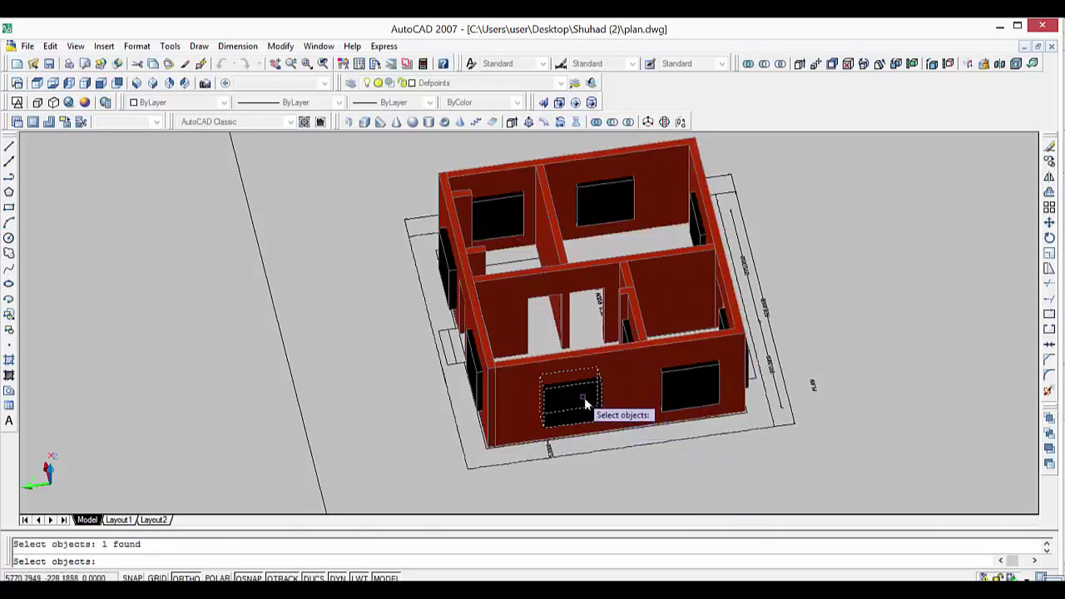
{"action": "left_click", "coordinate": [697, 390]}
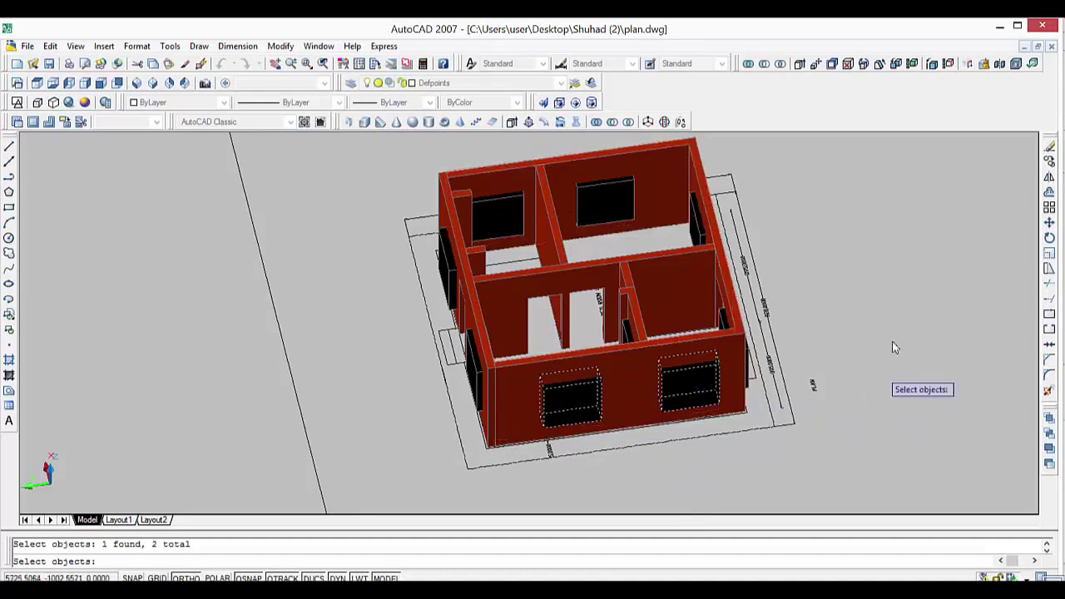
{"action": "mouse_move", "coordinate": [720, 271]}
{"action": "middle_mouse_down", "text": "shift"}
{"action": "mouse_move", "coordinate": [820, 325]}
{"action": "mouse_move", "coordinate": [748, 348]}
{"action": "mouse_move", "coordinate": [713, 347]}
{"action": "middle_mouse_up", "text": "shift"}
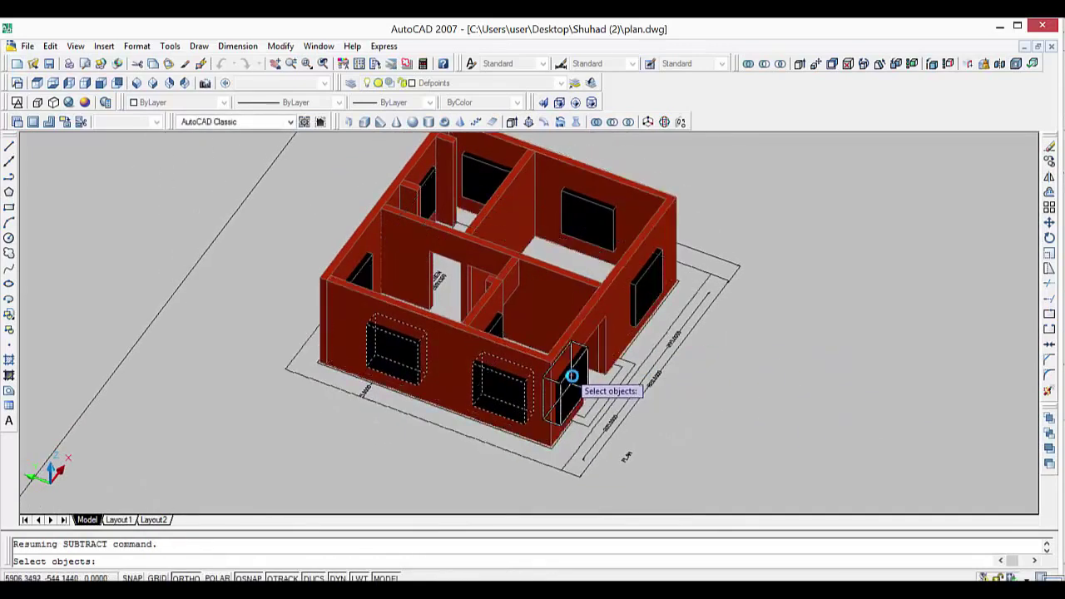
{"action": "left_click", "coordinate": [572, 379]}
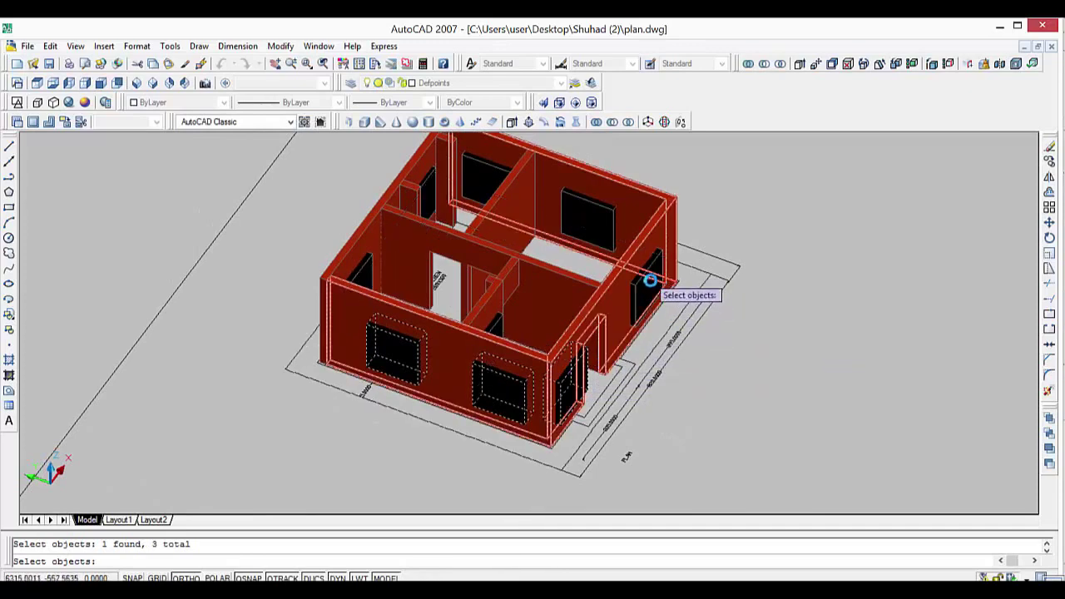
{"action": "left_click", "coordinate": [588, 229]}
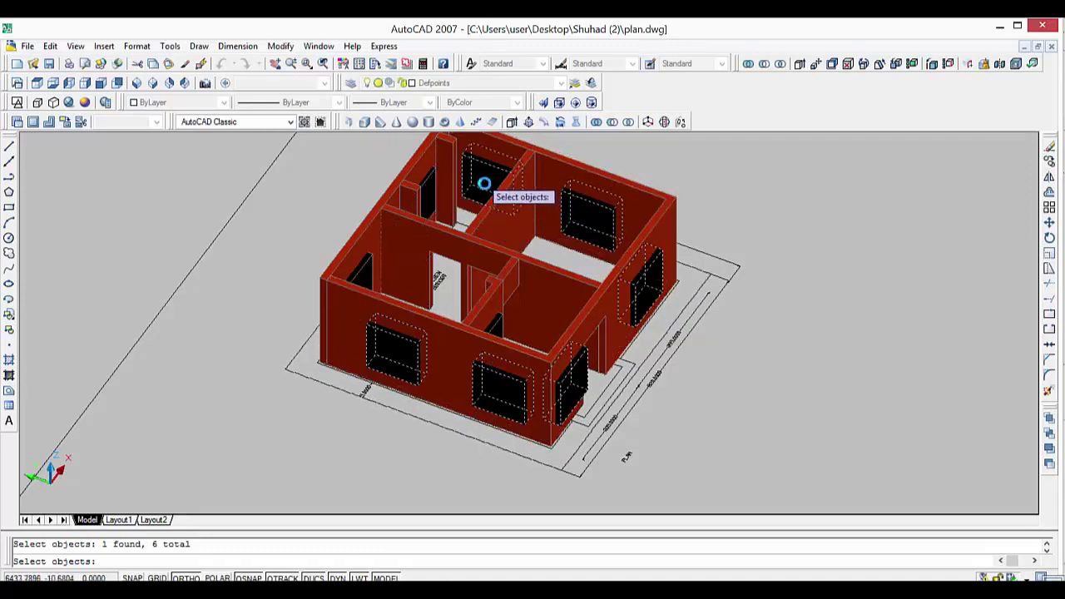
{"action": "left_click", "coordinate": [478, 178]}
{"action": "key", "text": "Return"}
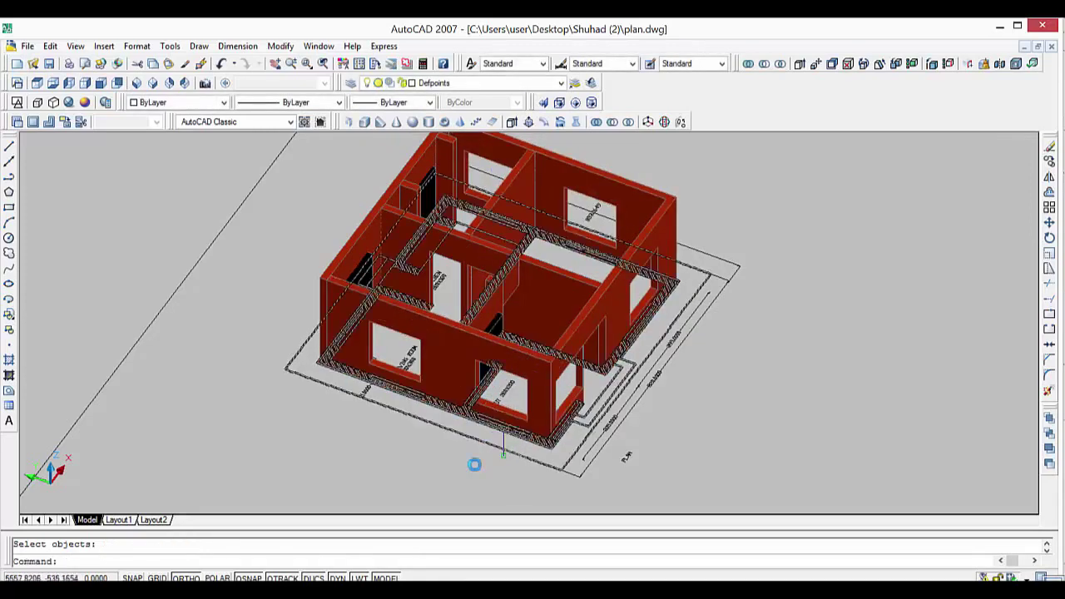
Subtract the pillar from the walls with SU.
{"action": "type", "text": "su"}
{"action": "key", "text": "Return"}
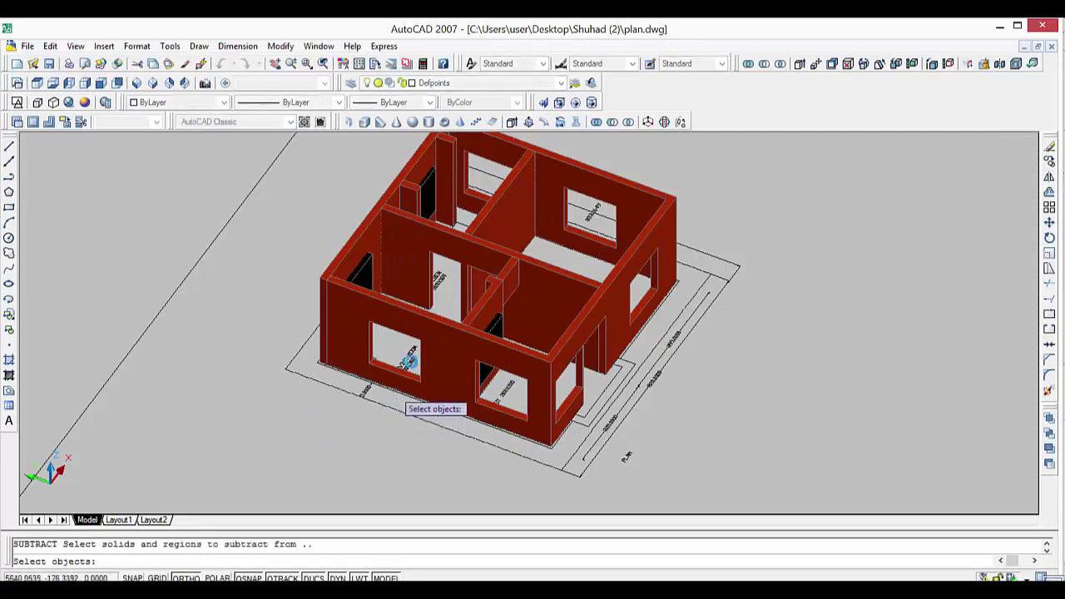
{"action": "left_click", "coordinate": [485, 323]}
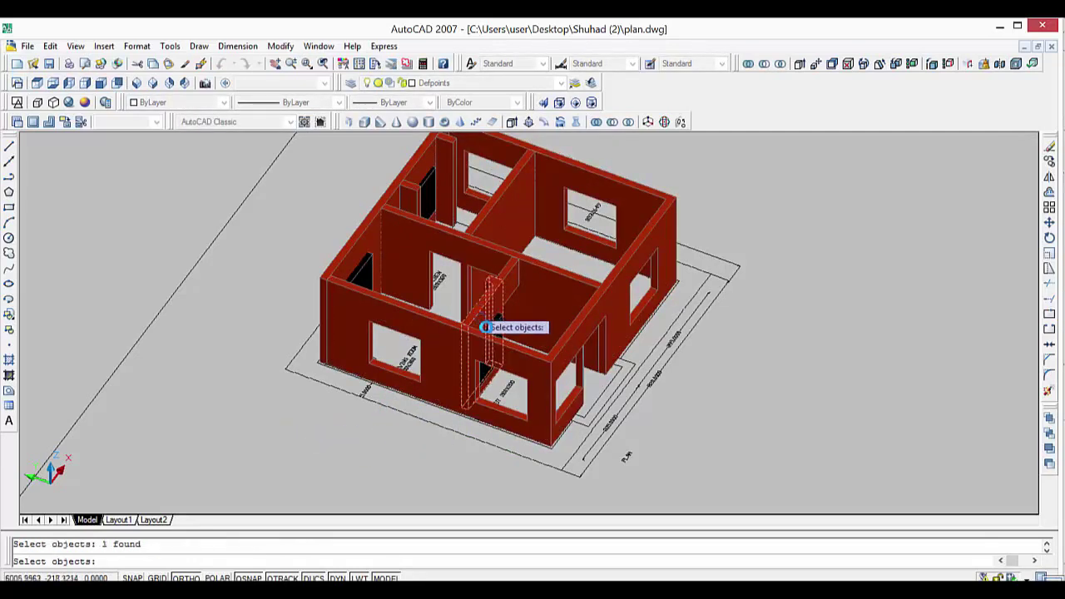
{"action": "key", "text": "Return"}
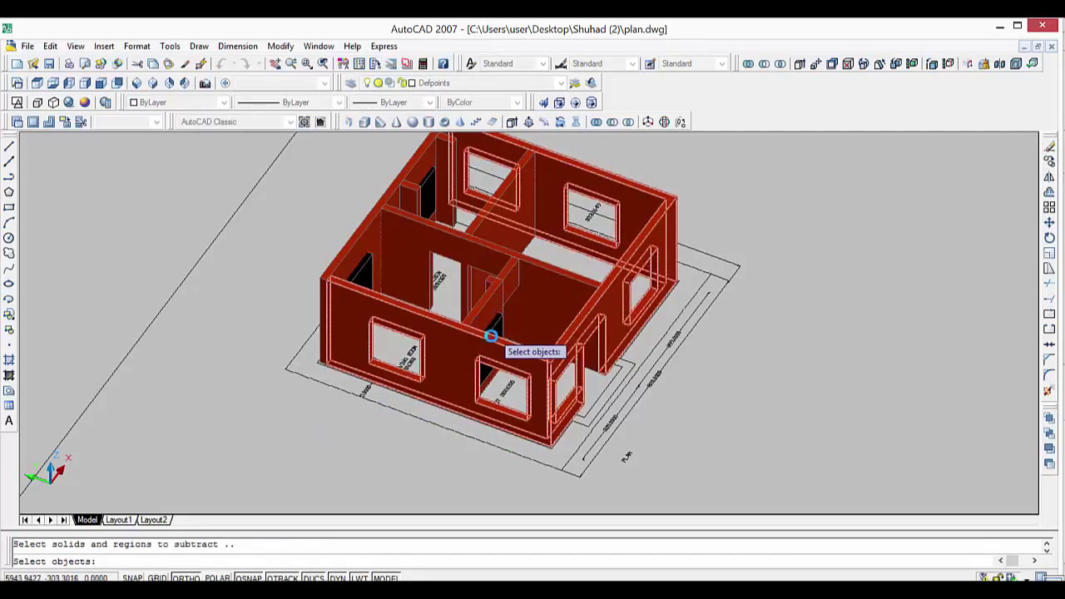
{"action": "left_click", "coordinate": [493, 331]}
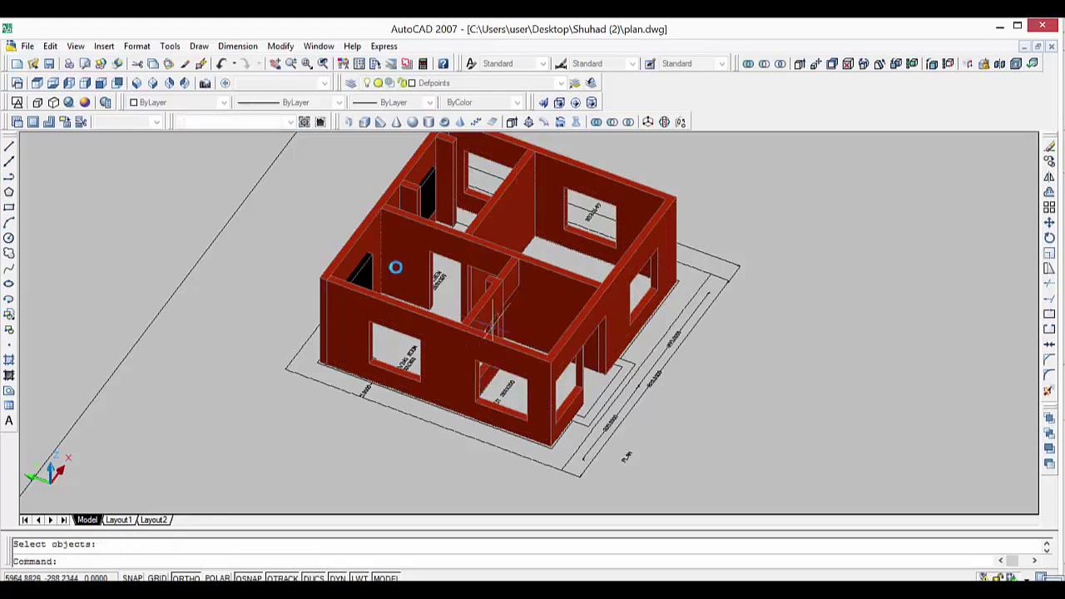
{"action": "key", "text": "Return"}
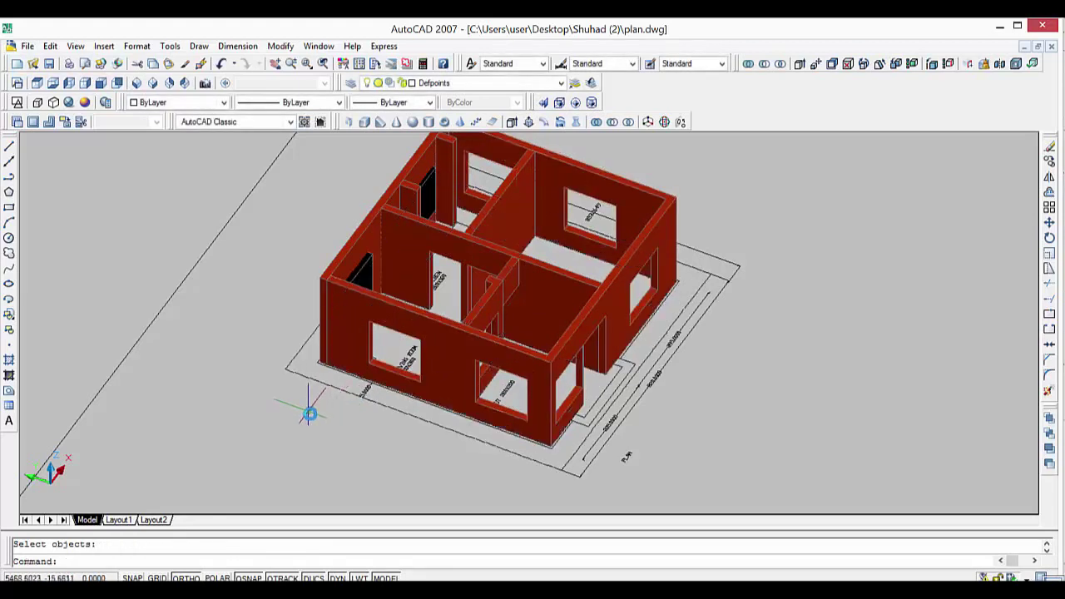
Turn the view to the front and subtract both black window boxes from the front wall.
{"action": "mouse_move", "coordinate": [247, 335]}
{"action": "middle_mouse_down", "text": "shift"}
{"action": "mouse_move", "coordinate": [420, 406]}
{"action": "mouse_move", "coordinate": [418, 444]}
{"action": "mouse_move", "coordinate": [457, 402]}
{"action": "middle_mouse_up", "text": "shift"}
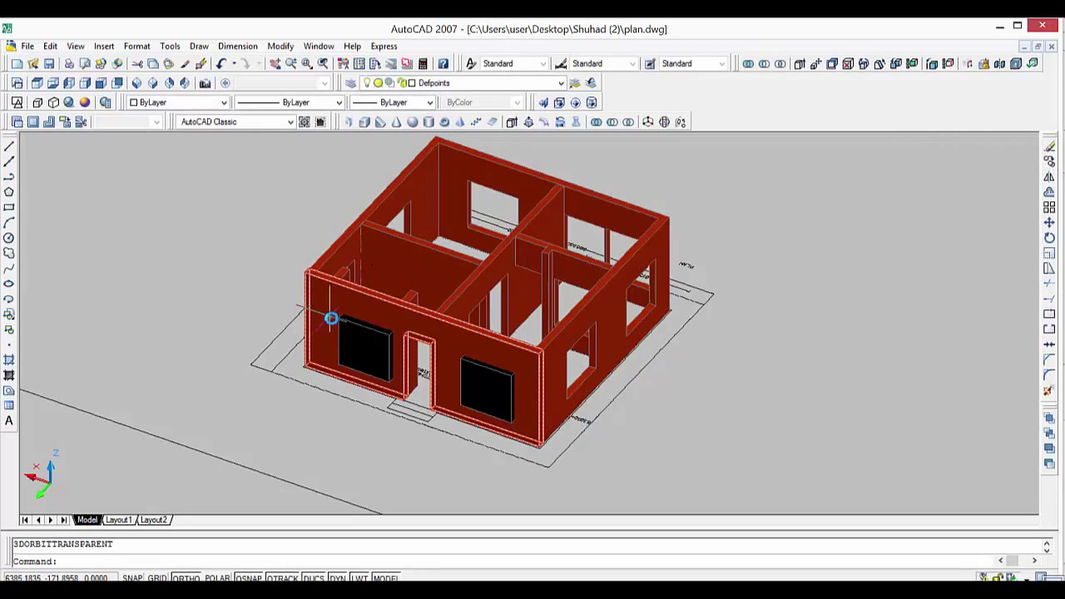
{"action": "left_click", "coordinate": [264, 258]}
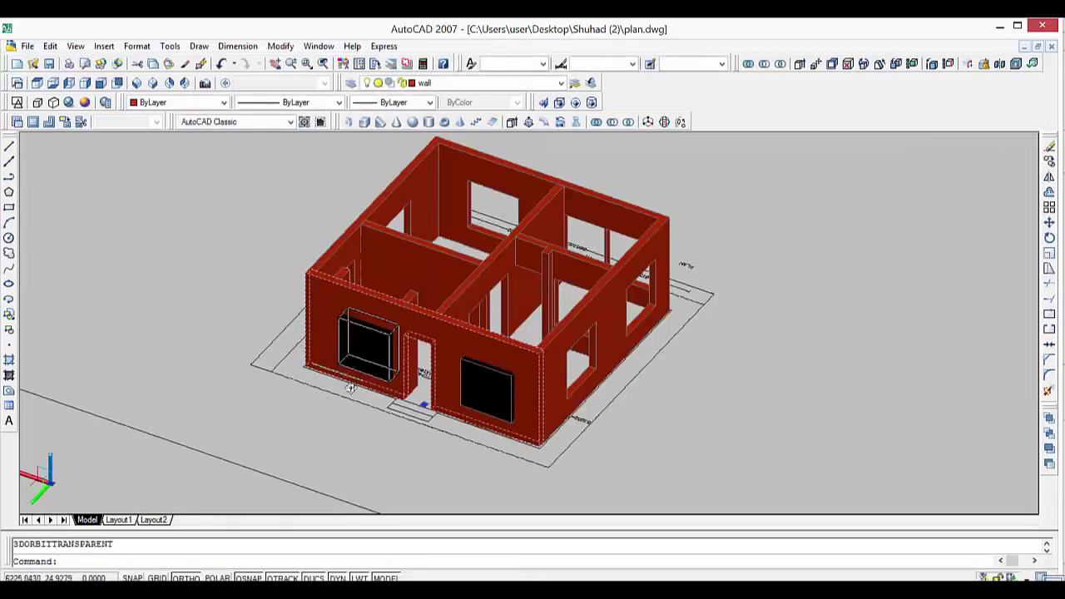
{"action": "key", "text": "Escape"}
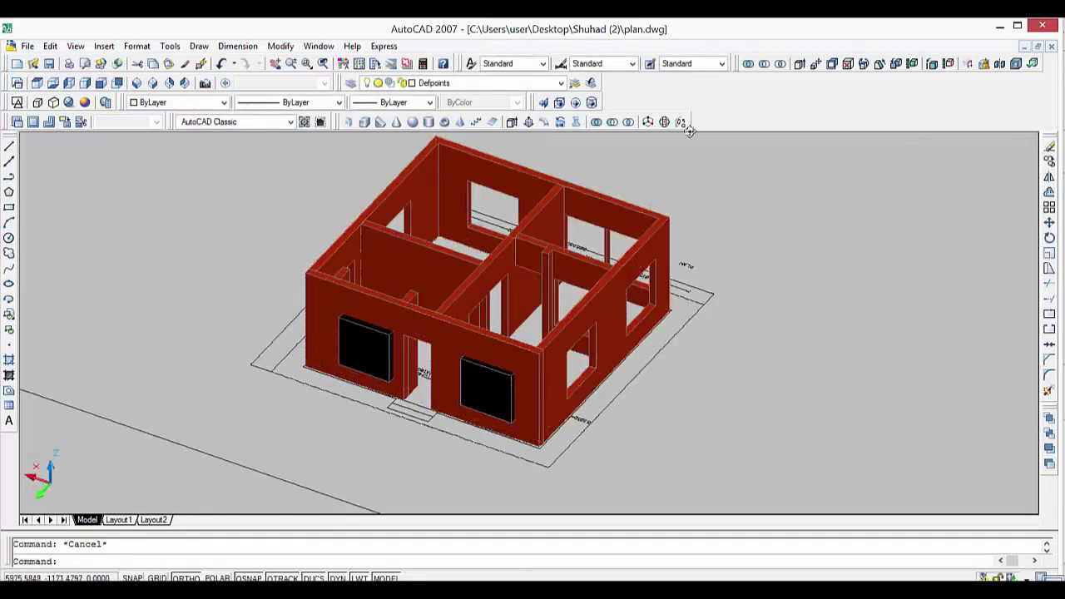
{"action": "left_click", "coordinate": [611, 123]}
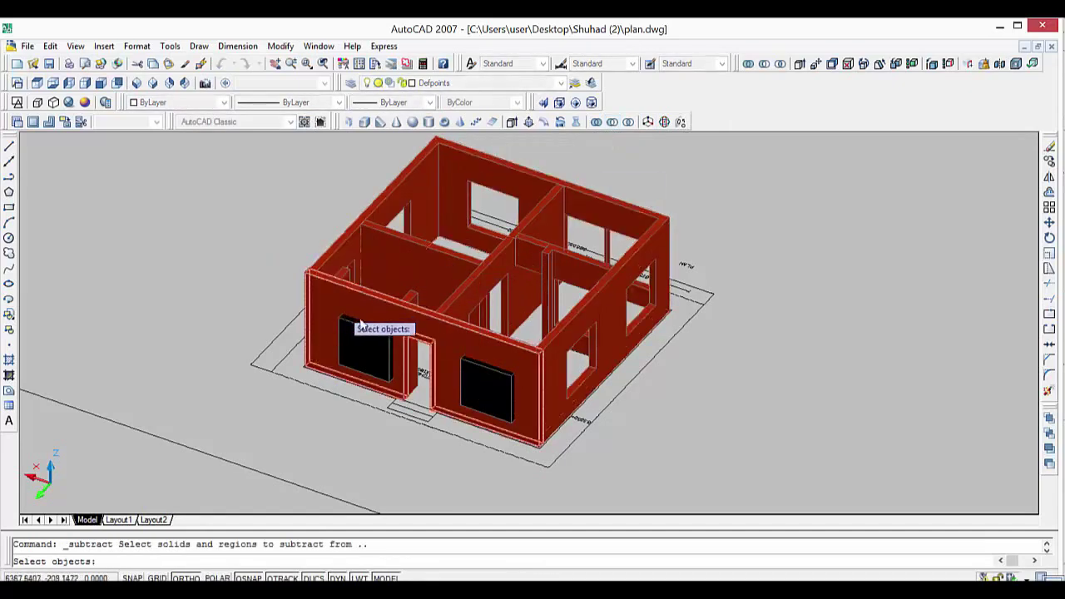
{"action": "left_click", "coordinate": [445, 336]}
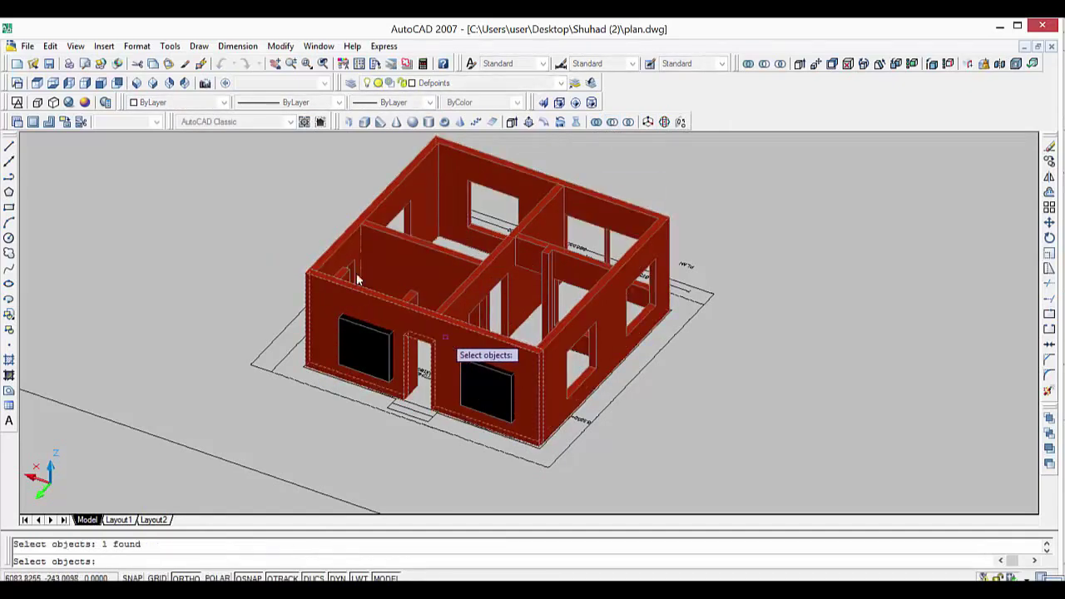
{"action": "key", "text": "Return"}
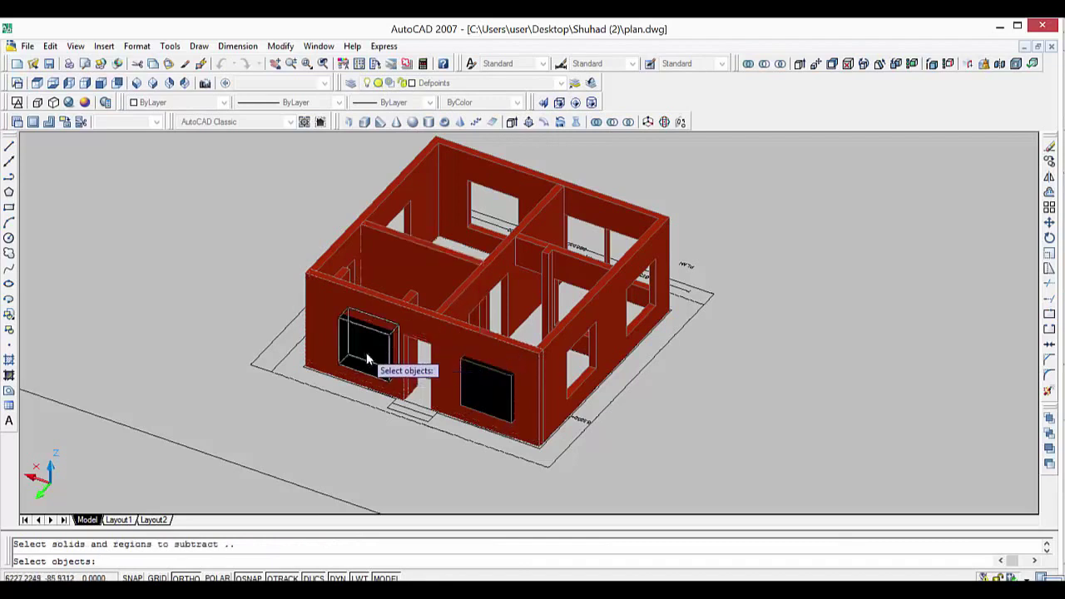
{"action": "left_click", "coordinate": [367, 352]}
{"action": "left_click", "coordinate": [486, 393]}
{"action": "key", "text": "Return"}
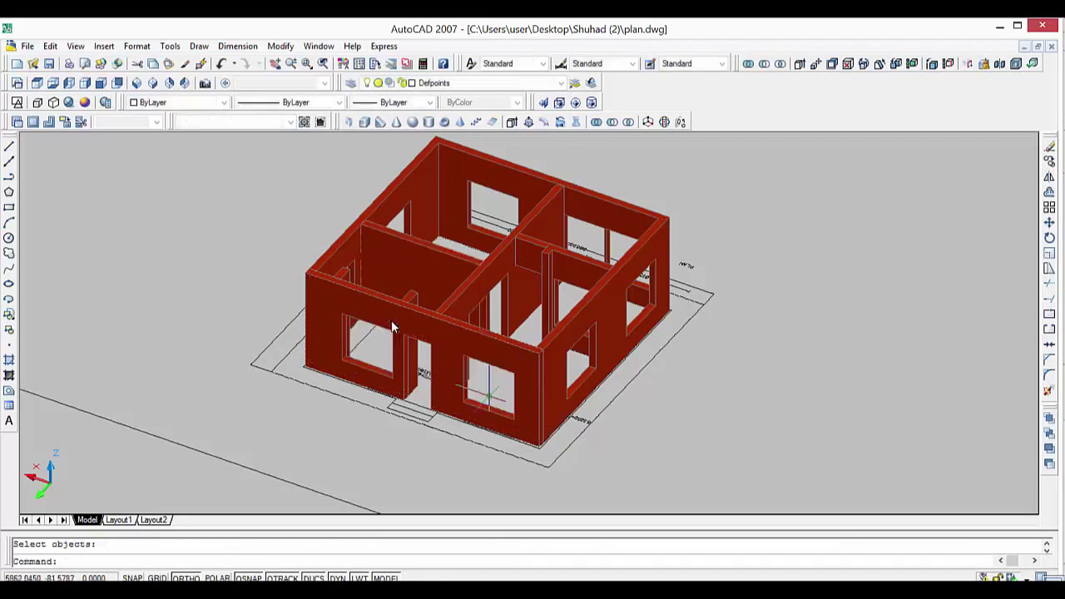
Turn on the plinth layer so the blue plinth appears under the red walls, then orbit around.
{"action": "scroll", "coordinate": [748, 372], "scroll_direction": "up", "scroll_amount": 2}
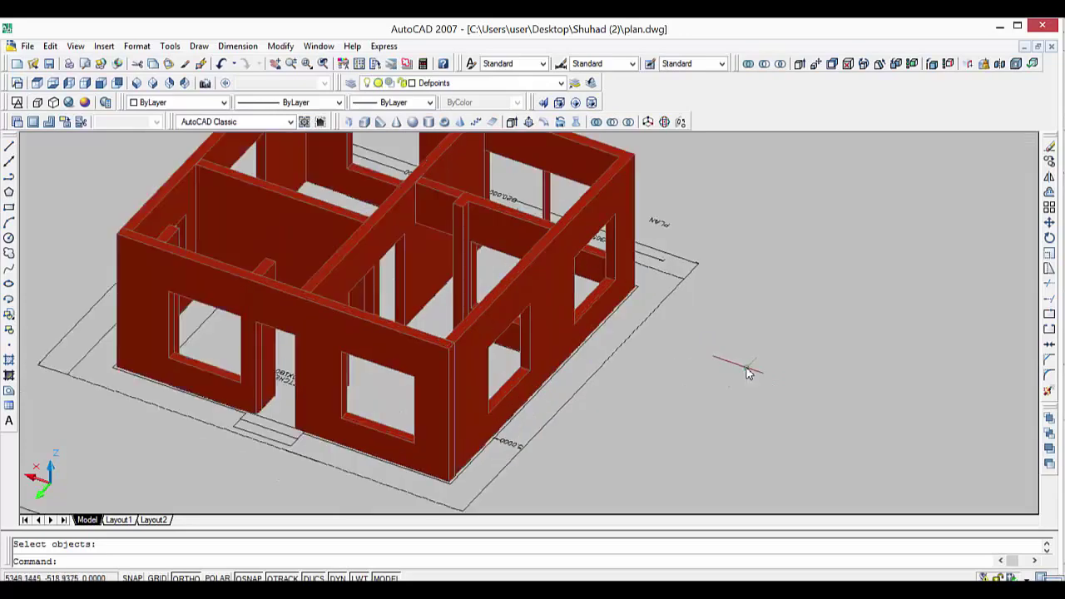
{"action": "scroll", "coordinate": [745, 378], "scroll_direction": "down", "scroll_amount": 3}
{"action": "mouse_move", "coordinate": [596, 307]}
{"action": "middle_mouse_down", "text": "shift"}
{"action": "mouse_move", "coordinate": [737, 375]}
{"action": "mouse_move", "coordinate": [693, 404]}
{"action": "mouse_move", "coordinate": [708, 388]}
{"action": "mouse_move", "coordinate": [638, 367]}
{"action": "mouse_move", "coordinate": [693, 392]}
{"action": "mouse_move", "coordinate": [710, 374]}
{"action": "middle_mouse_up", "text": "shift"}
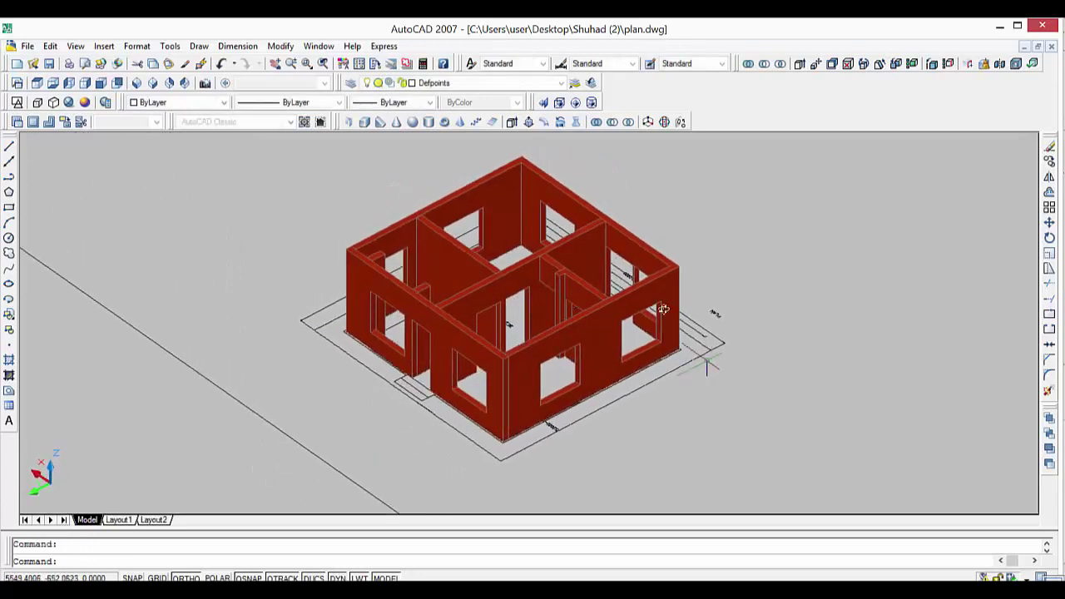
{"action": "left_click", "coordinate": [550, 84]}
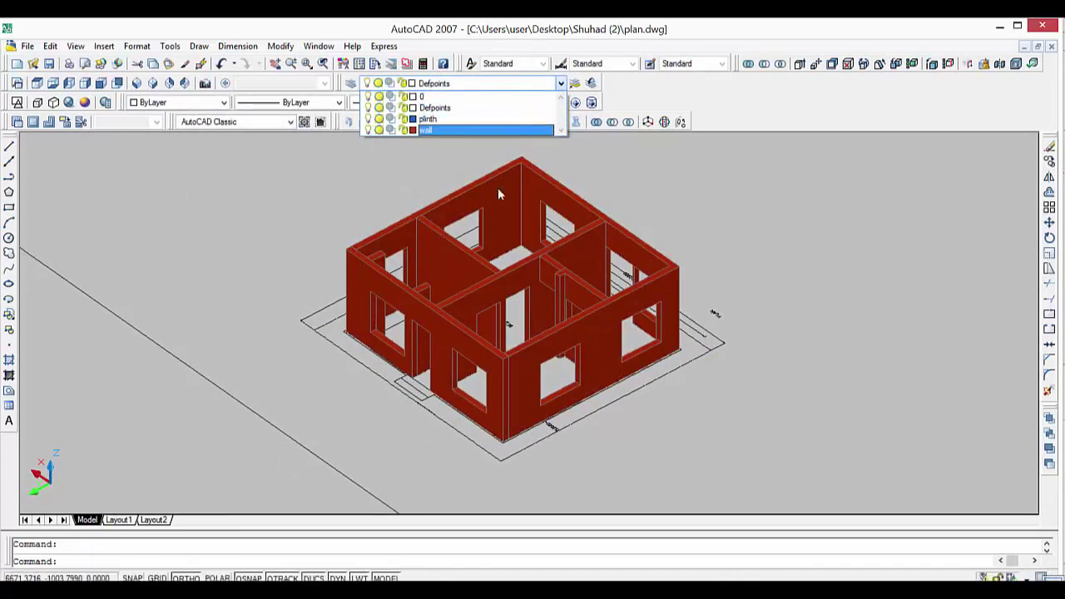
{"action": "left_click", "coordinate": [648, 222]}
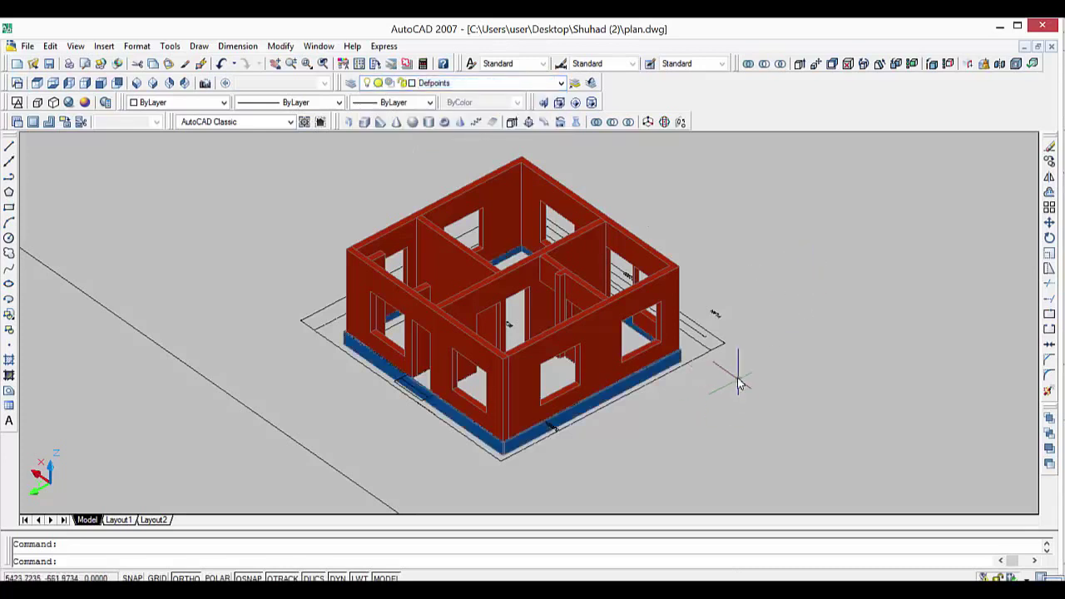
{"action": "scroll", "coordinate": [624, 434], "scroll_direction": "up", "scroll_amount": 3}
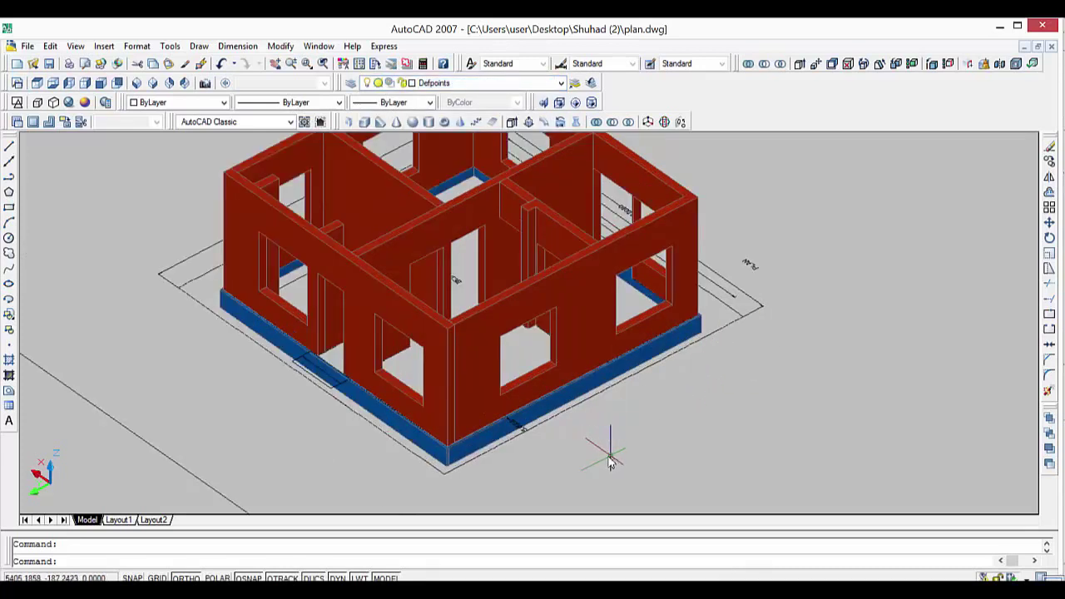
{"action": "mouse_move", "coordinate": [584, 469]}
{"action": "middle_mouse_down", "text": "shift"}
{"action": "mouse_move", "coordinate": [696, 457]}
{"action": "mouse_move", "coordinate": [671, 474]}
{"action": "mouse_move", "coordinate": [607, 480]}
{"action": "mouse_move", "coordinate": [480, 458]}
{"action": "mouse_move", "coordinate": [438, 427]}
{"action": "mouse_move", "coordinate": [404, 430]}
{"action": "mouse_move", "coordinate": [366, 477]}
{"action": "mouse_move", "coordinate": [369, 512]}
{"action": "mouse_move", "coordinate": [444, 483]}
{"action": "mouse_move", "coordinate": [369, 487]}
{"action": "mouse_move", "coordinate": [368, 522]}
{"action": "mouse_move", "coordinate": [369, 445]}
{"action": "mouse_move", "coordinate": [349, 468]}
{"action": "middle_mouse_up", "text": "shift"}
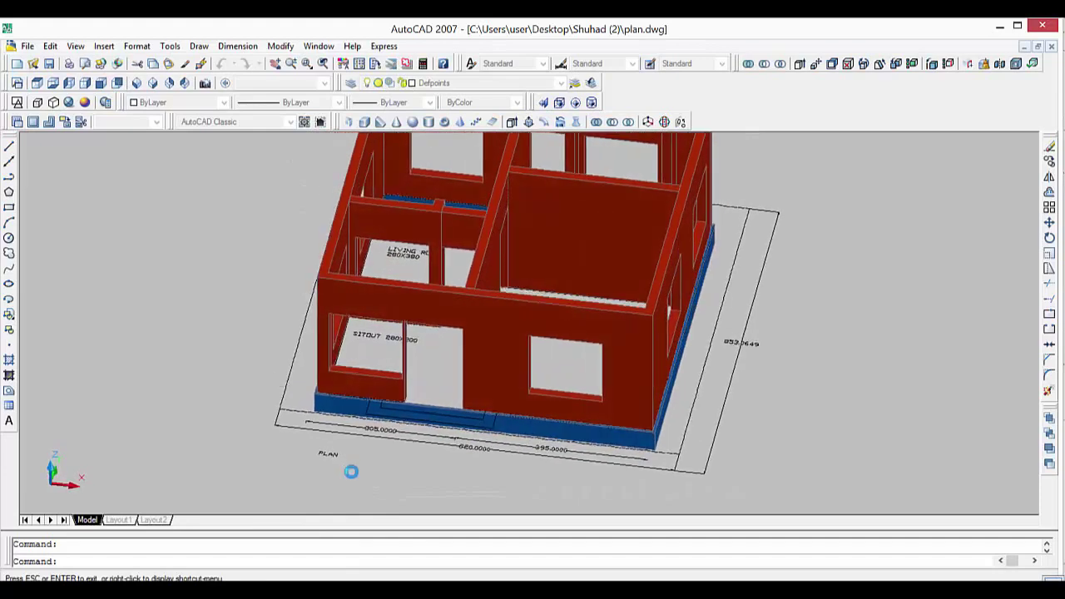
Switch to the top plan view and fit the whole floor plan on screen.
{"action": "left_click", "coordinate": [39, 83]}
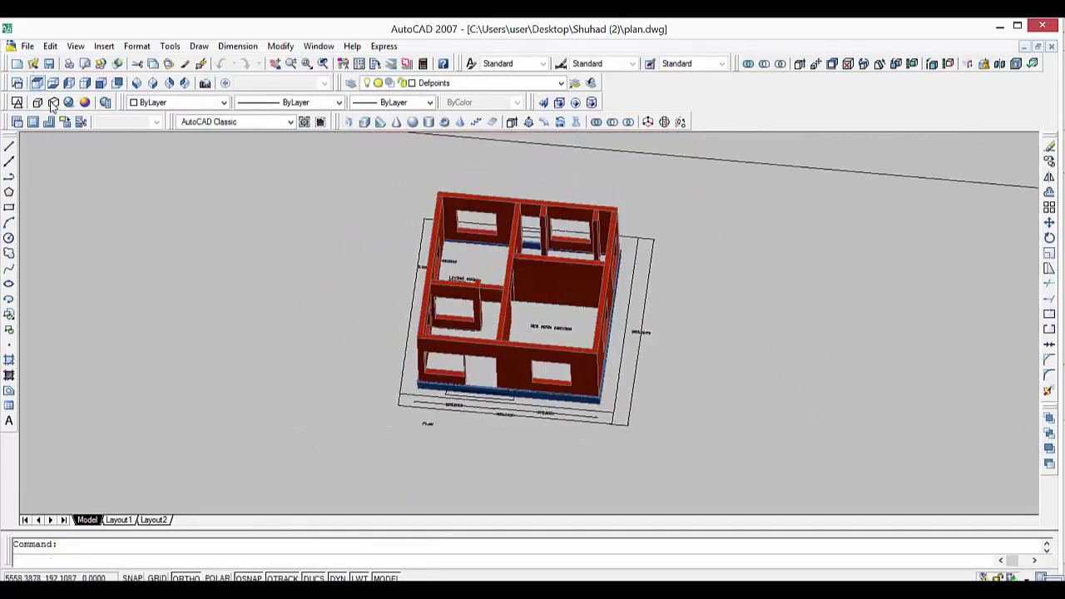
{"action": "middle_click_drag", "start_coordinate": [823, 386], "coordinate": [439, 327]}
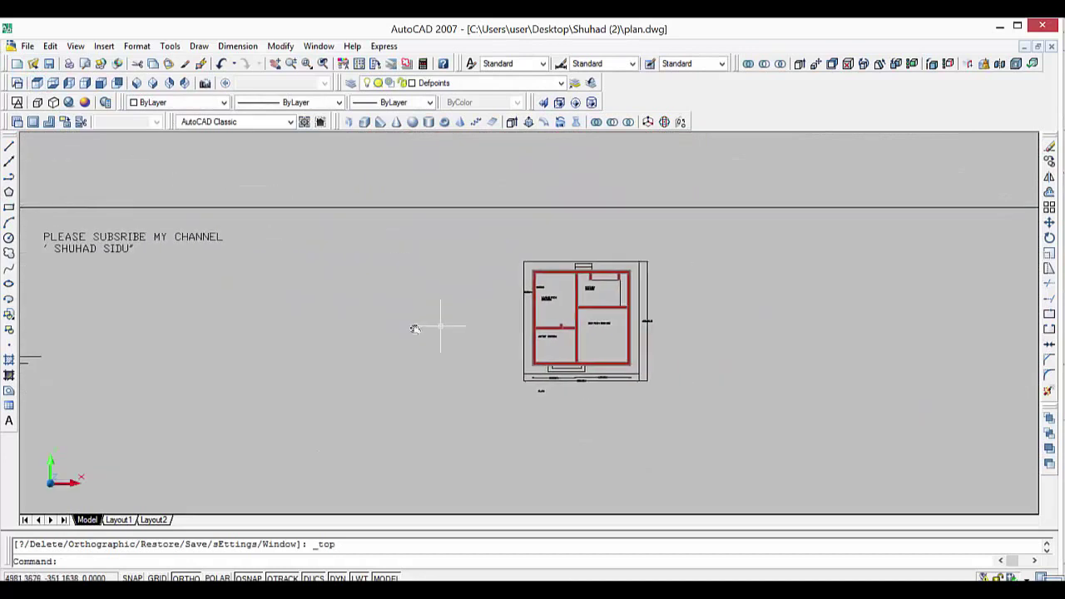
{"action": "scroll", "coordinate": [587, 366], "scroll_direction": "up", "scroll_amount": 5}
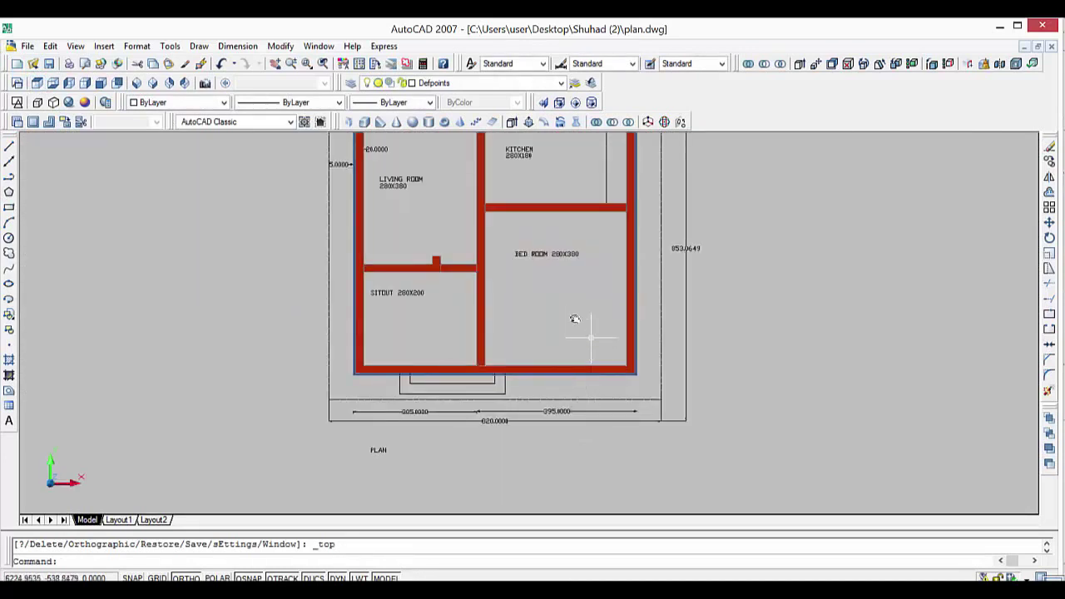
{"action": "middle_click_drag", "start_coordinate": [563, 302], "coordinate": [540, 380]}
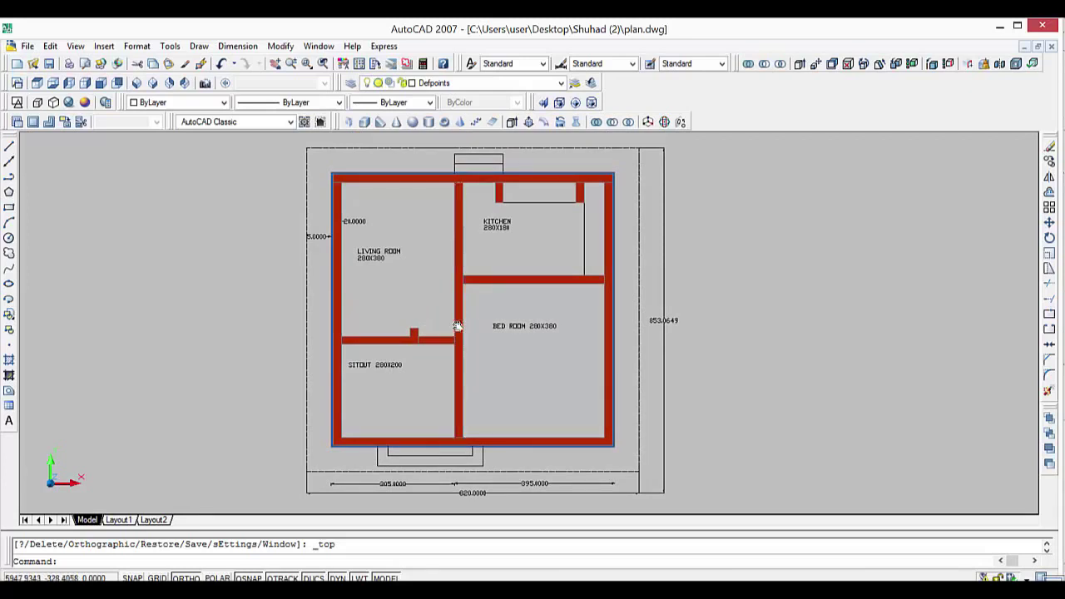
Quick-save plan.dwg and zoom in on the bottom of the plan.
{"action": "key", "text": "ctrl+s"}
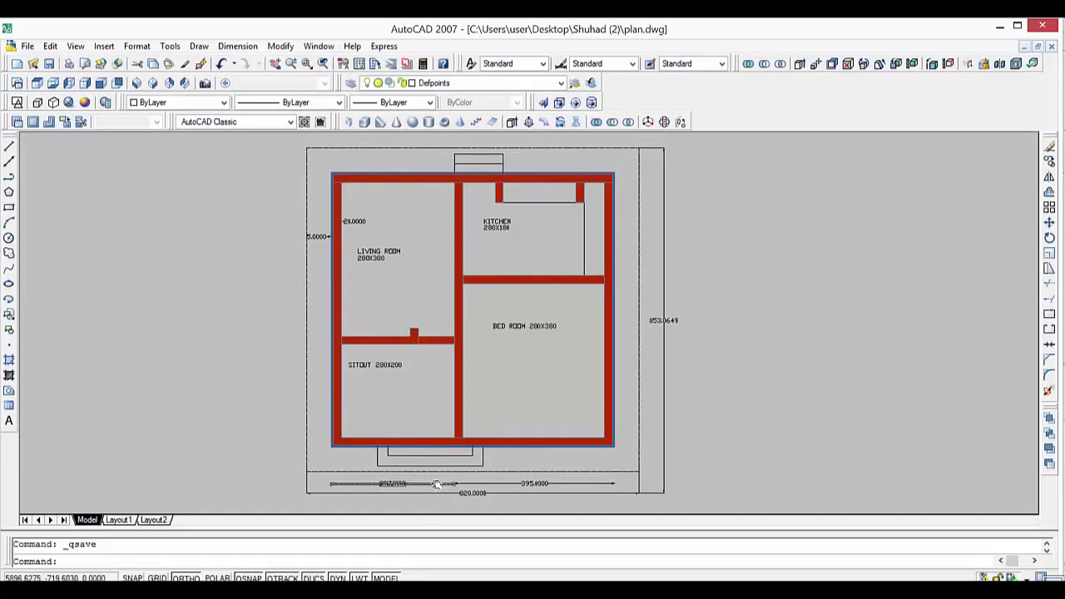
{"action": "scroll", "coordinate": [433, 472], "scroll_direction": "up", "scroll_amount": 2}
{"action": "scroll", "coordinate": [430, 467], "scroll_direction": "up", "scroll_amount": 2}
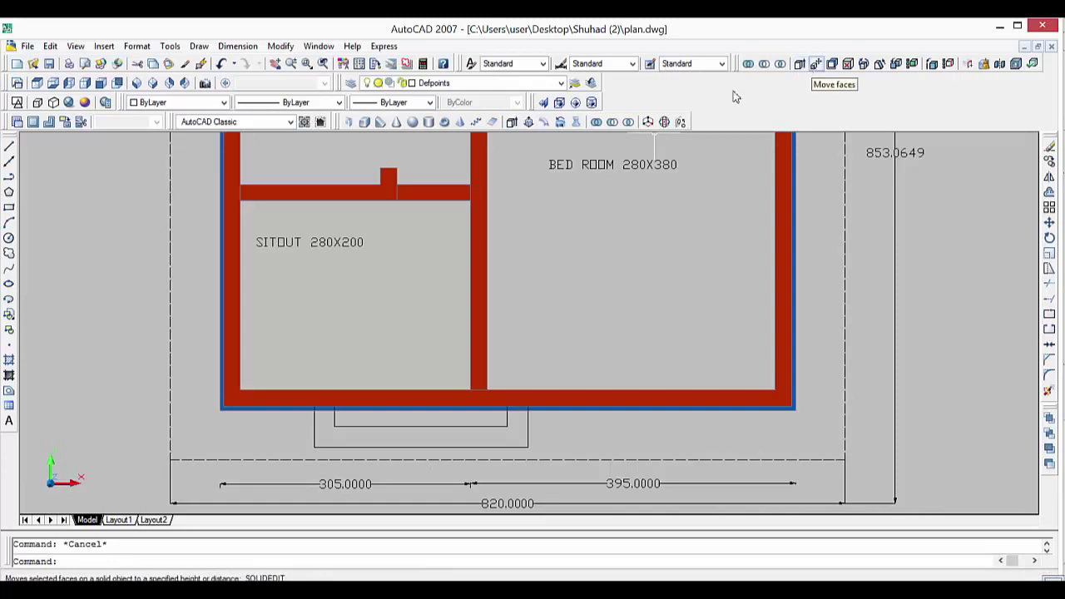
Try Presspull on the entrance step outline, then pan to the dimensions and PLAN label.
{"action": "left_click", "coordinate": [530, 122]}
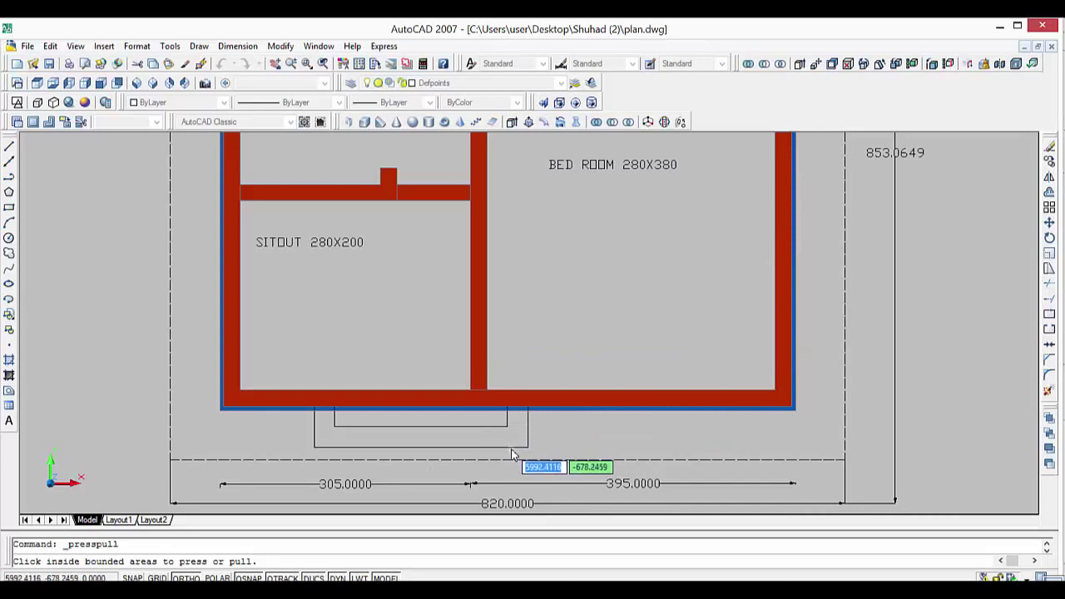
{"action": "left_click", "coordinate": [458, 430]}
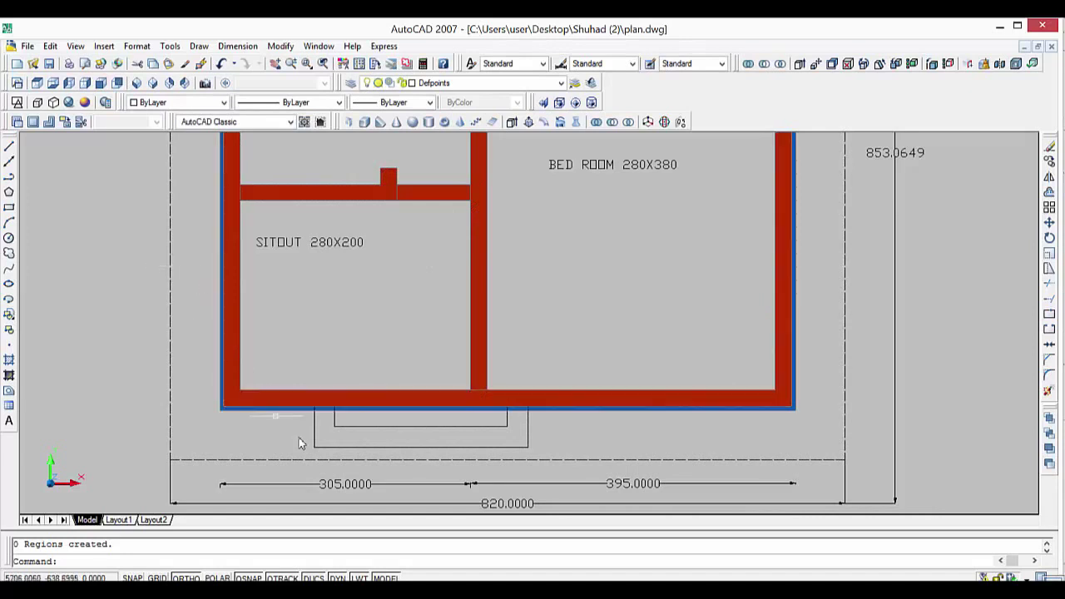
{"action": "scroll", "coordinate": [301, 441], "scroll_direction": "up", "scroll_amount": 2}
{"action": "scroll", "coordinate": [327, 429], "scroll_direction": "up", "scroll_amount": 2}
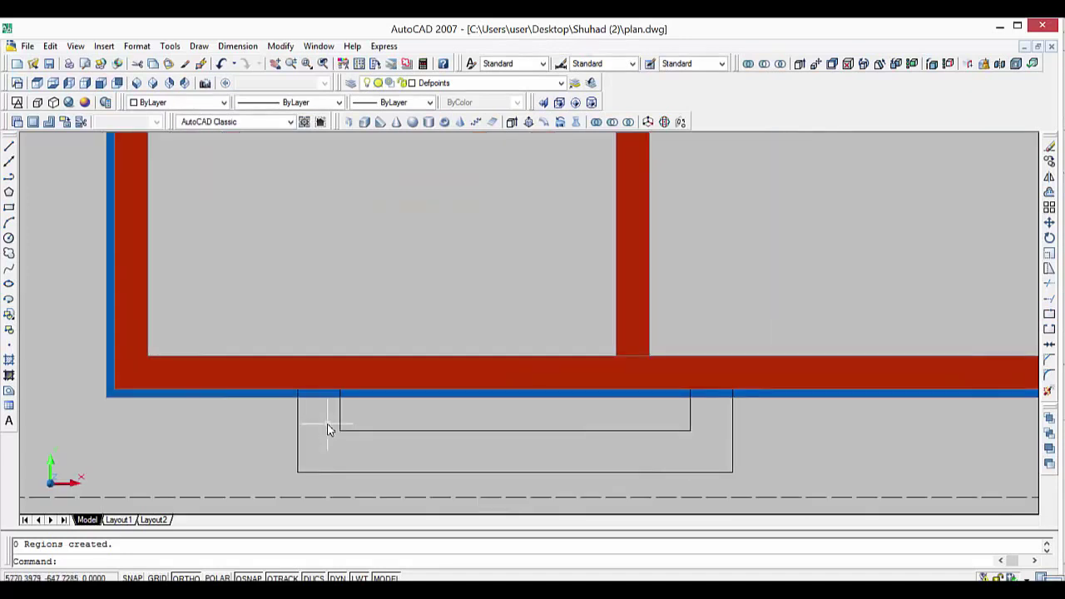
{"action": "scroll", "coordinate": [326, 429], "scroll_direction": "down", "scroll_amount": 2}
{"action": "scroll", "coordinate": [326, 429], "scroll_direction": "down", "scroll_amount": 2}
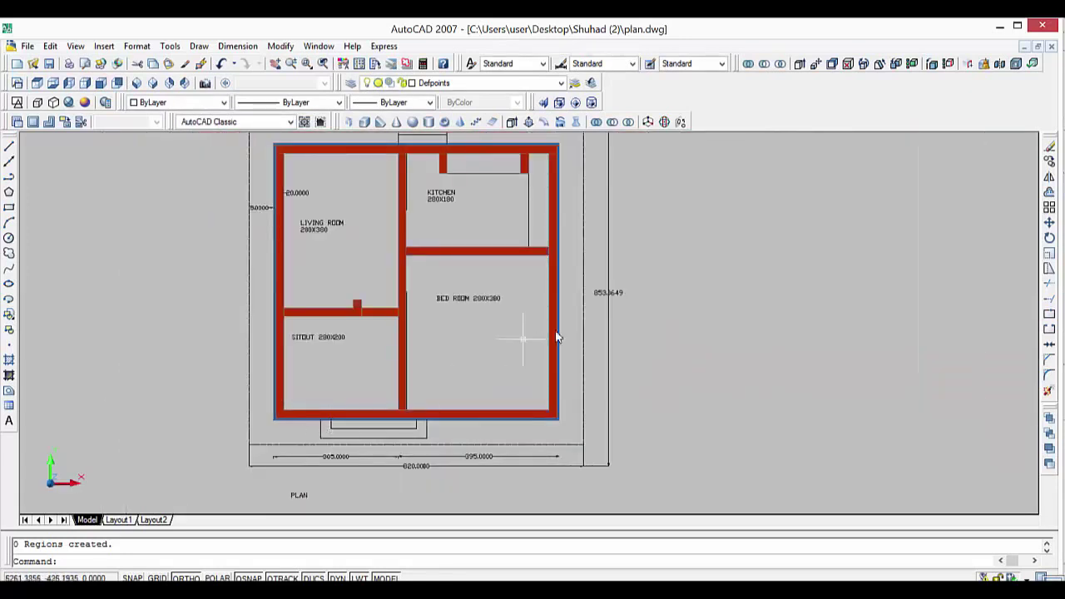
{"action": "middle_click_drag", "start_coordinate": [658, 305], "coordinate": [661, 363]}
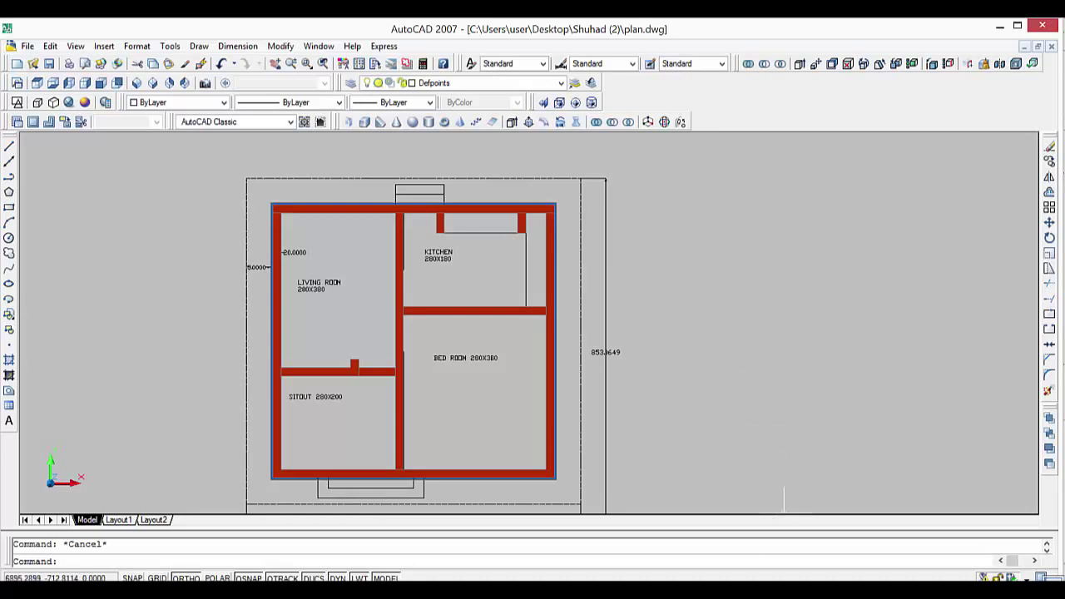
{"action": "middle_click_drag", "start_coordinate": [697, 327], "coordinate": [610, 281]}
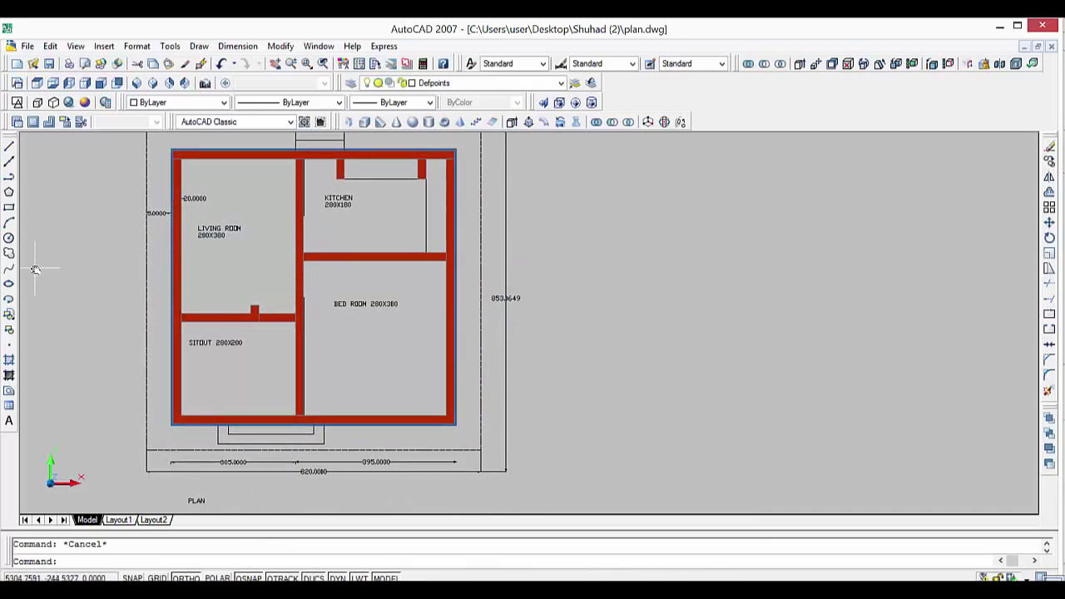
Save plan.dwg again and close AutoCAD.
{"action": "key", "text": "ctrl+s"}
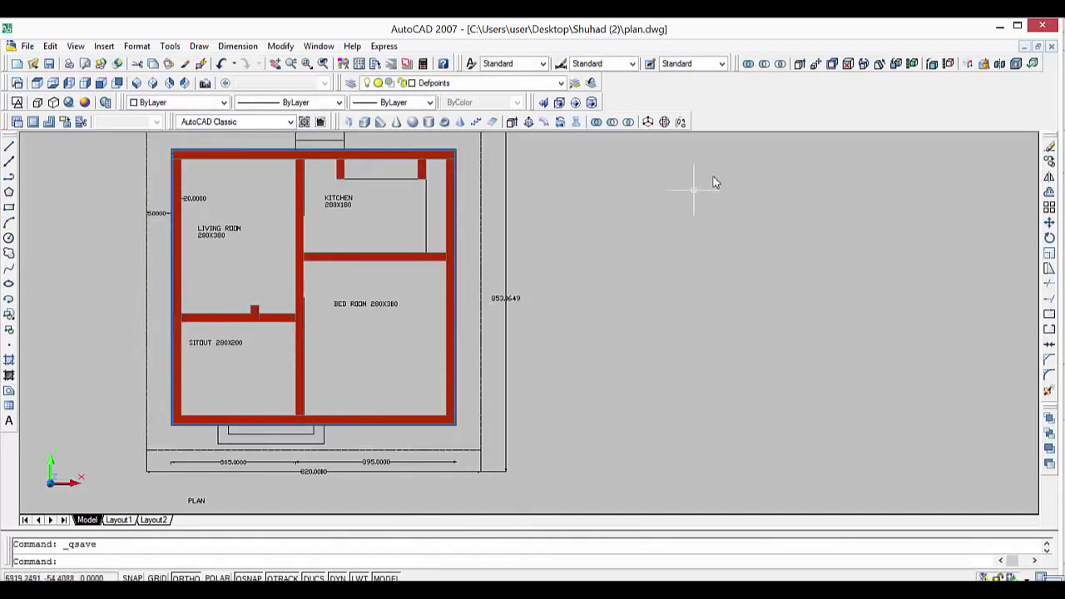
{"action": "left_click", "coordinate": [1038, 28]}
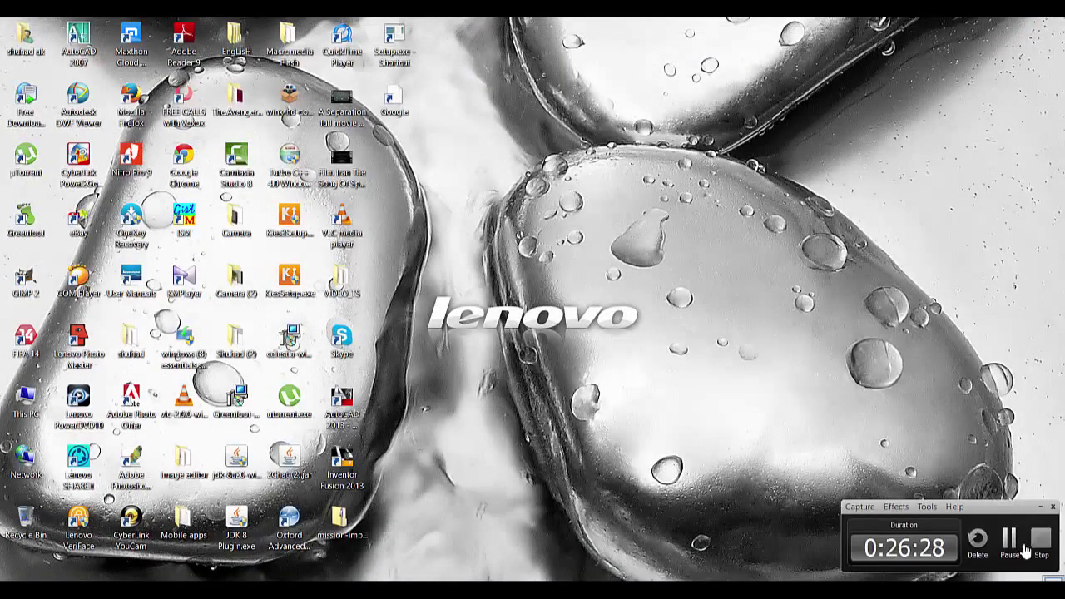
{"action": "left_click", "coordinate": [1047, 551]}
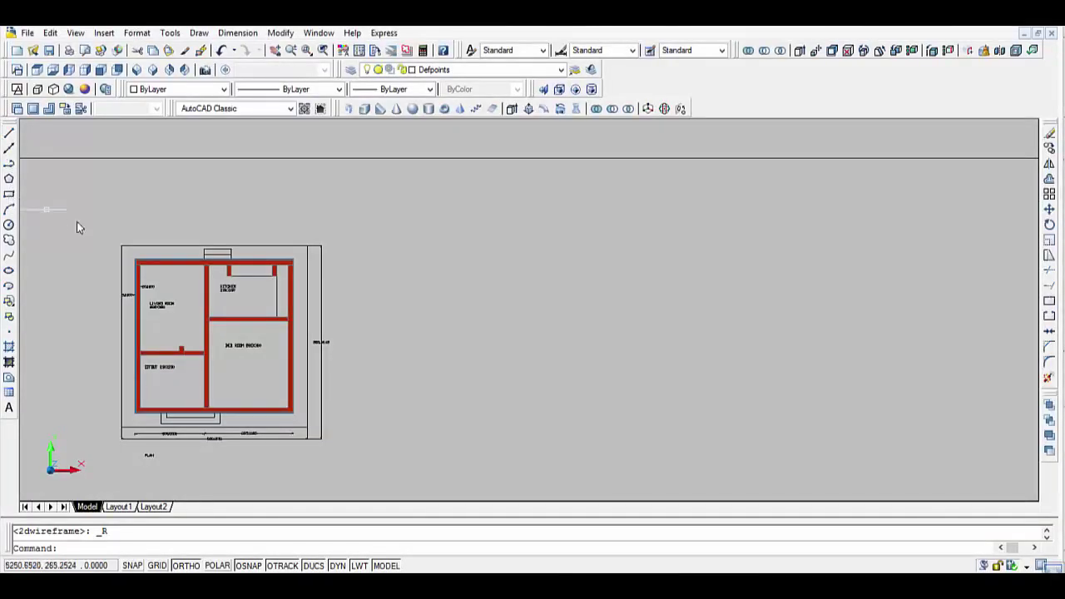
Draw a 150 by 20 rectangle in the empty area right of the floor plan.
{"action": "left_click", "coordinate": [9, 193]}
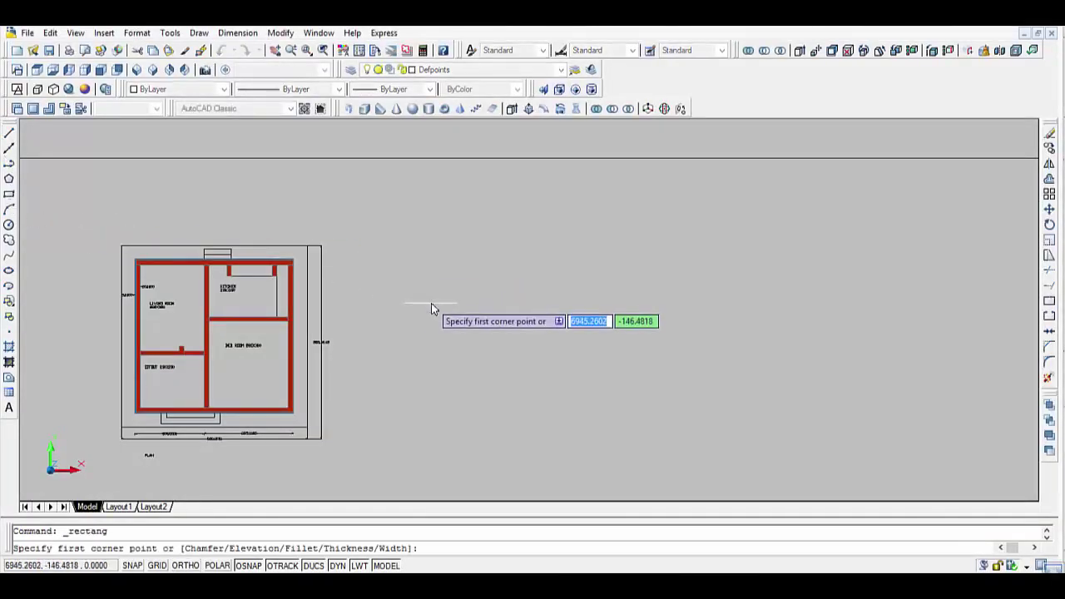
{"action": "left_click", "coordinate": [347, 244]}
{"action": "left_click", "coordinate": [432, 297]}
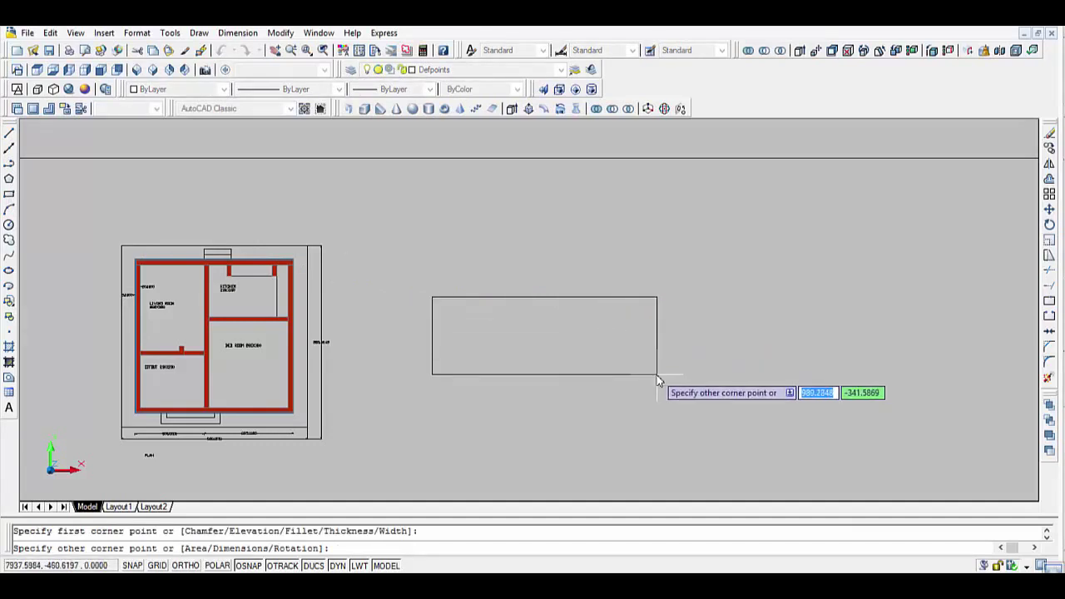
{"action": "type", "text": "150"}
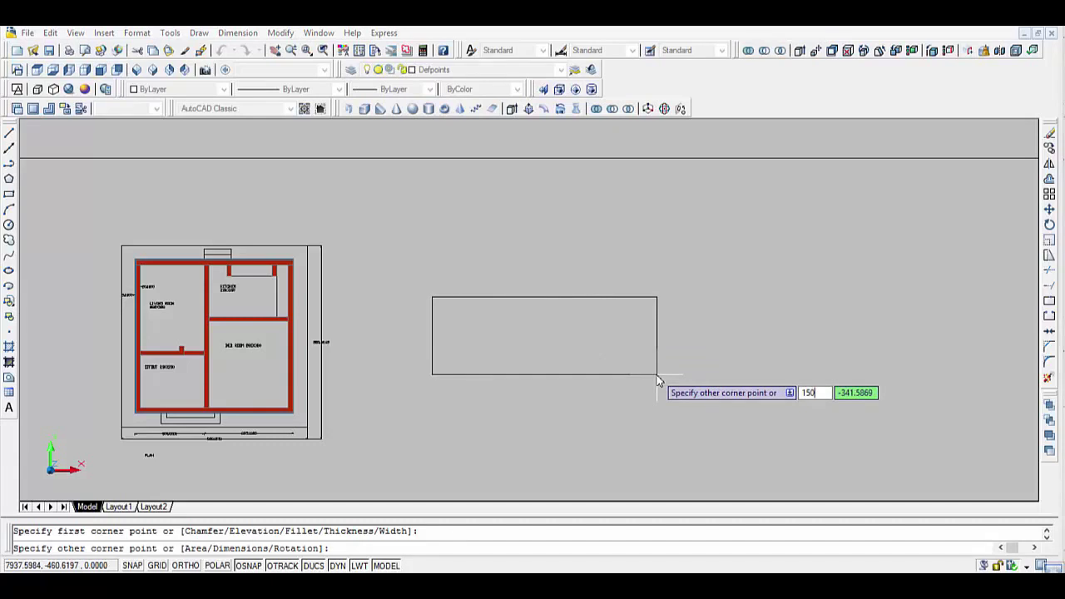
{"action": "key", "text": "Tab"}
{"action": "type", "text": "2"}
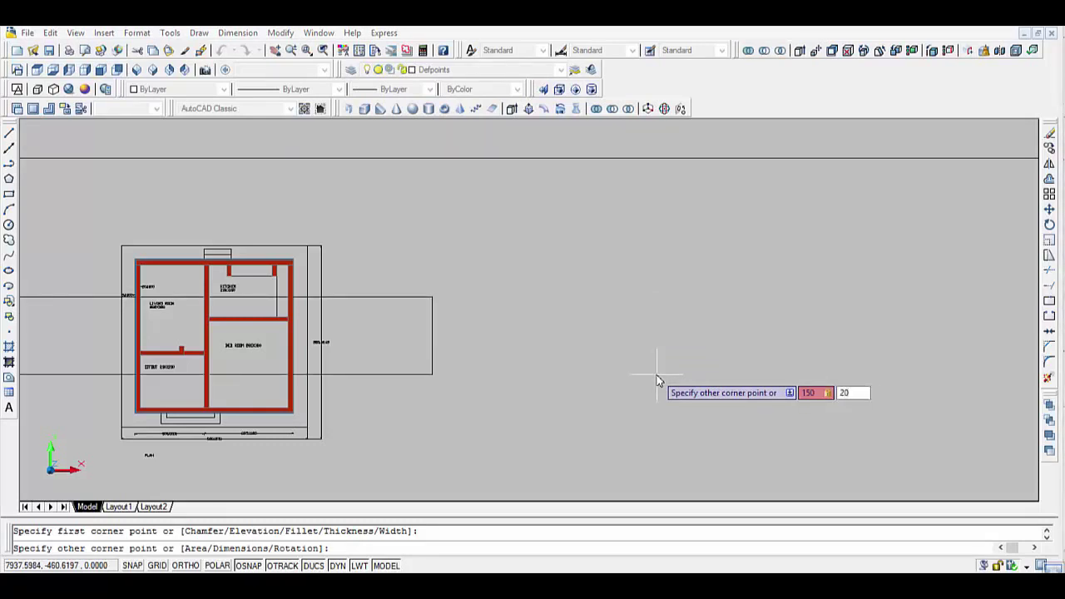
{"action": "key", "text": "Return"}
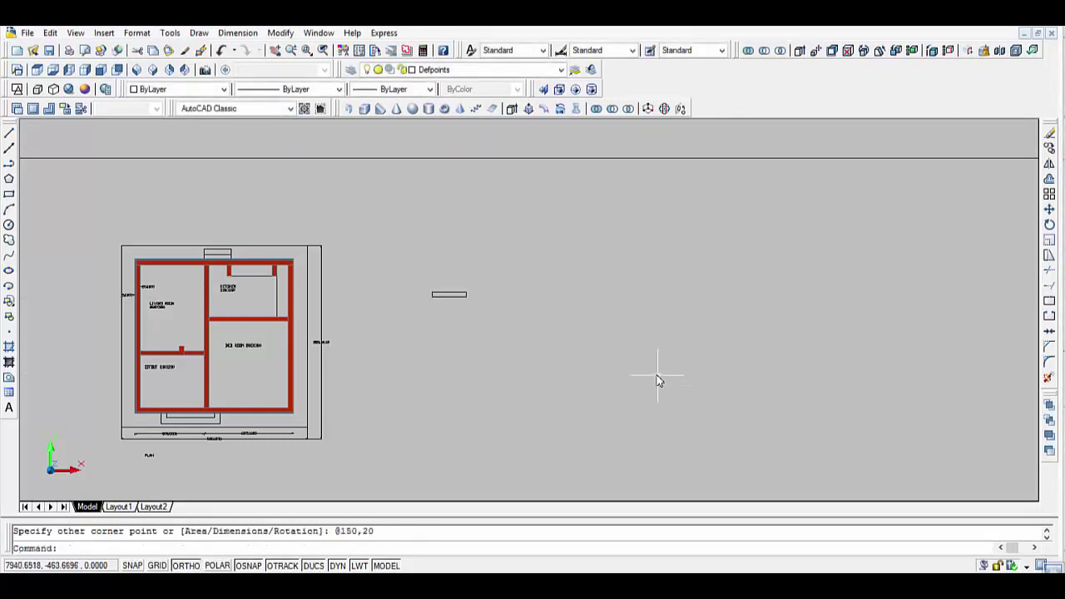
{"action": "scroll", "coordinate": [589, 320], "scroll_direction": "up", "scroll_amount": 2}
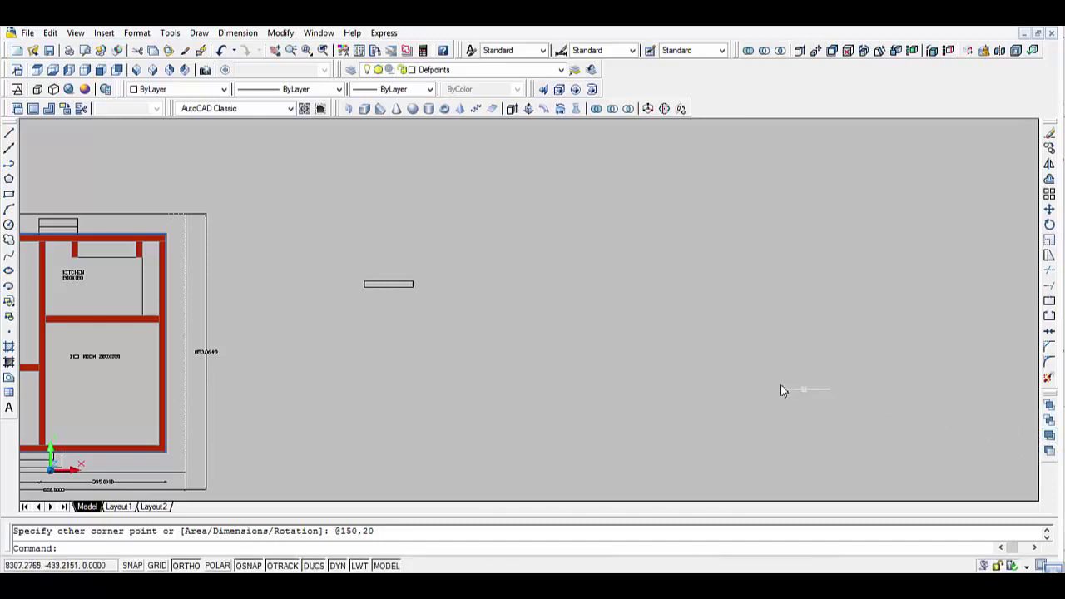
Explode the 150 by 20 rectangle into separate lines.
{"action": "type", "text": "c"}
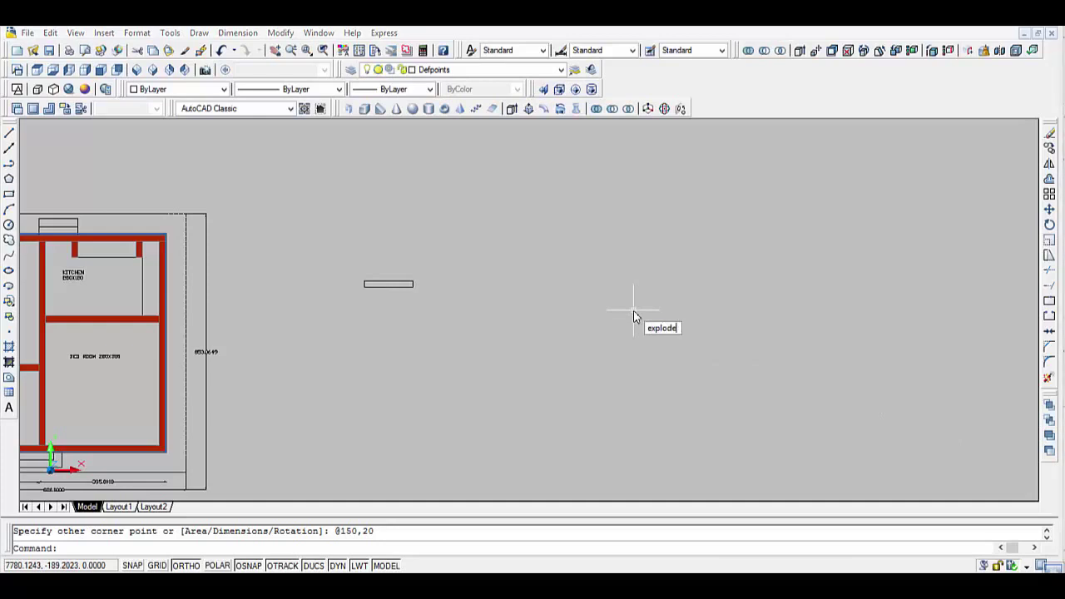
{"action": "key", "text": "Return"}
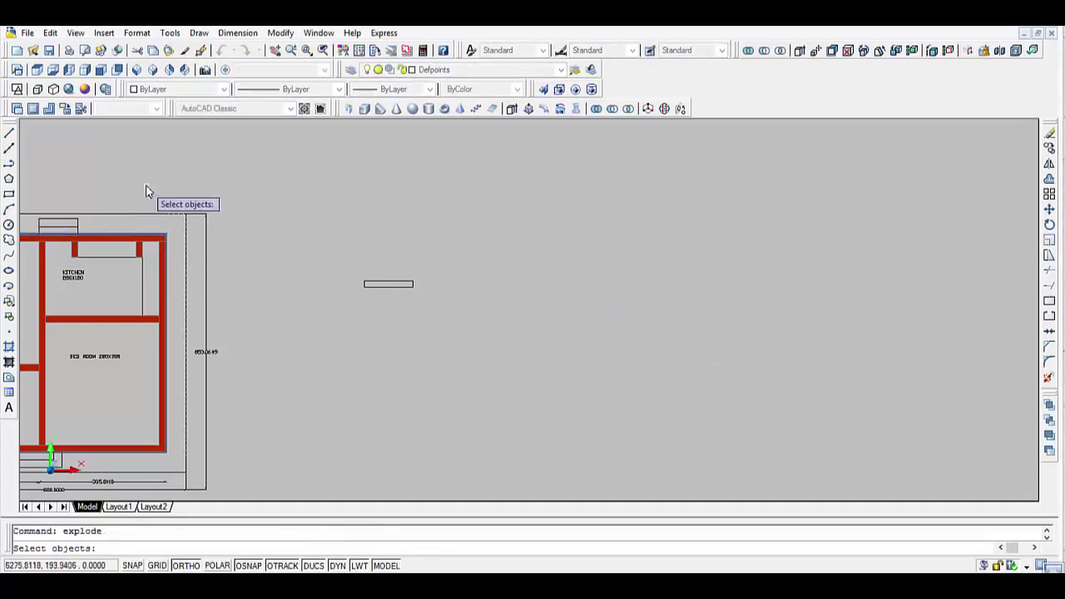
{"action": "left_click", "coordinate": [351, 264]}
{"action": "left_click", "coordinate": [450, 344]}
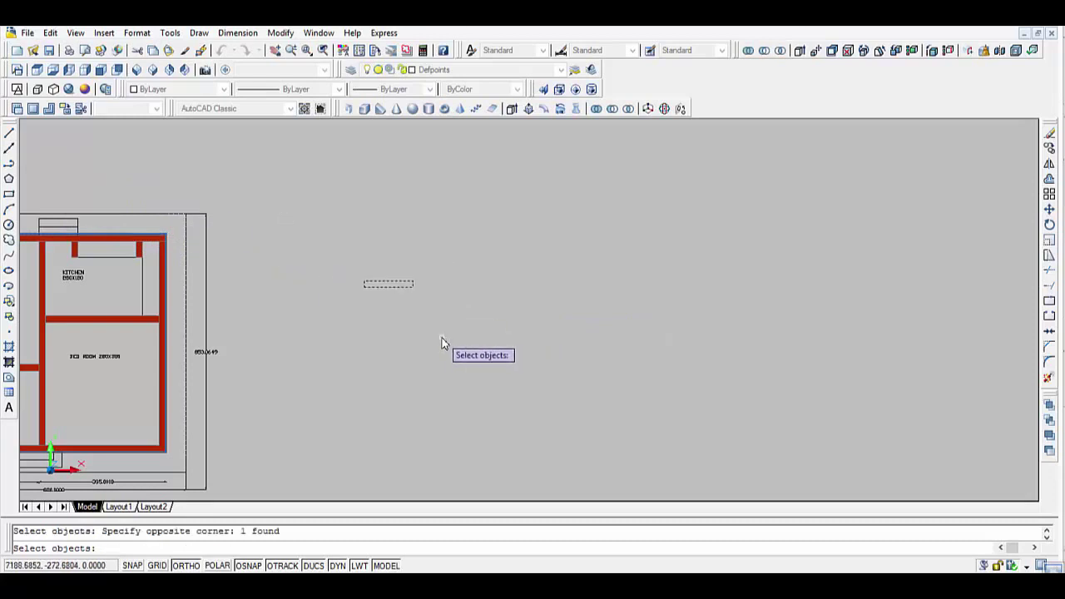
{"action": "key", "text": "Return"}
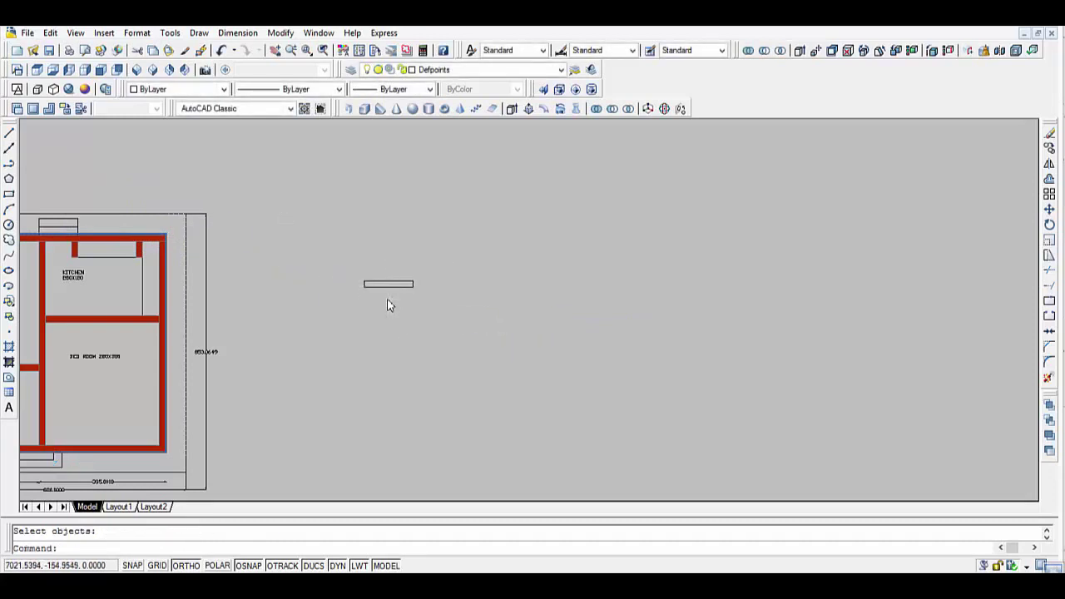
{"action": "scroll", "coordinate": [388, 306], "scroll_direction": "up", "scroll_amount": 4}
{"action": "middle_click_drag", "start_coordinate": [383, 302], "coordinate": [374, 317]}
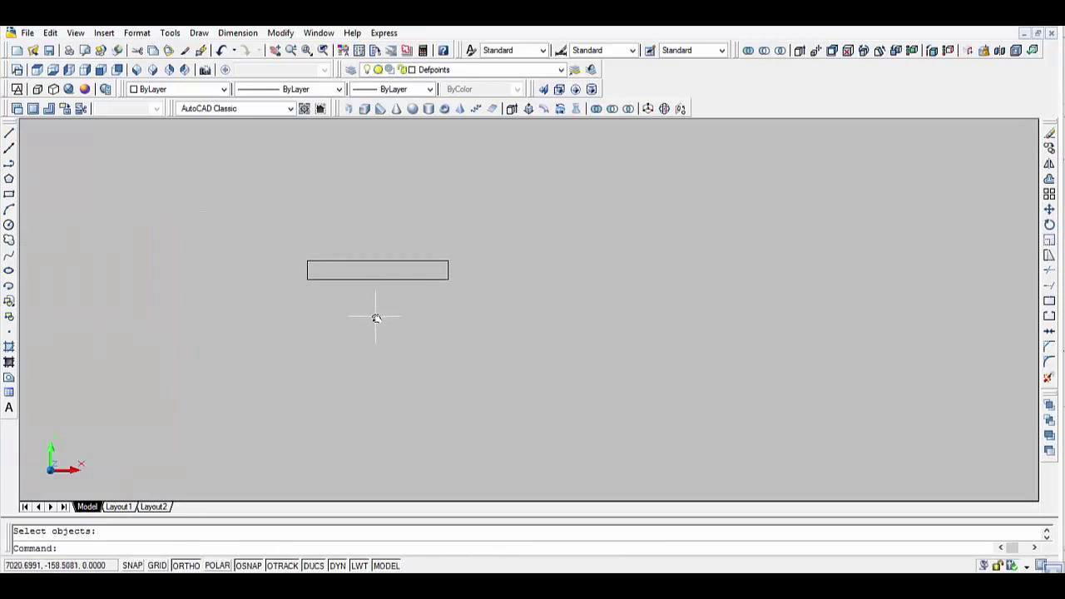
Offset one rectangle edge by 2.
{"action": "type", "text": "o"}
{"action": "key", "text": "Return"}
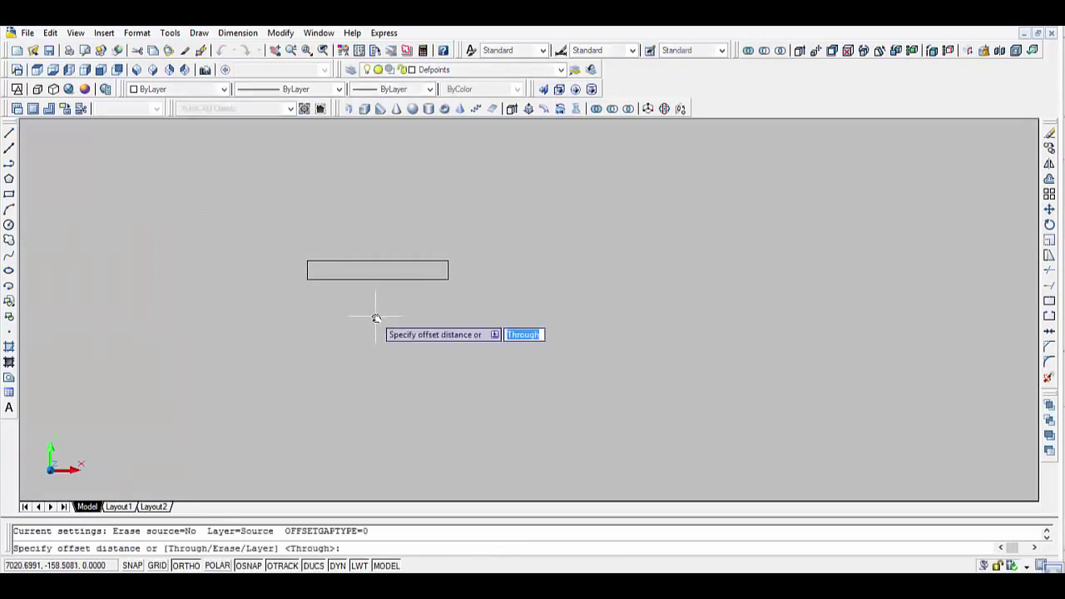
{"action": "type", "text": "2"}
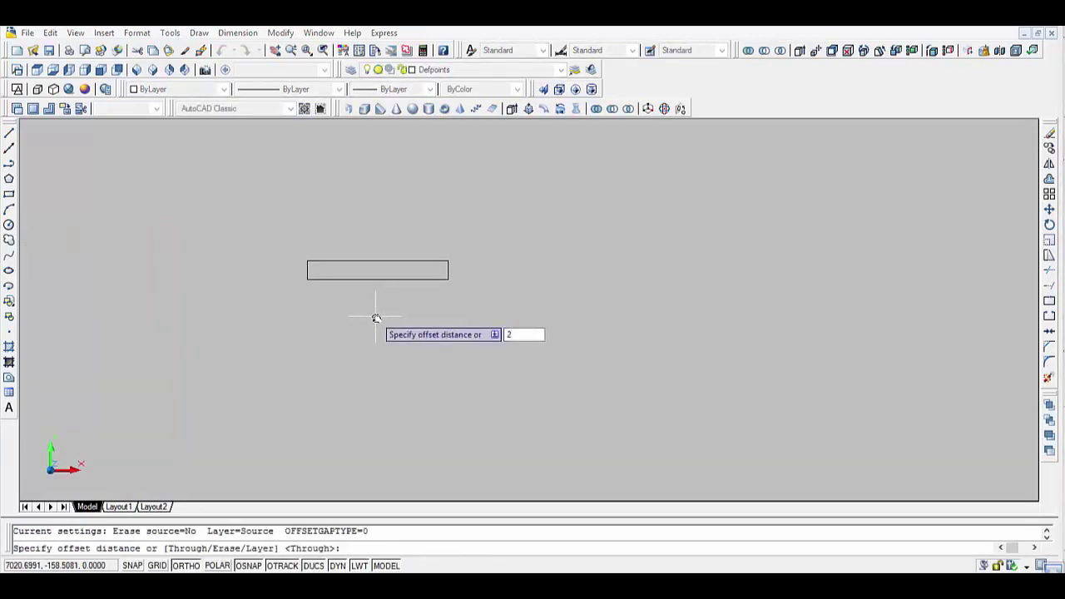
{"action": "key", "text": "Return"}
{"action": "left_click", "coordinate": [400, 280]}
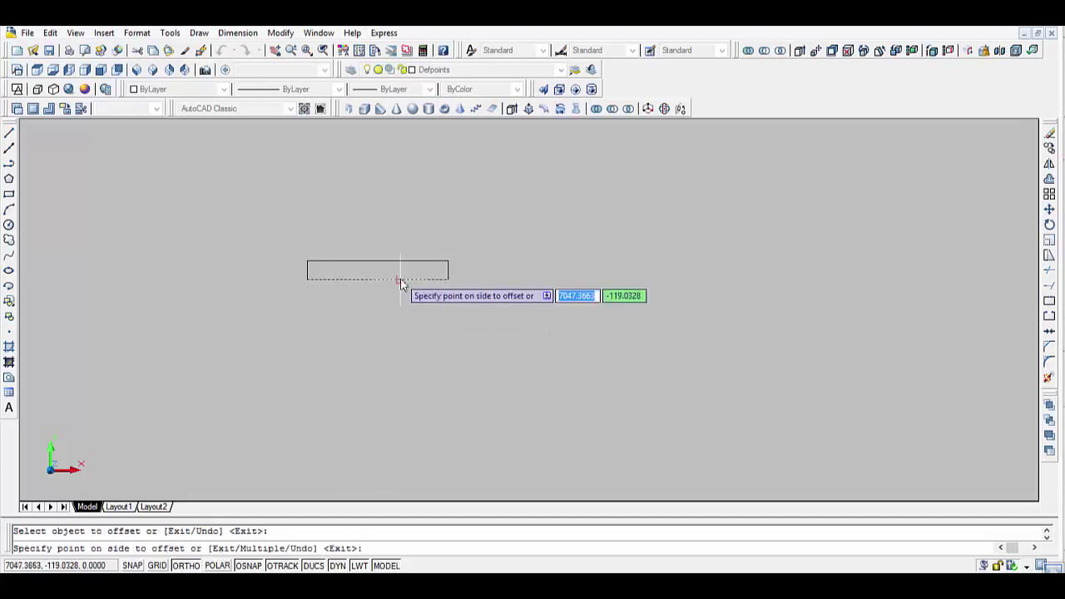
{"action": "left_click", "coordinate": [402, 256]}
{"action": "key", "text": "Return"}
Offset the bottom edge and both ends inward by 6 to form the rail and jambs.
{"action": "key", "text": "Return"}
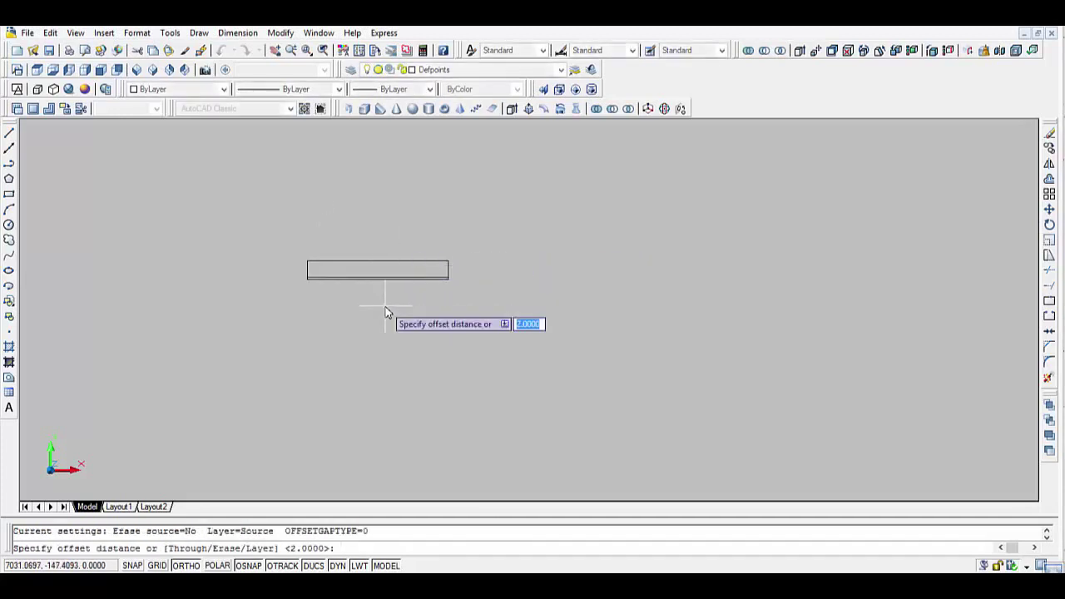
{"action": "type", "text": "6"}
{"action": "key", "text": "Return"}
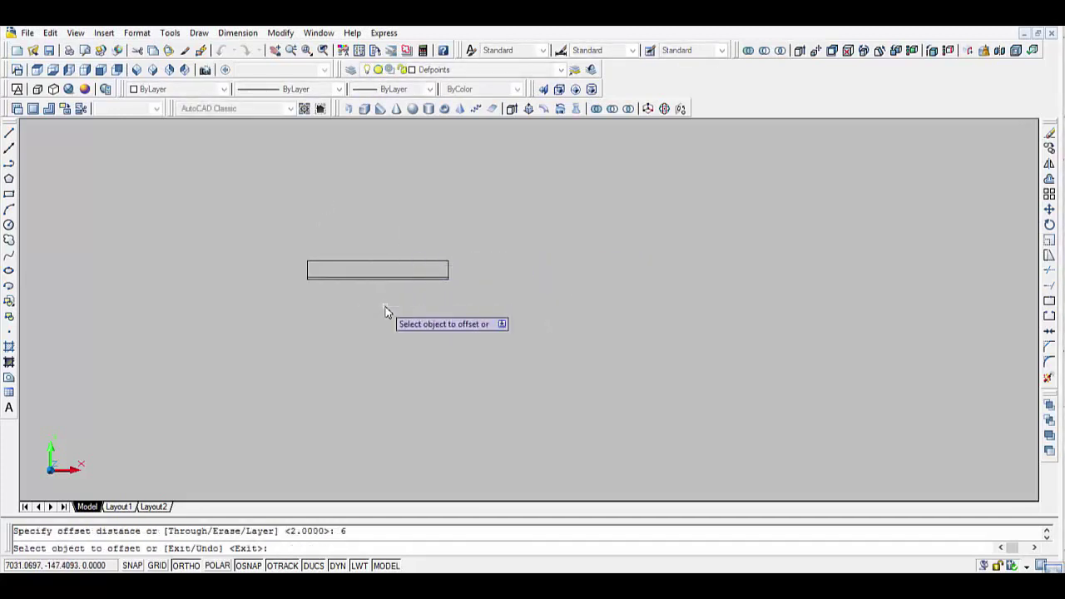
{"action": "scroll", "coordinate": [389, 296], "scroll_direction": "up", "scroll_amount": 2}
{"action": "scroll", "coordinate": [383, 278], "scroll_direction": "up", "scroll_amount": 2}
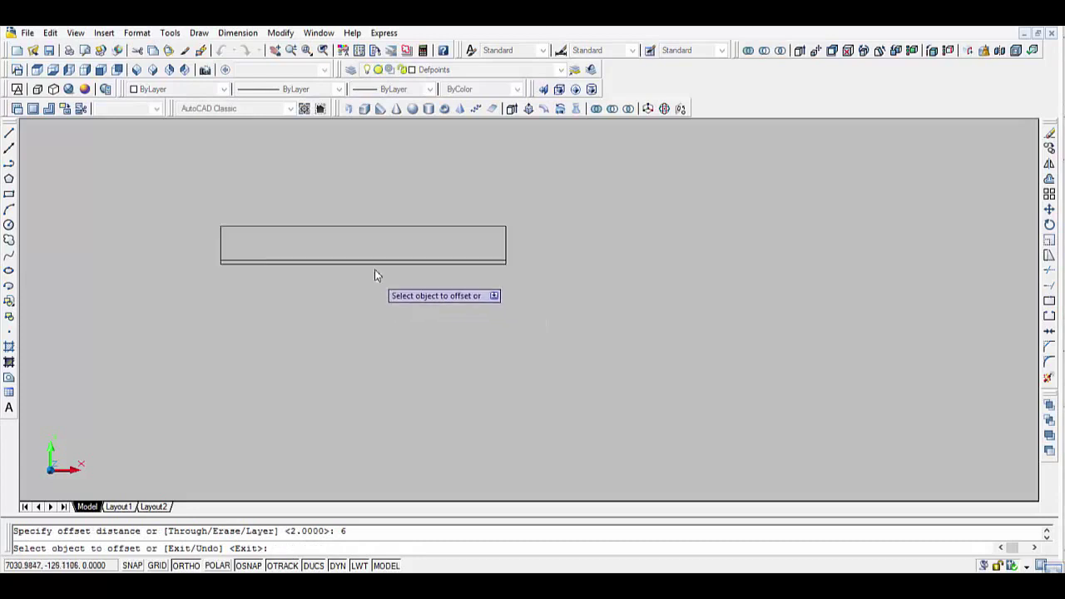
{"action": "left_click", "coordinate": [373, 264]}
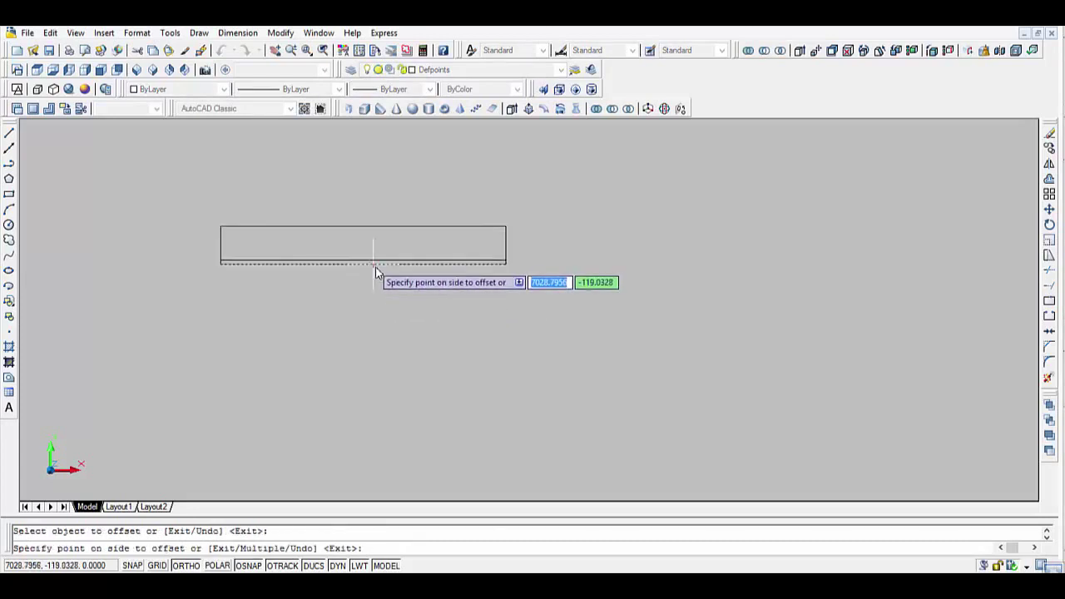
{"action": "left_click", "coordinate": [373, 190]}
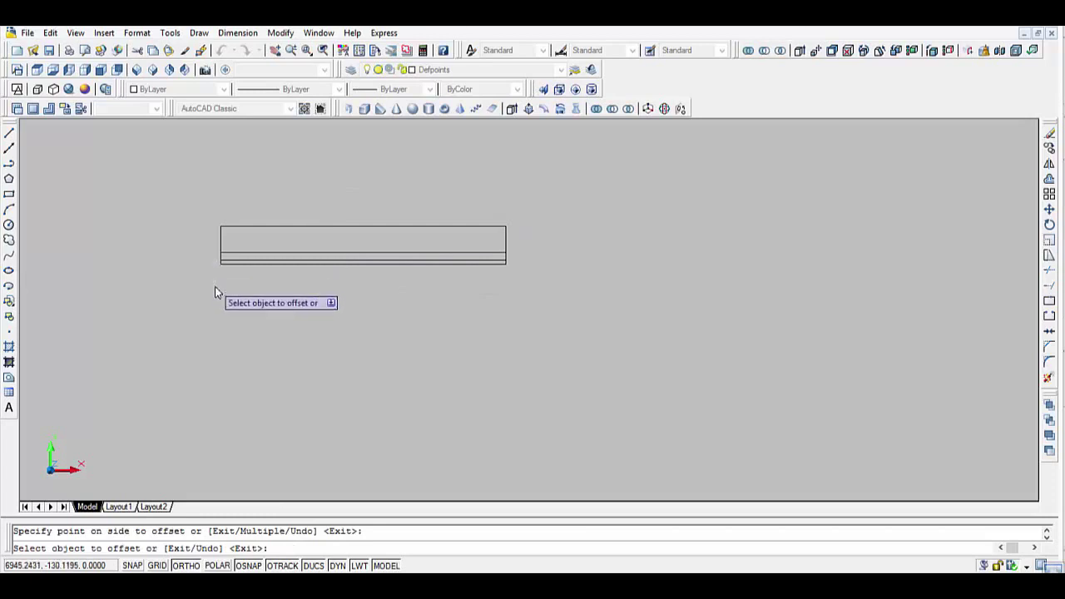
{"action": "key", "text": "Return"}
{"action": "key", "text": "Return"}
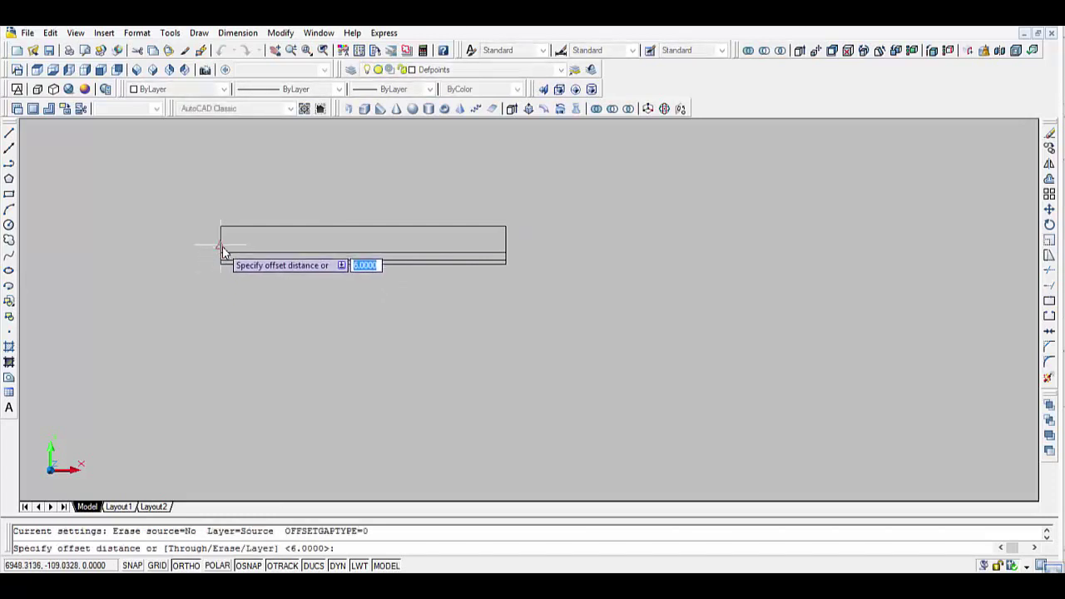
{"action": "key", "text": "Return"}
{"action": "left_click", "coordinate": [221, 241]}
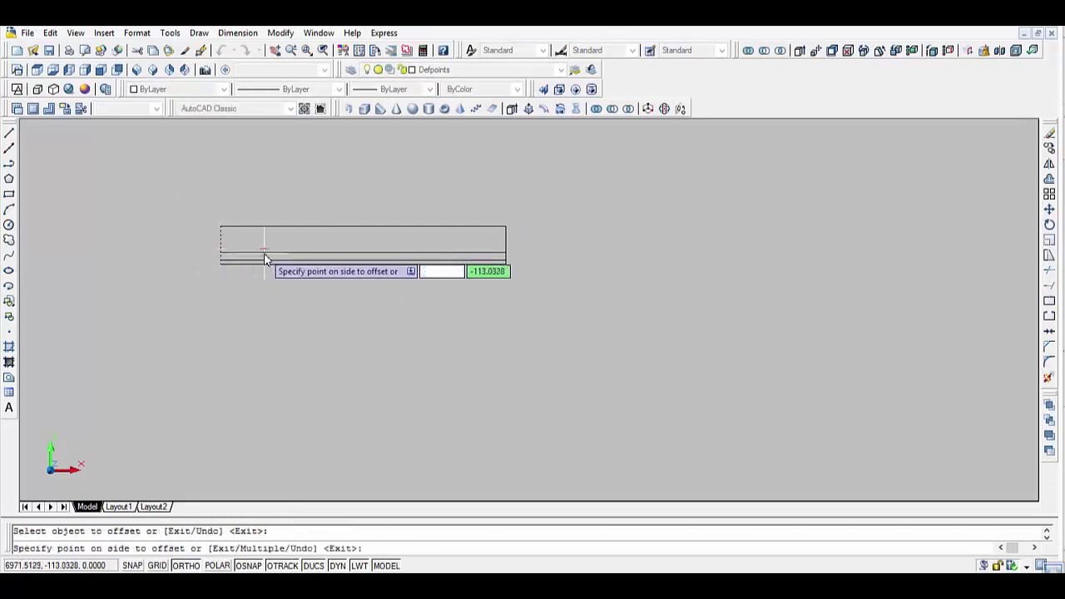
{"action": "left_click", "coordinate": [265, 247]}
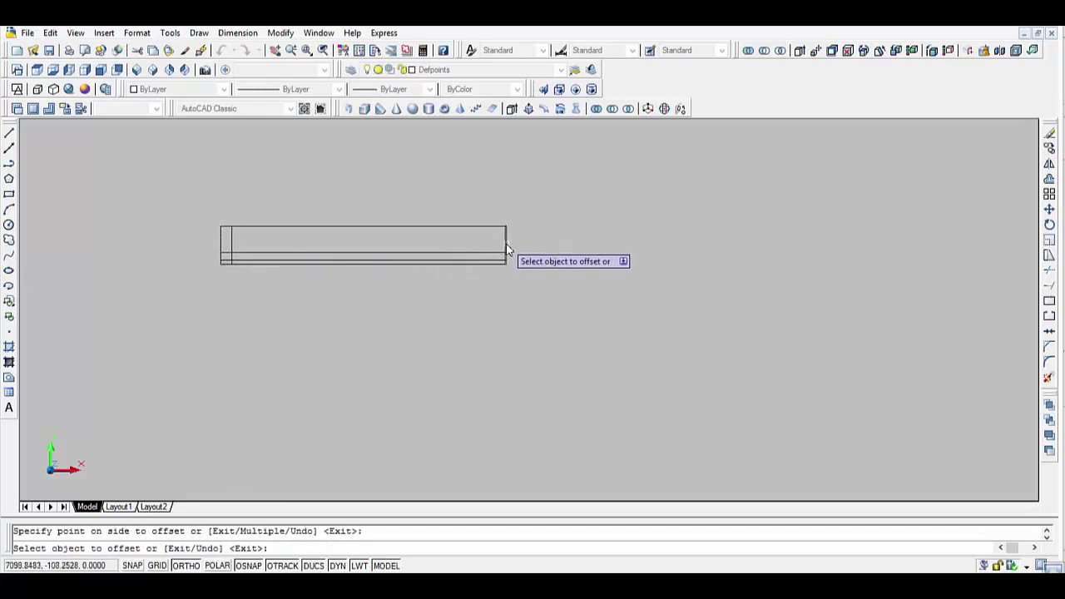
{"action": "left_click", "coordinate": [505, 245]}
{"action": "left_click", "coordinate": [374, 201]}
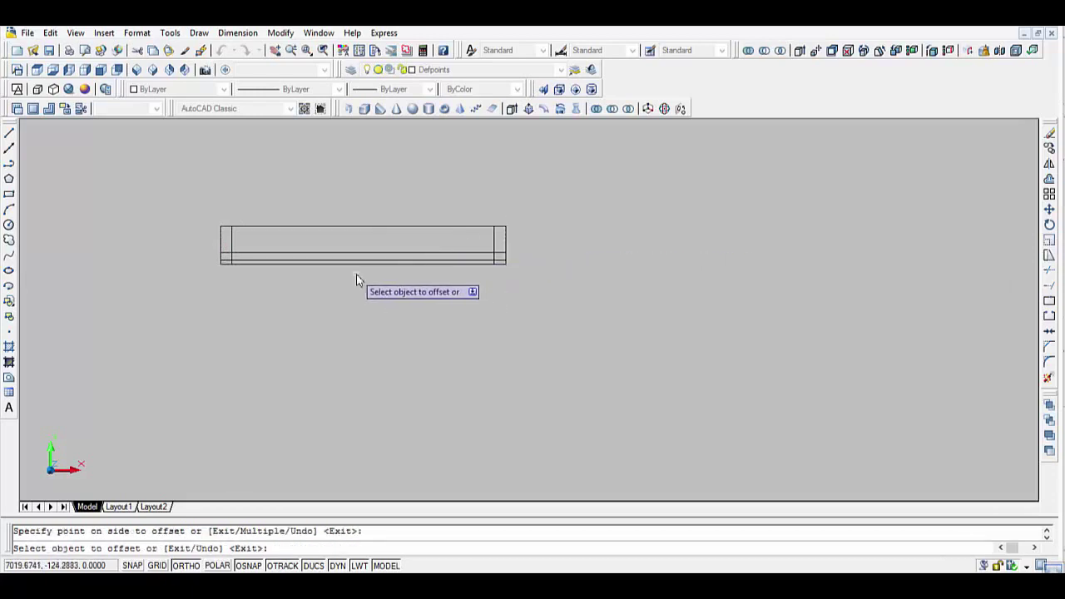
Offset the inner left and right jamb lines by a further 1.
{"action": "key", "text": "Return"}
{"action": "key", "text": "Return"}
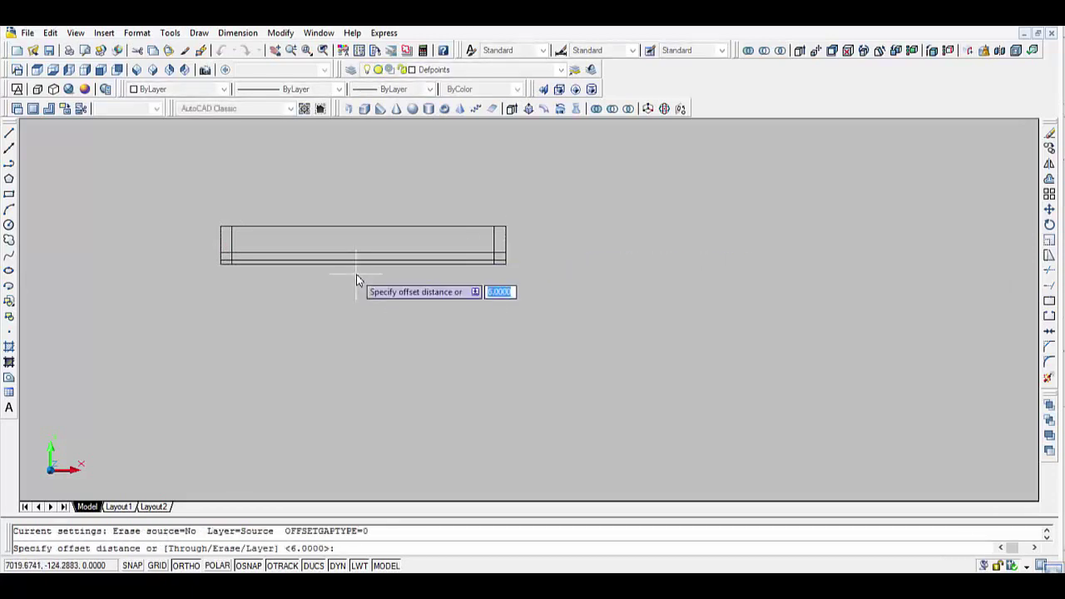
{"action": "type", "text": "1"}
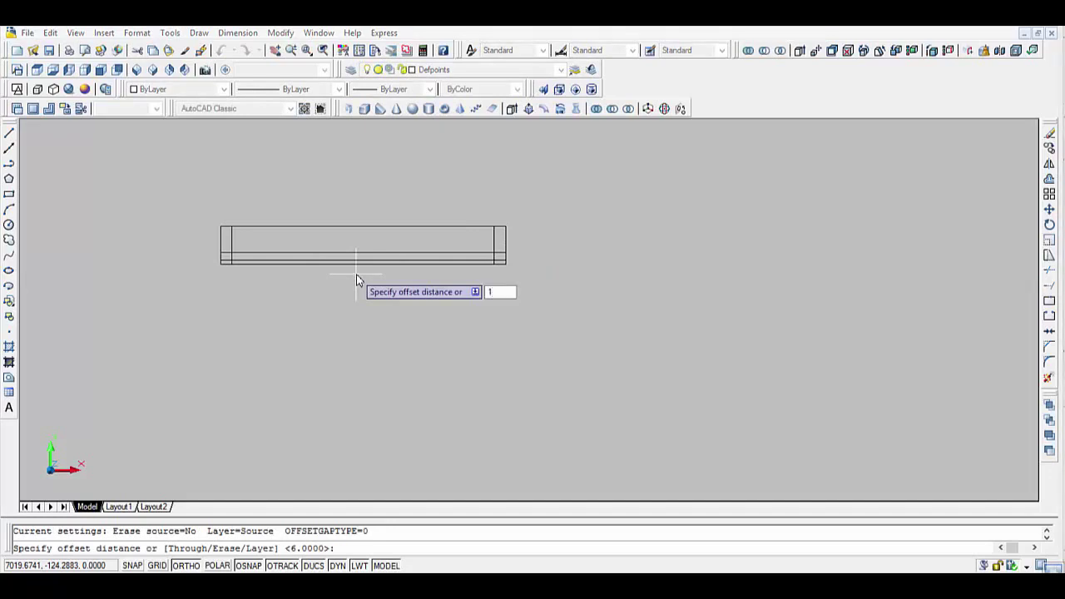
{"action": "key", "text": "Return"}
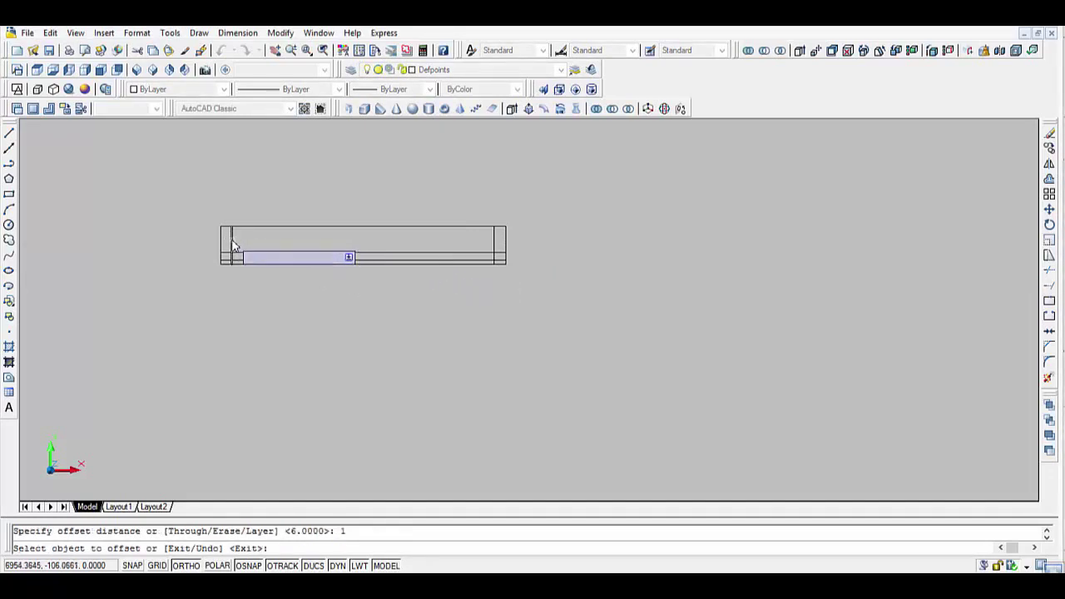
{"action": "left_click", "coordinate": [231, 242]}
{"action": "left_click", "coordinate": [428, 258]}
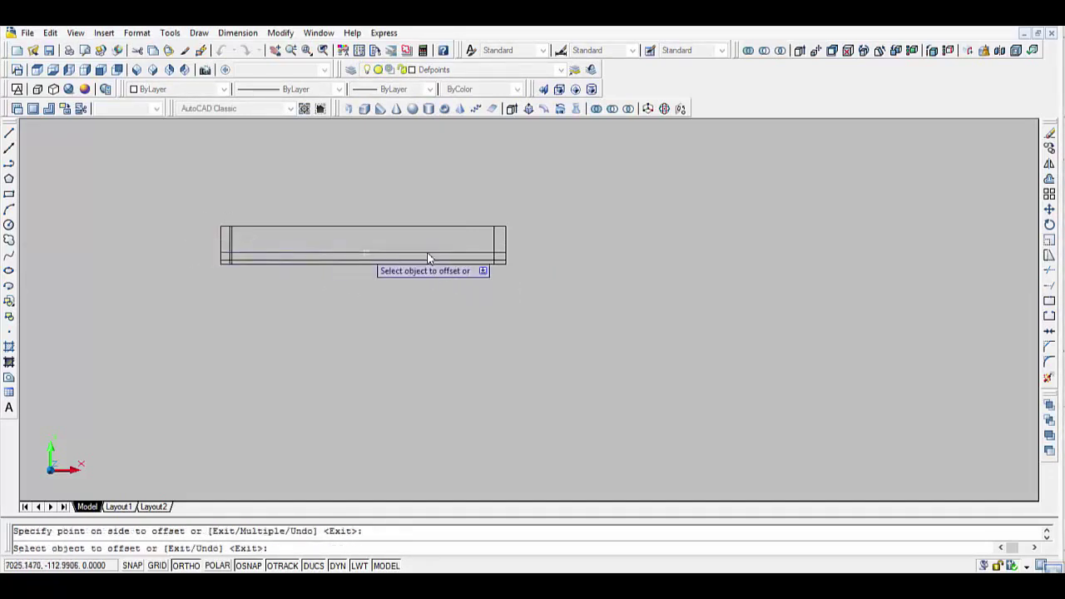
{"action": "left_click", "coordinate": [499, 248]}
{"action": "left_click", "coordinate": [569, 258]}
{"action": "key", "text": "Return"}
Offset two divider lines 50 apart to split the frame into three panes.
{"action": "key", "text": "Return"}
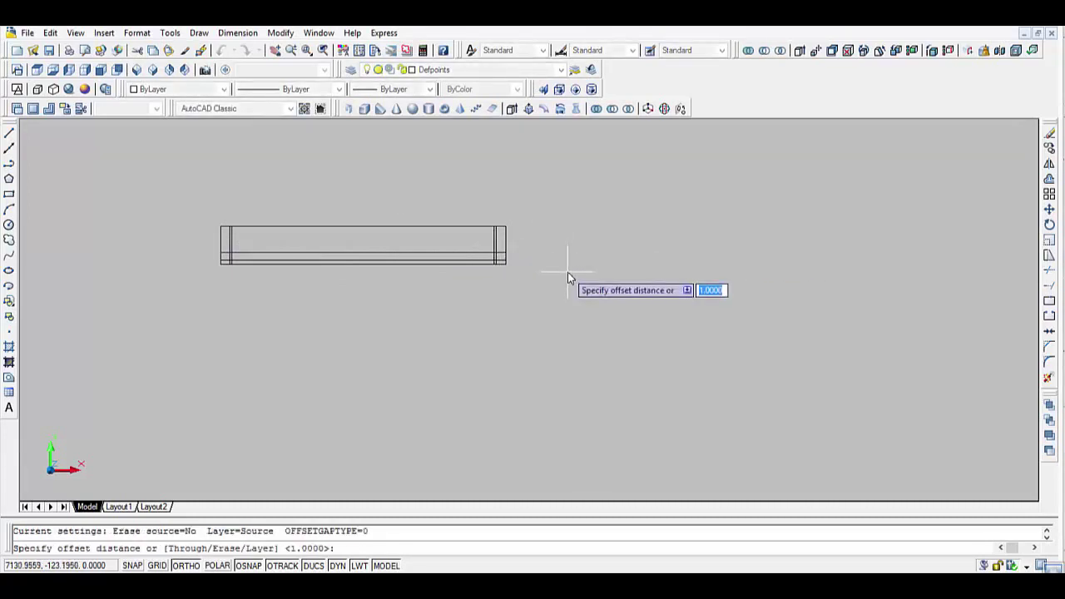
{"action": "type", "text": "5"}
{"action": "key", "text": "Return"}
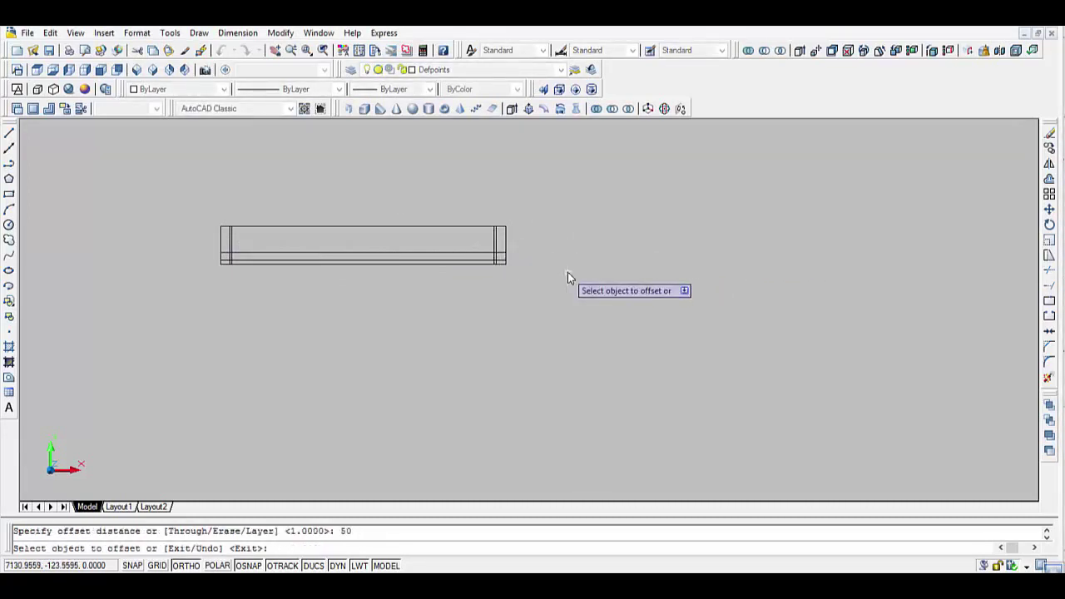
{"action": "left_click", "coordinate": [230, 241]}
{"action": "left_click", "coordinate": [333, 240]}
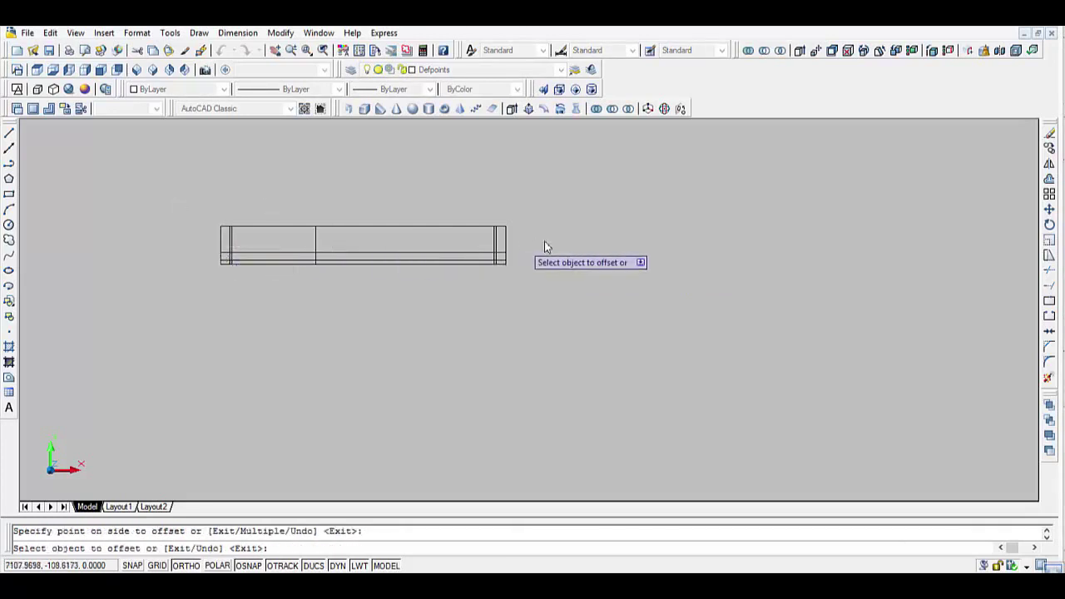
{"action": "left_click", "coordinate": [497, 252]}
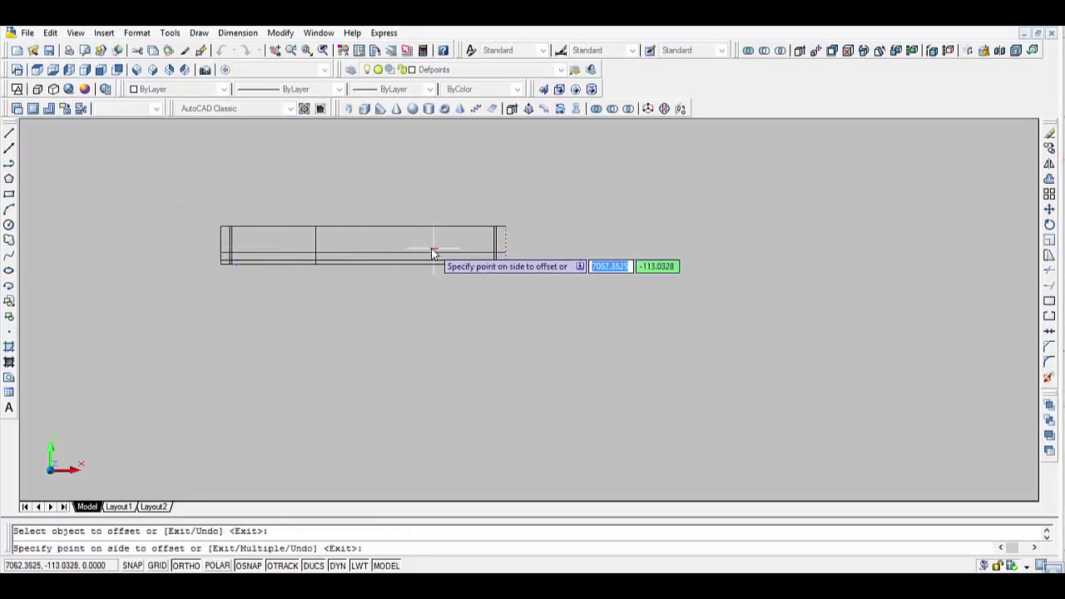
{"action": "left_click", "coordinate": [432, 247]}
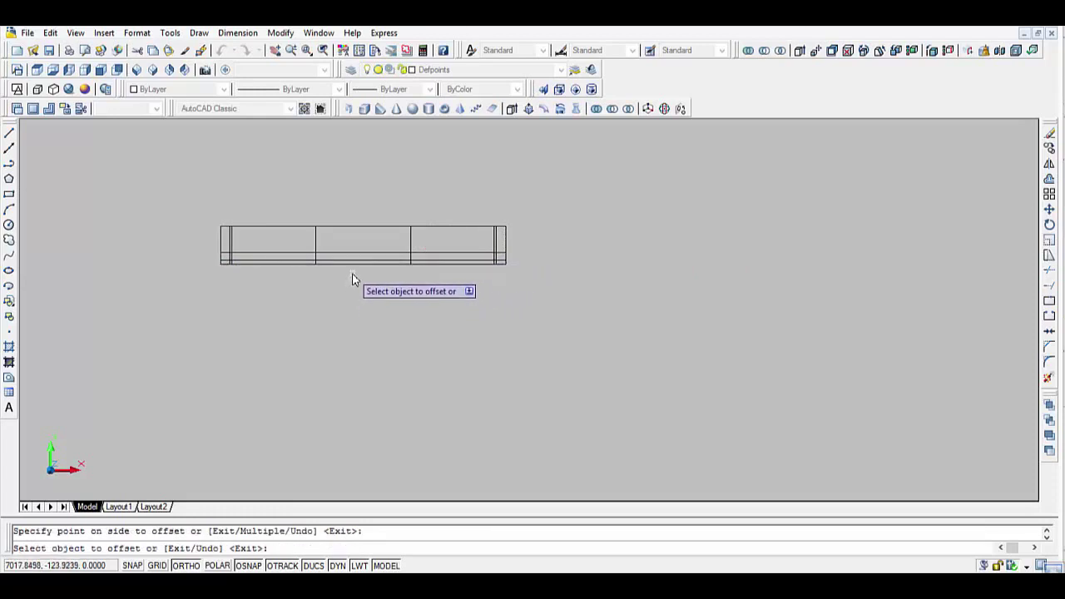
{"action": "key", "text": "Escape"}
Trim the dividers across the upper band and cut back the sill and jamb line ends.
{"action": "type", "text": "tr"}
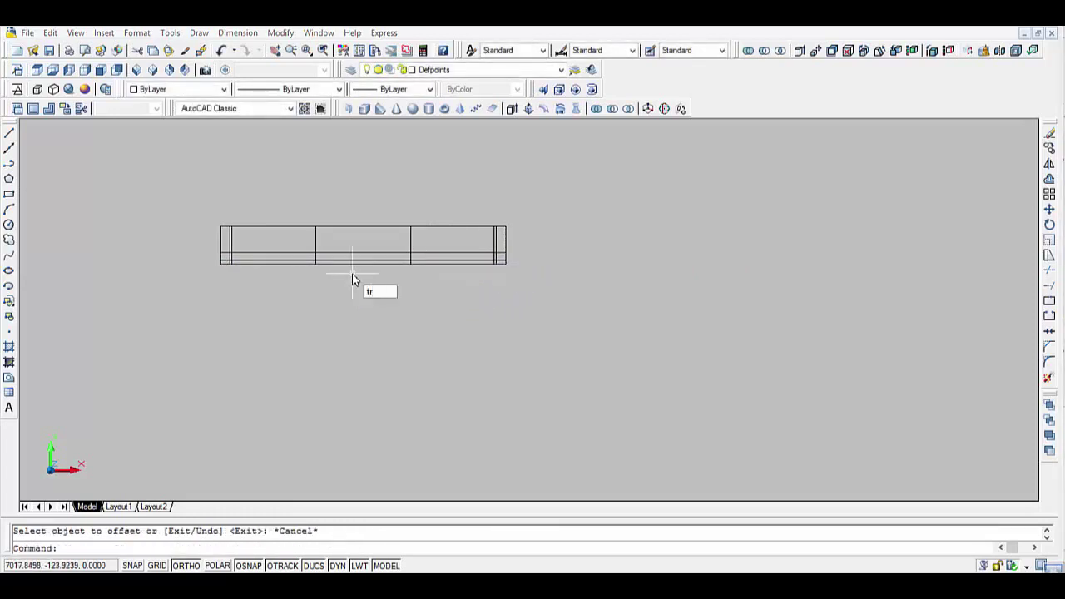
{"action": "key", "text": "Return"}
{"action": "scroll", "coordinate": [258, 250], "scroll_direction": "up", "scroll_amount": 3}
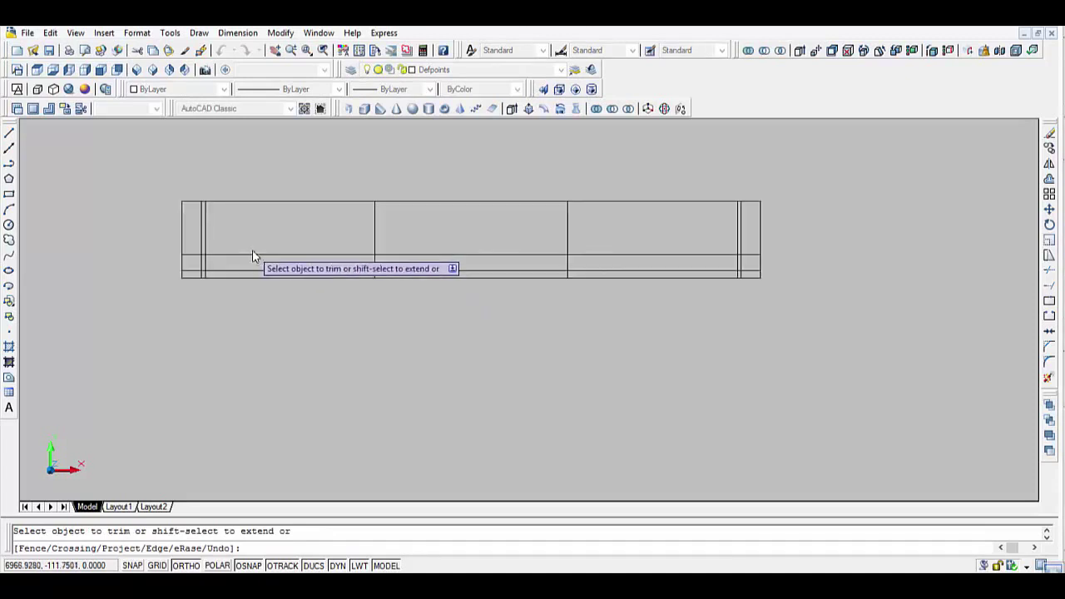
{"action": "left_click", "coordinate": [184, 220]}
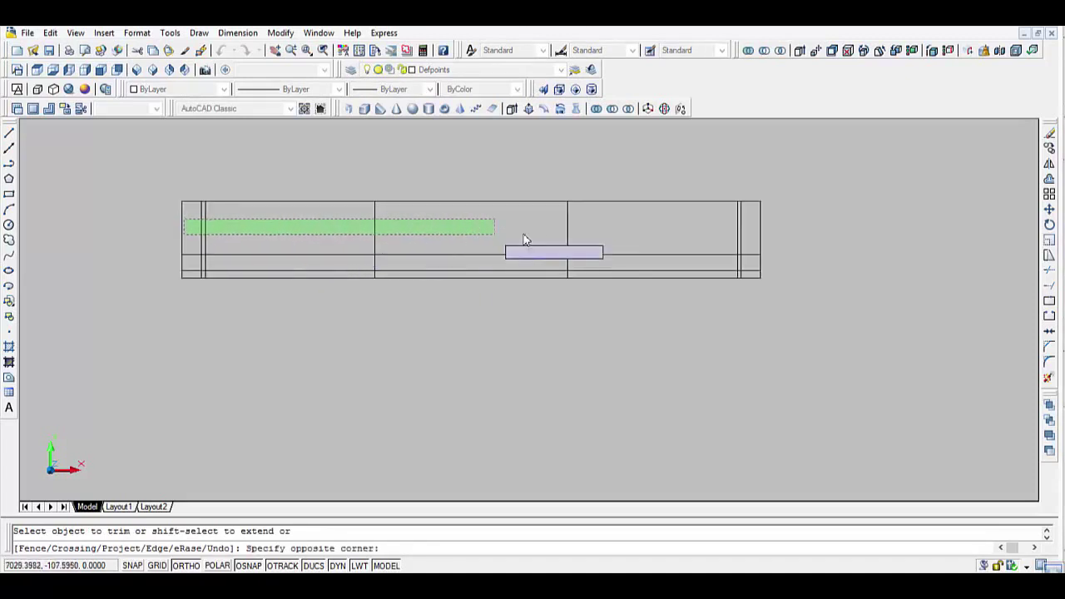
{"action": "left_click", "coordinate": [748, 236]}
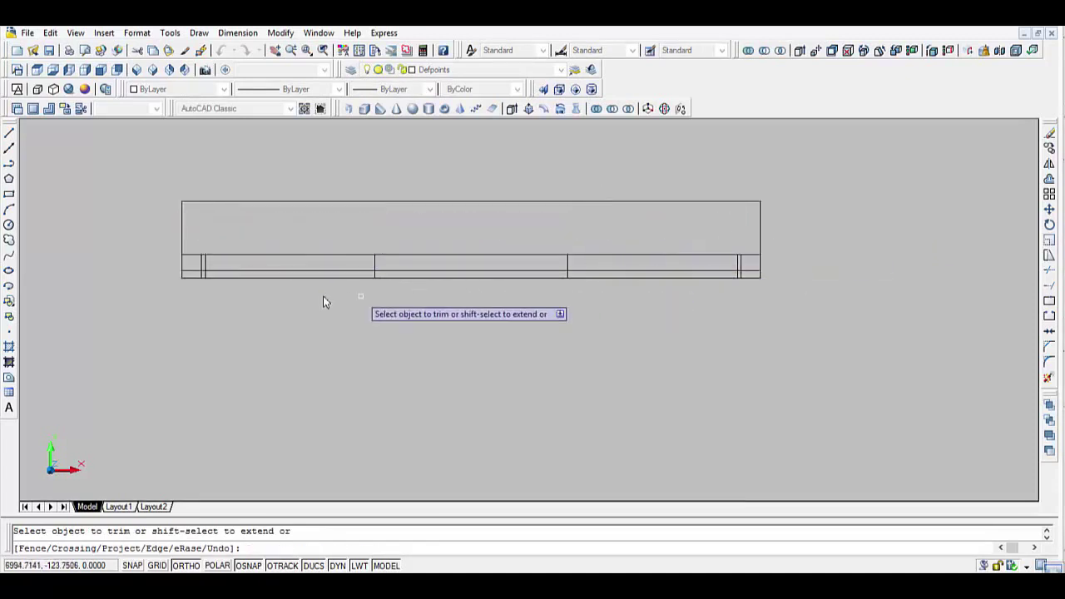
{"action": "scroll", "coordinate": [216, 287], "scroll_direction": "up", "scroll_amount": 2}
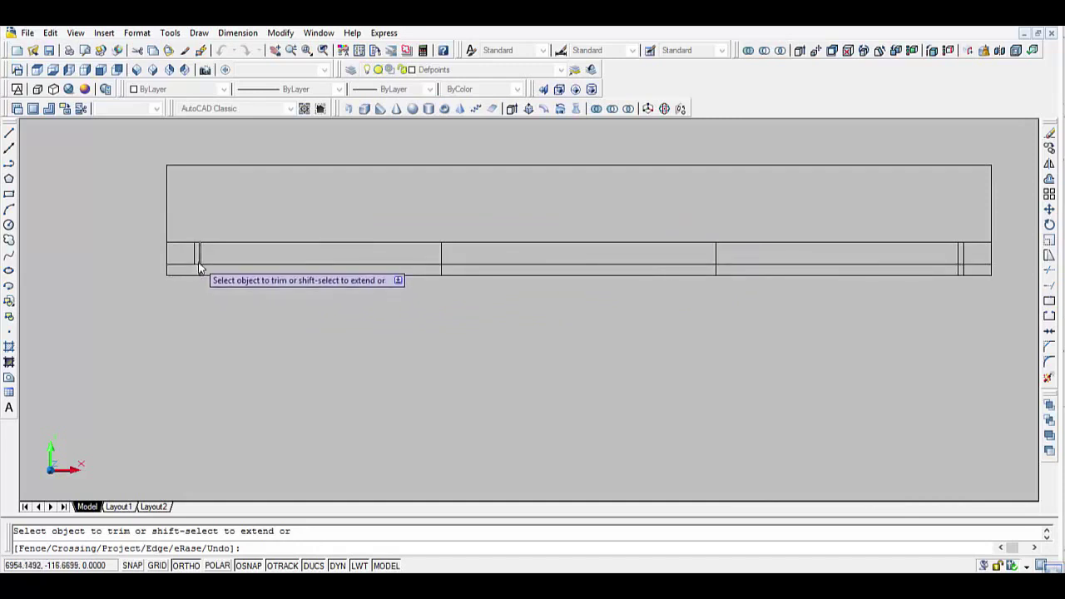
{"action": "left_click", "coordinate": [198, 263]}
{"action": "left_click", "coordinate": [197, 267]}
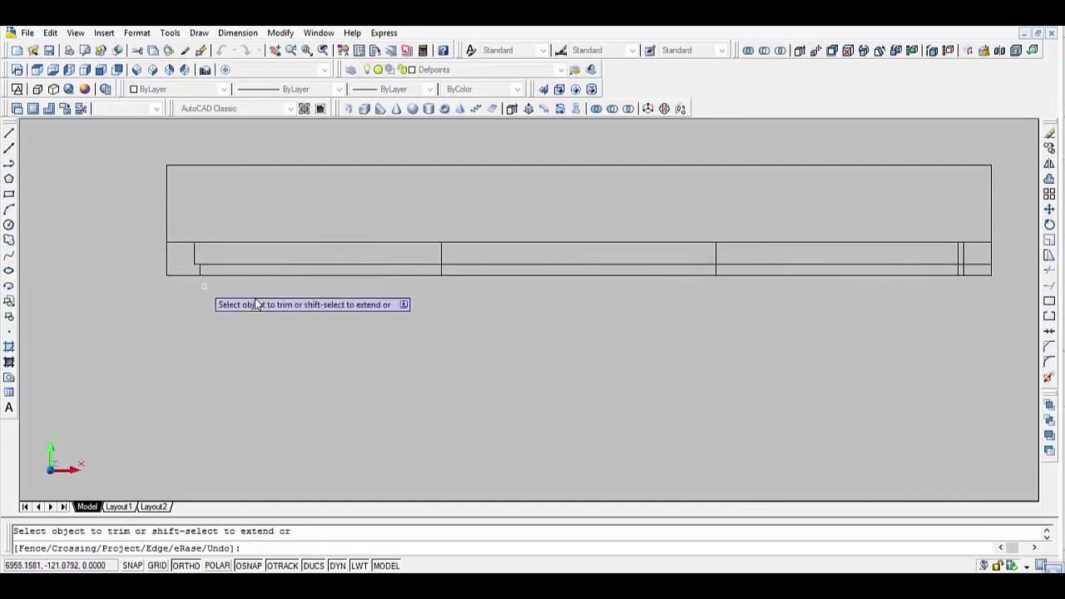
{"action": "left_click", "coordinate": [959, 265]}
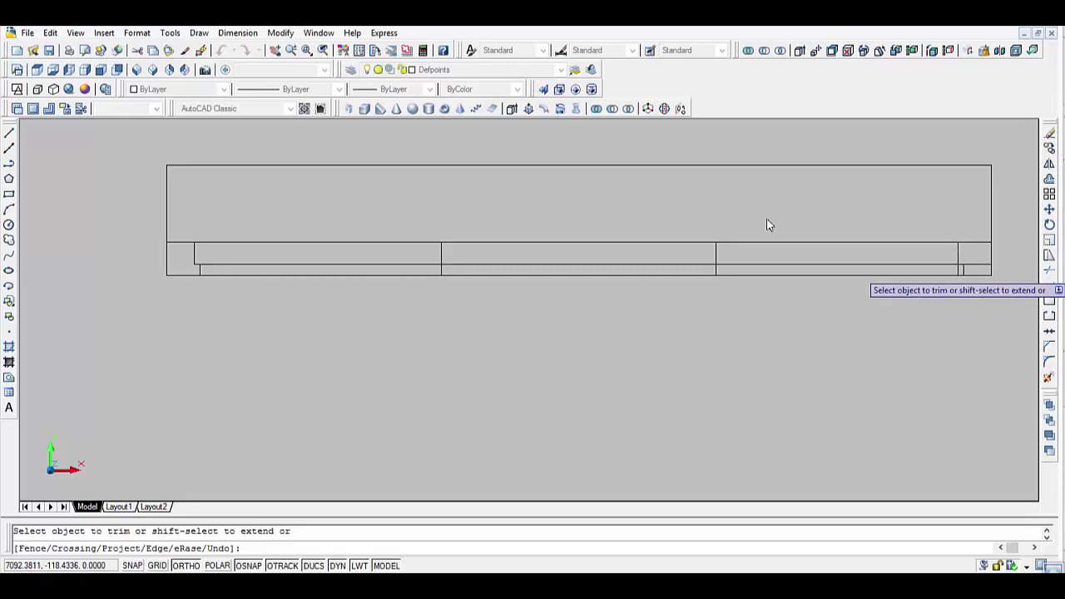
{"action": "left_click", "coordinate": [958, 270]}
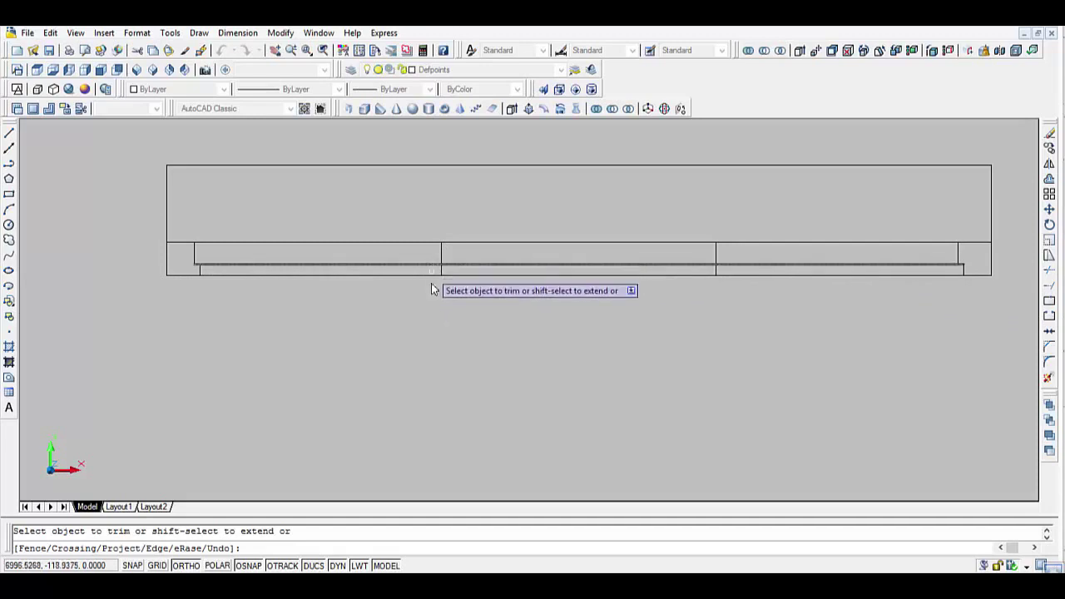
{"action": "key", "text": "Escape"}
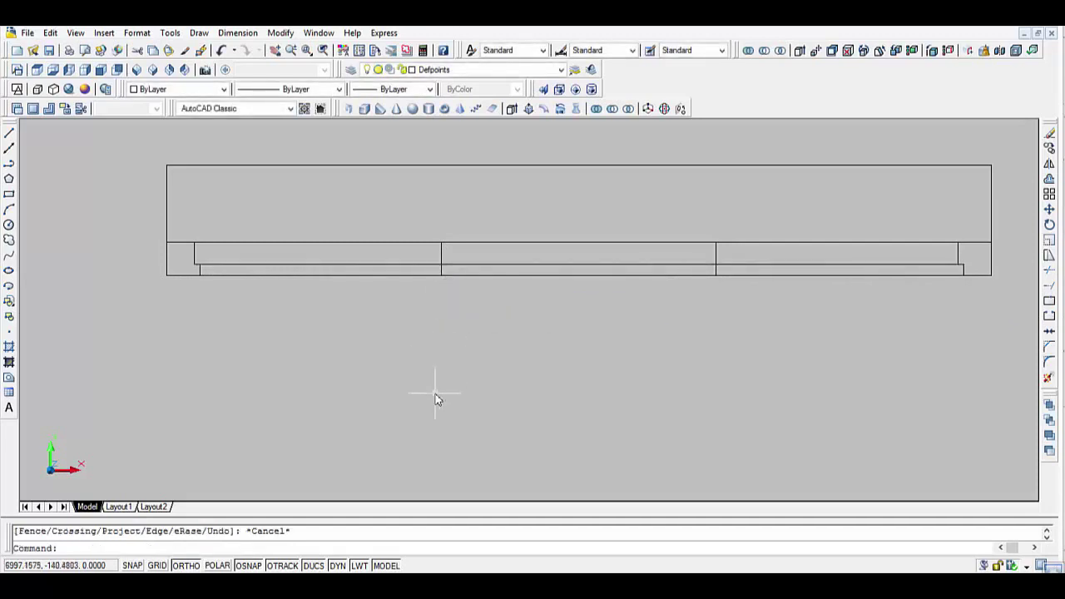
{"action": "type", "text": "o"}
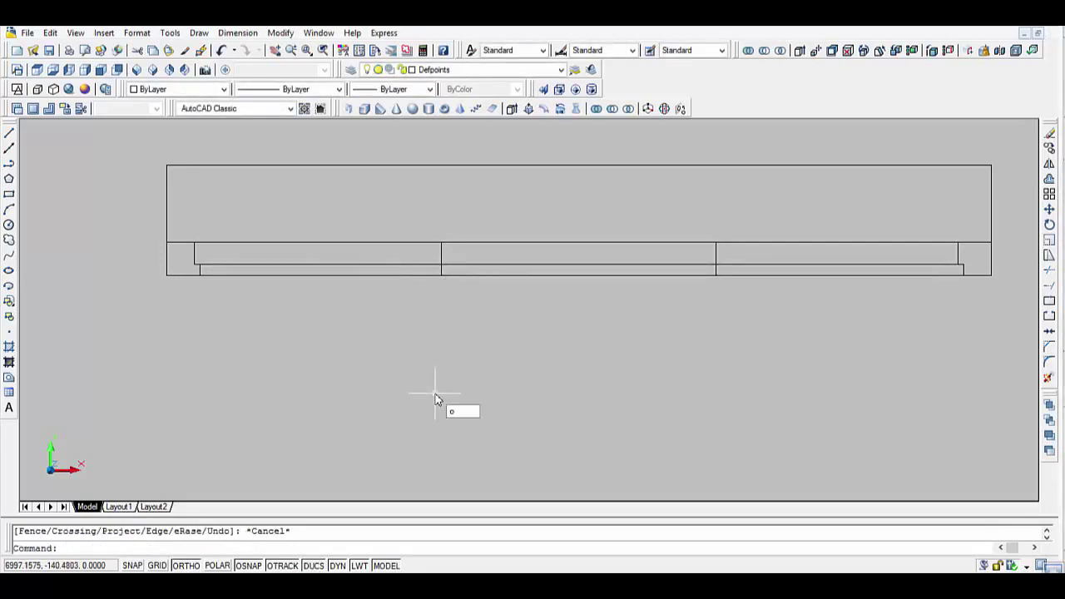
{"action": "key", "text": "Return"}
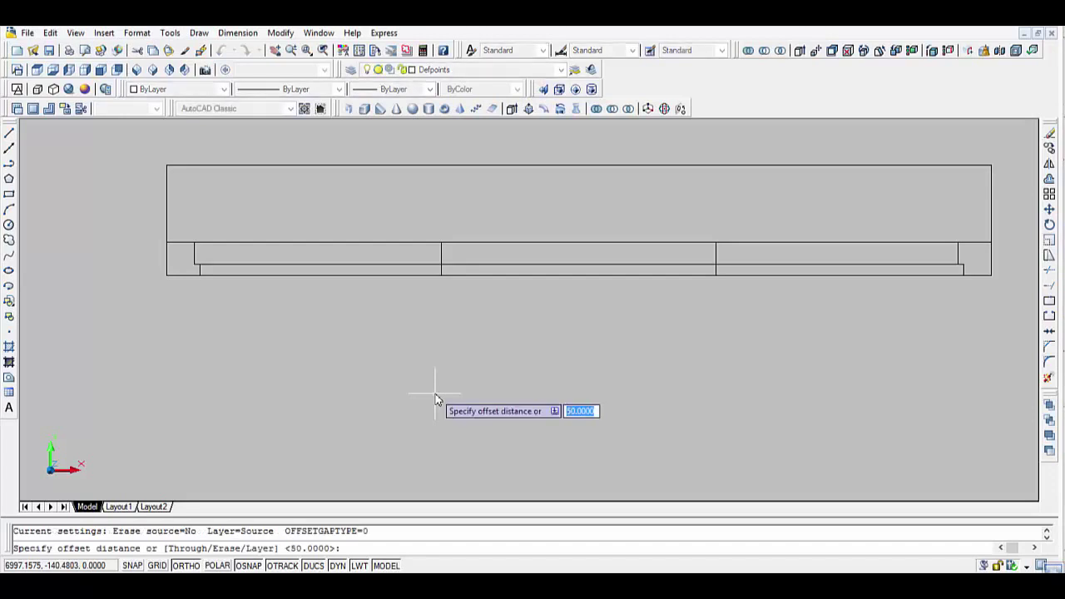
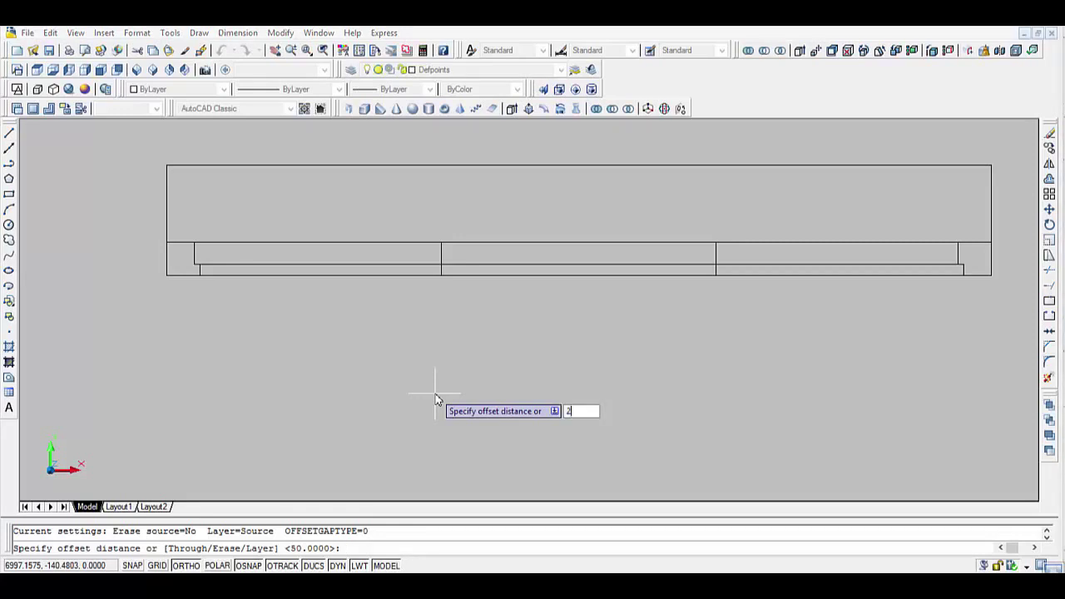
Offset both window divider lines by 2 to the left and right.
{"action": "key", "text": "Return"}
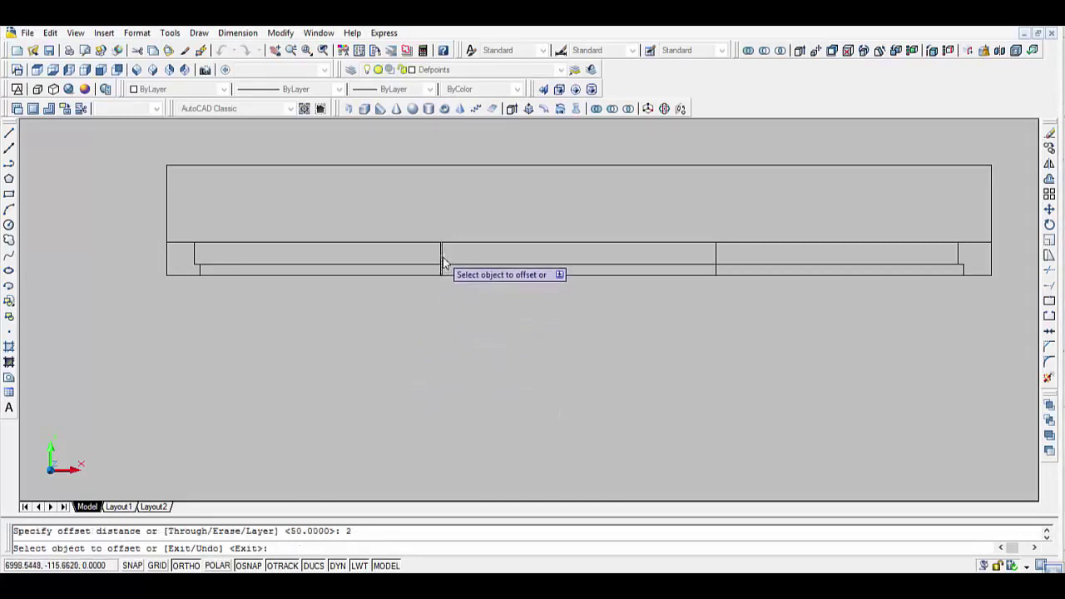
{"action": "left_click", "coordinate": [442, 263]}
{"action": "left_click", "coordinate": [482, 261]}
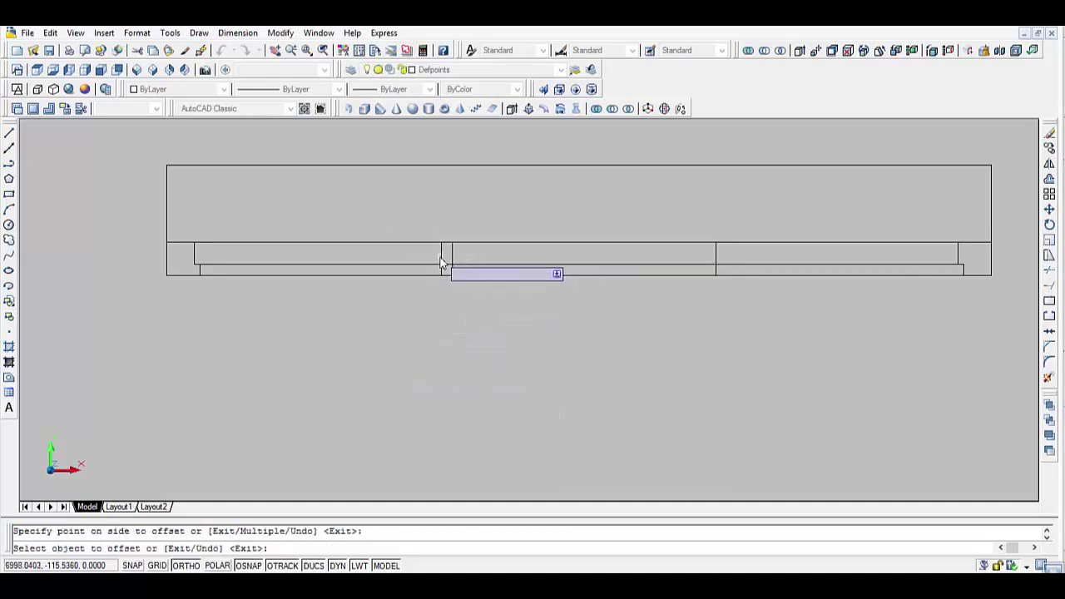
{"action": "left_click", "coordinate": [441, 263]}
{"action": "left_click", "coordinate": [408, 261]}
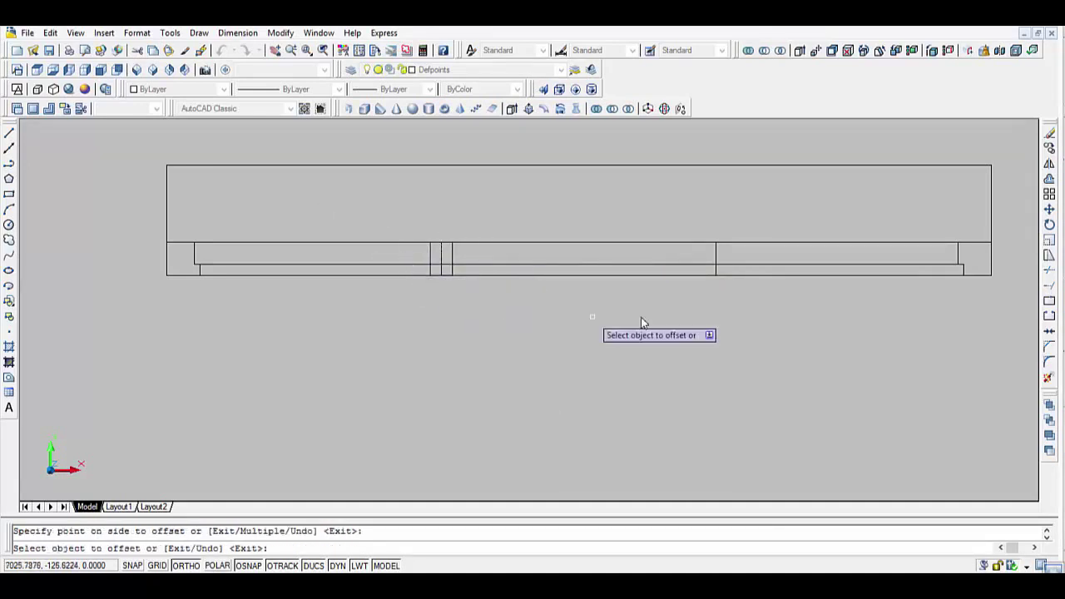
{"action": "left_click", "coordinate": [715, 261]}
{"action": "left_click", "coordinate": [738, 262]}
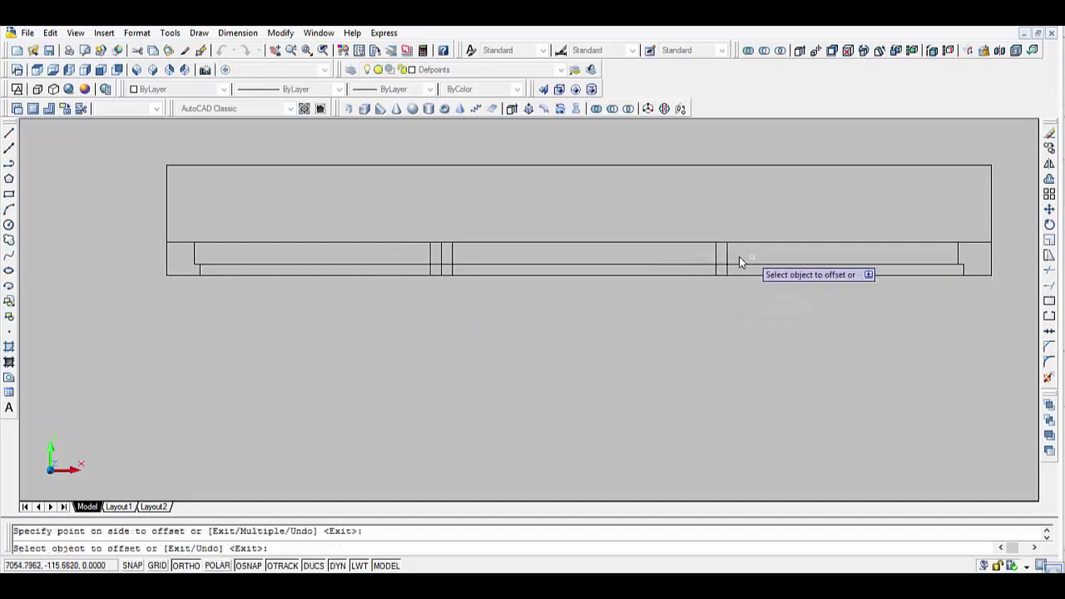
{"action": "left_click", "coordinate": [715, 258]}
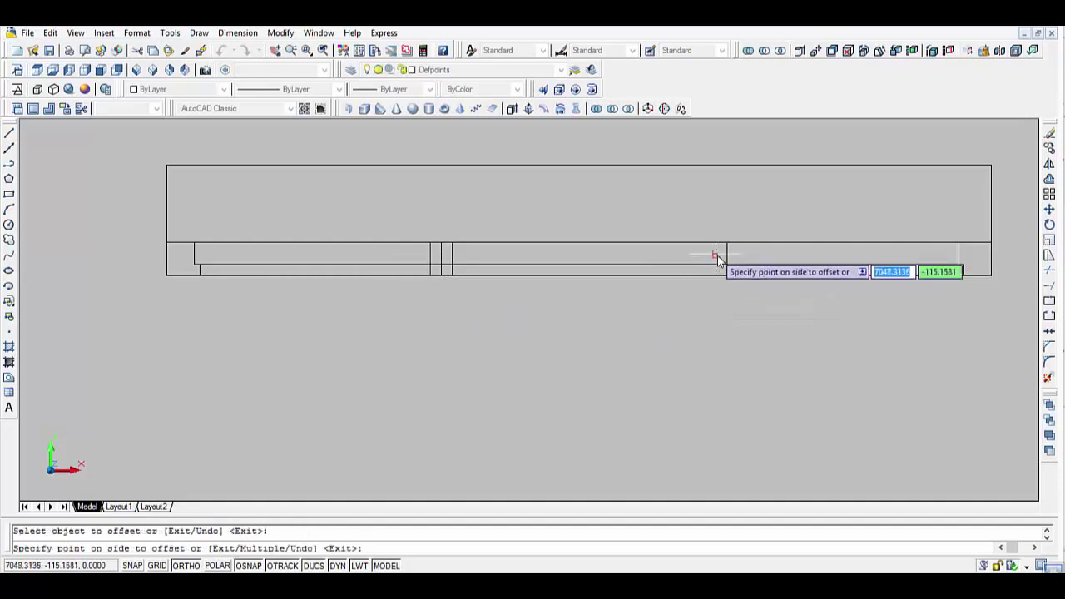
{"action": "left_click", "coordinate": [668, 265]}
Offset each of the four new lines a further 1 unit outward.
{"action": "key", "text": "Return"}
{"action": "key", "text": "Return"}
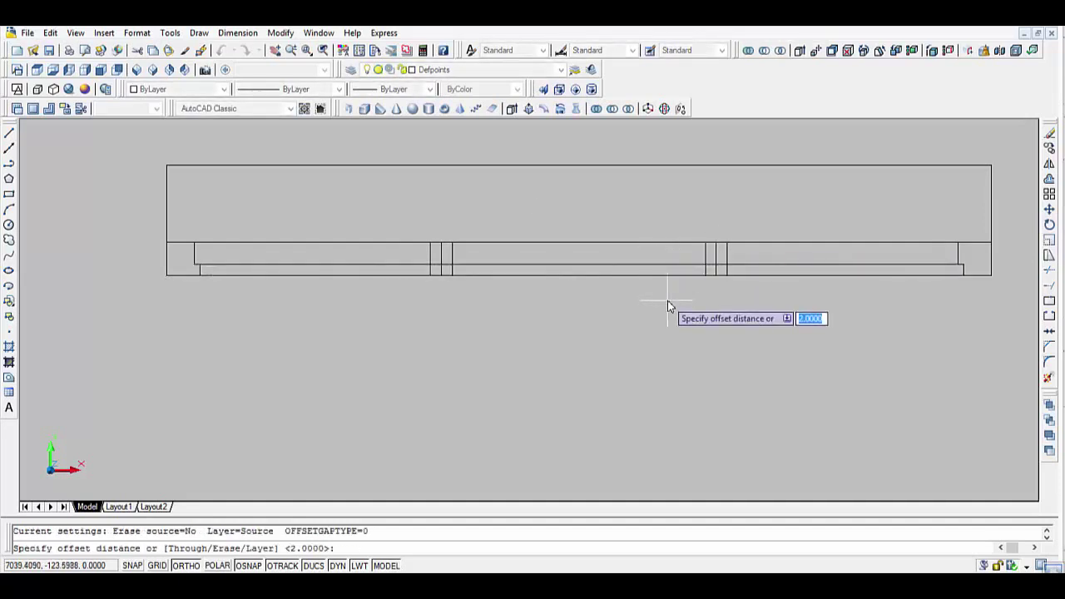
{"action": "type", "text": "1"}
{"action": "key", "text": "Return"}
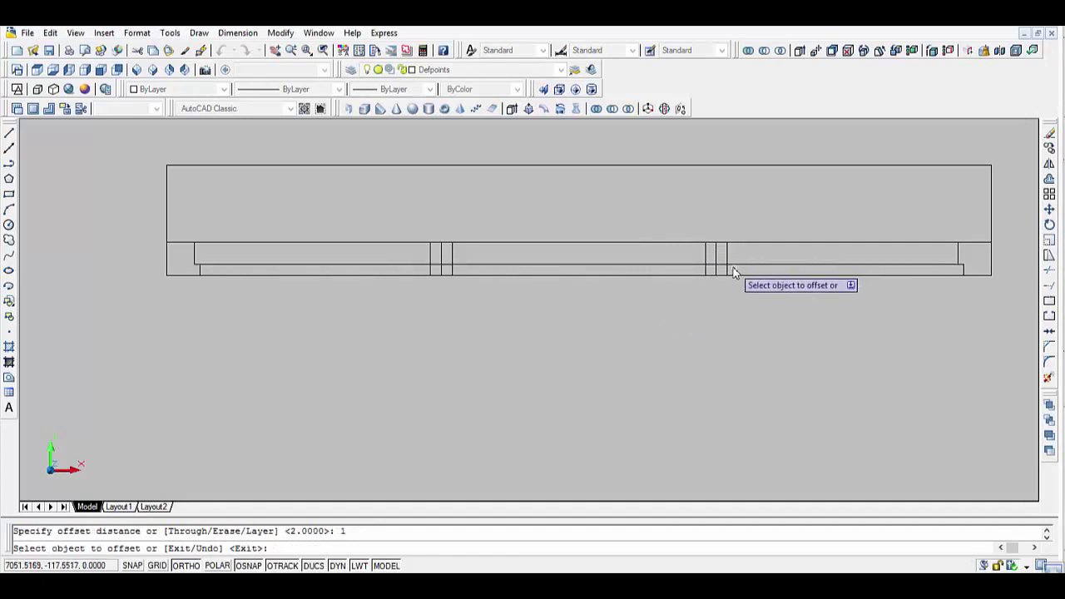
{"action": "left_click", "coordinate": [726, 254]}
{"action": "left_click", "coordinate": [753, 258]}
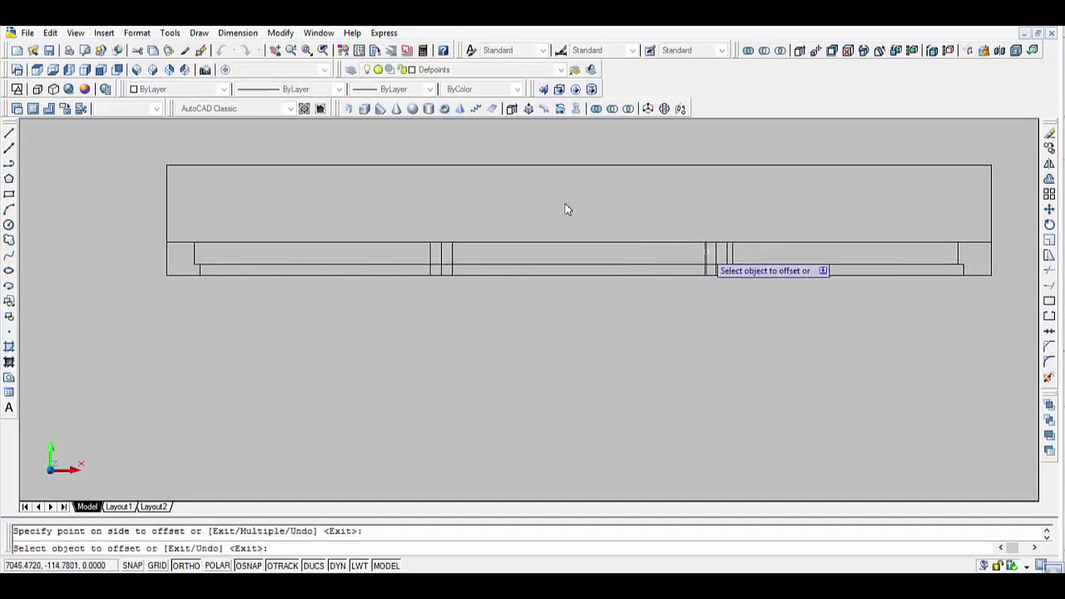
{"action": "left_click", "coordinate": [706, 252]}
{"action": "left_click", "coordinate": [686, 256]}
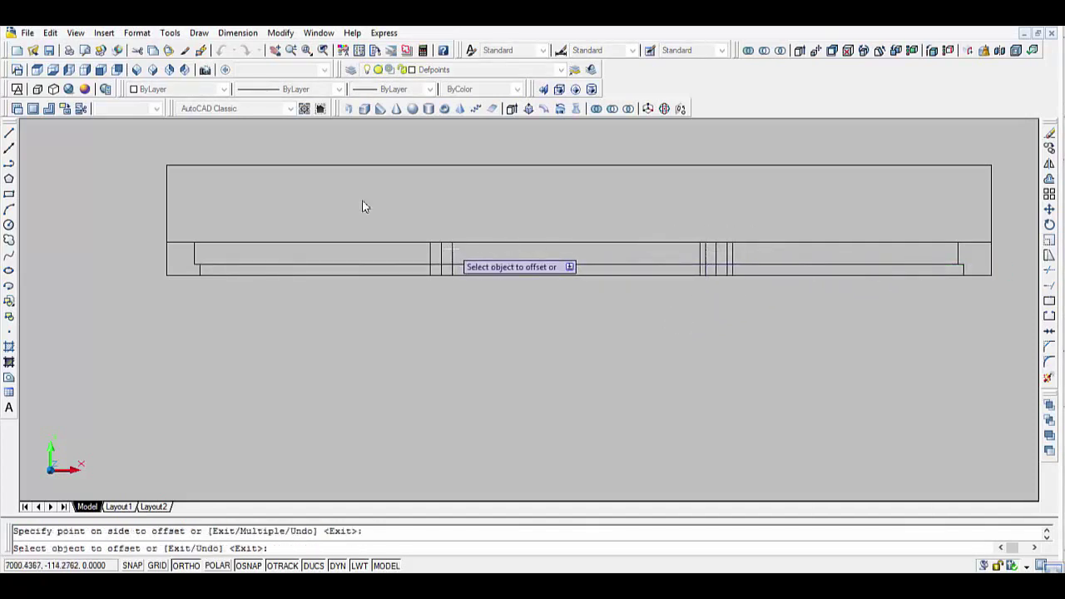
{"action": "left_click", "coordinate": [452, 254]}
{"action": "left_click", "coordinate": [469, 255]}
{"action": "left_click", "coordinate": [429, 262]}
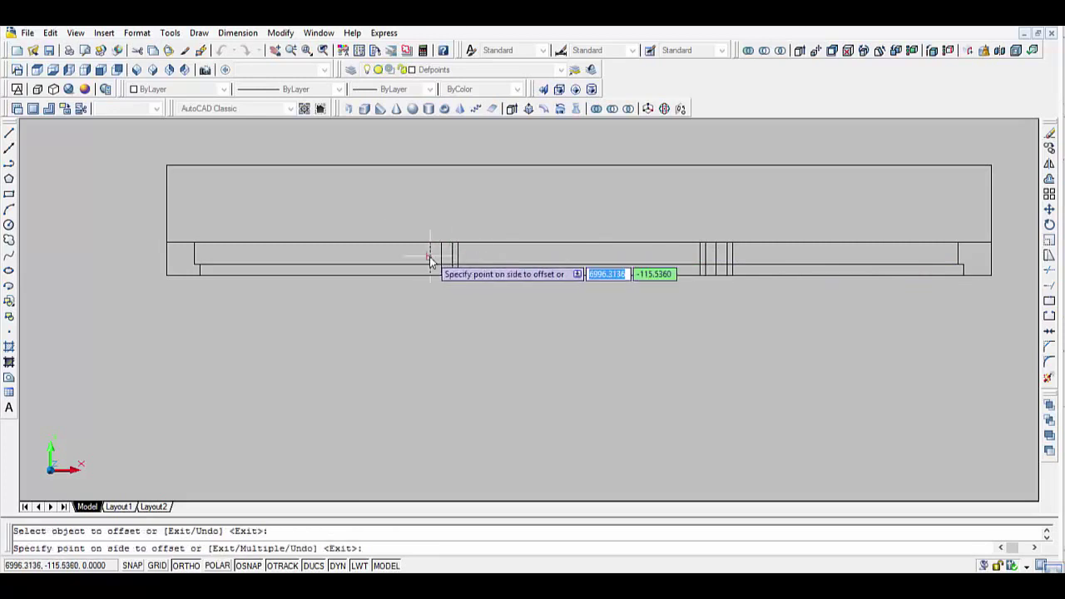
{"action": "left_click", "coordinate": [419, 258]}
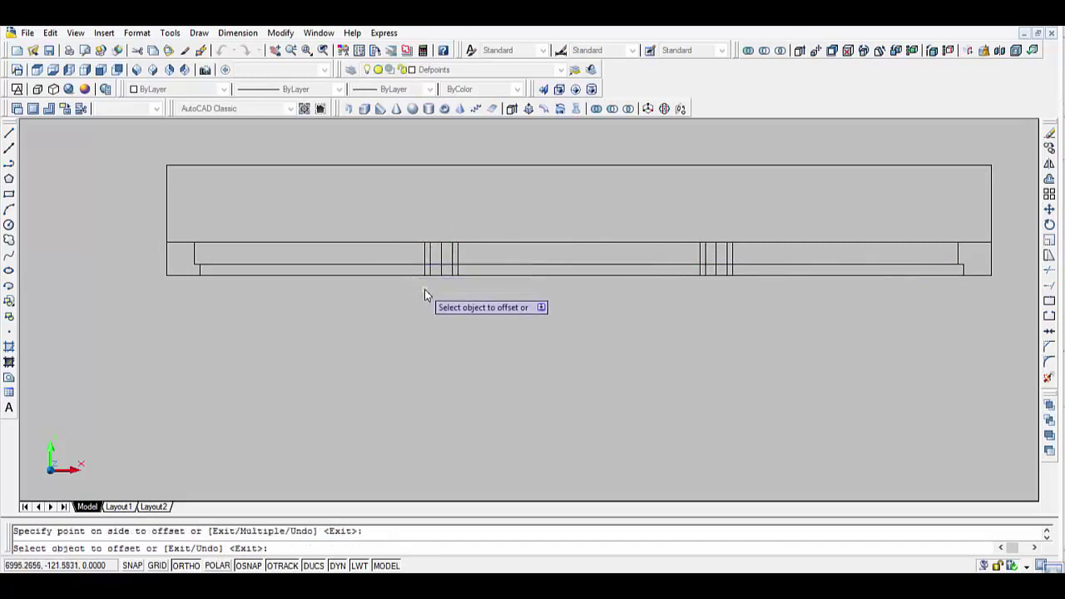
{"action": "key", "text": "Escape"}
Trim the unwanted segments around the left divider into a stepped mullion notch.
{"action": "type", "text": "tr"}
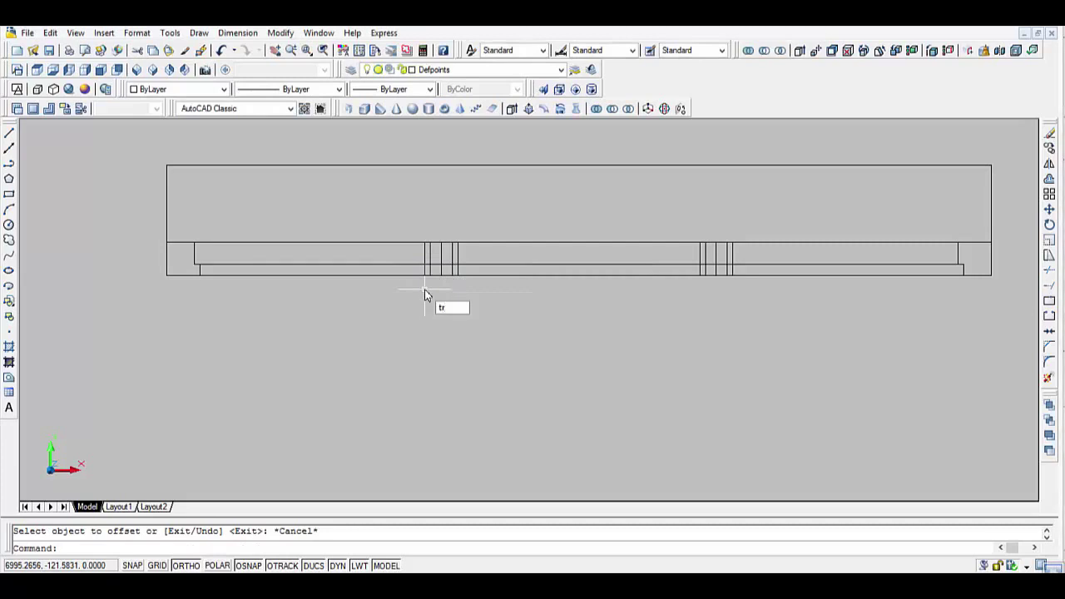
{"action": "key", "text": "Return"}
{"action": "scroll", "coordinate": [428, 283], "scroll_direction": "up", "scroll_amount": 2}
{"action": "scroll", "coordinate": [429, 281], "scroll_direction": "up", "scroll_amount": 1}
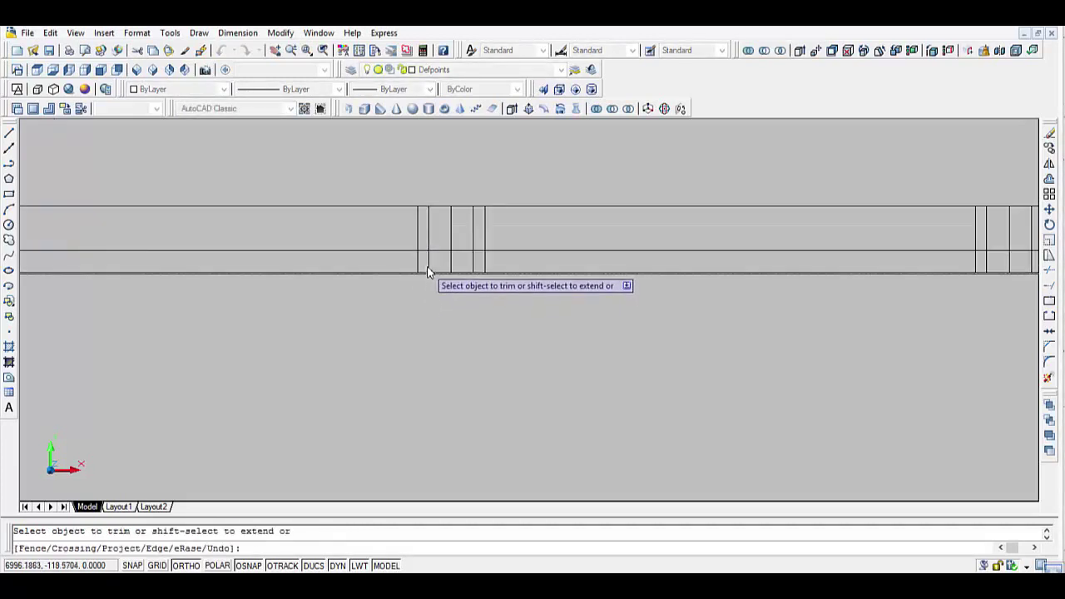
{"action": "scroll", "coordinate": [449, 281], "scroll_direction": "down", "scroll_amount": 2}
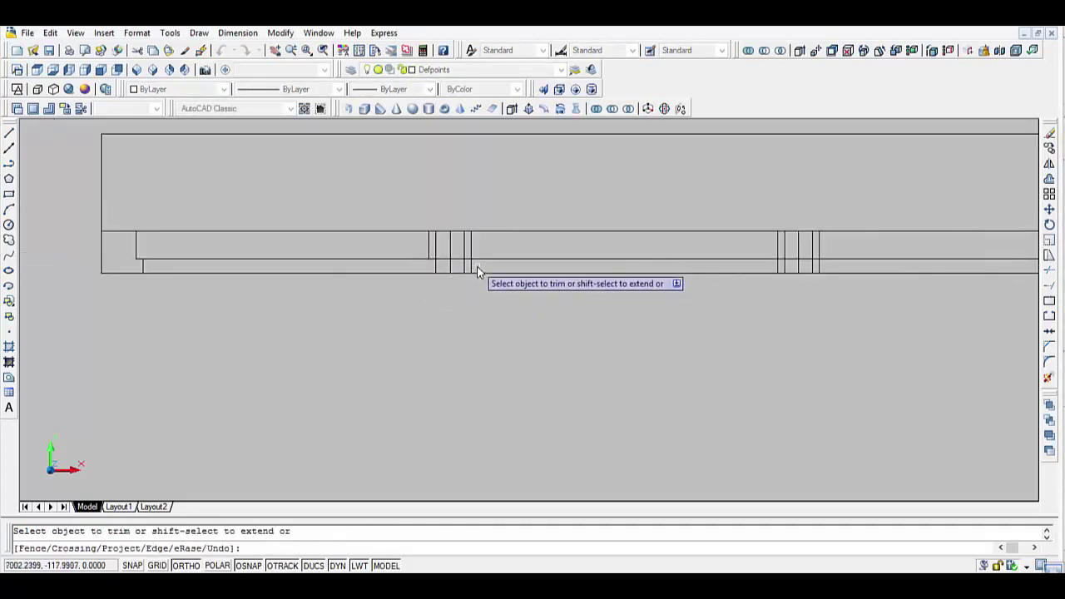
{"action": "left_click", "coordinate": [470, 268]}
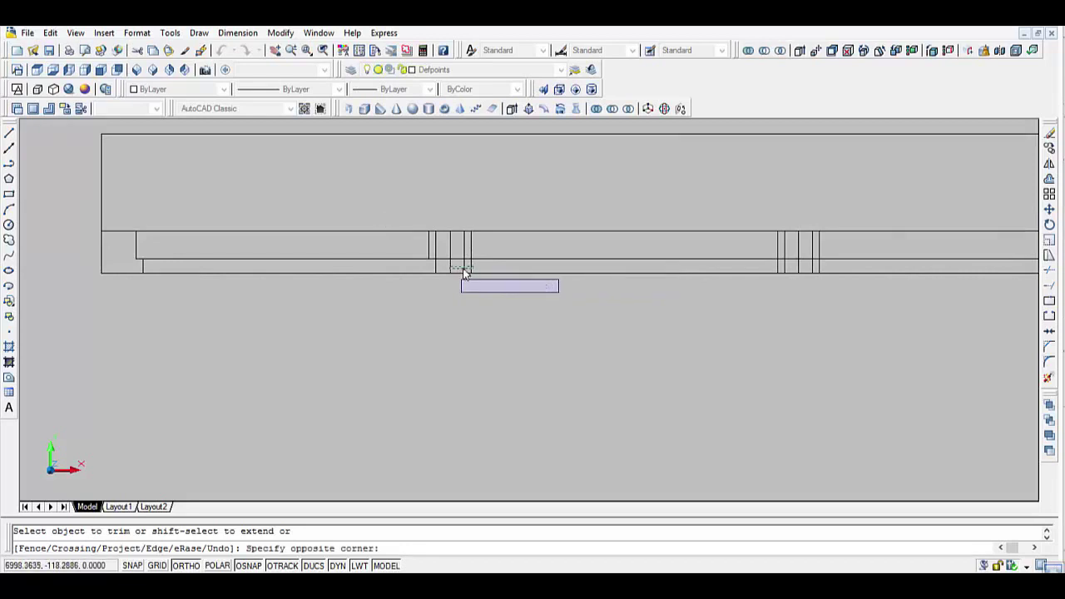
{"action": "left_click", "coordinate": [472, 268]}
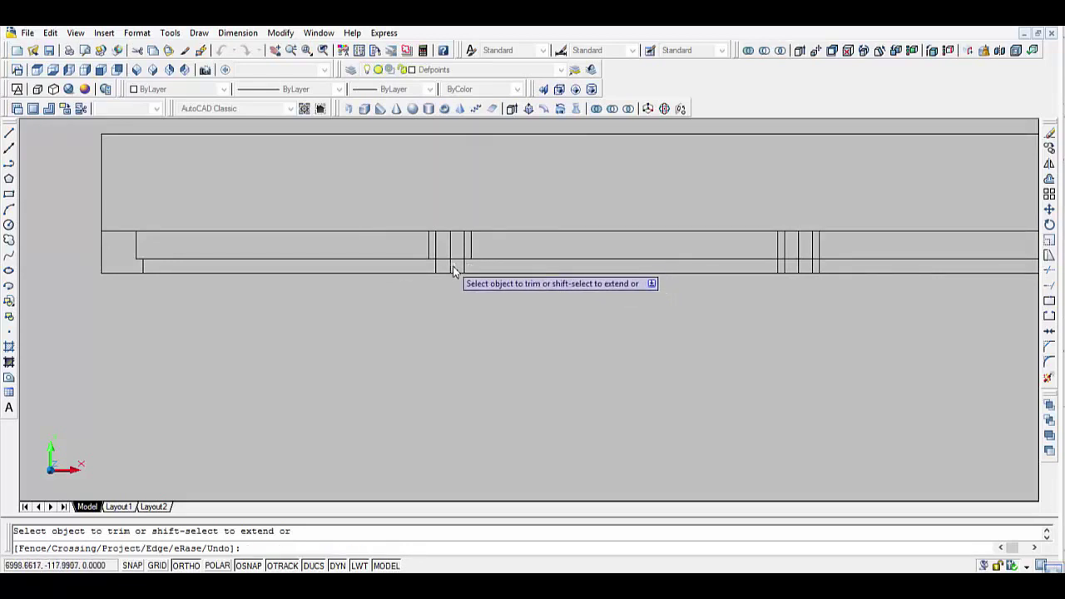
{"action": "left_click", "coordinate": [450, 267]}
{"action": "scroll", "coordinate": [439, 247], "scroll_direction": "up", "scroll_amount": 2}
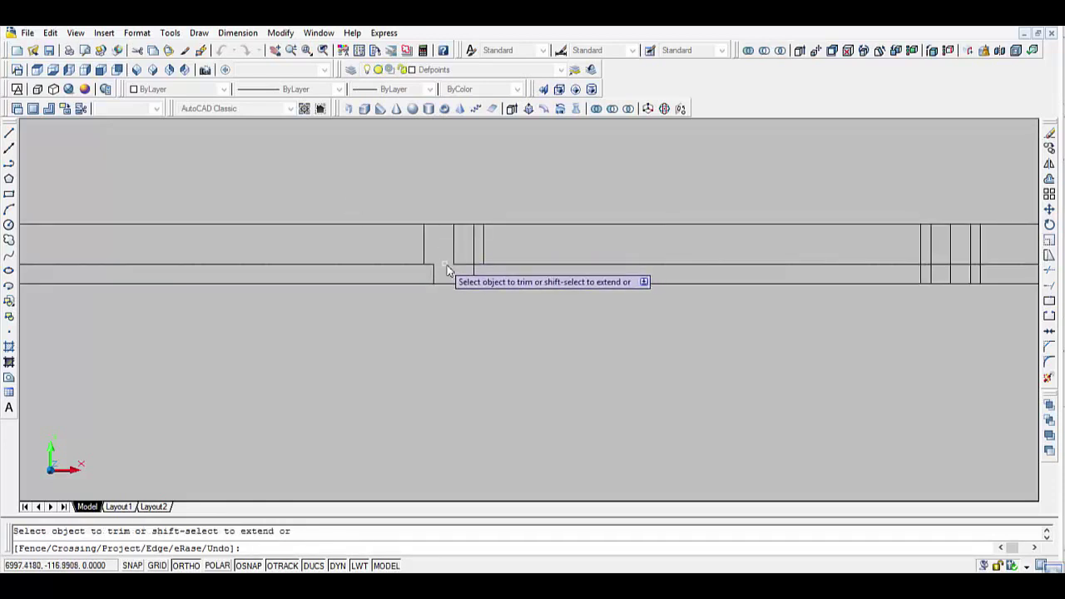
{"action": "left_click", "coordinate": [466, 266]}
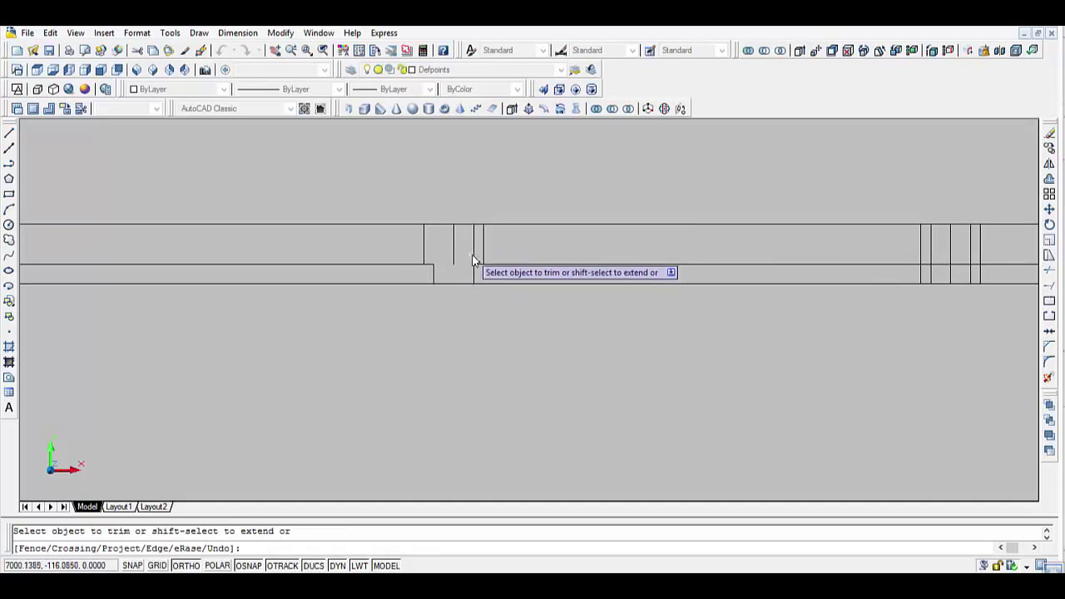
{"action": "left_click", "coordinate": [476, 260]}
Trim the segments around the right divider likewise, then select its leftover short line.
{"action": "scroll", "coordinate": [542, 304], "scroll_direction": "down", "scroll_amount": 2}
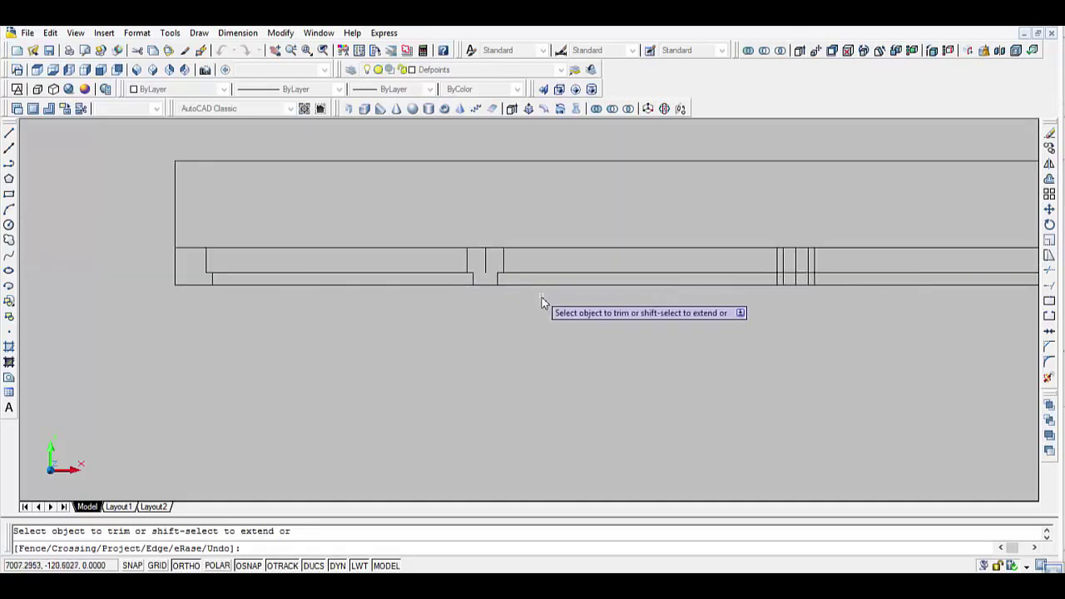
{"action": "scroll", "coordinate": [560, 312], "scroll_direction": "down", "scroll_amount": 1}
{"action": "scroll", "coordinate": [615, 308], "scroll_direction": "up", "scroll_amount": 1}
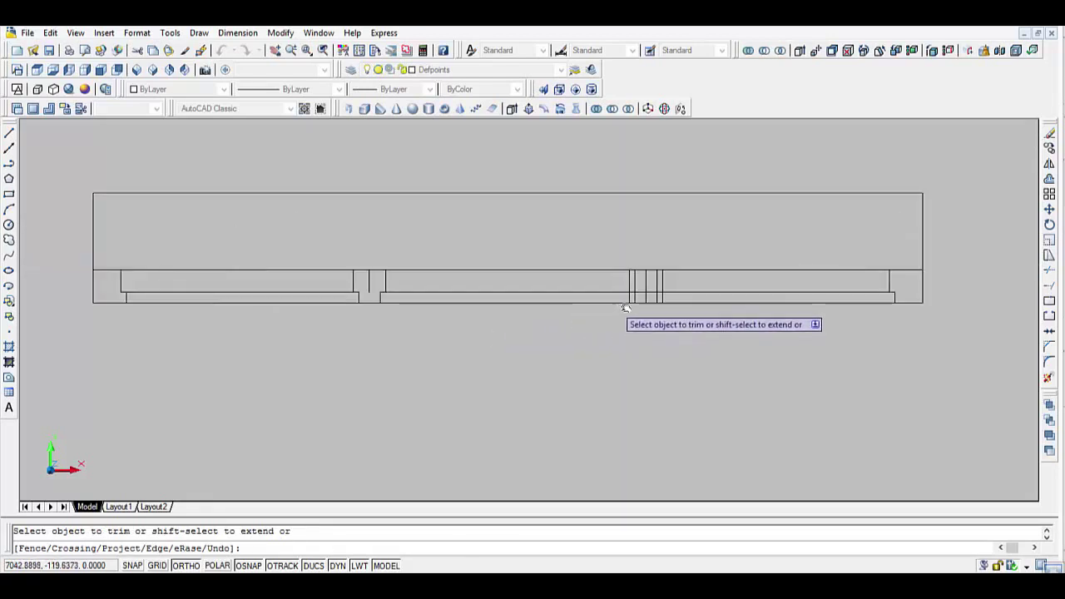
{"action": "scroll", "coordinate": [653, 301], "scroll_direction": "up", "scroll_amount": 1}
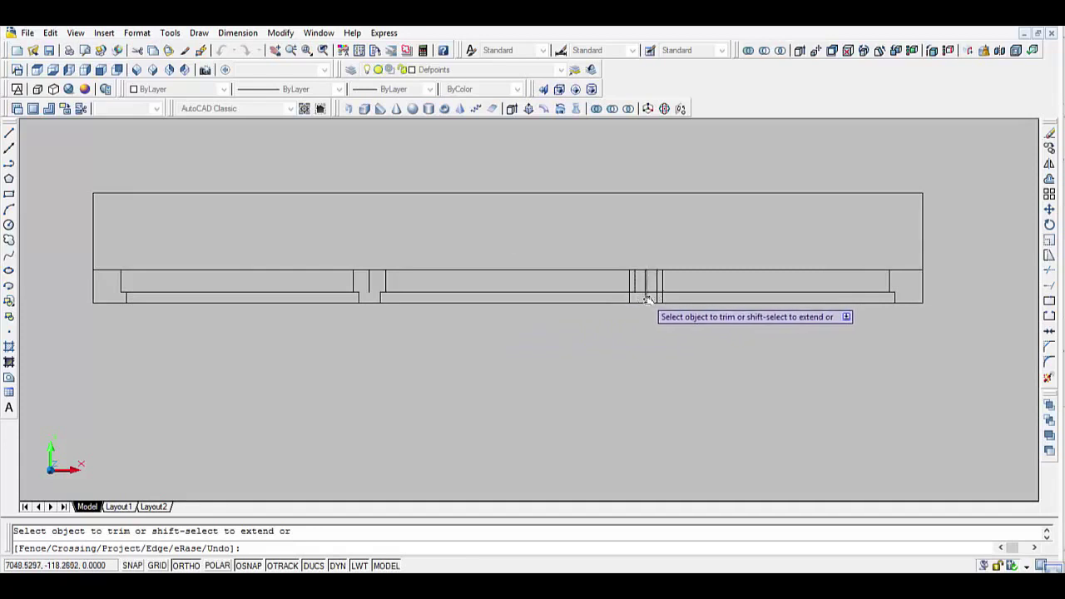
{"action": "scroll", "coordinate": [632, 318], "scroll_direction": "up", "scroll_amount": 1}
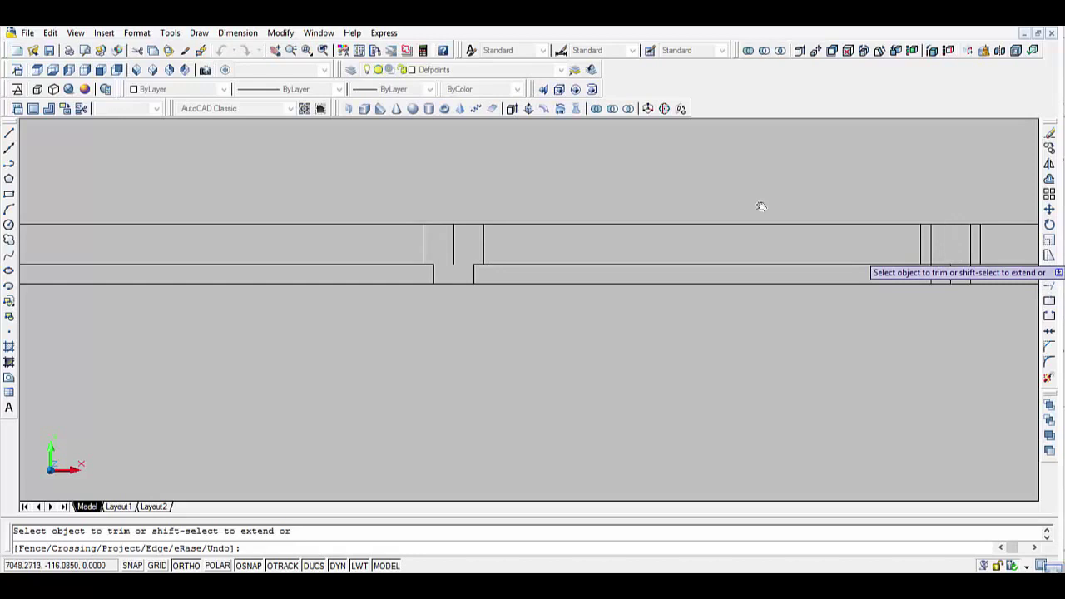
{"action": "left_click", "coordinate": [930, 249]}
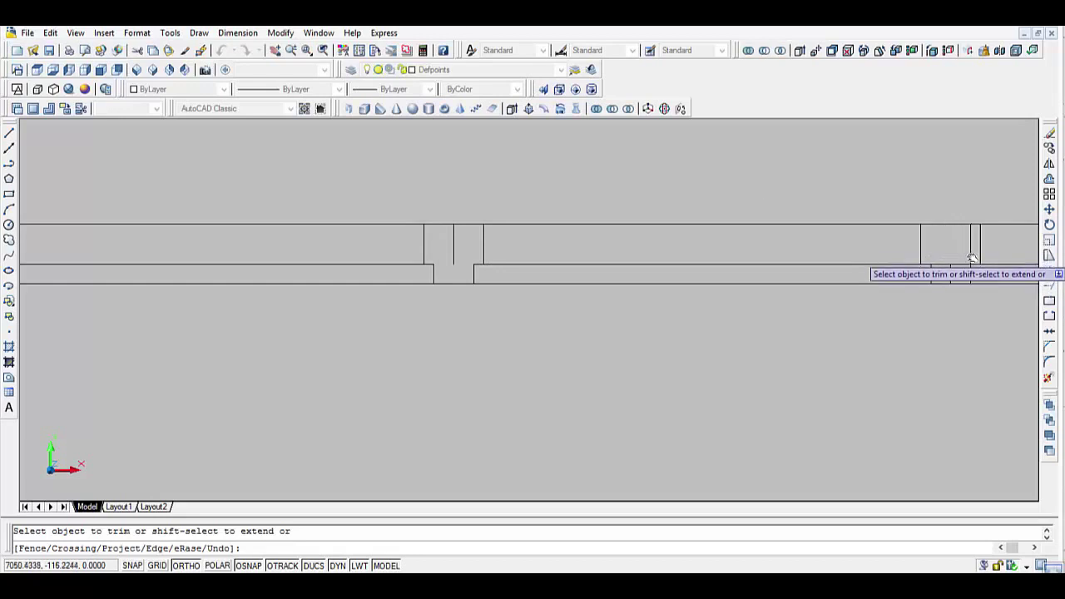
{"action": "left_click", "coordinate": [970, 250]}
{"action": "left_click", "coordinate": [949, 273]}
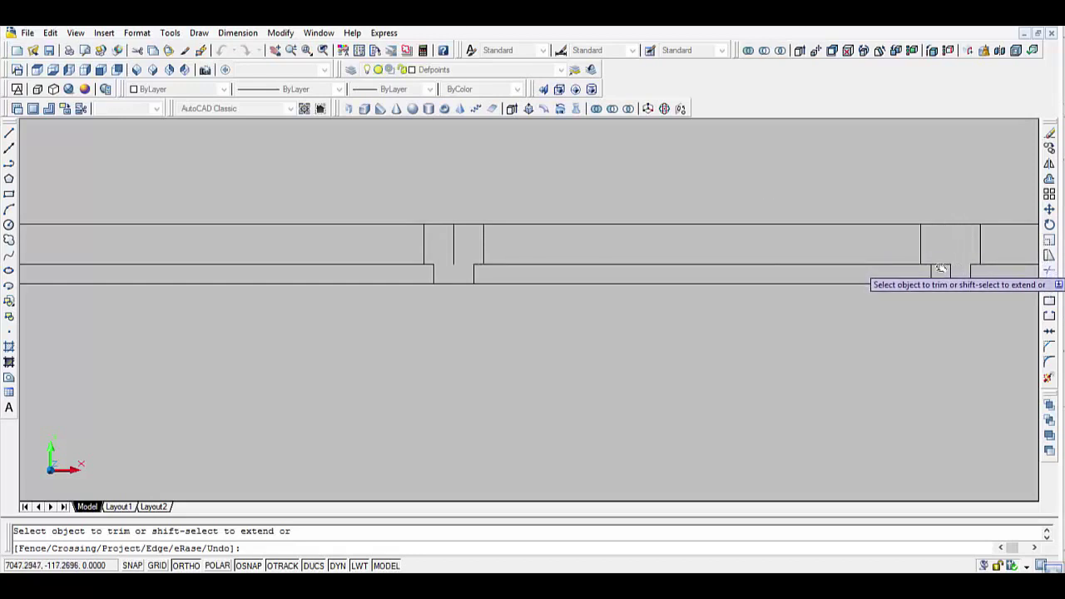
{"action": "left_click", "coordinate": [942, 268]}
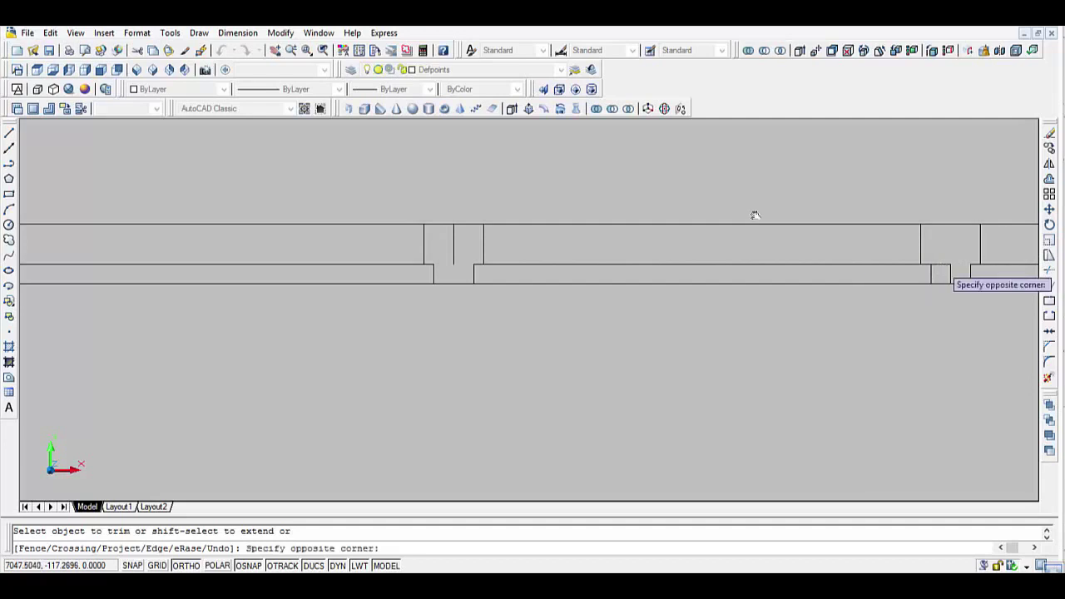
{"action": "left_click", "coordinate": [942, 266]}
{"action": "key", "text": "Escape"}
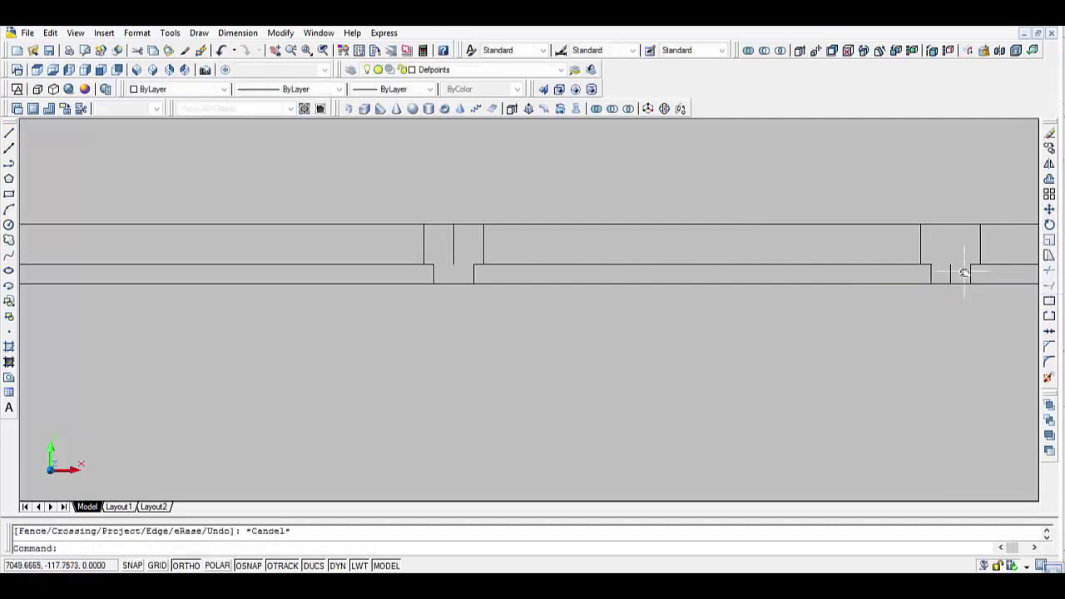
{"action": "left_click", "coordinate": [949, 275]}
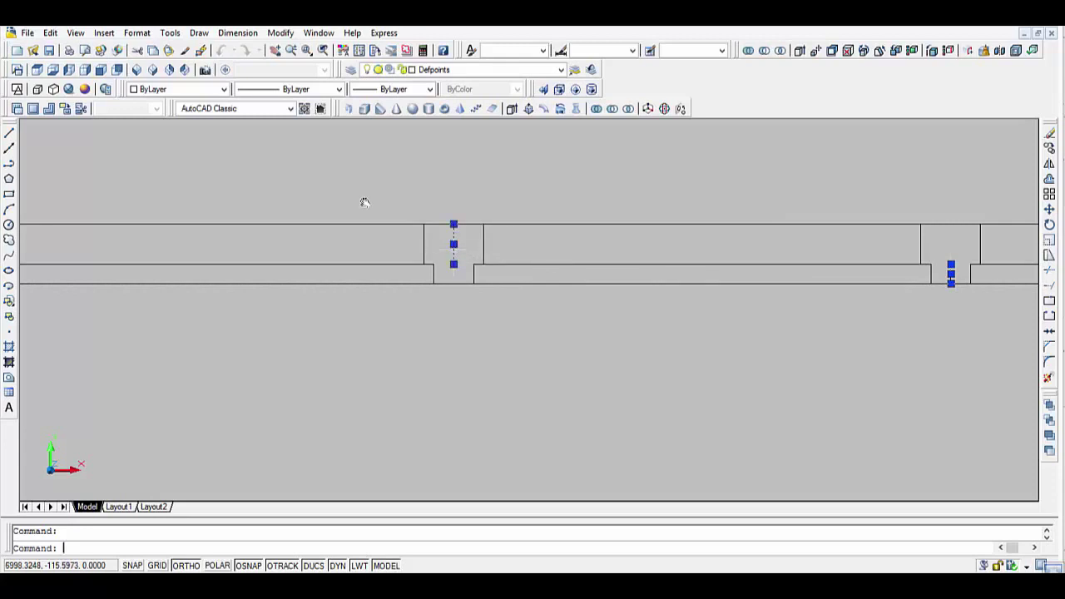
Erase the two leftover short divider lines and bring the whole frame into view.
{"action": "key", "text": "Delete"}
{"action": "scroll", "coordinate": [765, 304], "scroll_direction": "down", "scroll_amount": 2}
{"action": "scroll", "coordinate": [777, 308], "scroll_direction": "down", "scroll_amount": 1}
{"action": "scroll", "coordinate": [653, 330], "scroll_direction": "down", "scroll_amount": 1}
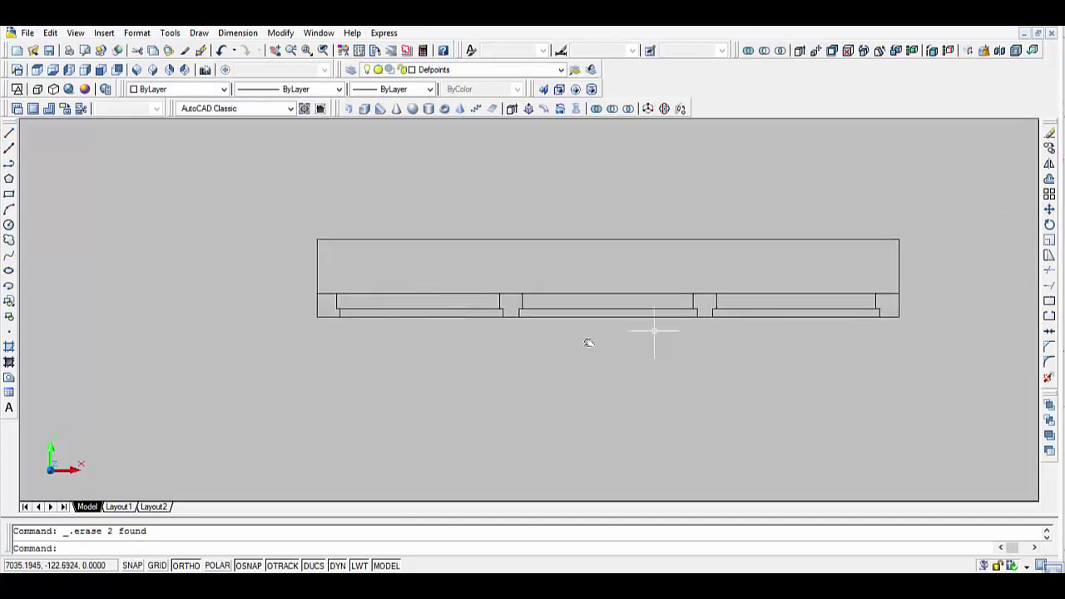
{"action": "middle_click_drag", "start_coordinate": [654, 330], "coordinate": [534, 353]}
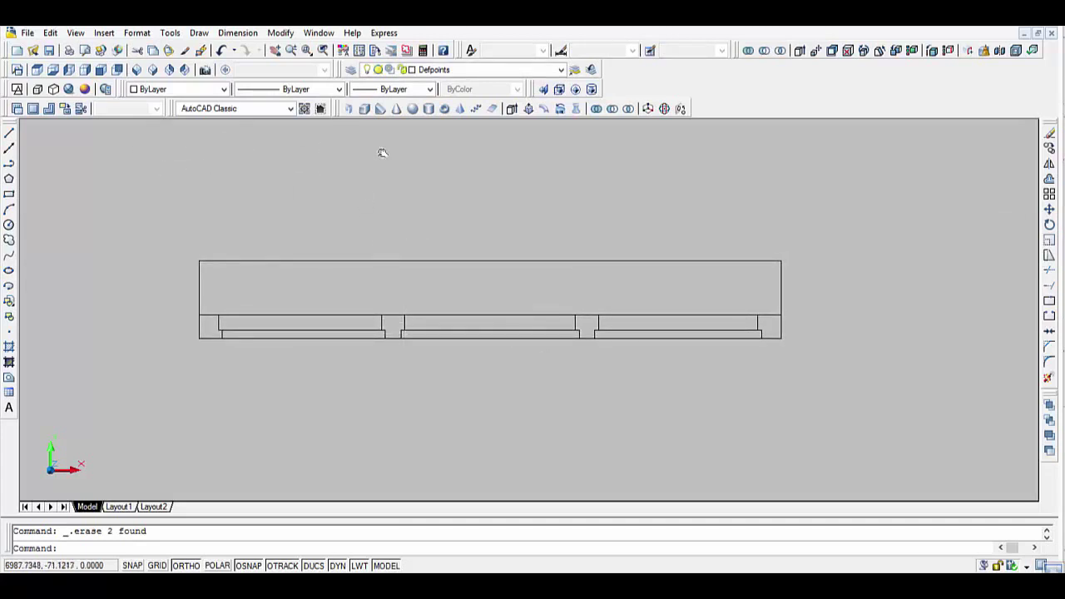
Press-pull the four post slots of the frame profile upward, using heights 150 and 10.
{"action": "left_click", "coordinate": [529, 111]}
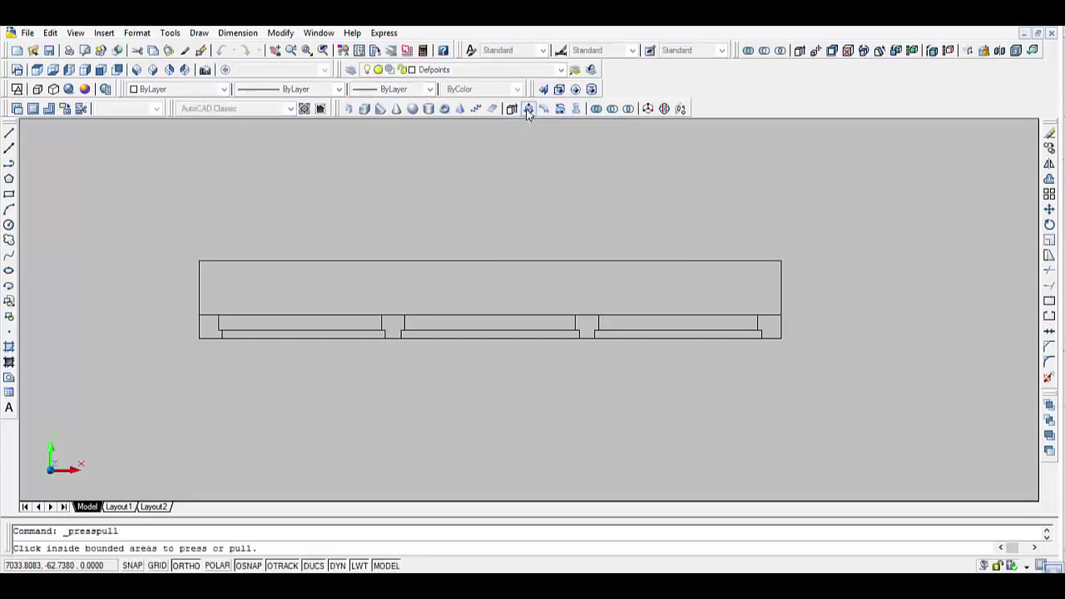
{"action": "left_click", "coordinate": [209, 325]}
{"action": "type", "text": "150"}
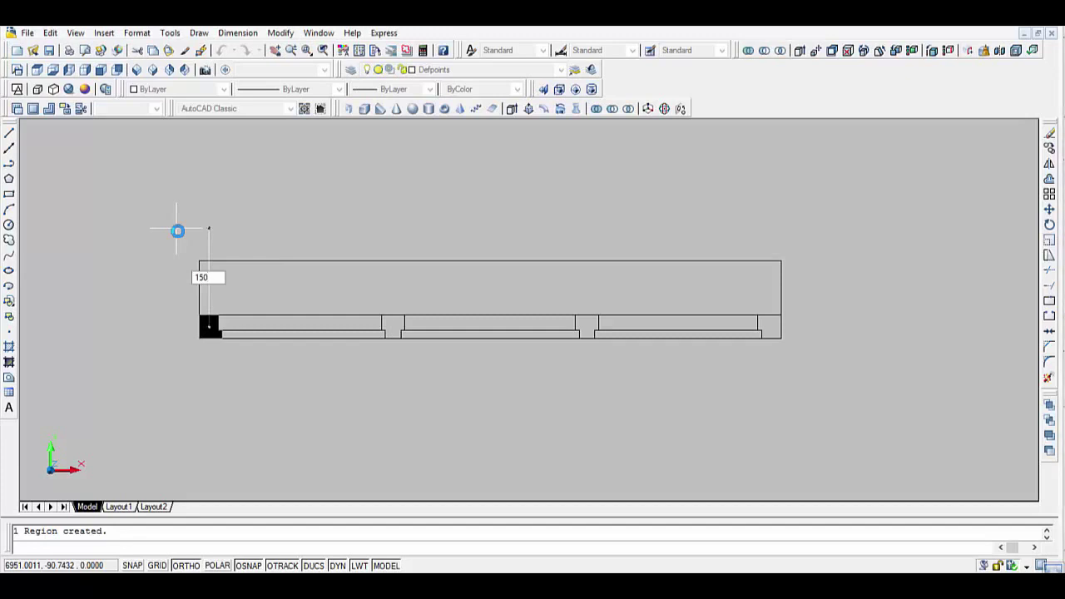
{"action": "key", "text": "Return"}
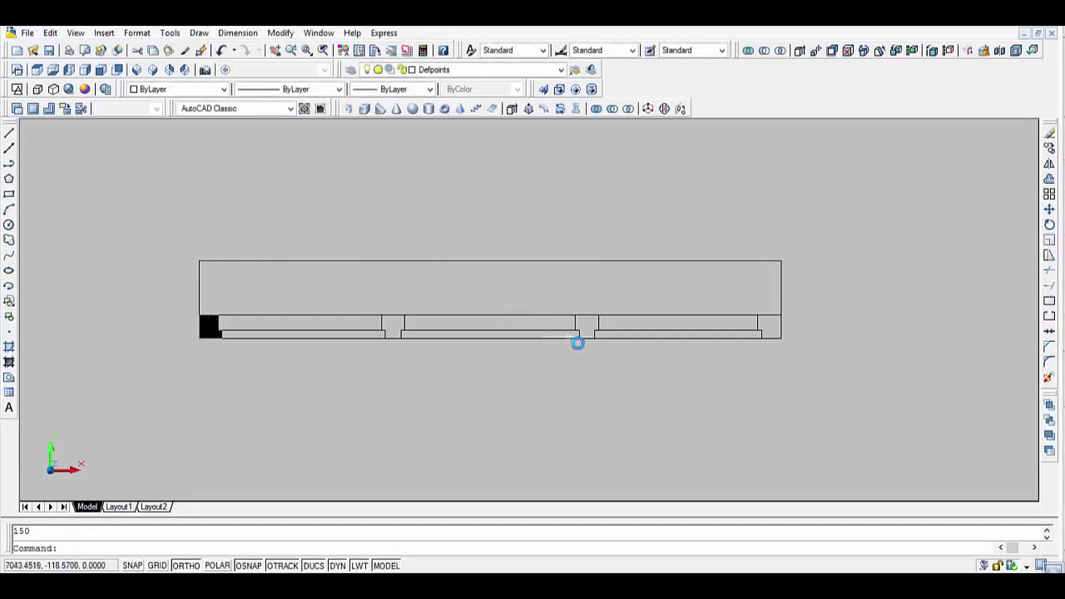
{"action": "key", "text": "Return"}
{"action": "left_click", "coordinate": [394, 328]}
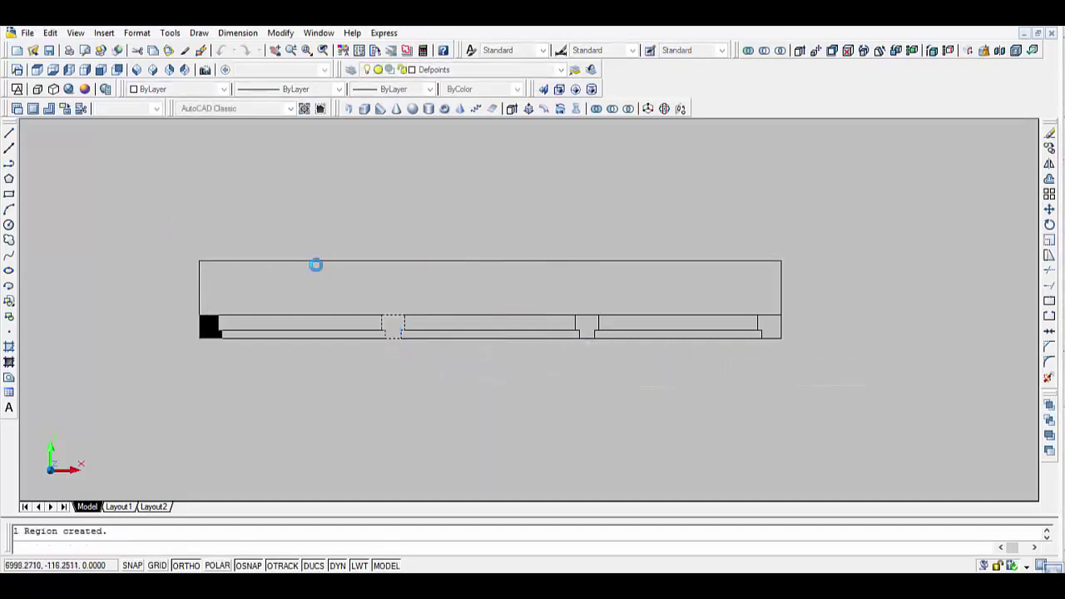
{"action": "key", "text": "BackSpace"}
{"action": "type", "text": "150"}
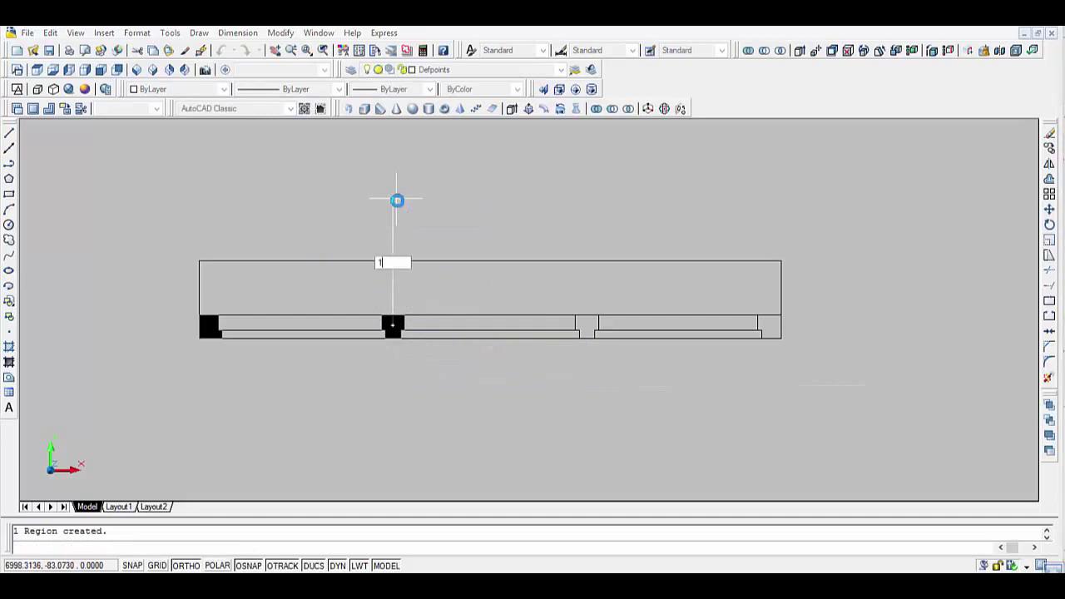
{"action": "key", "text": "Return"}
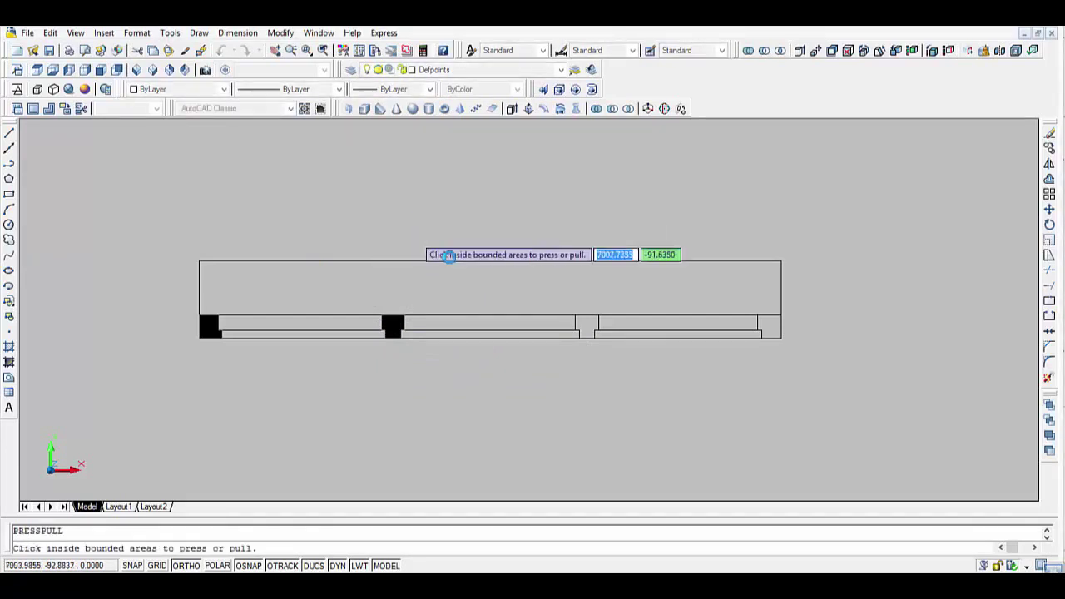
{"action": "left_click", "coordinate": [587, 322]}
{"action": "left_click", "coordinate": [587, 324]}
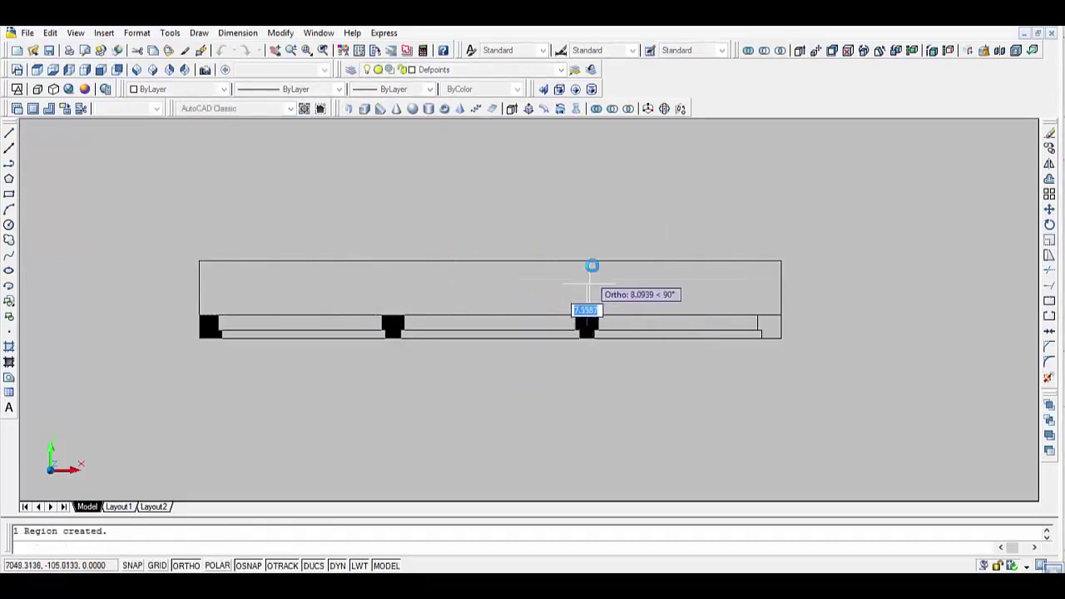
{"action": "type", "text": "15"}
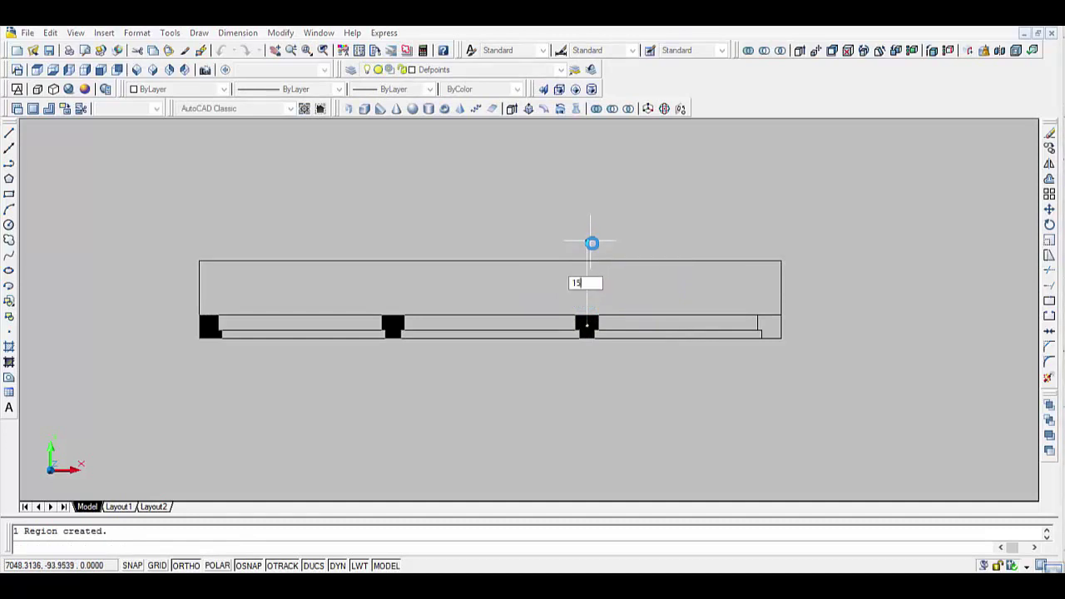
{"action": "type", "text": "0"}
{"action": "key", "text": "Return"}
{"action": "key", "text": "Return"}
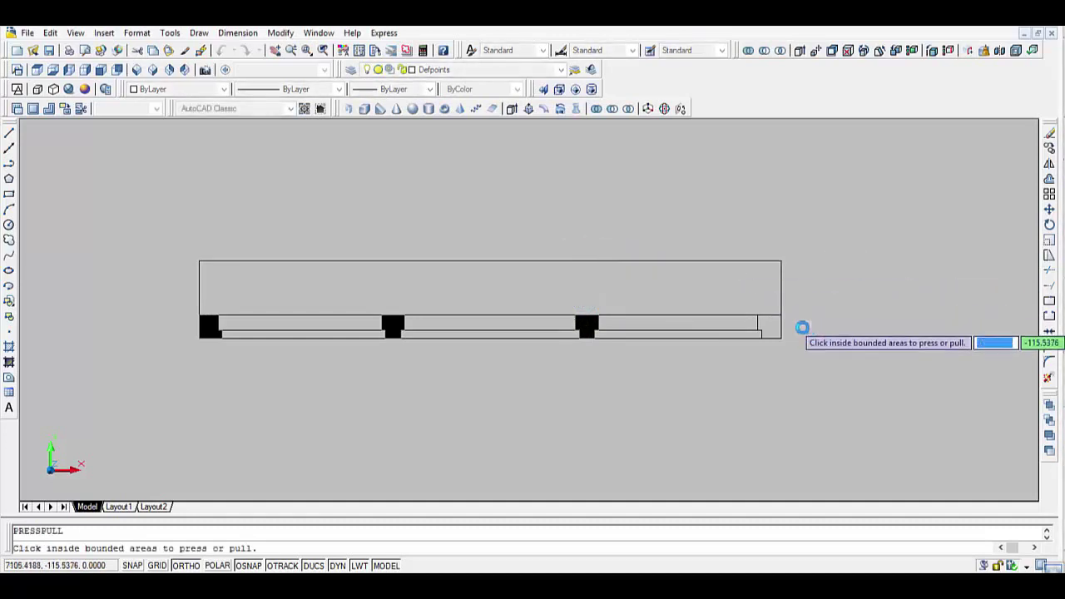
{"action": "left_click", "coordinate": [770, 326]}
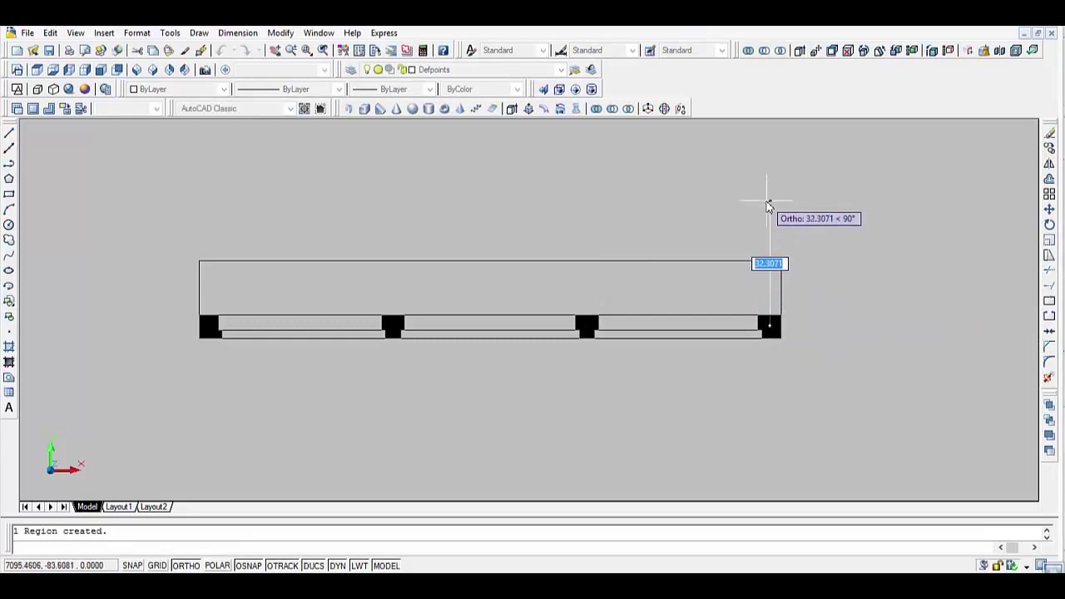
{"action": "type", "text": "150"}
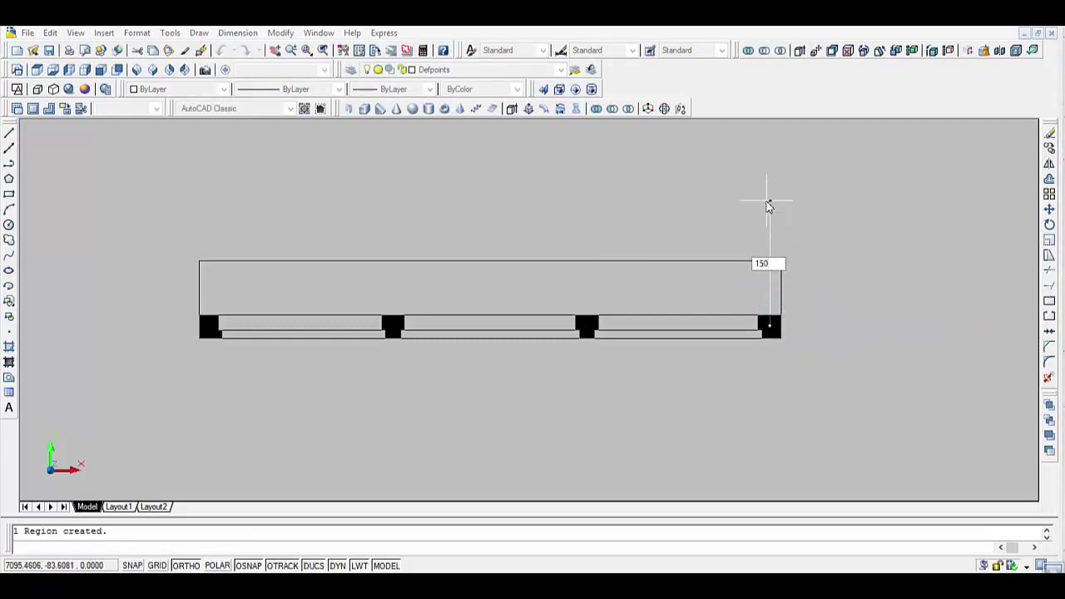
{"action": "key", "text": "Return"}
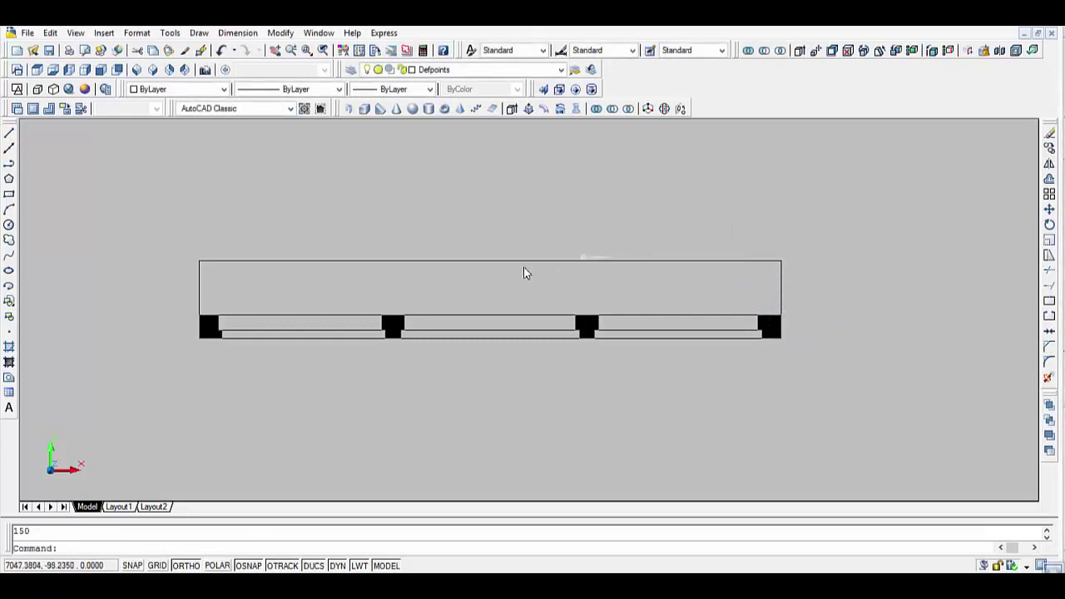
Press-pull the left, middle and right rail slots between the posts, the right by 6.
{"action": "key", "text": "Return"}
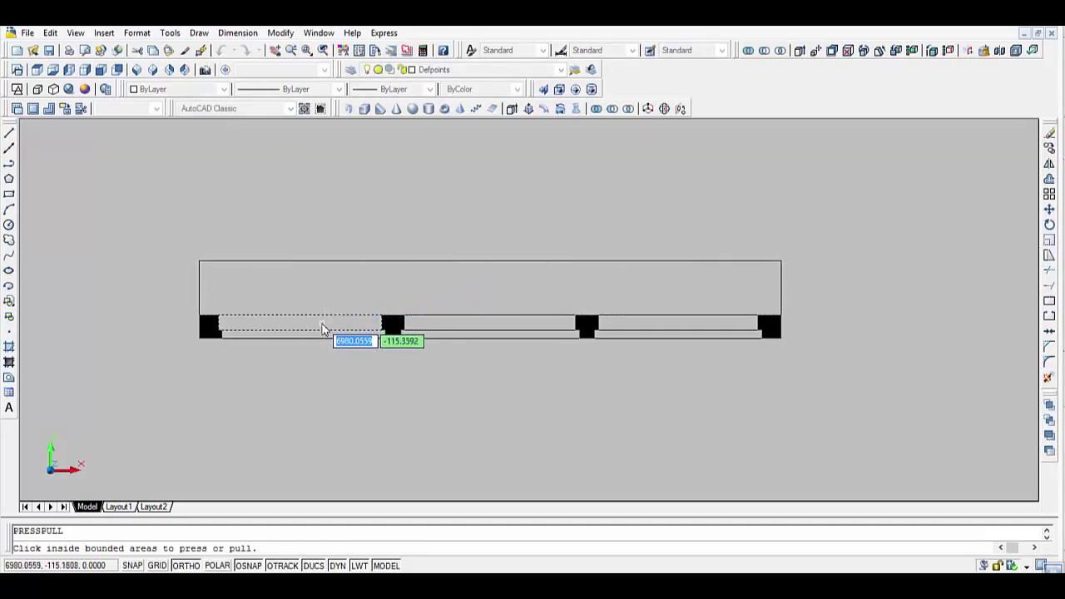
{"action": "left_click", "coordinate": [299, 321]}
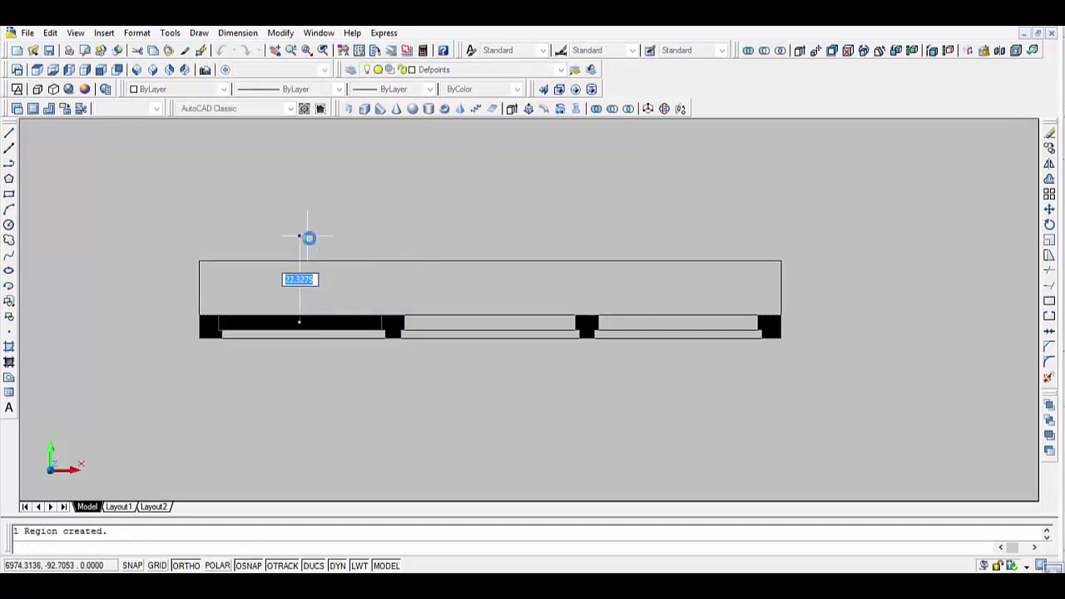
{"action": "key", "text": "Return"}
{"action": "key", "text": "Return"}
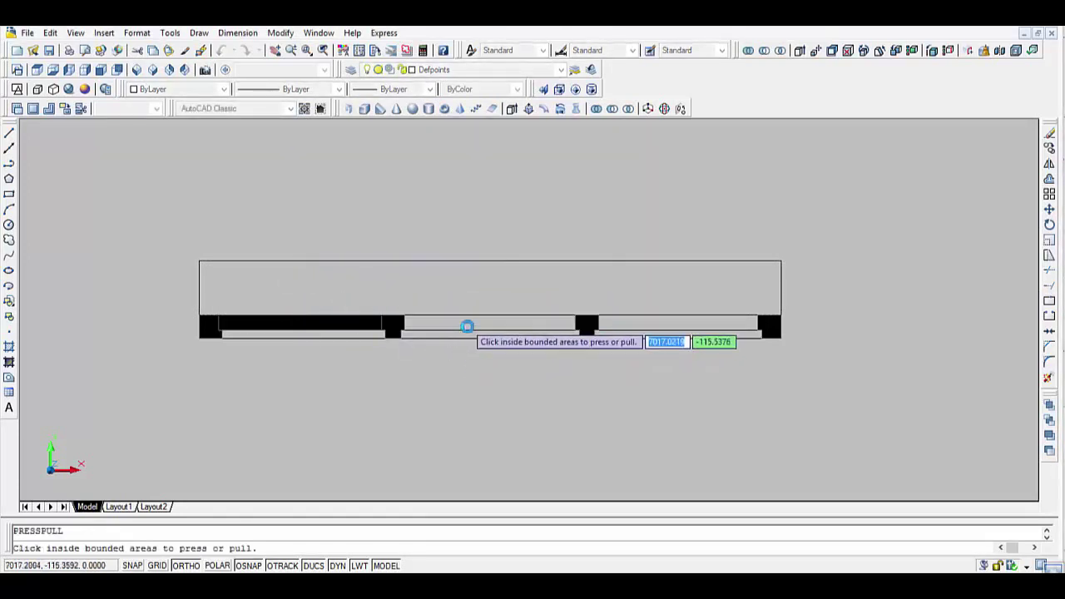
{"action": "left_click", "coordinate": [467, 324]}
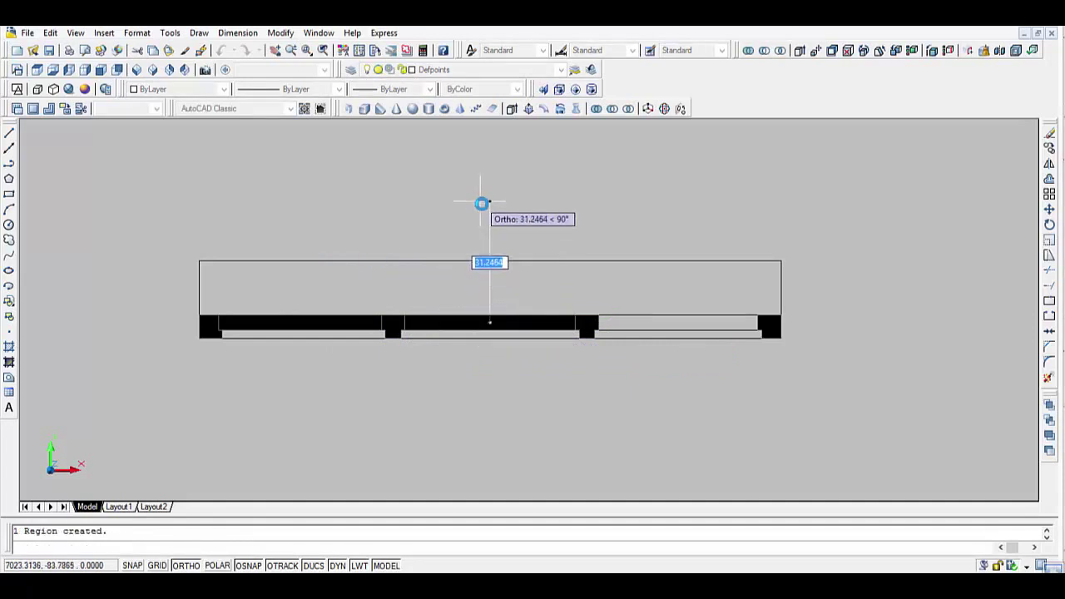
{"action": "type", "text": "6"}
{"action": "key", "text": "Return"}
{"action": "key", "text": "Return"}
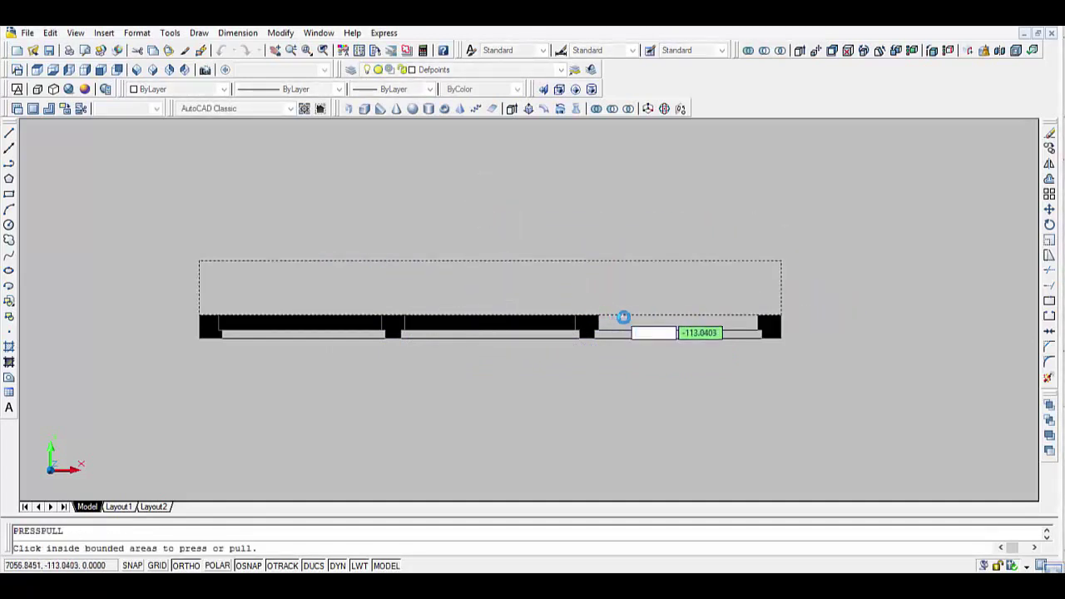
{"action": "left_click", "coordinate": [678, 323]}
{"action": "type", "text": "6"}
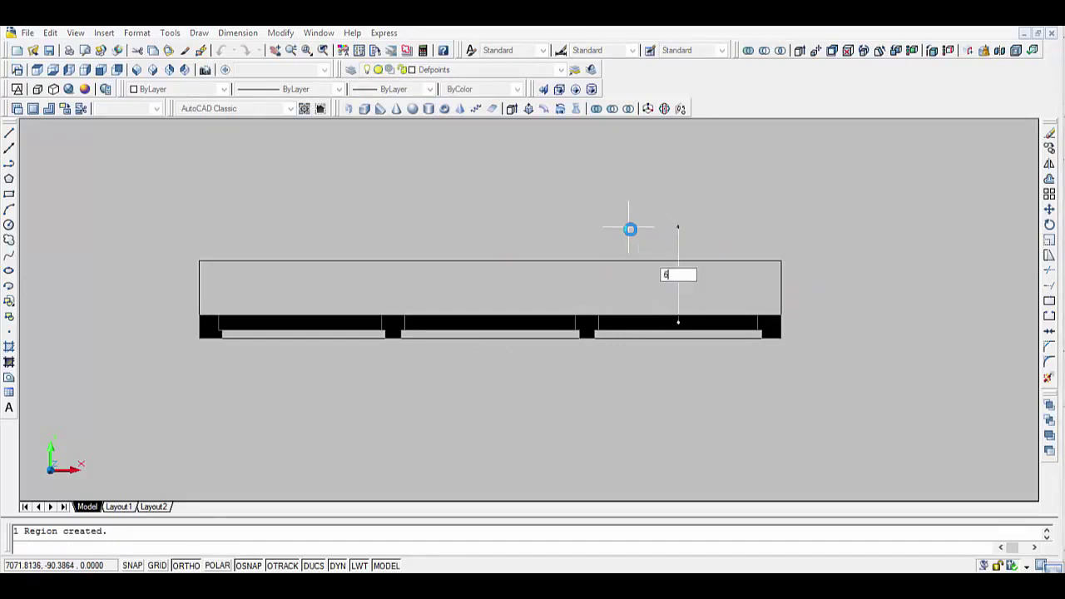
{"action": "key", "text": "Return"}
{"action": "key", "text": "Return"}
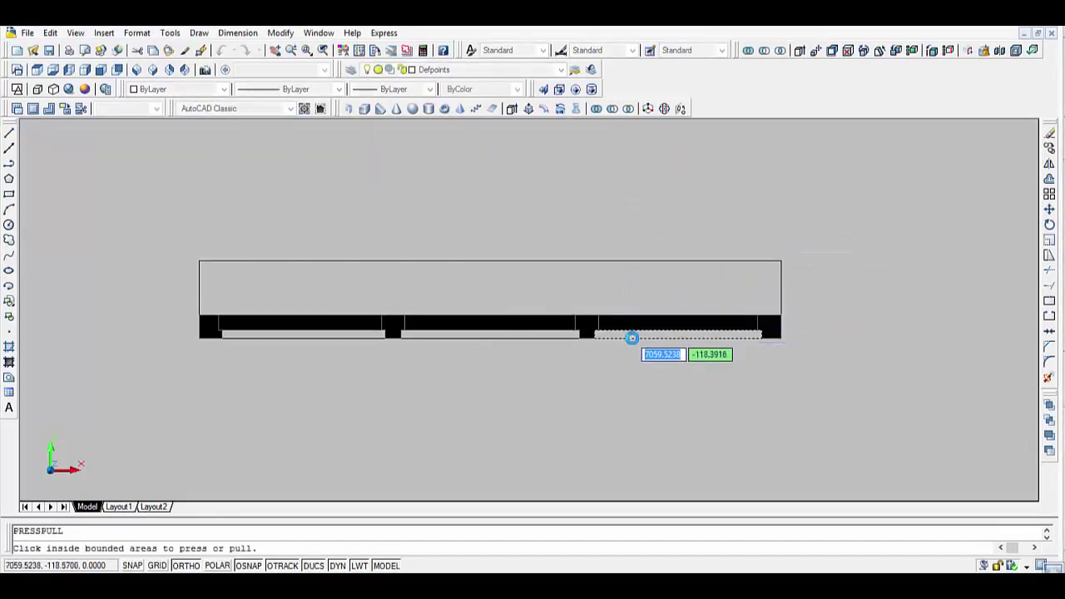
Press-pull the lower strips under the right, middle and left rails, the last by 5.
{"action": "left_click", "coordinate": [632, 337]}
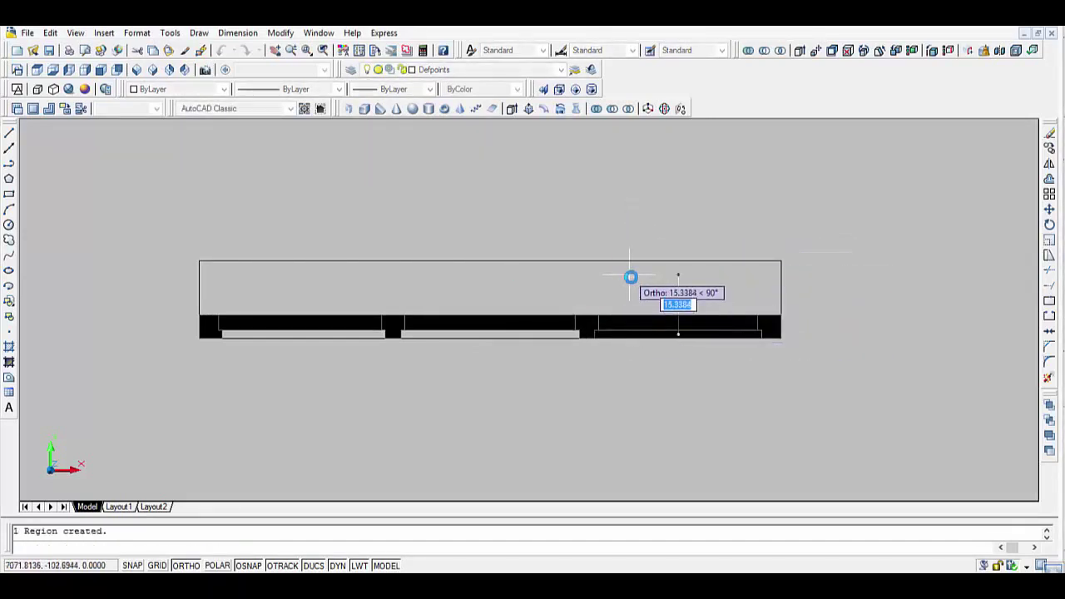
{"action": "left_click", "coordinate": [631, 277]}
{"action": "key", "text": "Return"}
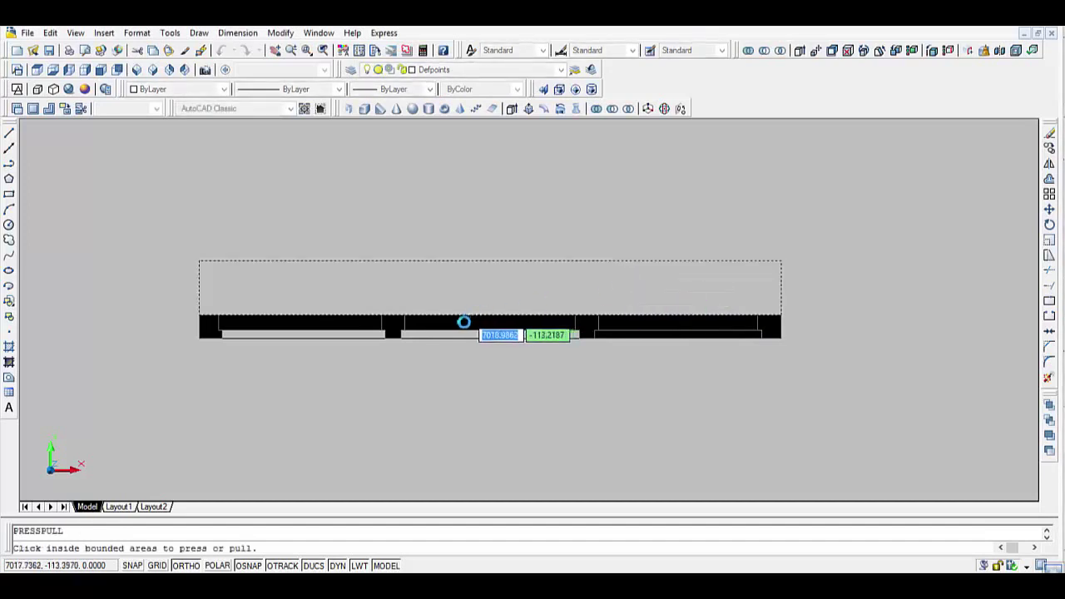
{"action": "left_click", "coordinate": [462, 331]}
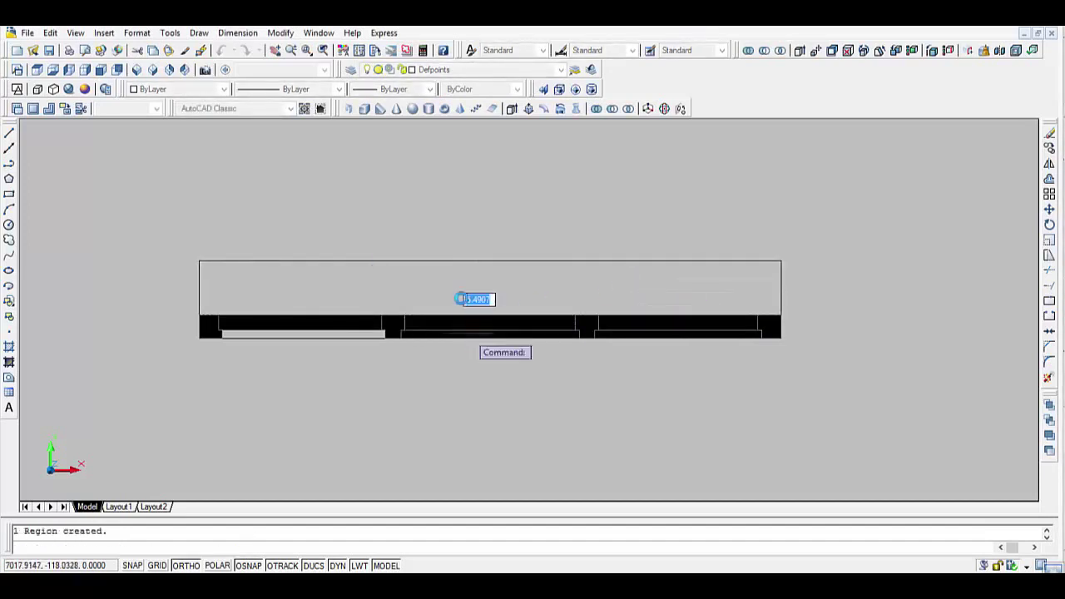
{"action": "type", "text": "5"}
{"action": "left_click", "coordinate": [459, 271]}
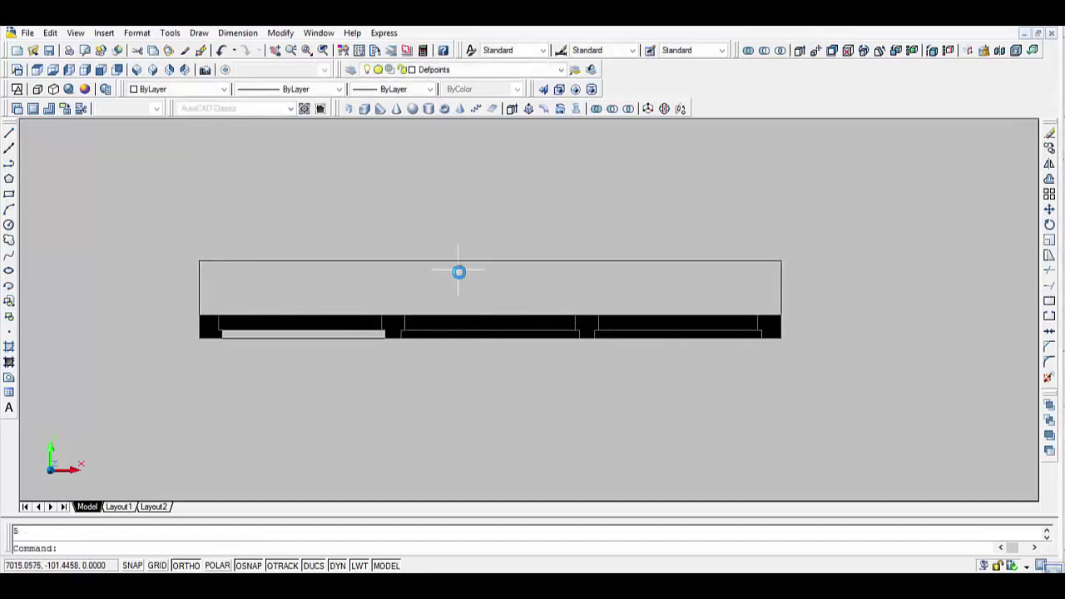
{"action": "key", "text": "Return"}
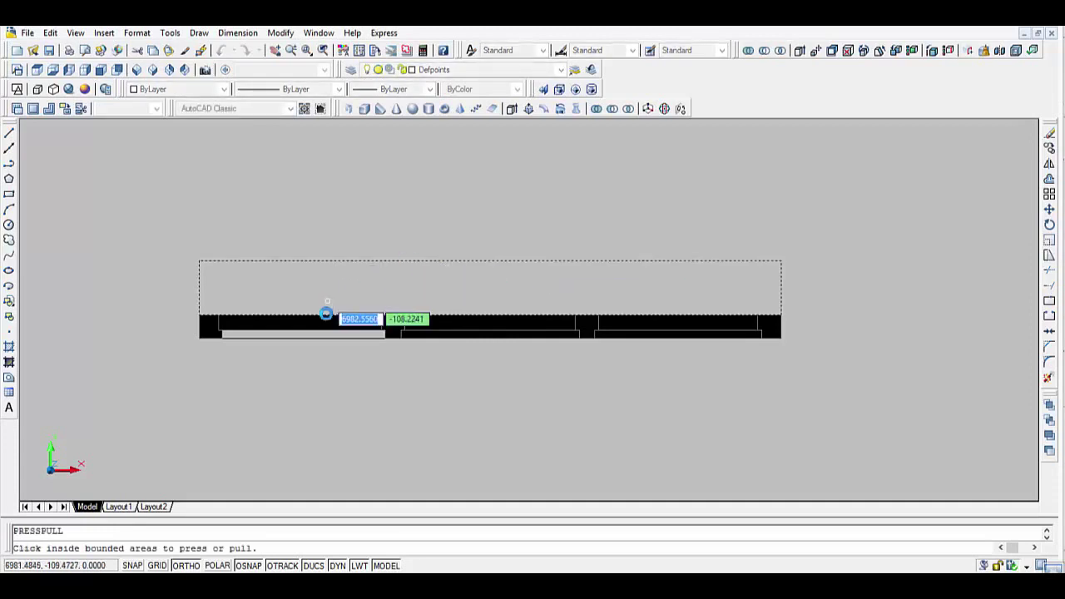
{"action": "left_click", "coordinate": [320, 336]}
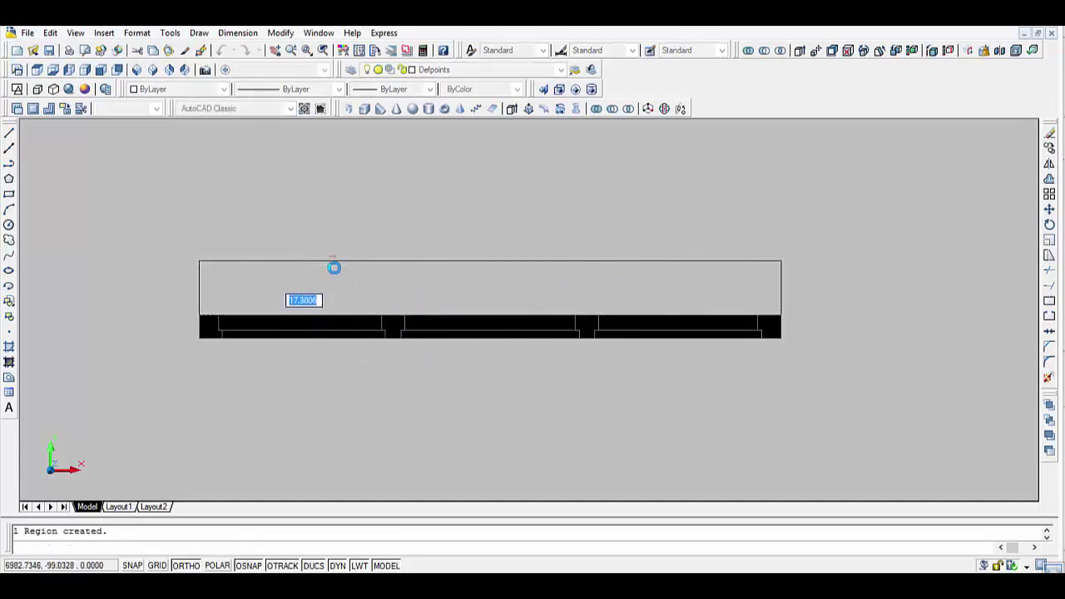
{"action": "type", "text": "5"}
{"action": "key", "text": "Return"}
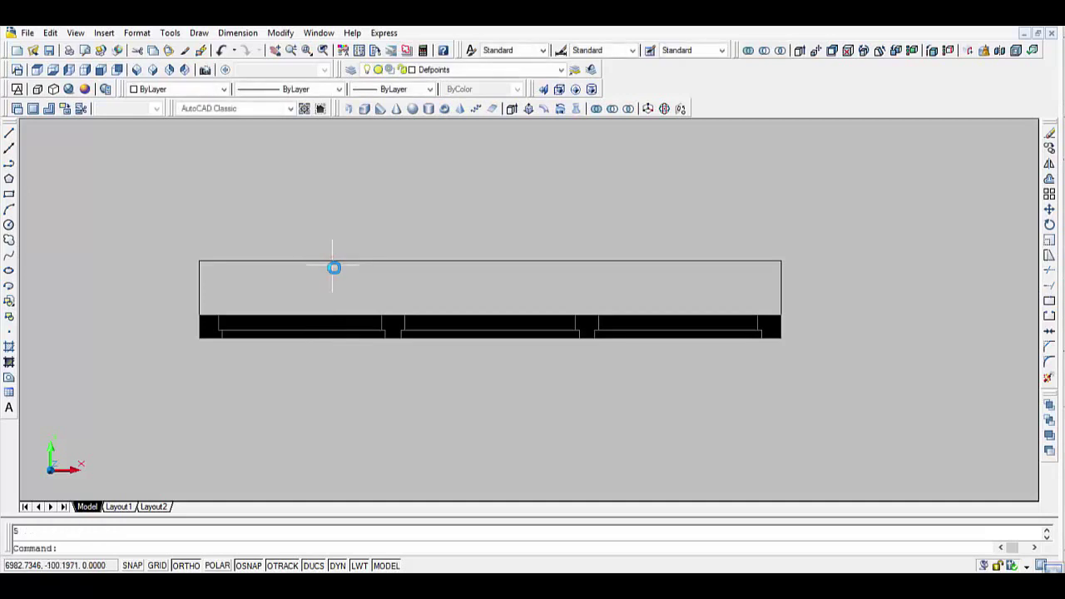
Zoom in on the house and frame posts in front view after a southwest isometric check.
{"action": "left_click", "coordinate": [136, 69]}
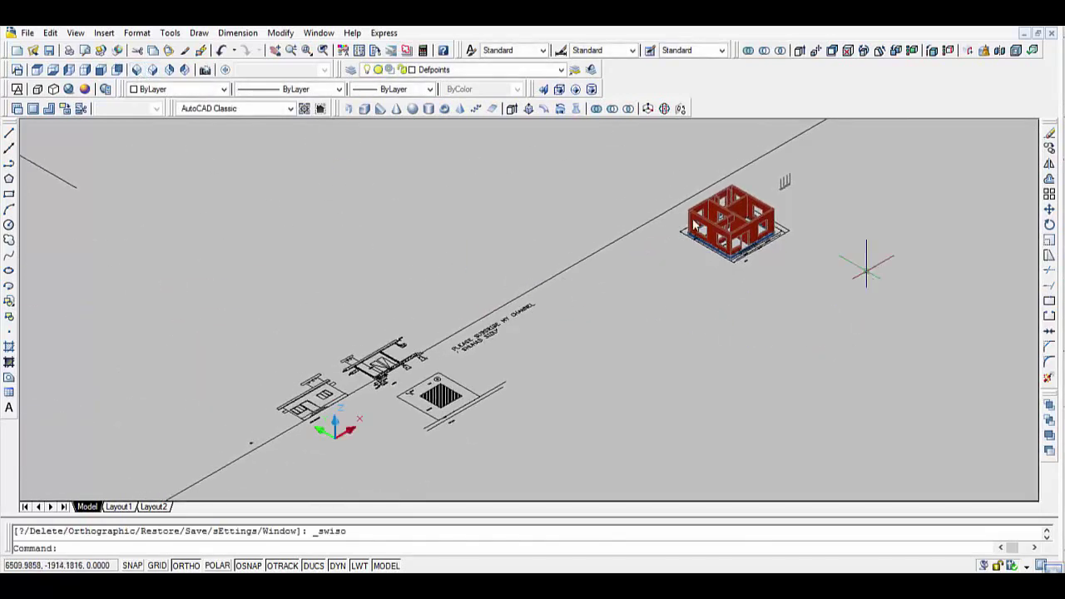
{"action": "middle_click_drag", "start_coordinate": [867, 257], "coordinate": [665, 348]}
{"action": "scroll", "coordinate": [665, 348], "scroll_direction": "up", "scroll_amount": 2}
{"action": "scroll", "coordinate": [528, 276], "scroll_direction": "up", "scroll_amount": 4}
{"action": "scroll", "coordinate": [580, 233], "scroll_direction": "up", "scroll_amount": 2}
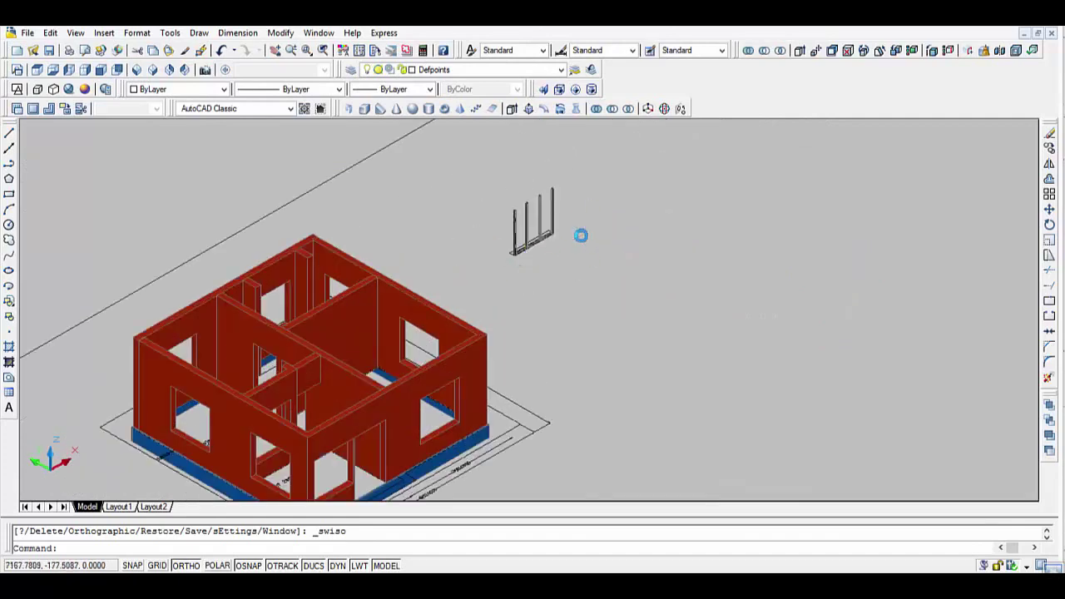
{"action": "scroll", "coordinate": [571, 240], "scroll_direction": "up", "scroll_amount": 3}
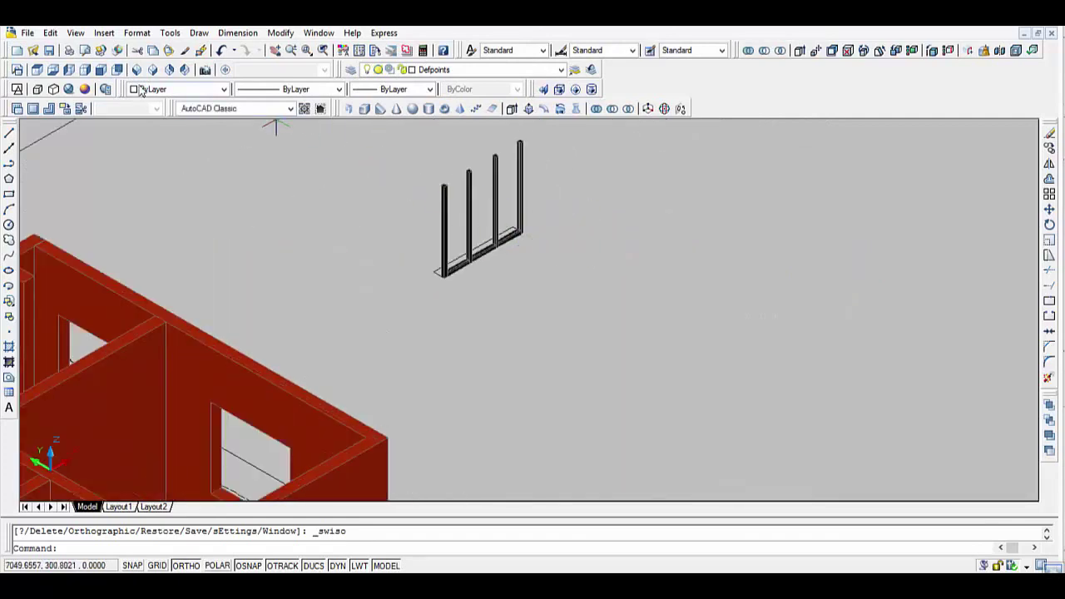
{"action": "left_click", "coordinate": [101, 70]}
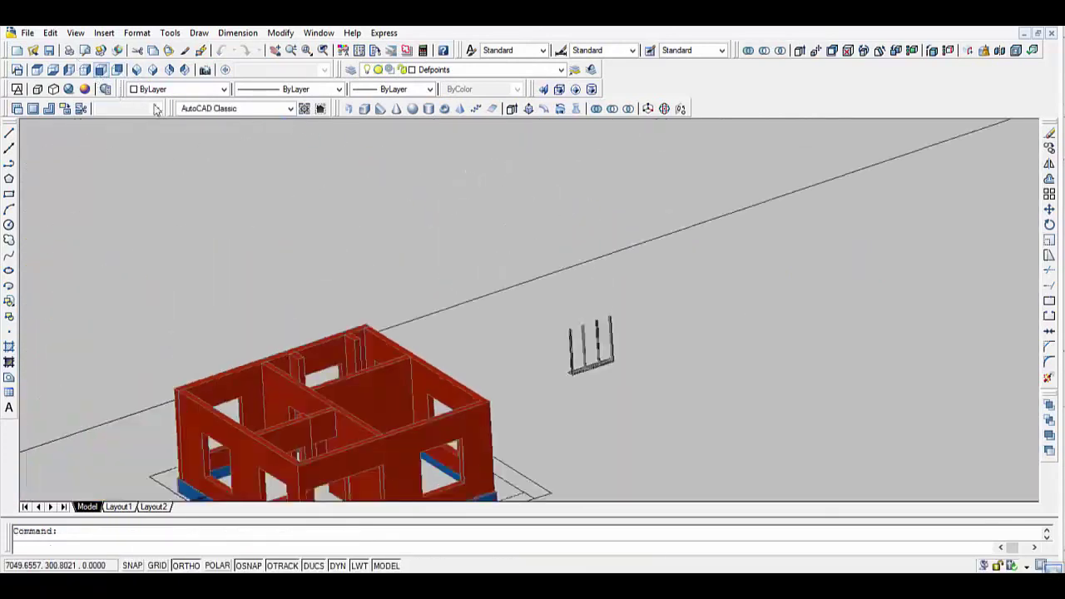
{"action": "middle_click_drag", "start_coordinate": [884, 364], "coordinate": [590, 364]}
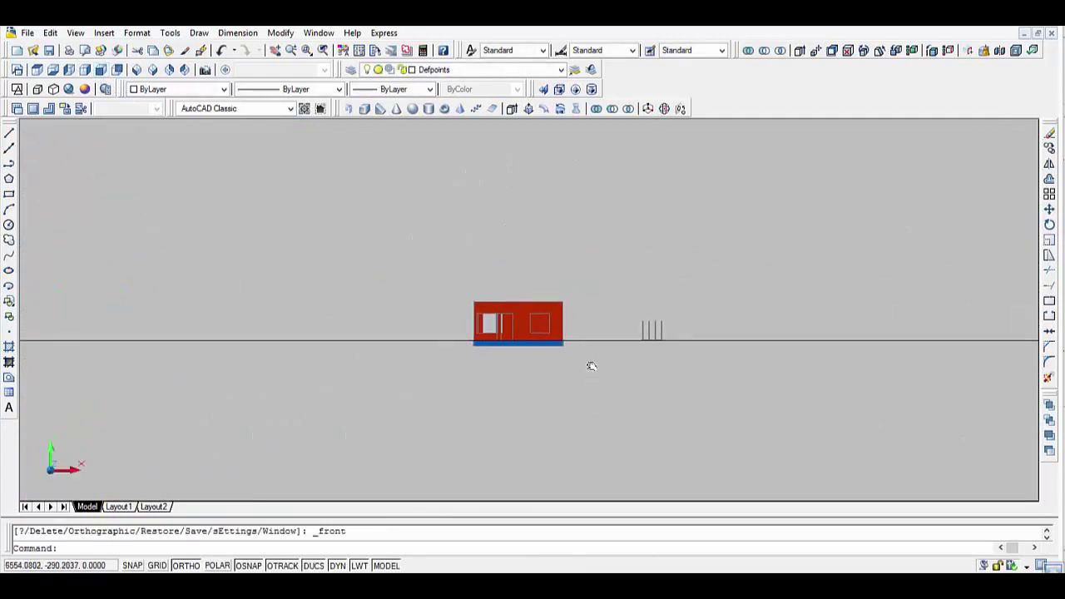
{"action": "scroll", "coordinate": [661, 345], "scroll_direction": "up", "scroll_amount": 3}
{"action": "scroll", "coordinate": [777, 344], "scroll_direction": "up", "scroll_amount": 3}
{"action": "scroll", "coordinate": [736, 343], "scroll_direction": "up", "scroll_amount": 2}
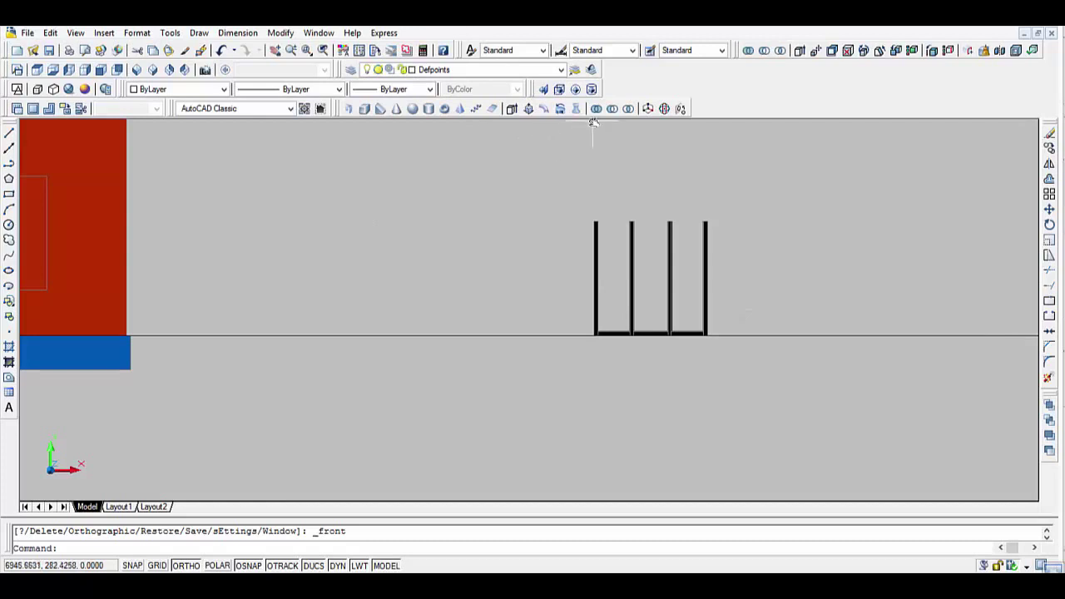
Erase the hatch at the post bases using a window selection.
{"action": "type", "text": "e"}
{"action": "key", "text": "Return"}
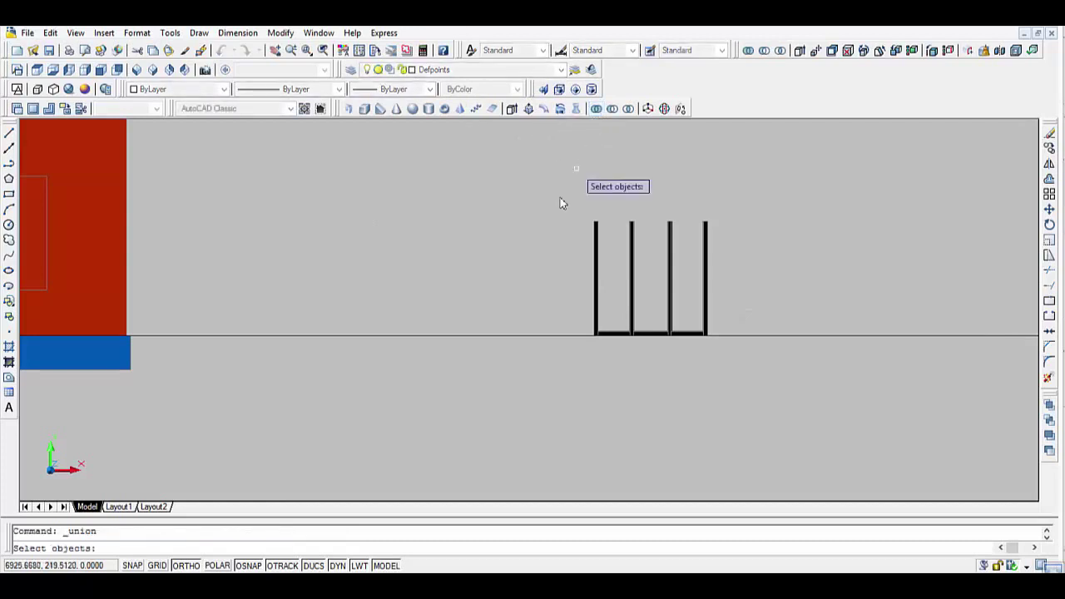
{"action": "left_click", "coordinate": [548, 280]}
{"action": "left_click", "coordinate": [807, 397]}
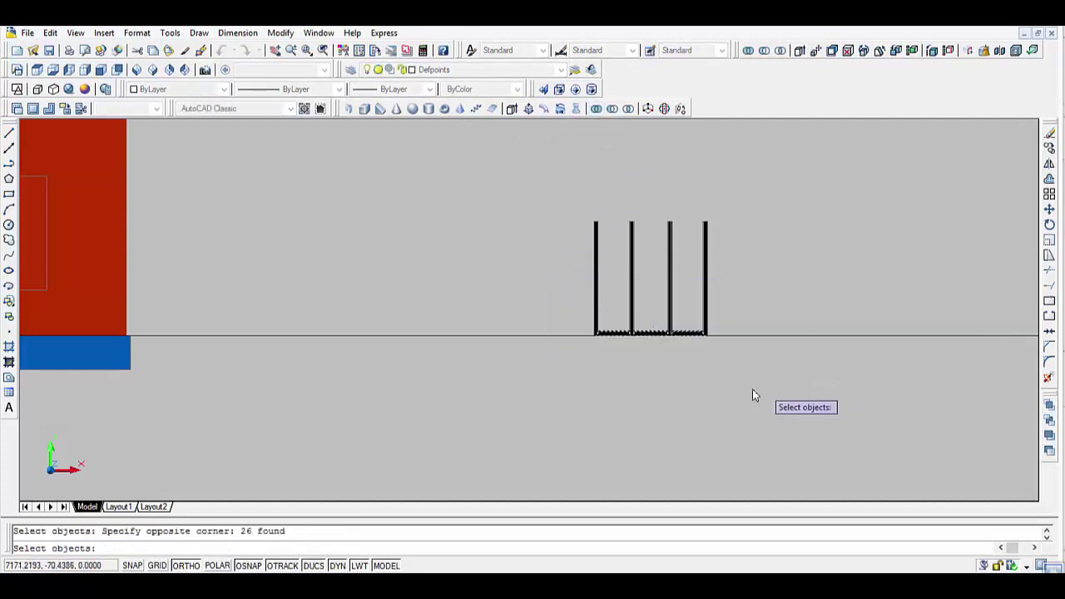
{"action": "key", "text": "Return"}
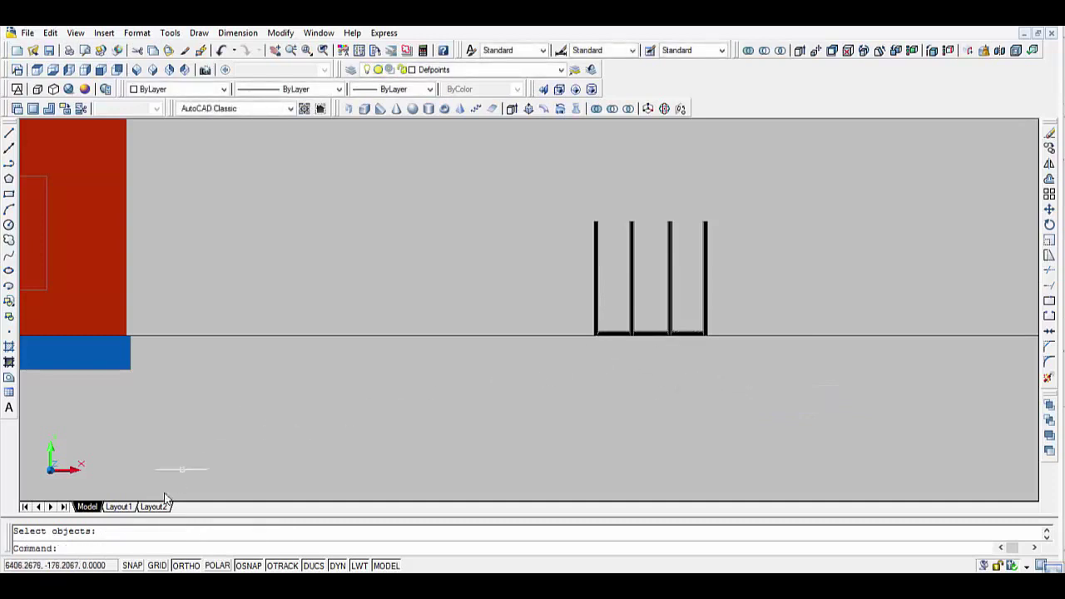
With polar tracking on, mirror the frame's bottom line across a horizontal line between the posts, keeping the original.
{"action": "left_click", "coordinate": [217, 566]}
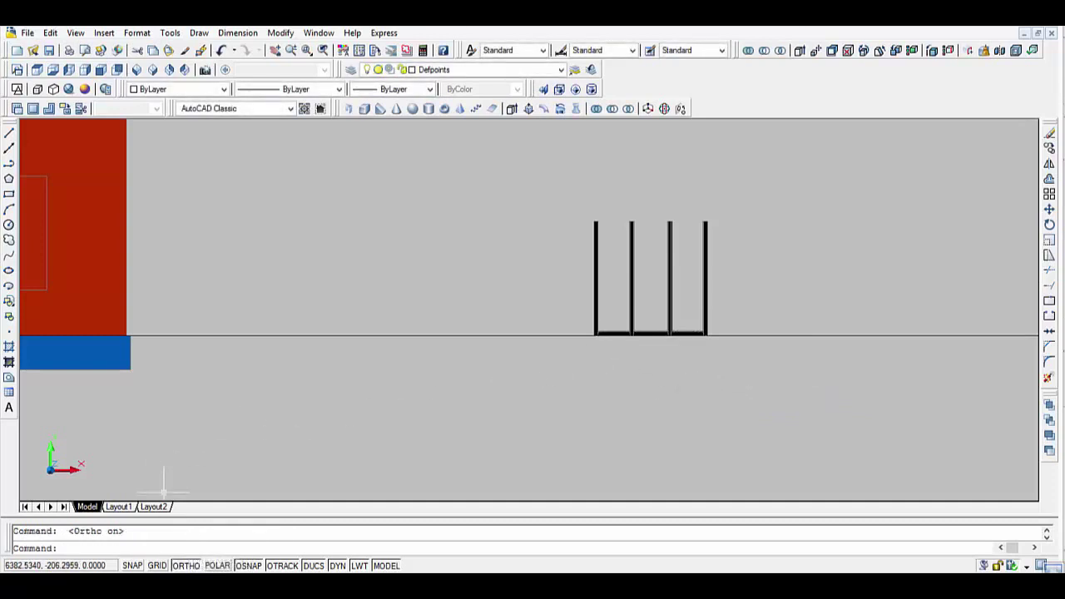
{"action": "type", "text": "mi"}
{"action": "key", "text": "Return"}
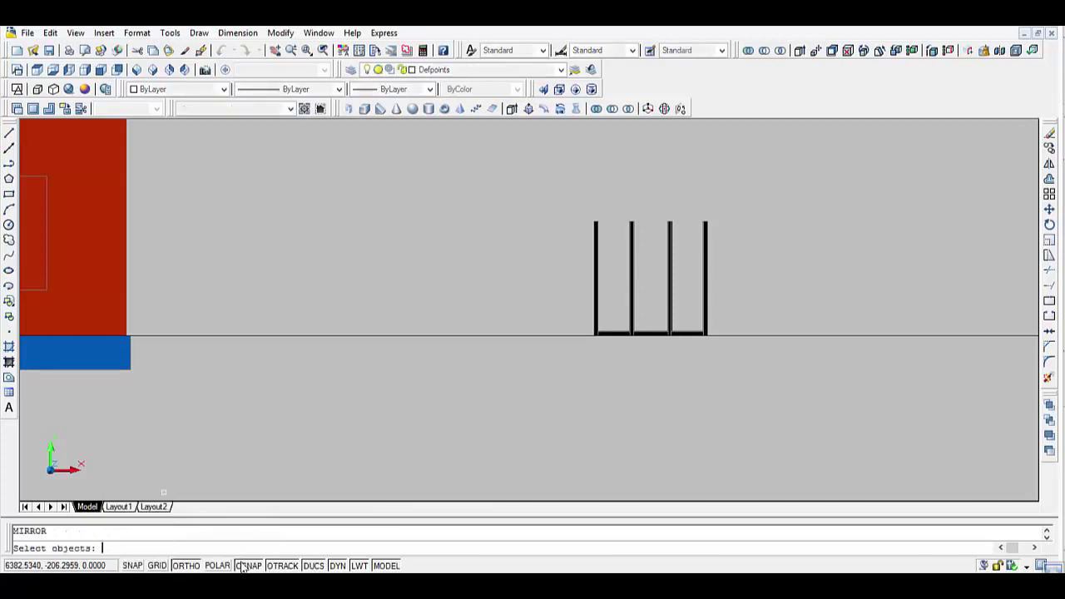
{"action": "left_click", "coordinate": [646, 336]}
{"action": "key", "text": "Return"}
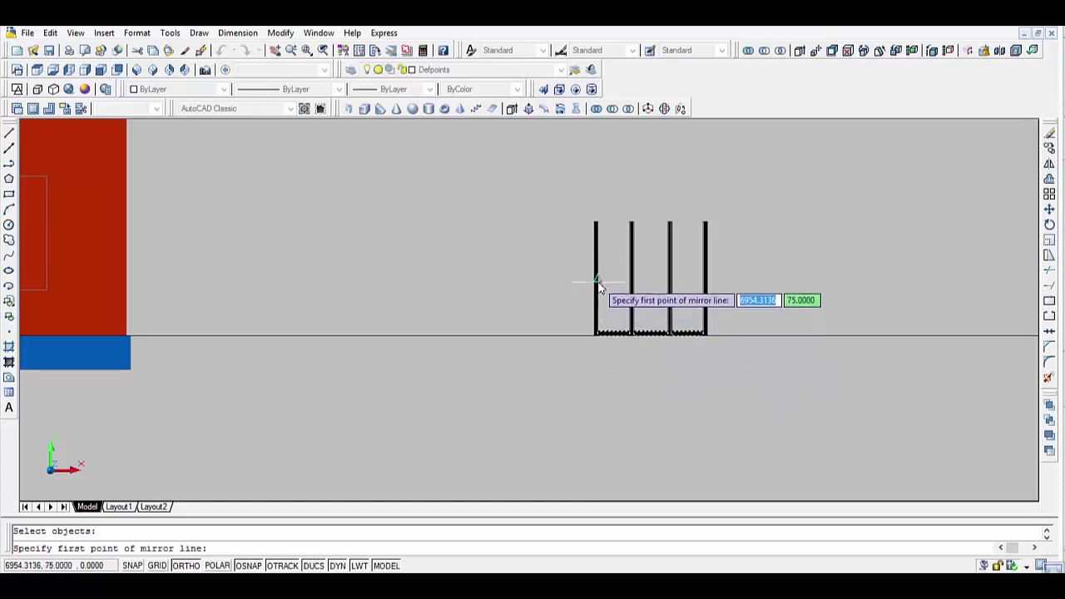
{"action": "left_click", "coordinate": [595, 295]}
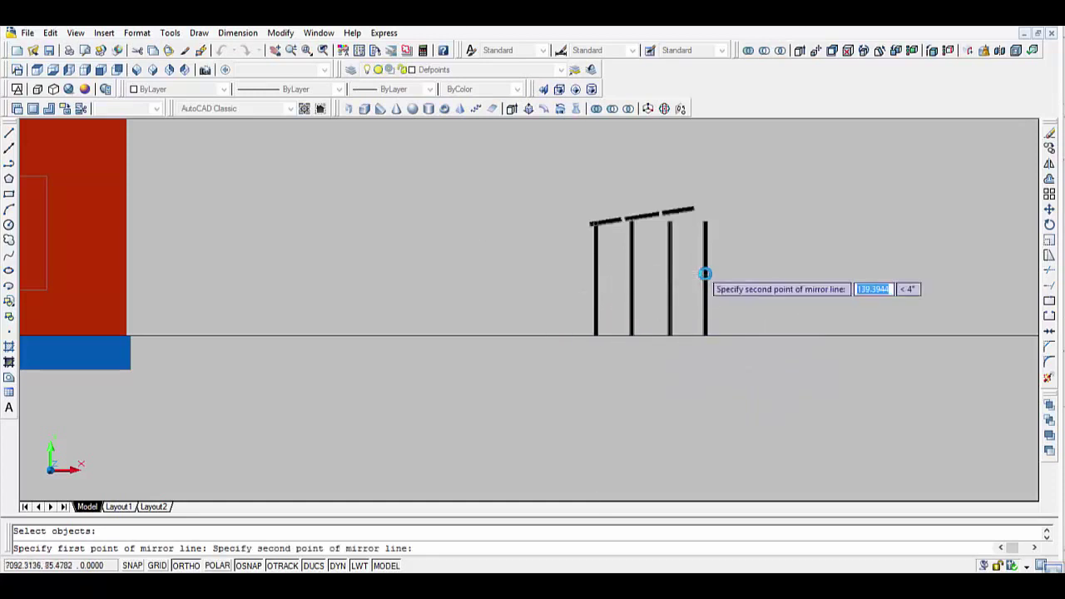
{"action": "left_click", "coordinate": [715, 280]}
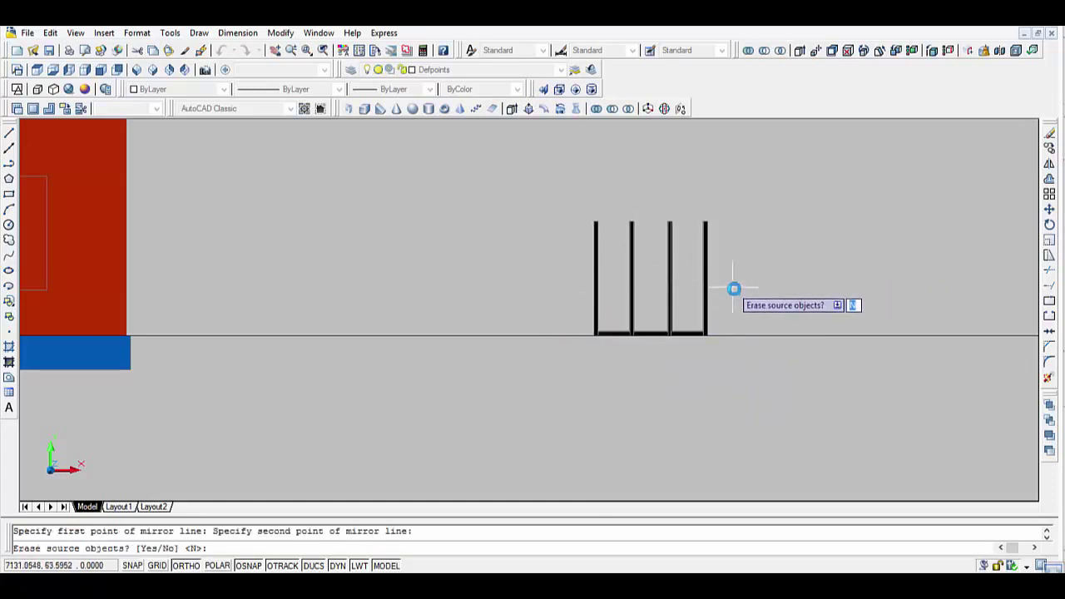
{"action": "key", "text": "Return"}
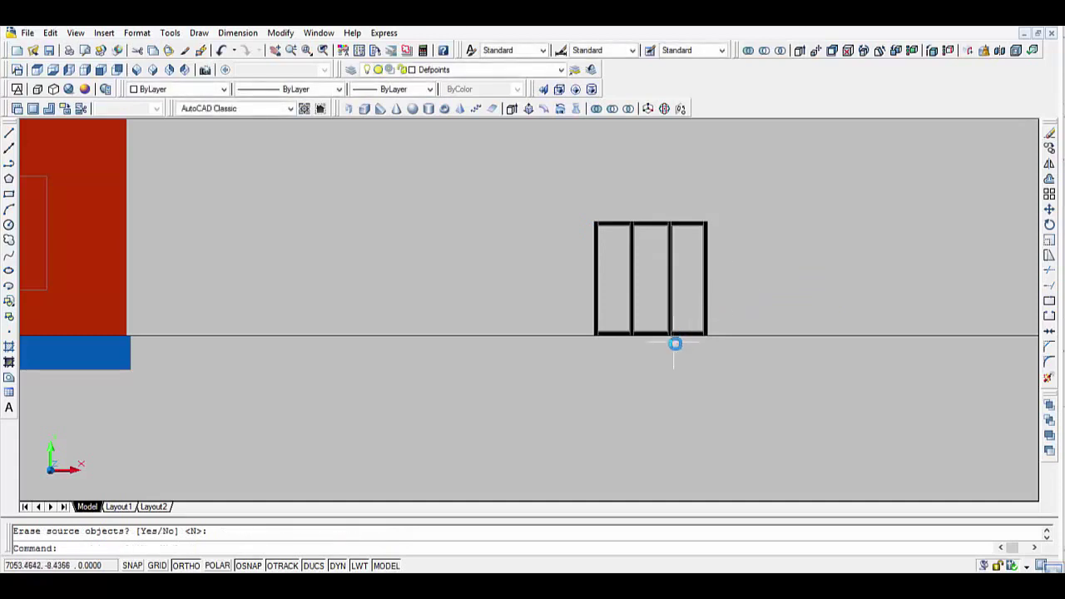
{"action": "scroll", "coordinate": [648, 316], "scroll_direction": "up", "scroll_amount": 2}
{"action": "scroll", "coordinate": [648, 294], "scroll_direction": "down", "scroll_amount": 2}
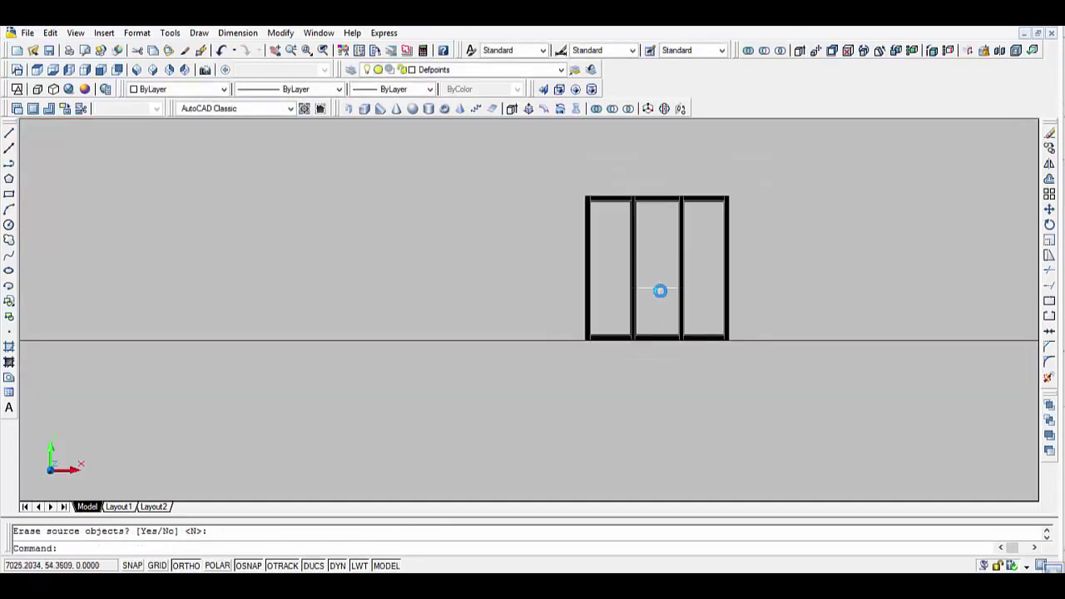
{"action": "scroll", "coordinate": [649, 294], "scroll_direction": "down", "scroll_amount": 2}
Inspect the house in southwest isometric view, then switch to Top view.
{"action": "scroll", "coordinate": [653, 293], "scroll_direction": "down", "scroll_amount": 2}
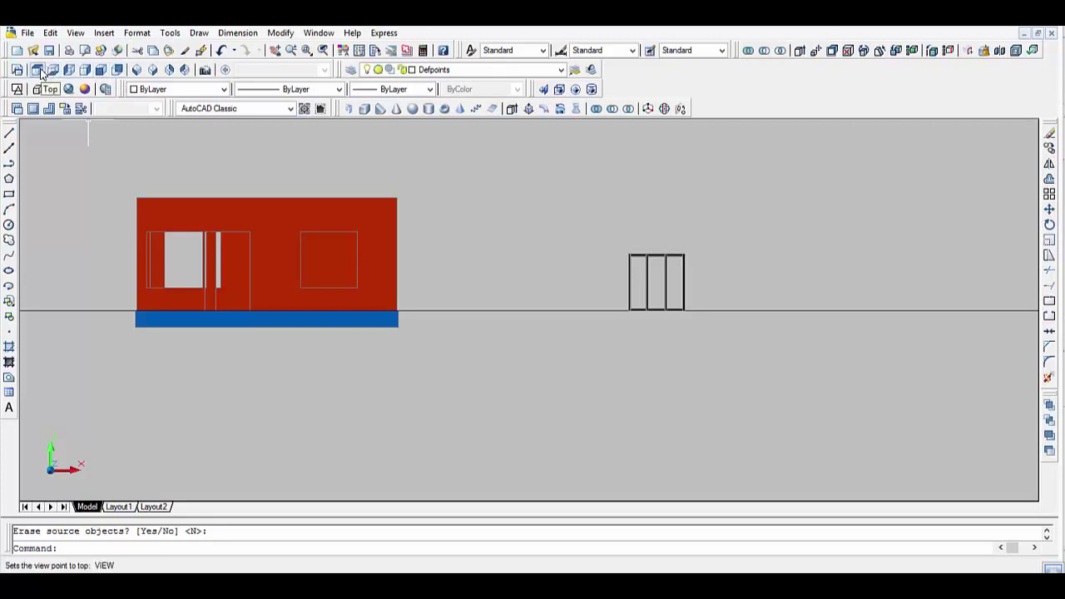
{"action": "left_click", "coordinate": [141, 74]}
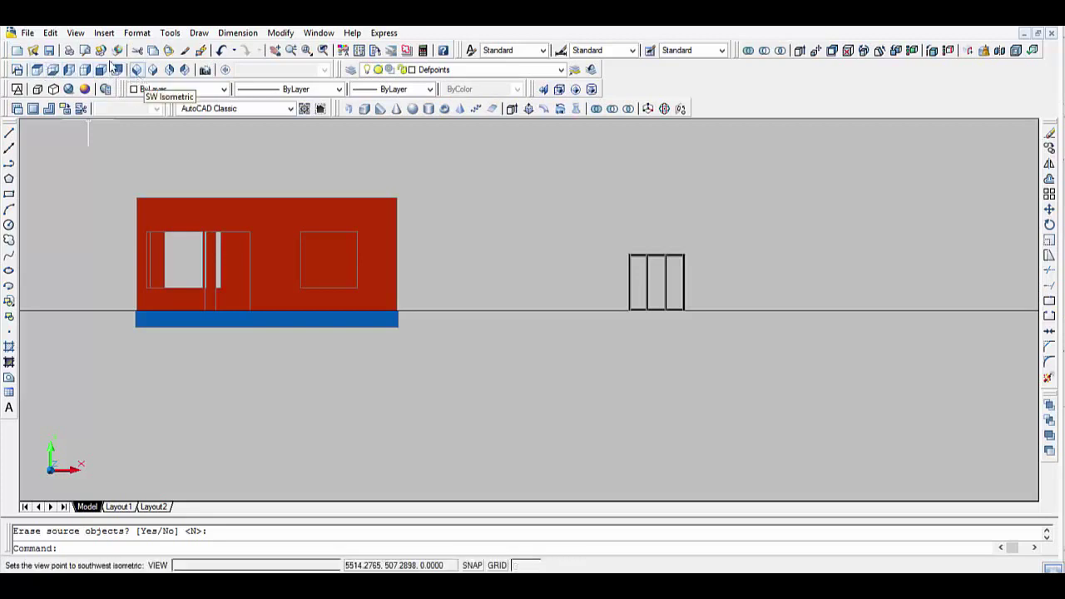
{"action": "scroll", "coordinate": [827, 210], "scroll_direction": "up", "scroll_amount": 3}
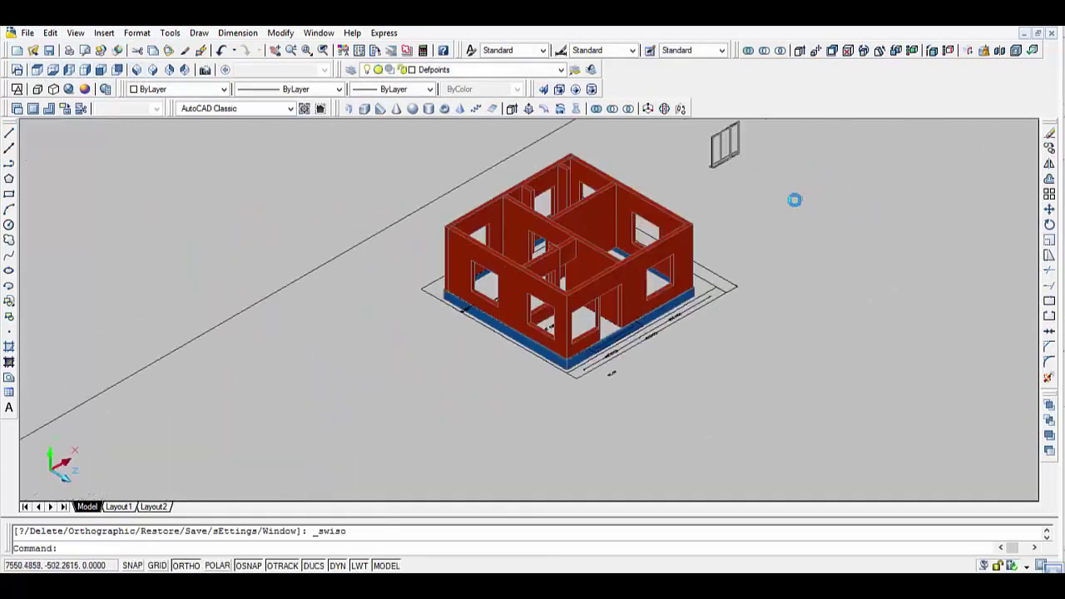
{"action": "scroll", "coordinate": [793, 199], "scroll_direction": "up", "scroll_amount": 1}
{"action": "middle_click_drag", "start_coordinate": [721, 195], "coordinate": [682, 285]}
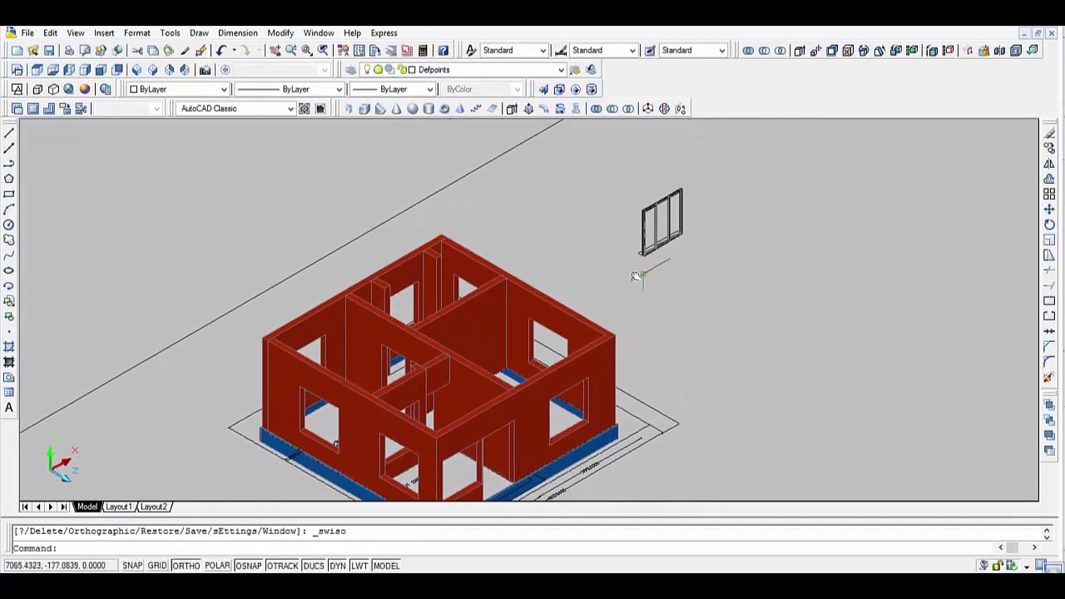
{"action": "left_click", "coordinate": [37, 72]}
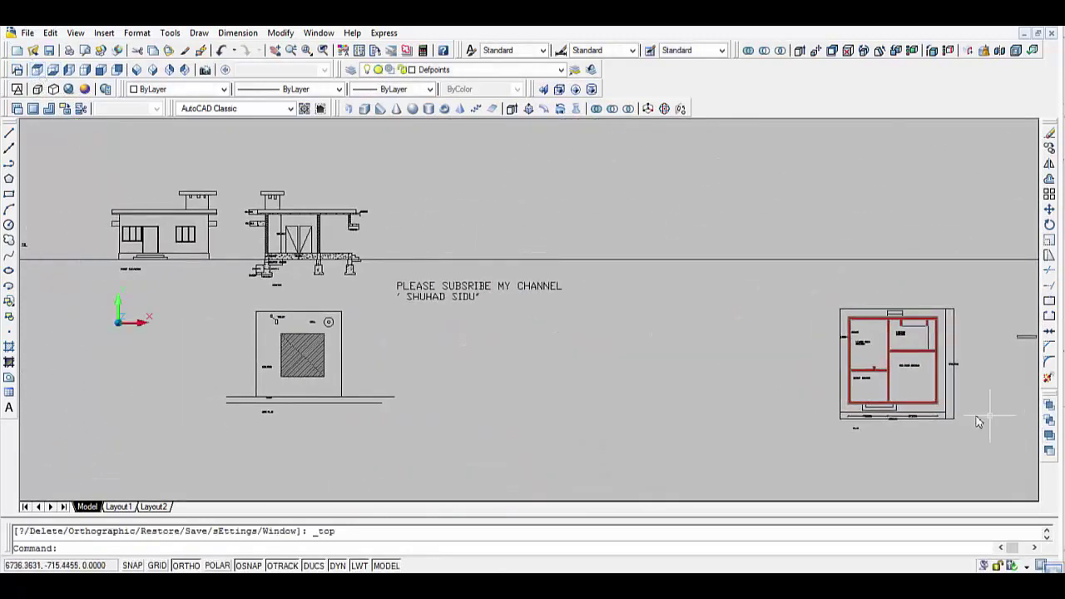
Switch the visual style to 2D Wireframe and centre the zoomed-in floor plan.
{"action": "middle_click_drag", "start_coordinate": [696, 289], "coordinate": [423, 256]}
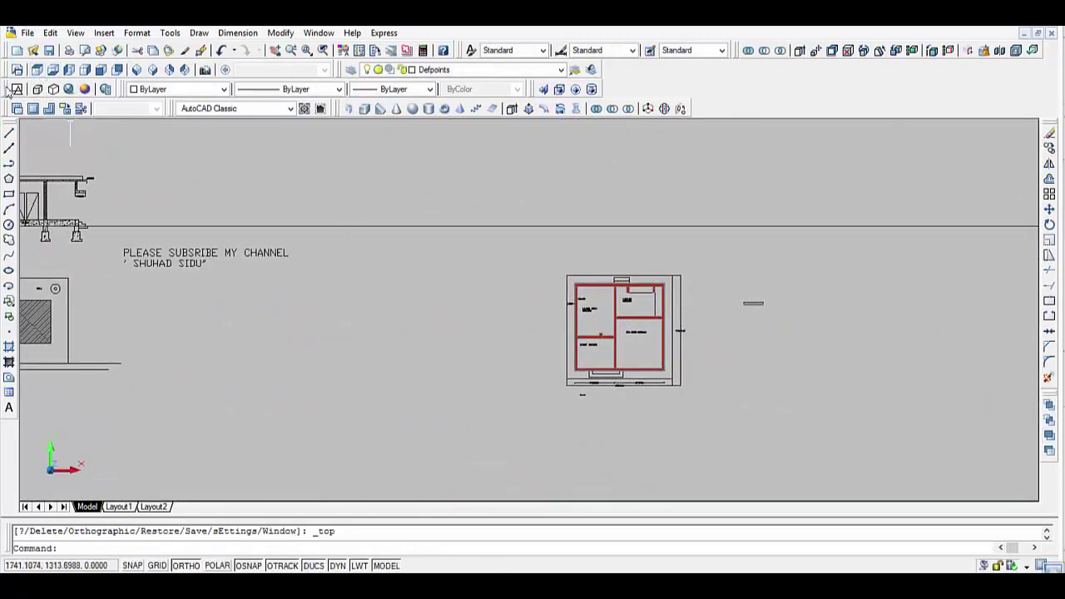
{"action": "left_click", "coordinate": [17, 89]}
{"action": "scroll", "coordinate": [749, 327], "scroll_direction": "up", "scroll_amount": 3}
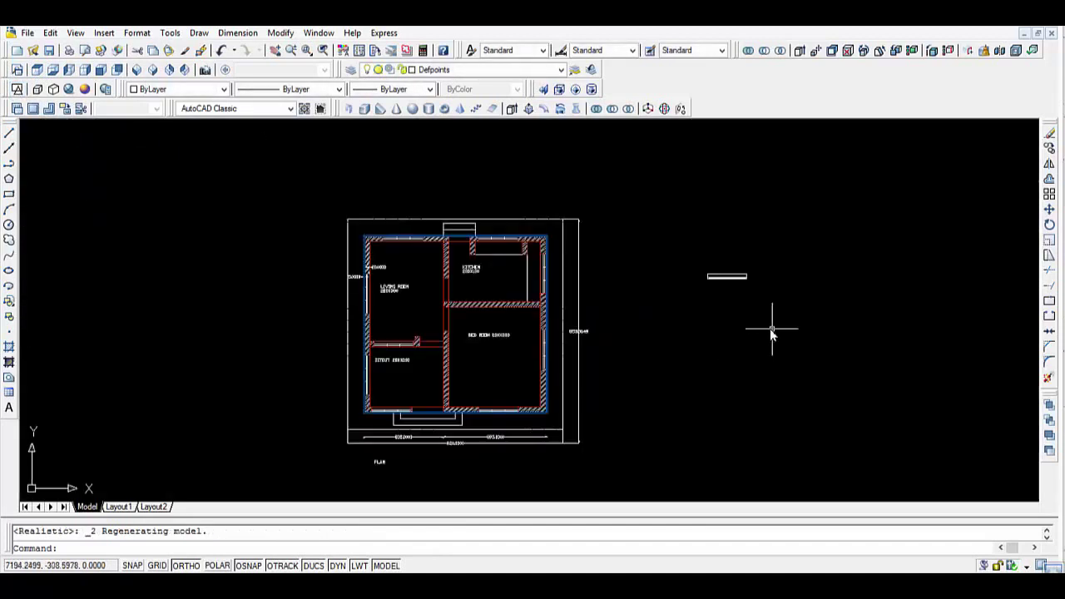
{"action": "scroll", "coordinate": [769, 328], "scroll_direction": "up", "scroll_amount": 2}
{"action": "middle_click_drag", "start_coordinate": [717, 310], "coordinate": [581, 272]}
{"action": "type", "text": "co"}
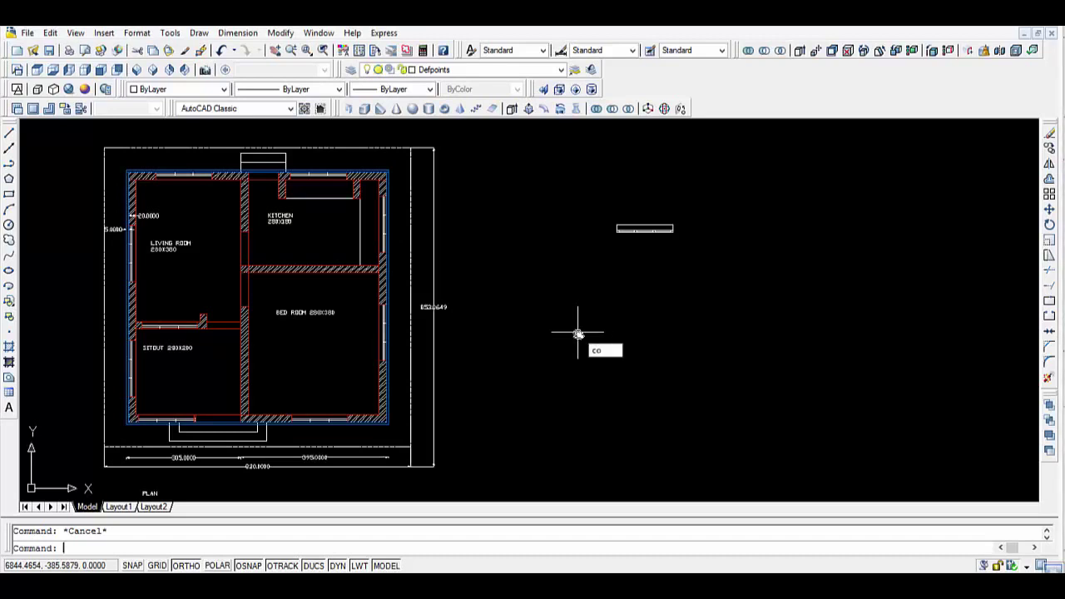
Start copying the window frame: window-select it, set its end as base point, turn Ortho off.
{"action": "key", "text": "Return"}
{"action": "left_click", "coordinate": [592, 209]}
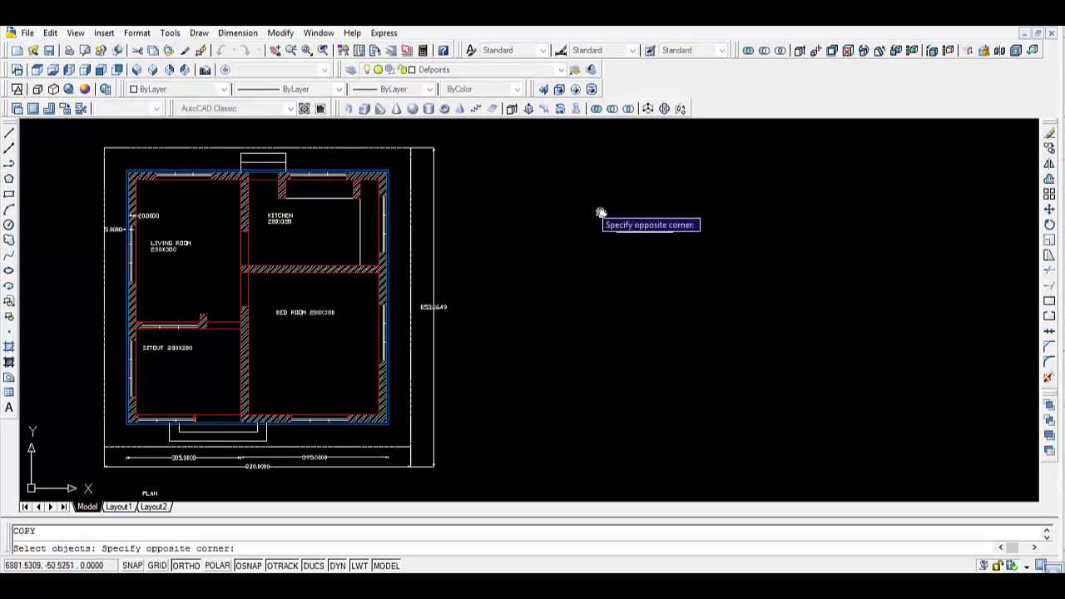
{"action": "left_click", "coordinate": [748, 275]}
{"action": "scroll", "coordinate": [695, 222], "scroll_direction": "up", "scroll_amount": 2}
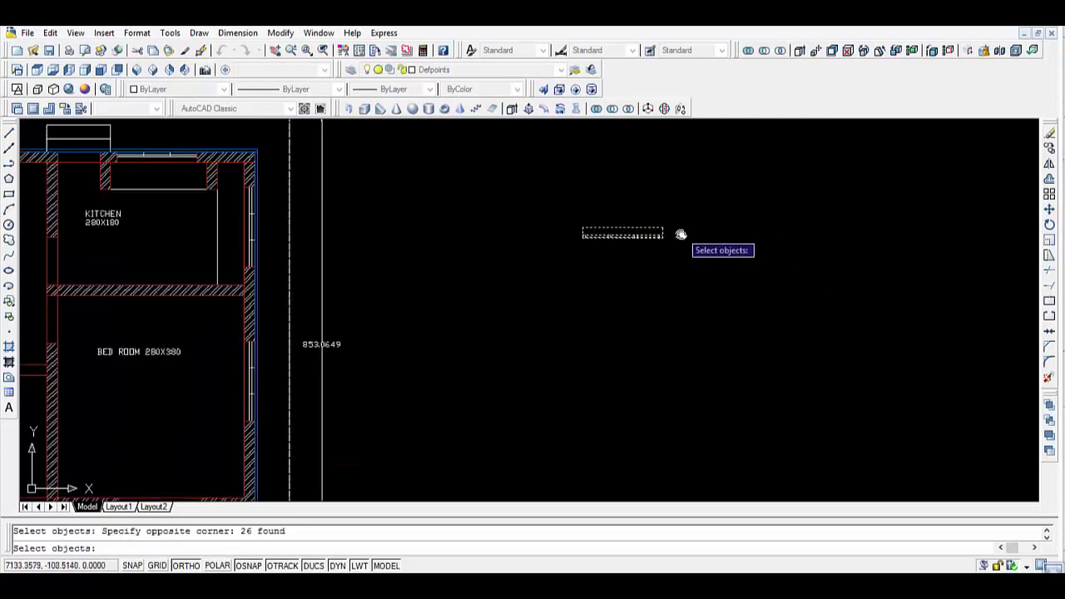
{"action": "key", "text": "Return"}
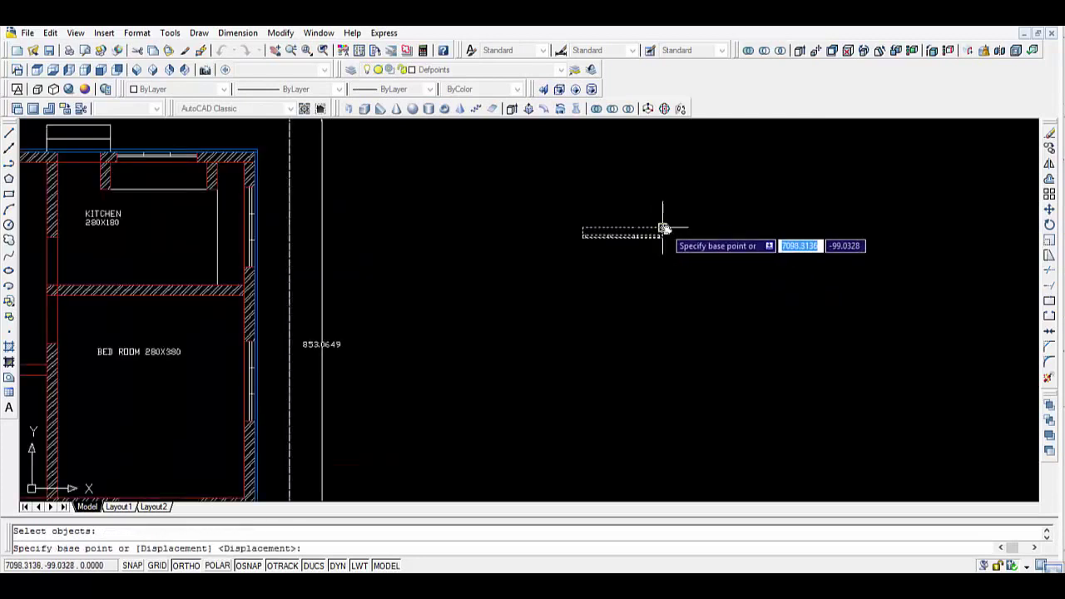
{"action": "left_click", "coordinate": [663, 227]}
{"action": "scroll", "coordinate": [466, 324], "scroll_direction": "down", "scroll_amount": 2}
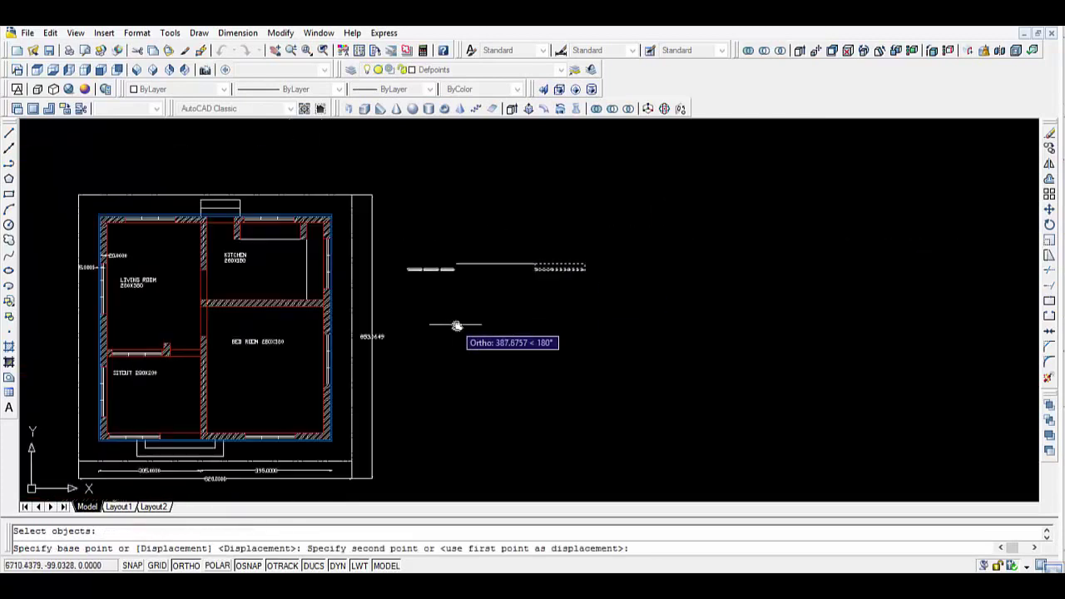
{"action": "left_click", "coordinate": [191, 566]}
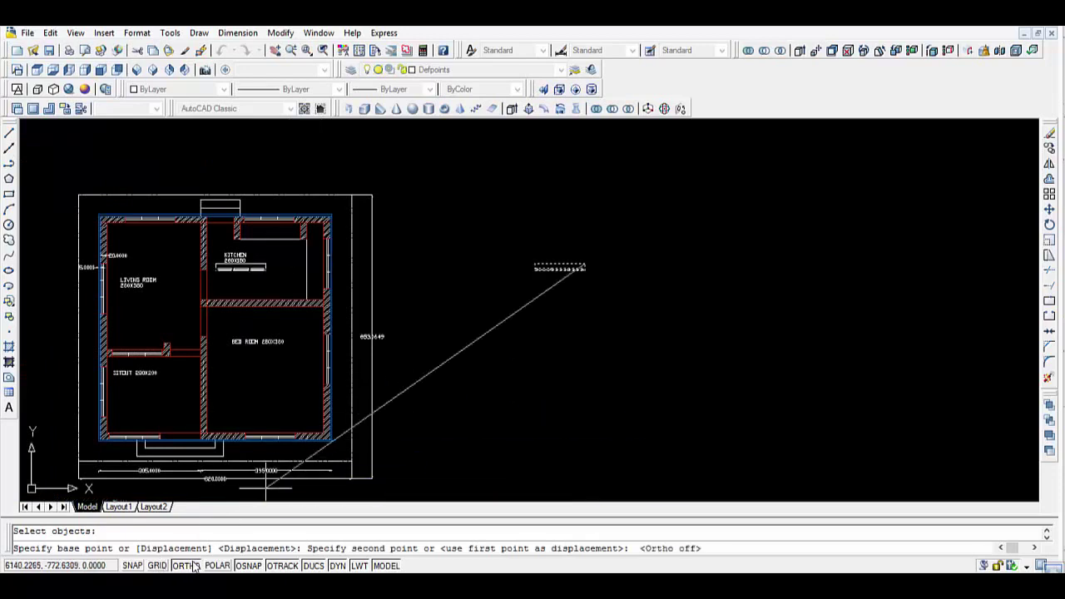
{"action": "scroll", "coordinate": [272, 444], "scroll_direction": "up", "scroll_amount": 1}
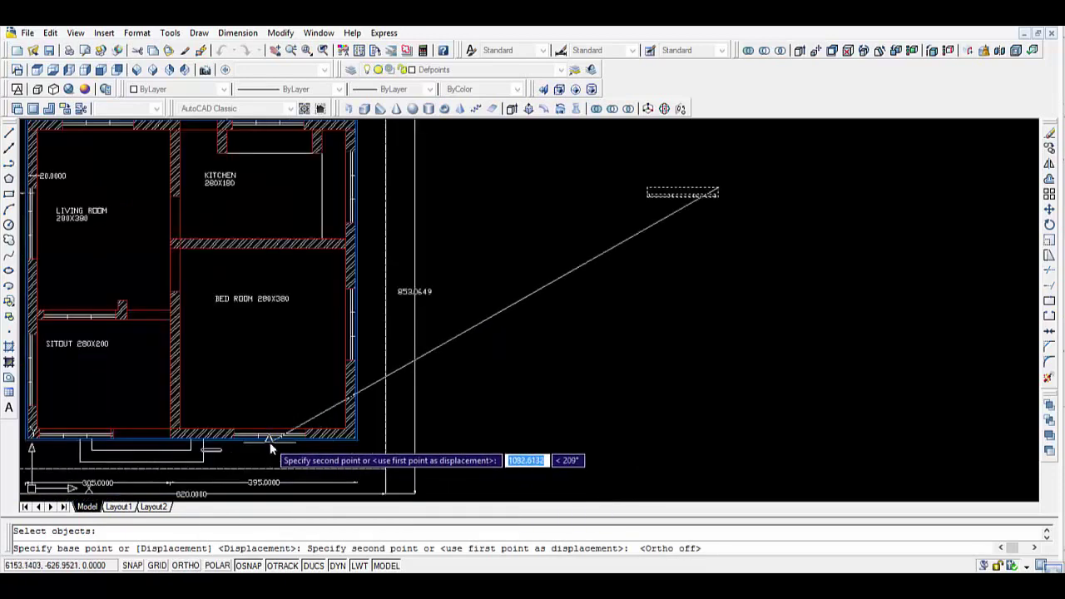
{"action": "scroll", "coordinate": [273, 445], "scroll_direction": "up", "scroll_amount": 4}
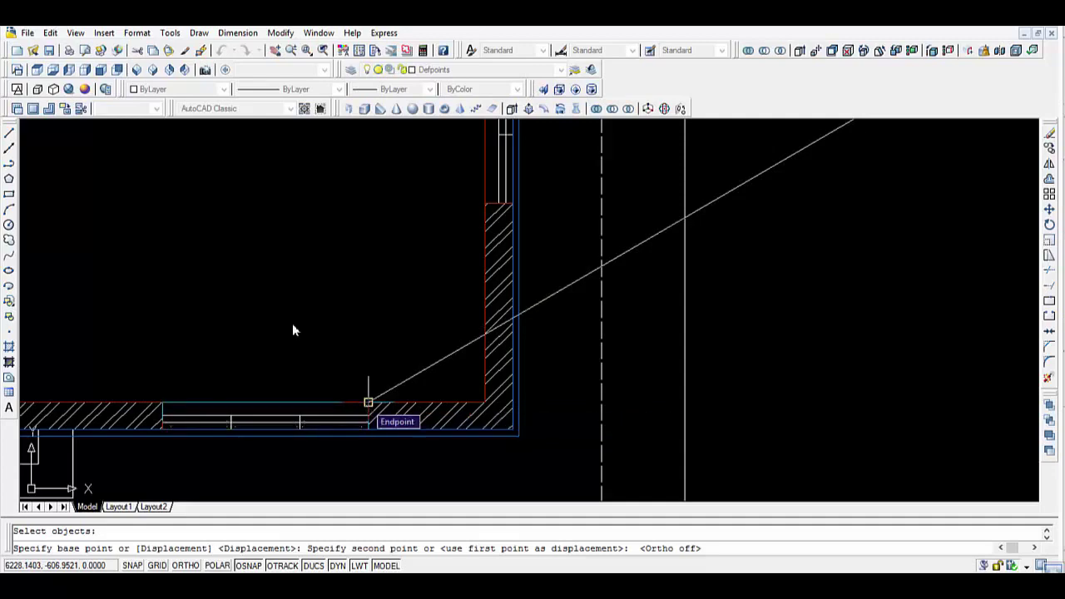
Place window frame copies in the bottom wall opening and the lower wall opening.
{"action": "left_click", "coordinate": [368, 402]}
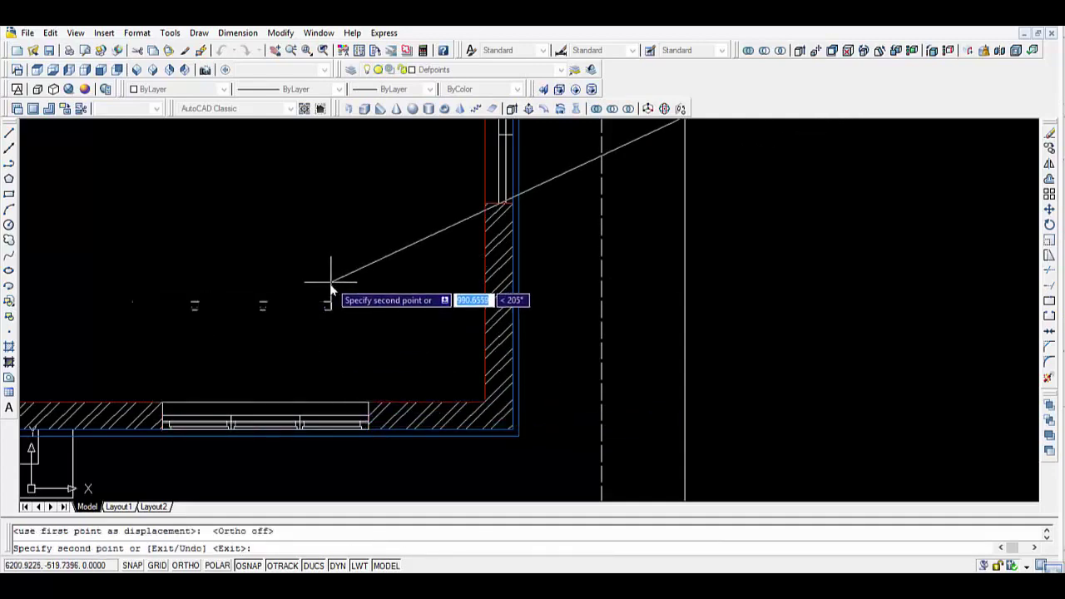
{"action": "scroll", "coordinate": [328, 293], "scroll_direction": "down", "scroll_amount": 2}
{"action": "scroll", "coordinate": [328, 293], "scroll_direction": "down", "scroll_amount": 1}
{"action": "scroll", "coordinate": [349, 333], "scroll_direction": "down", "scroll_amount": 2}
{"action": "scroll", "coordinate": [373, 380], "scroll_direction": "up", "scroll_amount": 1}
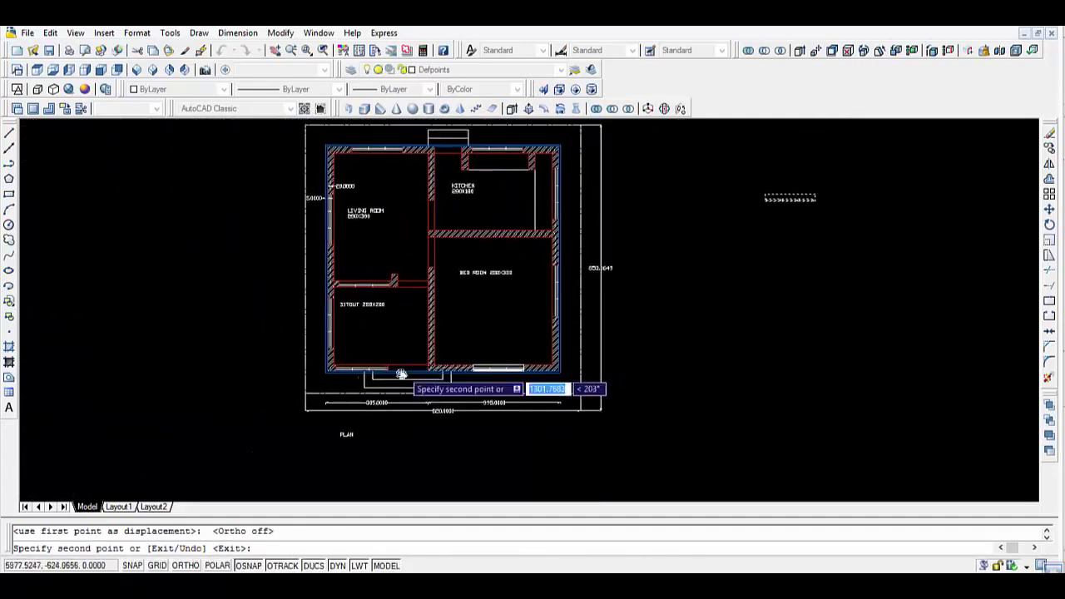
{"action": "scroll", "coordinate": [372, 380], "scroll_direction": "up", "scroll_amount": 4}
{"action": "scroll", "coordinate": [348, 374], "scroll_direction": "up", "scroll_amount": 3}
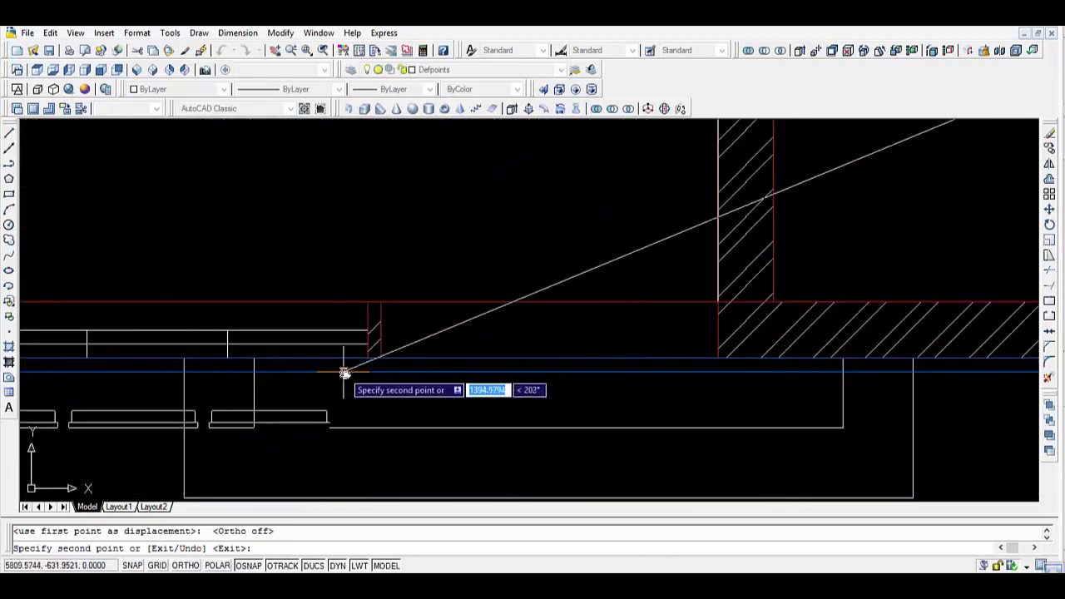
{"action": "left_click", "coordinate": [368, 304]}
{"action": "scroll", "coordinate": [466, 247], "scroll_direction": "down", "scroll_amount": 2}
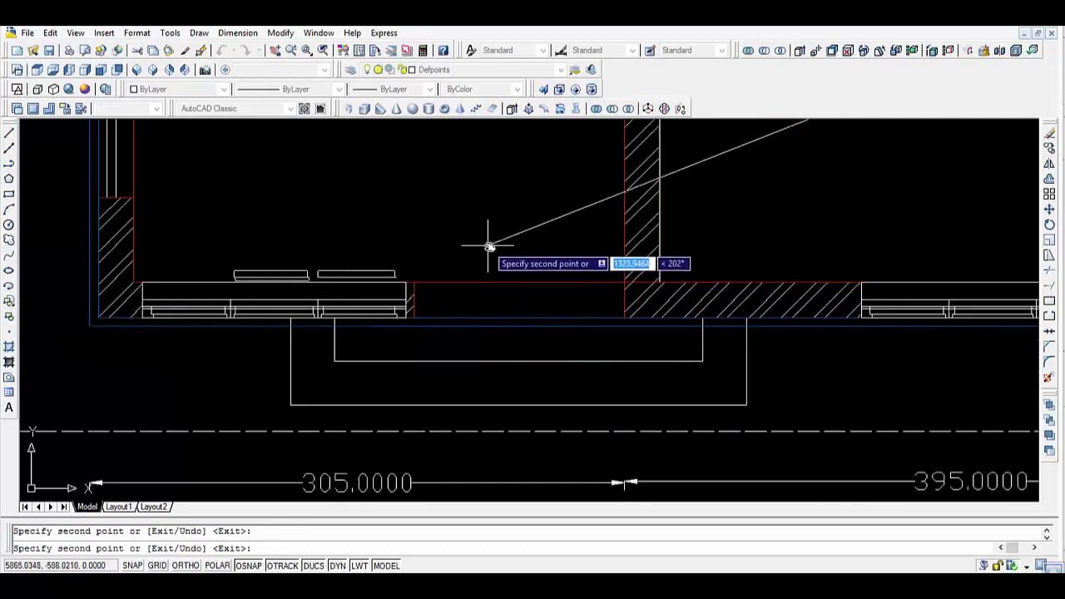
{"action": "scroll", "coordinate": [491, 242], "scroll_direction": "down", "scroll_amount": 1}
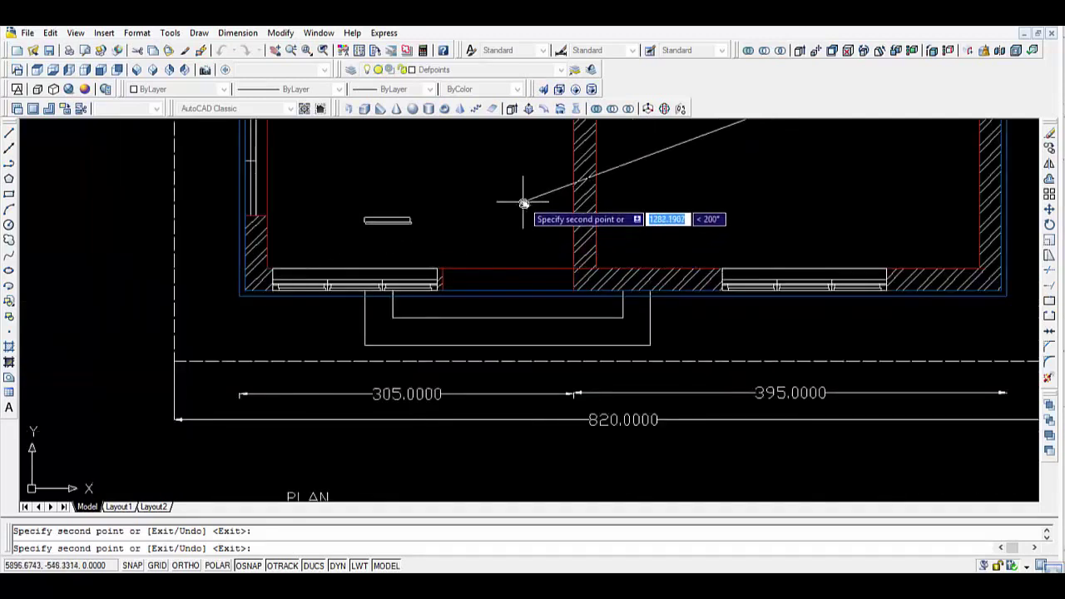
{"action": "scroll", "coordinate": [523, 202], "scroll_direction": "up", "scroll_amount": 2}
{"action": "scroll", "coordinate": [519, 203], "scroll_direction": "down", "scroll_amount": 2}
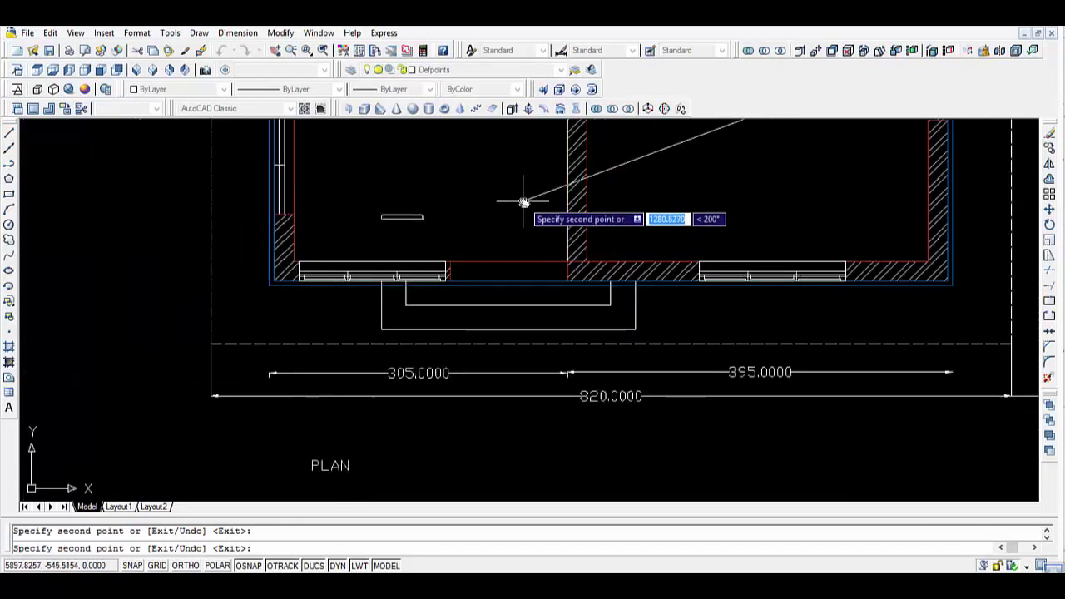
{"action": "scroll", "coordinate": [522, 212], "scroll_direction": "down", "scroll_amount": 2}
{"action": "scroll", "coordinate": [509, 270], "scroll_direction": "down", "scroll_amount": 1}
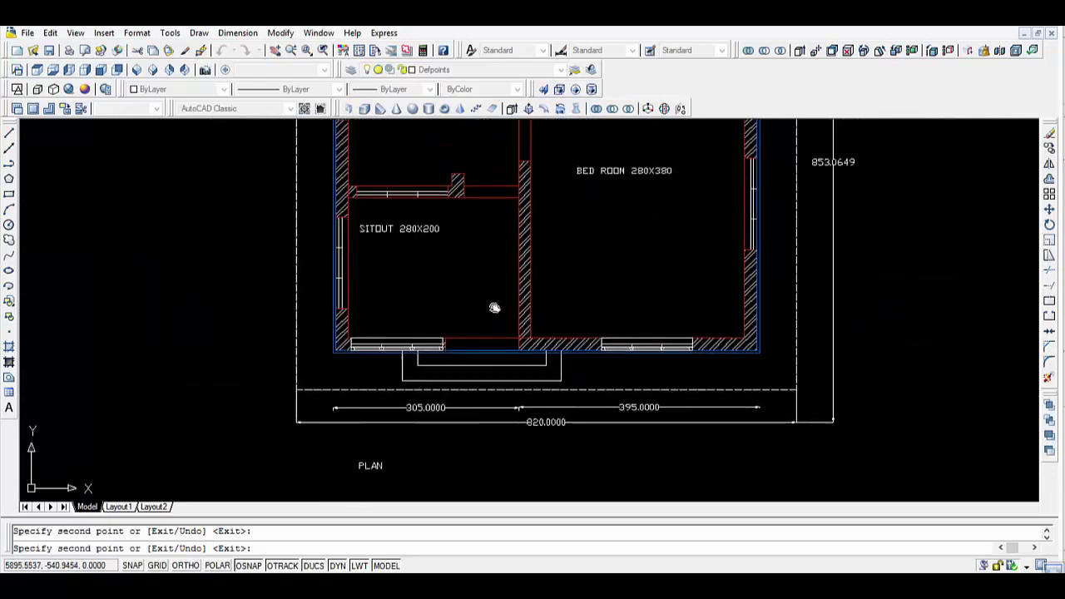
{"action": "scroll", "coordinate": [549, 187], "scroll_direction": "down", "scroll_amount": 2}
{"action": "scroll", "coordinate": [578, 193], "scroll_direction": "down", "scroll_amount": 1}
{"action": "middle_click_drag", "start_coordinate": [586, 194], "coordinate": [575, 304]}
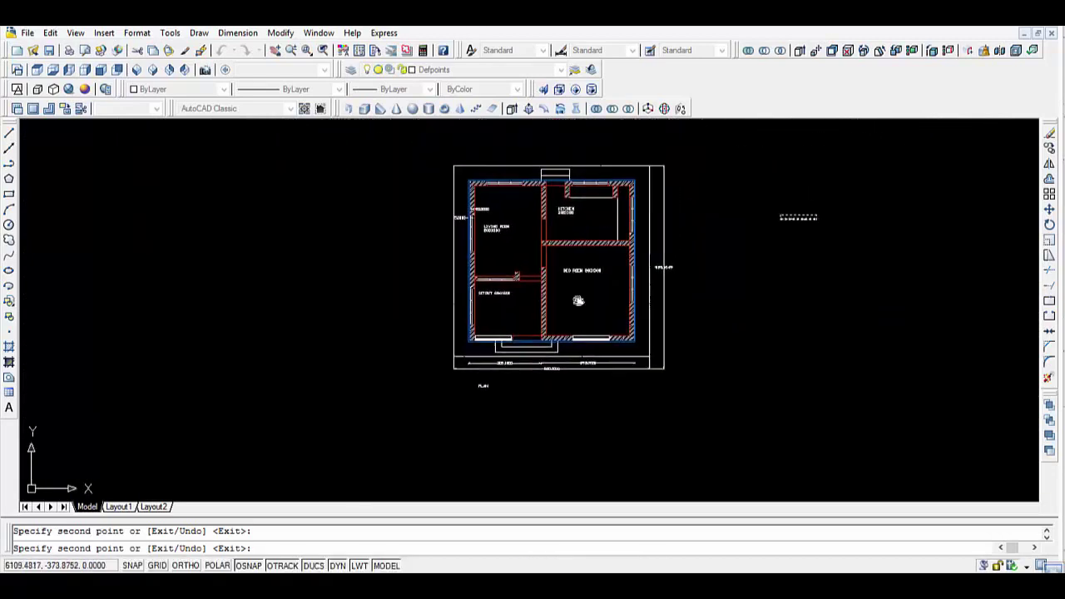
{"action": "scroll", "coordinate": [597, 212], "scroll_direction": "up", "scroll_amount": 2}
{"action": "scroll", "coordinate": [599, 212], "scroll_direction": "up", "scroll_amount": 2}
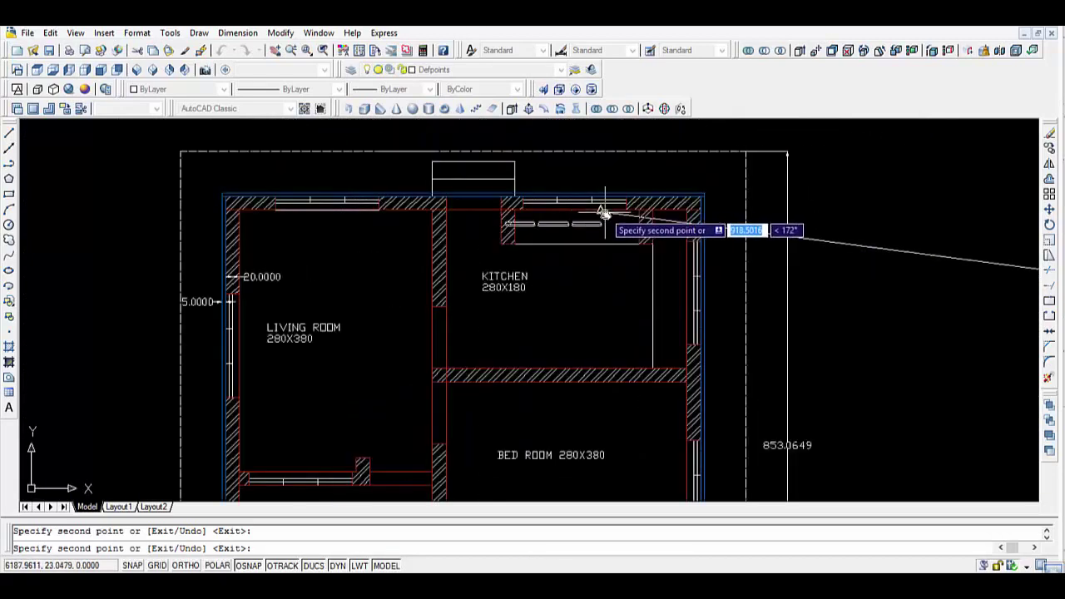
{"action": "scroll", "coordinate": [606, 209], "scroll_direction": "up", "scroll_amount": 4}
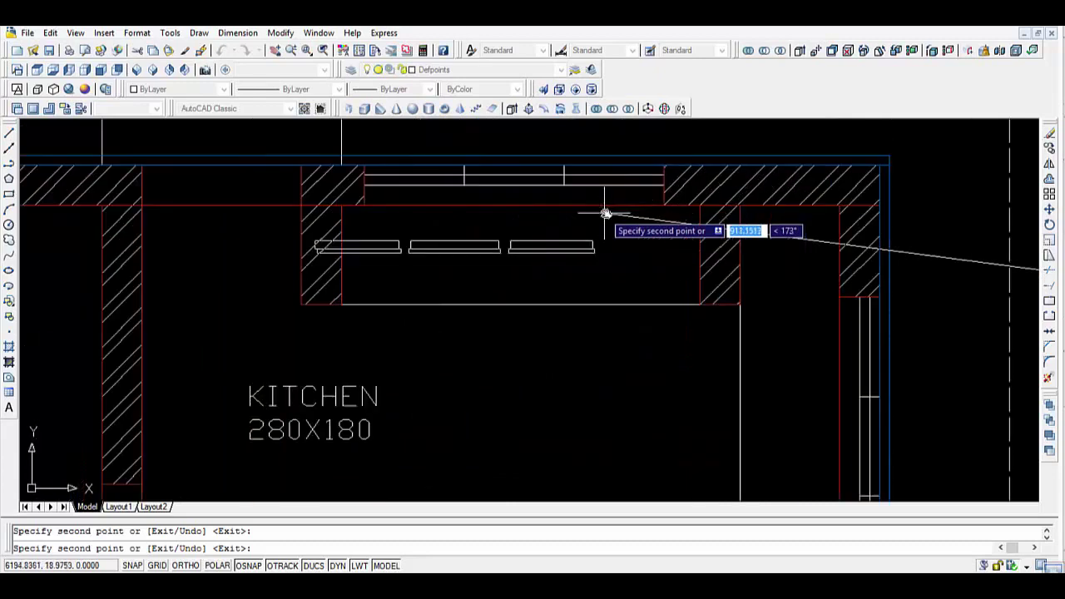
Place window frame copies in the kitchen opening and the top-left opening at the wall corner.
{"action": "left_click", "coordinate": [663, 167]}
{"action": "scroll", "coordinate": [454, 218], "scroll_direction": "down", "scroll_amount": 6}
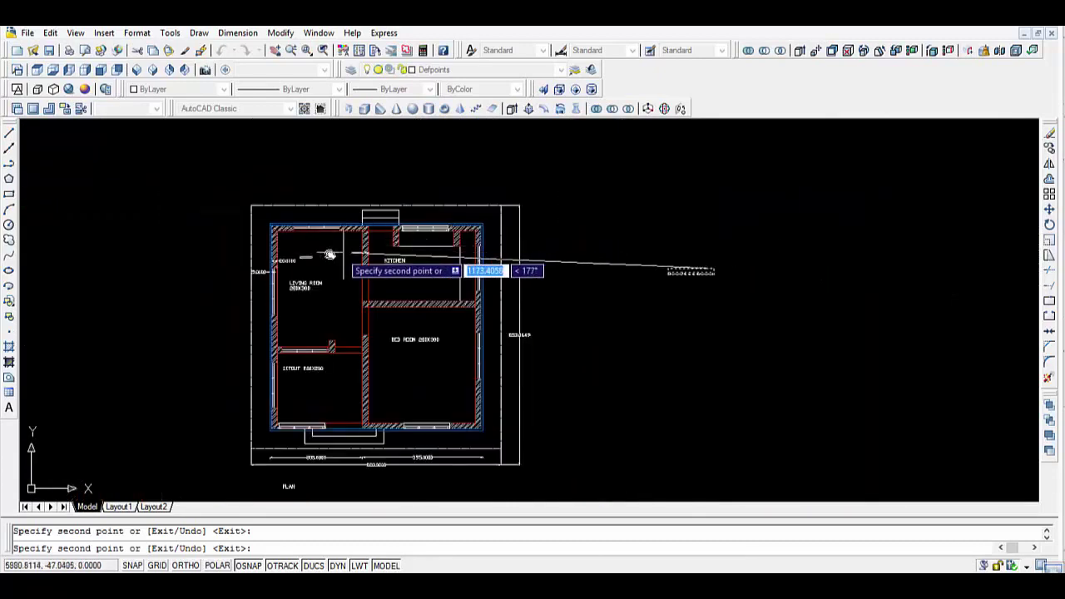
{"action": "scroll", "coordinate": [333, 250], "scroll_direction": "up", "scroll_amount": 3}
{"action": "left_click", "coordinate": [395, 187]}
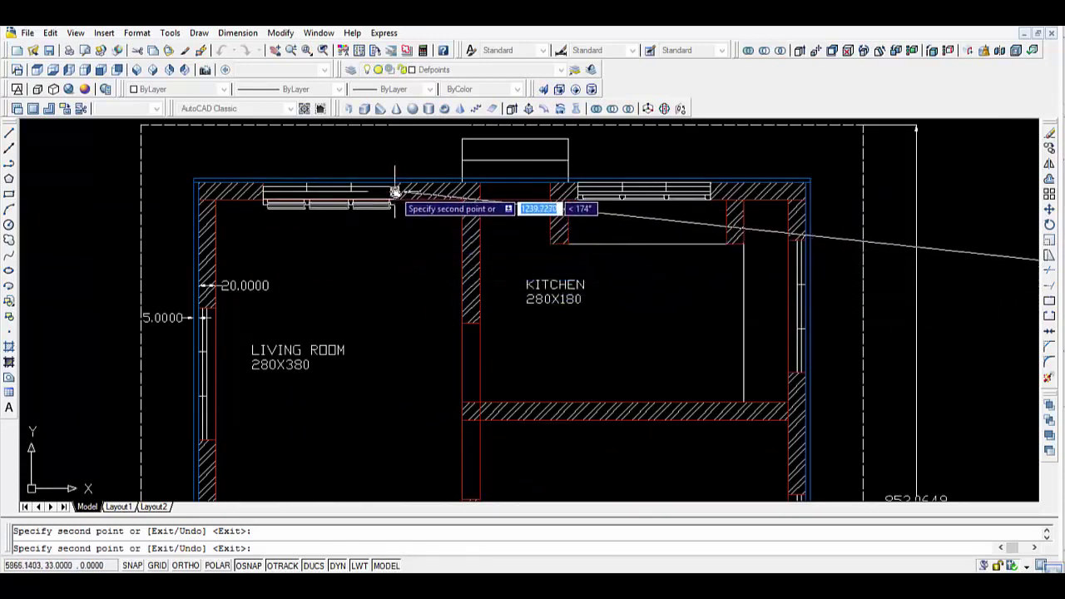
{"action": "scroll", "coordinate": [390, 206], "scroll_direction": "up", "scroll_amount": 4}
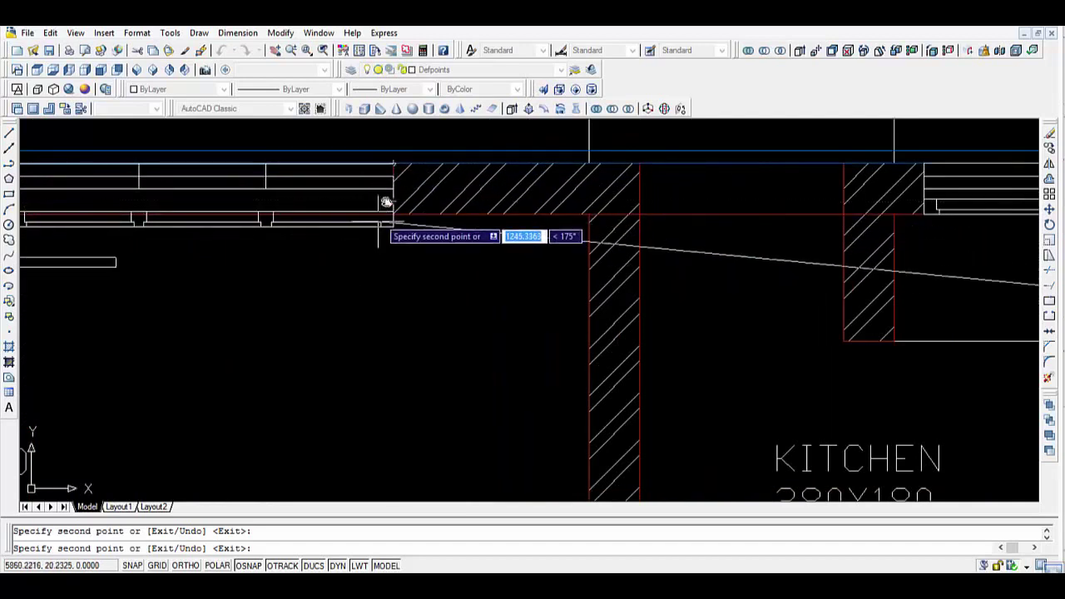
{"action": "left_click", "coordinate": [393, 163]}
End the copy and erase the extra window linework and leftover horizontal lines.
{"action": "key", "text": "Escape"}
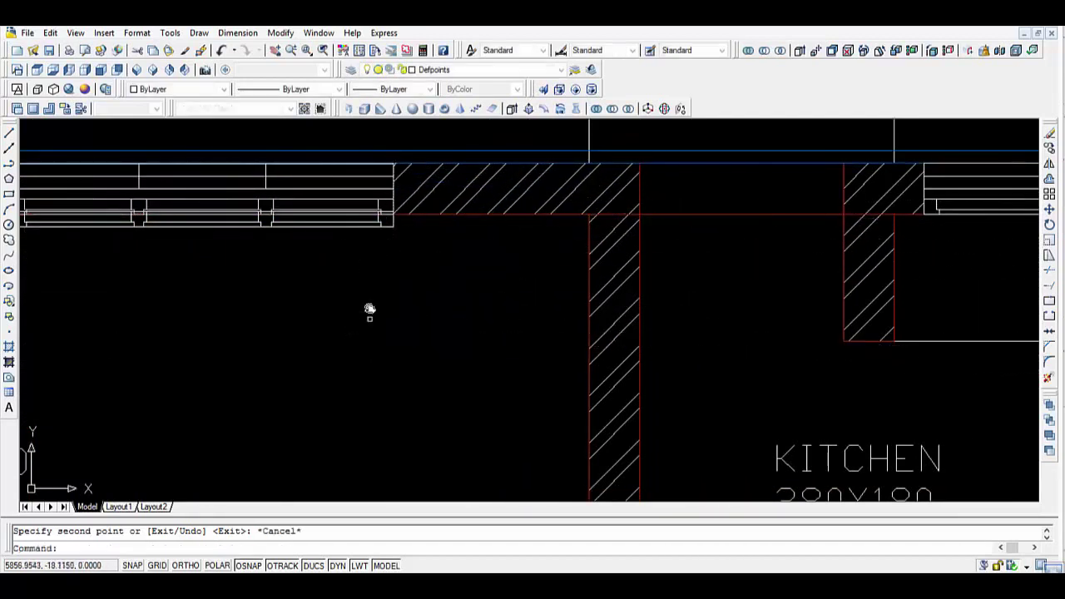
{"action": "left_click", "coordinate": [360, 228]}
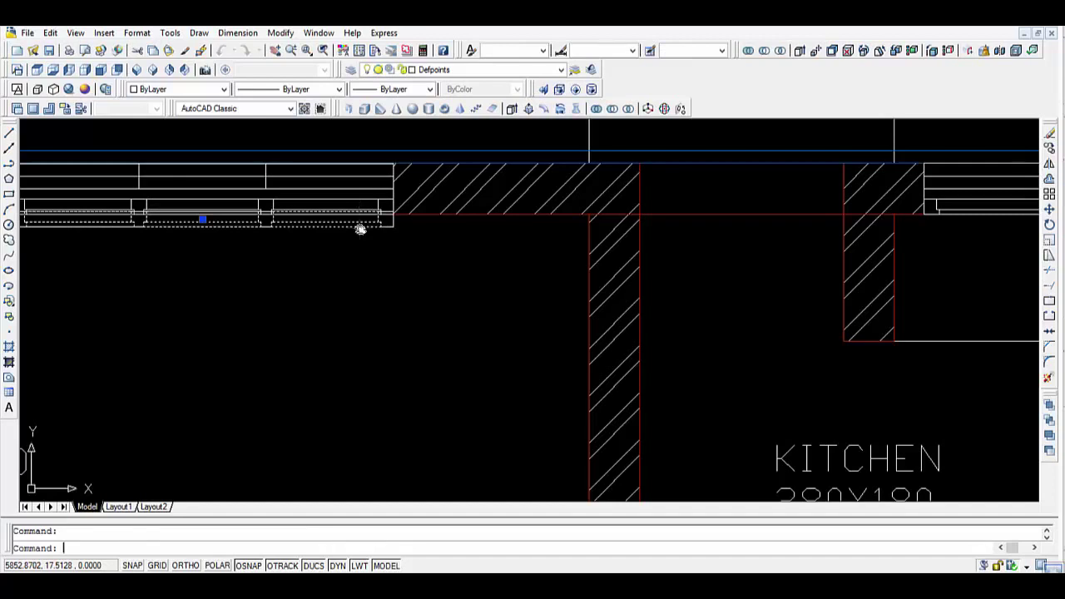
{"action": "key", "text": "Delete"}
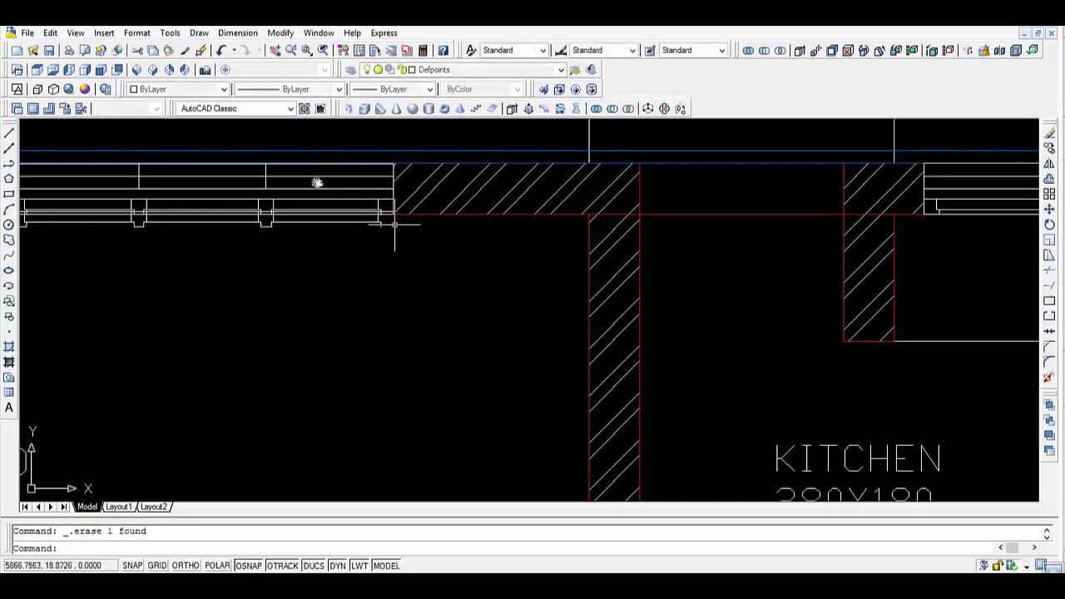
{"action": "key", "text": "Escape"}
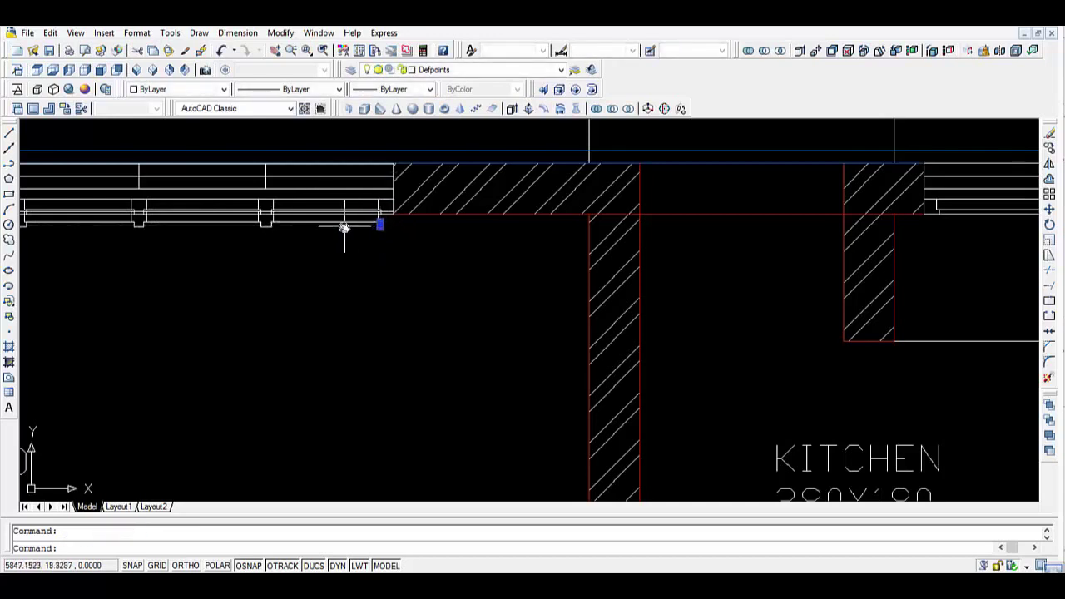
{"action": "key", "text": "Delete"}
{"action": "scroll", "coordinate": [344, 226], "scroll_direction": "up", "scroll_amount": 3}
{"action": "left_click", "coordinate": [341, 219]}
{"action": "key", "text": "Delete"}
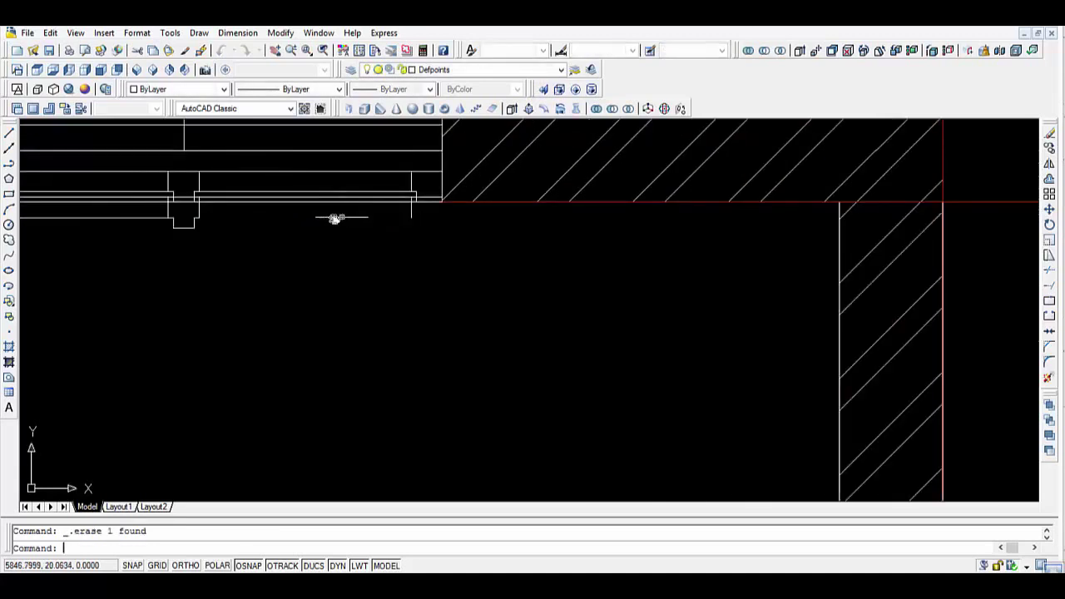
{"action": "left_click", "coordinate": [145, 210]}
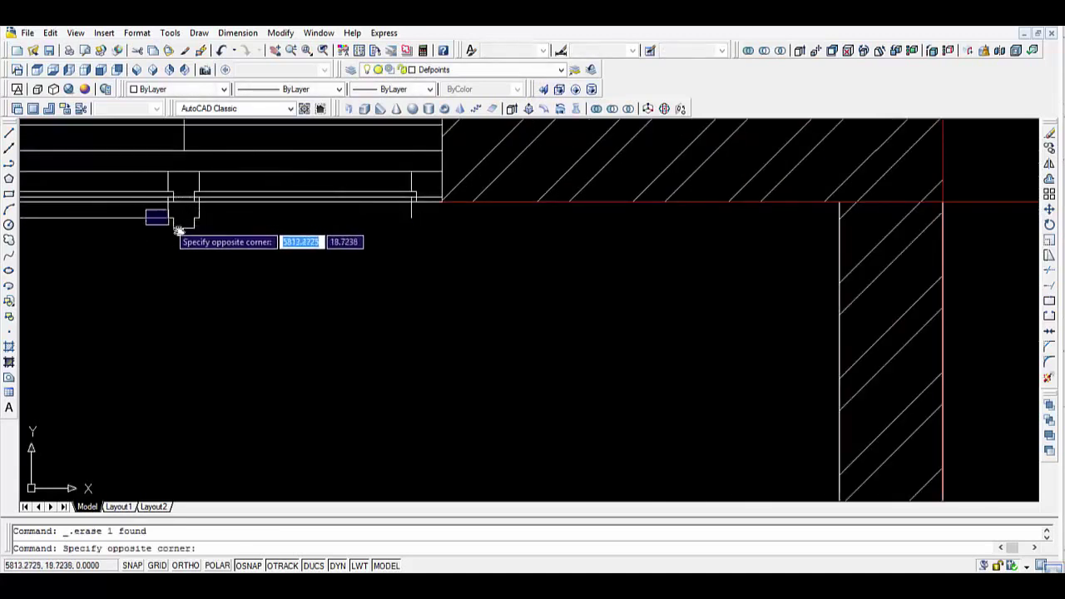
{"action": "left_click", "coordinate": [242, 249]}
{"action": "key", "text": "Delete"}
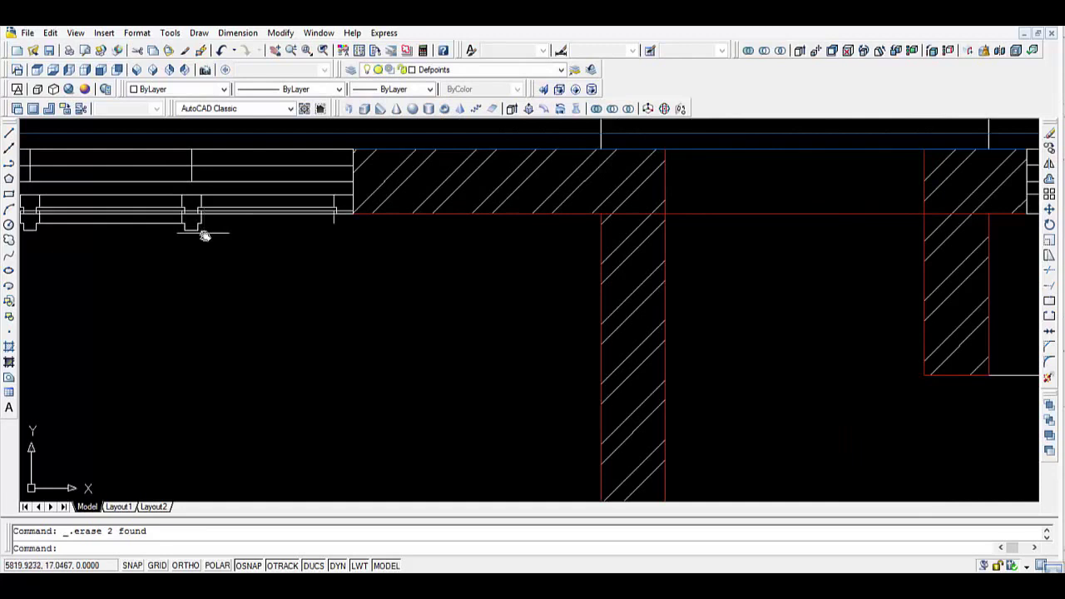
Erase the extra bottom beam line, the three small end pieces and the short vertical tail.
{"action": "middle_click_drag", "start_coordinate": [227, 252], "coordinate": [261, 273]}
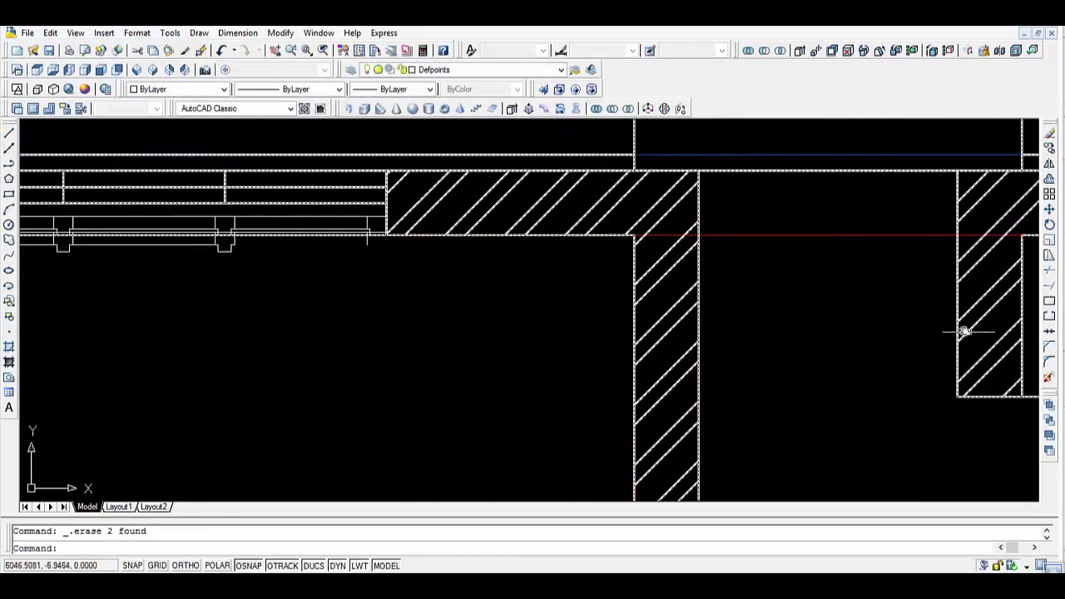
{"action": "middle_click_drag", "start_coordinate": [124, 311], "coordinate": [321, 405]}
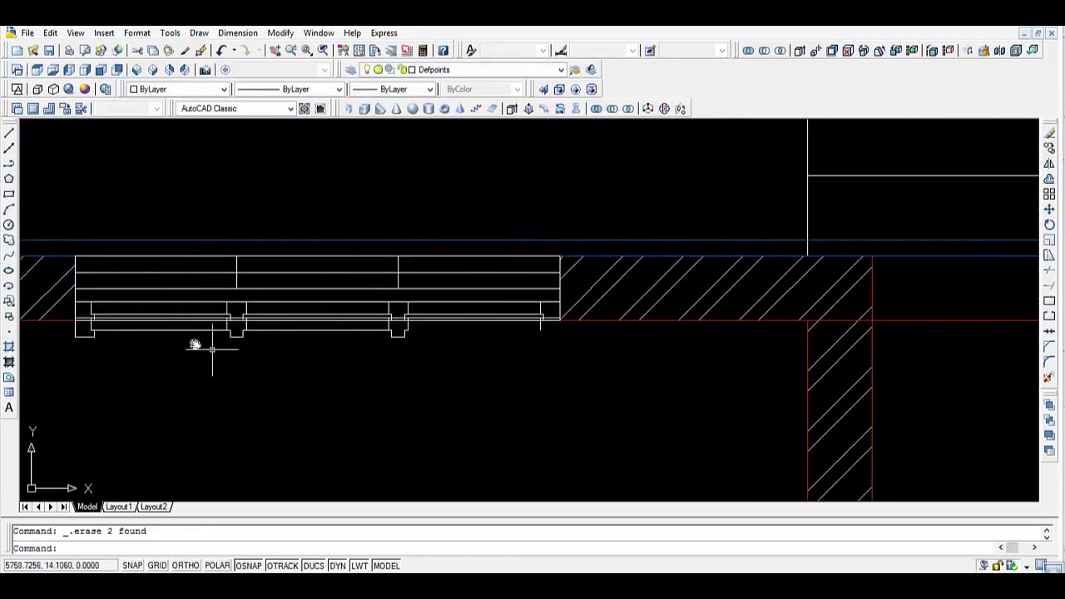
{"action": "left_click", "coordinate": [149, 331]}
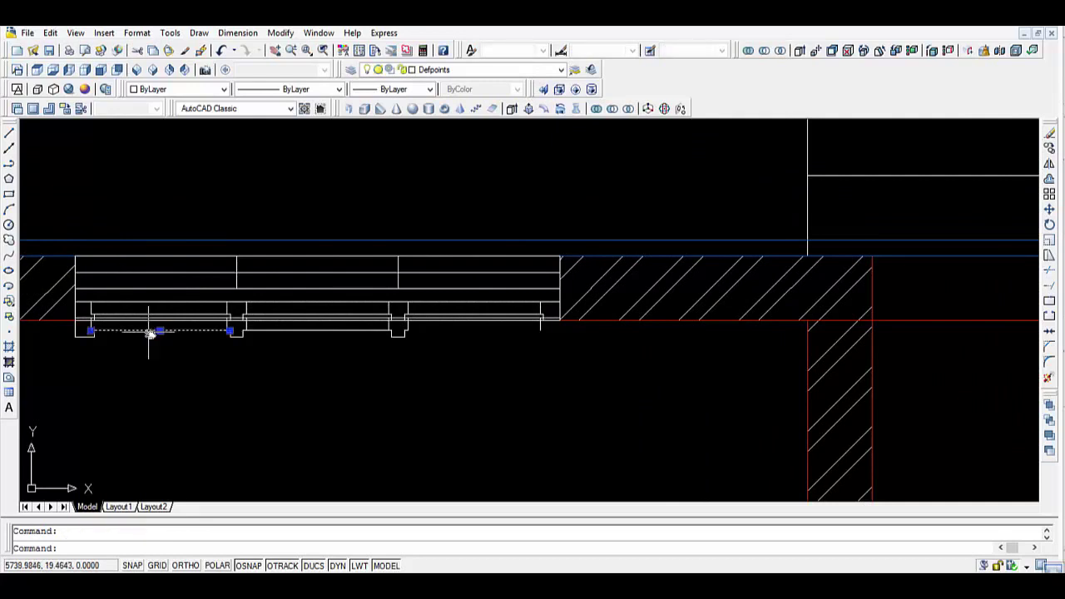
{"action": "key", "text": "Delete"}
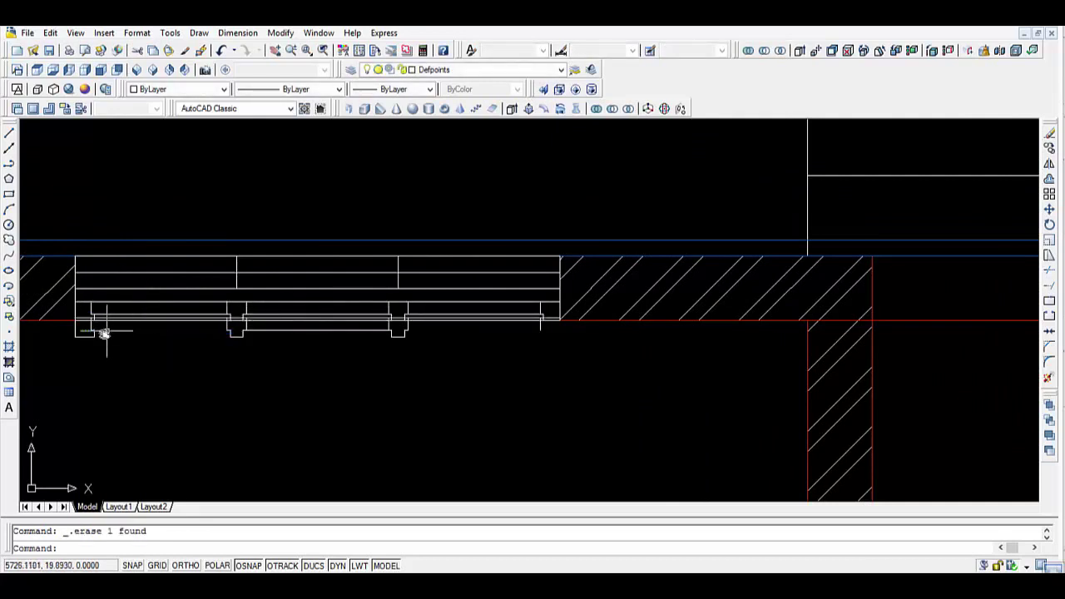
{"action": "left_click", "coordinate": [80, 267]}
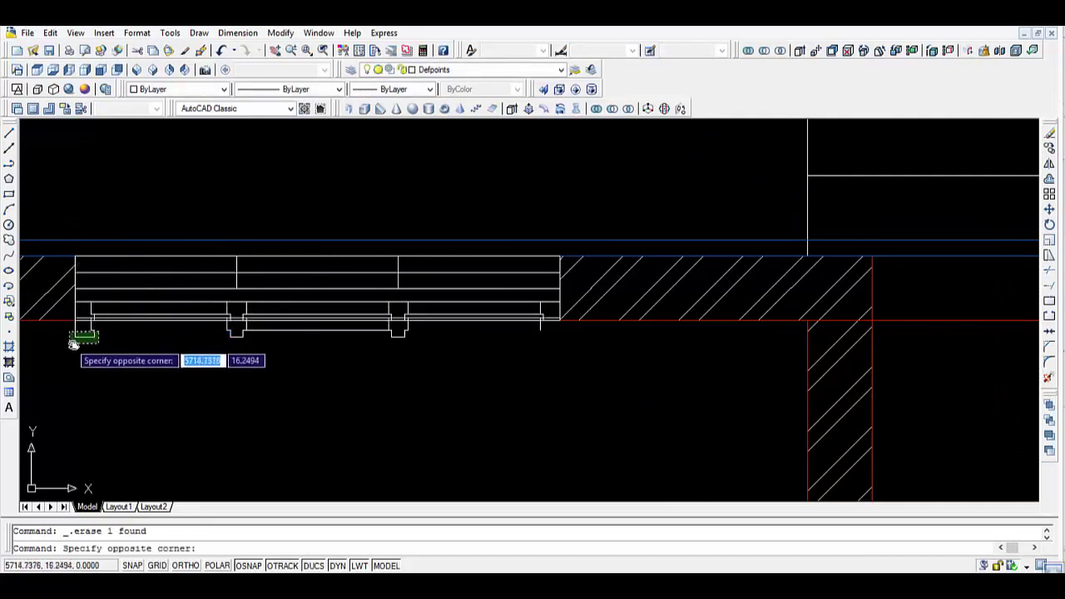
{"action": "left_click", "coordinate": [78, 335]}
{"action": "key", "text": "Delete"}
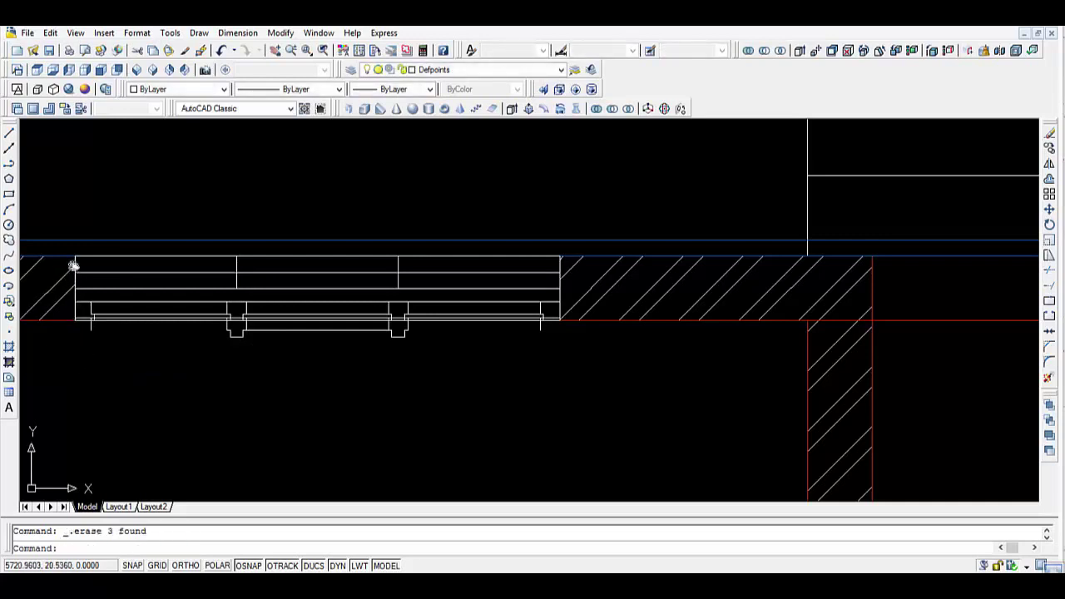
{"action": "left_click", "coordinate": [92, 326]}
{"action": "key", "text": "Delete"}
Erase the nine bracket pieces with a crossing box and the short leftover vertical piece.
{"action": "left_click", "coordinate": [419, 326]}
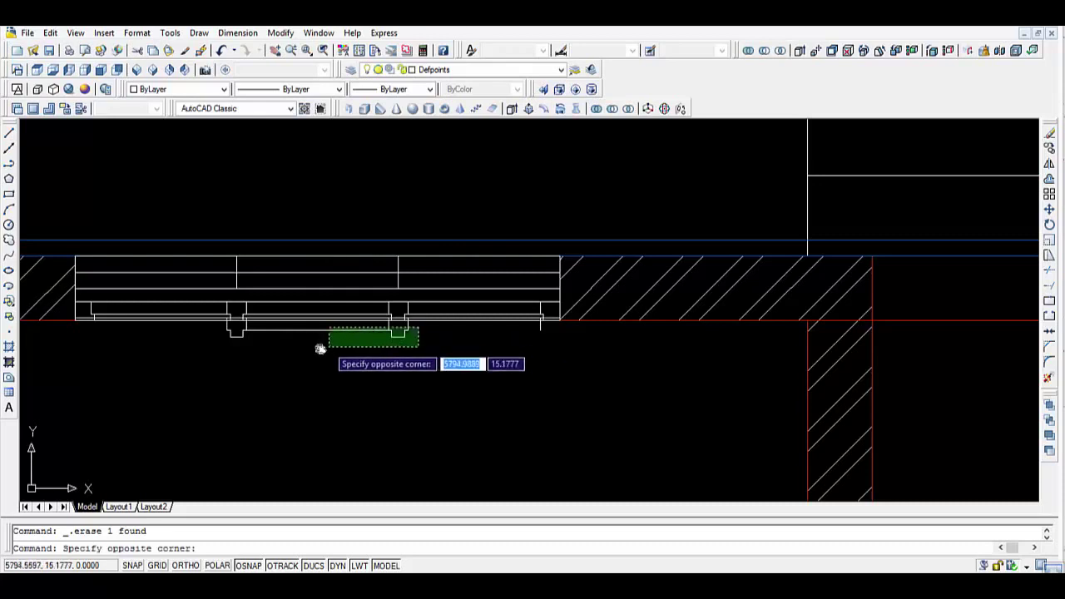
{"action": "left_click", "coordinate": [215, 353]}
{"action": "key", "text": "Delete"}
{"action": "middle_click_drag", "start_coordinate": [283, 338], "coordinate": [287, 337]}
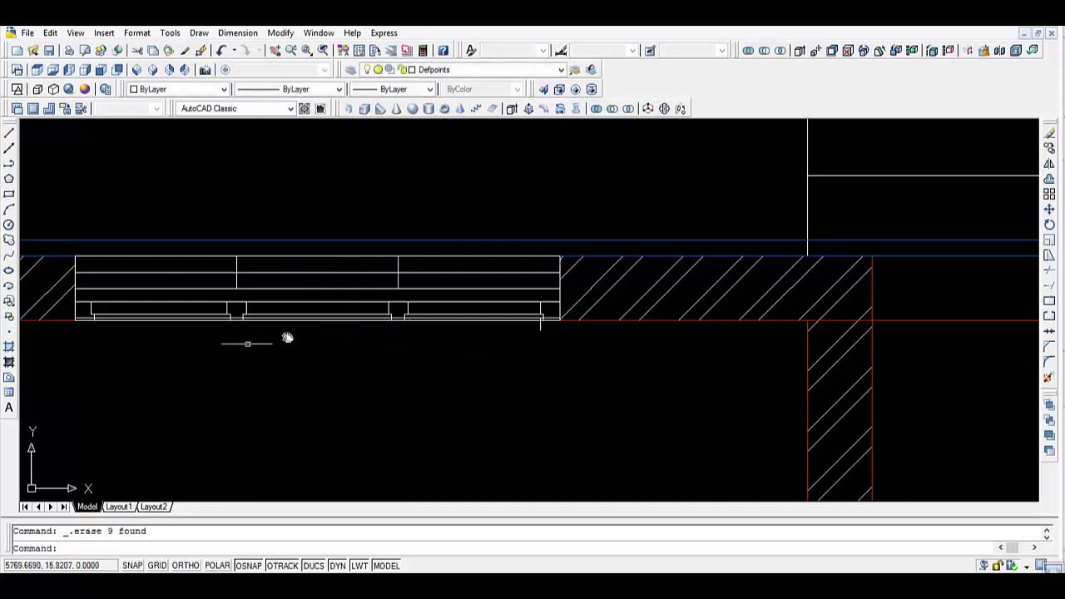
{"action": "scroll", "coordinate": [356, 325], "scroll_direction": "up", "scroll_amount": 1}
{"action": "scroll", "coordinate": [356, 325], "scroll_direction": "down", "scroll_amount": 2}
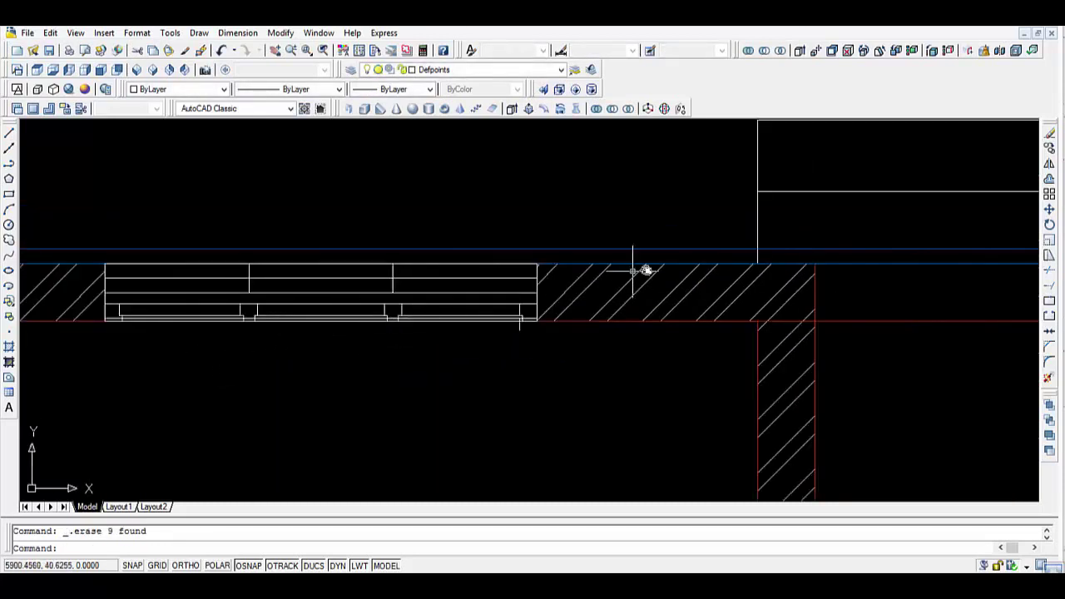
{"action": "left_click", "coordinate": [519, 327]}
{"action": "key", "text": "Delete"}
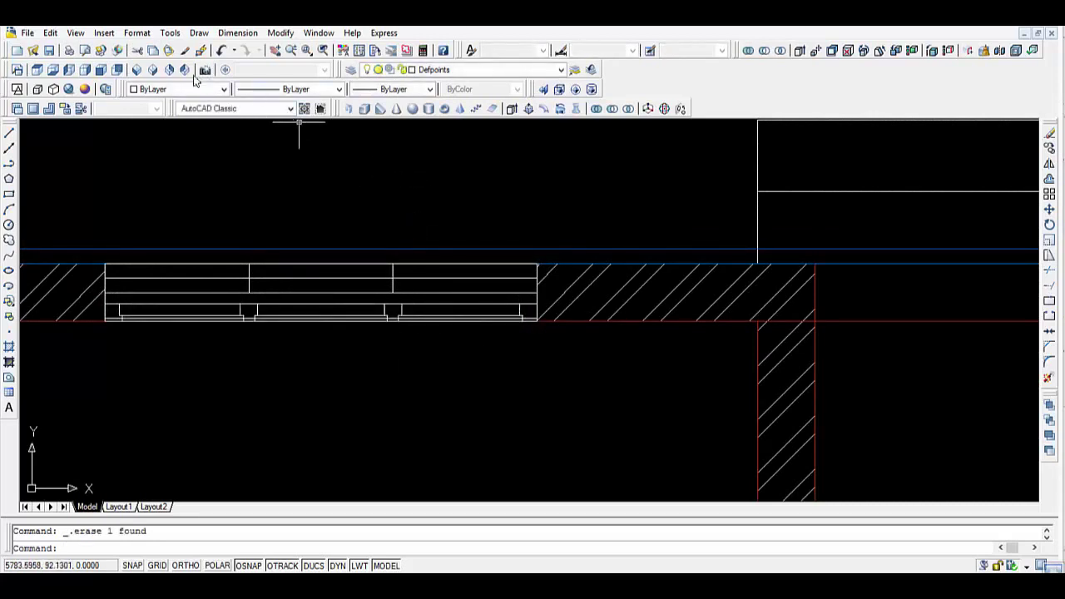
Show the house in SW Isometric view with the Realistic visual style, centred and zoomed in.
{"action": "left_click", "coordinate": [117, 69]}
{"action": "scroll", "coordinate": [797, 246], "scroll_direction": "up", "scroll_amount": 3}
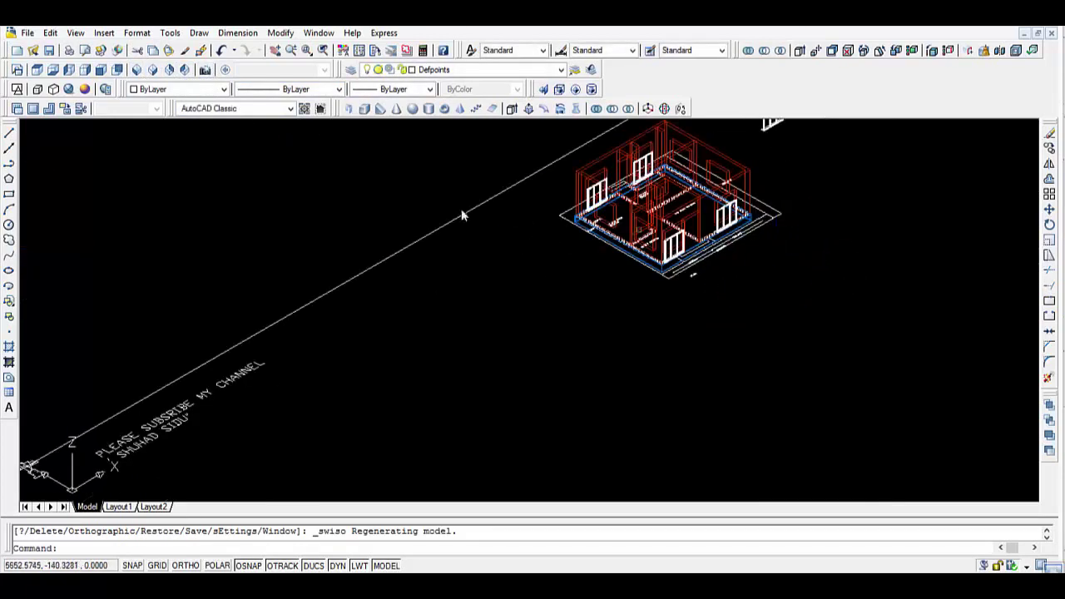
{"action": "left_click", "coordinate": [69, 89]}
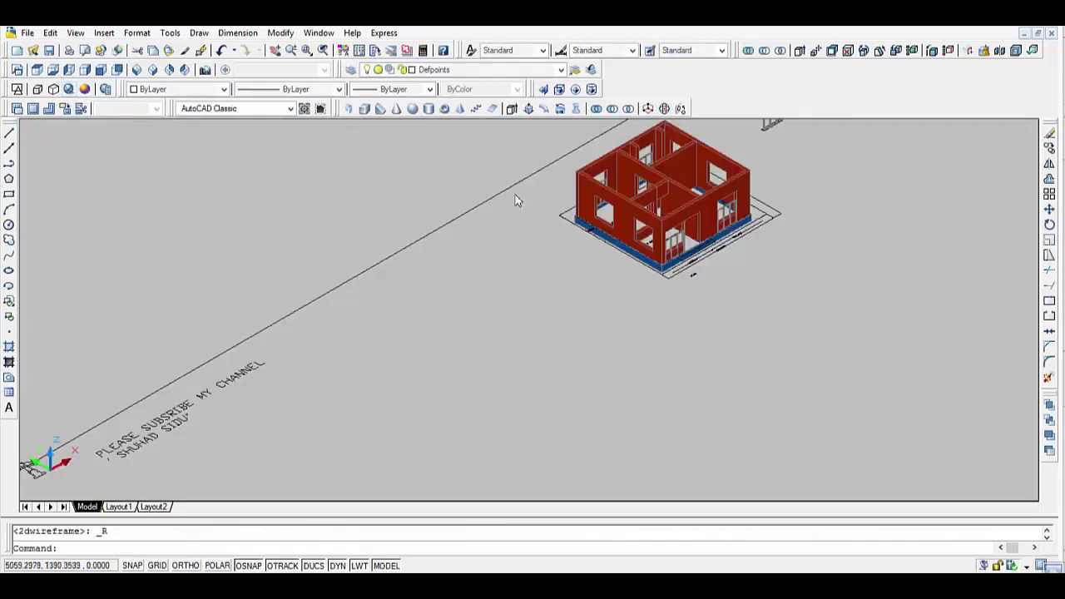
{"action": "scroll", "coordinate": [773, 283], "scroll_direction": "up", "scroll_amount": 3}
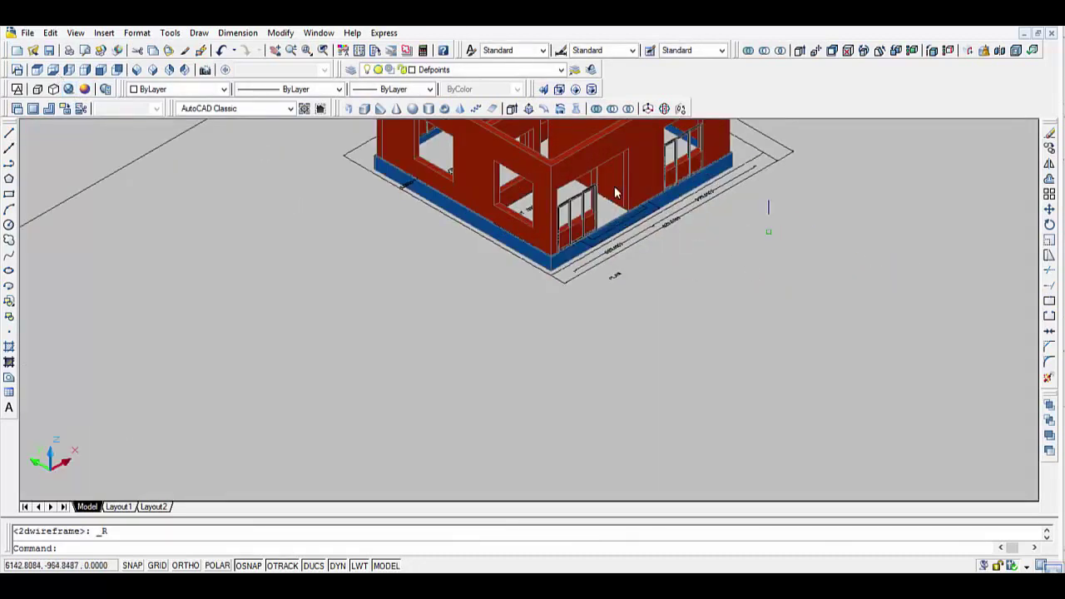
{"action": "middle_click_drag", "start_coordinate": [765, 209], "coordinate": [632, 356]}
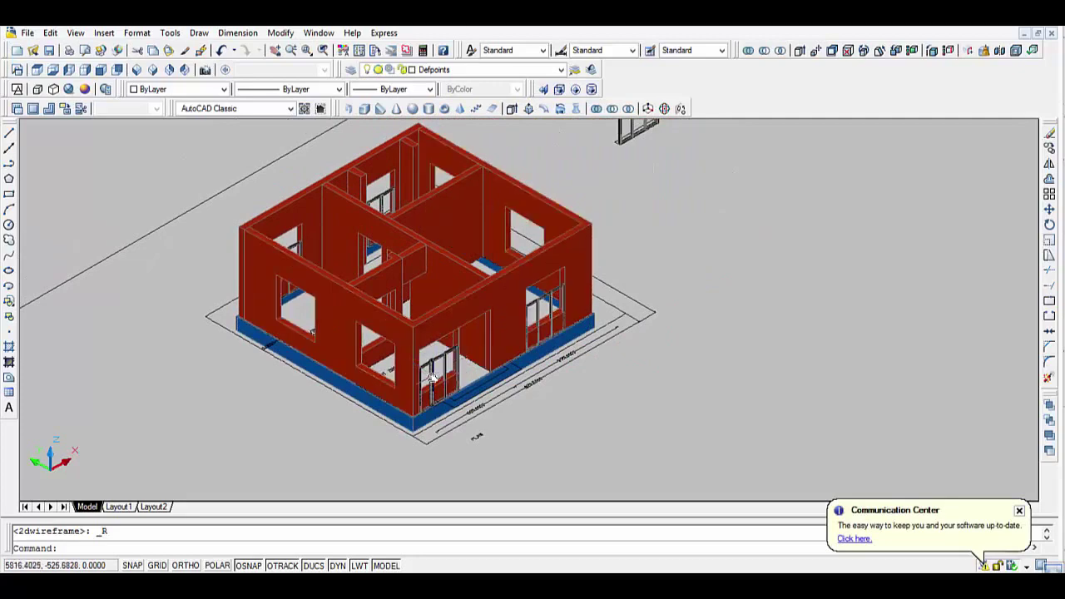
{"action": "scroll", "coordinate": [470, 400], "scroll_direction": "up", "scroll_amount": 2}
{"action": "scroll", "coordinate": [481, 399], "scroll_direction": "up", "scroll_amount": 1}
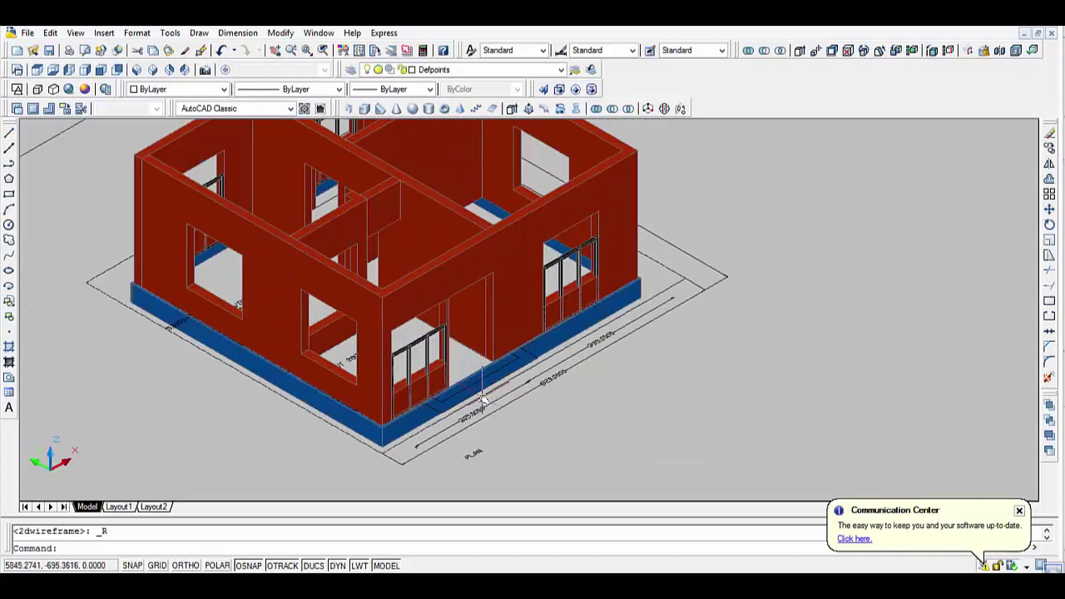
{"action": "scroll", "coordinate": [484, 400], "scroll_direction": "up", "scroll_amount": 1}
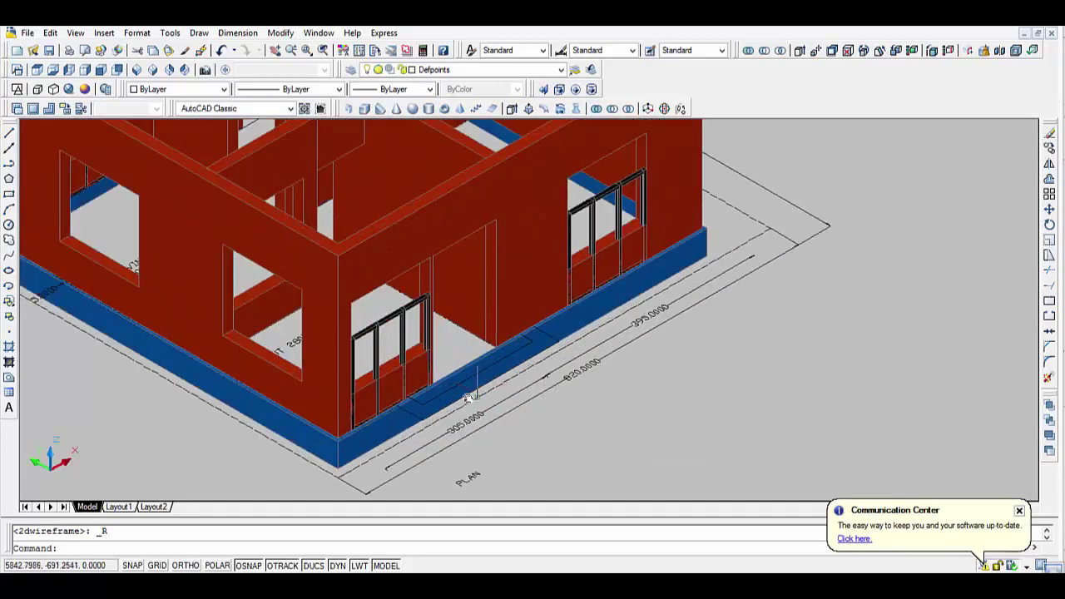
Select the door frame's bottom, top and vertical members in the front opening.
{"action": "left_click", "coordinate": [353, 399]}
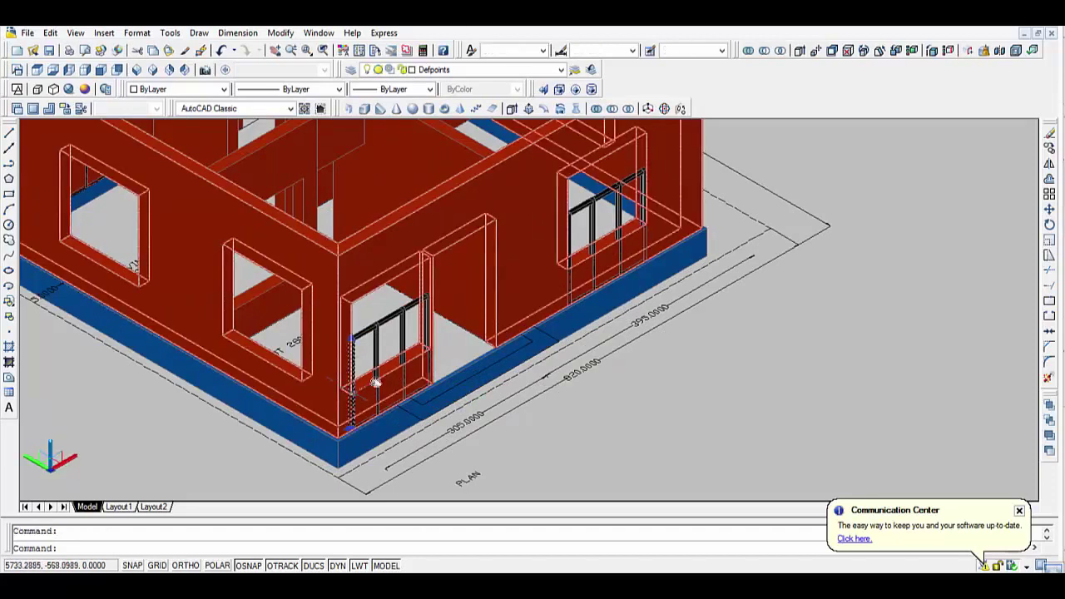
{"action": "left_click", "coordinate": [387, 320]}
{"action": "left_click", "coordinate": [376, 366]}
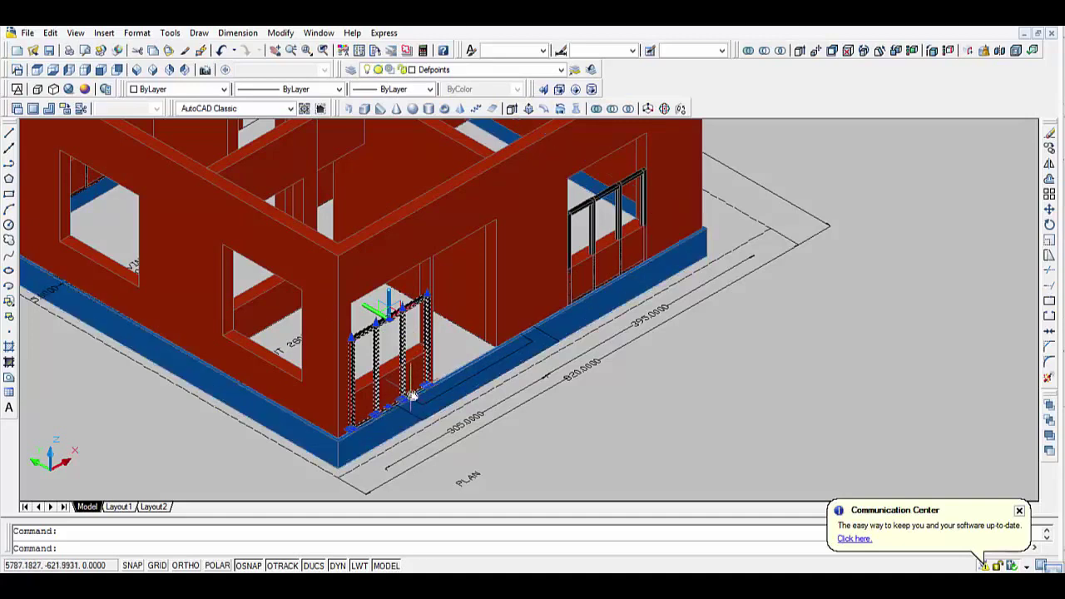
{"action": "scroll", "coordinate": [400, 401], "scroll_direction": "up", "scroll_amount": 2}
{"action": "scroll", "coordinate": [403, 416], "scroll_direction": "up", "scroll_amount": 2}
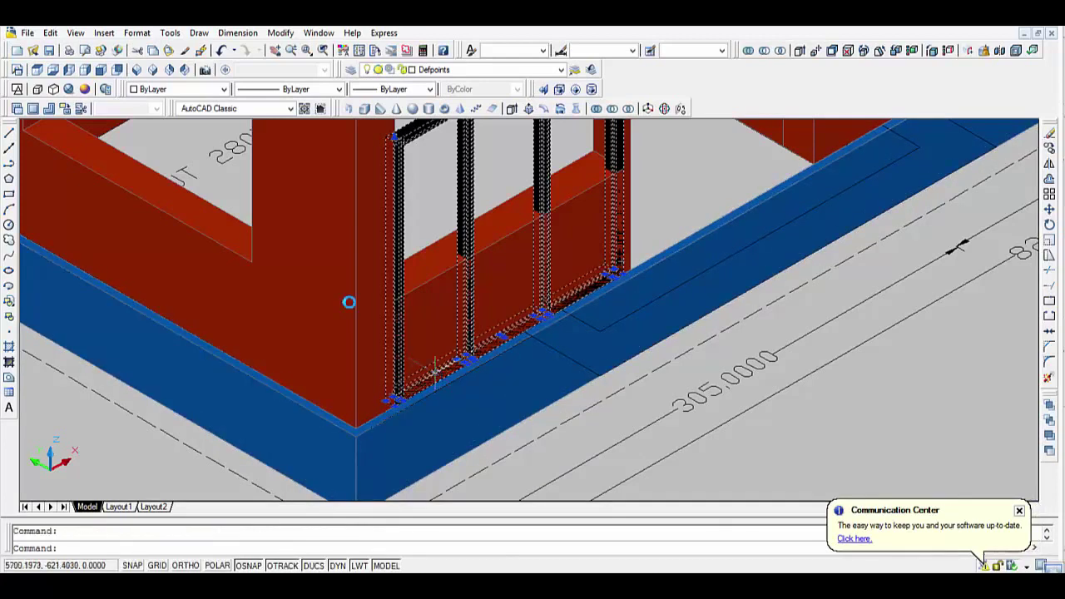
{"action": "middle_click_drag", "start_coordinate": [657, 191], "coordinate": [605, 266]}
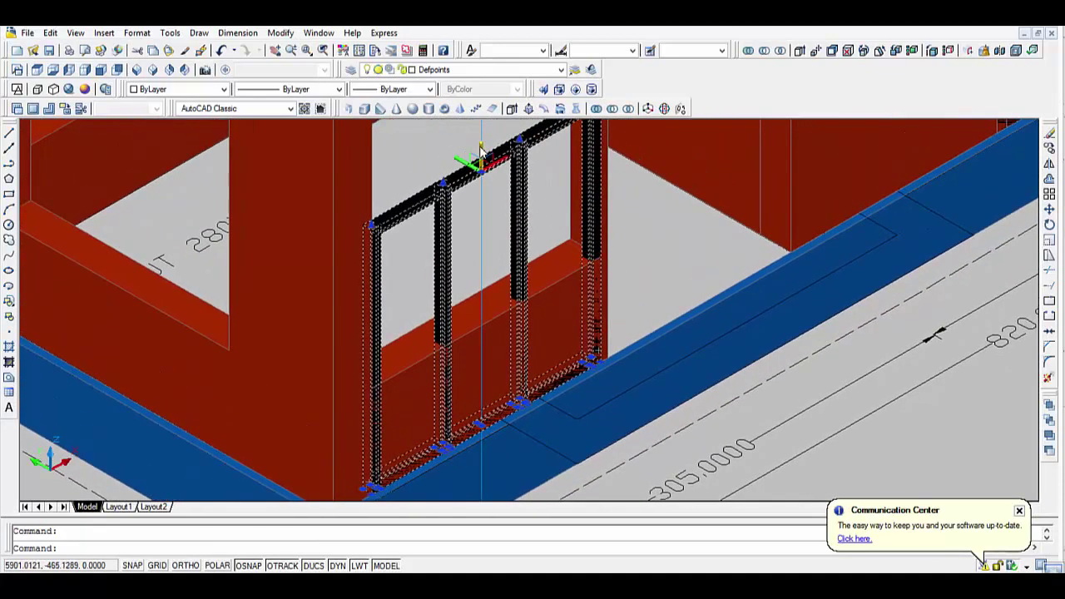
{"action": "left_click", "coordinate": [480, 148]}
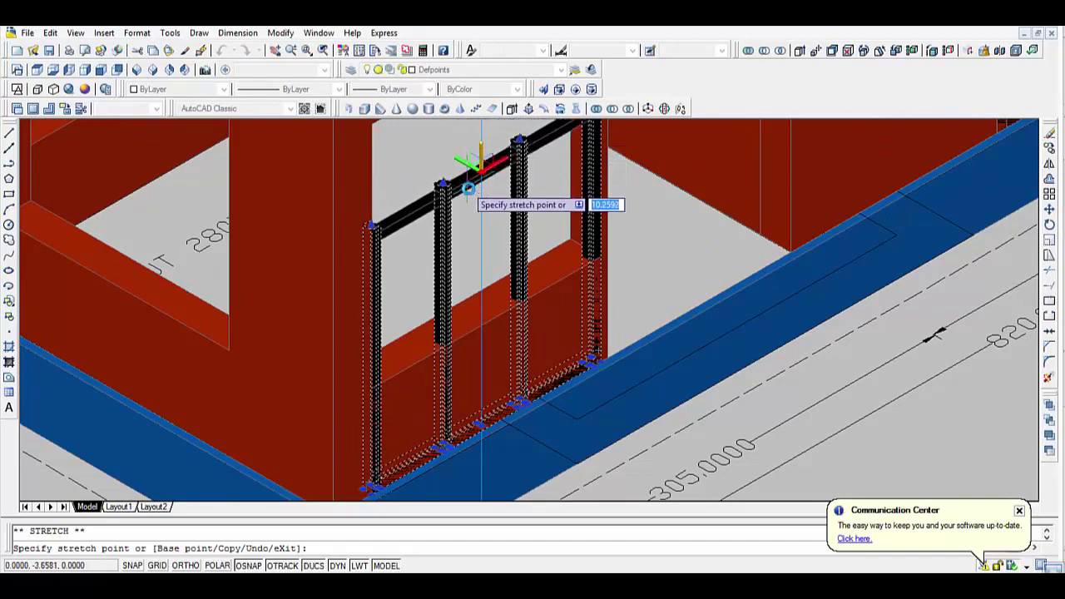
{"action": "key", "text": "Escape"}
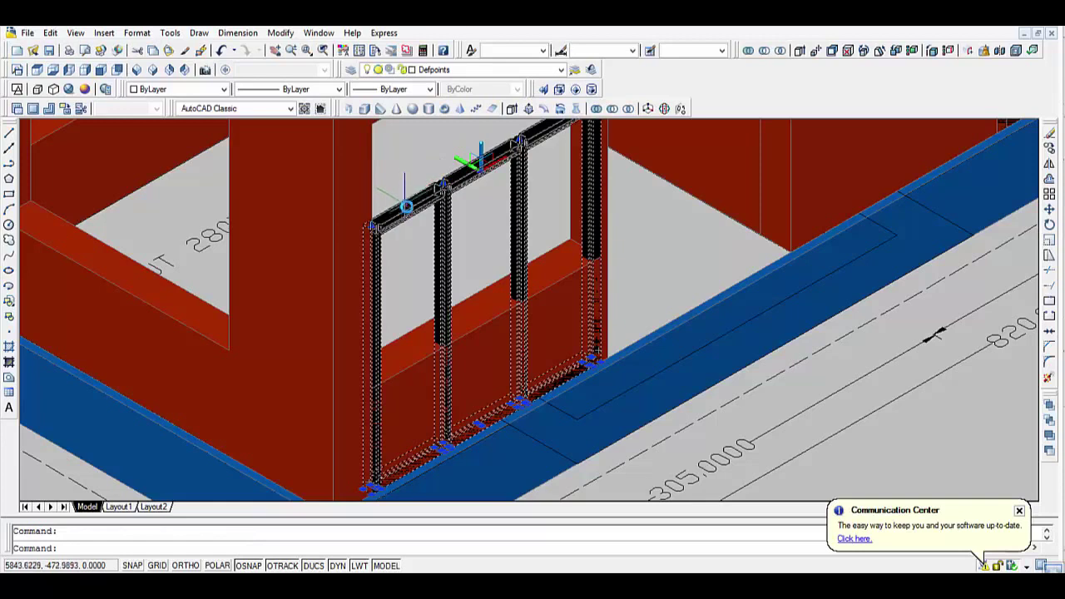
{"action": "left_click", "coordinate": [474, 161]}
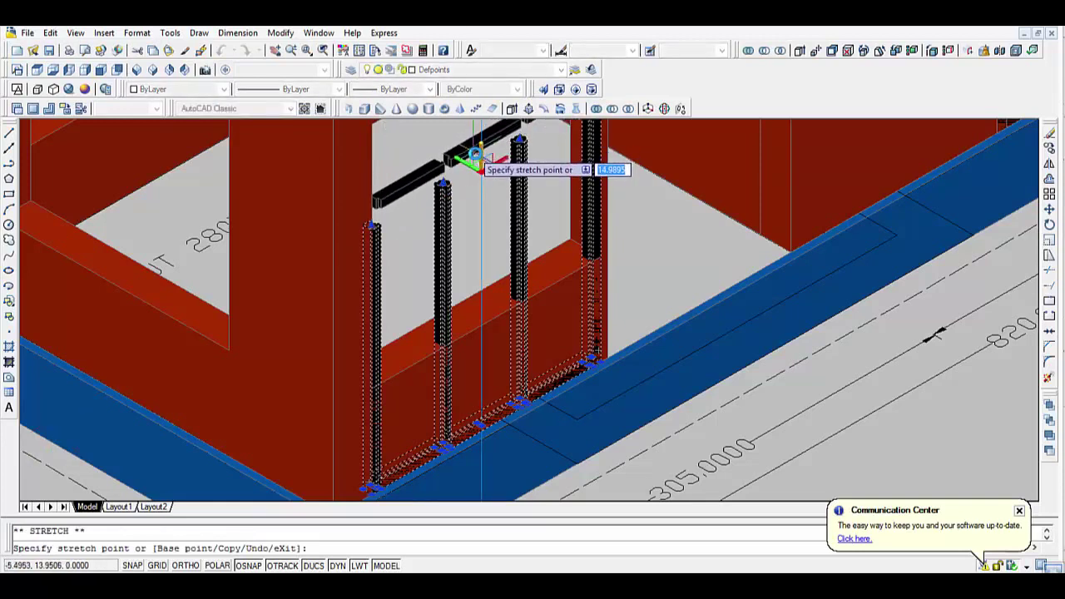
{"action": "key", "text": "Escape"}
{"action": "left_click", "coordinate": [470, 183]}
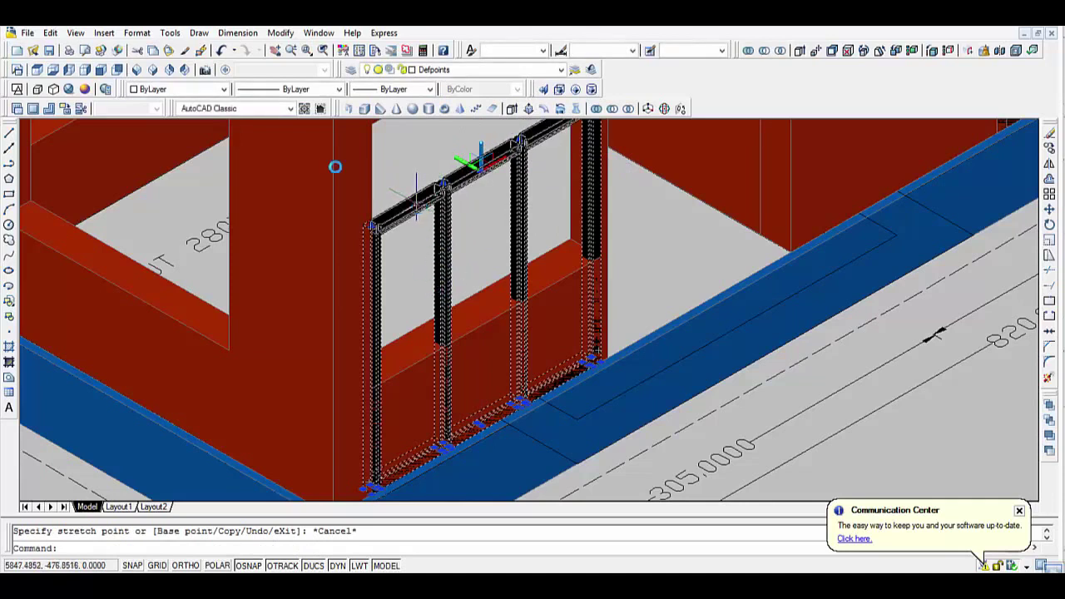
{"action": "key", "text": "Escape"}
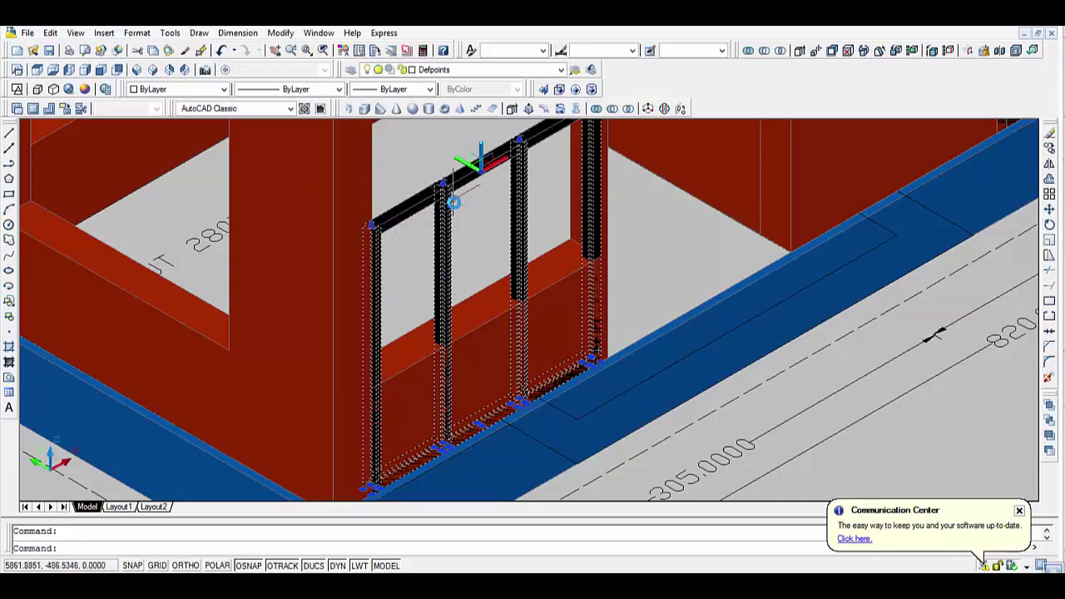
{"action": "scroll", "coordinate": [645, 269], "scroll_direction": "down", "scroll_amount": 2}
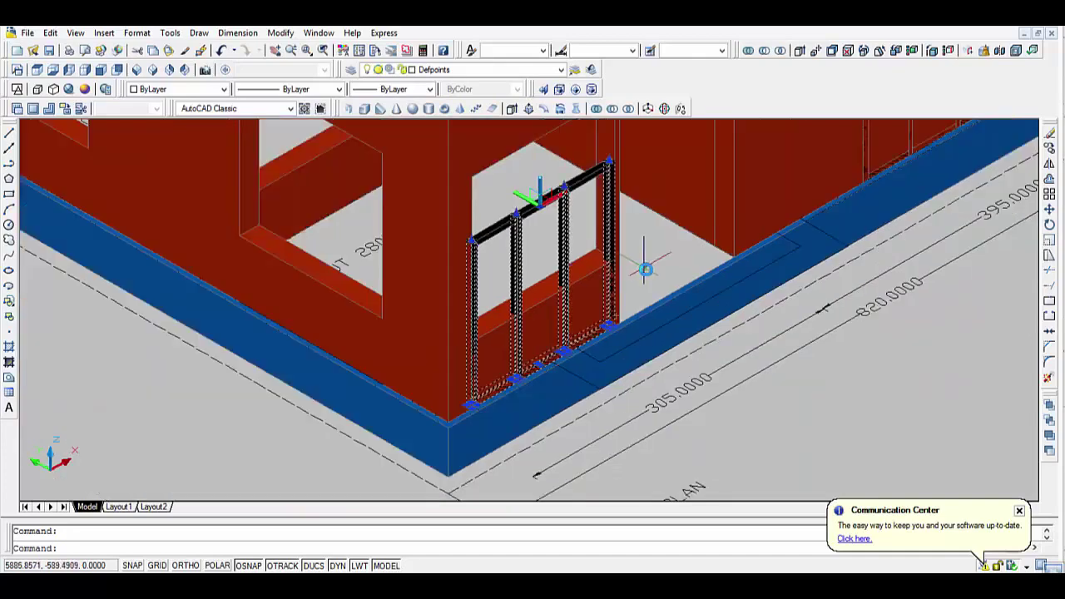
{"action": "middle_click_drag", "start_coordinate": [677, 235], "coordinate": [545, 310]}
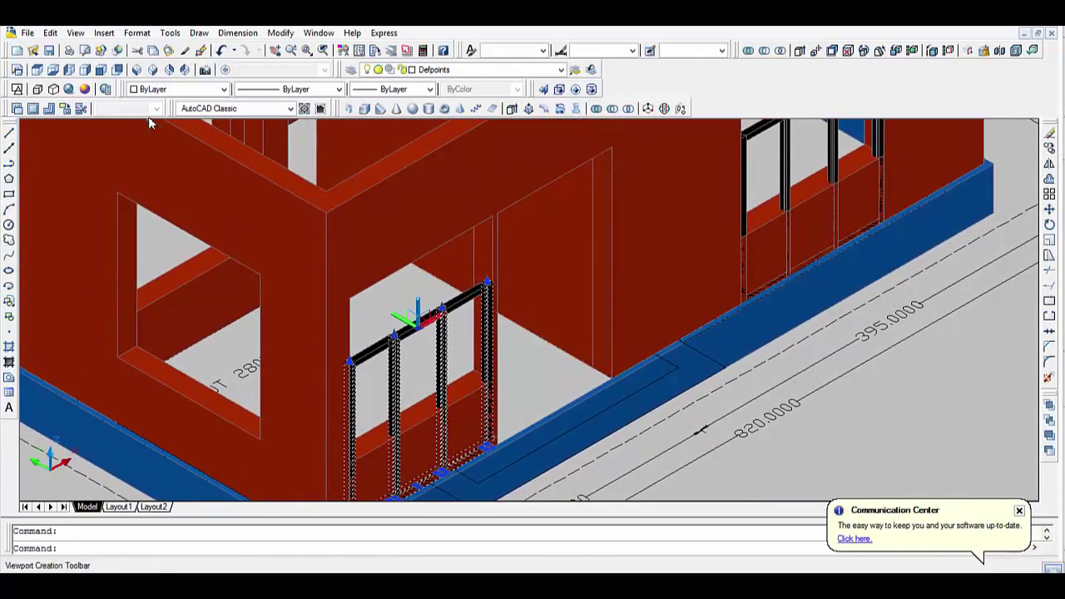
Undo seven times back to the 2D wireframe plan with erased geometry restored, and zoom in on the profile.
{"action": "left_click", "coordinate": [221, 50]}
{"action": "key", "text": "ctrl+z"}
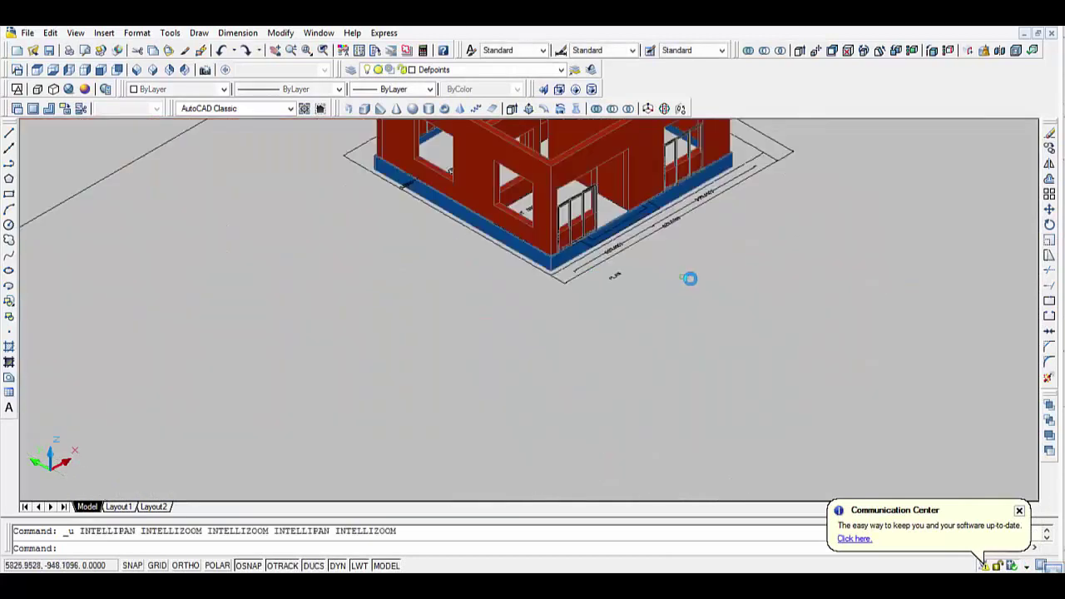
{"action": "key", "text": "ctrl+z"}
{"action": "key", "text": "ctrl+z"}
{"action": "key", "text": "ctrl+z"}
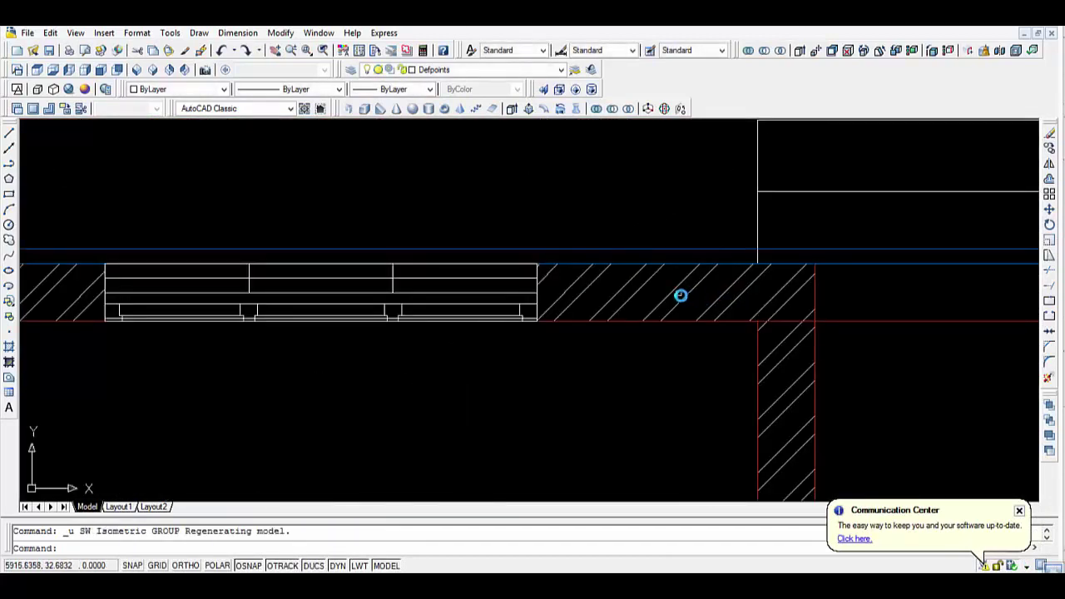
{"action": "key", "text": "ctrl+z"}
{"action": "key", "text": "ctrl+z"}
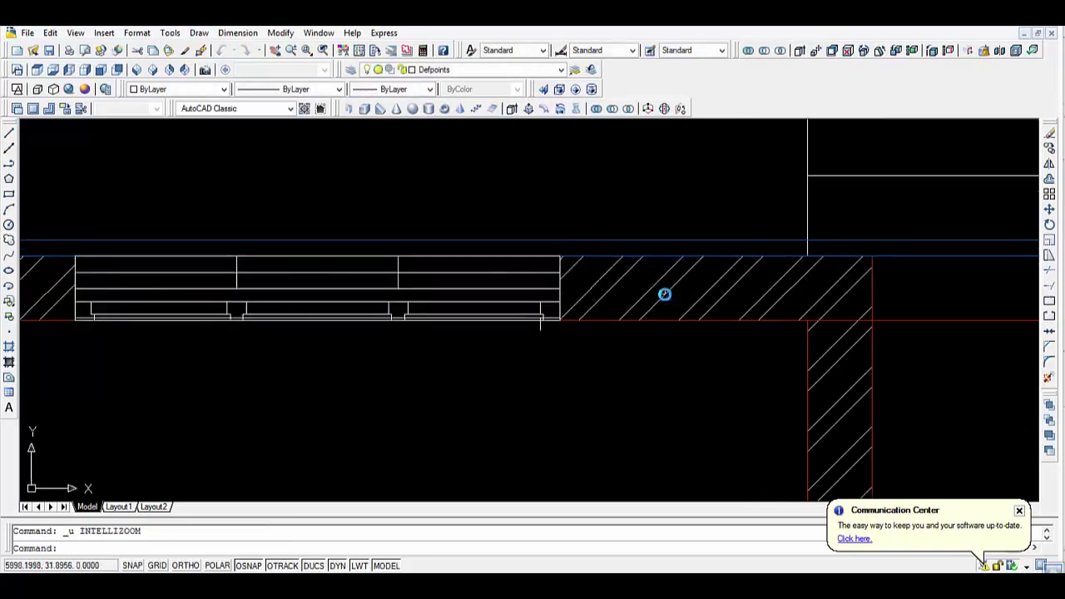
{"action": "key", "text": "ctrl+z"}
{"action": "key", "text": "ctrl+z"}
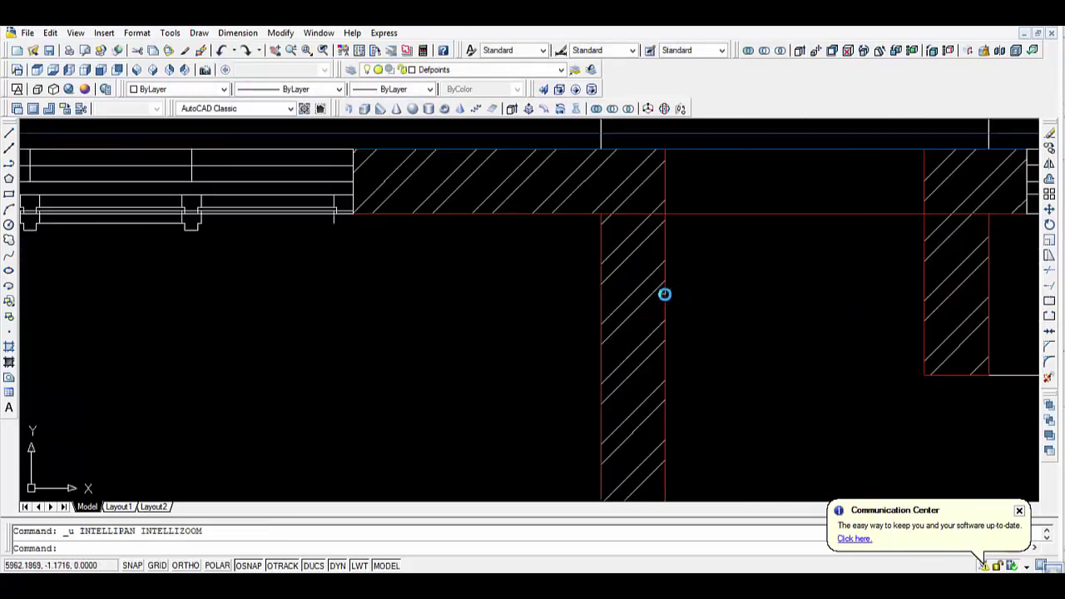
{"action": "key", "text": "ctrl+z"}
{"action": "key", "text": "ctrl+z"}
{"action": "key", "text": "ctrl+z"}
{"action": "key", "text": "ctrl+z"}
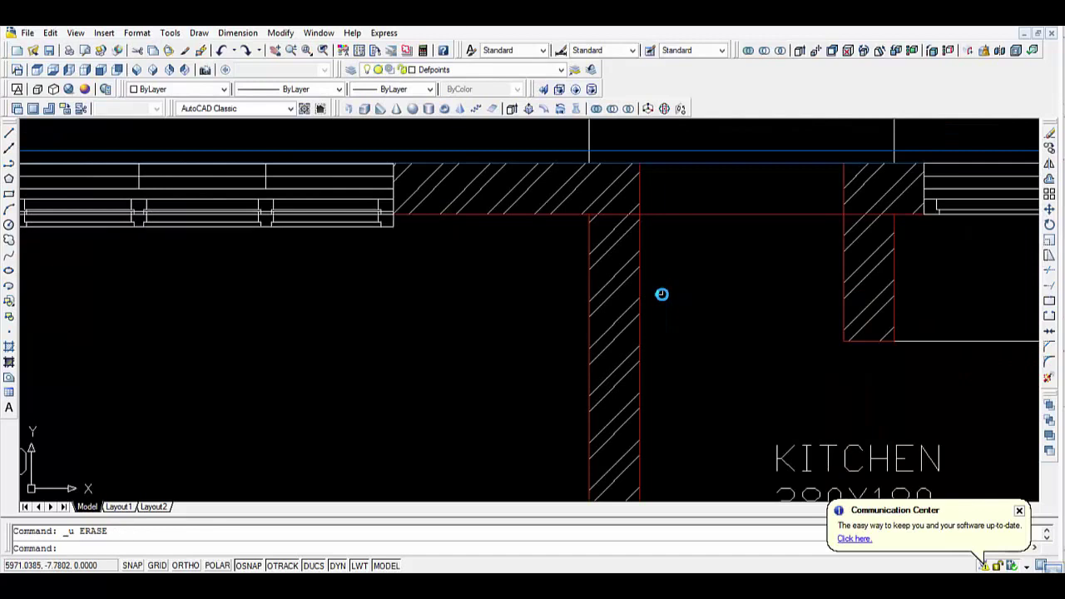
{"action": "key", "text": "ctrl+z"}
{"action": "key", "text": "ctrl+z"}
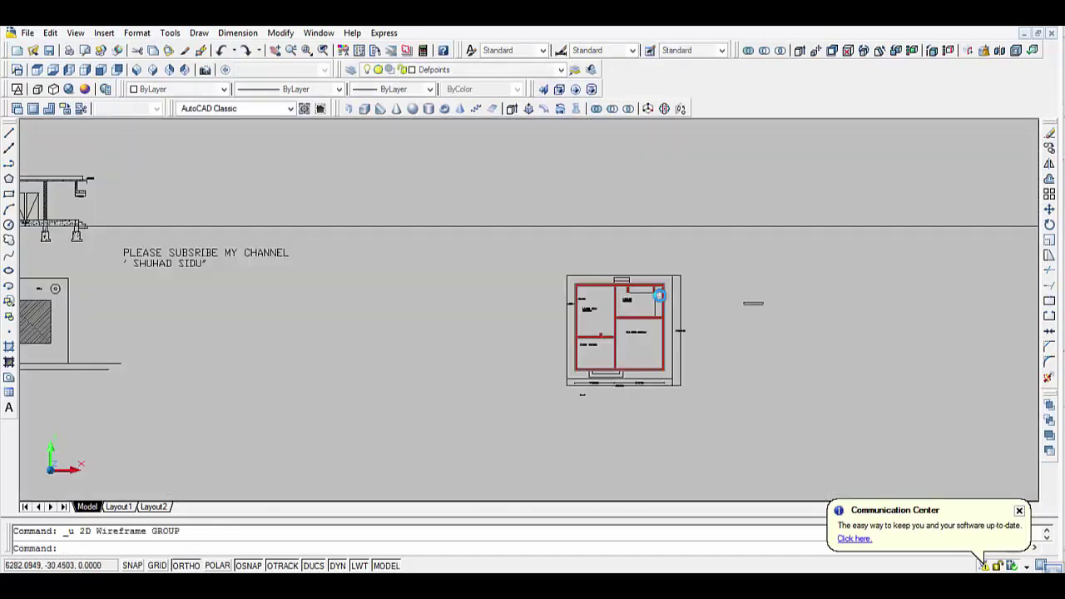
{"action": "scroll", "coordinate": [724, 301], "scroll_direction": "up", "scroll_amount": 1}
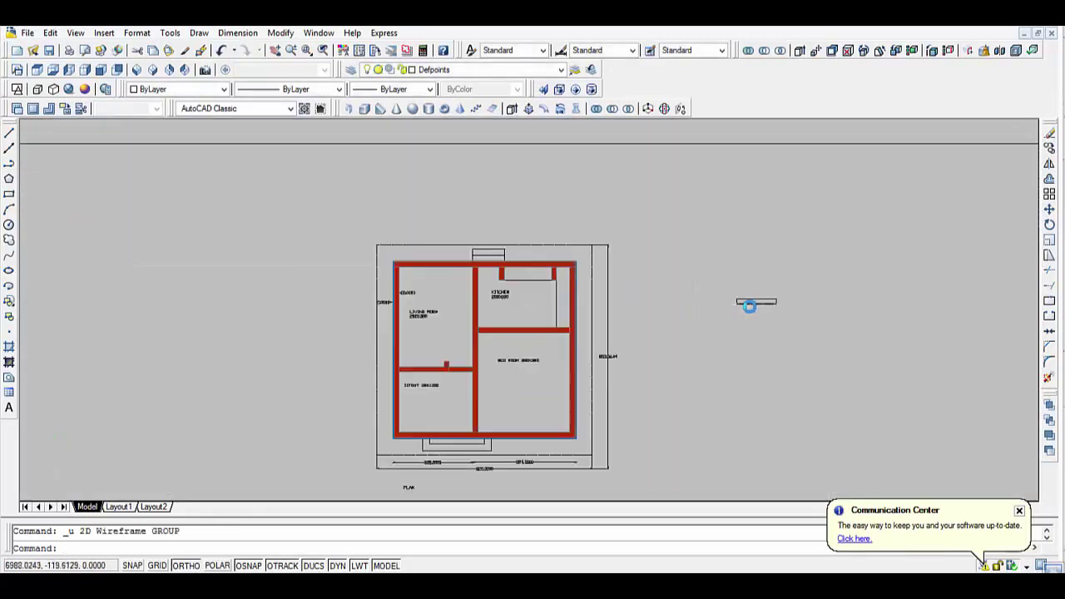
{"action": "scroll", "coordinate": [752, 308], "scroll_direction": "up", "scroll_amount": 1}
{"action": "scroll", "coordinate": [765, 316], "scroll_direction": "up", "scroll_amount": 1}
{"action": "scroll", "coordinate": [763, 317], "scroll_direction": "up", "scroll_amount": 2}
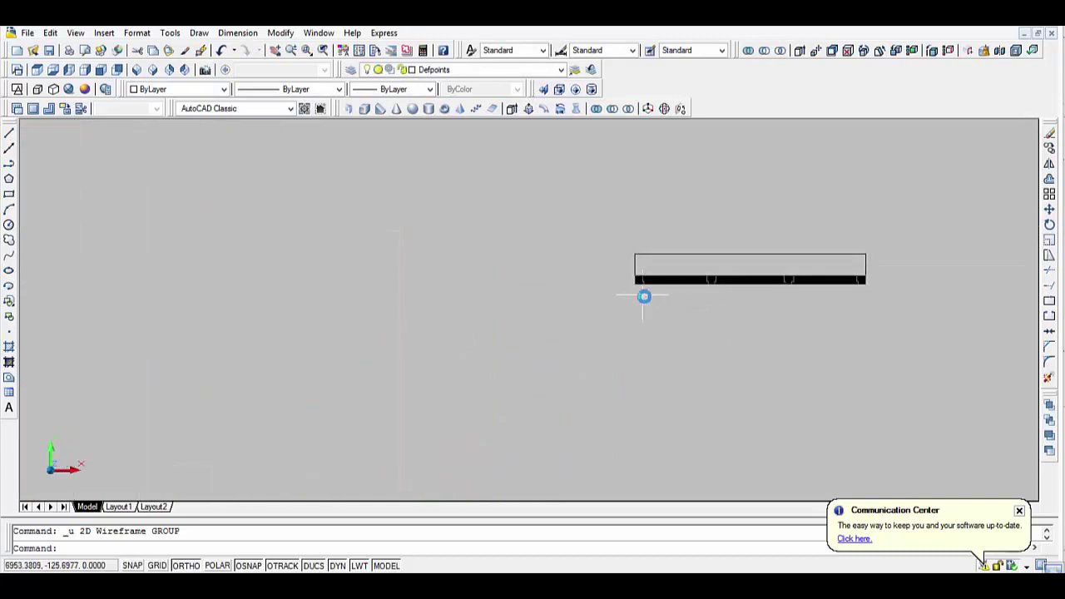
Create block 'bg' from the whole window-selected frame profile (26 objects).
{"action": "type", "text": "b"}
{"action": "key", "text": "Return"}
{"action": "type", "text": "bg"}
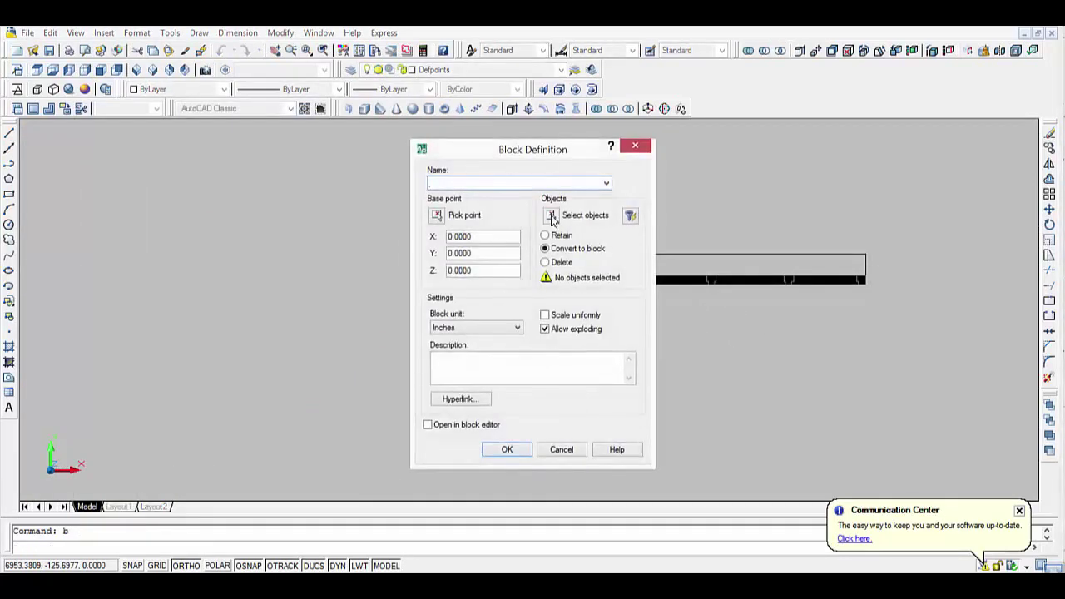
{"action": "left_click", "coordinate": [506, 451]}
{"action": "left_click", "coordinate": [544, 350]}
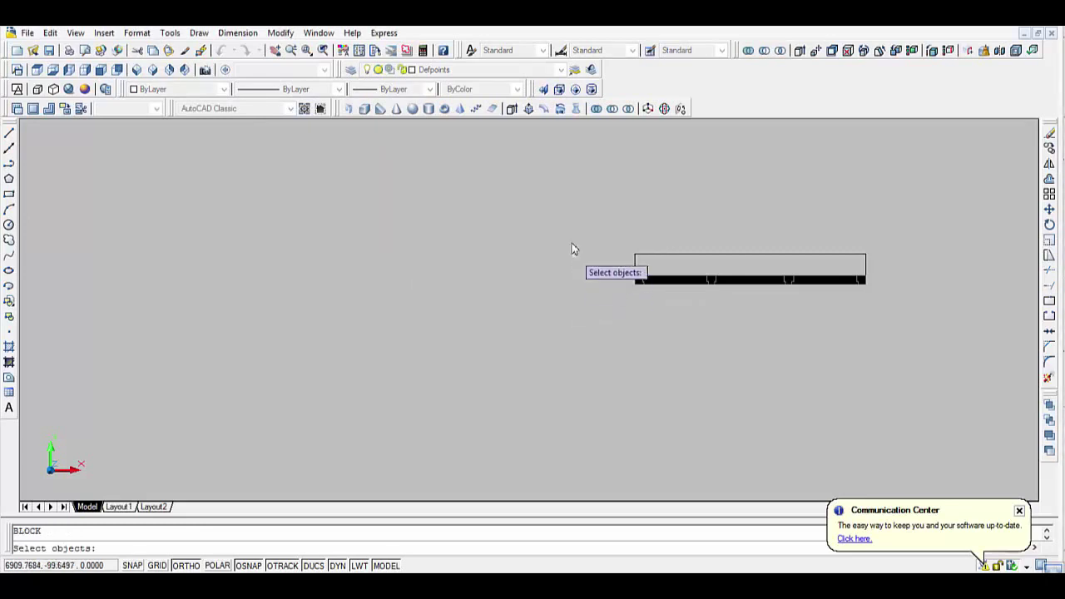
{"action": "left_click", "coordinate": [567, 225]}
{"action": "left_click", "coordinate": [910, 360]}
{"action": "key", "text": "Return"}
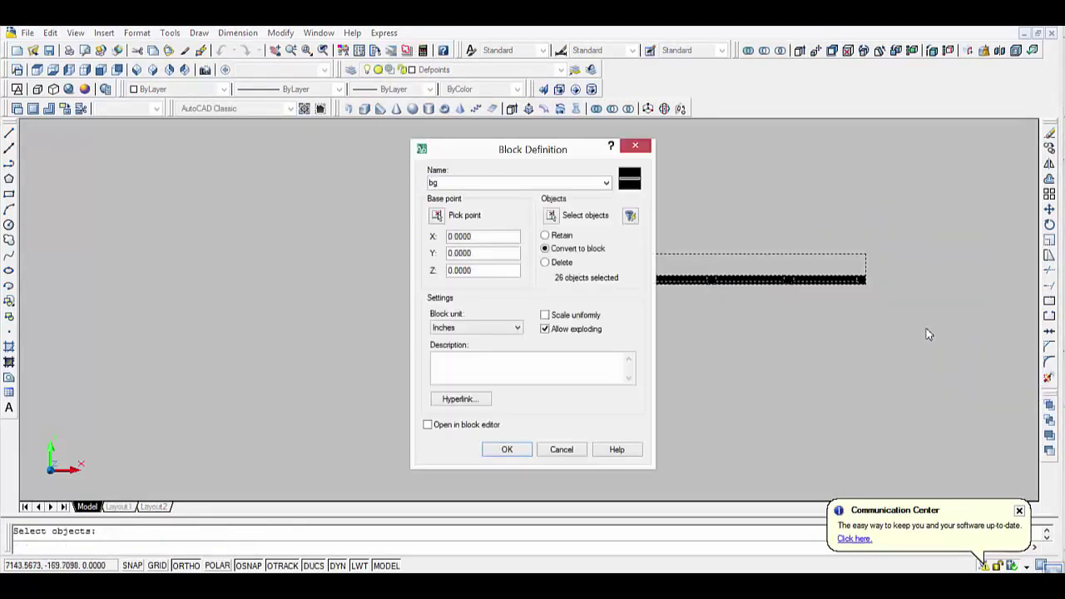
{"action": "key", "text": "Return"}
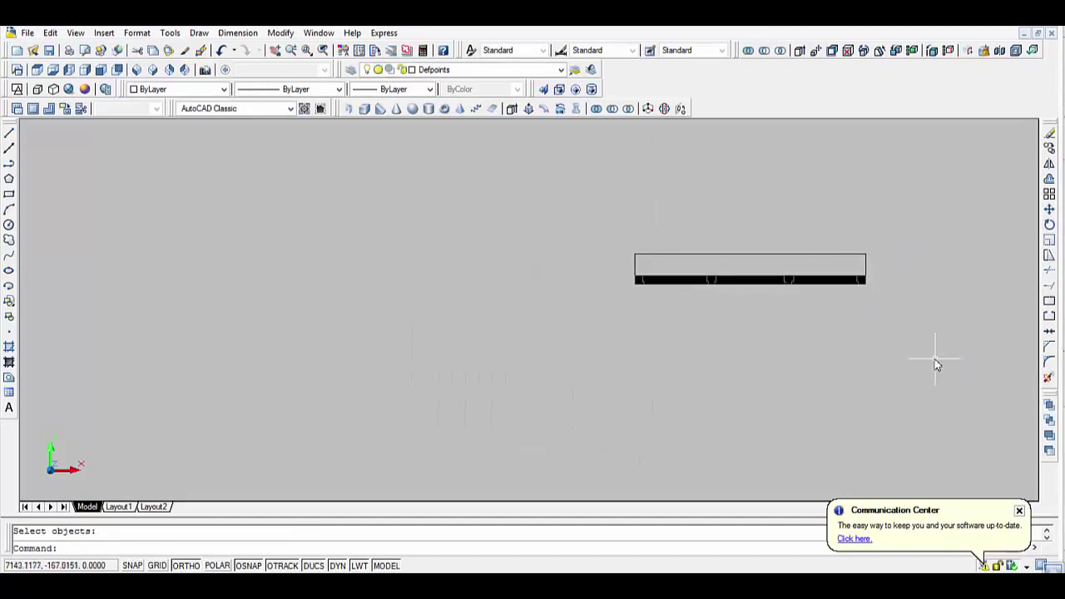
Cancel an accidental MOVE and start the COPY command.
{"action": "type", "text": "m"}
{"action": "key", "text": "Escape"}
{"action": "type", "text": "co"}
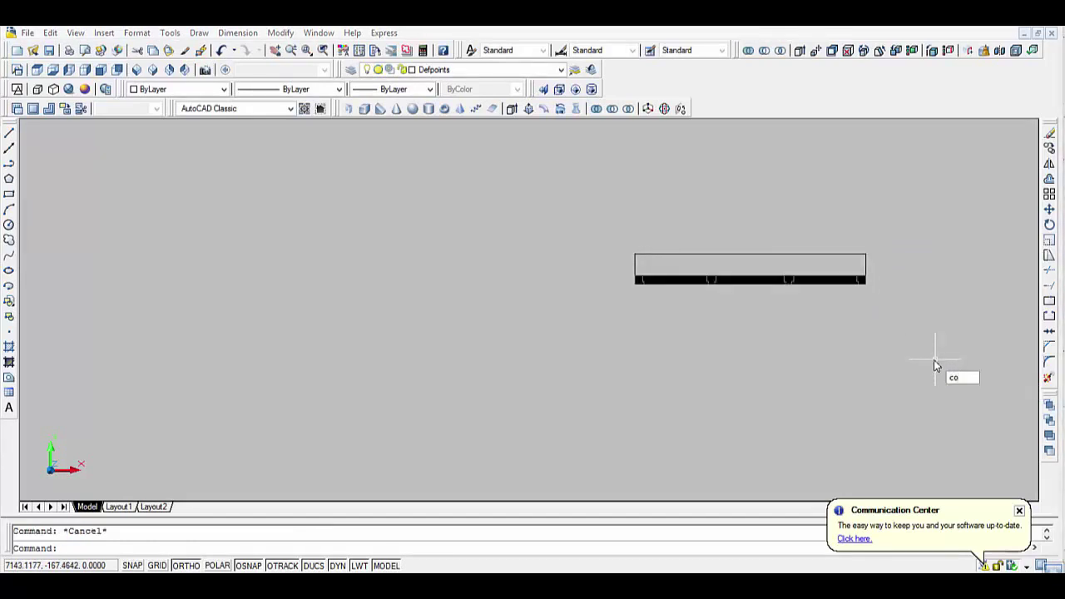
{"action": "key", "text": "Return"}
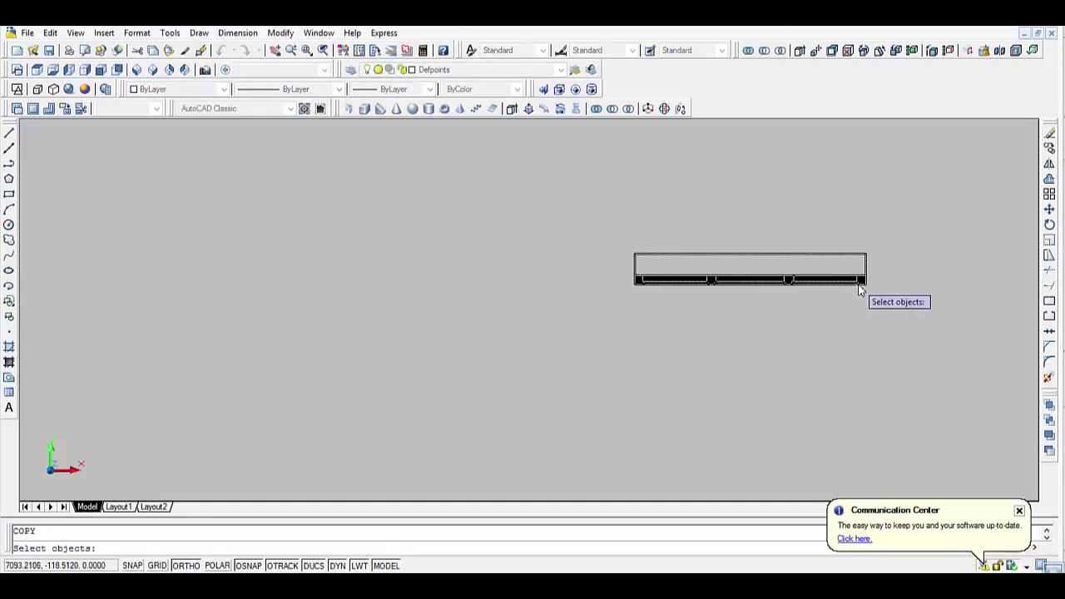
Pick the frame block and its corner as copy base point, turn Ortho off, and switch to 2D Wireframe.
{"action": "left_click", "coordinate": [860, 287]}
{"action": "key", "text": "Return"}
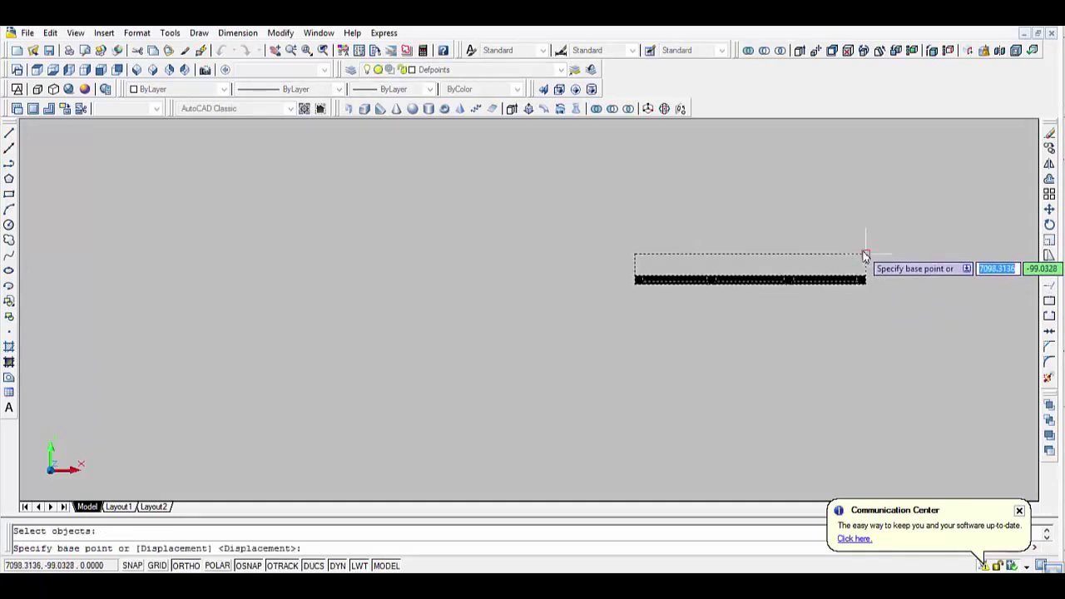
{"action": "left_click", "coordinate": [865, 255]}
{"action": "scroll", "coordinate": [366, 323], "scroll_direction": "down", "scroll_amount": 3}
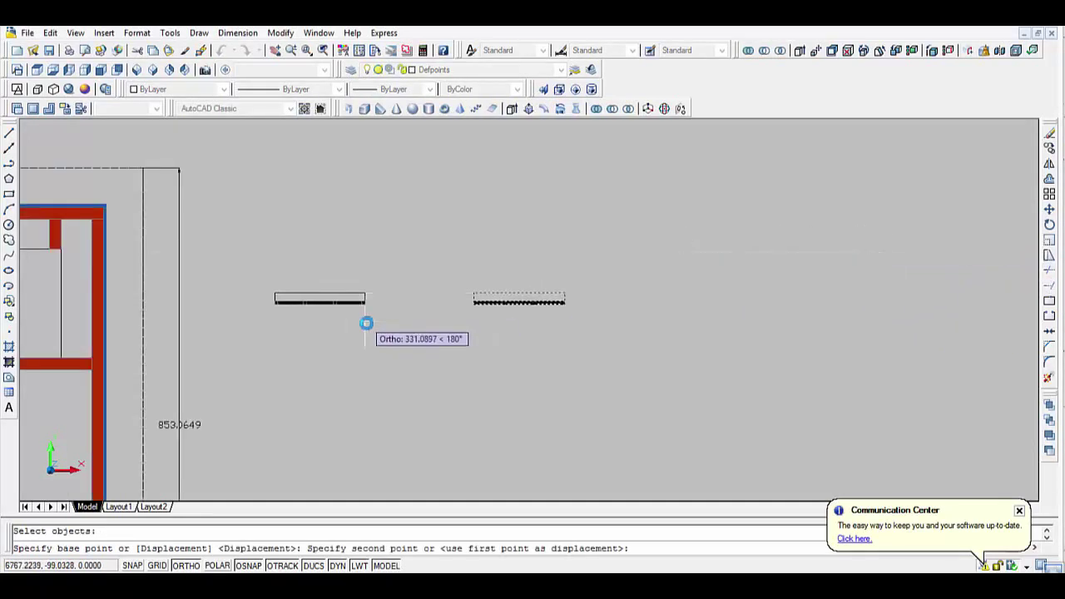
{"action": "scroll", "coordinate": [366, 323], "scroll_direction": "down", "scroll_amount": 2}
{"action": "left_click", "coordinate": [177, 566]}
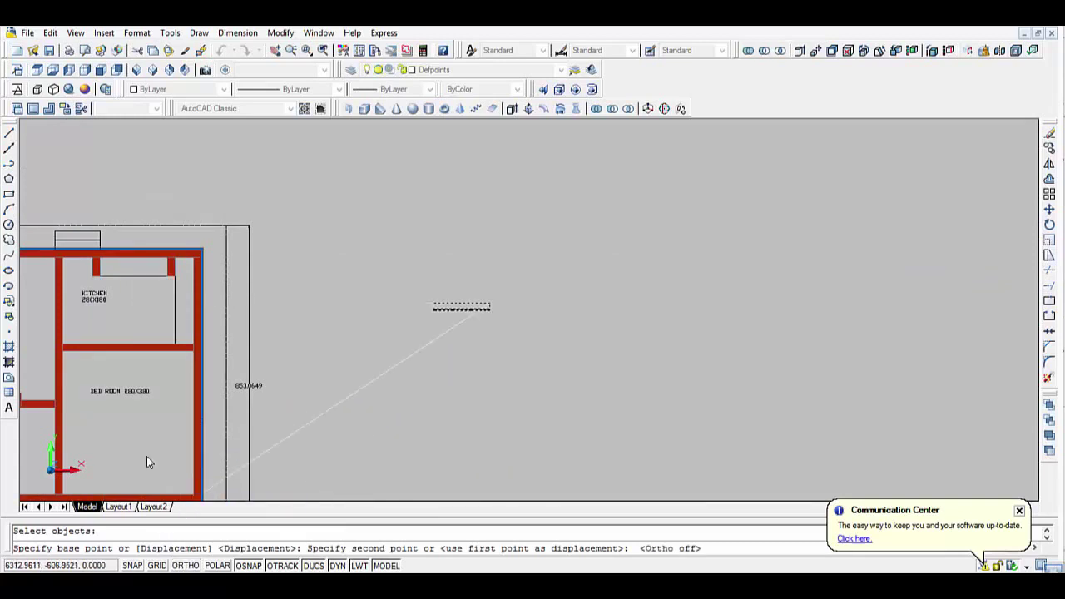
{"action": "middle_click_drag", "start_coordinate": [180, 410], "coordinate": [455, 334]}
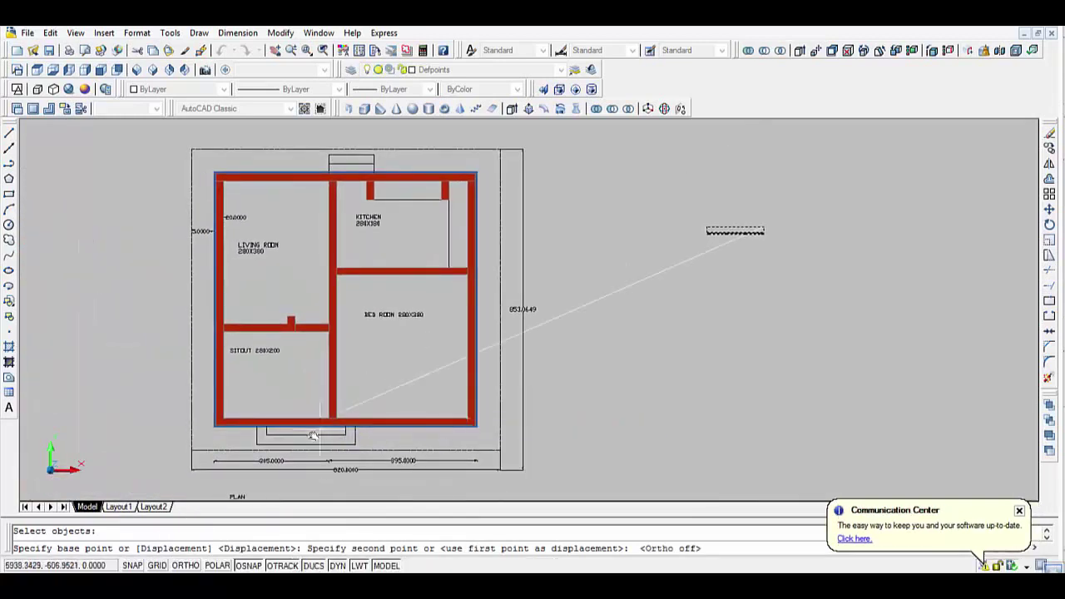
{"action": "left_click", "coordinate": [17, 69]}
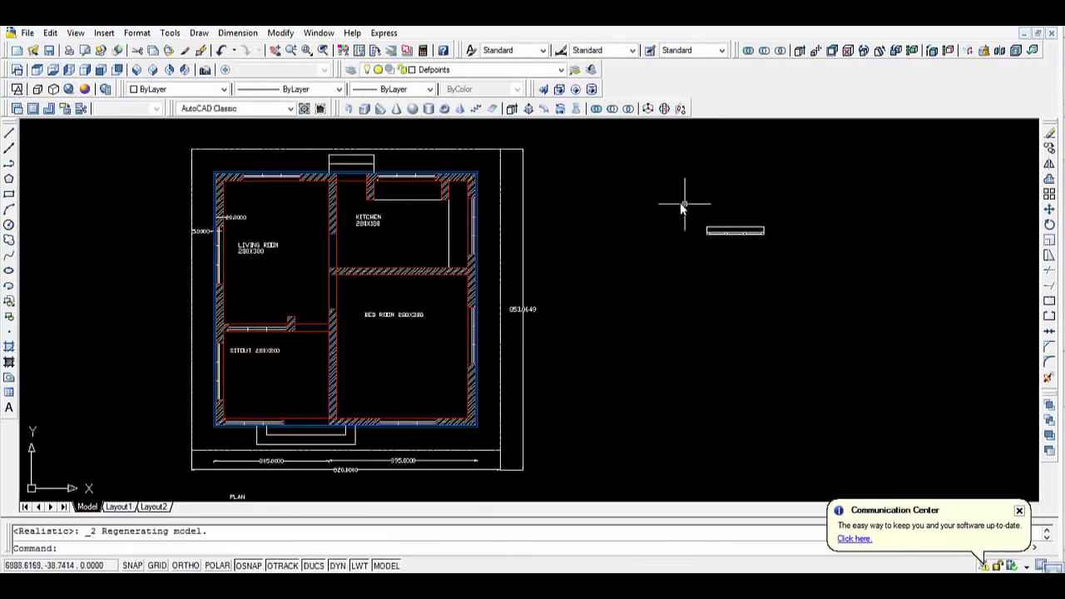
Copy the frame block into the right and left bottom-wall openings, then view SW Isometric.
{"action": "type", "text": "co"}
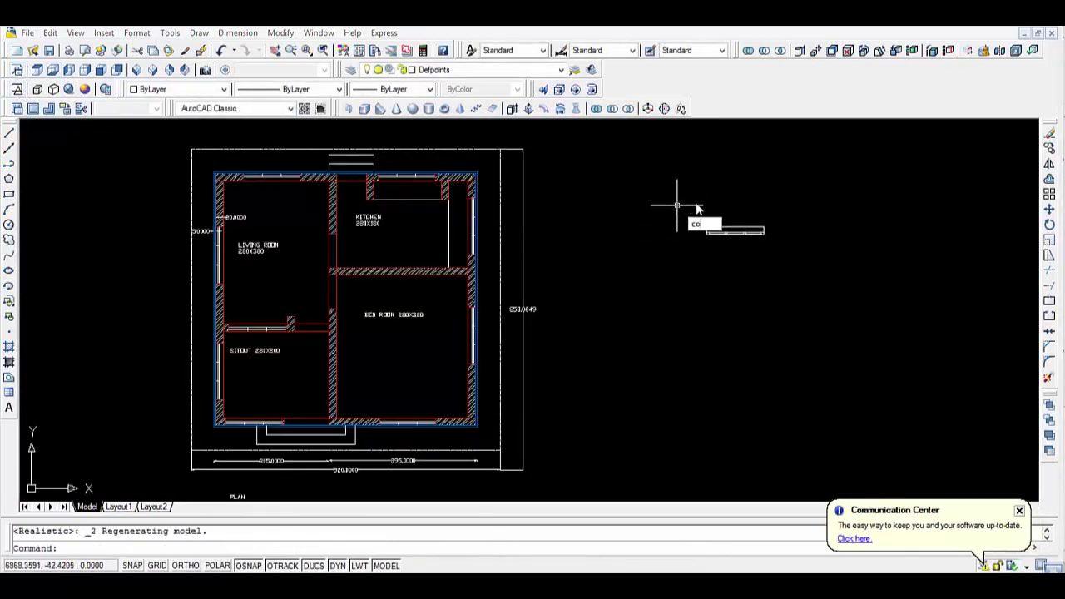
{"action": "key", "text": "Return"}
{"action": "left_click", "coordinate": [678, 204]}
{"action": "left_click", "coordinate": [797, 267]}
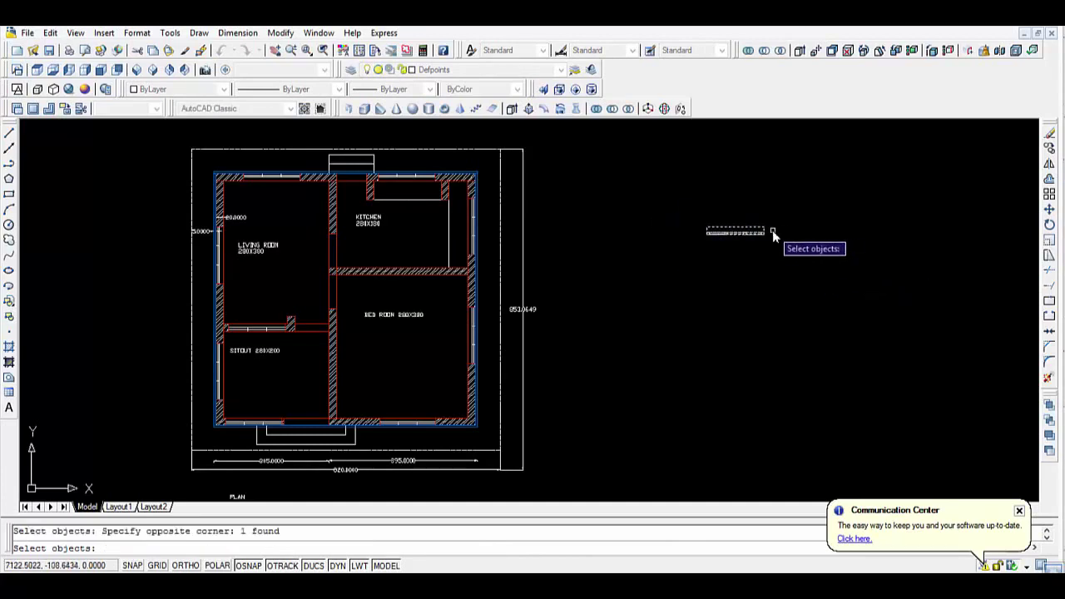
{"action": "key", "text": "Return"}
{"action": "scroll", "coordinate": [783, 229], "scroll_direction": "up", "scroll_amount": 1}
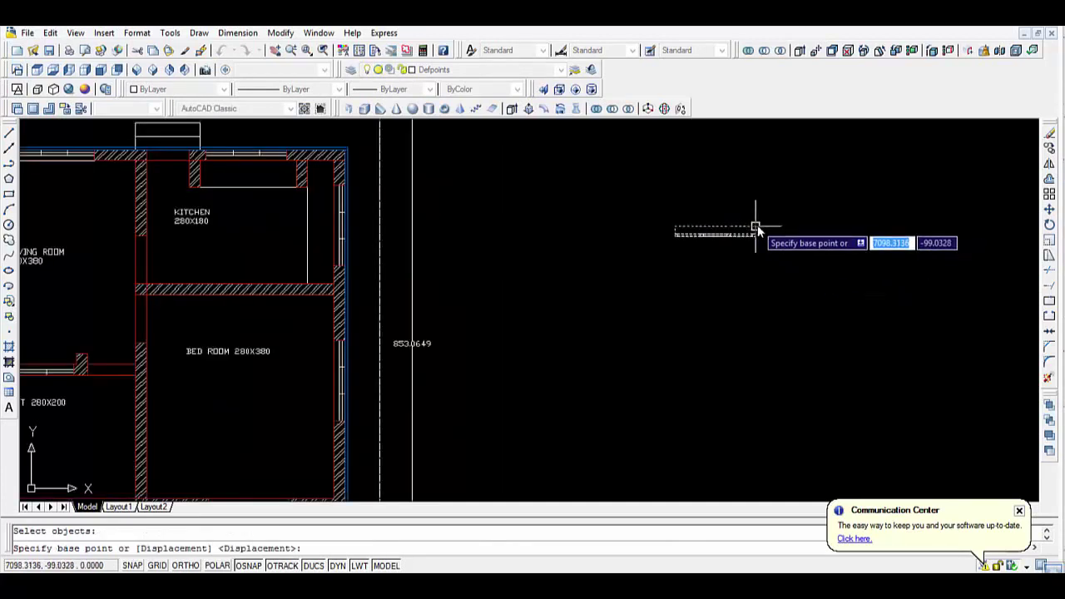
{"action": "left_click", "coordinate": [757, 225]}
{"action": "scroll", "coordinate": [559, 316], "scroll_direction": "down", "scroll_amount": 4}
{"action": "middle_click_drag", "start_coordinate": [507, 347], "coordinate": [677, 354]}
{"action": "scroll", "coordinate": [618, 390], "scroll_direction": "up", "scroll_amount": 4}
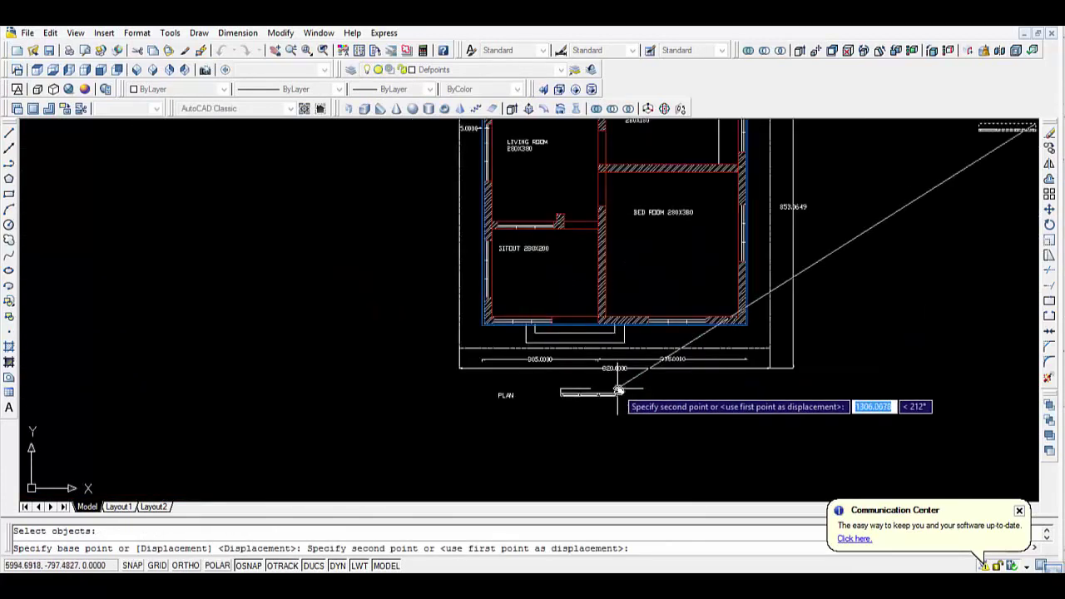
{"action": "scroll", "coordinate": [618, 390], "scroll_direction": "up", "scroll_amount": 1}
{"action": "scroll", "coordinate": [708, 315], "scroll_direction": "up", "scroll_amount": 3}
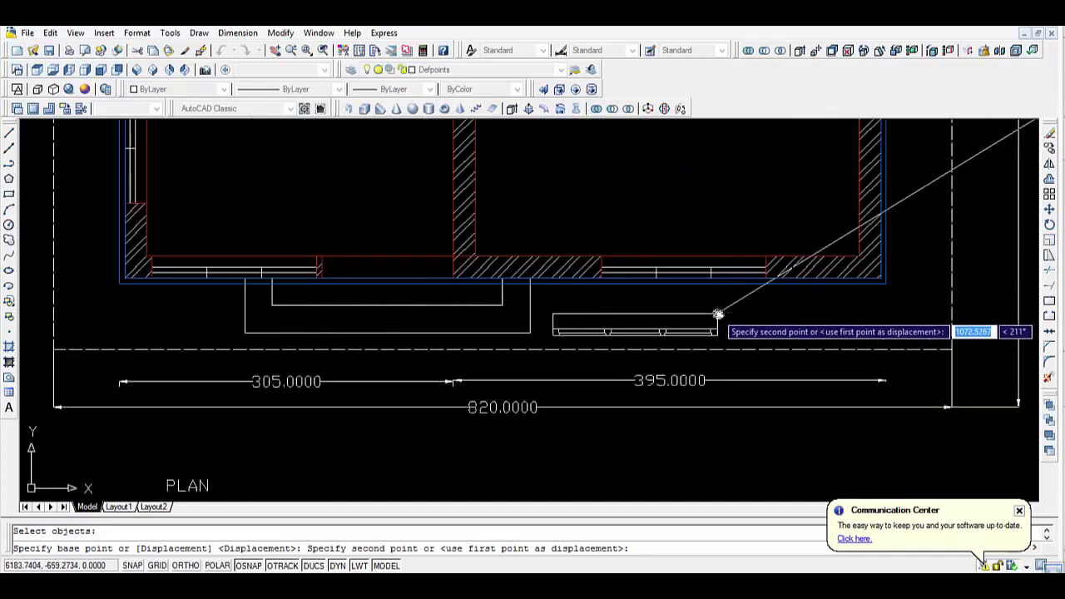
{"action": "left_click", "coordinate": [765, 257]}
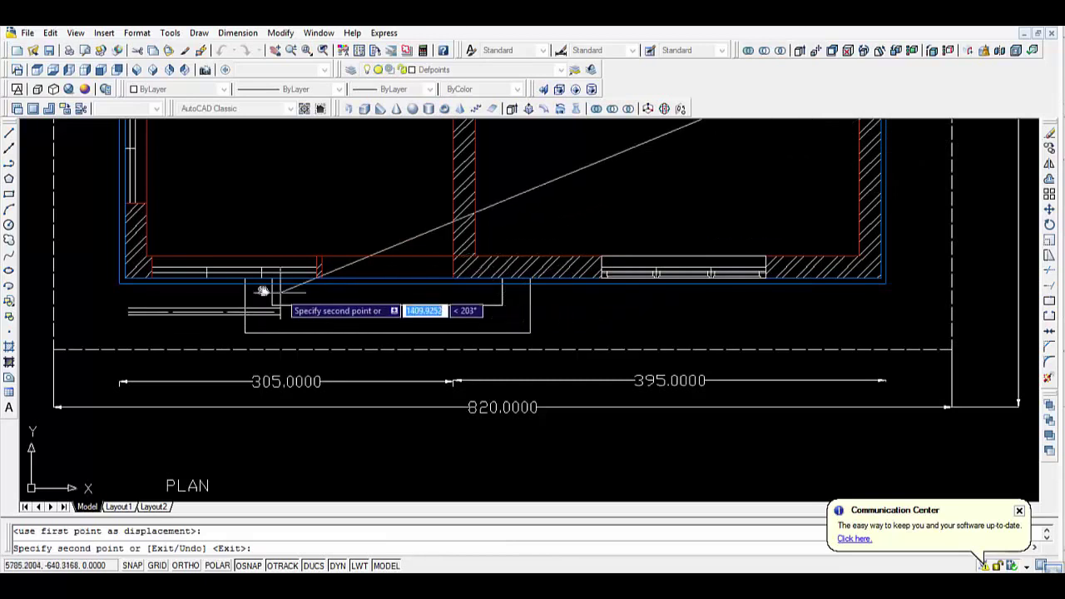
{"action": "left_click", "coordinate": [317, 257]}
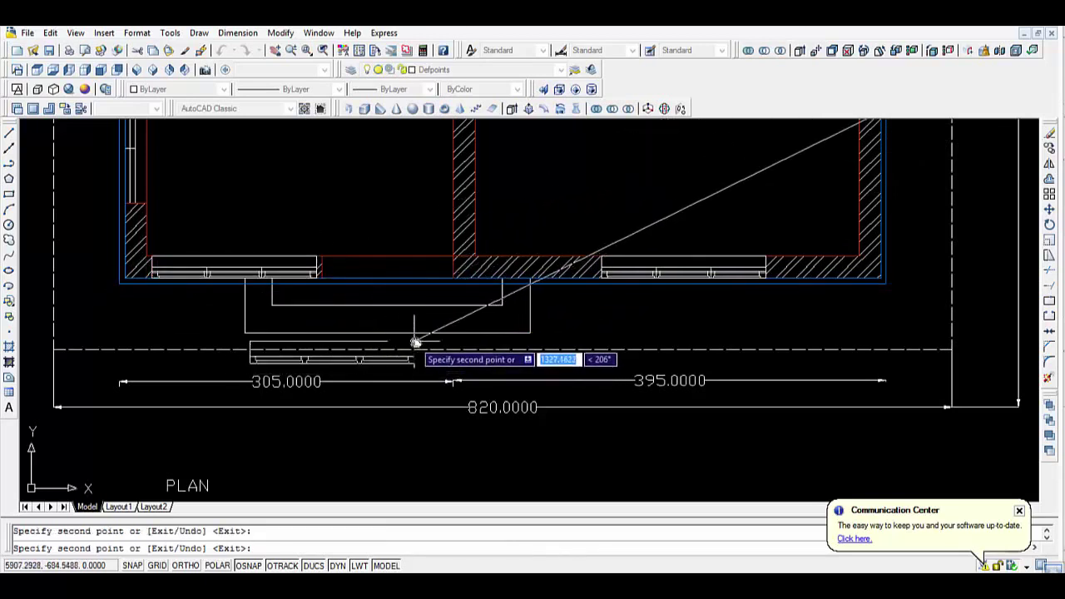
{"action": "key", "text": "Return"}
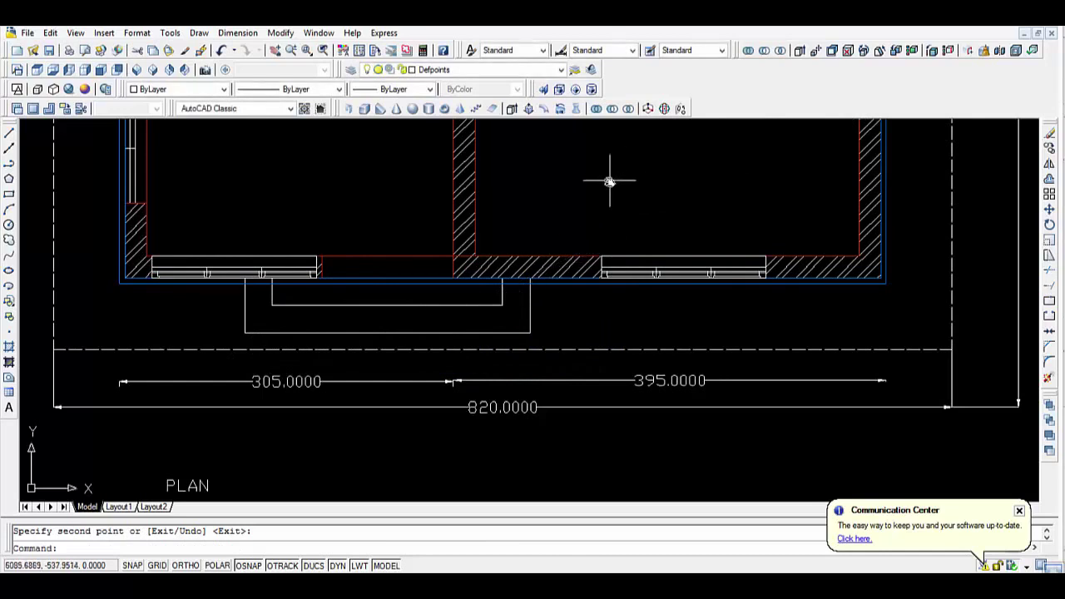
{"action": "left_click", "coordinate": [137, 69]}
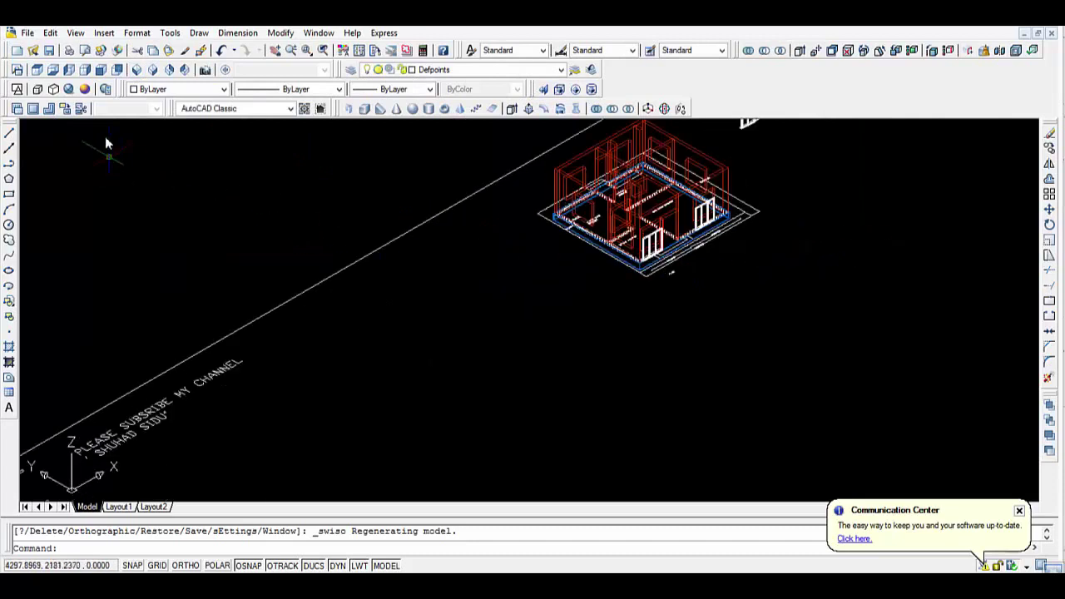
Apply the Realistic visual style and centre the house in view.
{"action": "left_click", "coordinate": [68, 89]}
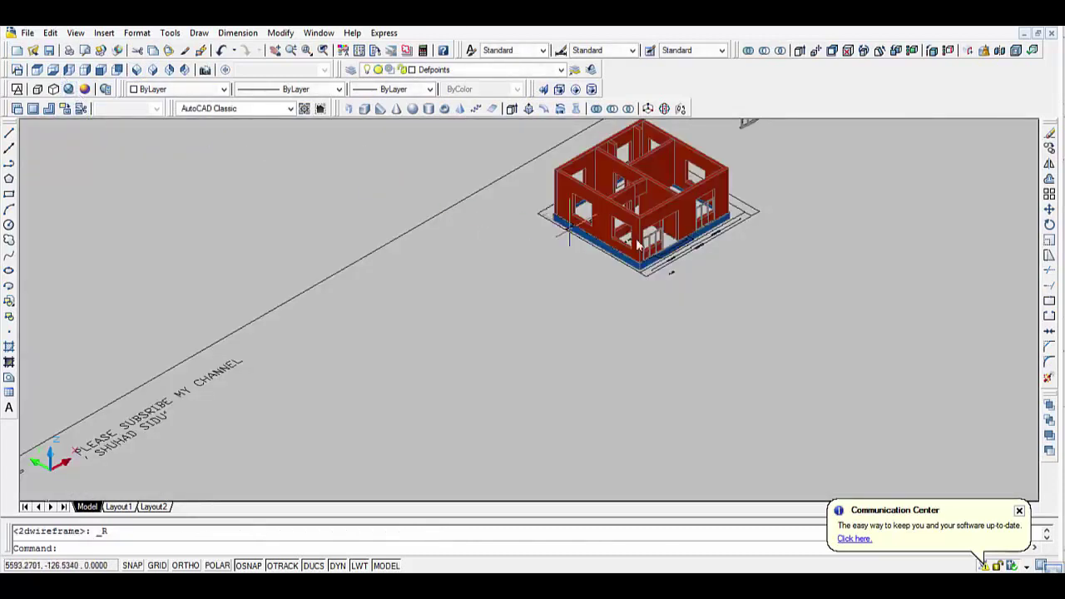
{"action": "scroll", "coordinate": [735, 254], "scroll_direction": "up", "scroll_amount": 2}
{"action": "scroll", "coordinate": [735, 254], "scroll_direction": "up", "scroll_amount": 2}
{"action": "middle_click_drag", "start_coordinate": [735, 253], "coordinate": [641, 297]}
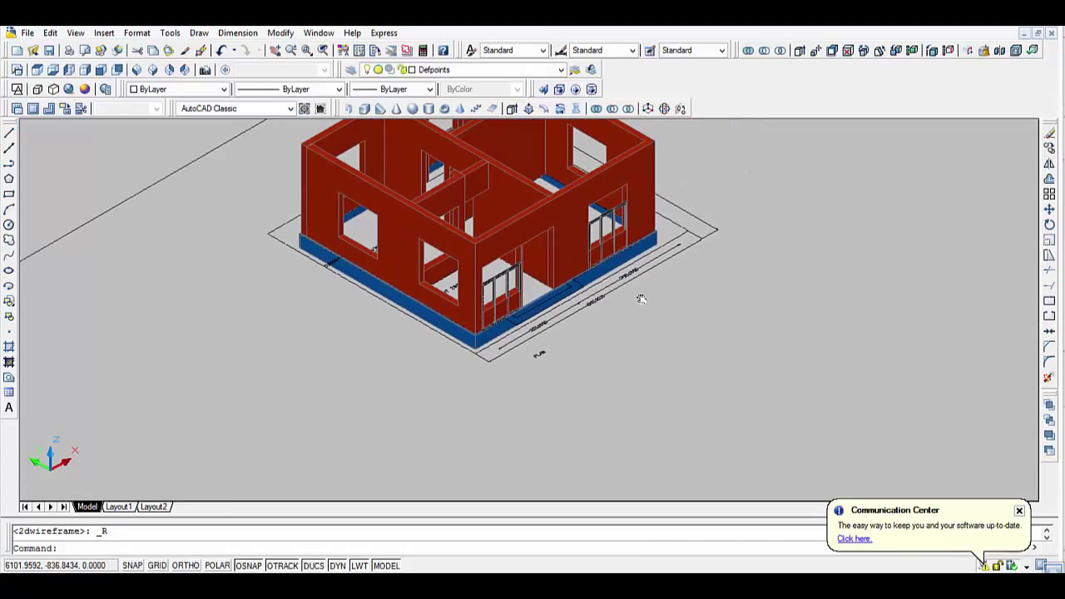
Move both window frames straight up 60 units with Ortho on.
{"action": "left_click", "coordinate": [506, 307]}
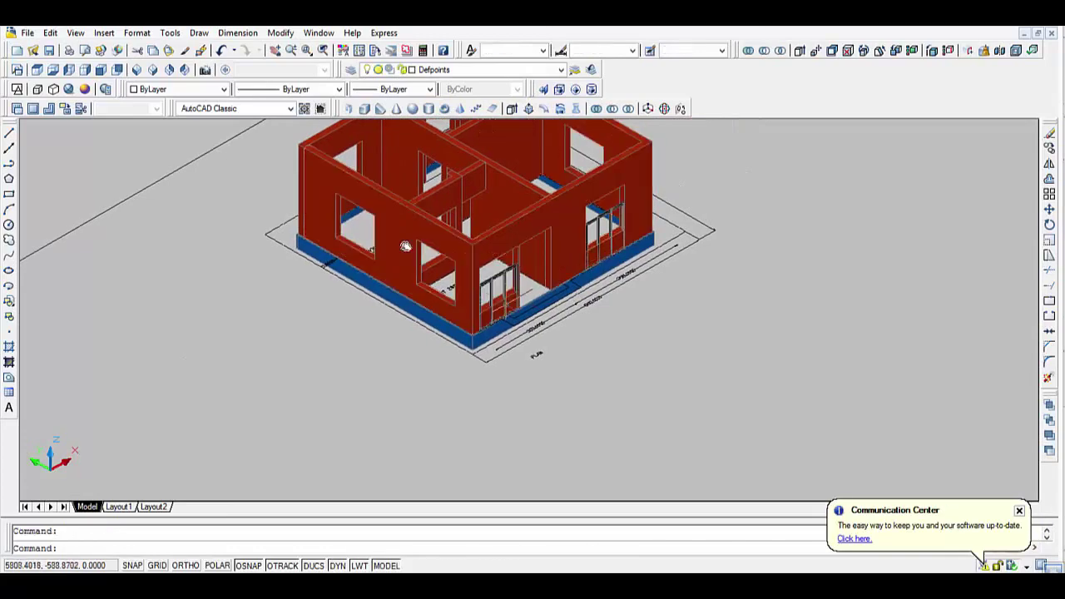
{"action": "left_click", "coordinate": [577, 261]}
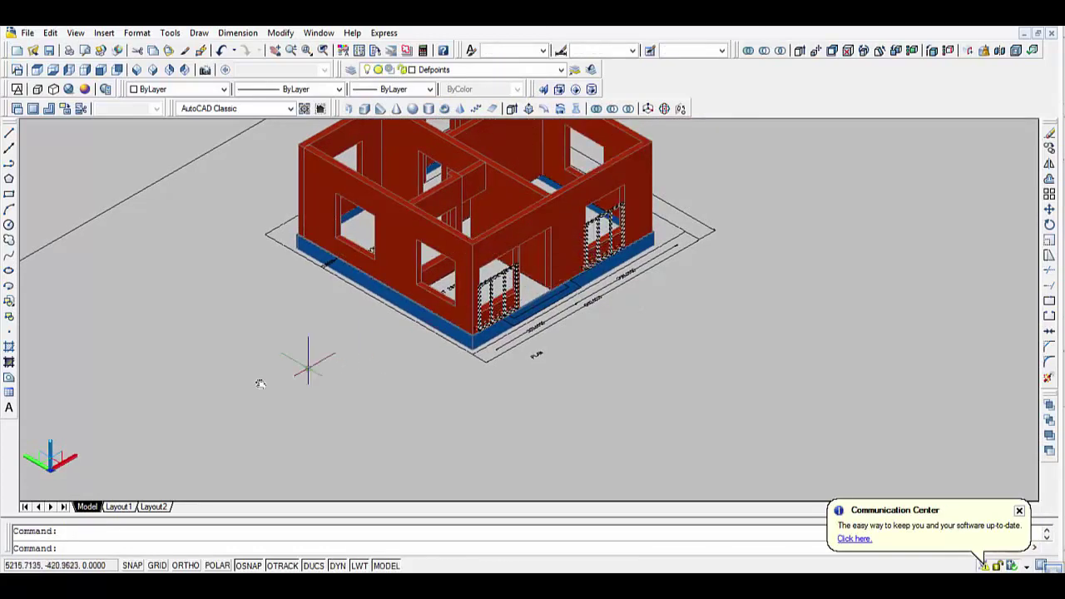
{"action": "left_click", "coordinate": [51, 462]}
{"action": "key", "text": "space"}
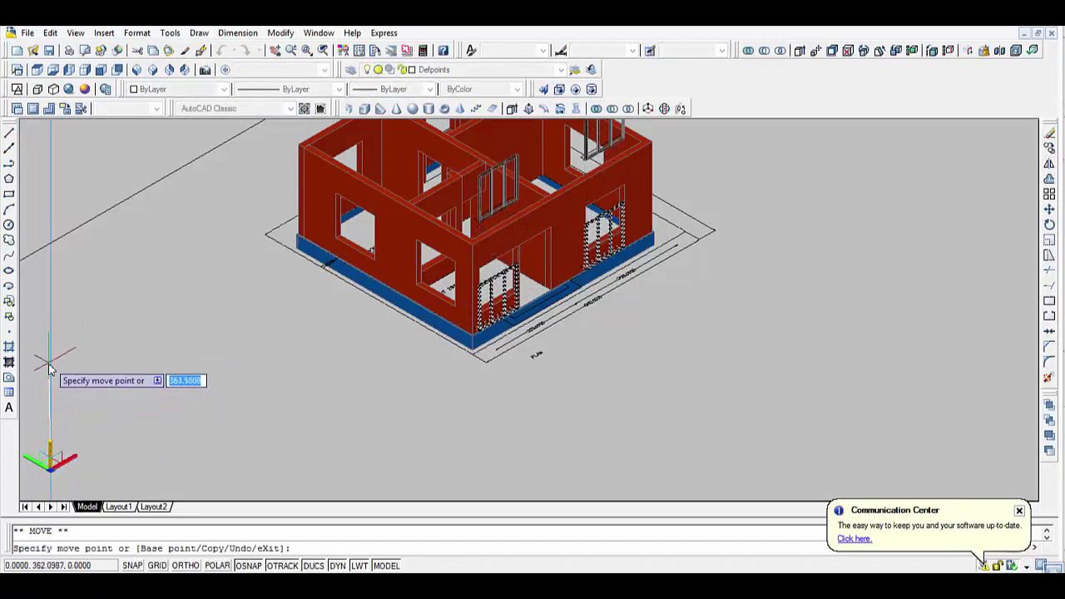
{"action": "left_click", "coordinate": [186, 566]}
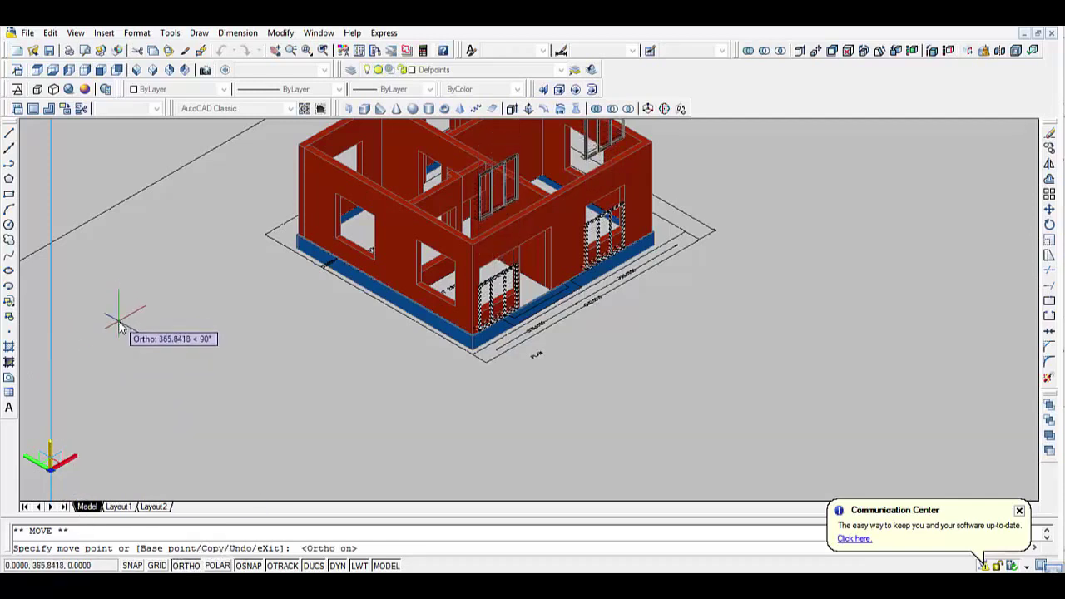
{"action": "type", "text": "60"}
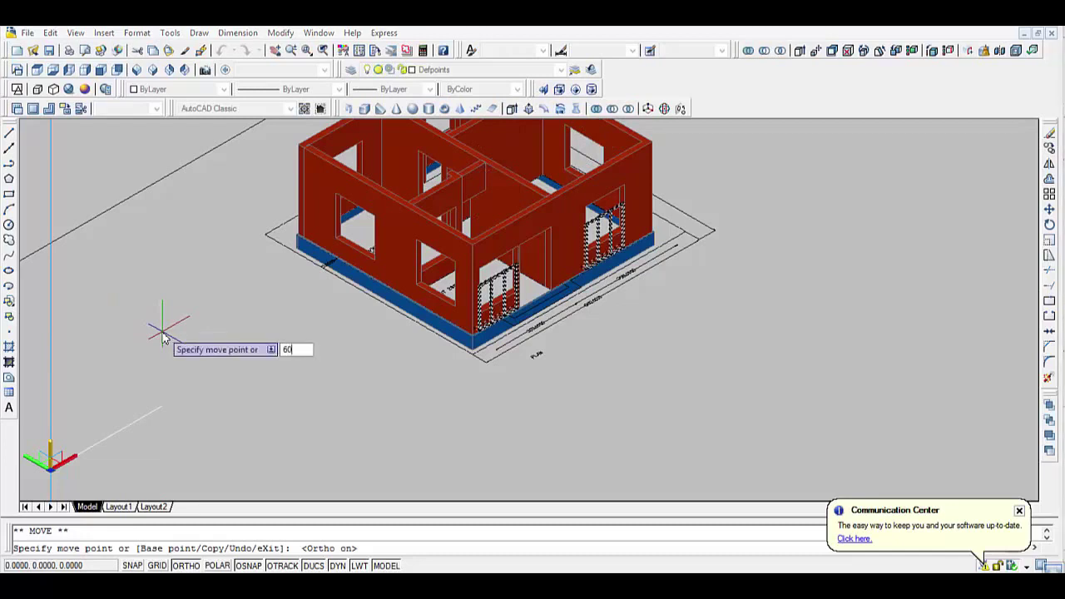
{"action": "key", "text": "Return"}
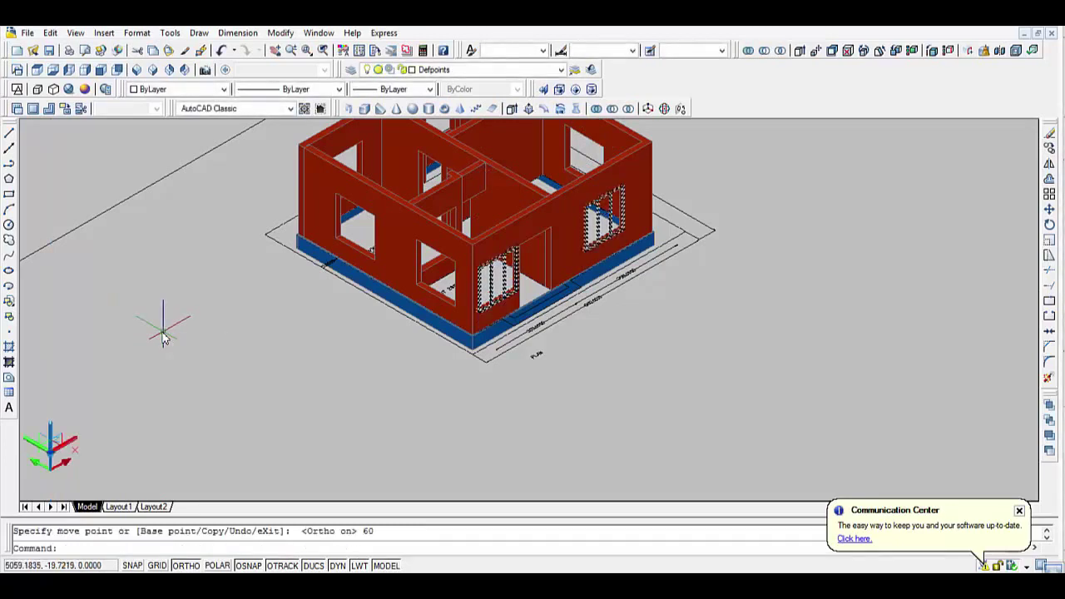
{"action": "key", "text": "Escape"}
{"action": "scroll", "coordinate": [632, 245], "scroll_direction": "up", "scroll_amount": 3}
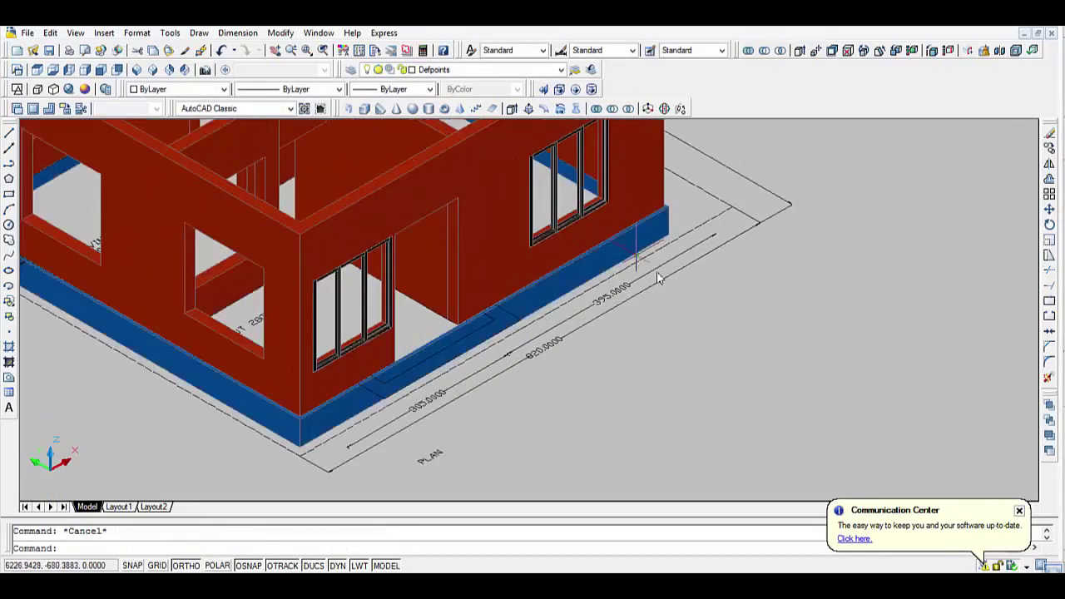
{"action": "middle_click_drag", "start_coordinate": [629, 241], "coordinate": [619, 254]}
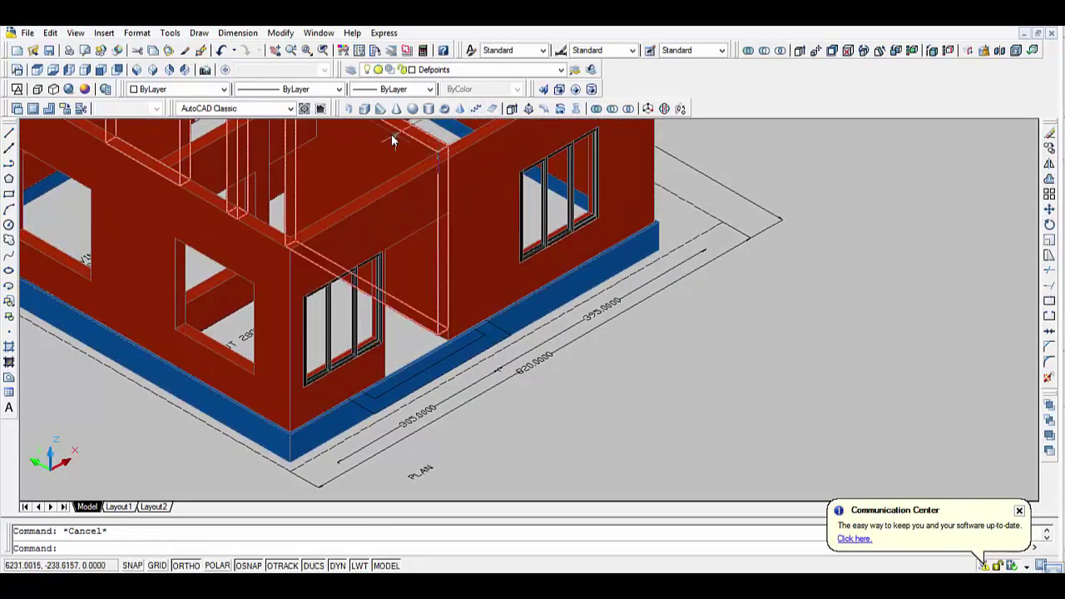
{"action": "left_click", "coordinate": [250, 175]}
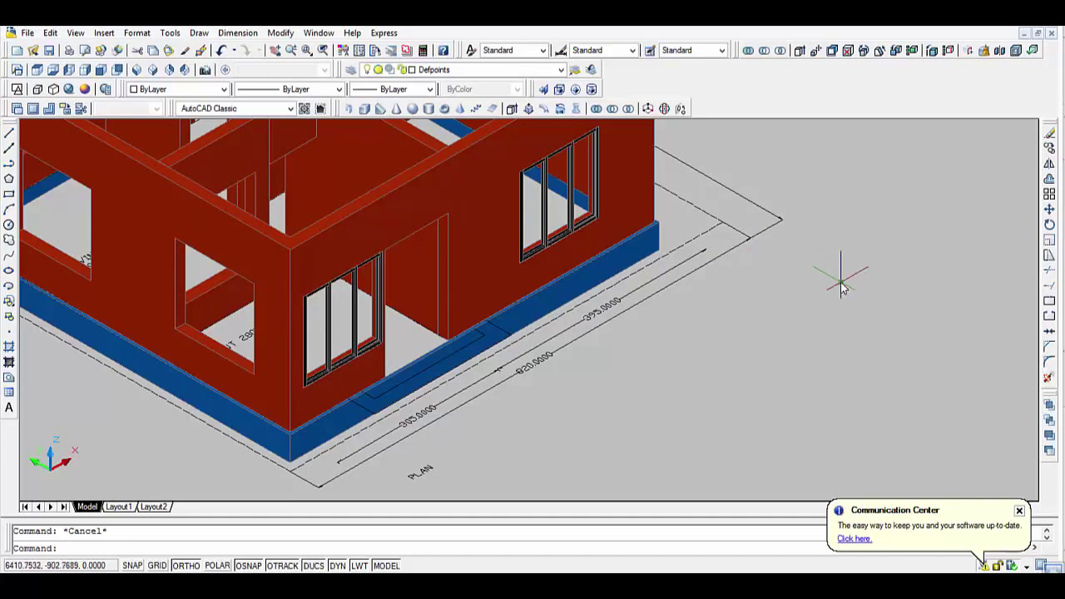
{"action": "middle_click_drag", "start_coordinate": [840, 285], "coordinate": [696, 343]}
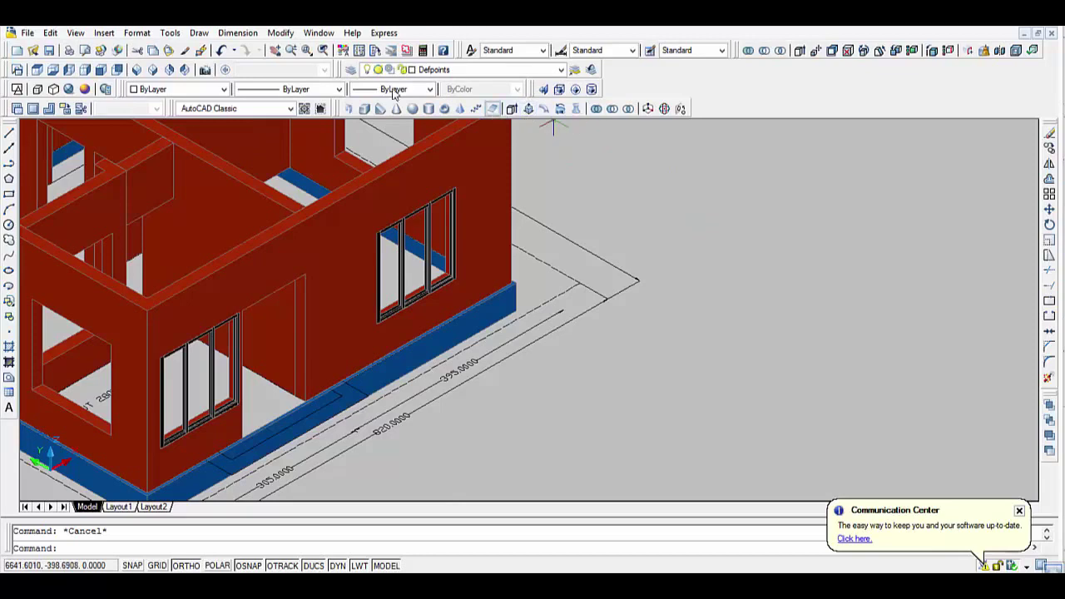
{"action": "left_click", "coordinate": [492, 108]}
{"action": "scroll", "coordinate": [449, 245], "scroll_direction": "up", "scroll_amount": 2}
{"action": "scroll", "coordinate": [374, 242], "scroll_direction": "up", "scroll_amount": 2}
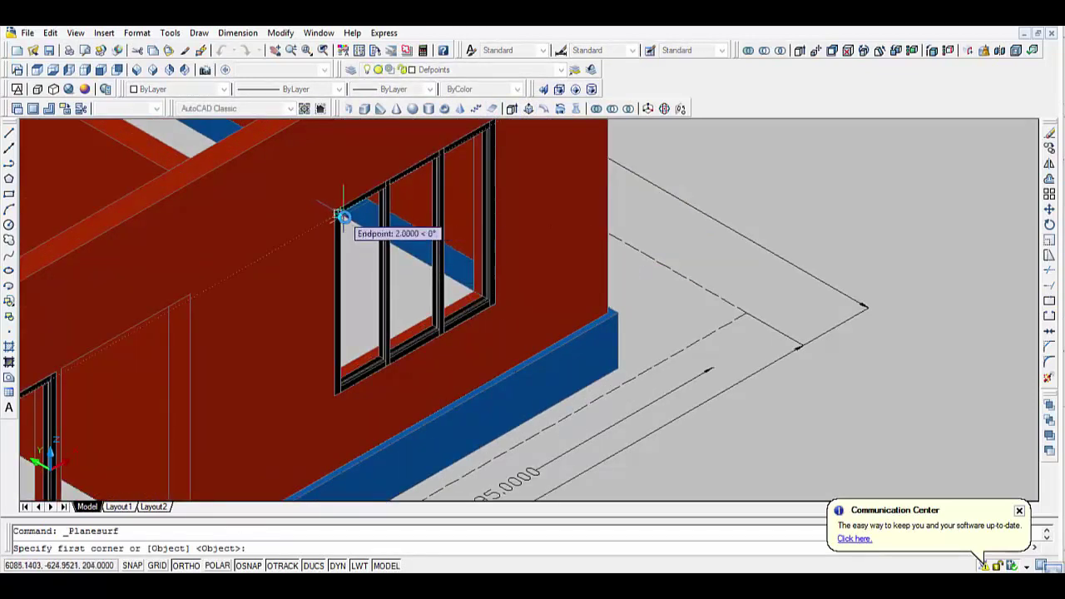
{"action": "left_click", "coordinate": [337, 214]}
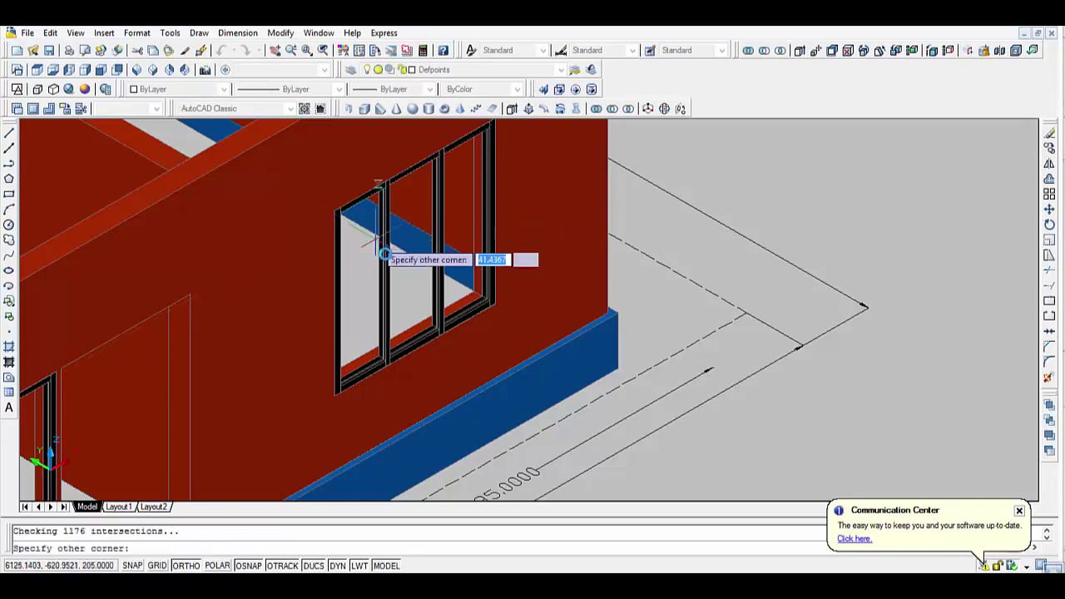
{"action": "left_click", "coordinate": [384, 359]}
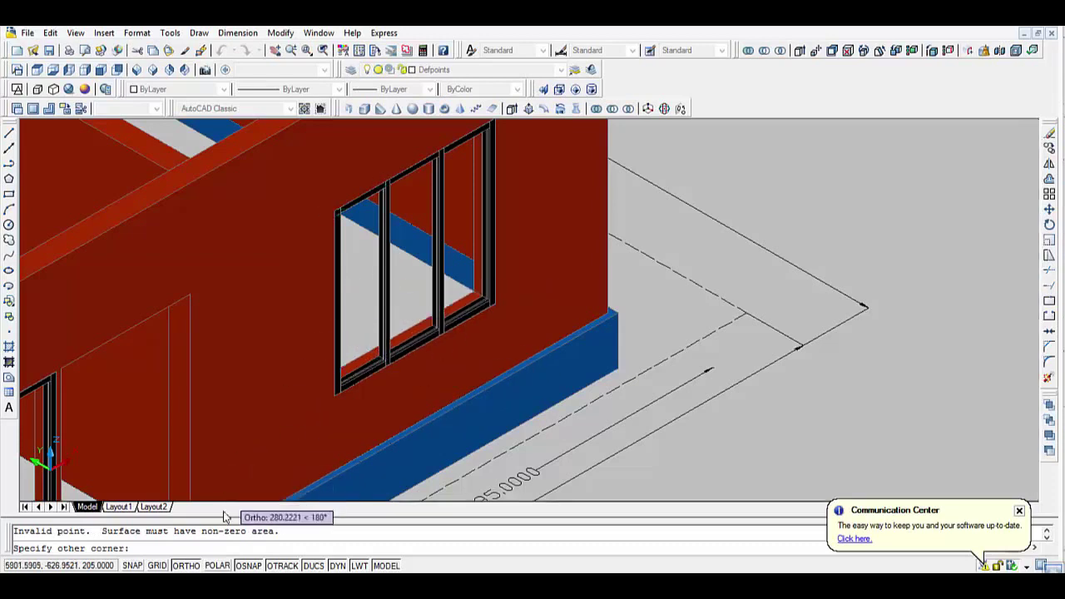
{"action": "key", "text": "F8"}
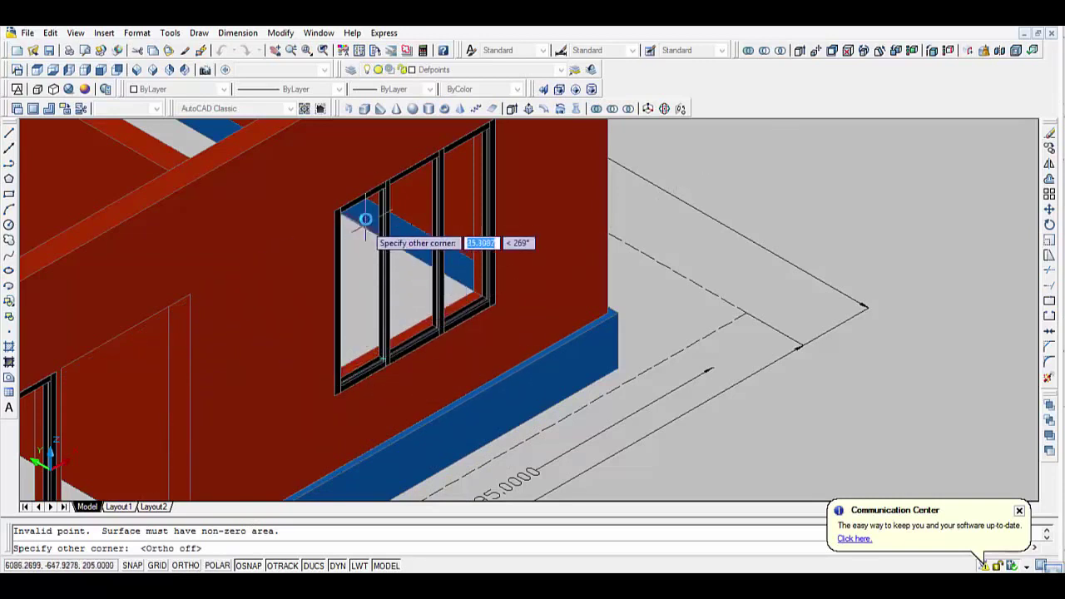
{"action": "key", "text": "Escape"}
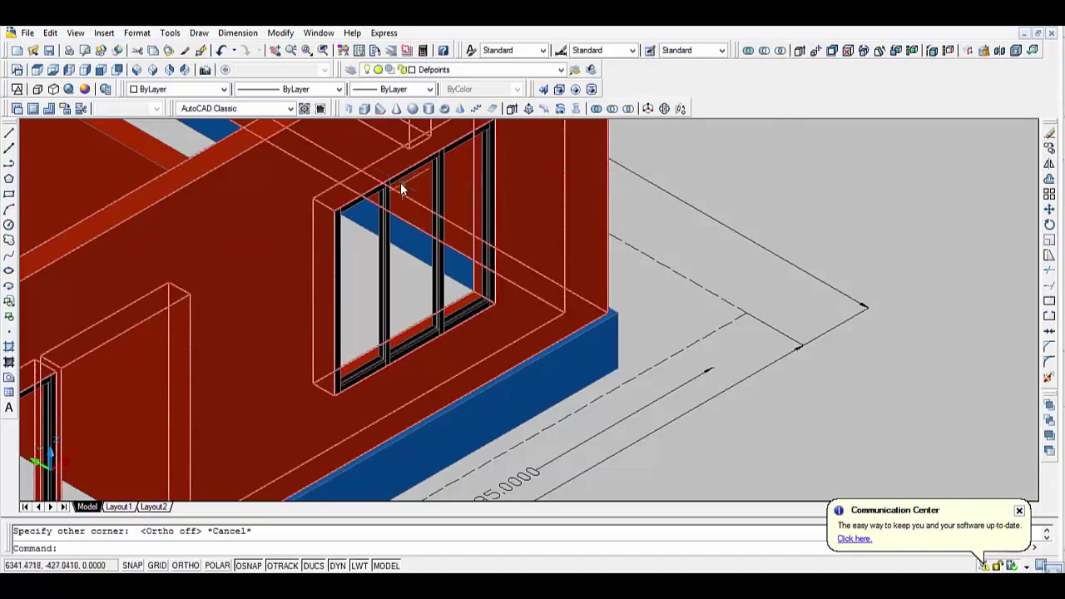
In top view, draw a 100 by 20 rectangle to the right of the floor plan.
{"action": "left_click", "coordinate": [38, 70]}
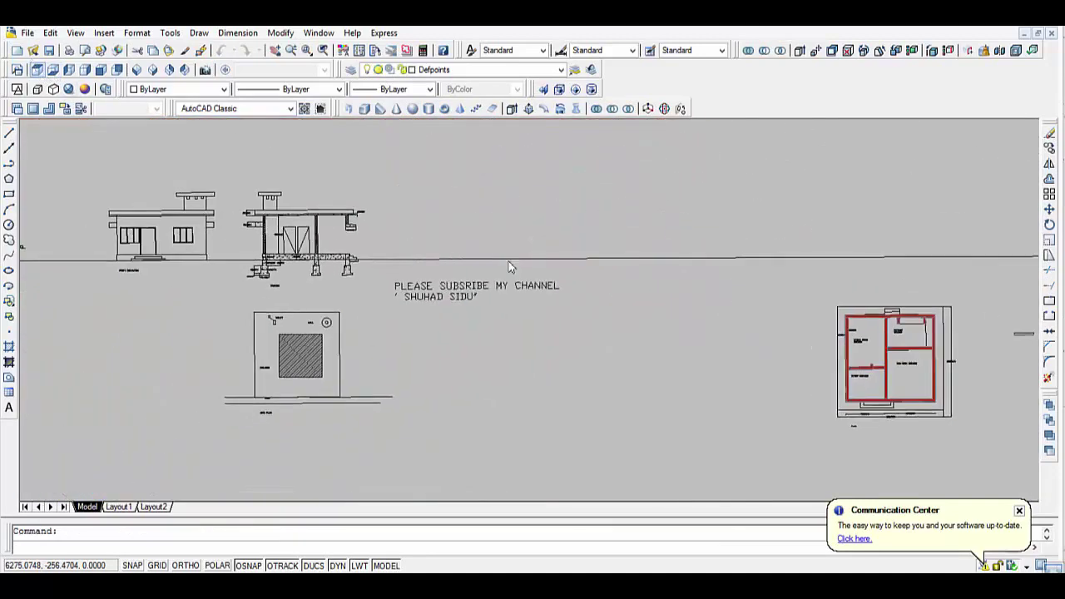
{"action": "middle_click_drag", "start_coordinate": [836, 366], "coordinate": [440, 342]}
{"action": "scroll", "coordinate": [591, 339], "scroll_direction": "up", "scroll_amount": 2}
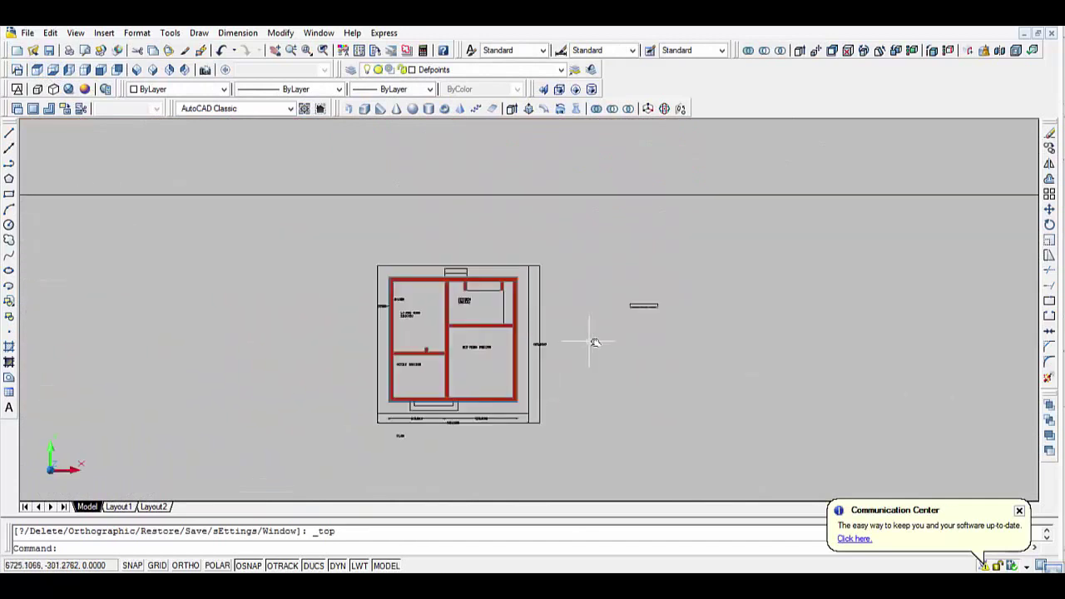
{"action": "scroll", "coordinate": [653, 308], "scroll_direction": "up", "scroll_amount": 1}
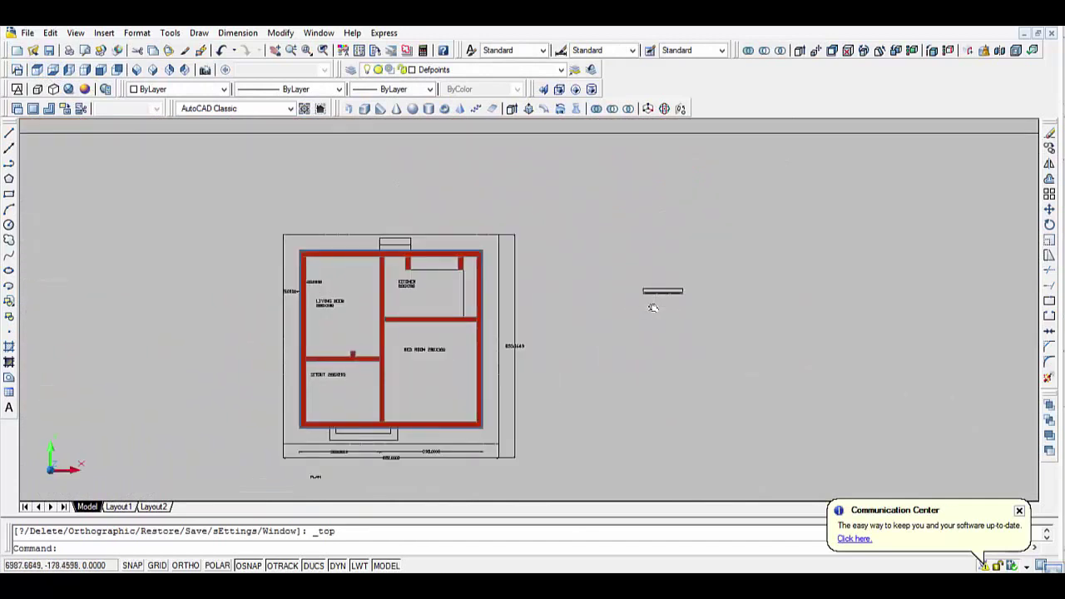
{"action": "left_click", "coordinate": [9, 194]}
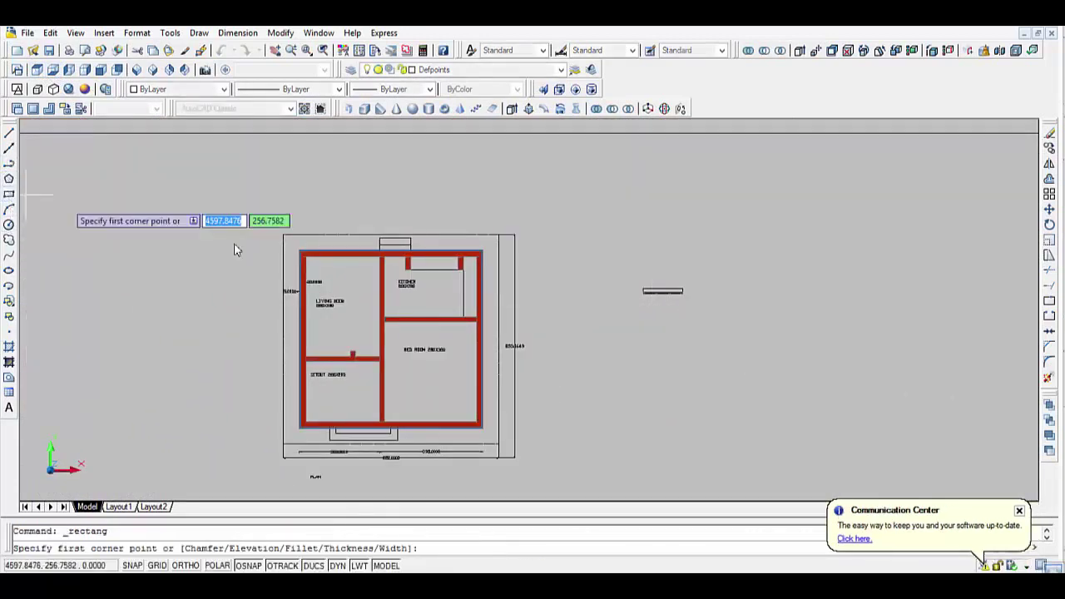
{"action": "left_click", "coordinate": [653, 341]}
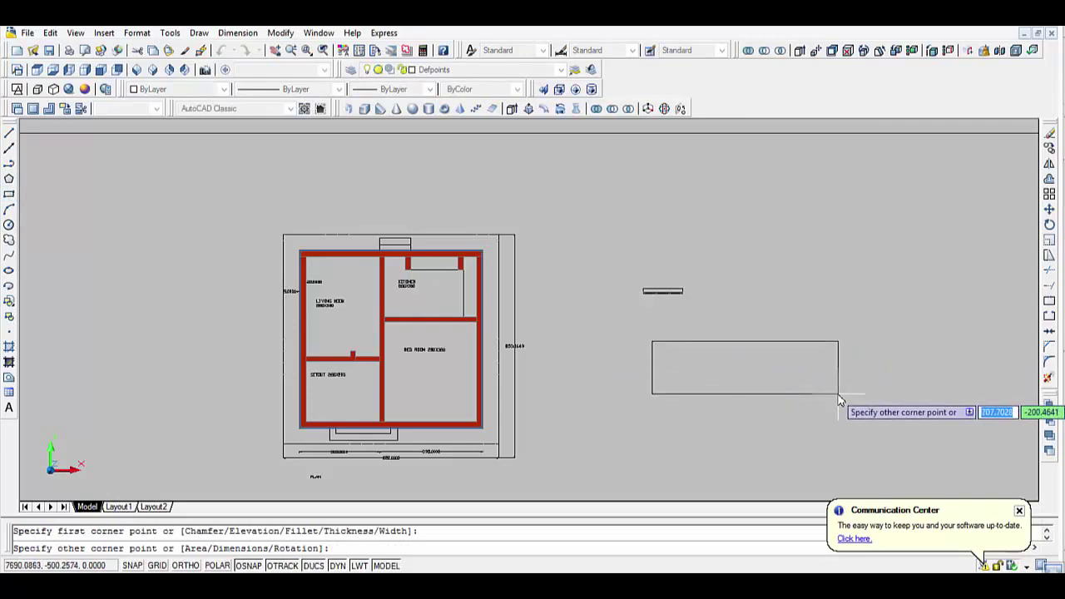
{"action": "type", "text": "100"}
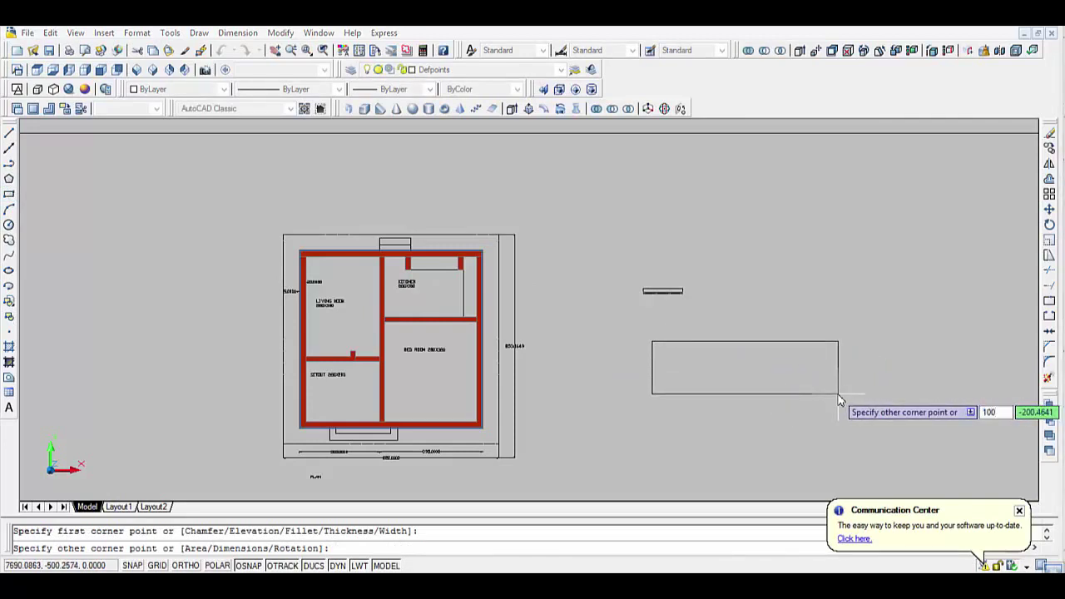
{"action": "key", "text": "Tab"}
{"action": "key", "text": "Return"}
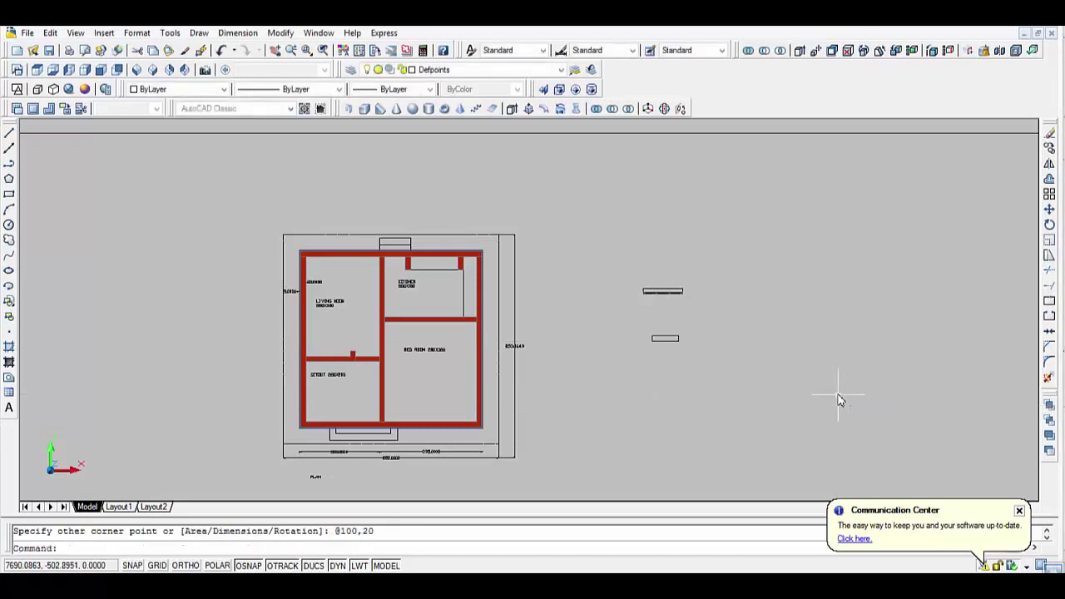
Explode the rectangle into separate lines.
{"action": "scroll", "coordinate": [767, 378], "scroll_direction": "up", "scroll_amount": 2}
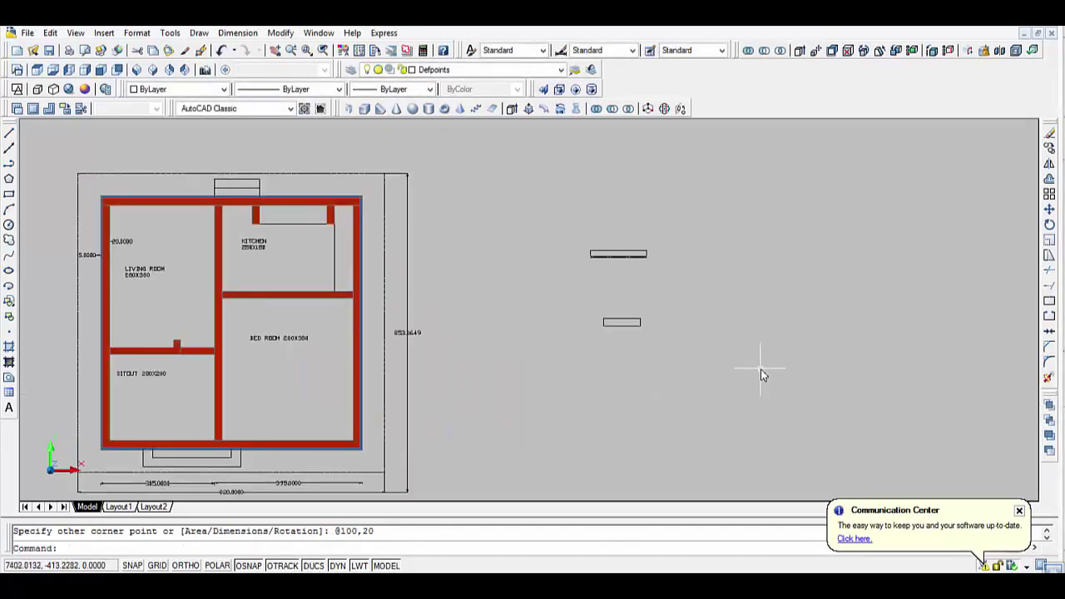
{"action": "type", "text": "explode"}
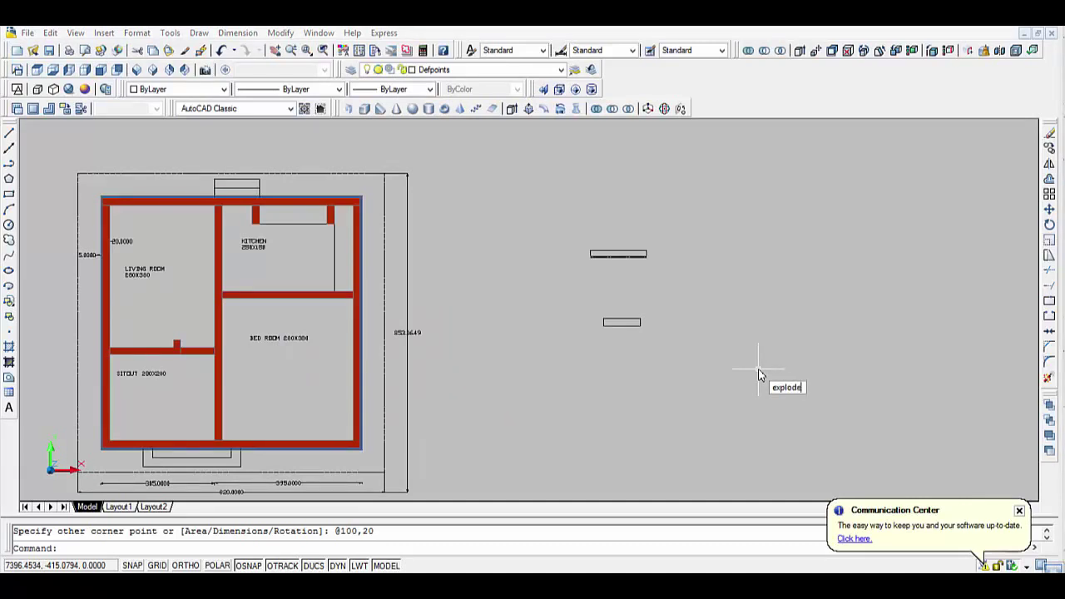
{"action": "key", "text": "Return"}
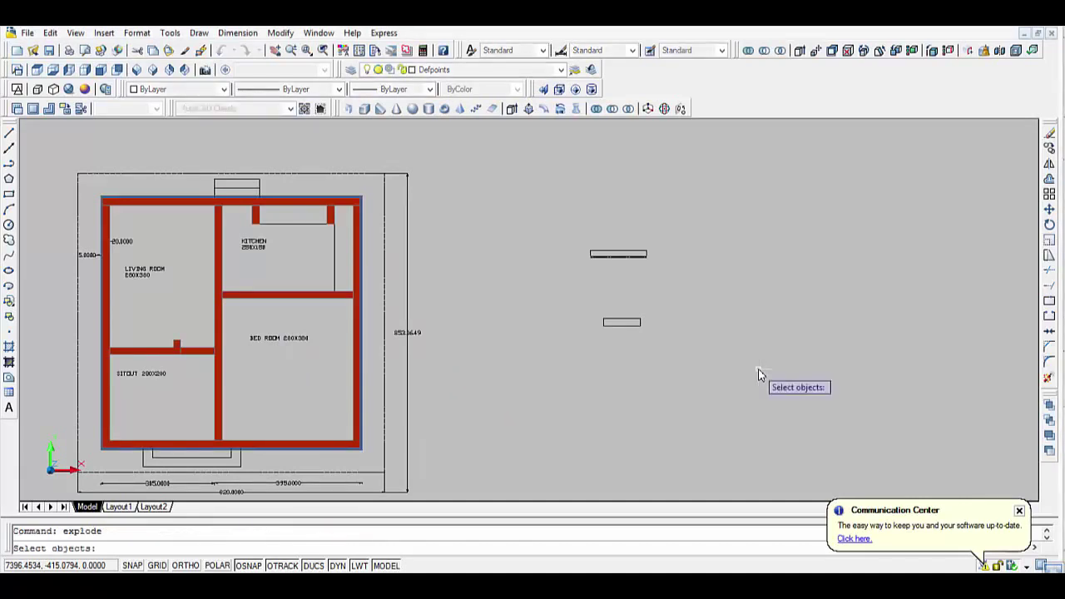
{"action": "scroll", "coordinate": [607, 327], "scroll_direction": "up", "scroll_amount": 2}
{"action": "scroll", "coordinate": [609, 327], "scroll_direction": "up", "scroll_amount": 2}
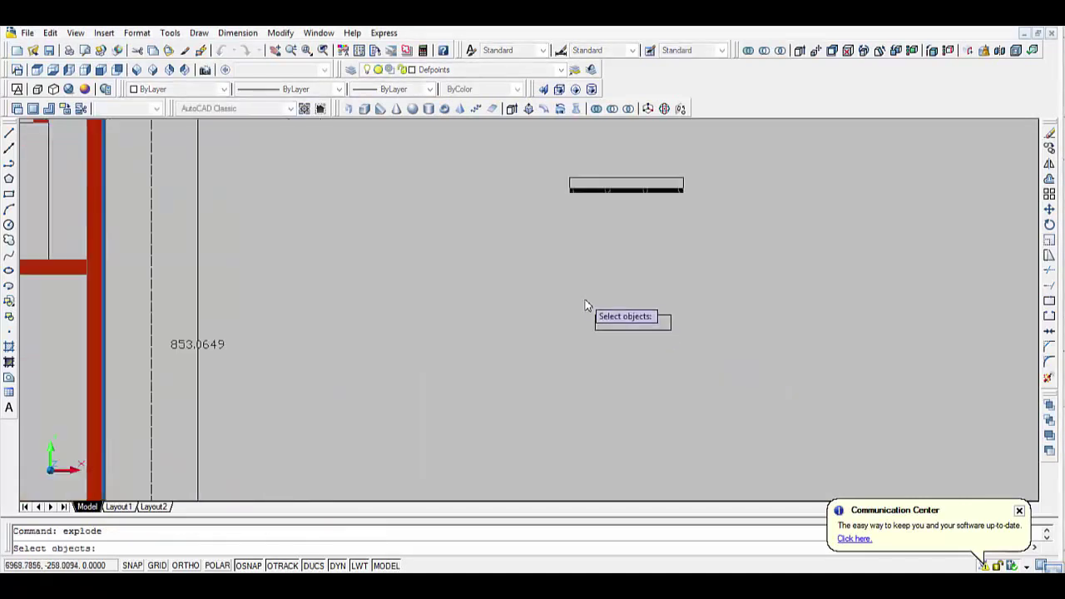
{"action": "left_click", "coordinate": [582, 298]}
{"action": "left_click", "coordinate": [720, 373]}
{"action": "key", "text": "Return"}
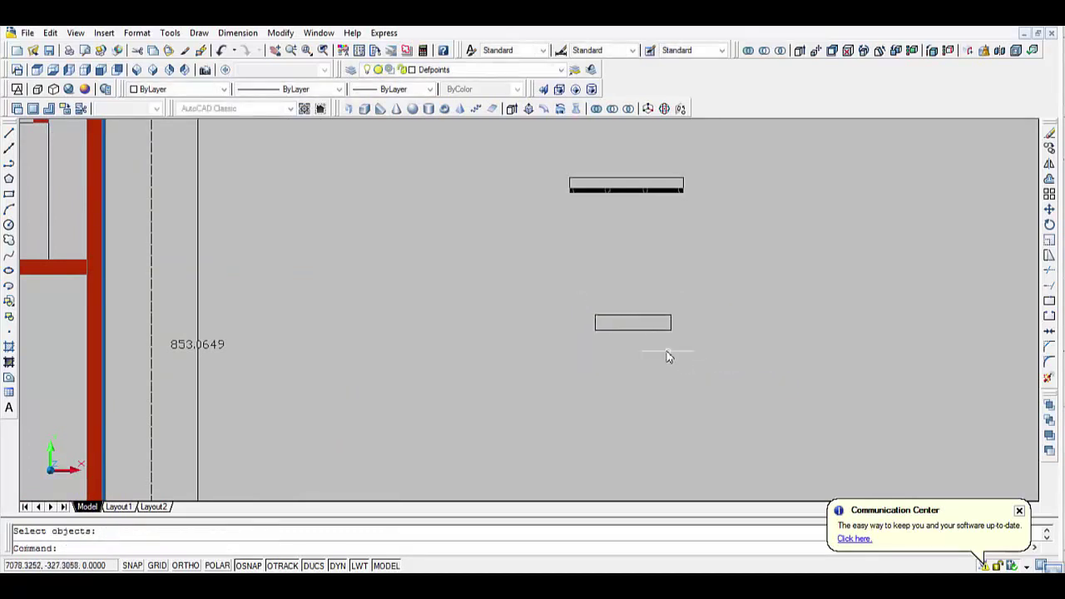
Offset an edge of the rectangle by 2 units.
{"action": "type", "text": "o"}
{"action": "key", "text": "Return"}
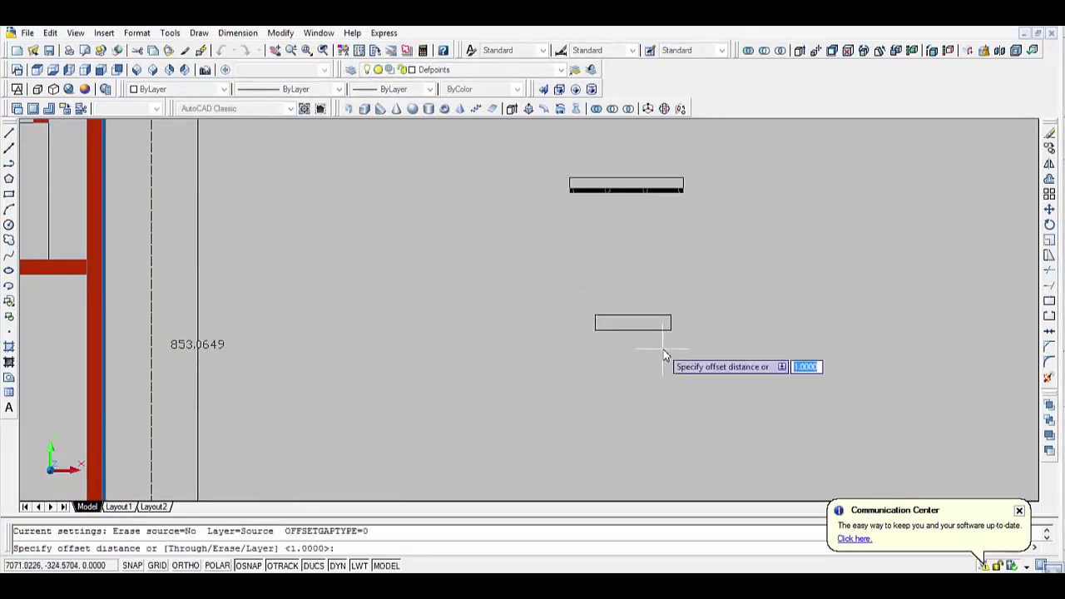
{"action": "type", "text": "2"}
{"action": "key", "text": "Return"}
{"action": "left_click", "coordinate": [641, 329]}
{"action": "left_click", "coordinate": [637, 275]}
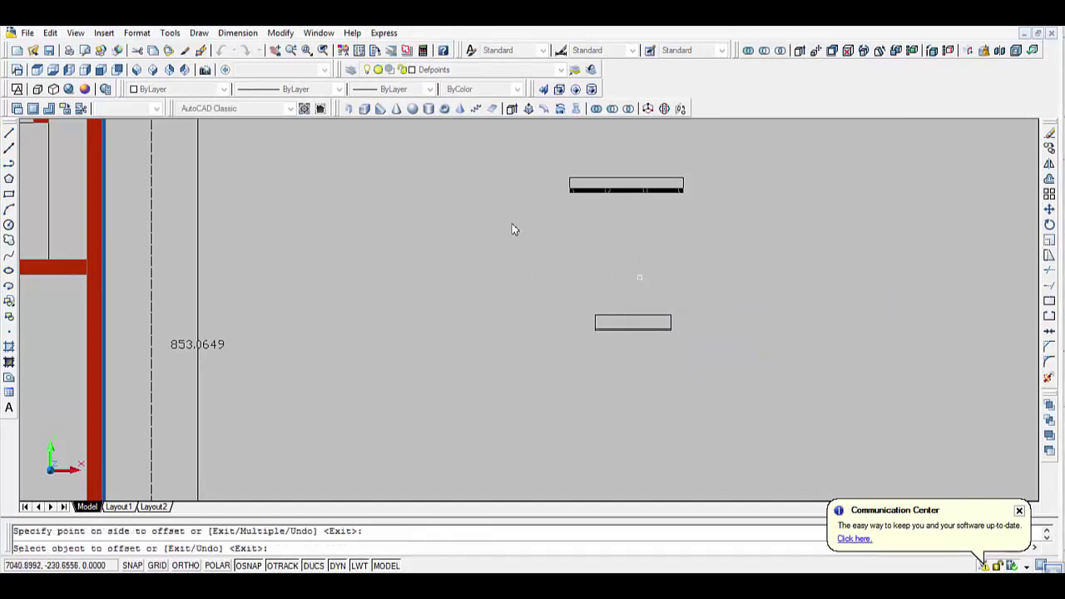
{"action": "key", "text": "Return"}
Offset the bottom, left and right edges 6 units inward.
{"action": "key", "text": "Return"}
{"action": "scroll", "coordinate": [662, 363], "scroll_direction": "up", "scroll_amount": 3}
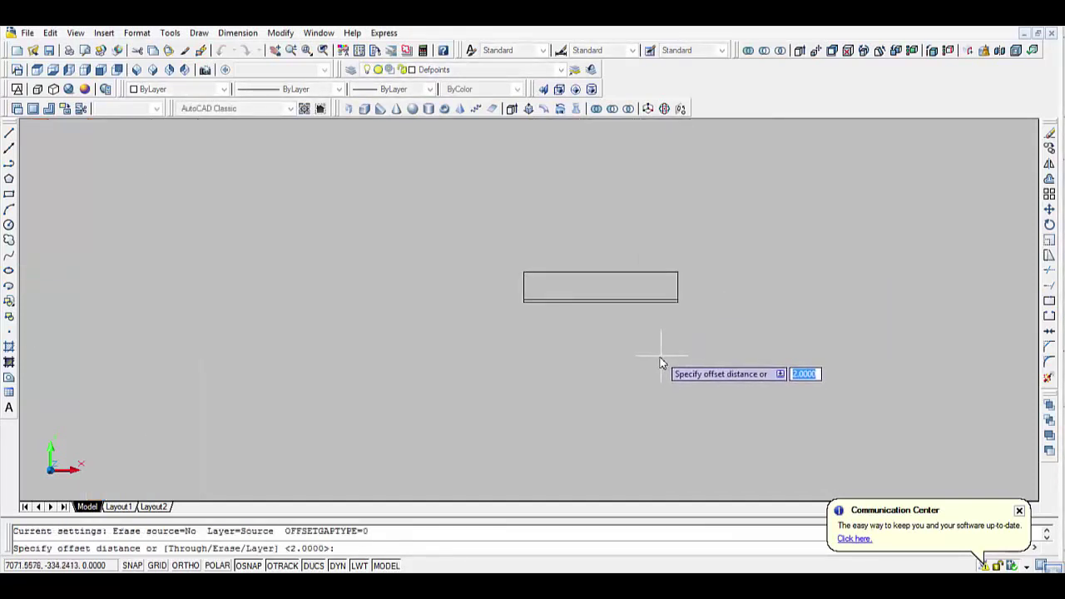
{"action": "type", "text": "6"}
{"action": "key", "text": "Return"}
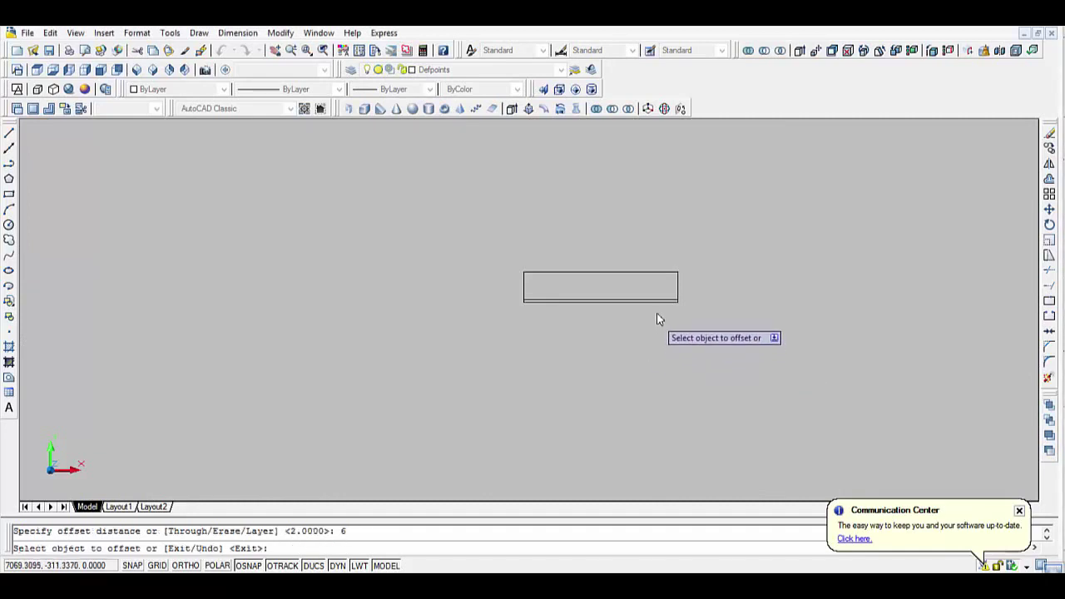
{"action": "left_click", "coordinate": [653, 301]}
{"action": "left_click", "coordinate": [649, 287]}
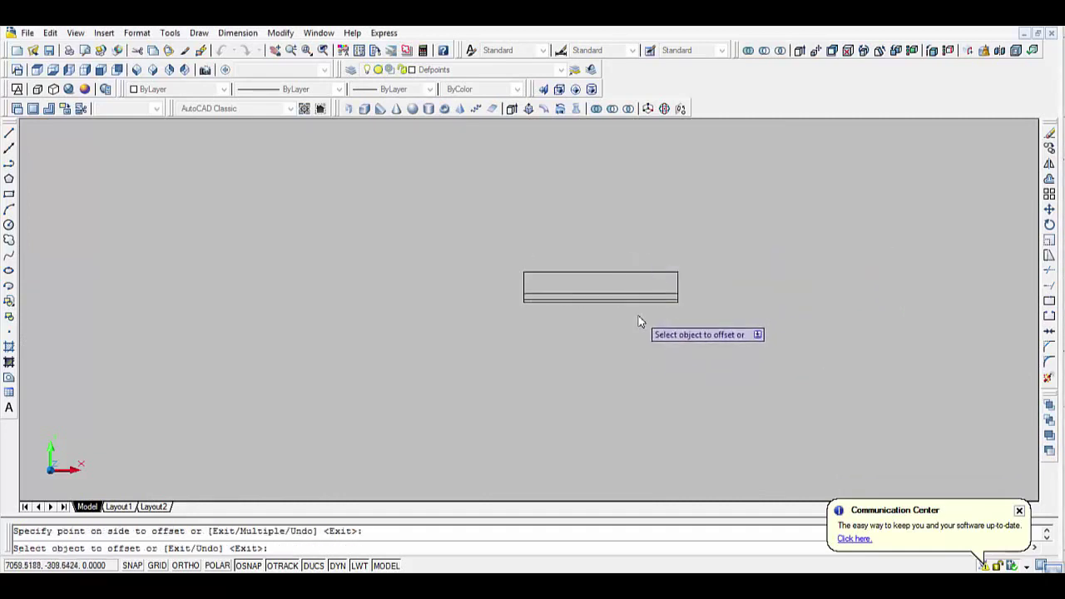
{"action": "scroll", "coordinate": [638, 317], "scroll_direction": "up", "scroll_amount": 3}
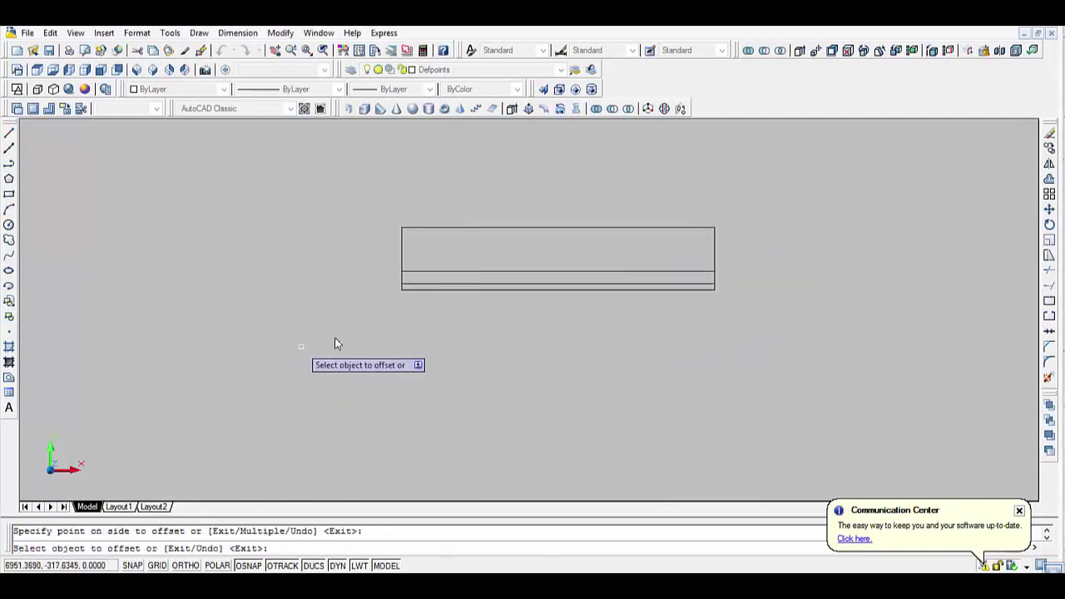
{"action": "left_click", "coordinate": [402, 264]}
{"action": "left_click", "coordinate": [460, 266]}
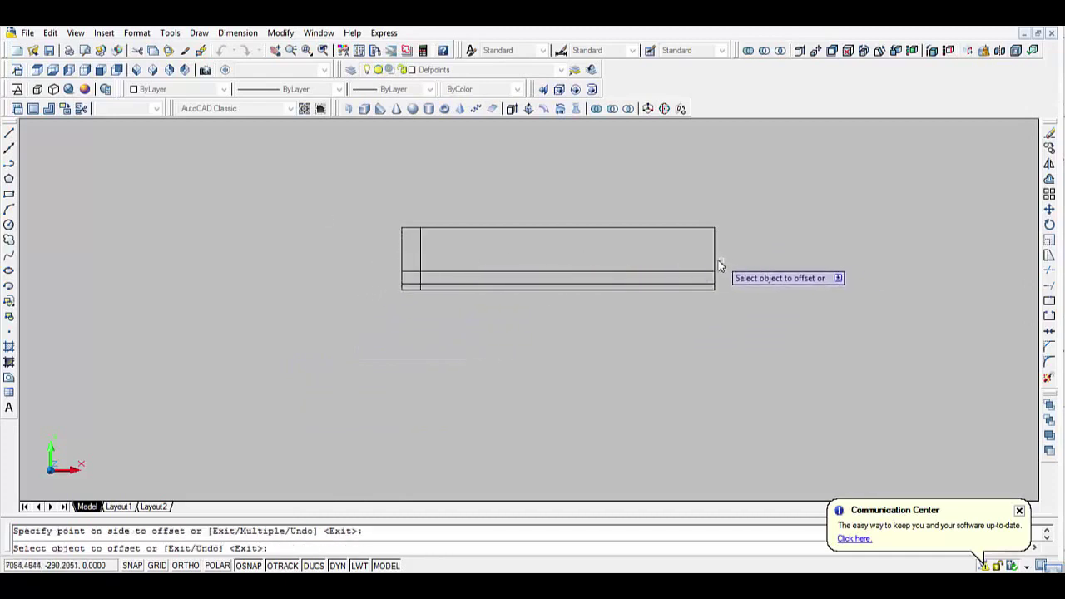
{"action": "left_click", "coordinate": [714, 265]}
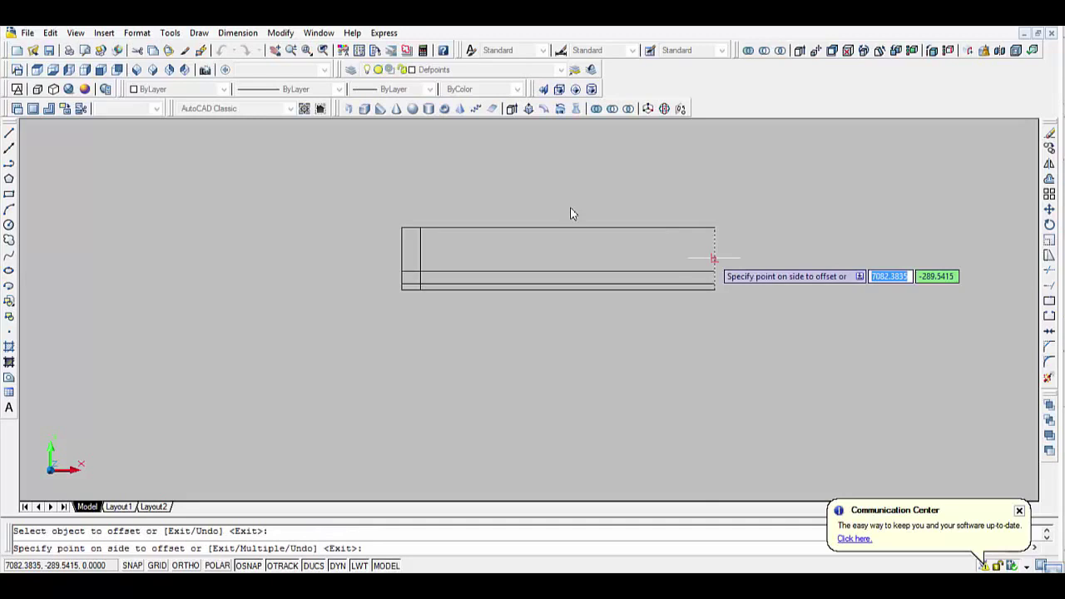
{"action": "left_click", "coordinate": [680, 257]}
{"action": "key", "text": "Return"}
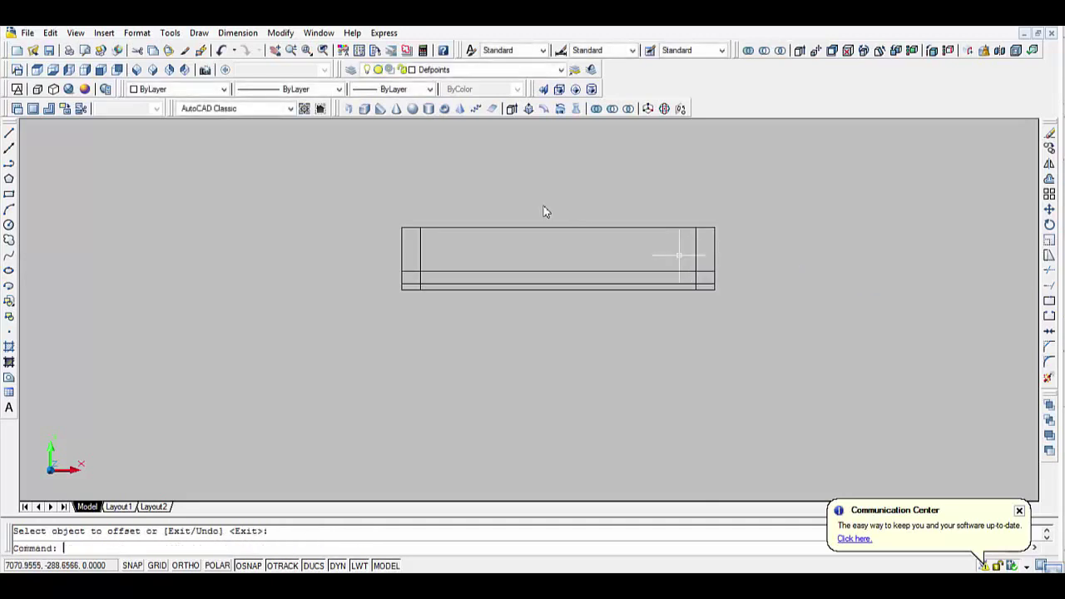
Offset both new inner vertical lines 1 unit outward.
{"action": "key", "text": "Return"}
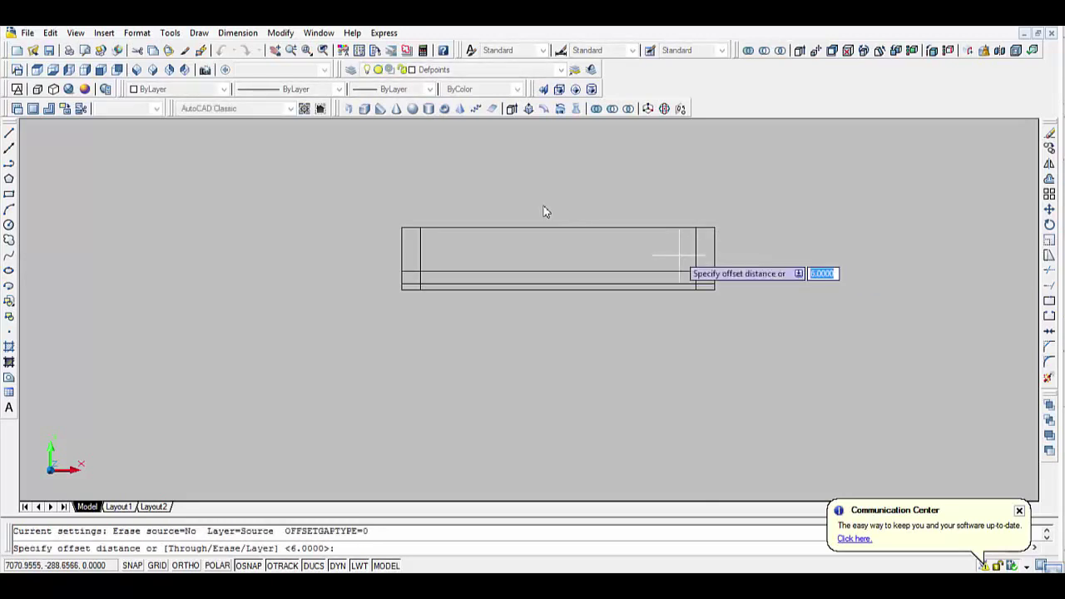
{"action": "type", "text": "1"}
{"action": "key", "text": "Return"}
{"action": "left_click", "coordinate": [695, 256]}
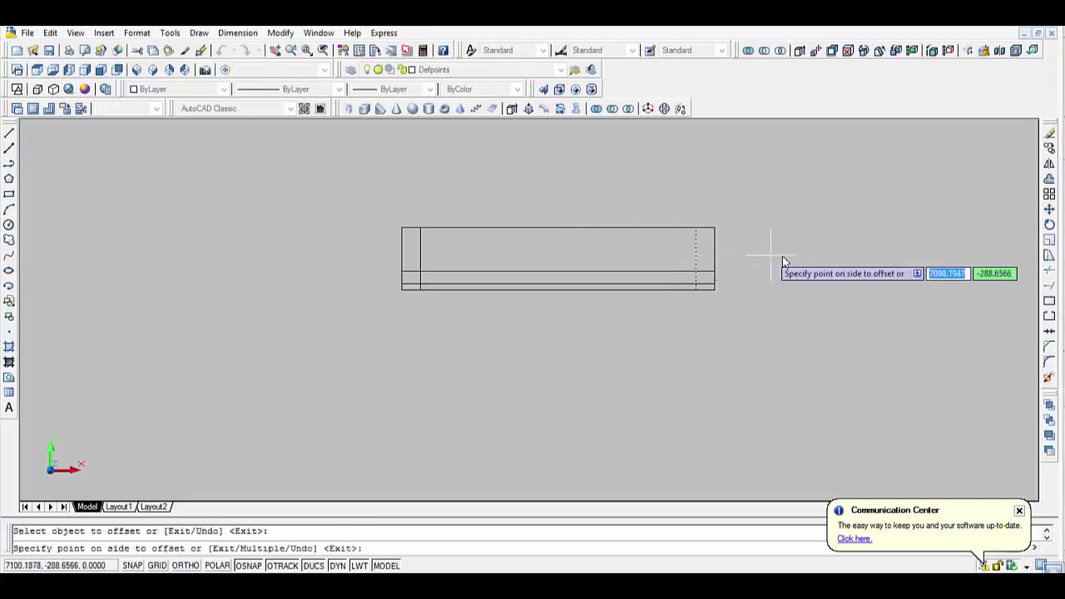
{"action": "left_click", "coordinate": [782, 263]}
{"action": "left_click", "coordinate": [419, 254]}
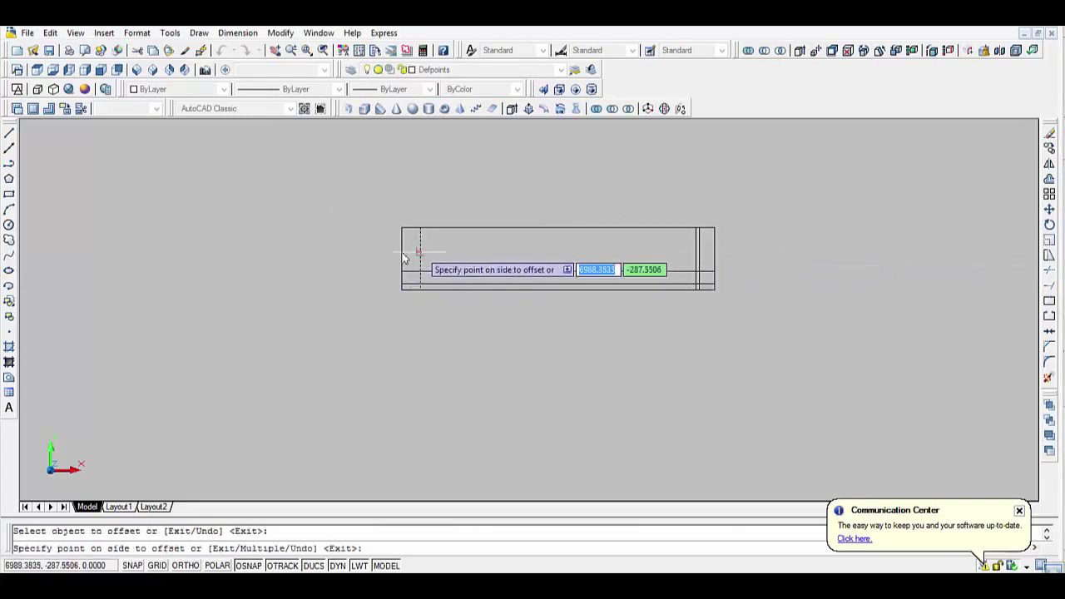
{"action": "left_click", "coordinate": [404, 258]}
{"action": "key", "text": "Return"}
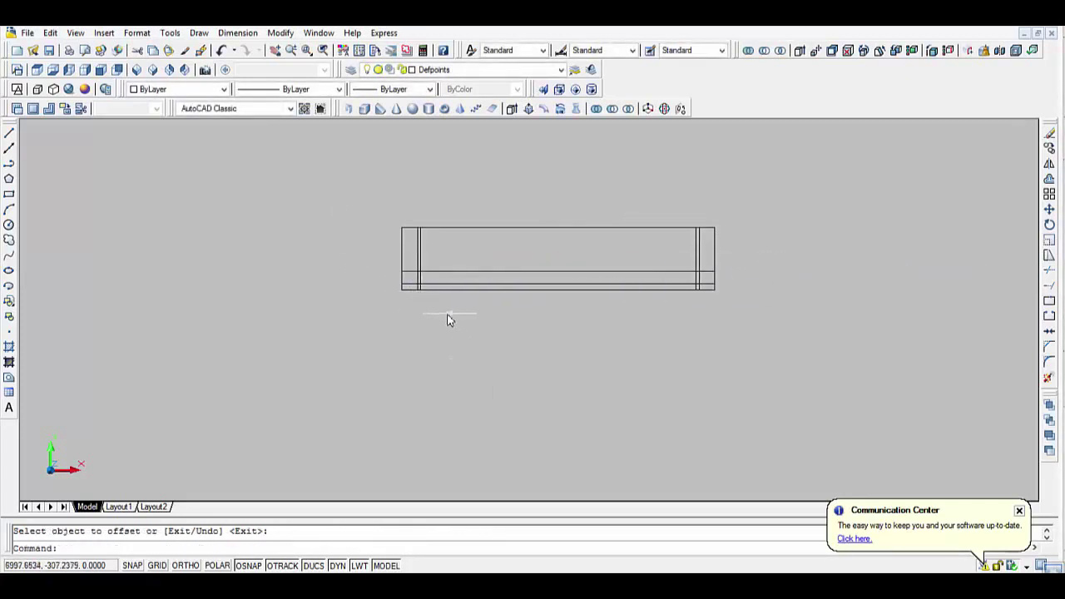
{"action": "scroll", "coordinate": [447, 319], "scroll_direction": "up", "scroll_amount": 1}
Trim the overlapping offset lines into a stepped bottom rail and erase the stray left vertical line.
{"action": "type", "text": "tr"}
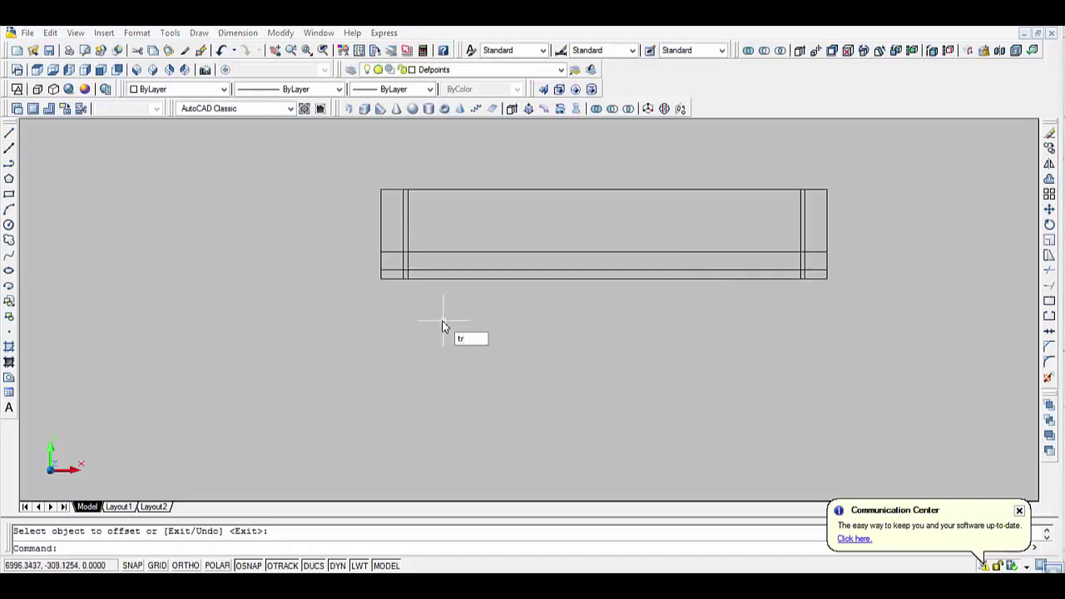
{"action": "key", "text": "Return"}
{"action": "key", "text": "Return"}
{"action": "scroll", "coordinate": [420, 279], "scroll_direction": "up", "scroll_amount": 2}
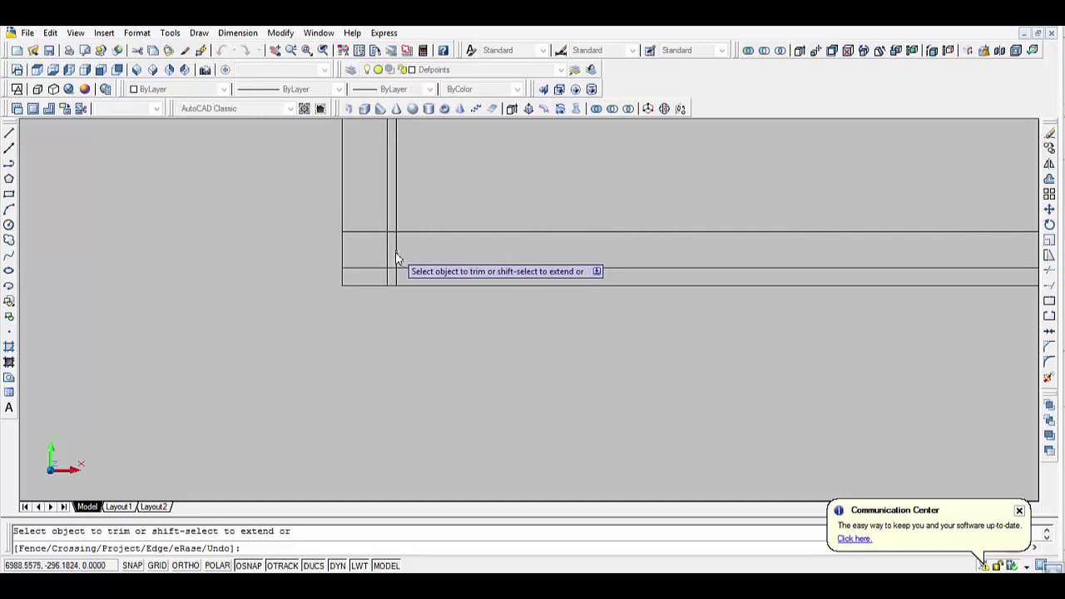
{"action": "left_click", "coordinate": [396, 257]}
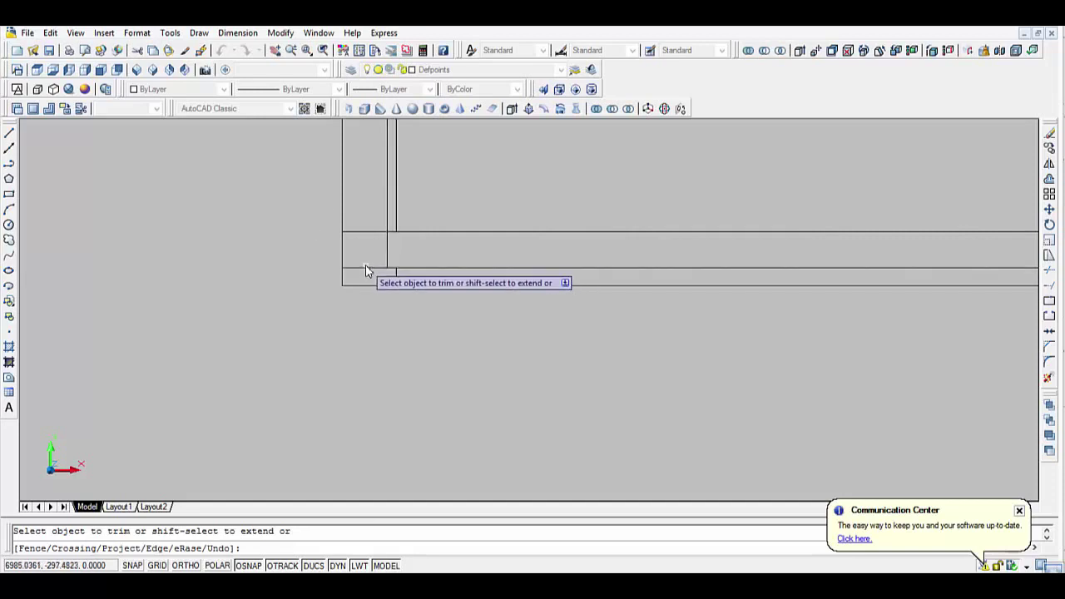
{"action": "scroll", "coordinate": [493, 341], "scroll_direction": "down", "scroll_amount": 2}
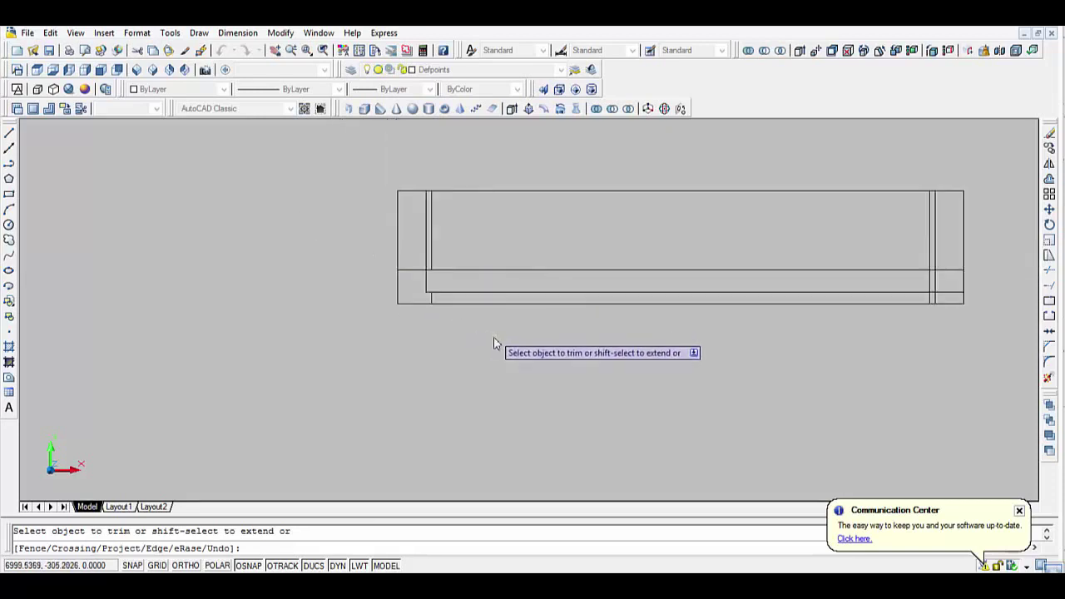
{"action": "middle_click_drag", "start_coordinate": [494, 341], "coordinate": [387, 370]}
{"action": "left_click", "coordinate": [301, 256]}
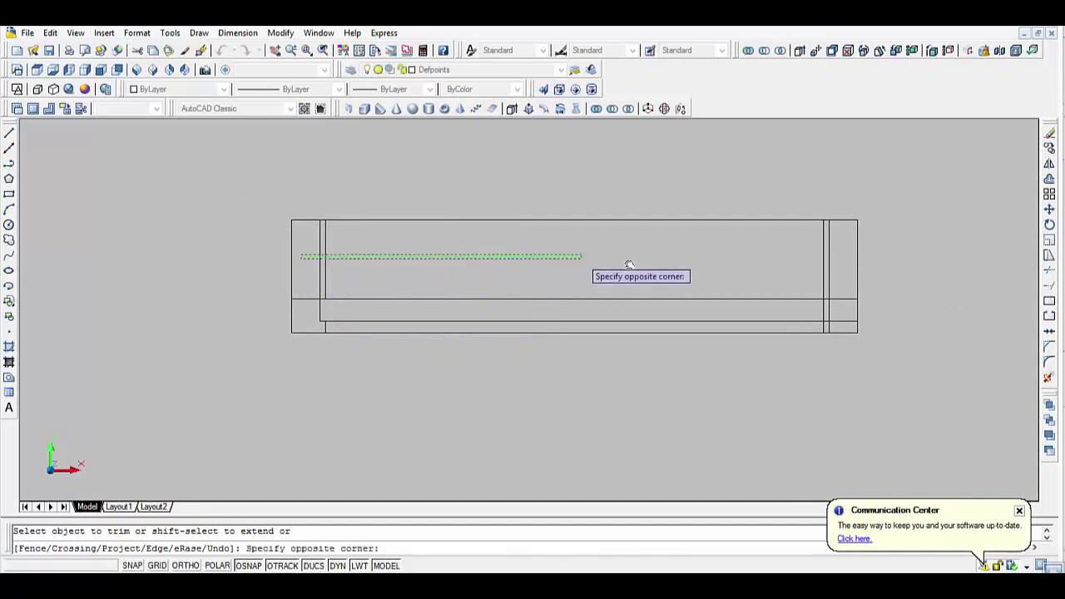
{"action": "left_click", "coordinate": [830, 273]}
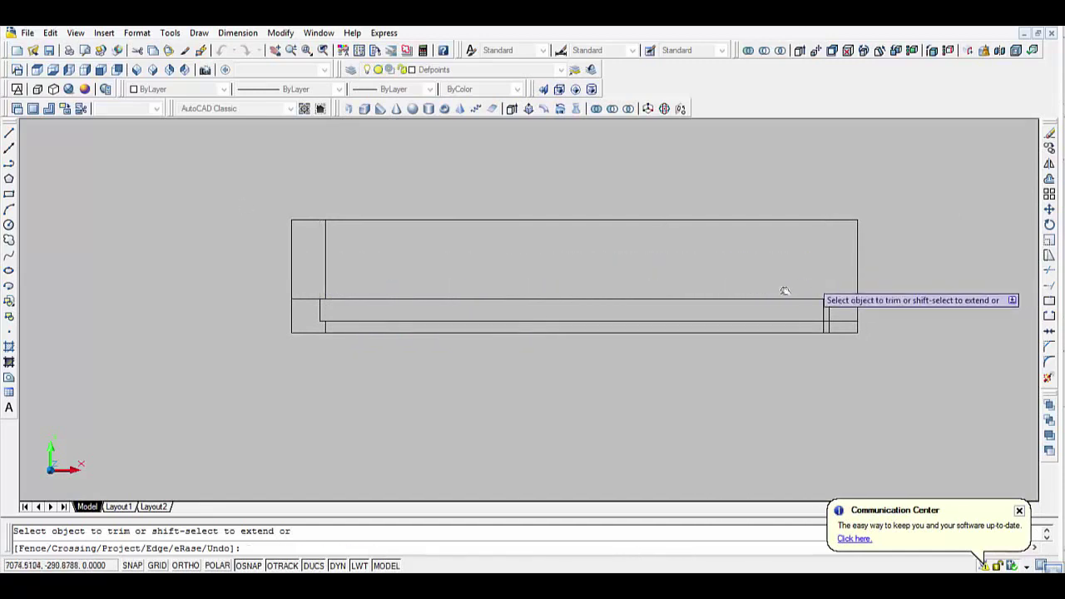
{"action": "left_click", "coordinate": [827, 315]}
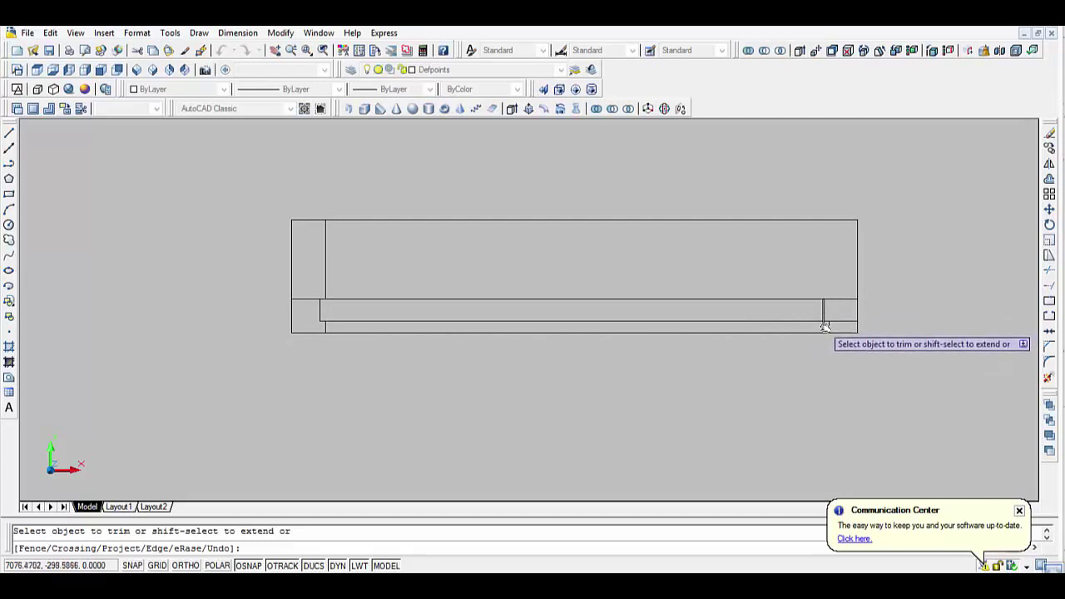
{"action": "left_click", "coordinate": [827, 328]}
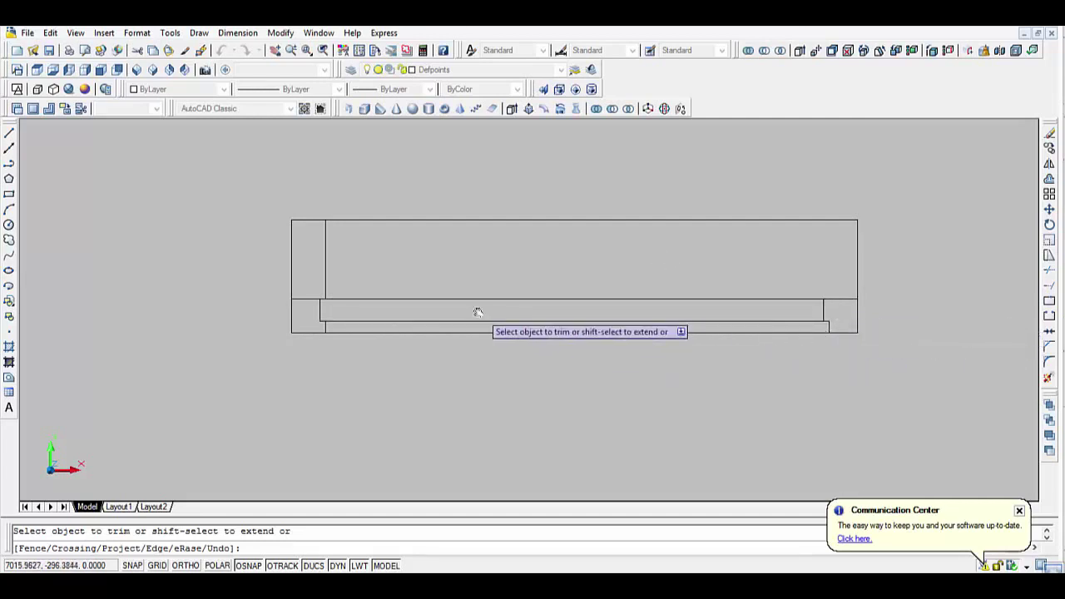
{"action": "key", "text": "Escape"}
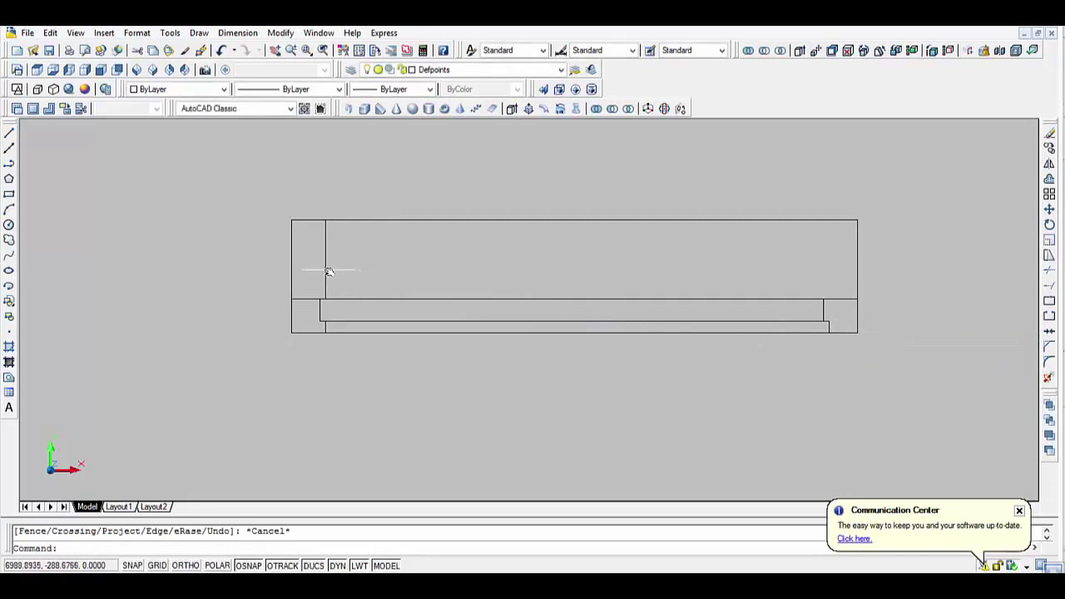
{"action": "left_click", "coordinate": [326, 271]}
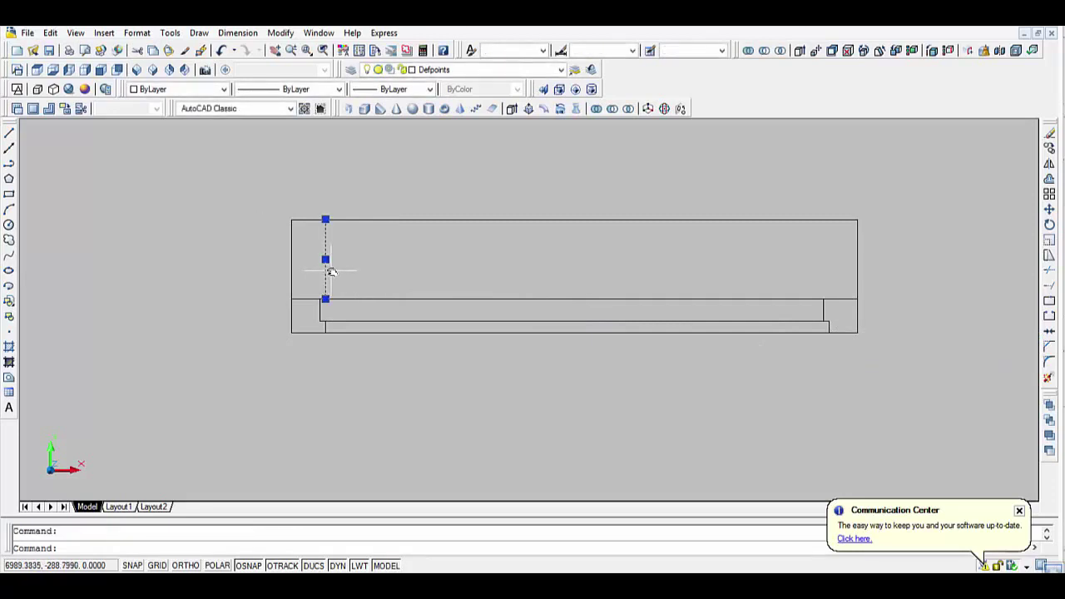
{"action": "key", "text": "Delete"}
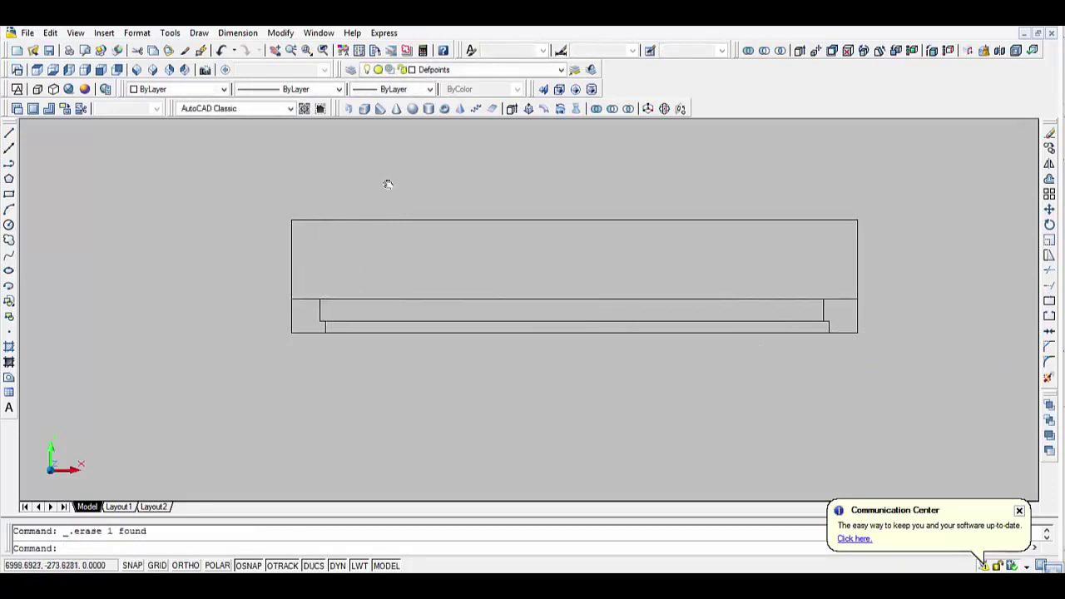
Press-pull the left and right end blocks of the profile to a height of 210.
{"action": "left_click", "coordinate": [528, 111]}
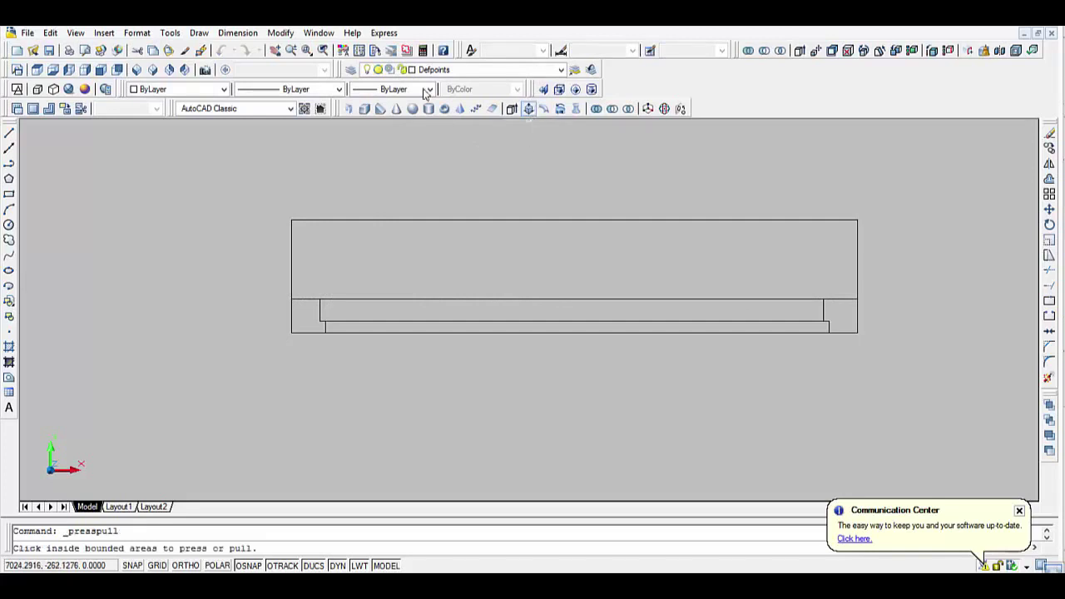
{"action": "left_click", "coordinate": [312, 313]}
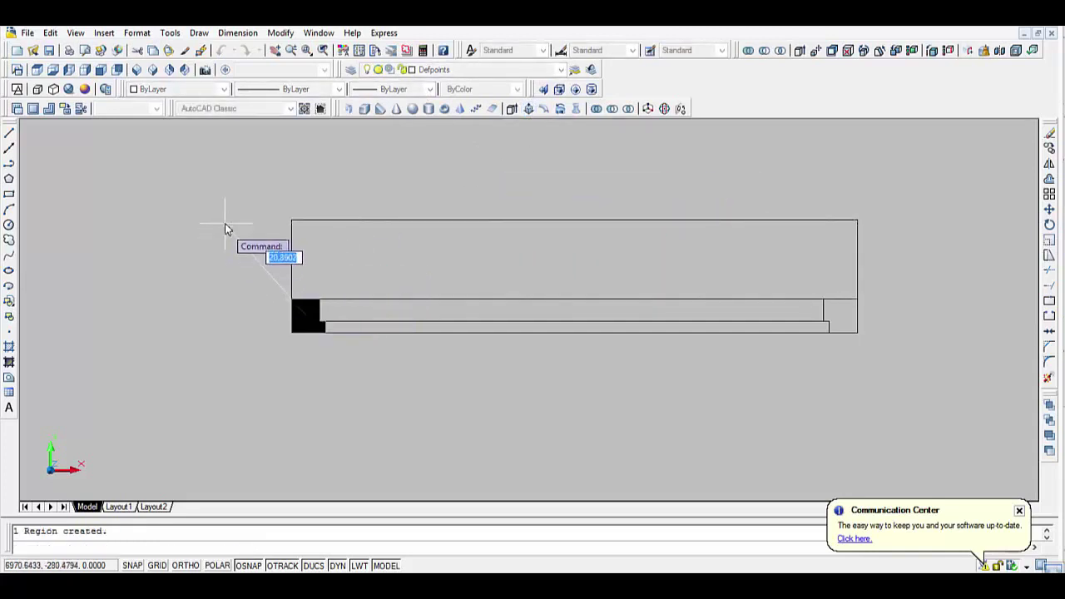
{"action": "type", "text": "210"}
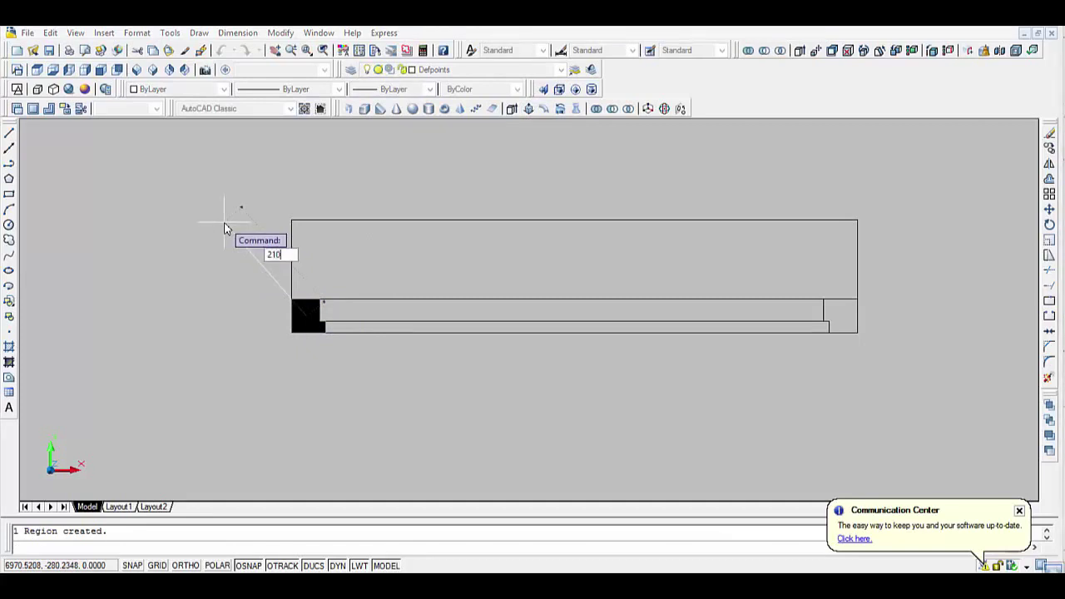
{"action": "key", "text": "Return"}
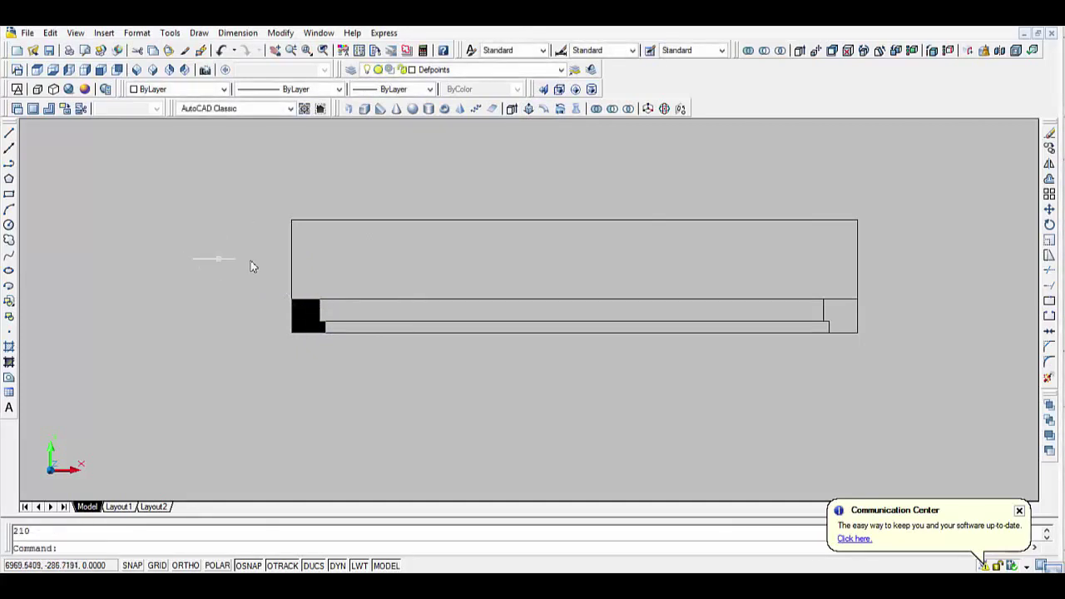
{"action": "key", "text": "Return"}
{"action": "left_click", "coordinate": [839, 316]}
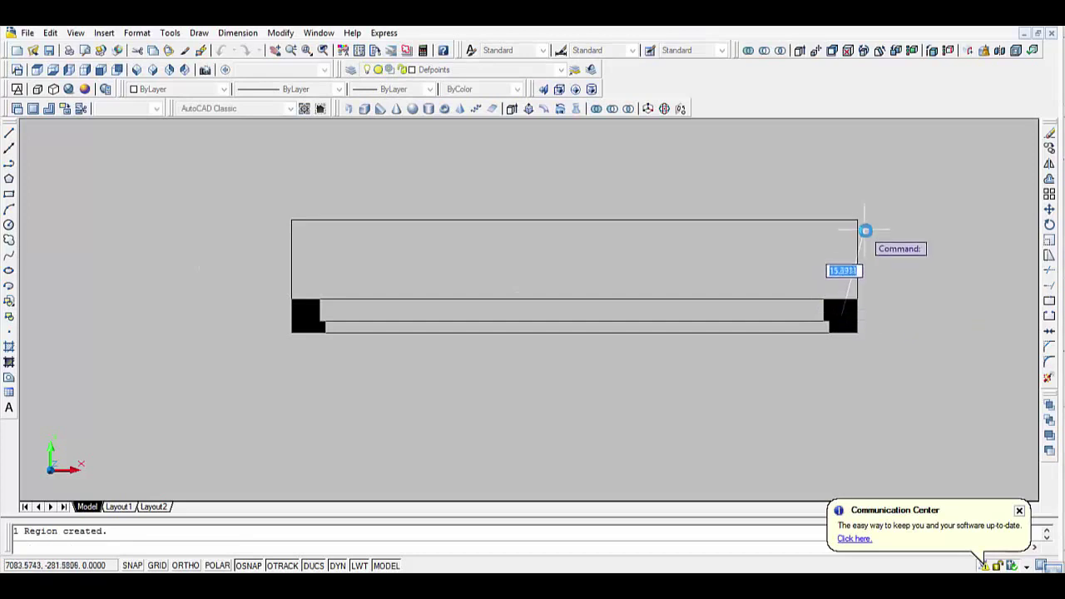
{"action": "type", "text": "210"}
{"action": "key", "text": "Return"}
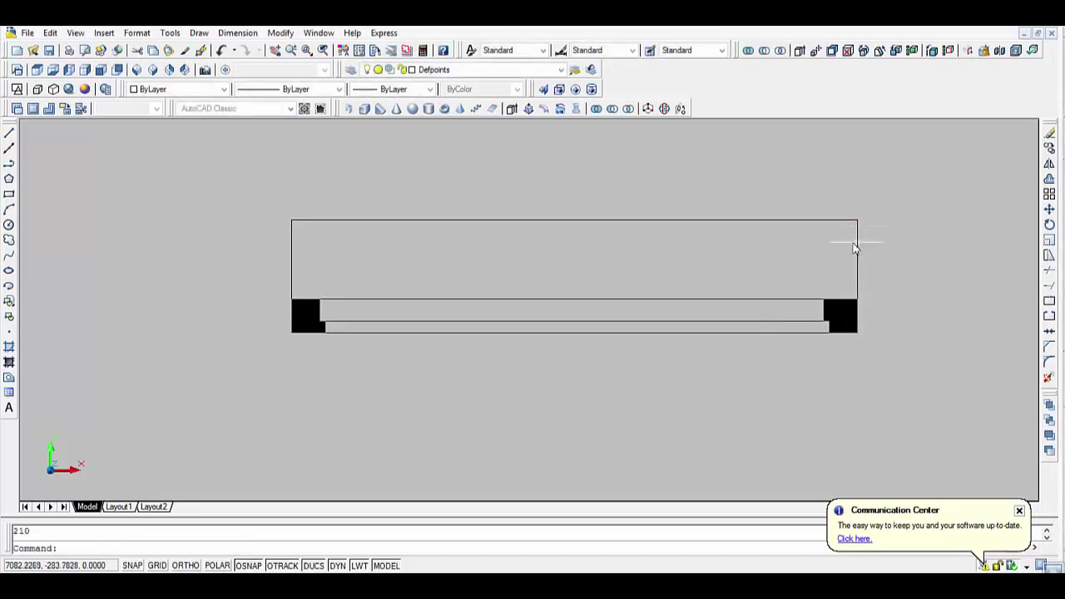
{"action": "key", "text": "Return"}
Press-pull the middle strip by 8 and the thin lower strip by 5.
{"action": "left_click", "coordinate": [718, 310]}
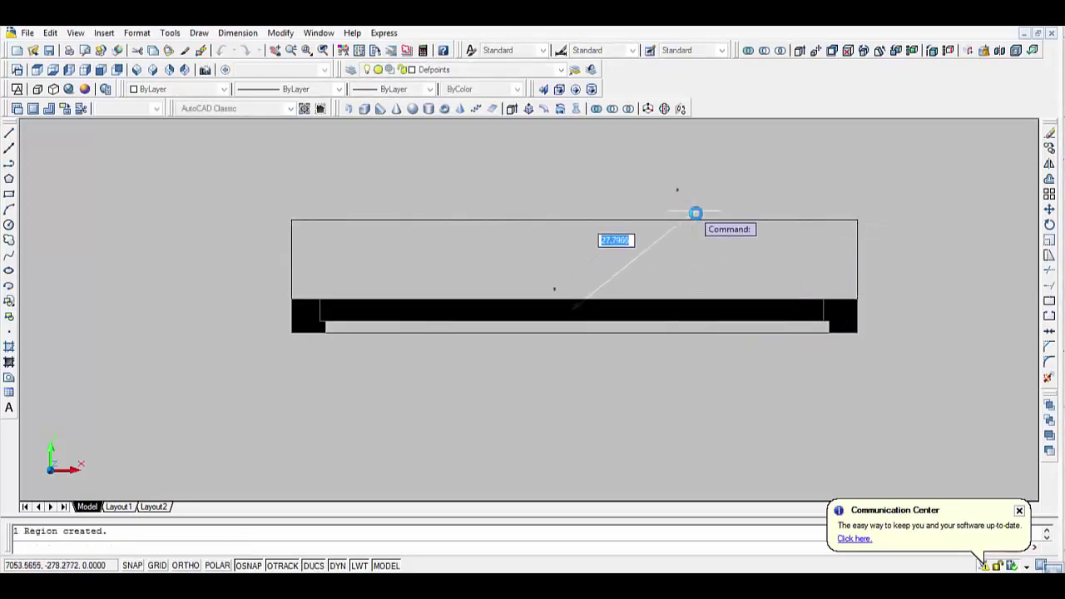
{"action": "type", "text": "8"}
{"action": "key", "text": "Return"}
{"action": "key", "text": "Return"}
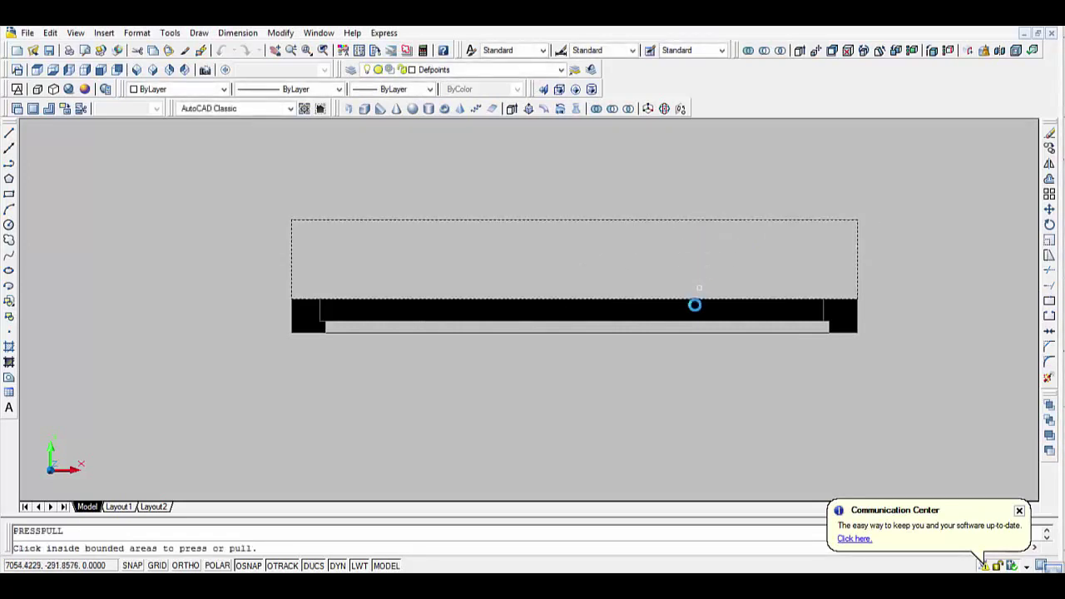
{"action": "left_click", "coordinate": [583, 327]}
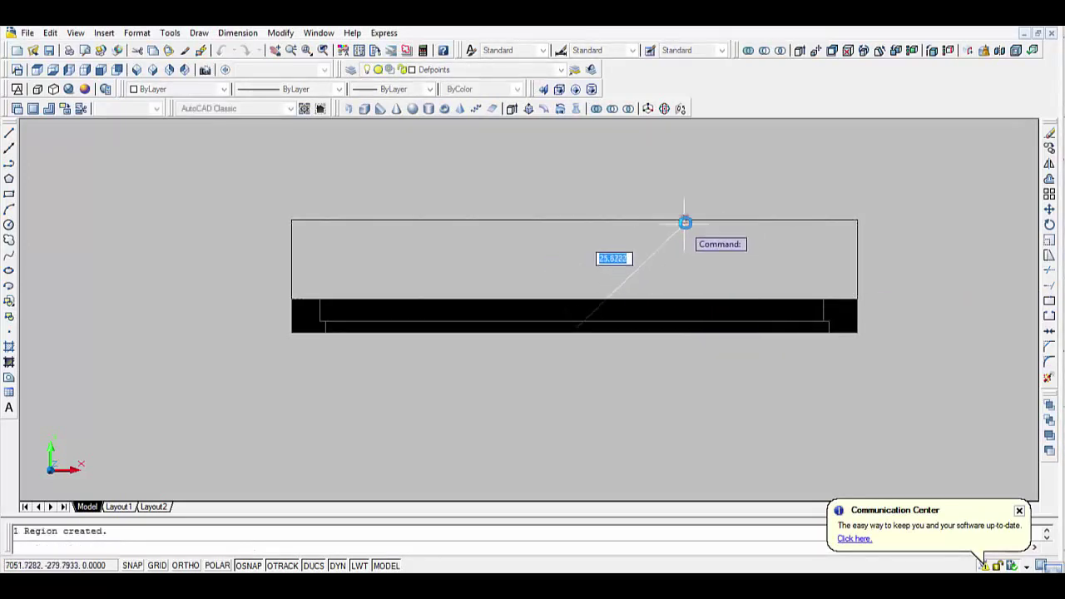
{"action": "type", "text": "5"}
{"action": "key", "text": "Return"}
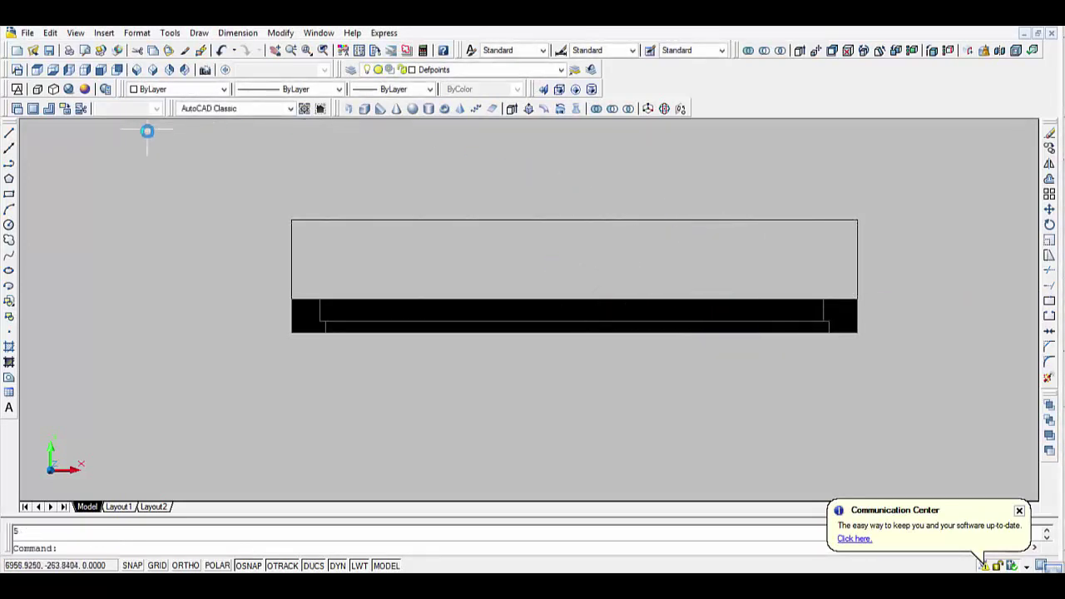
In front view, delete the spare window frame on the right.
{"action": "left_click", "coordinate": [111, 64]}
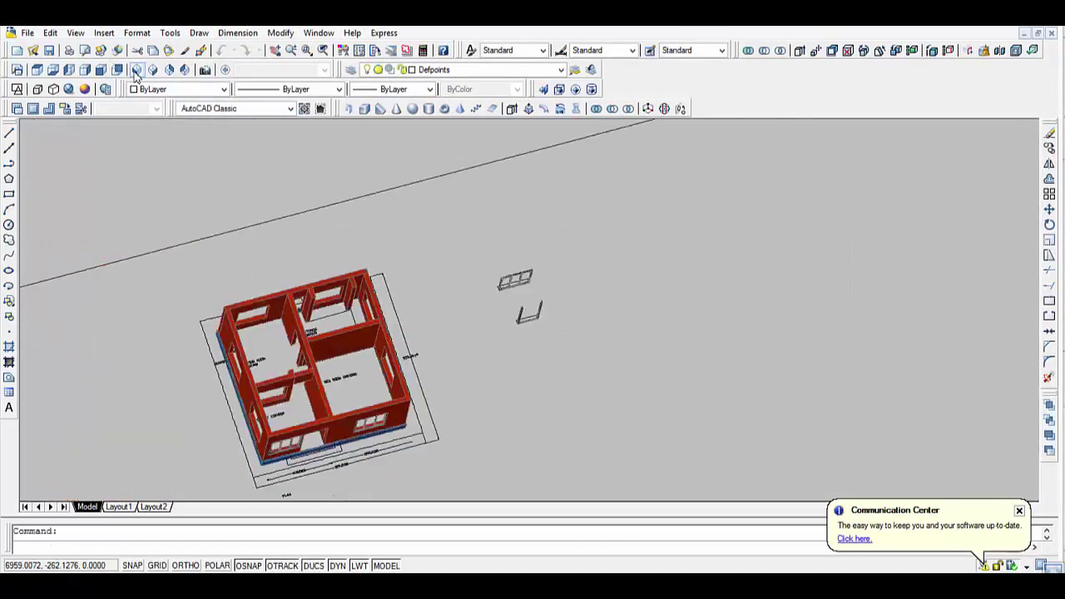
{"action": "scroll", "coordinate": [816, 210], "scroll_direction": "up", "scroll_amount": 2}
{"action": "middle_click_drag", "start_coordinate": [815, 210], "coordinate": [287, 165]}
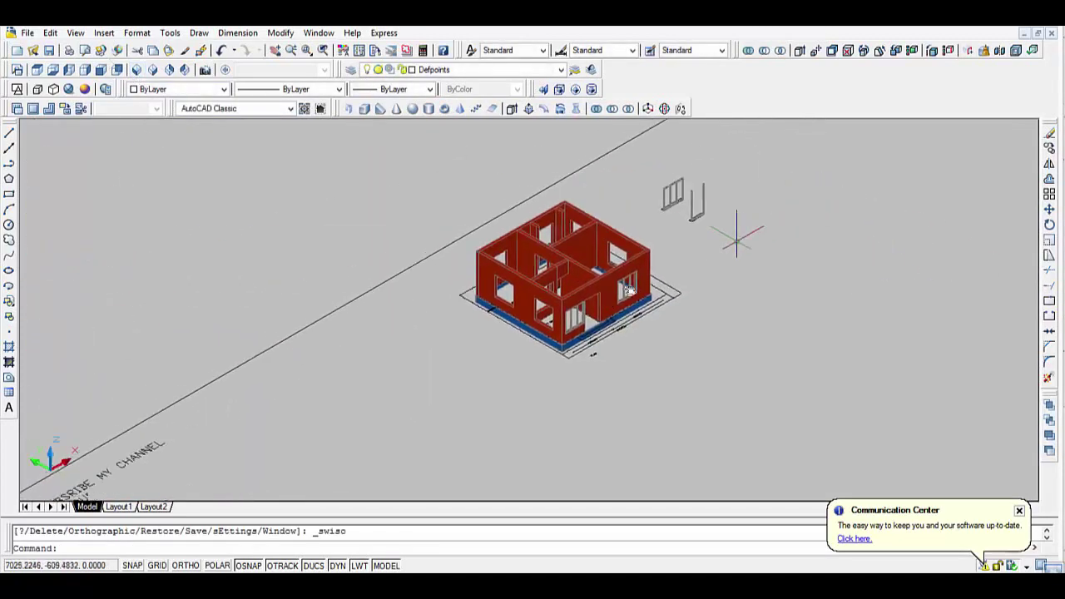
{"action": "left_click", "coordinate": [101, 71]}
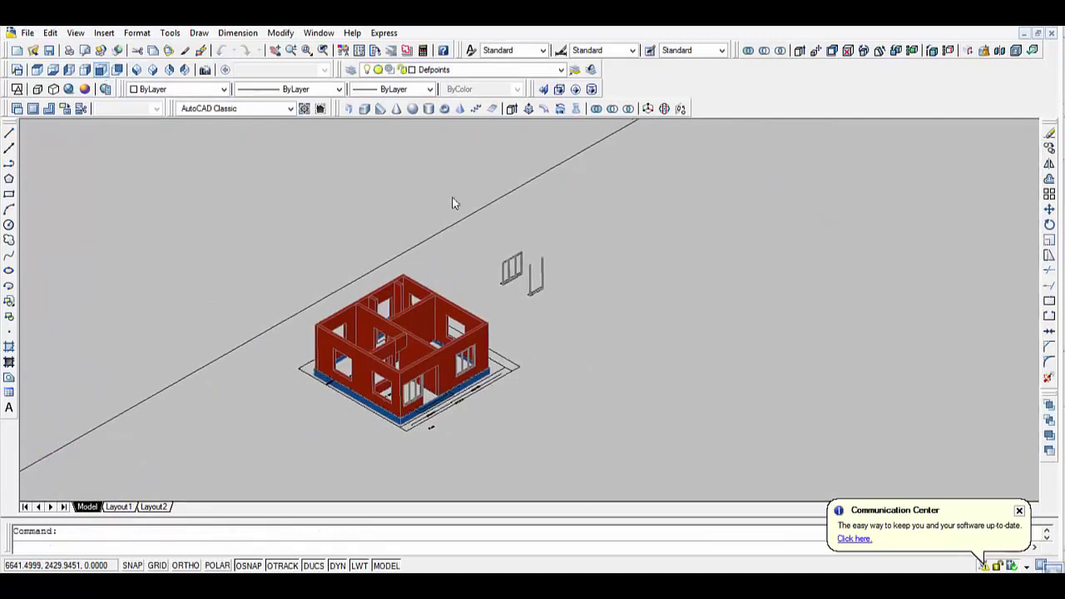
{"action": "middle_click_drag", "start_coordinate": [999, 349], "coordinate": [684, 380]}
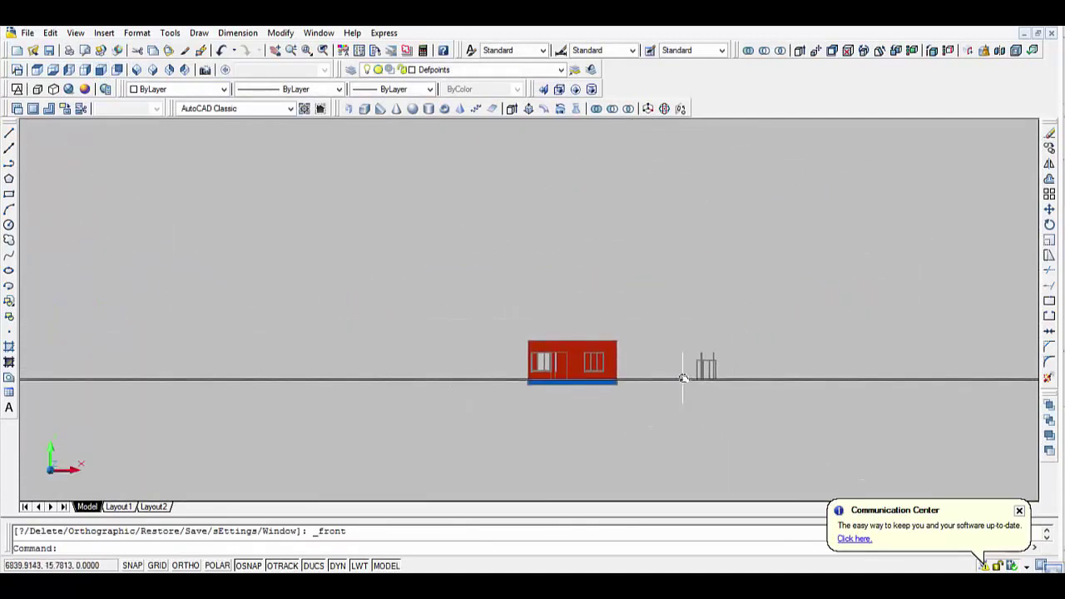
{"action": "scroll", "coordinate": [691, 380], "scroll_direction": "up", "scroll_amount": 3}
{"action": "scroll", "coordinate": [732, 375], "scroll_direction": "up", "scroll_amount": 2}
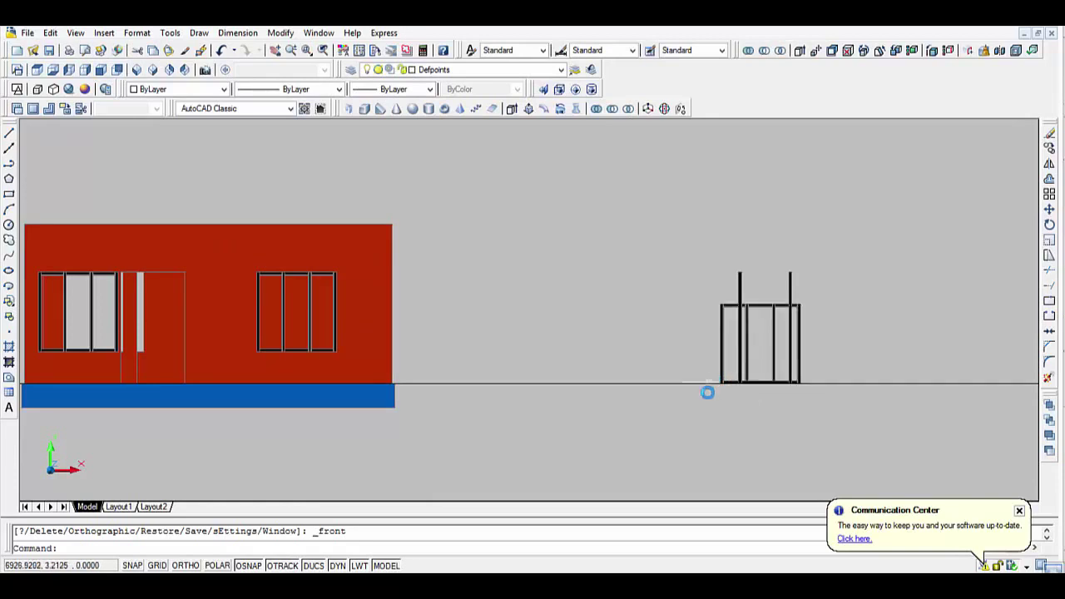
{"action": "left_click", "coordinate": [720, 366]}
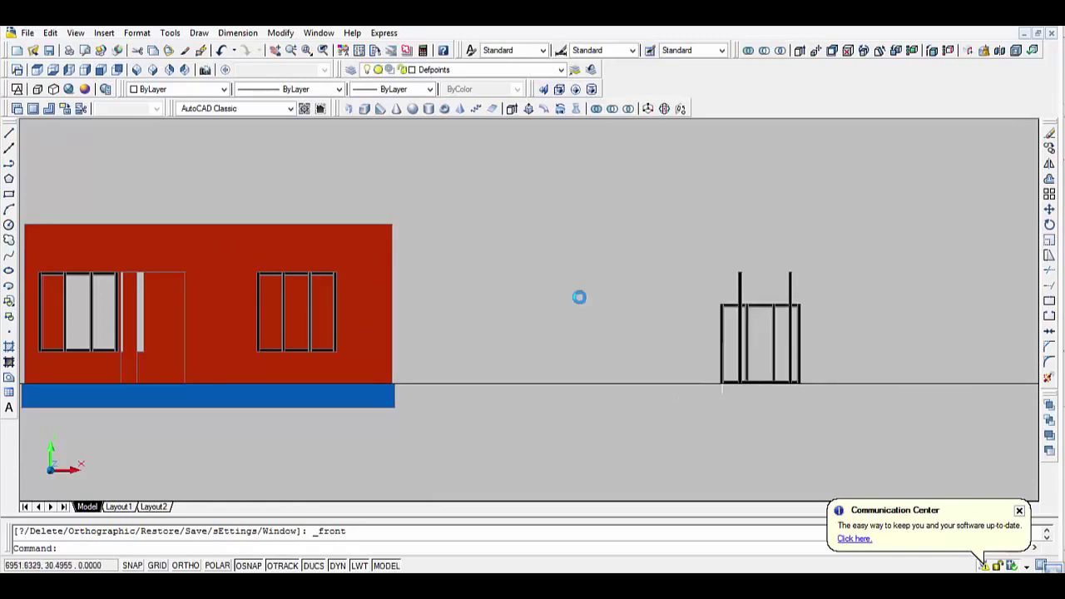
{"action": "key", "text": "Delete"}
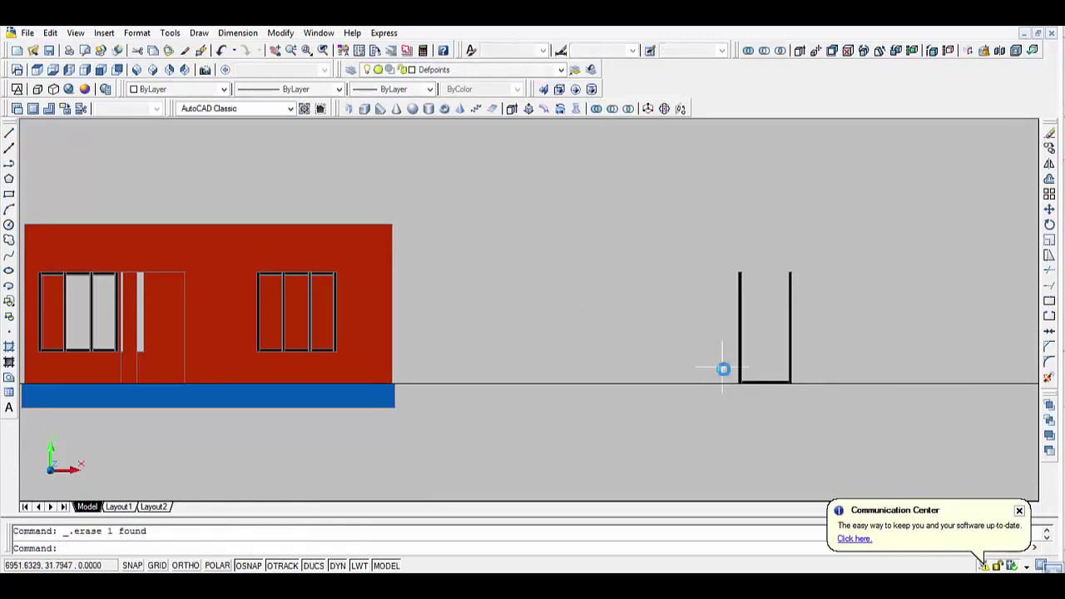
Join the bottom part of the U profile into one object.
{"action": "type", "text": "m"}
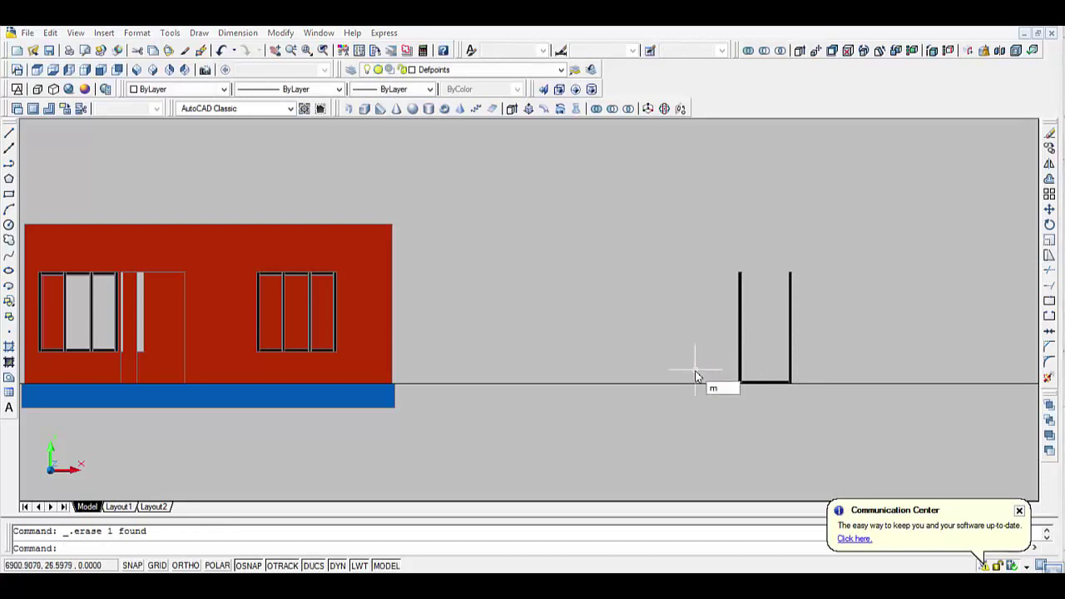
{"action": "key", "text": "Escape"}
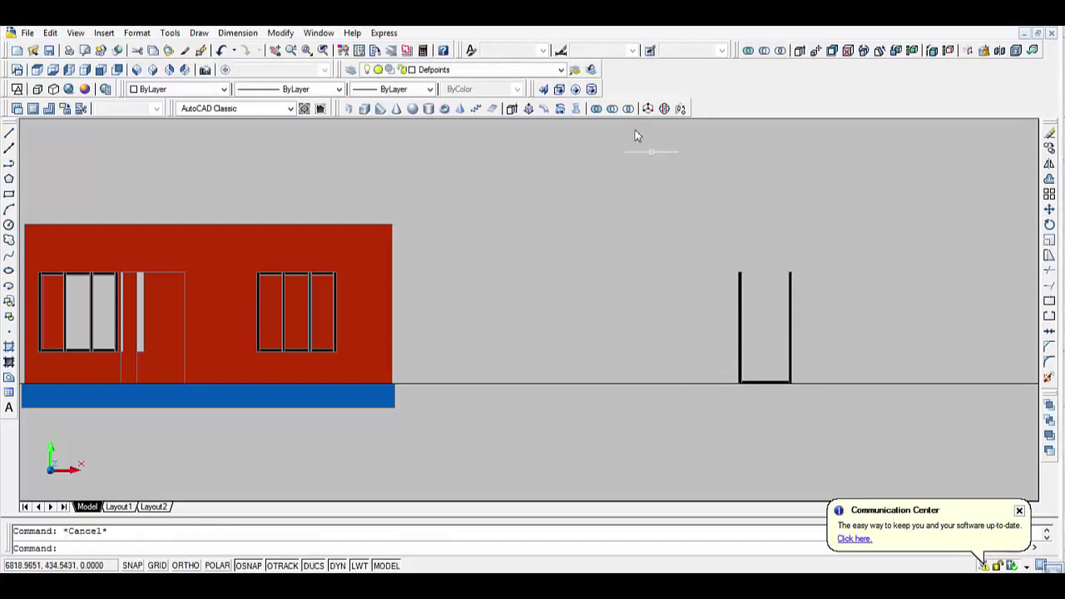
{"action": "left_click", "coordinate": [596, 110]}
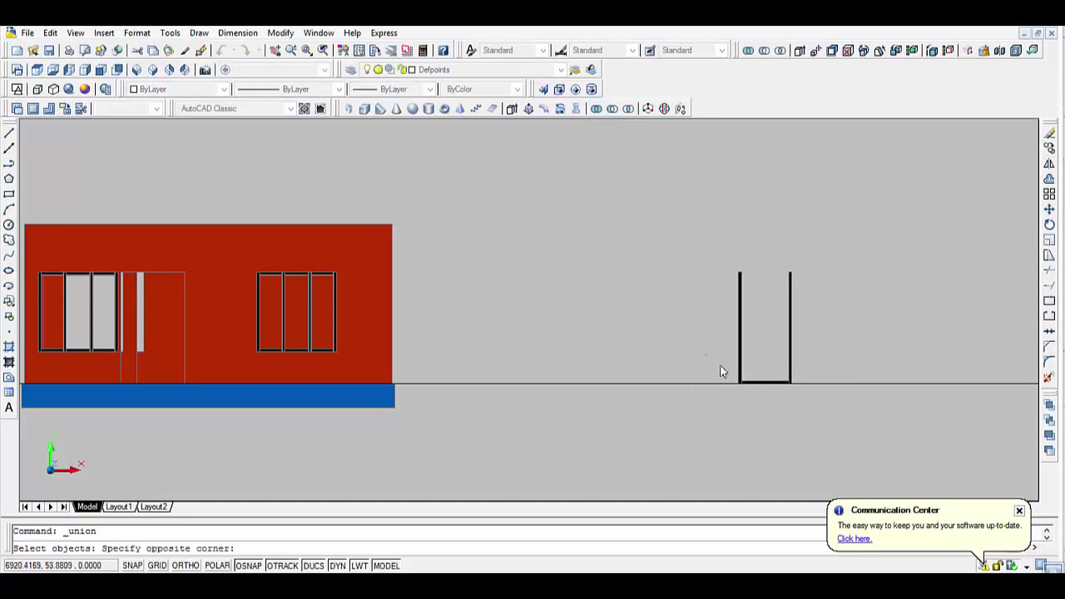
{"action": "left_click", "coordinate": [820, 414]}
{"action": "key", "text": "Return"}
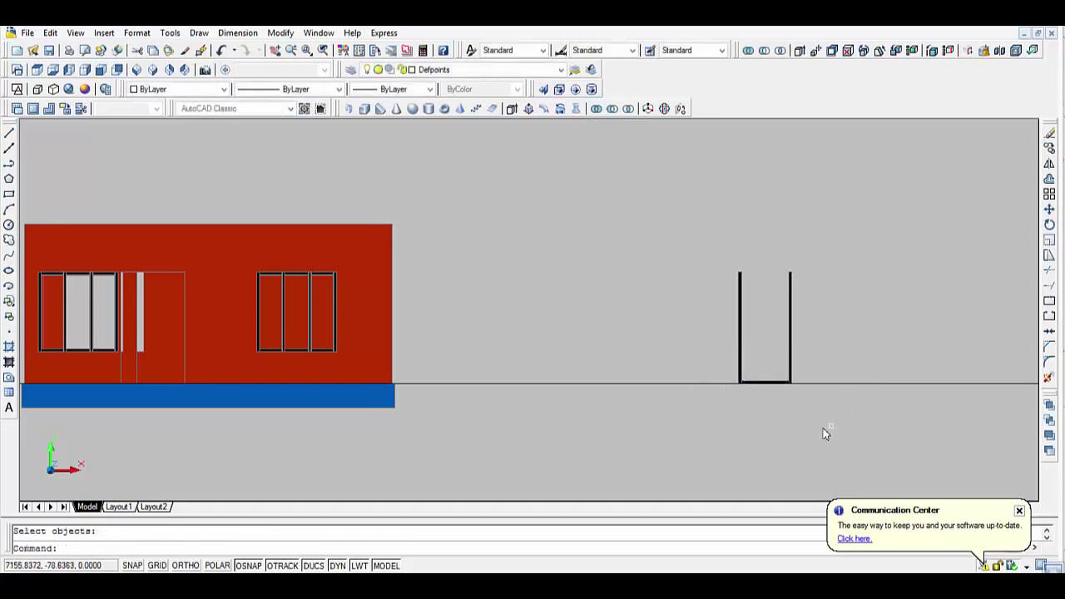
{"action": "type", "text": "mi"}
Mirror the U profile across a horizontal axis through its side midpoint, keeping the original.
{"action": "key", "text": "Return"}
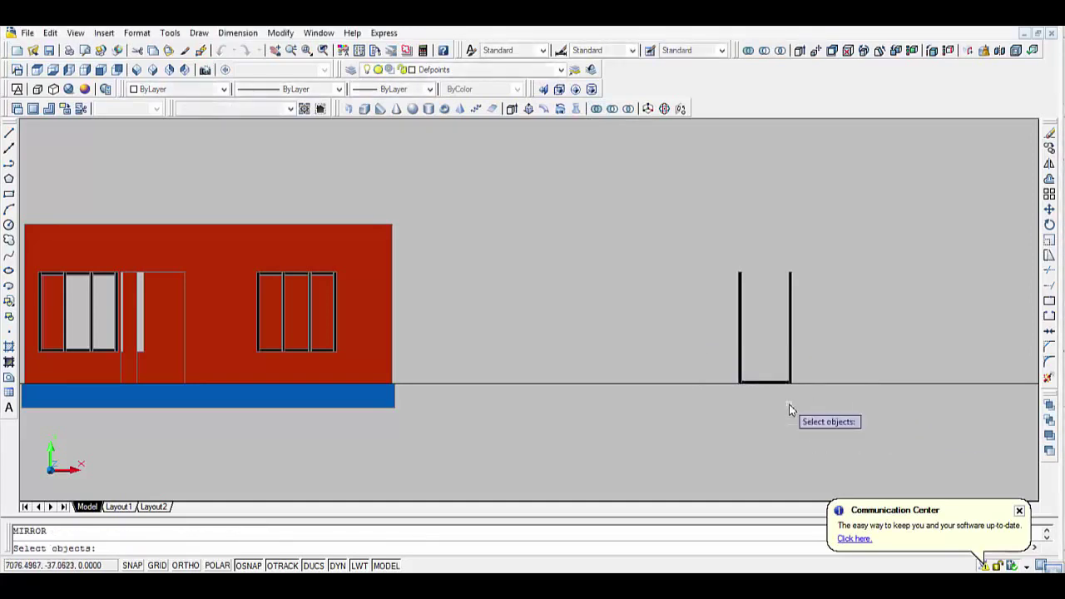
{"action": "left_click", "coordinate": [768, 382]}
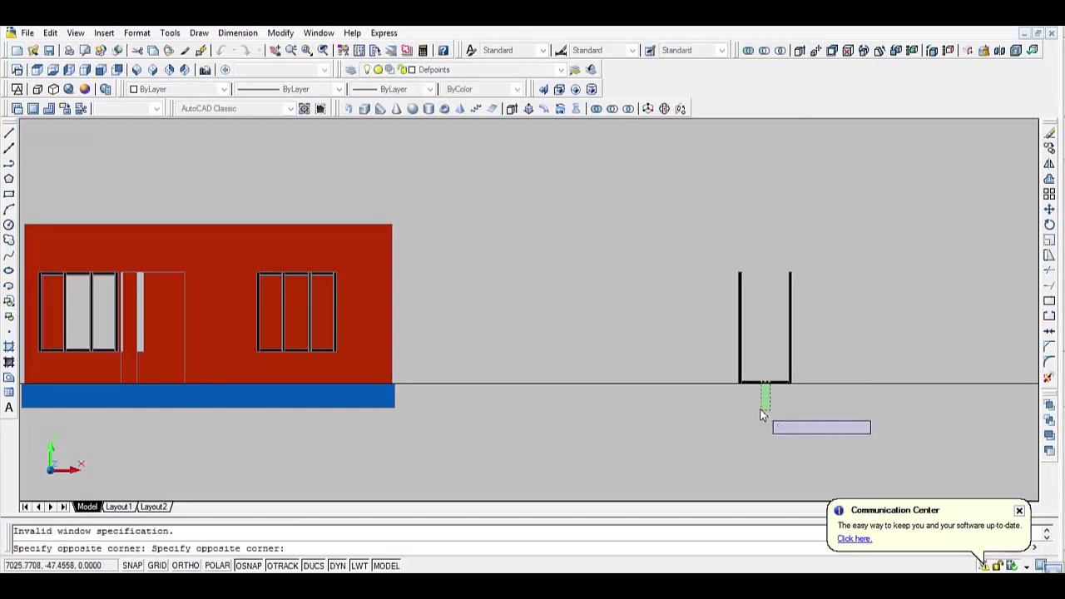
{"action": "left_click", "coordinate": [765, 403]}
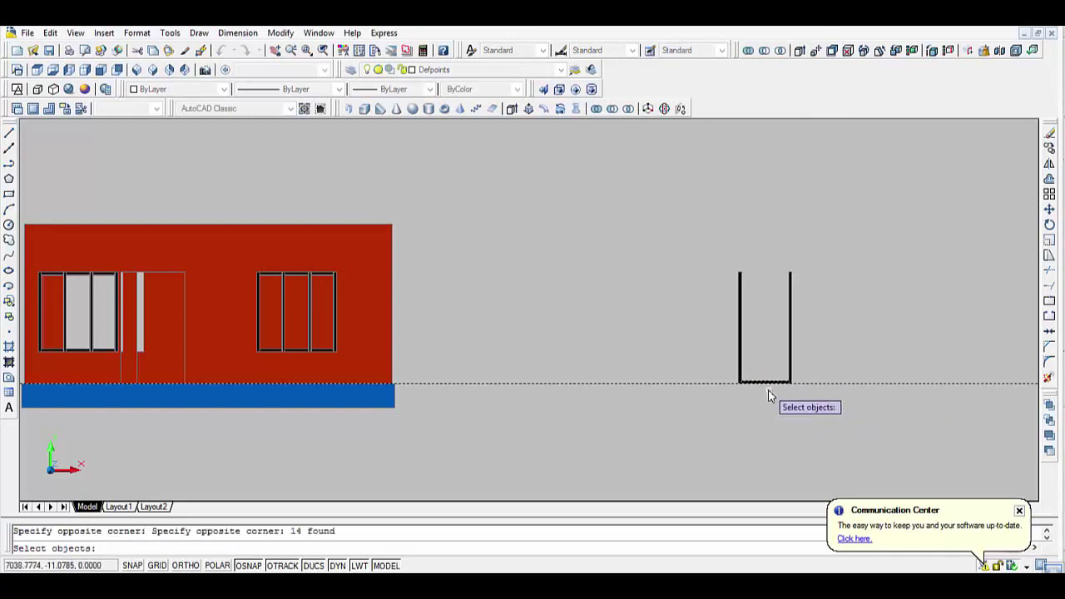
{"action": "key", "text": "Escape"}
{"action": "type", "text": "mi"}
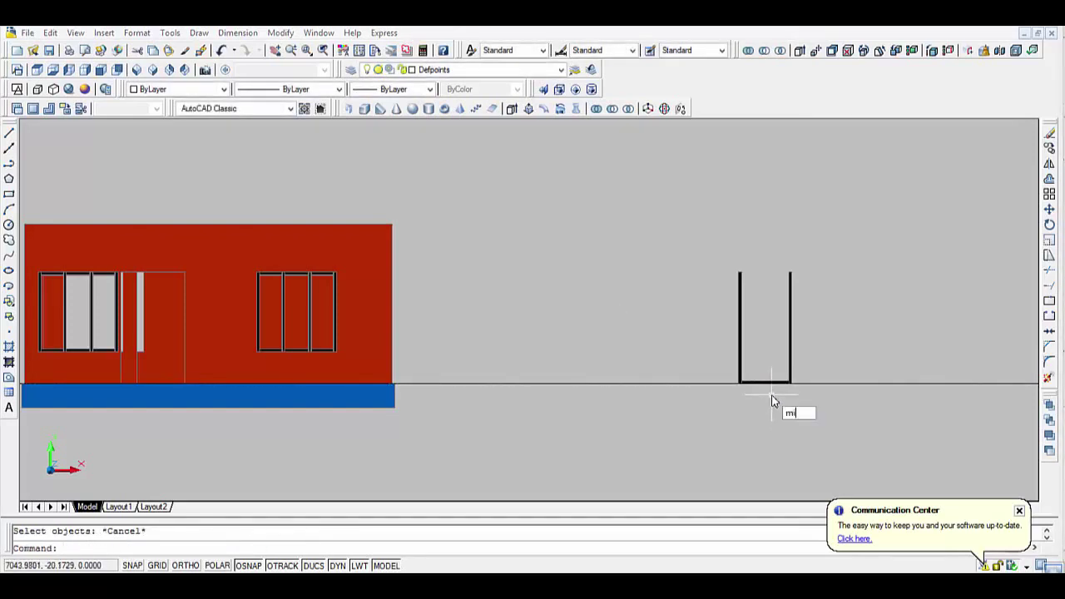
{"action": "key", "text": "Return"}
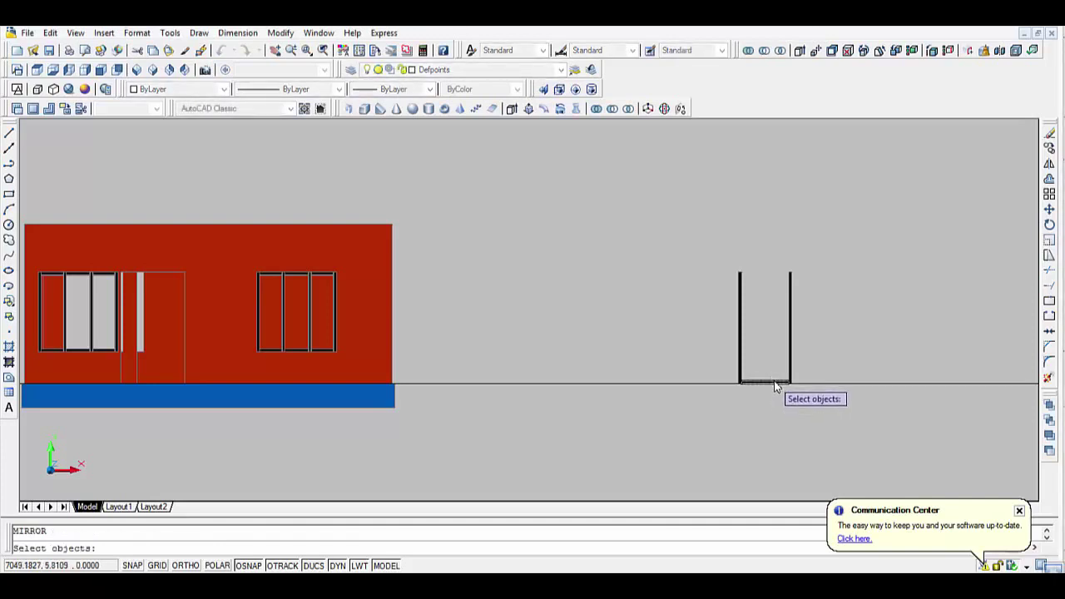
{"action": "left_click", "coordinate": [714, 370]}
{"action": "left_click", "coordinate": [855, 414]}
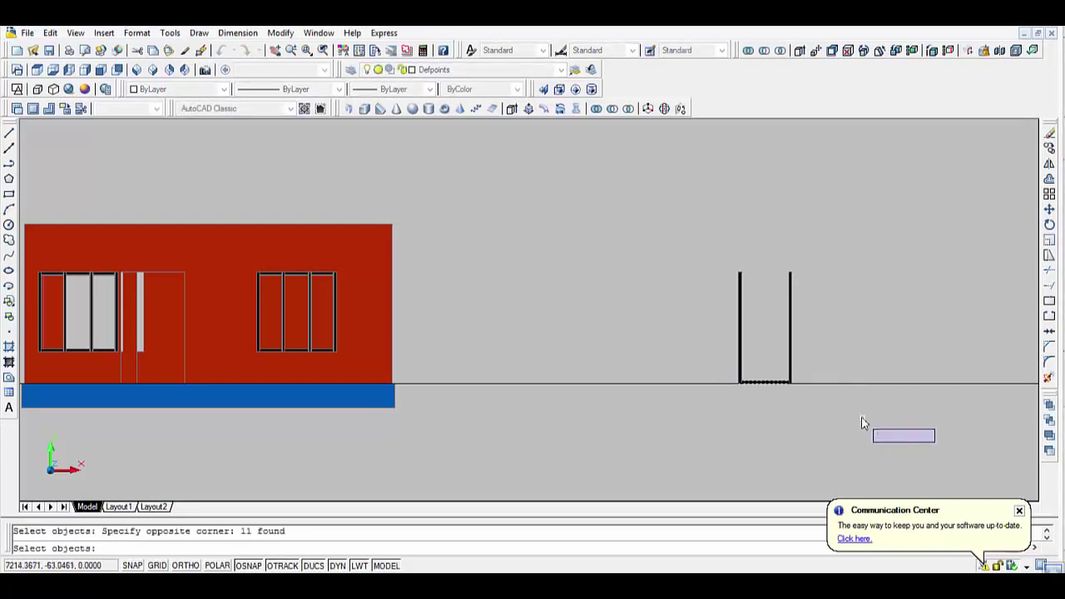
{"action": "key", "text": "Return"}
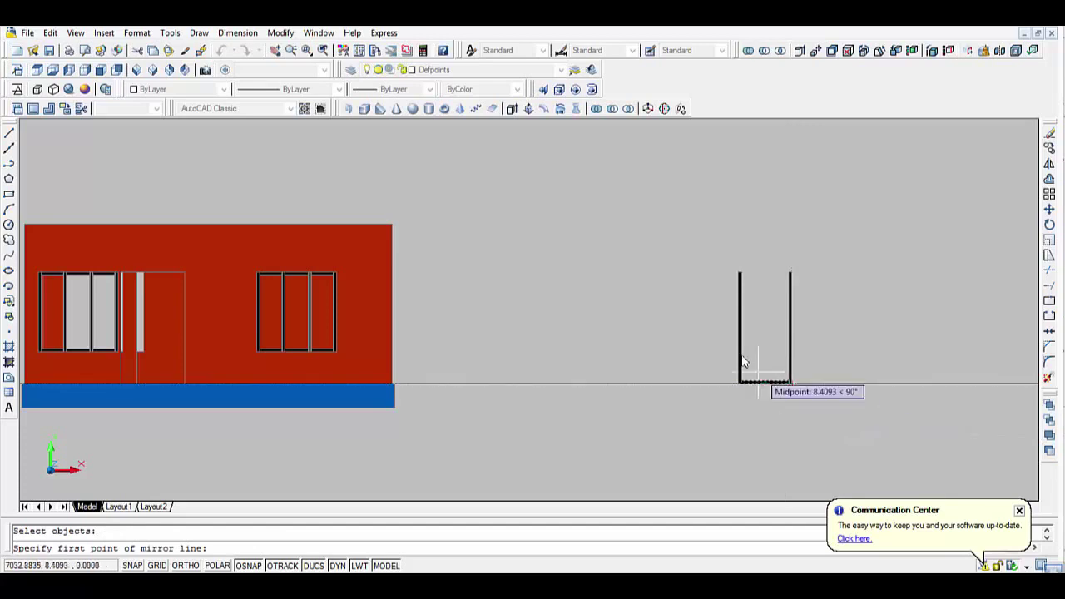
{"action": "left_click", "coordinate": [741, 330]}
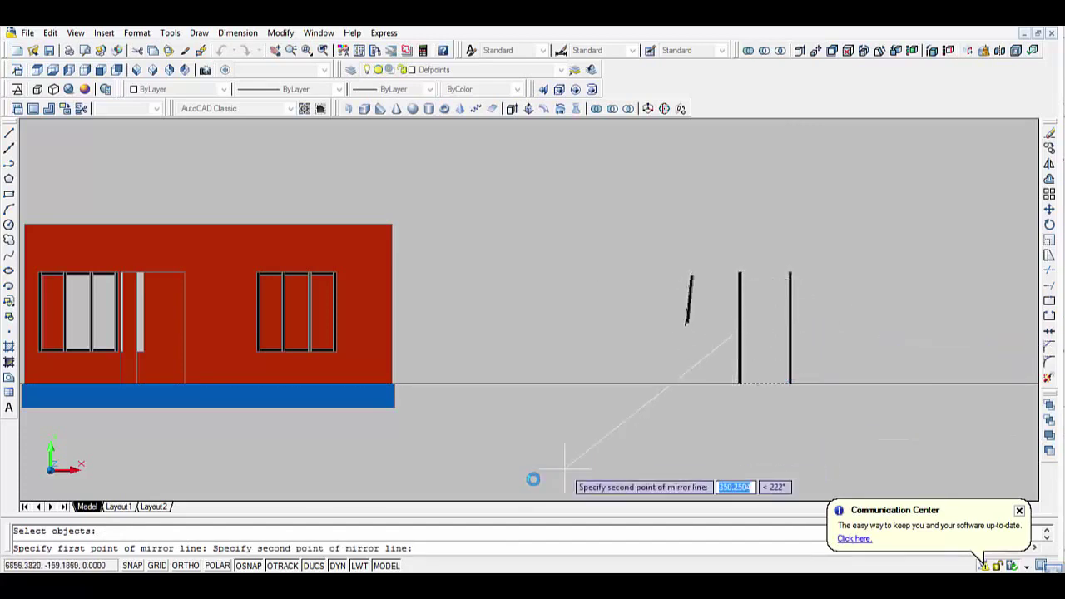
{"action": "left_click", "coordinate": [187, 565]}
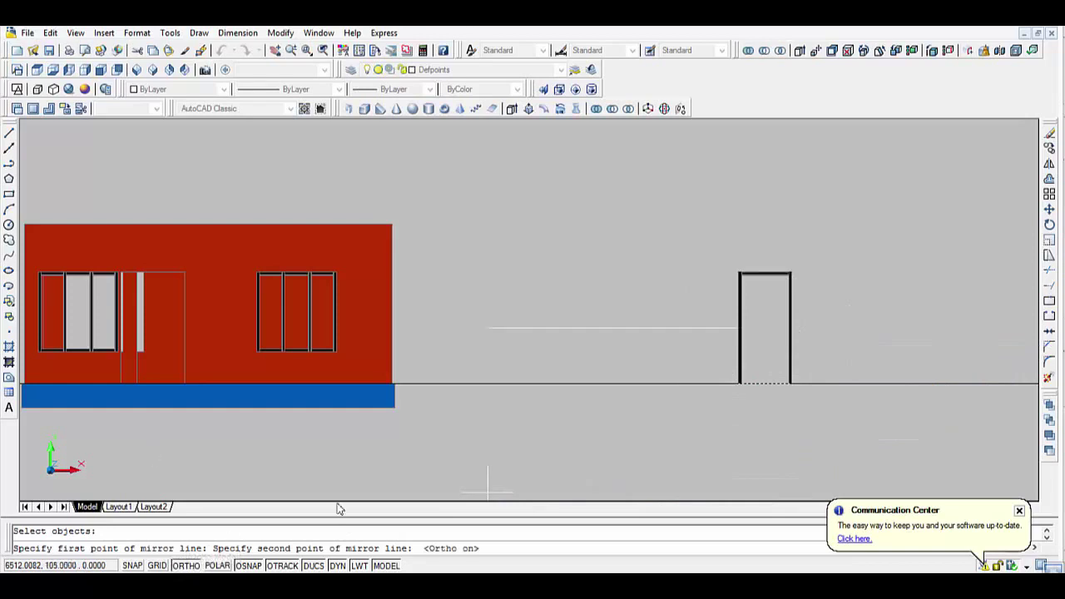
{"action": "left_click", "coordinate": [870, 313]}
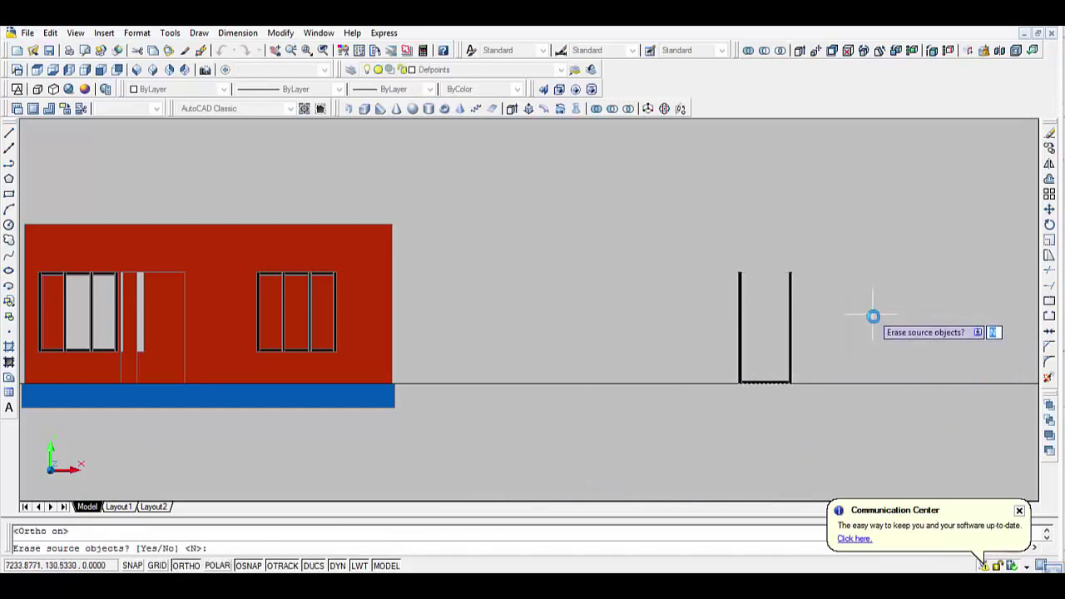
{"action": "key", "text": "Return"}
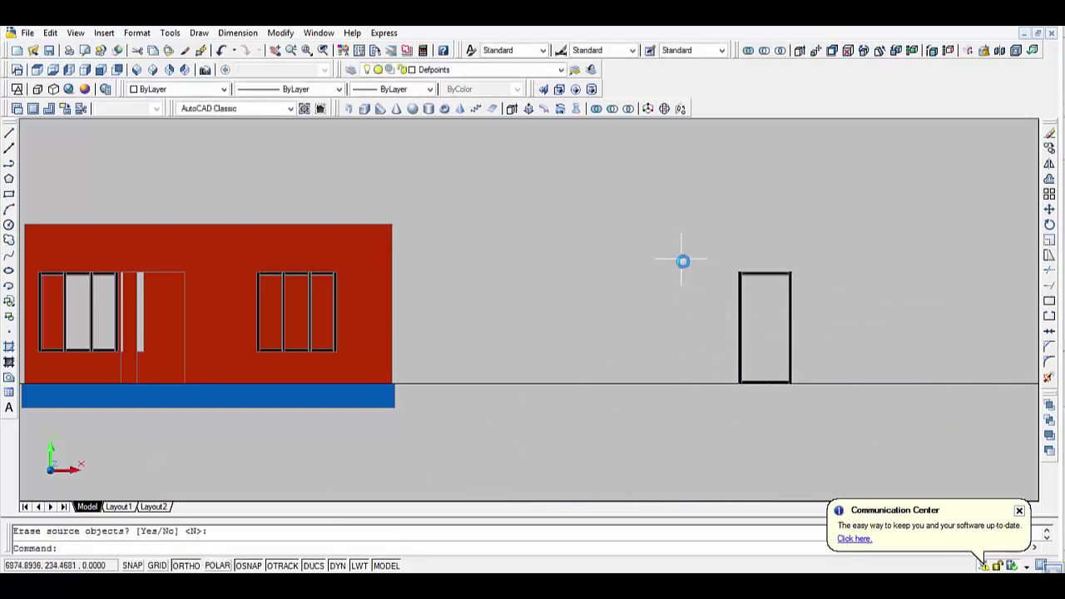
Save the whole door frame as a block named gg.
{"action": "type", "text": "b"}
{"action": "key", "text": "Return"}
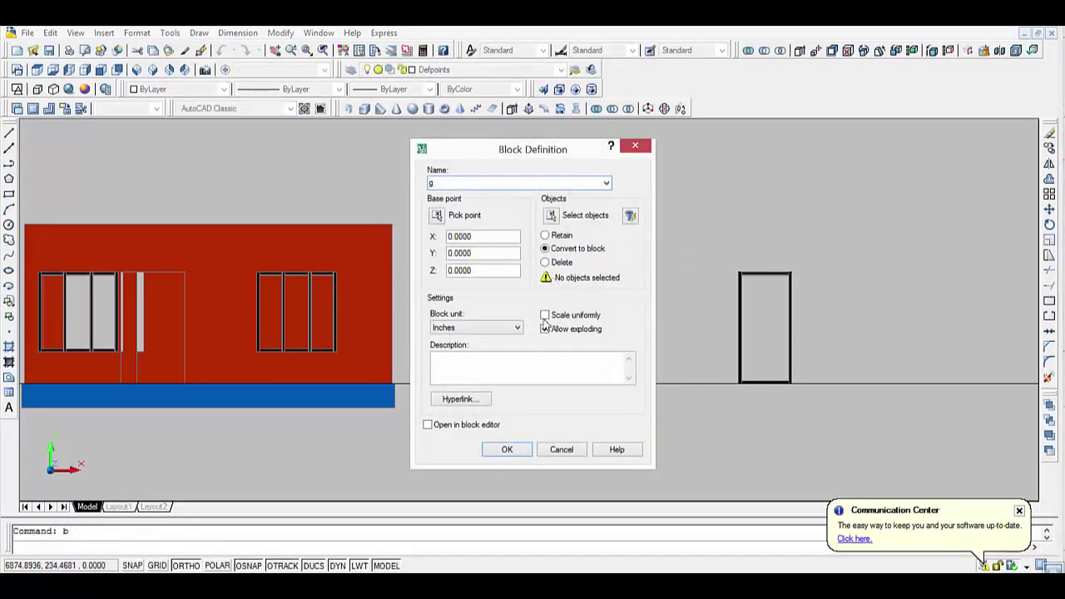
{"action": "left_click", "coordinate": [527, 456]}
{"action": "left_click", "coordinate": [541, 353]}
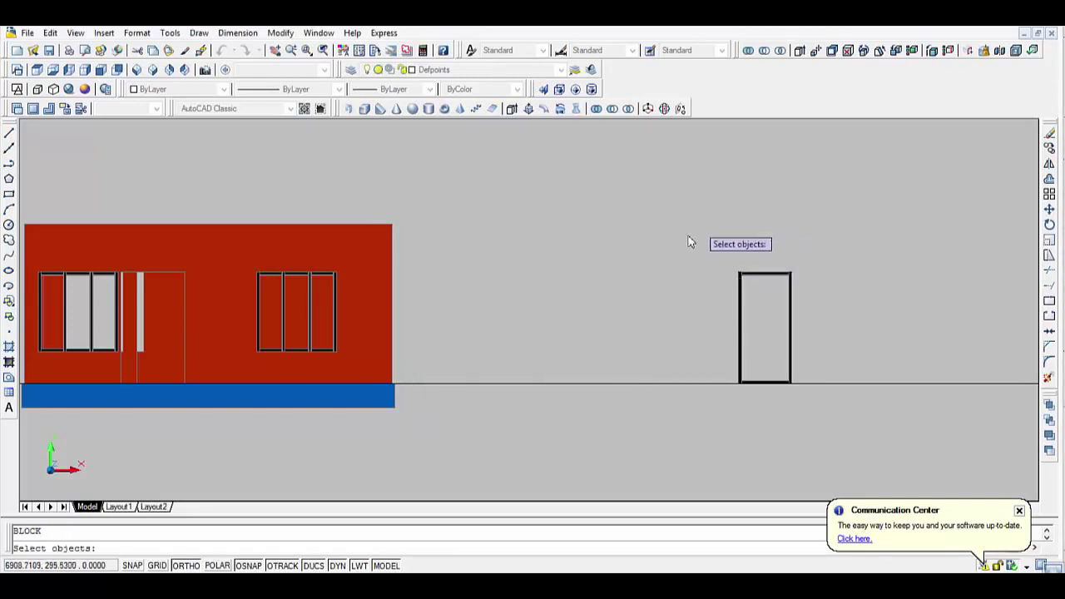
{"action": "left_click", "coordinate": [687, 242]}
{"action": "left_click", "coordinate": [835, 442]}
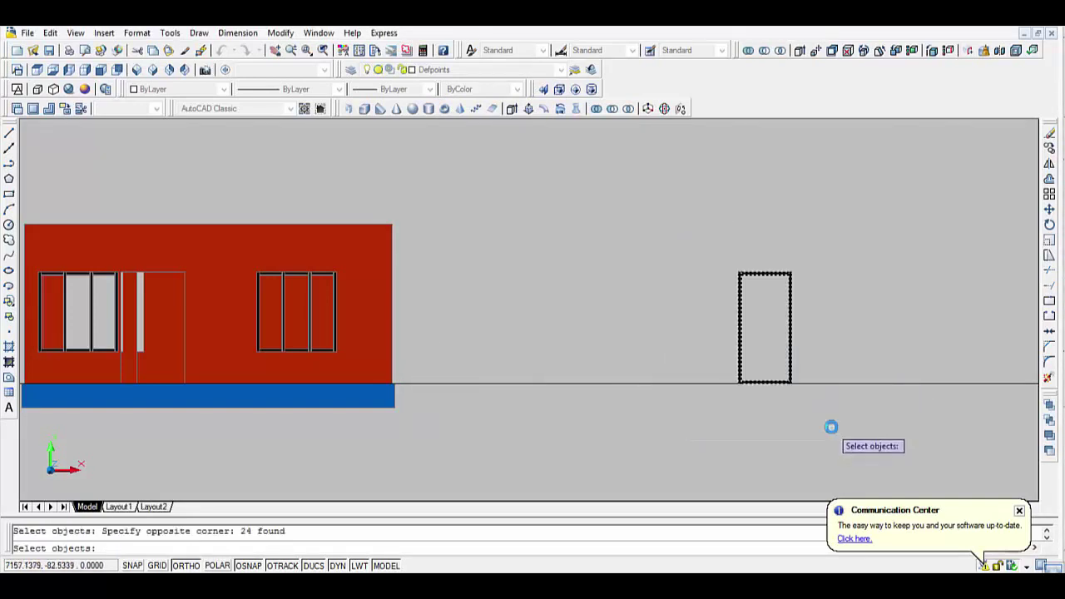
{"action": "key", "text": "Return"}
{"action": "key", "text": "Return"}
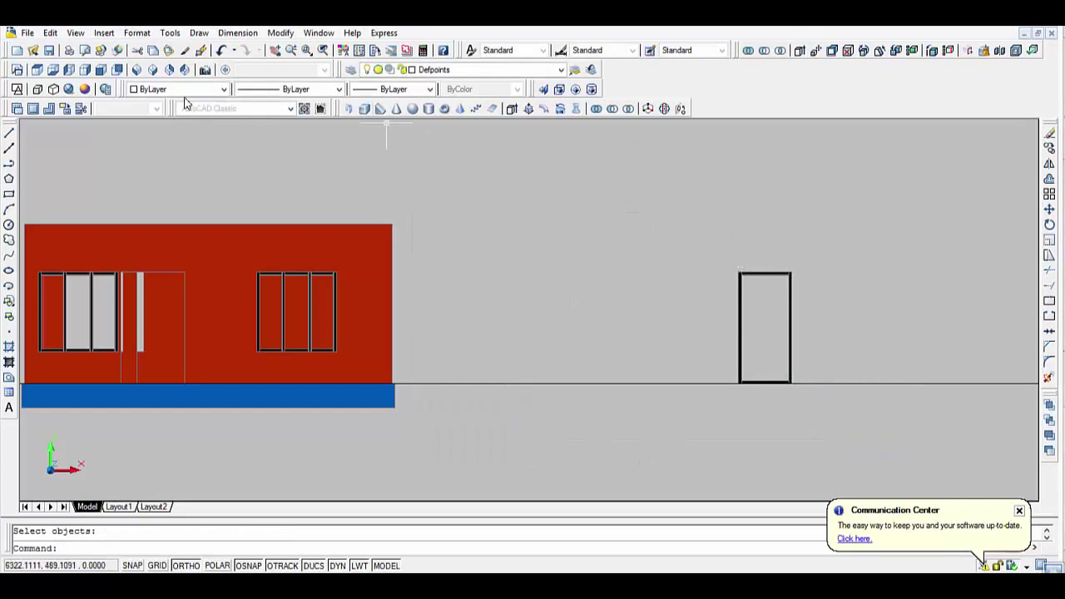
Switch to top view with 2D wireframe shading, showing the plan's right side.
{"action": "left_click", "coordinate": [38, 71]}
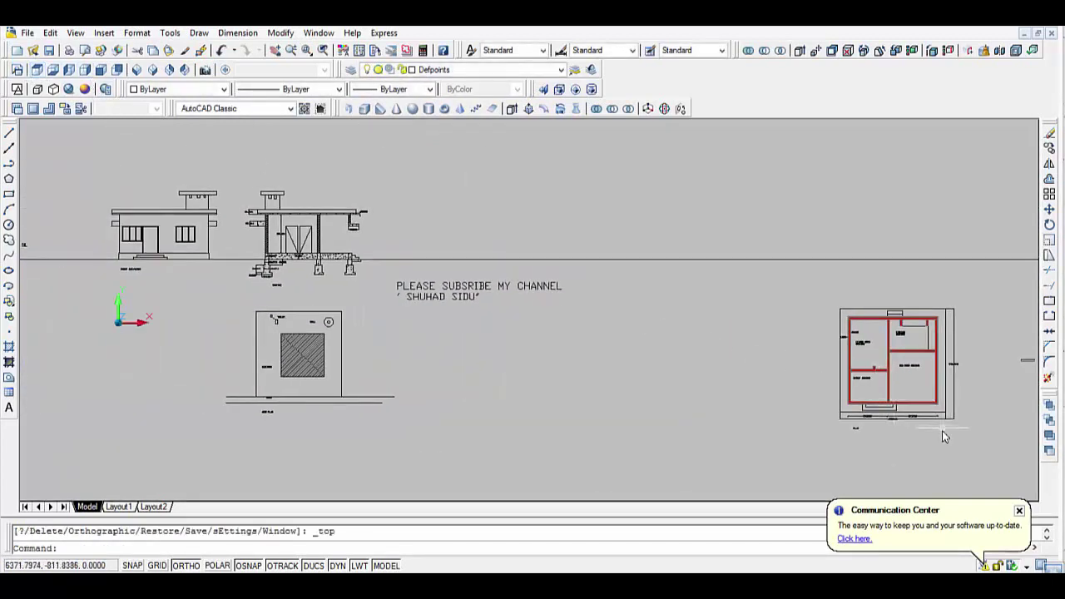
{"action": "scroll", "coordinate": [944, 436], "scroll_direction": "up", "scroll_amount": 3}
{"action": "scroll", "coordinate": [948, 432], "scroll_direction": "up", "scroll_amount": 1}
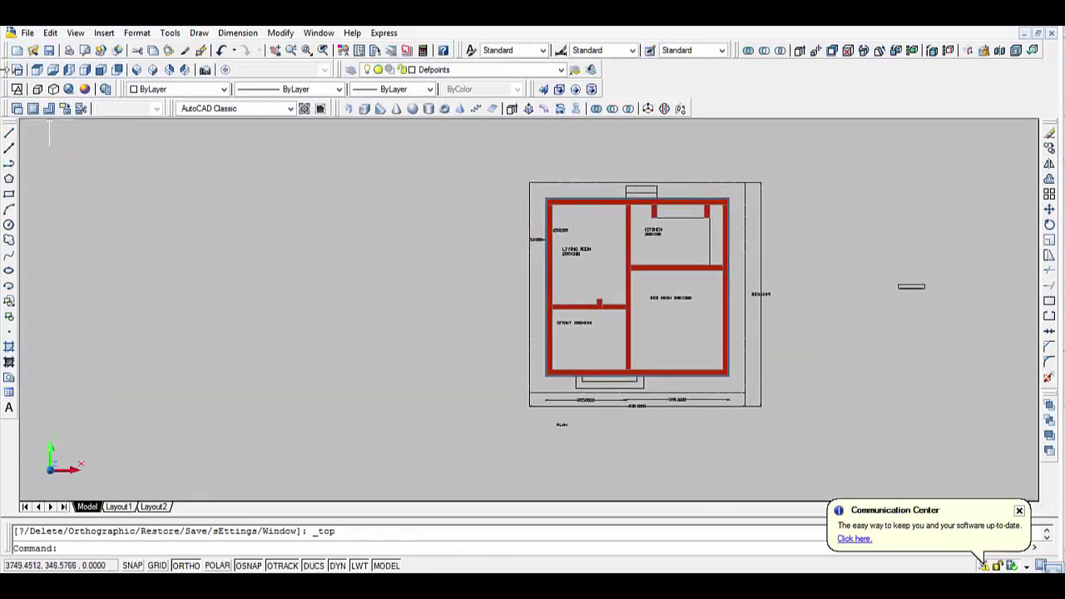
{"action": "left_click", "coordinate": [16, 87]}
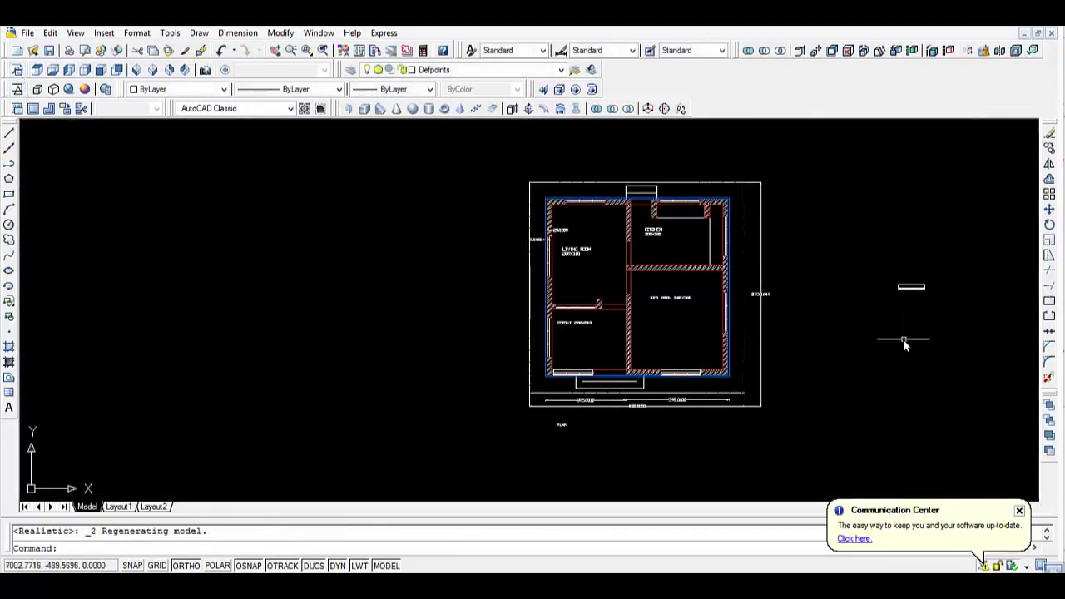
{"action": "scroll", "coordinate": [904, 341], "scroll_direction": "up", "scroll_amount": 3}
{"action": "middle_click_drag", "start_coordinate": [898, 347], "coordinate": [813, 368]}
Start moving the gg door frame block while zooming around the plan for a spot.
{"action": "type", "text": "m"}
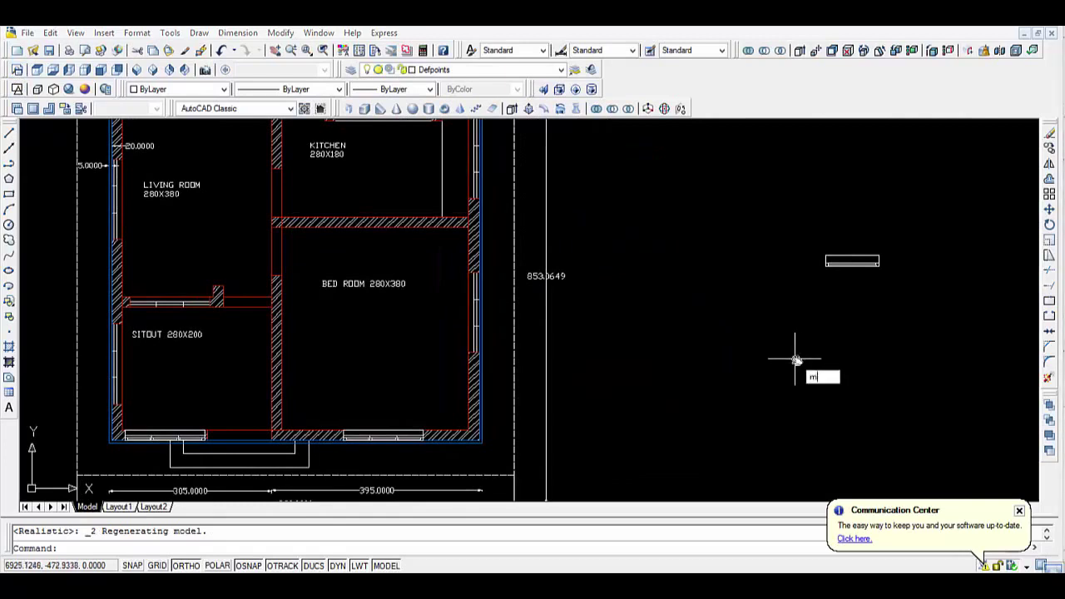
{"action": "key", "text": "Return"}
{"action": "left_click", "coordinate": [799, 219]}
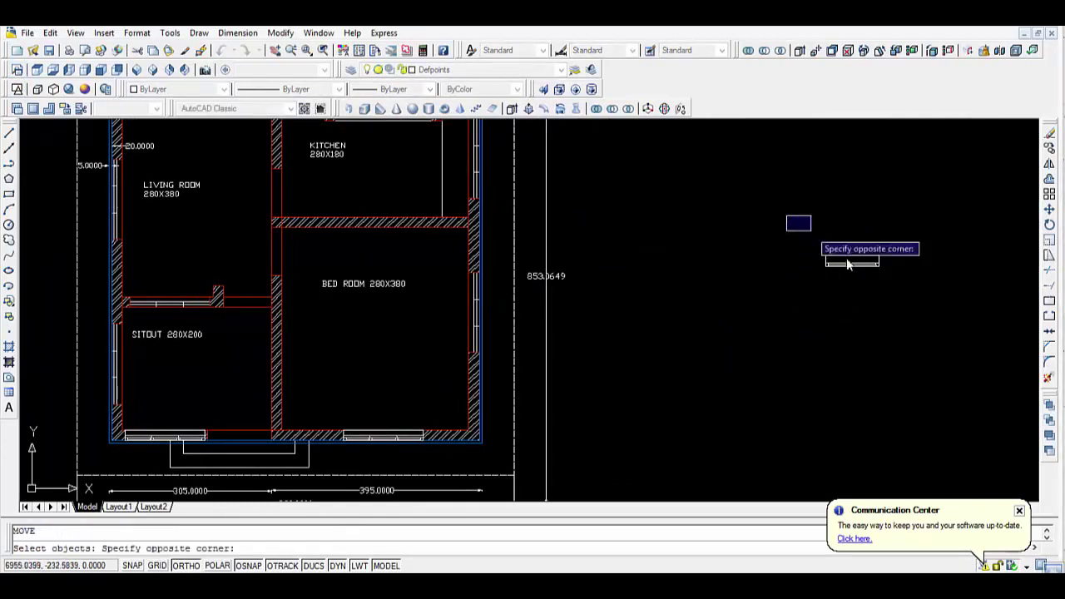
{"action": "left_click", "coordinate": [932, 341]}
{"action": "key", "text": "Return"}
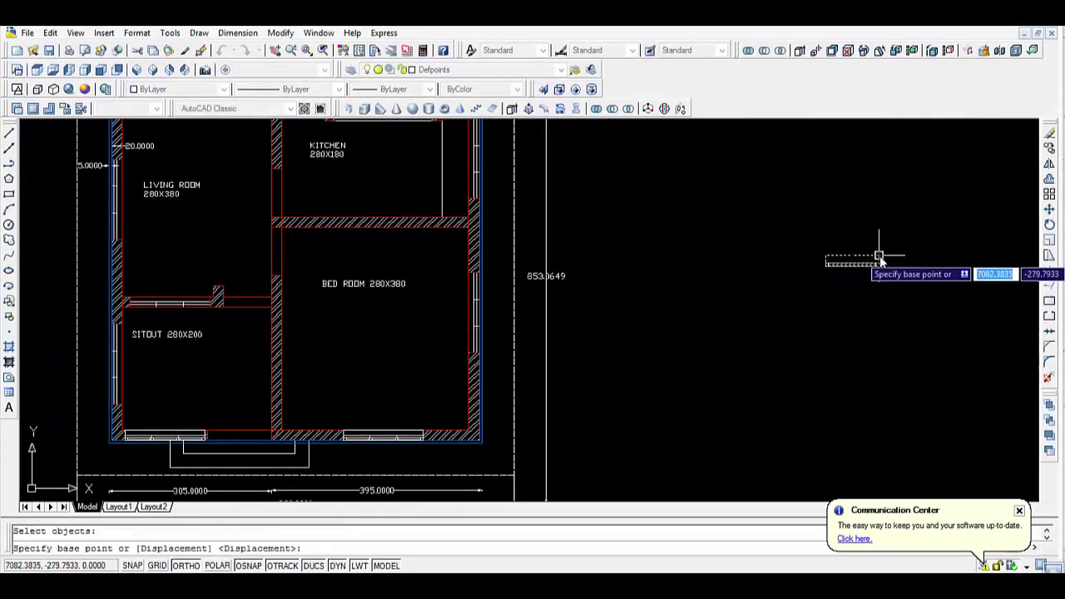
{"action": "left_click", "coordinate": [879, 256]}
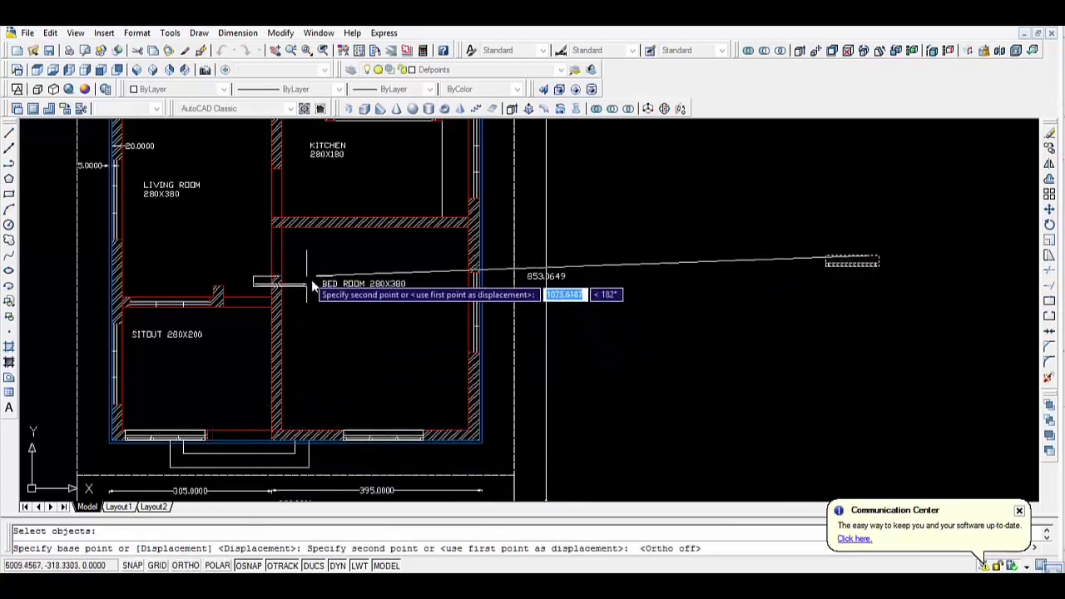
{"action": "scroll", "coordinate": [333, 303], "scroll_direction": "down", "scroll_amount": 2}
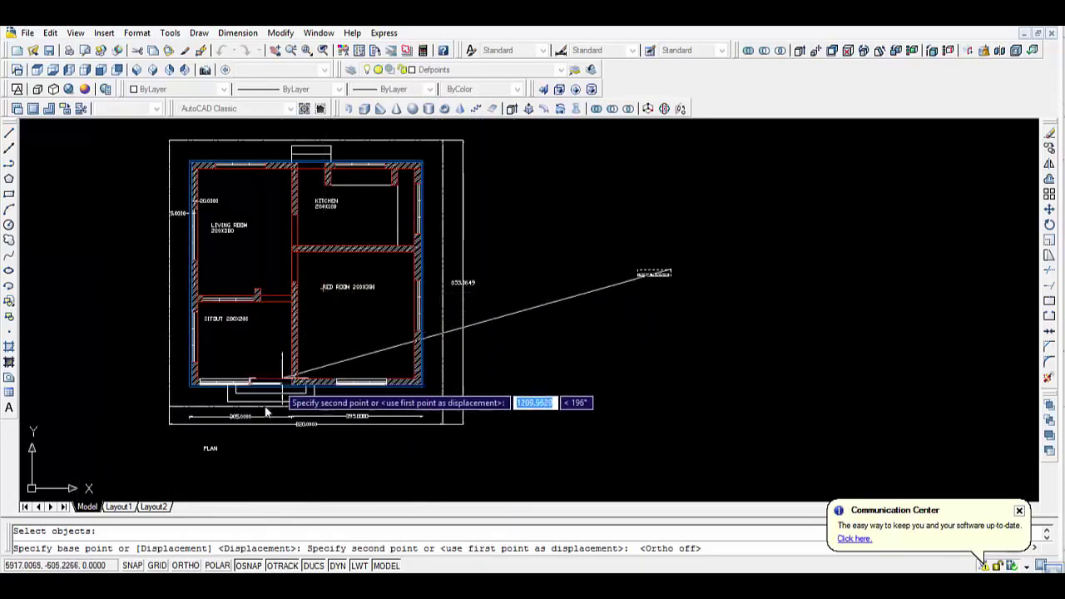
{"action": "scroll", "coordinate": [280, 380], "scroll_direction": "up", "scroll_amount": 3}
{"action": "scroll", "coordinate": [283, 385], "scroll_direction": "up", "scroll_amount": 2}
{"action": "scroll", "coordinate": [283, 385], "scroll_direction": "up", "scroll_amount": 2}
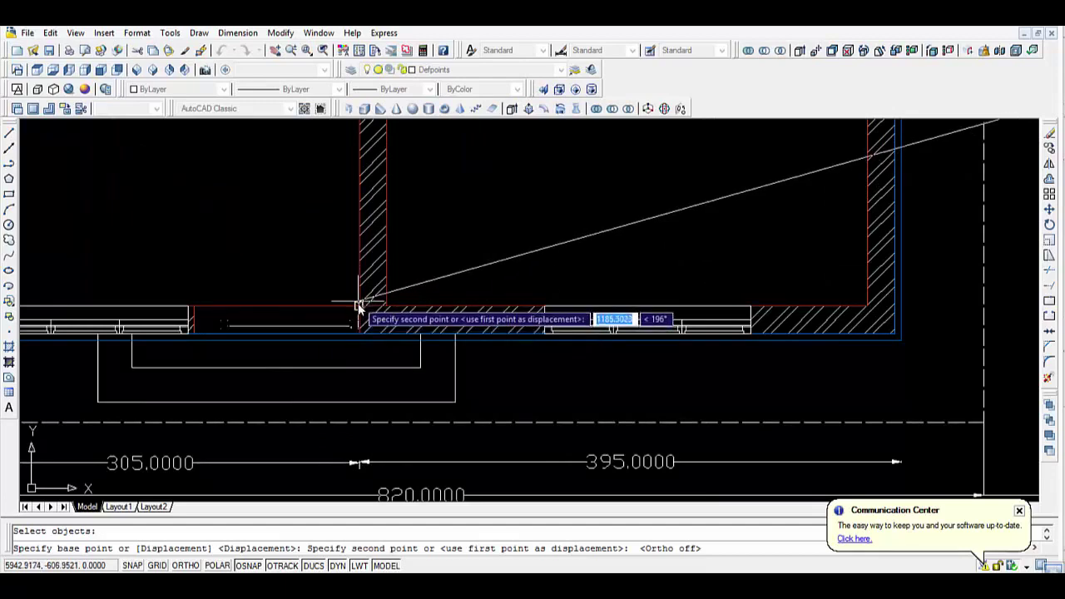
{"action": "scroll", "coordinate": [491, 241], "scroll_direction": "down", "scroll_amount": 3}
{"action": "middle_click_drag", "start_coordinate": [459, 231], "coordinate": [340, 380]}
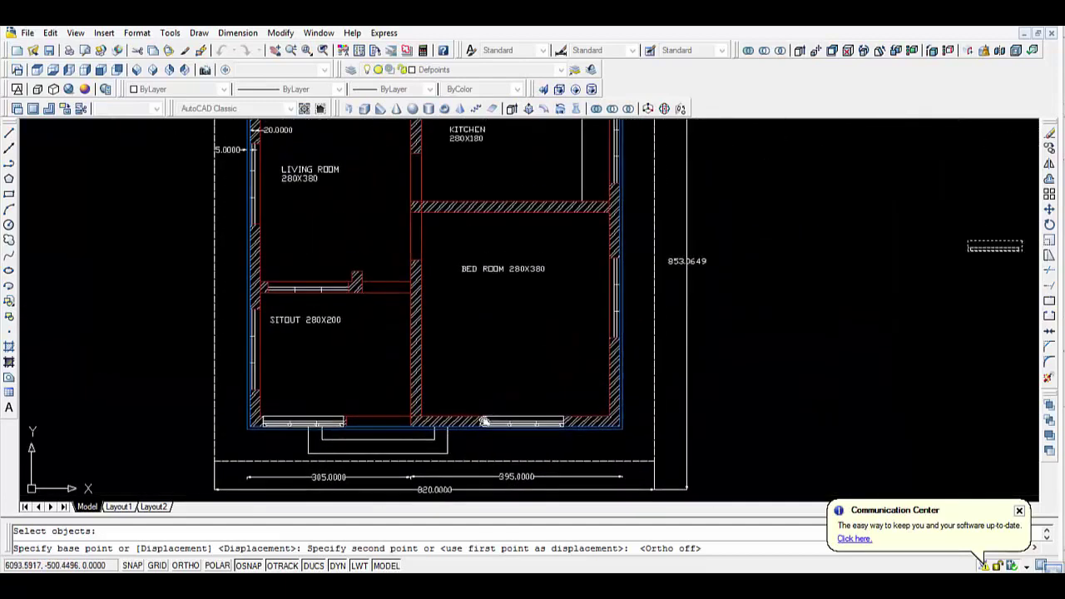
{"action": "scroll", "coordinate": [352, 353], "scroll_direction": "up", "scroll_amount": 2}
{"action": "scroll", "coordinate": [352, 353], "scroll_direction": "up", "scroll_amount": 2}
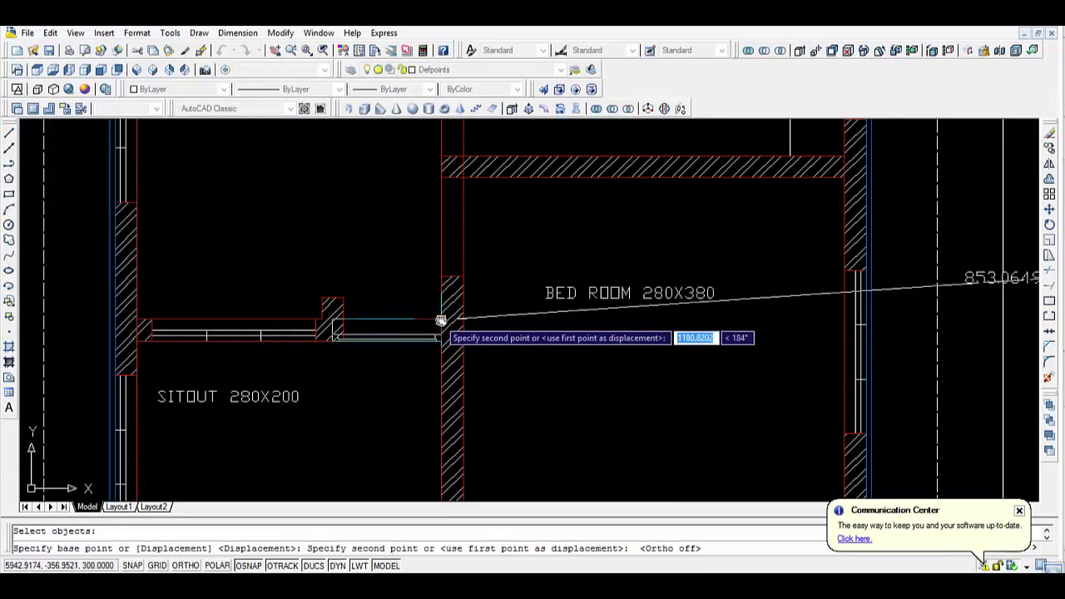
{"action": "scroll", "coordinate": [487, 248], "scroll_direction": "down", "scroll_amount": 5}
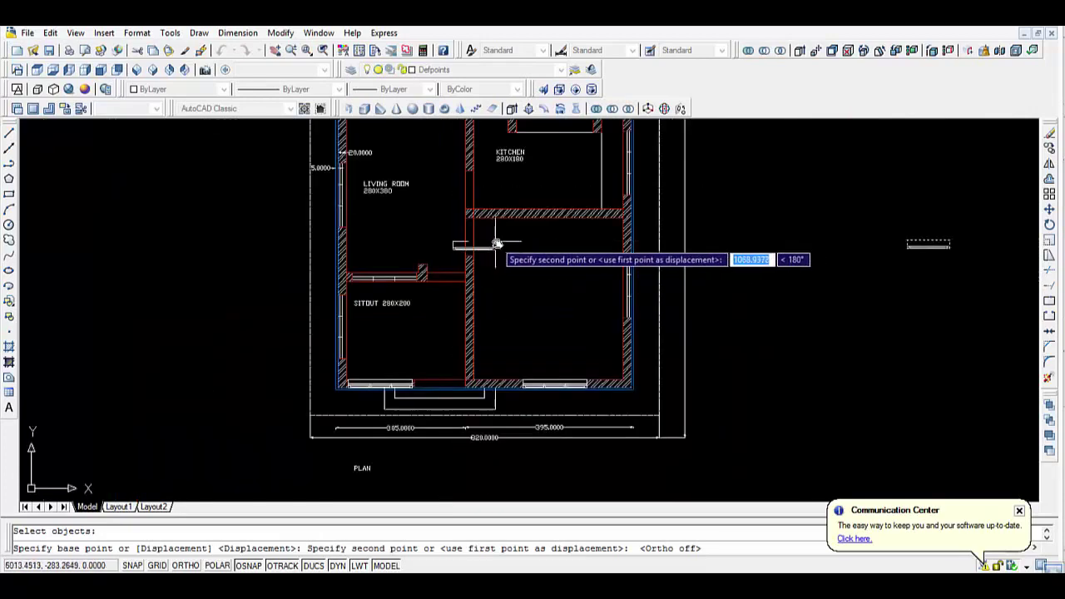
{"action": "scroll", "coordinate": [499, 241], "scroll_direction": "down", "scroll_amount": 2}
{"action": "scroll", "coordinate": [485, 244], "scroll_direction": "up", "scroll_amount": 2}
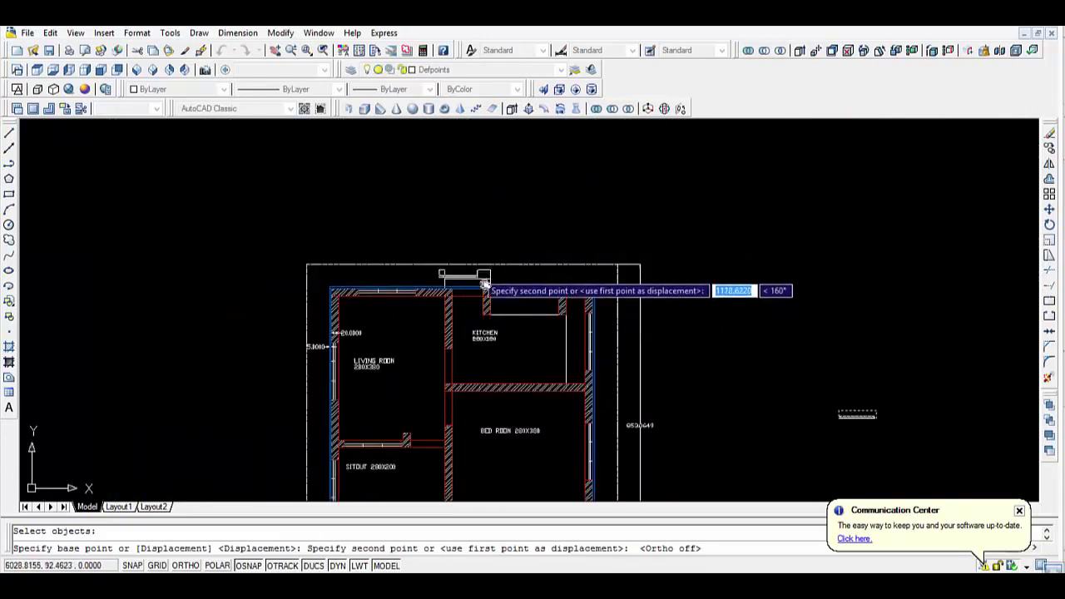
{"action": "scroll", "coordinate": [482, 277], "scroll_direction": "up", "scroll_amount": 2}
{"action": "scroll", "coordinate": [485, 297], "scroll_direction": "up", "scroll_amount": 3}
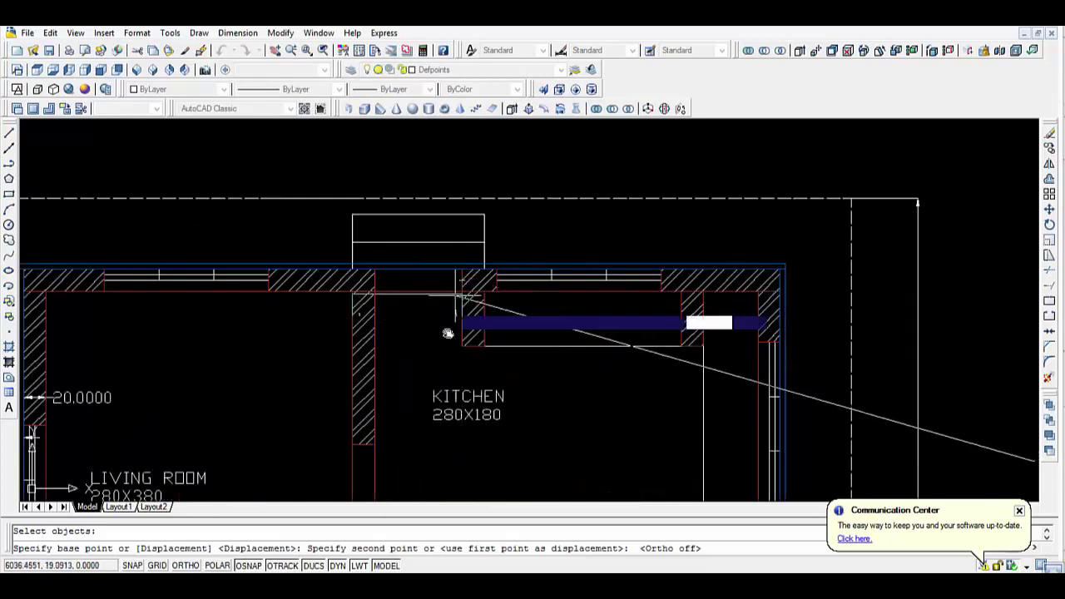
{"action": "scroll", "coordinate": [448, 391], "scroll_direction": "down", "scroll_amount": 6}
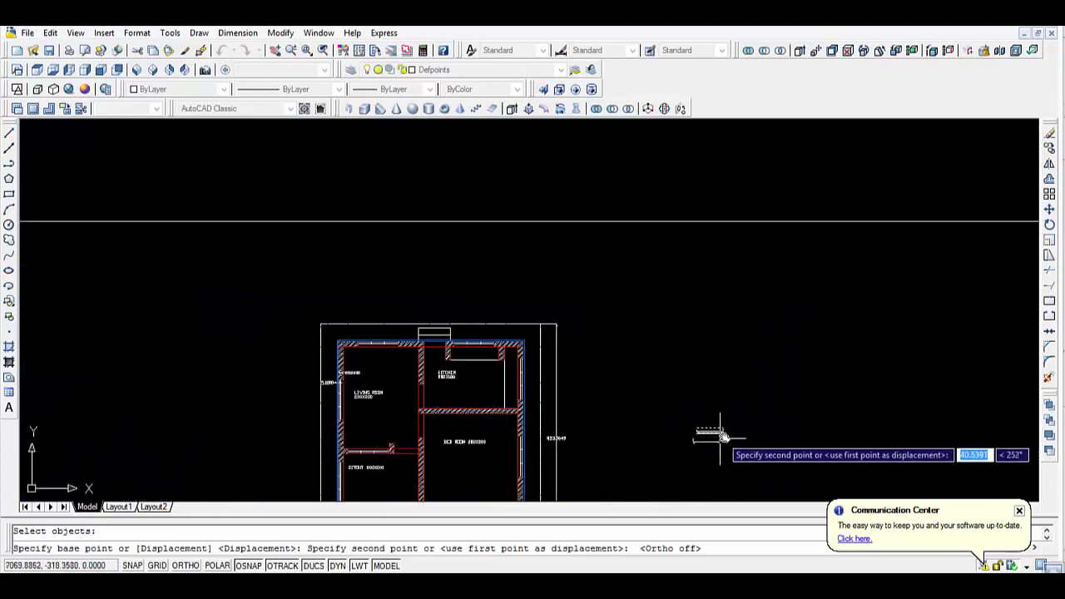
Cancel the move, leaving the frame beside the plan, and start the rotate command.
{"action": "key", "text": "Escape"}
{"action": "scroll", "coordinate": [727, 457], "scroll_direction": "up", "scroll_amount": 3}
{"action": "type", "text": "d"}
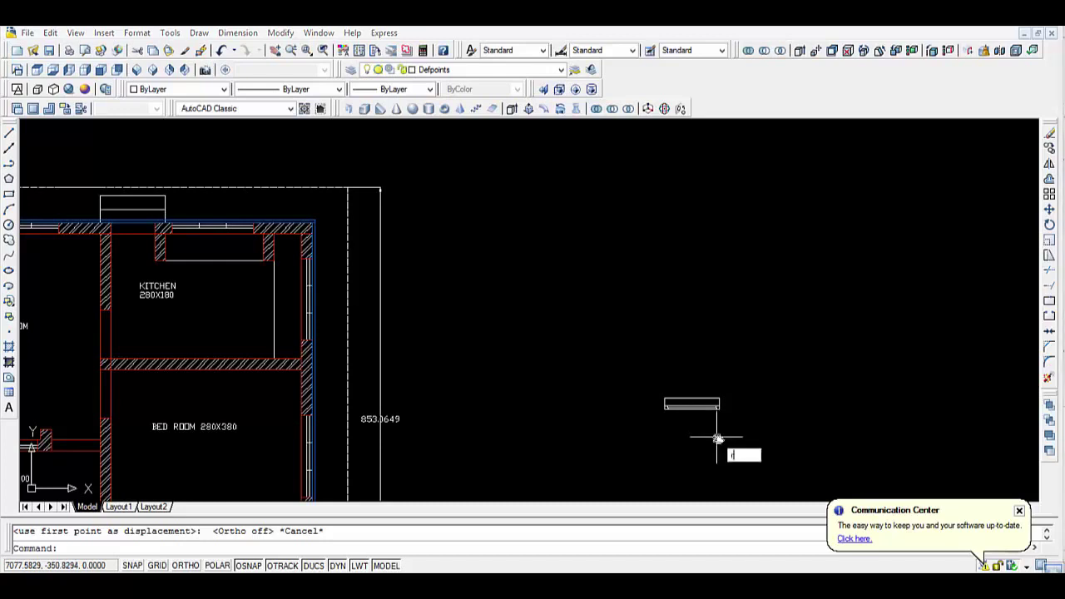
{"action": "key", "text": "Return"}
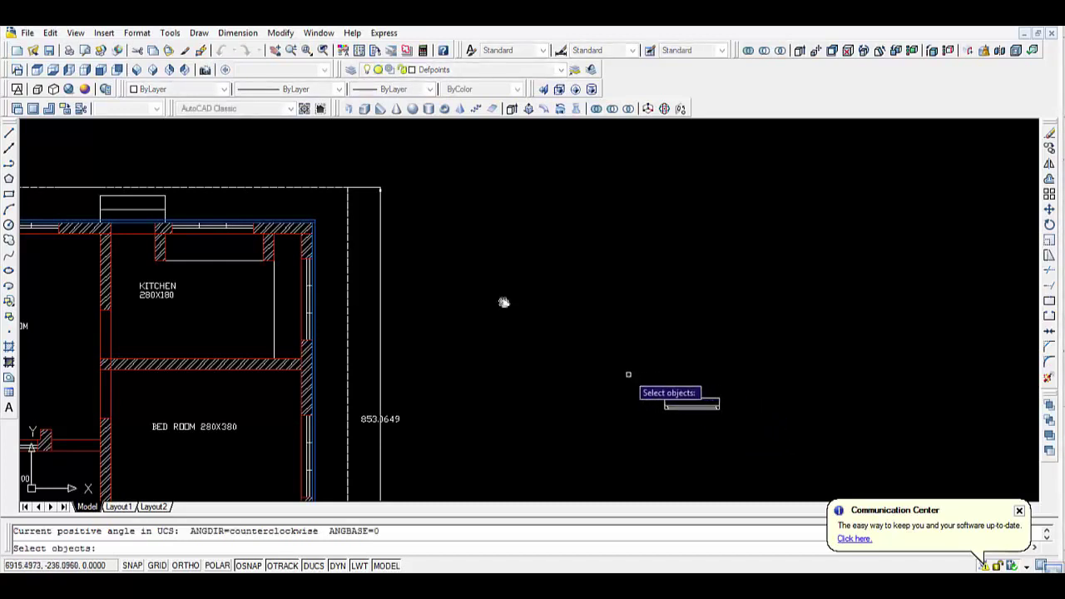
Rotate the small door frame to stand it upright beside the plan.
{"action": "left_click", "coordinate": [628, 375]}
{"action": "left_click", "coordinate": [772, 444]}
{"action": "key", "text": "Return"}
{"action": "left_click", "coordinate": [718, 398]}
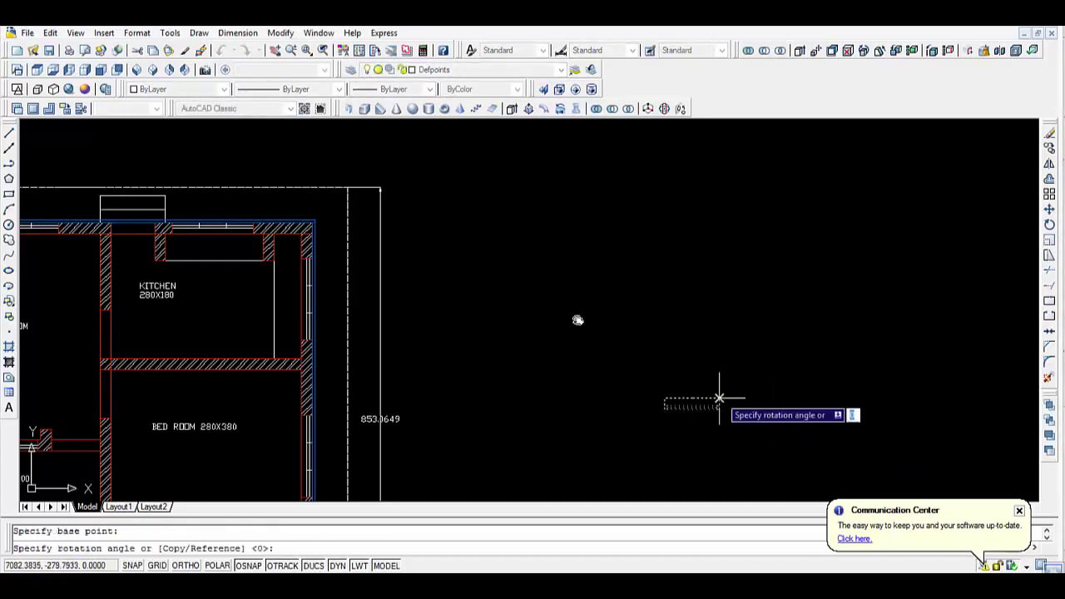
{"action": "left_click", "coordinate": [718, 444]}
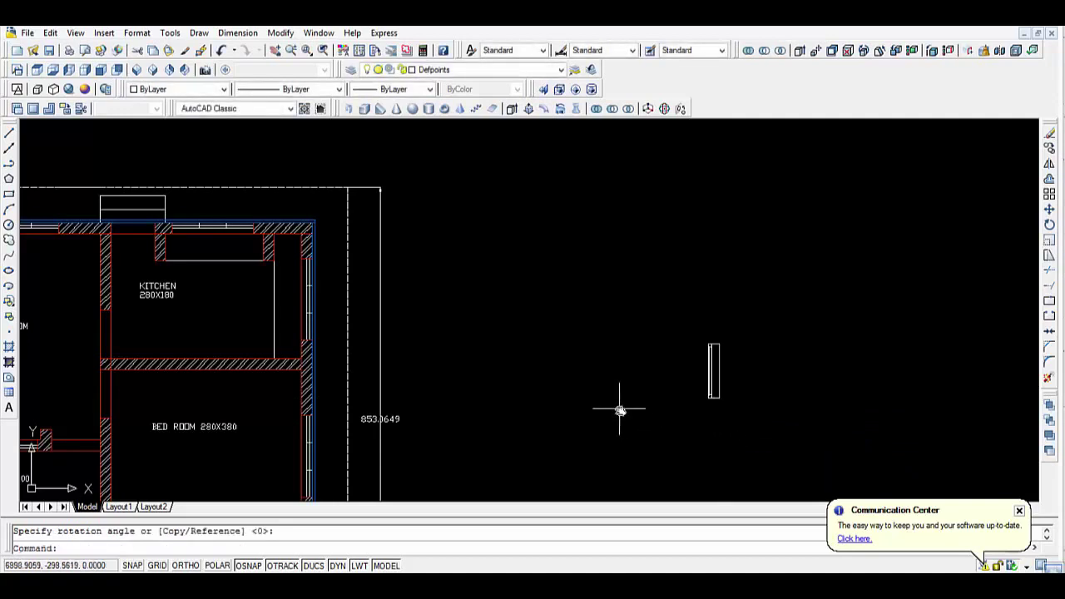
Start moving the upright frame with M, picking a base point on it.
{"action": "type", "text": "m"}
{"action": "key", "text": "Return"}
{"action": "left_click", "coordinate": [667, 292]}
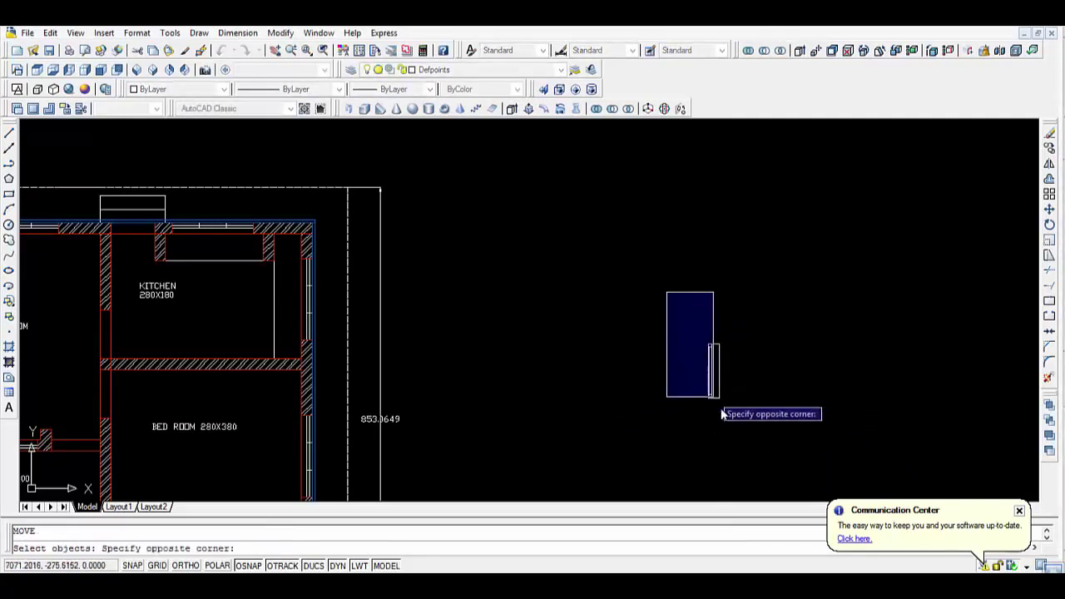
{"action": "left_click", "coordinate": [722, 414]}
{"action": "key", "text": "Return"}
{"action": "left_click", "coordinate": [713, 344]}
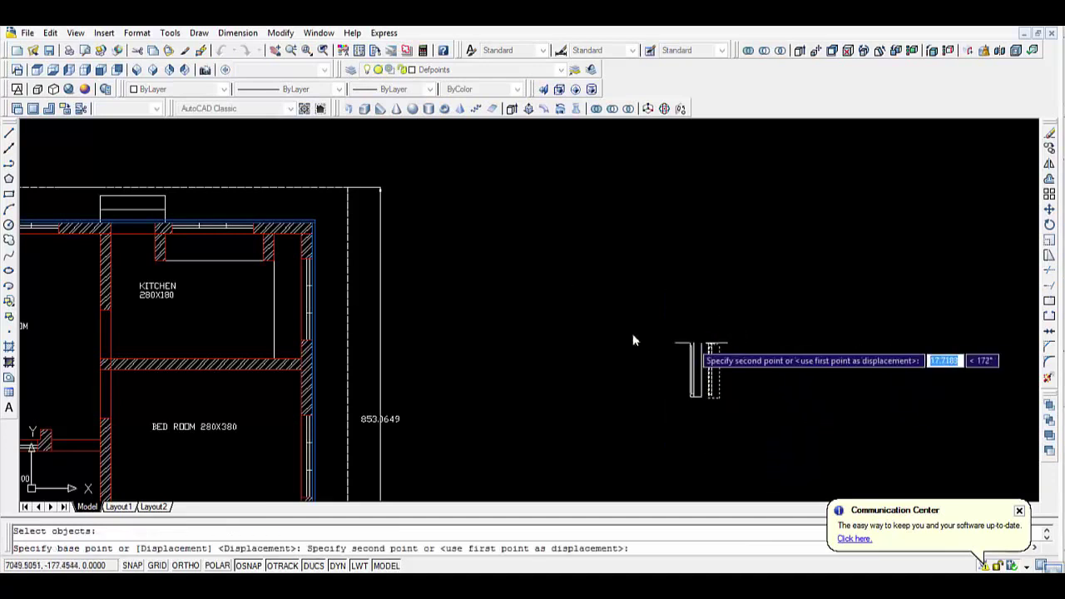
Look over the floor plan, living room and kitchen wall, then abandon the move.
{"action": "scroll", "coordinate": [242, 366], "scroll_direction": "down", "scroll_amount": 2}
{"action": "scroll", "coordinate": [171, 404], "scroll_direction": "up", "scroll_amount": 3}
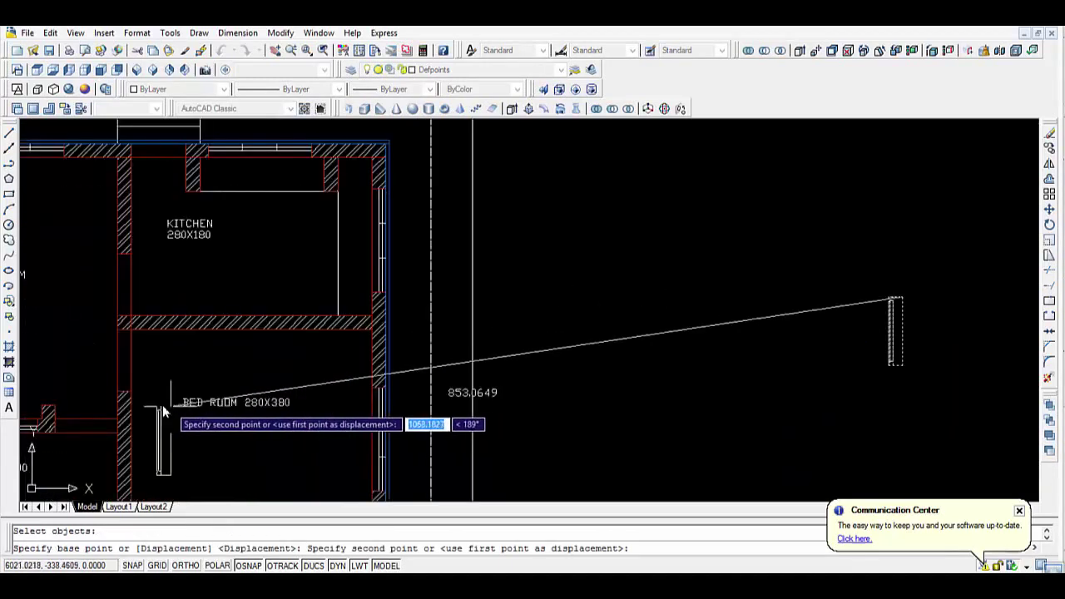
{"action": "scroll", "coordinate": [112, 370], "scroll_direction": "up", "scroll_amount": 3}
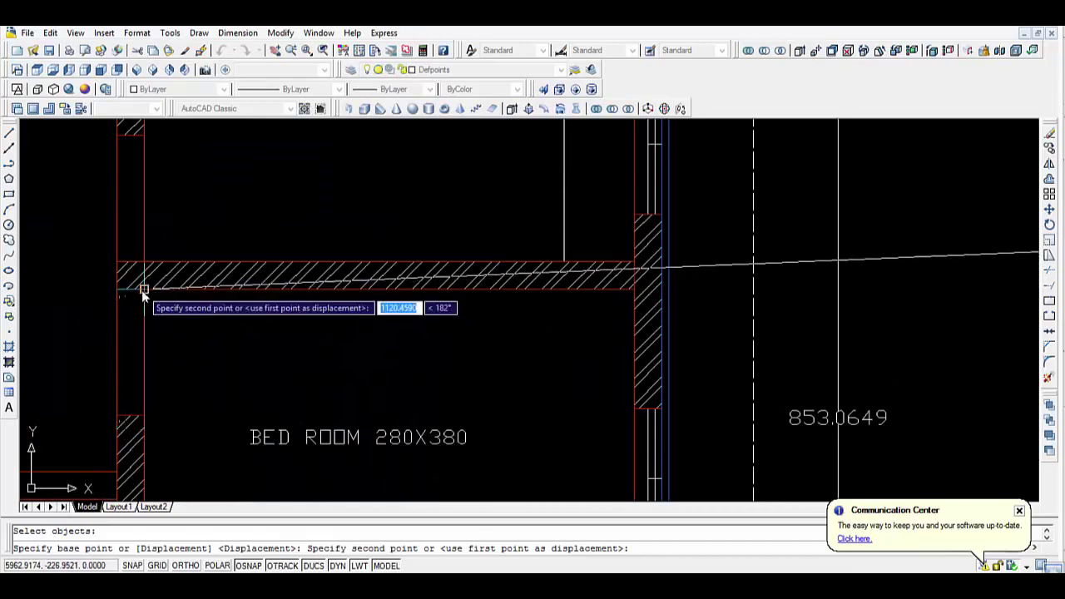
{"action": "scroll", "coordinate": [240, 304], "scroll_direction": "down", "scroll_amount": 1}
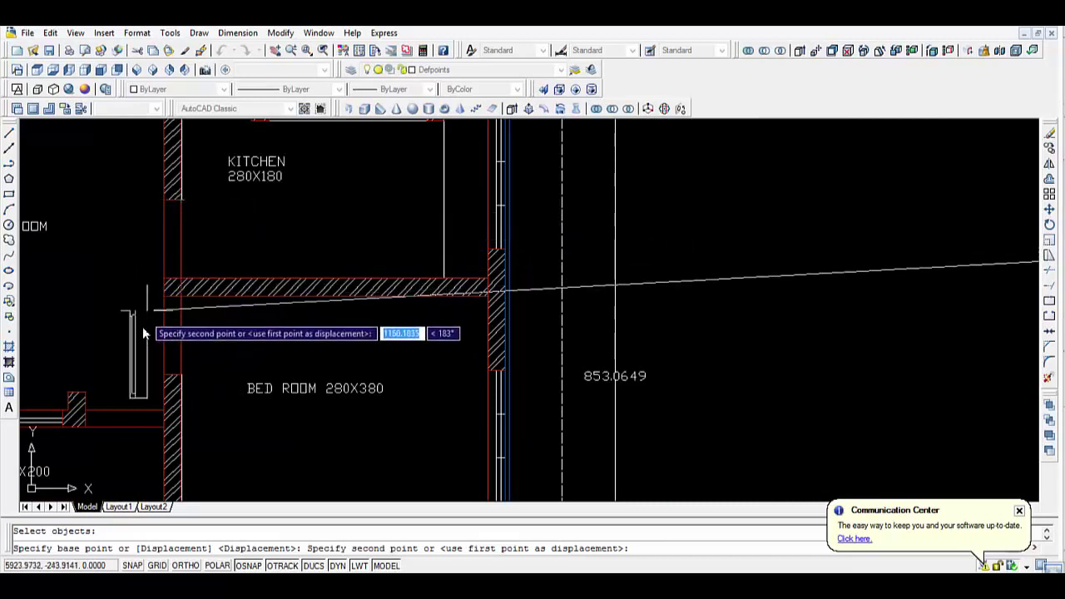
{"action": "scroll", "coordinate": [142, 333], "scroll_direction": "down", "scroll_amount": 4}
{"action": "mouse_move", "coordinate": [135, 322]}
{"action": "middle_mouse_down"}
{"action": "mouse_move", "coordinate": [283, 279]}
{"action": "mouse_move", "coordinate": [275, 206]}
{"action": "middle_mouse_up"}
{"action": "scroll", "coordinate": [277, 393], "scroll_direction": "up", "scroll_amount": 3}
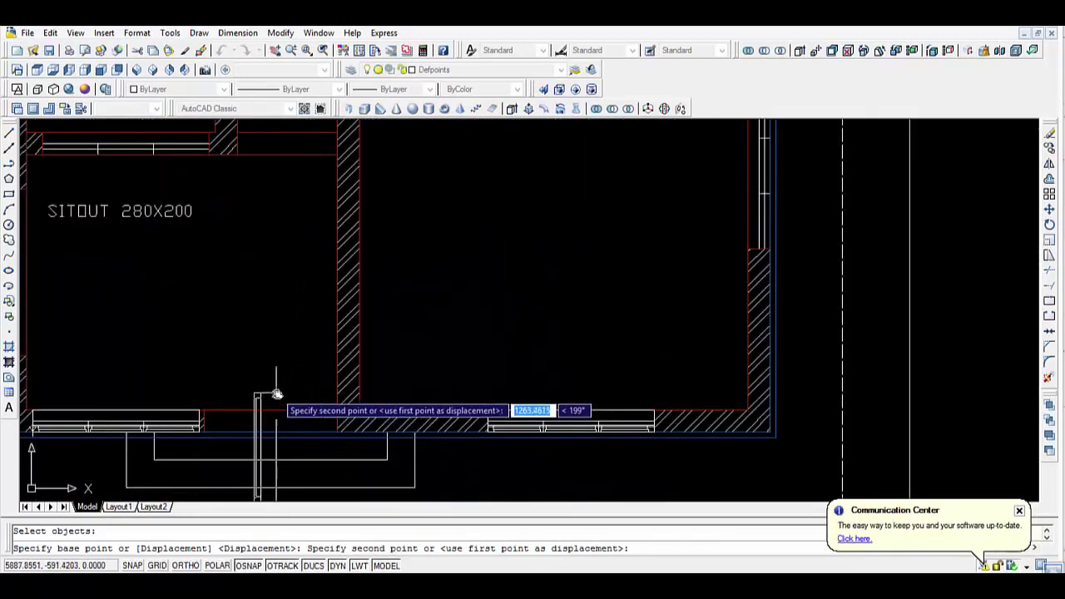
{"action": "scroll", "coordinate": [489, 336], "scroll_direction": "down", "scroll_amount": 2}
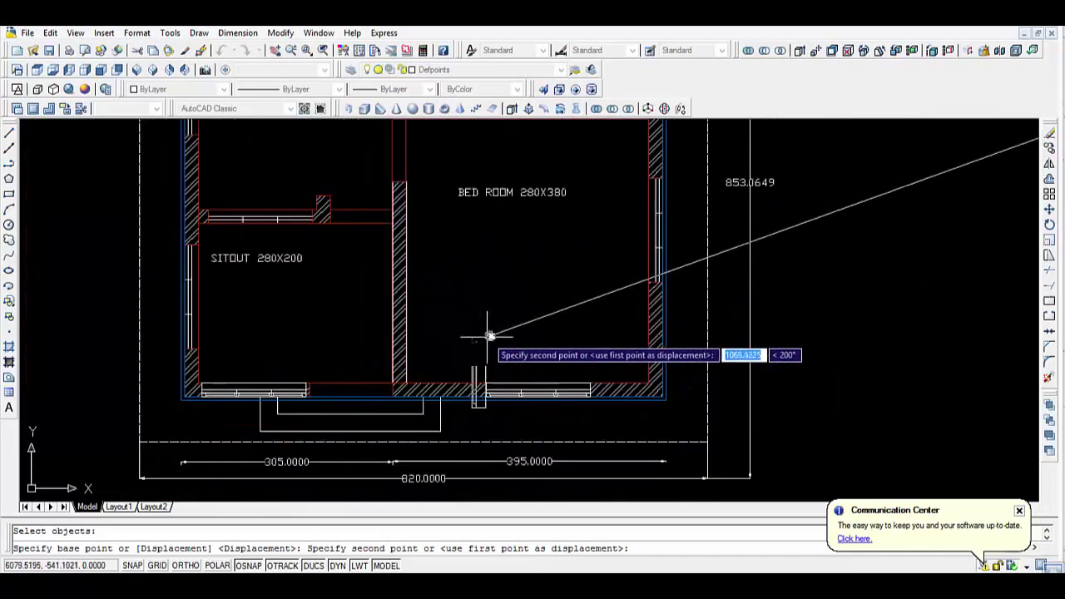
{"action": "scroll", "coordinate": [488, 258], "scroll_direction": "down", "scroll_amount": 2}
{"action": "middle_click_drag", "start_coordinate": [487, 255], "coordinate": [487, 328]}
{"action": "scroll", "coordinate": [447, 305], "scroll_direction": "up", "scroll_amount": 1}
{"action": "scroll", "coordinate": [445, 302], "scroll_direction": "up", "scroll_amount": 2}
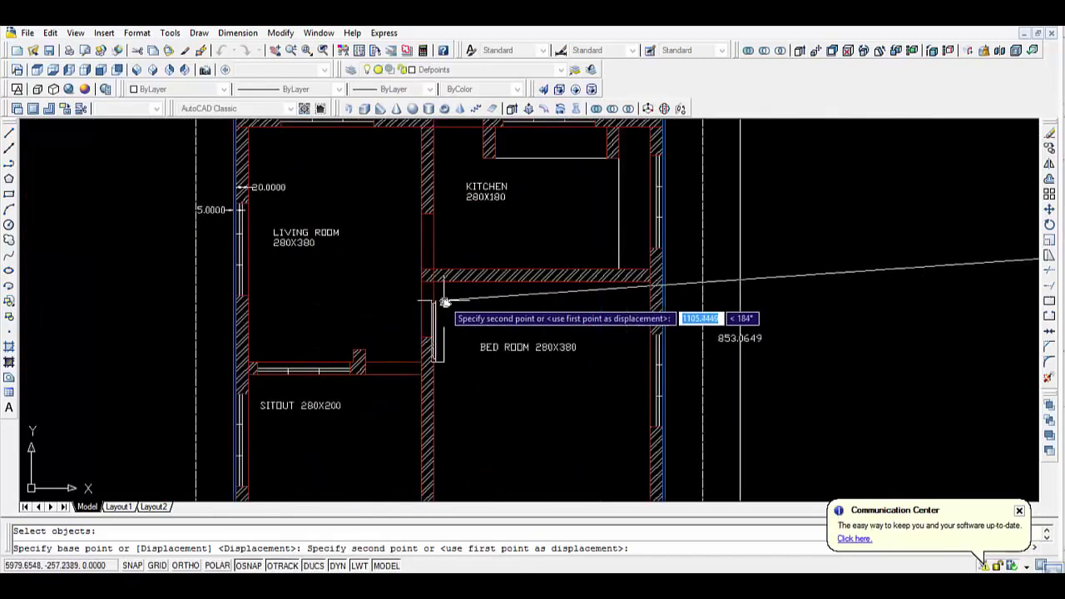
{"action": "scroll", "coordinate": [445, 302], "scroll_direction": "up", "scroll_amount": 1}
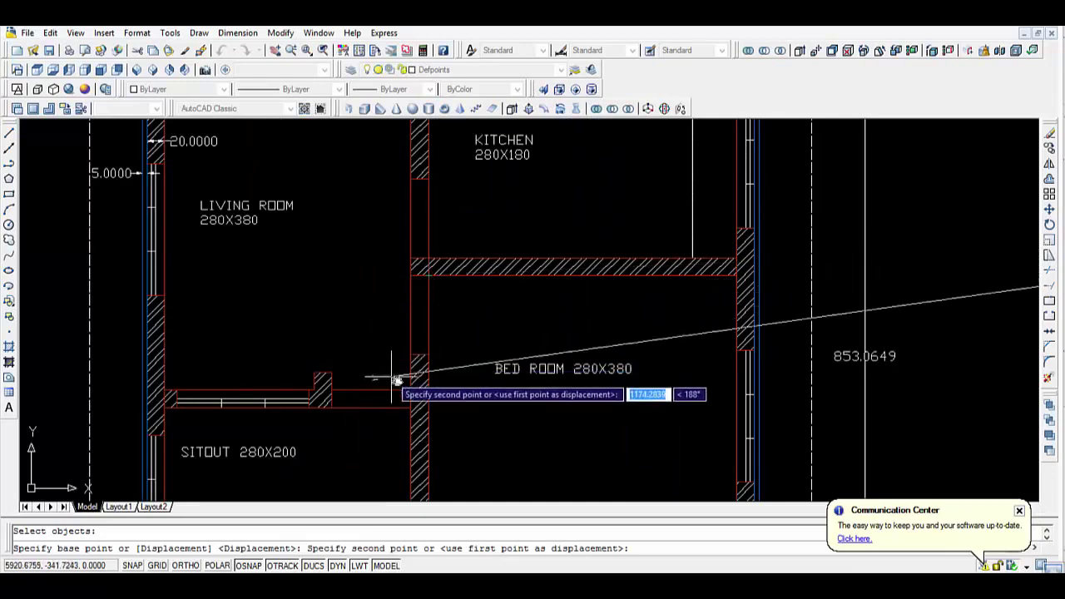
{"action": "scroll", "coordinate": [480, 382], "scroll_direction": "down", "scroll_amount": 3}
{"action": "middle_click_drag", "start_coordinate": [480, 382], "coordinate": [450, 310]}
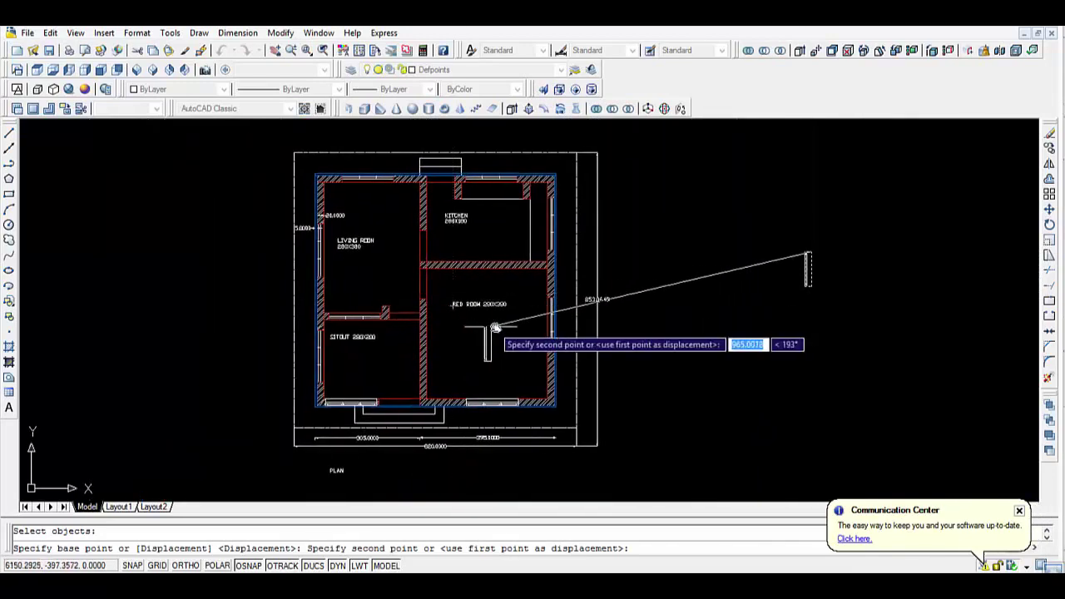
{"action": "key", "text": "Escape"}
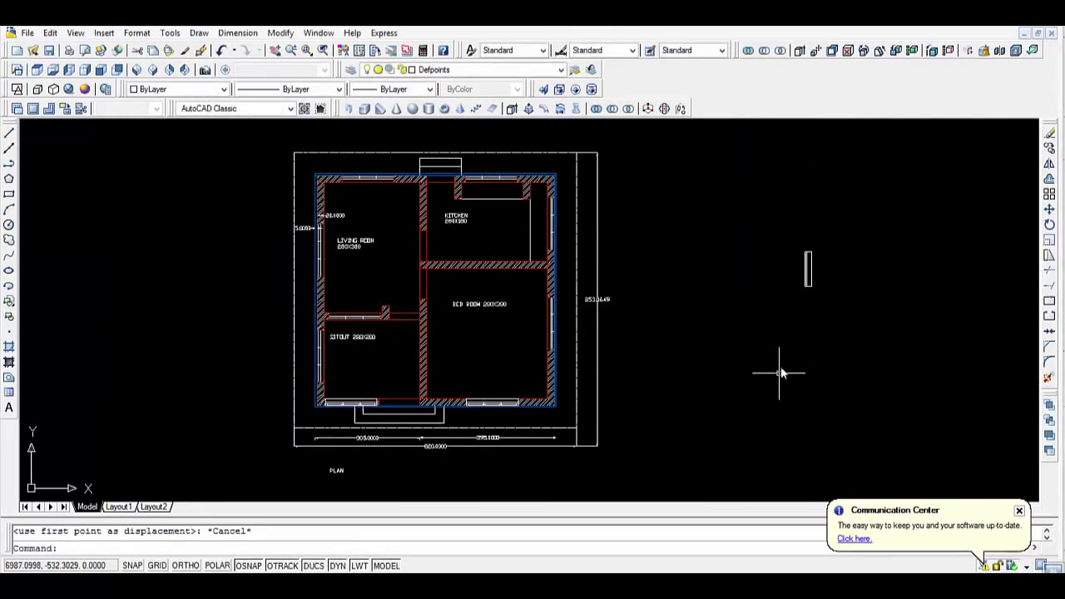
Rerun ROTATE on the upright frame with its base point at the bottom.
{"action": "key", "text": "Return"}
{"action": "left_click", "coordinate": [857, 320]}
{"action": "key", "text": "Return"}
{"action": "scroll", "coordinate": [829, 291], "scroll_direction": "up", "scroll_amount": 2}
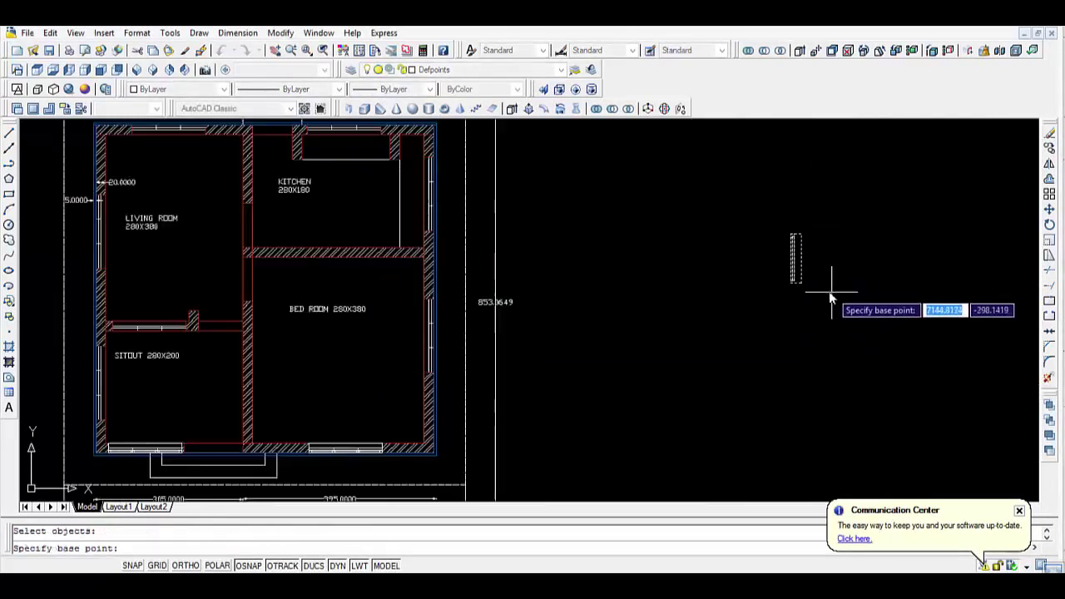
{"action": "scroll", "coordinate": [795, 280], "scroll_direction": "up", "scroll_amount": 3}
{"action": "left_click", "coordinate": [786, 278]}
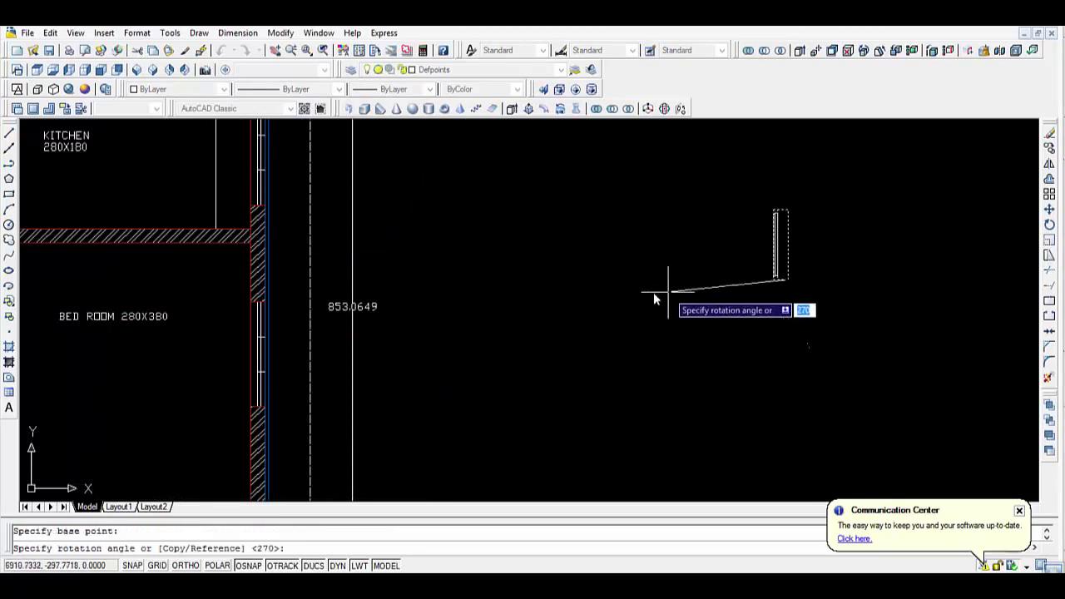
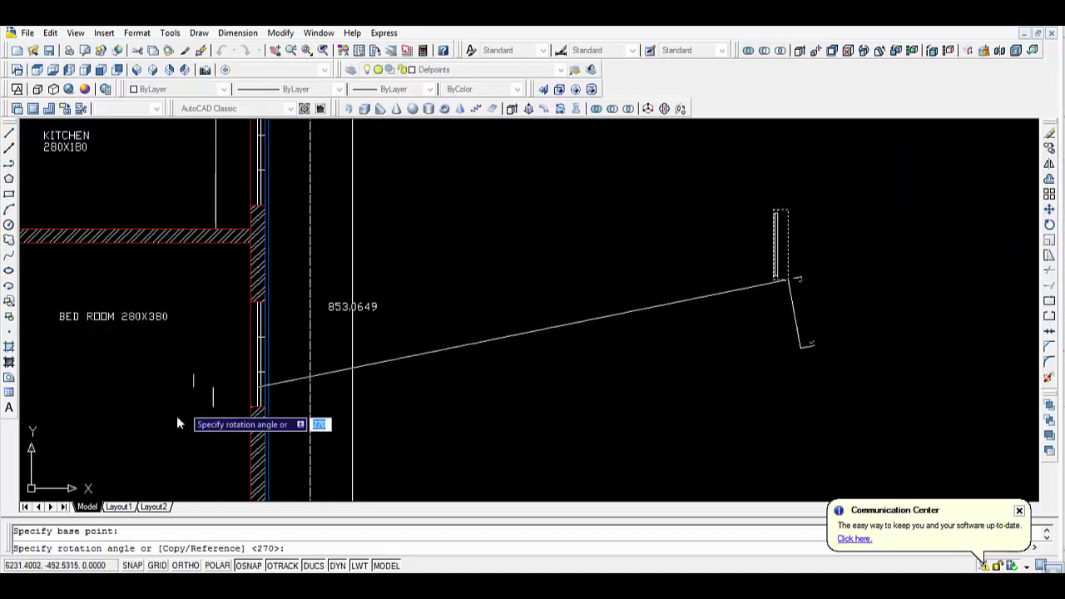
Rotate the small window unit horizontal with Ortho, then move it into the bedroom's bottom wall.
{"action": "left_click", "coordinate": [188, 565]}
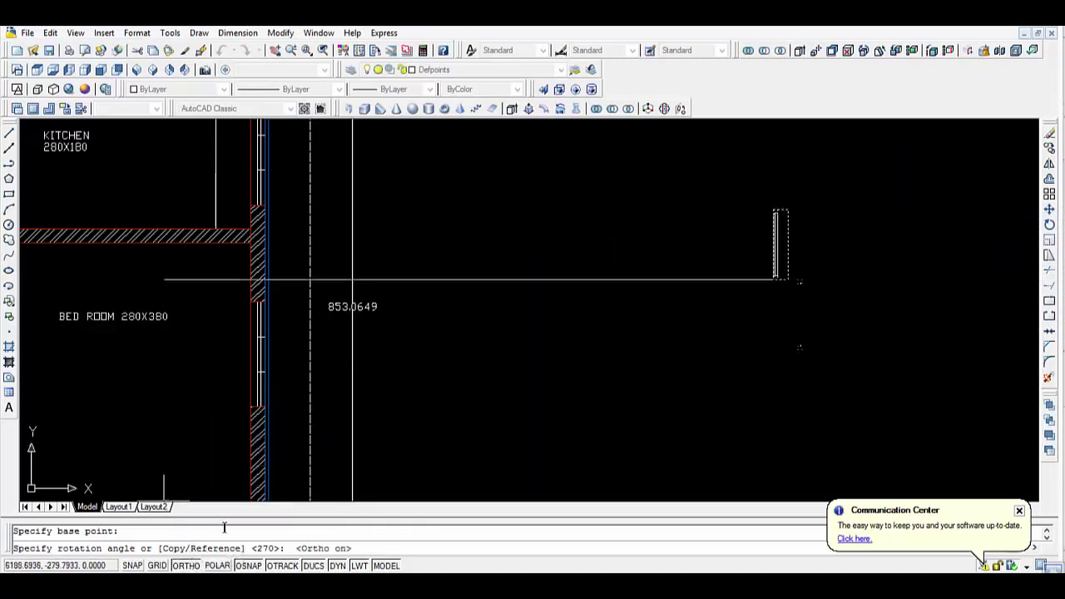
{"action": "left_click", "coordinate": [801, 200]}
{"action": "type", "text": "m"}
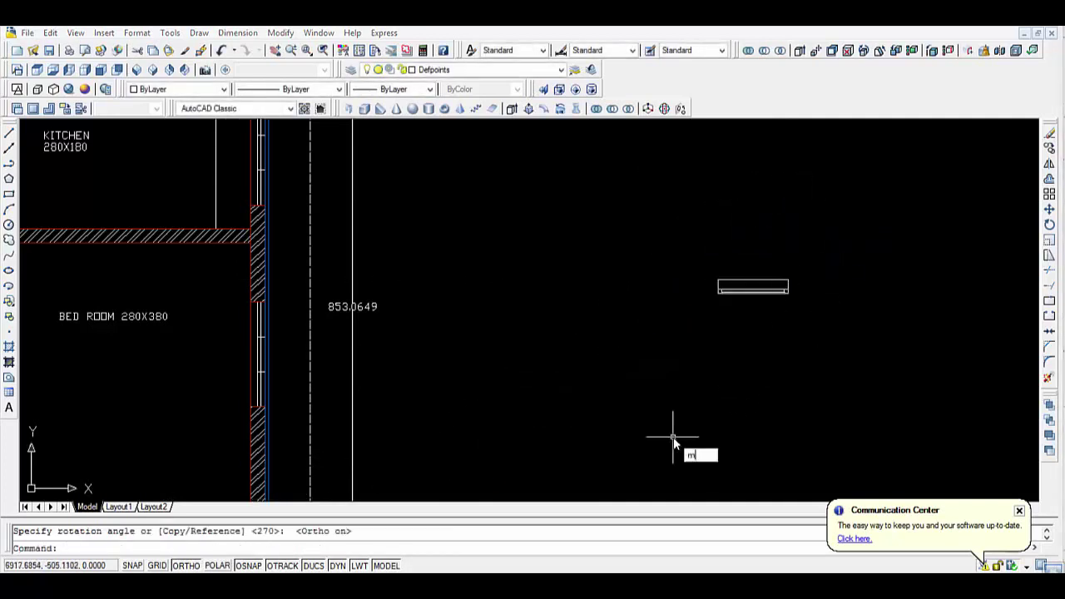
{"action": "key", "text": "Return"}
{"action": "left_click", "coordinate": [689, 244]}
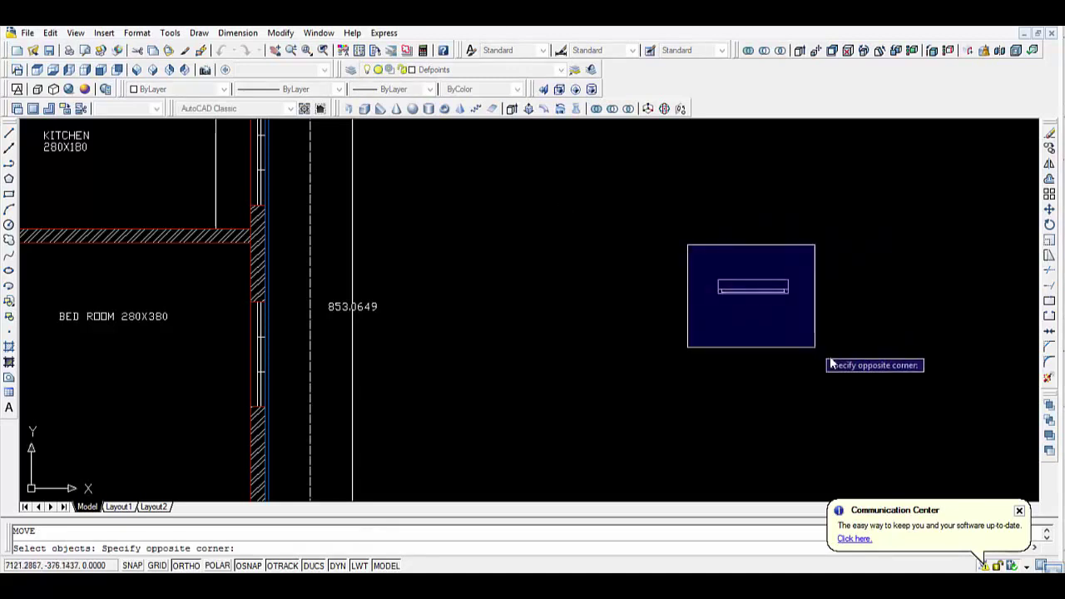
{"action": "left_click", "coordinate": [813, 347]}
{"action": "key", "text": "Return"}
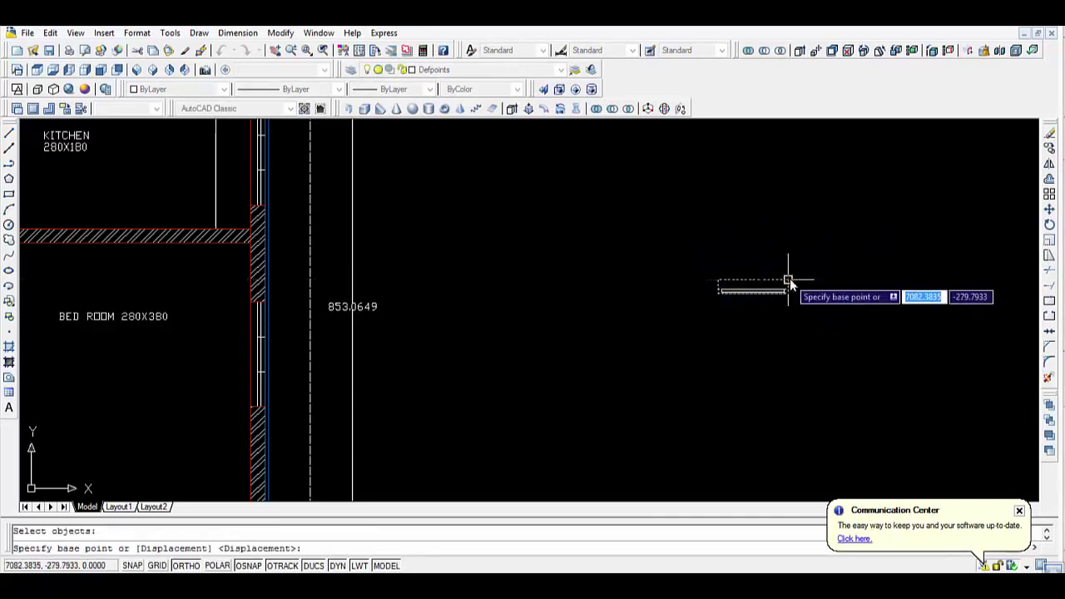
{"action": "left_click", "coordinate": [789, 281]}
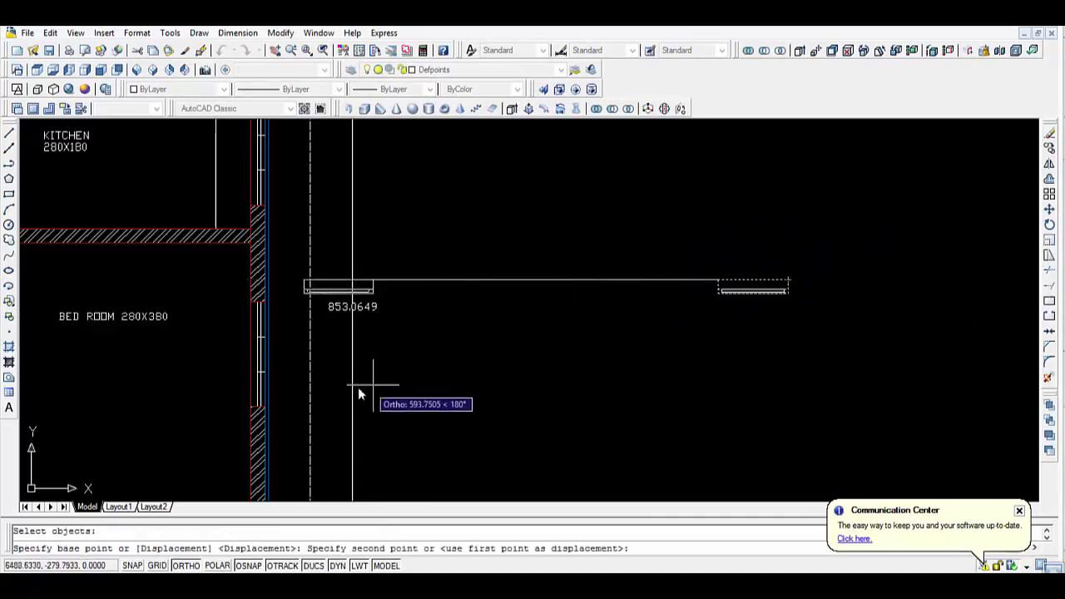
{"action": "scroll", "coordinate": [357, 382], "scroll_direction": "down", "scroll_amount": 2}
{"action": "left_click", "coordinate": [184, 565]}
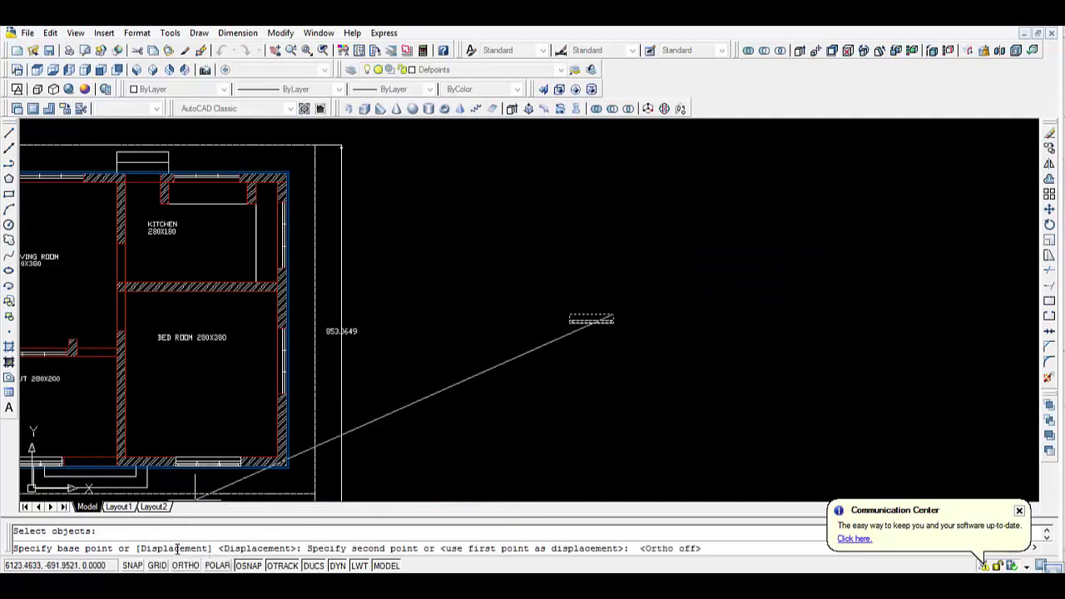
{"action": "scroll", "coordinate": [109, 449], "scroll_direction": "up", "scroll_amount": 2}
{"action": "scroll", "coordinate": [109, 456], "scroll_direction": "up", "scroll_amount": 1}
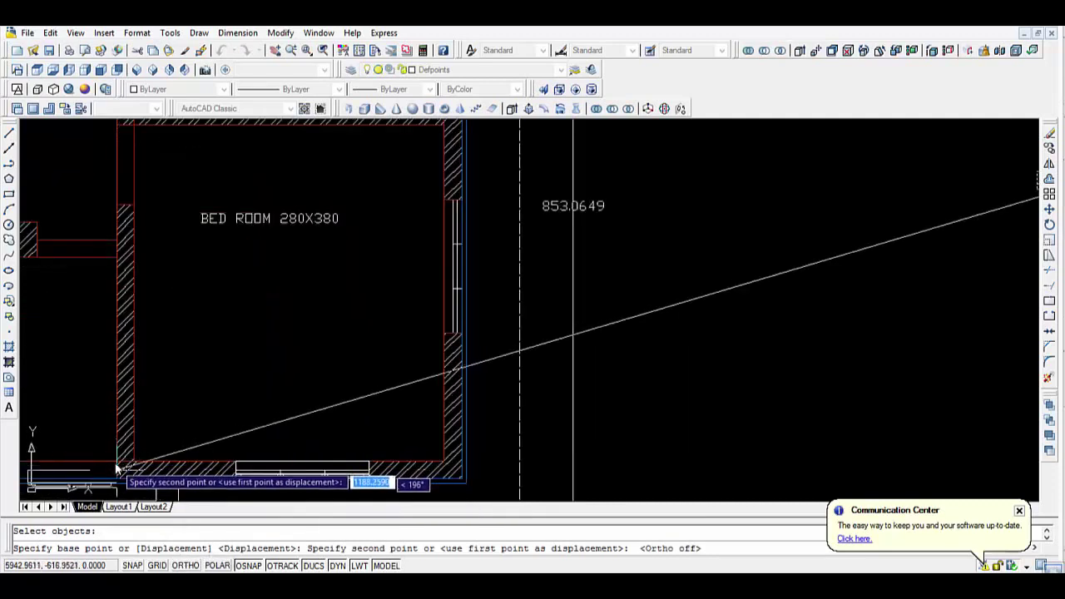
{"action": "left_click", "coordinate": [111, 460]}
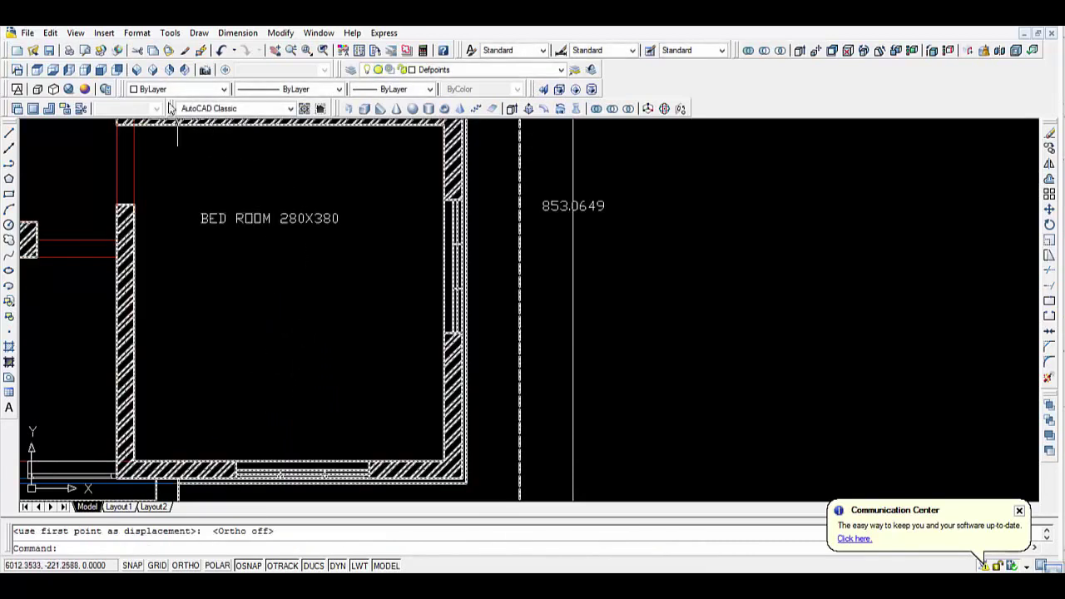
Switch to the SW Isometric view and centre the building.
{"action": "left_click", "coordinate": [139, 72]}
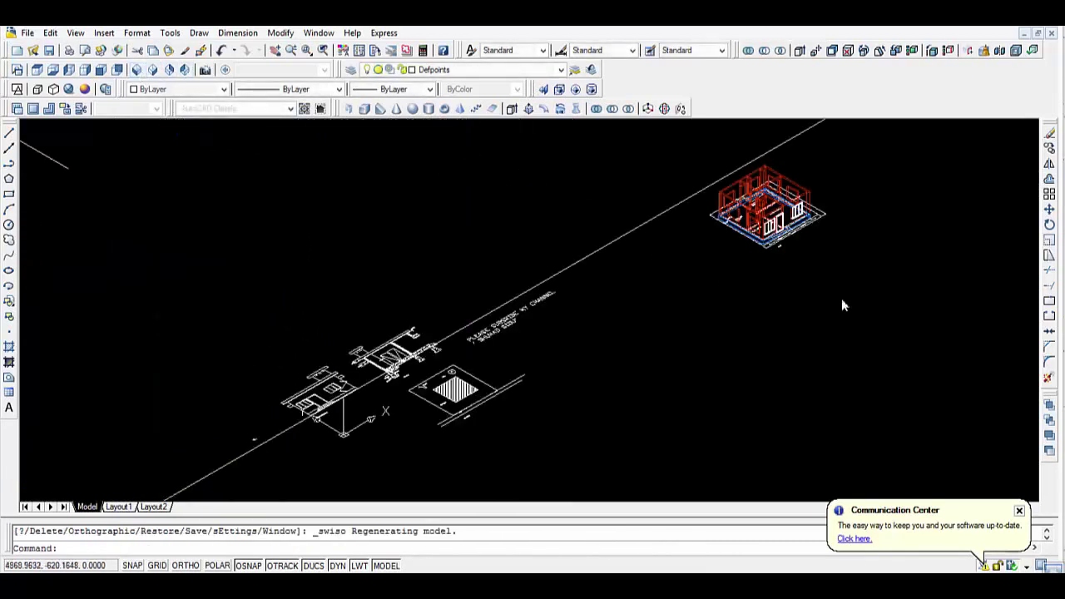
{"action": "scroll", "coordinate": [868, 264], "scroll_direction": "up", "scroll_amount": 3}
{"action": "middle_click_drag", "start_coordinate": [604, 190], "coordinate": [618, 352]}
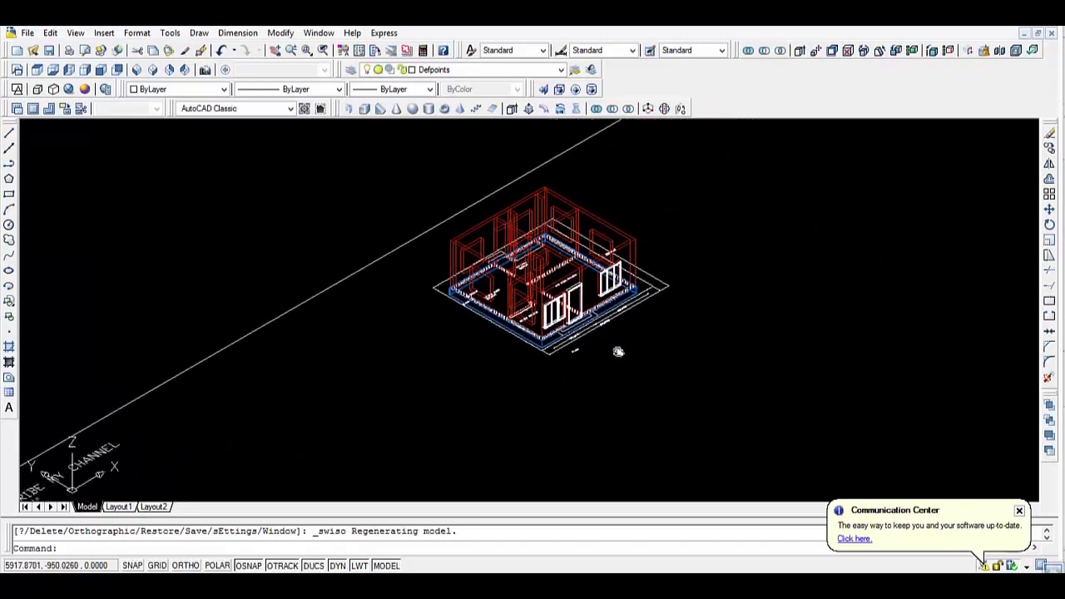
{"action": "scroll", "coordinate": [582, 336], "scroll_direction": "up", "scroll_amount": 2}
{"action": "scroll", "coordinate": [582, 335], "scroll_direction": "up", "scroll_amount": 2}
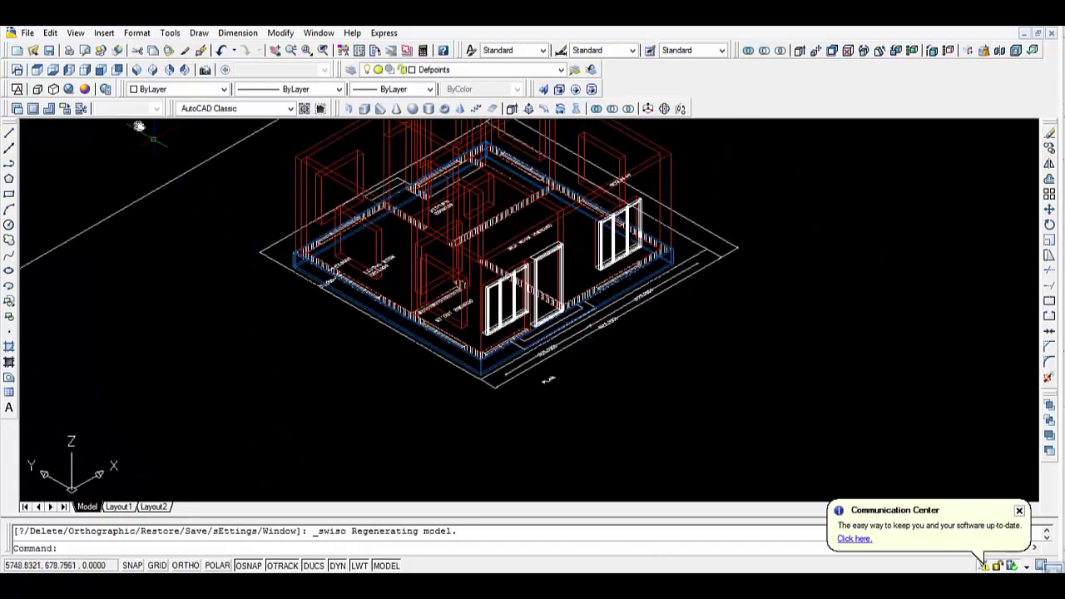
Apply the Realistic visual style, look around the house, then return to Top view.
{"action": "left_click", "coordinate": [69, 89]}
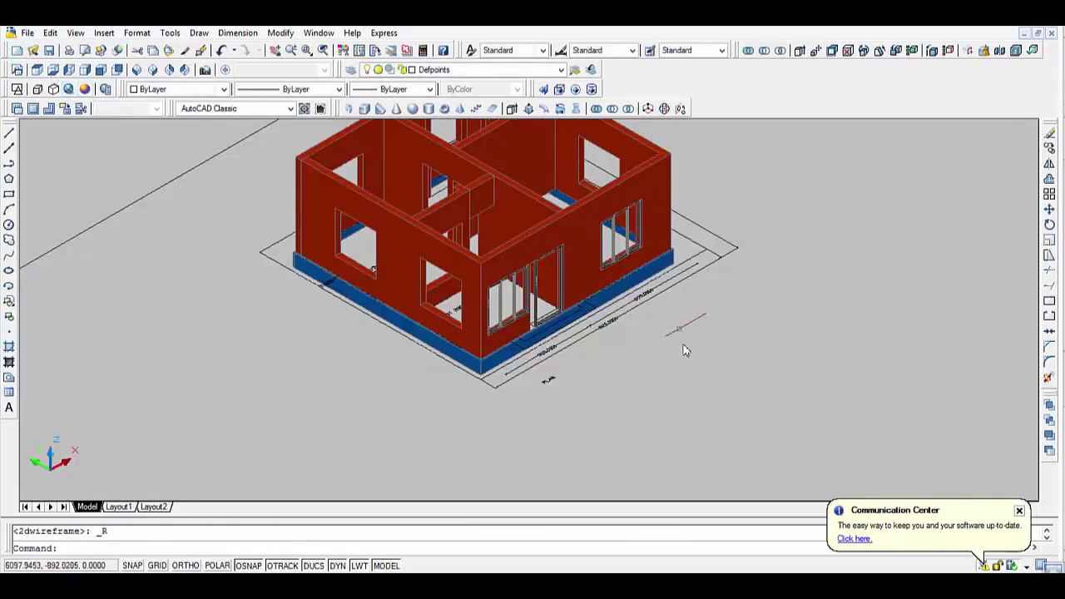
{"action": "scroll", "coordinate": [553, 371], "scroll_direction": "up", "scroll_amount": 3}
{"action": "middle_click_drag", "start_coordinate": [708, 312], "coordinate": [547, 407]}
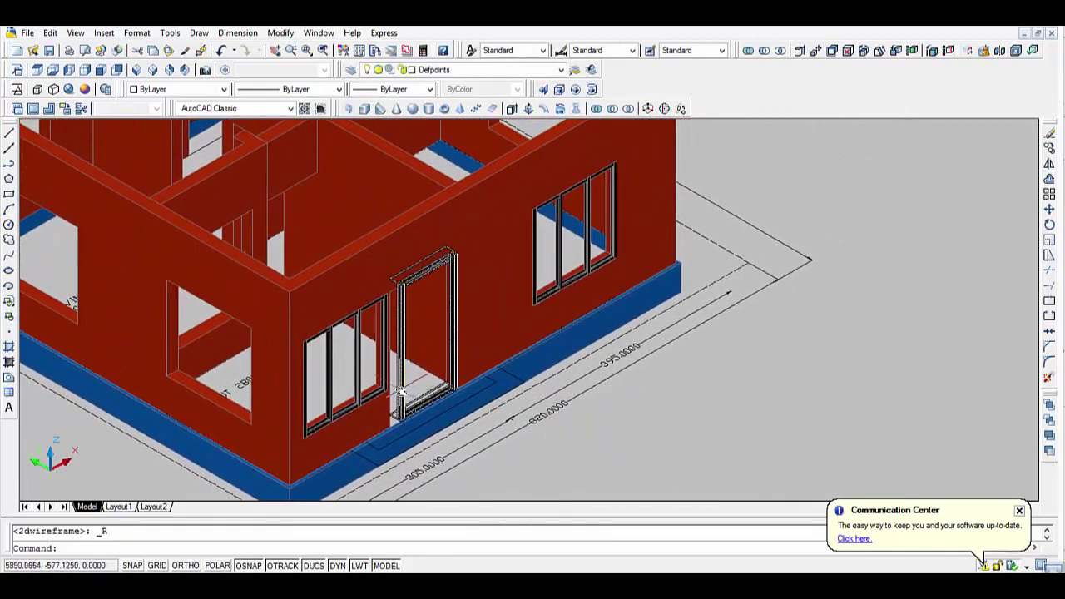
{"action": "scroll", "coordinate": [738, 341], "scroll_direction": "down", "scroll_amount": 5}
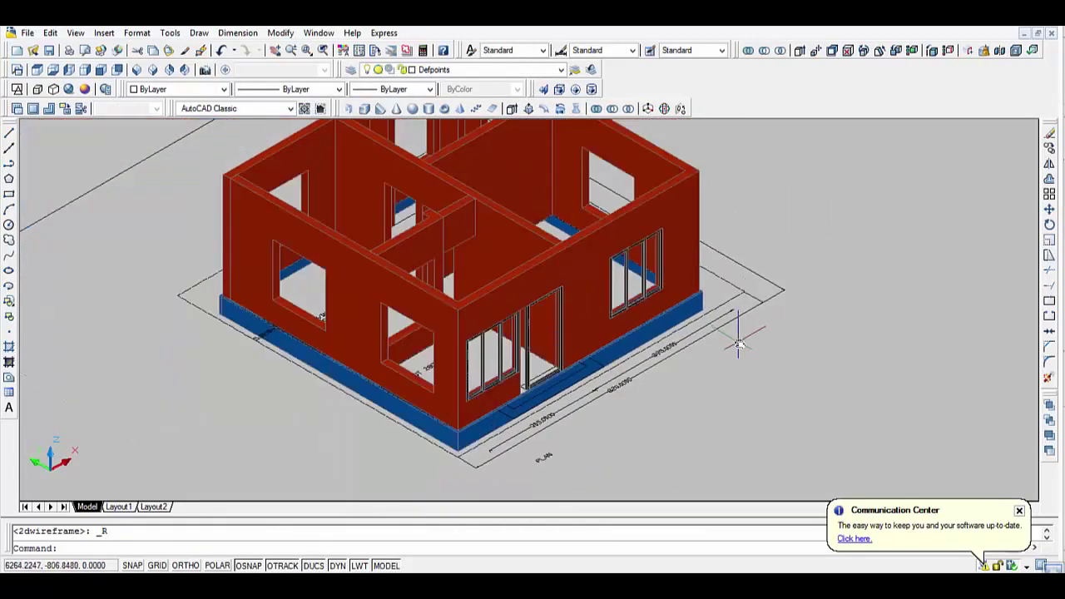
{"action": "middle_click_drag", "start_coordinate": [735, 347], "coordinate": [708, 369]}
{"action": "scroll", "coordinate": [539, 334], "scroll_direction": "up", "scroll_amount": 2}
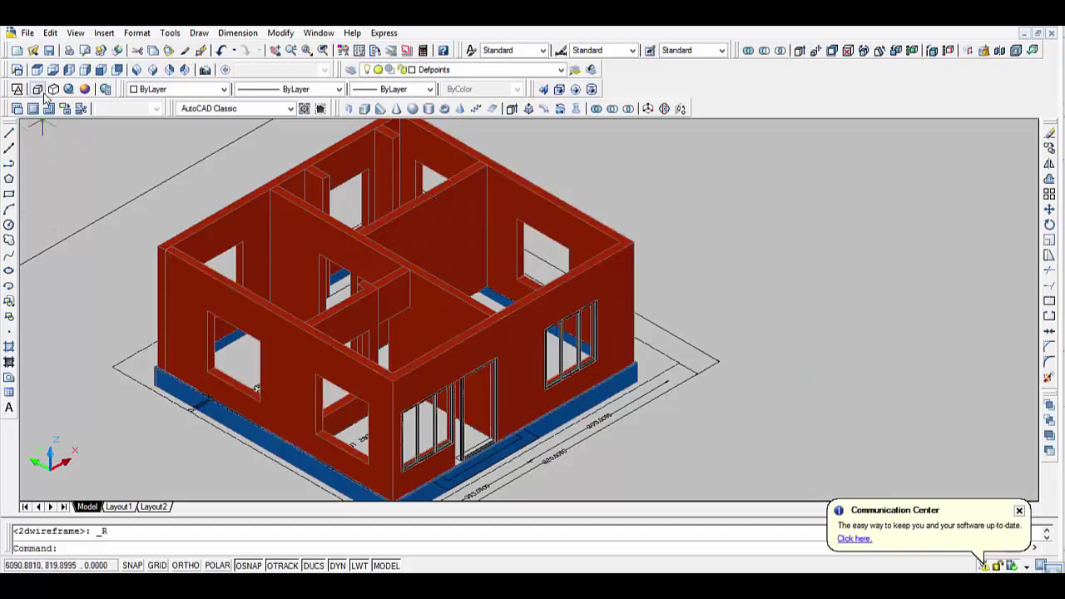
{"action": "left_click", "coordinate": [36, 70]}
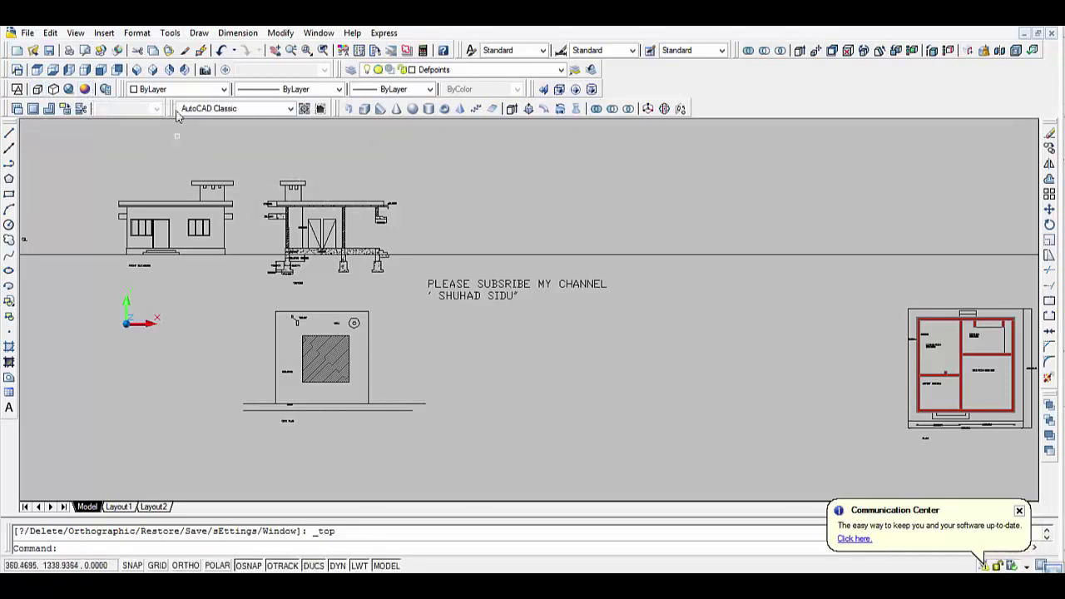
Start a polyline along the plan's bottom edge, from lower-right to lower-left corner.
{"action": "middle_click_drag", "start_coordinate": [607, 327], "coordinate": [355, 312]}
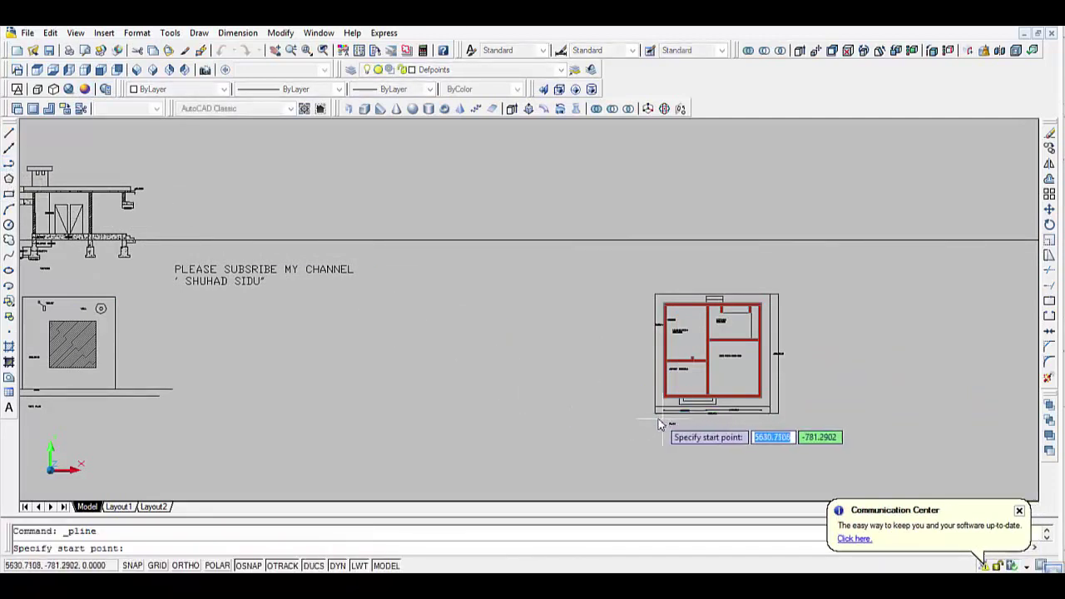
{"action": "scroll", "coordinate": [660, 427], "scroll_direction": "up", "scroll_amount": 3}
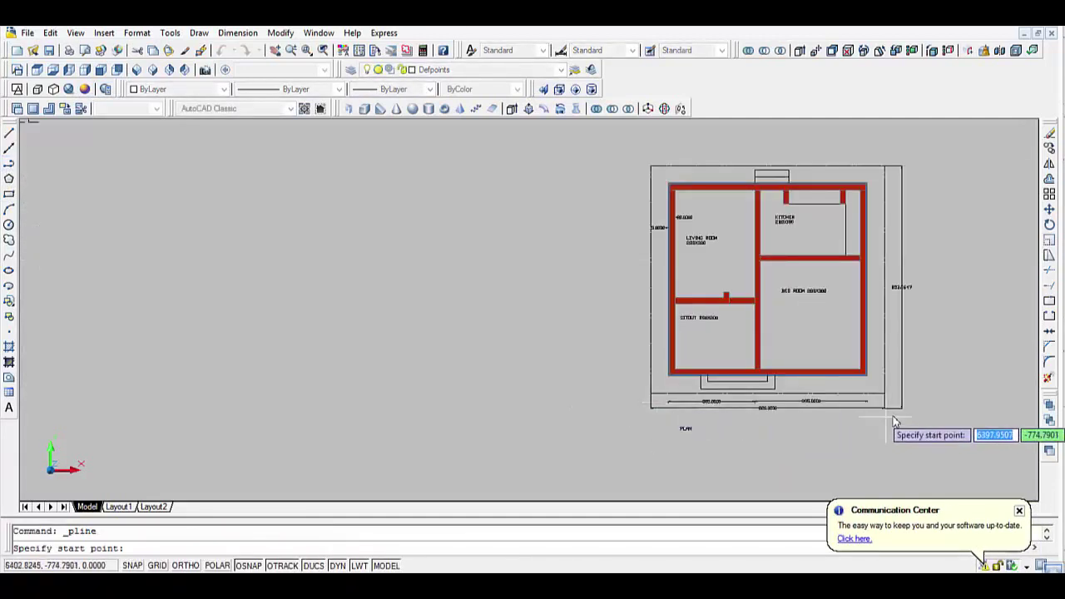
{"action": "scroll", "coordinate": [896, 411], "scroll_direction": "up", "scroll_amount": 2}
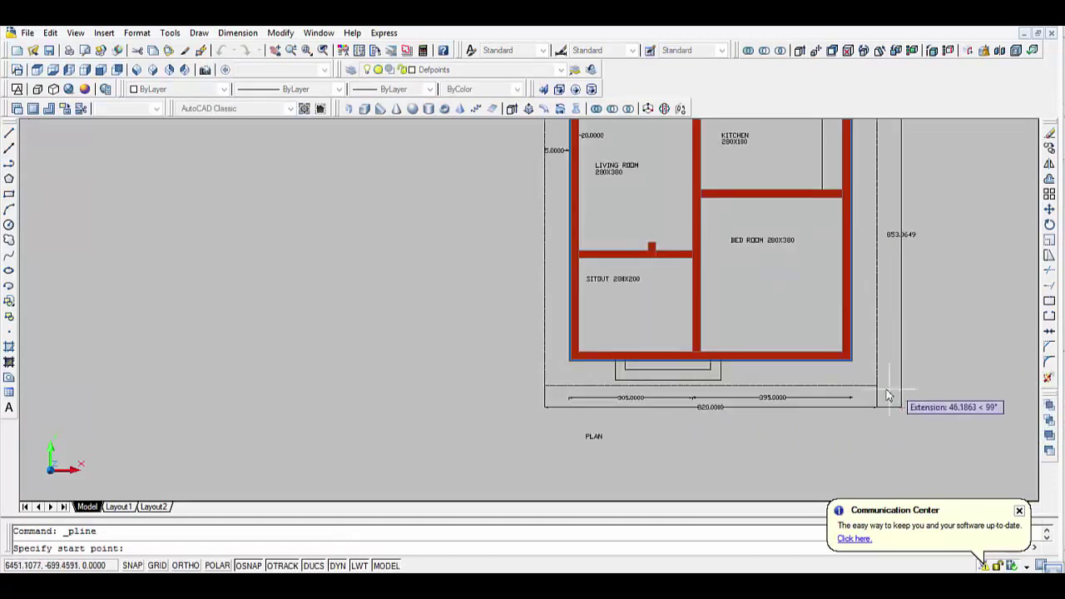
{"action": "left_click", "coordinate": [875, 387]}
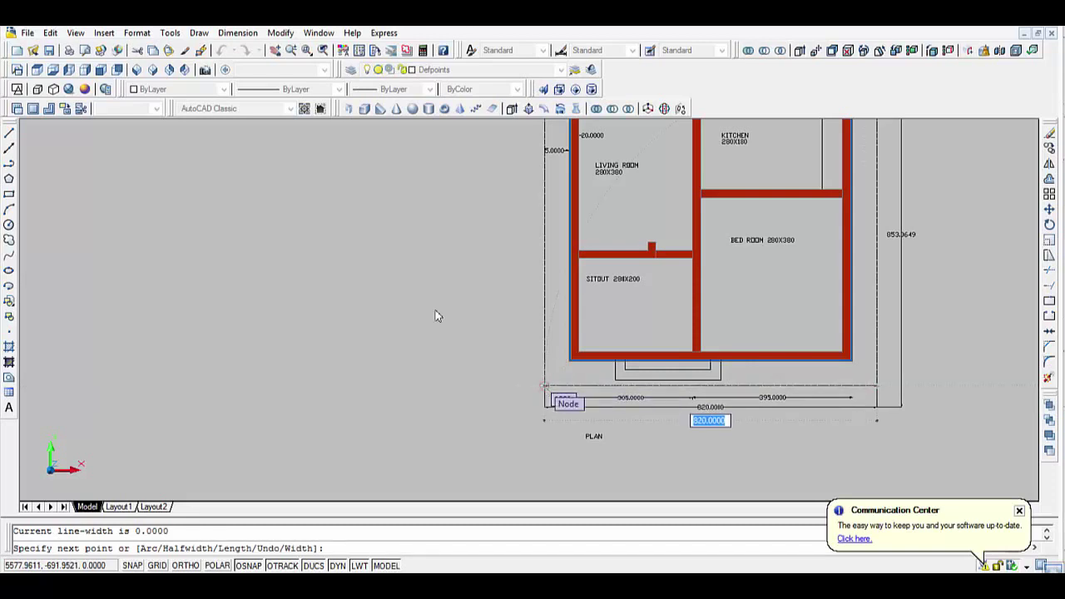
{"action": "left_click", "coordinate": [545, 387]}
Continue the polyline through the top-left and top-right corners and close off the outline.
{"action": "scroll", "coordinate": [548, 218], "scroll_direction": "down", "scroll_amount": 2}
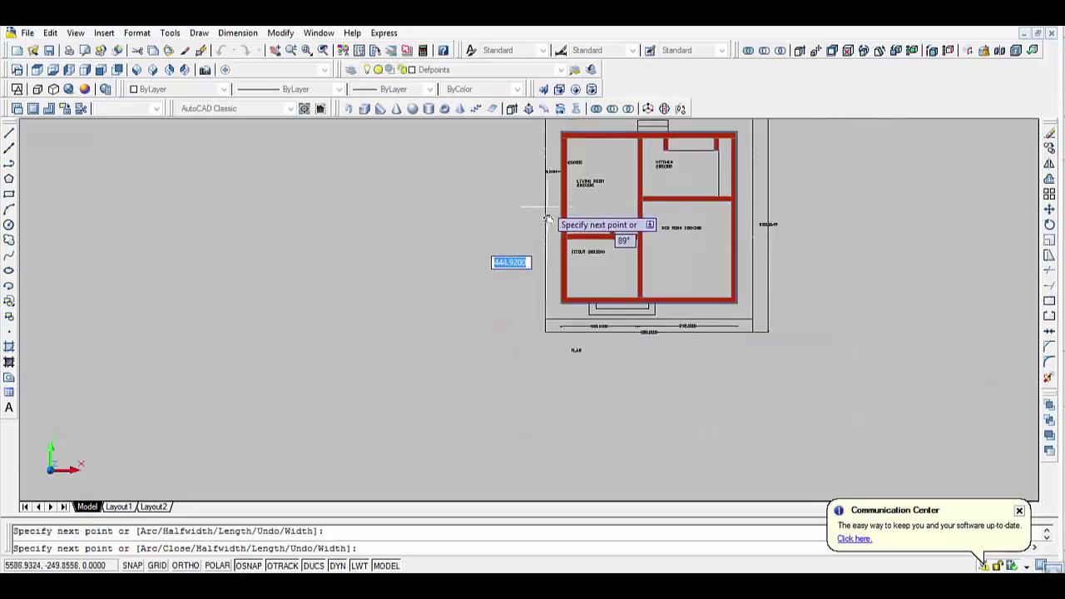
{"action": "middle_click_drag", "start_coordinate": [547, 218], "coordinate": [553, 411]}
{"action": "scroll", "coordinate": [546, 310], "scroll_direction": "up", "scroll_amount": 3}
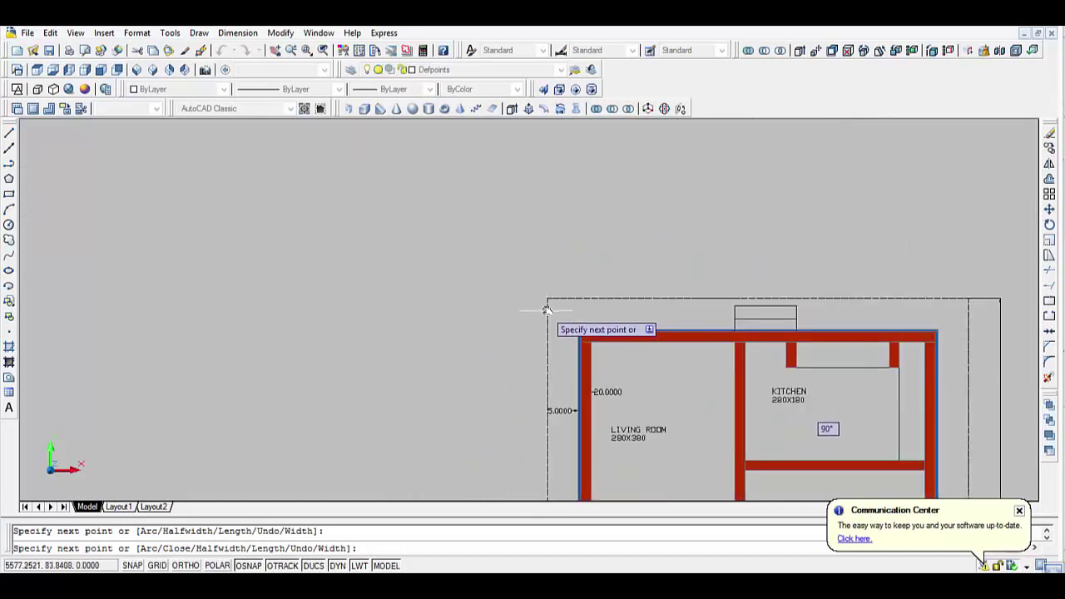
{"action": "left_click", "coordinate": [546, 297]}
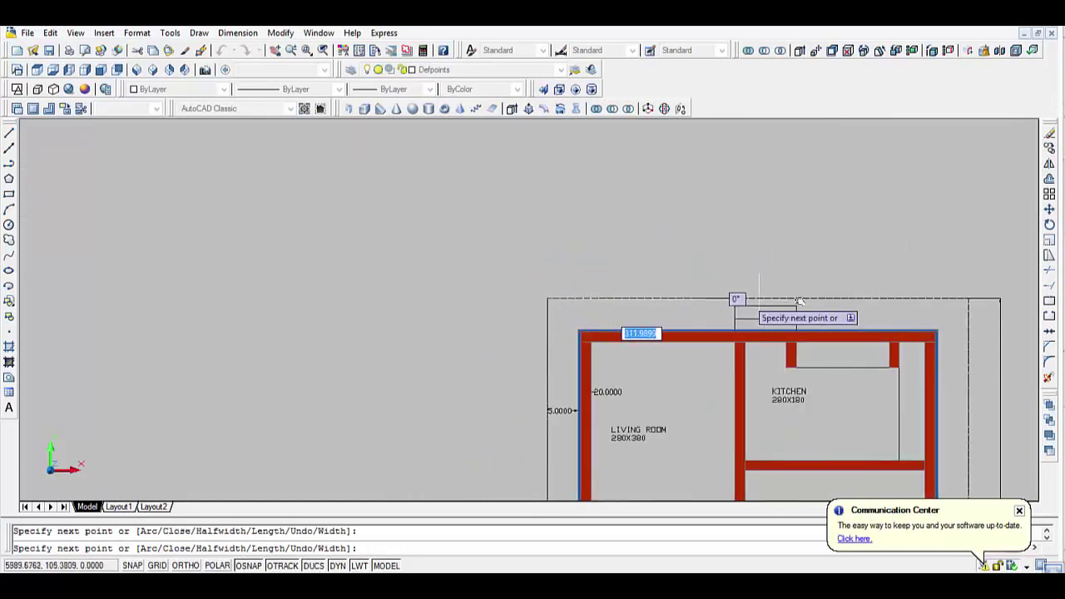
{"action": "left_click", "coordinate": [967, 298]}
{"action": "scroll", "coordinate": [932, 341], "scroll_direction": "down", "scroll_amount": 4}
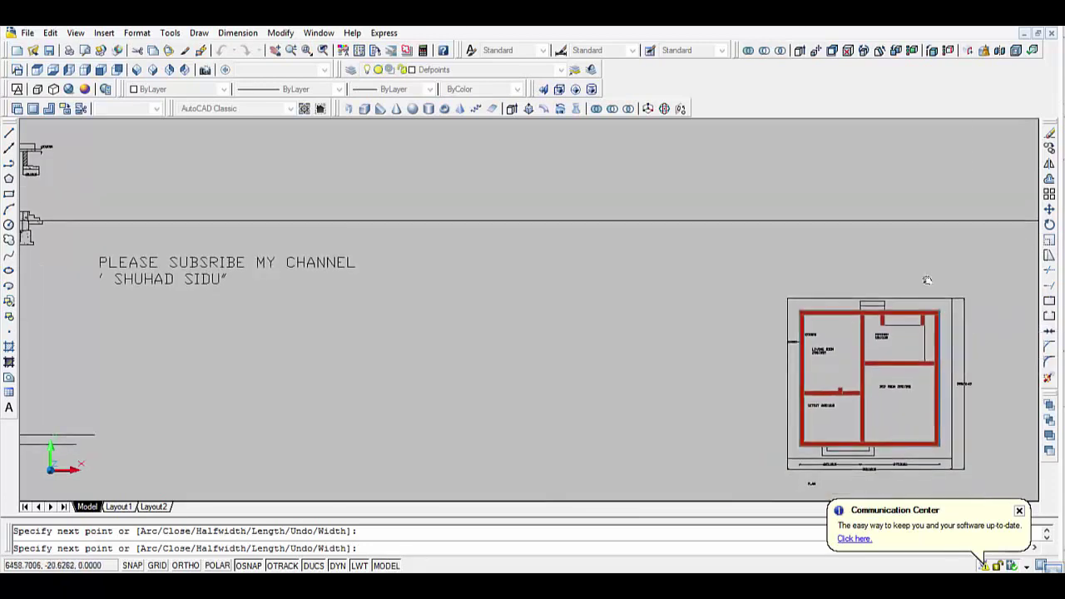
{"action": "scroll", "coordinate": [956, 383], "scroll_direction": "up", "scroll_amount": 2}
{"action": "scroll", "coordinate": [940, 412], "scroll_direction": "up", "scroll_amount": 2}
{"action": "scroll", "coordinate": [898, 424], "scroll_direction": "up", "scroll_amount": 2}
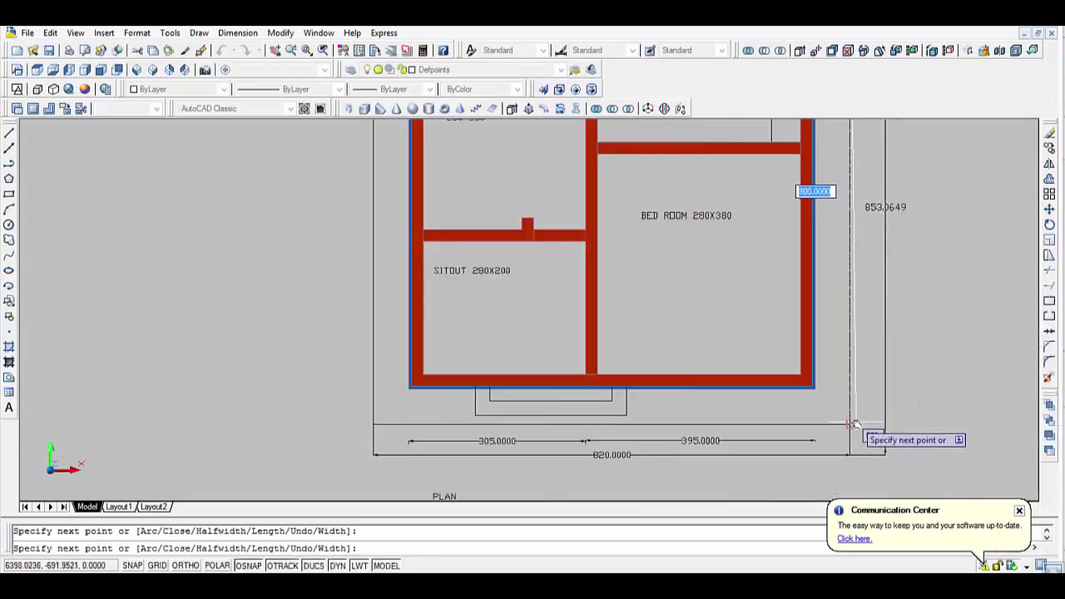
{"action": "left_click", "coordinate": [849, 424]}
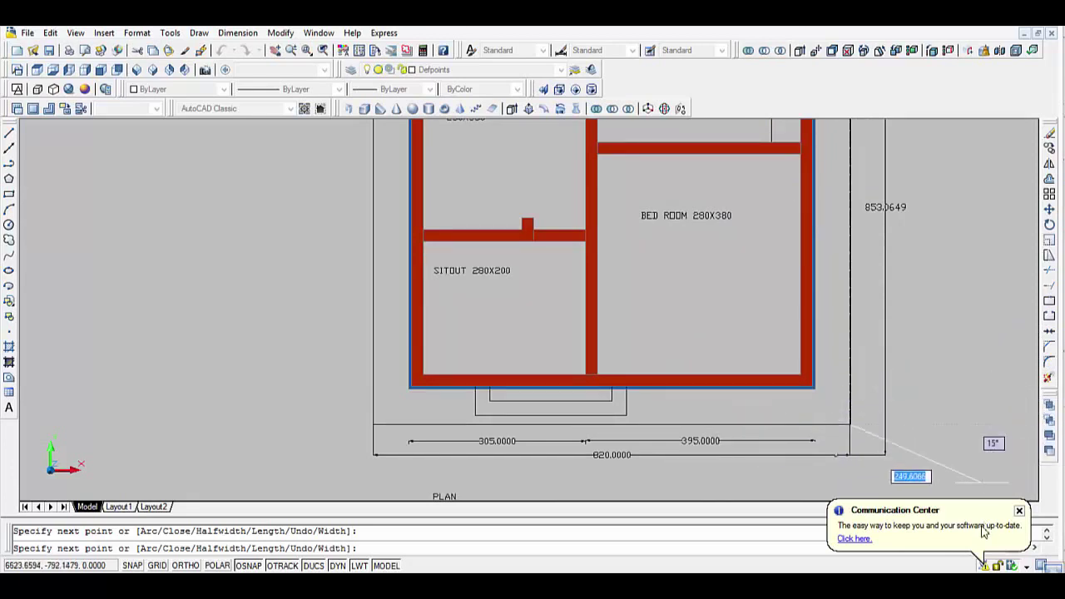
{"action": "key", "text": "Return"}
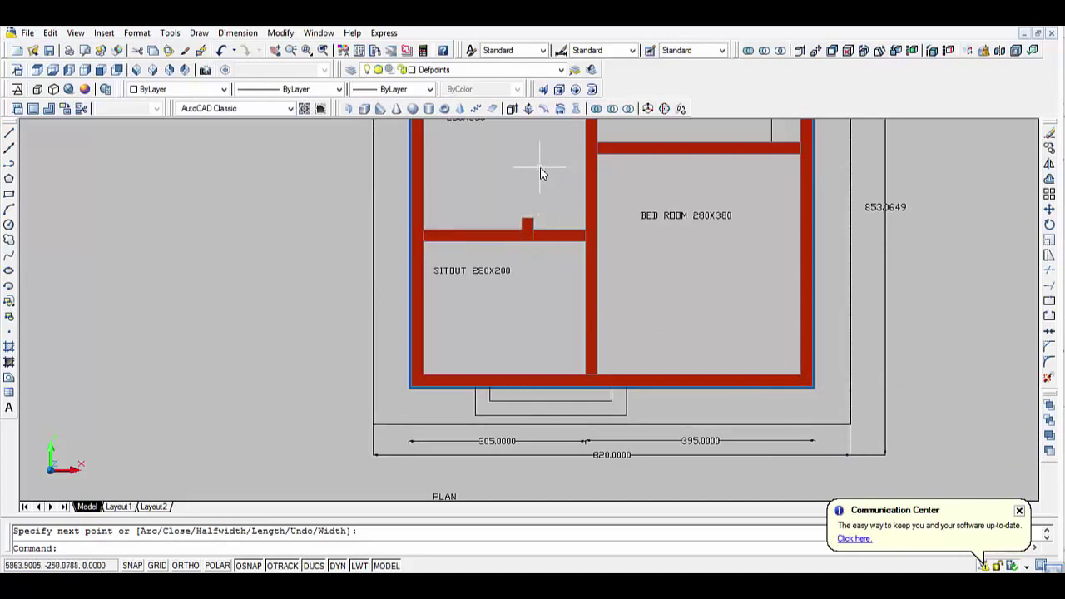
Move the boundary rectangle from its corner to open space right of the floor plan.
{"action": "left_click", "coordinate": [514, 111]}
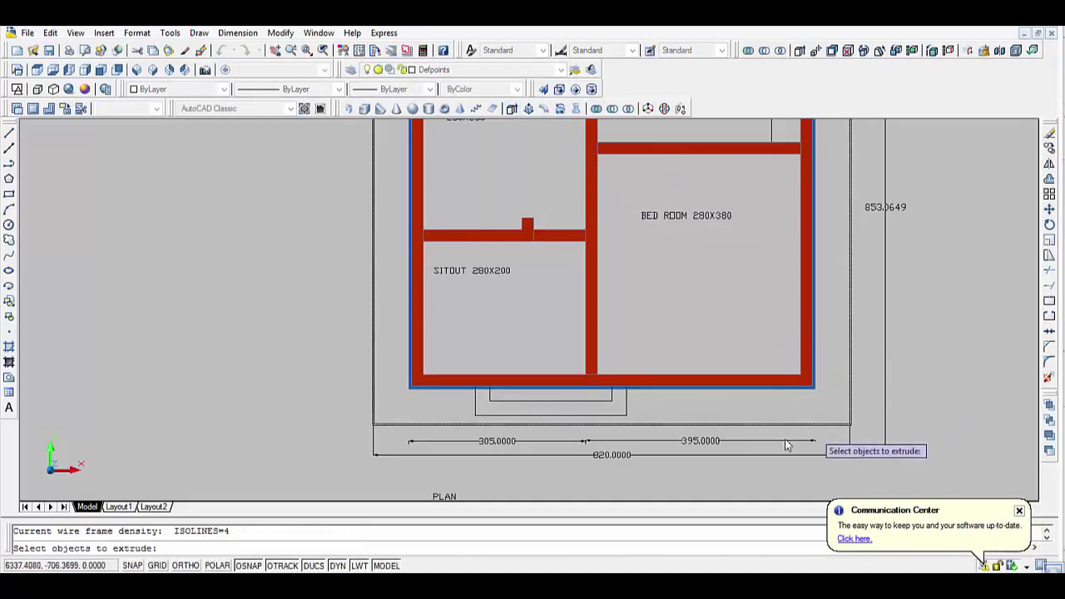
{"action": "key", "text": "Escape"}
{"action": "type", "text": "m"}
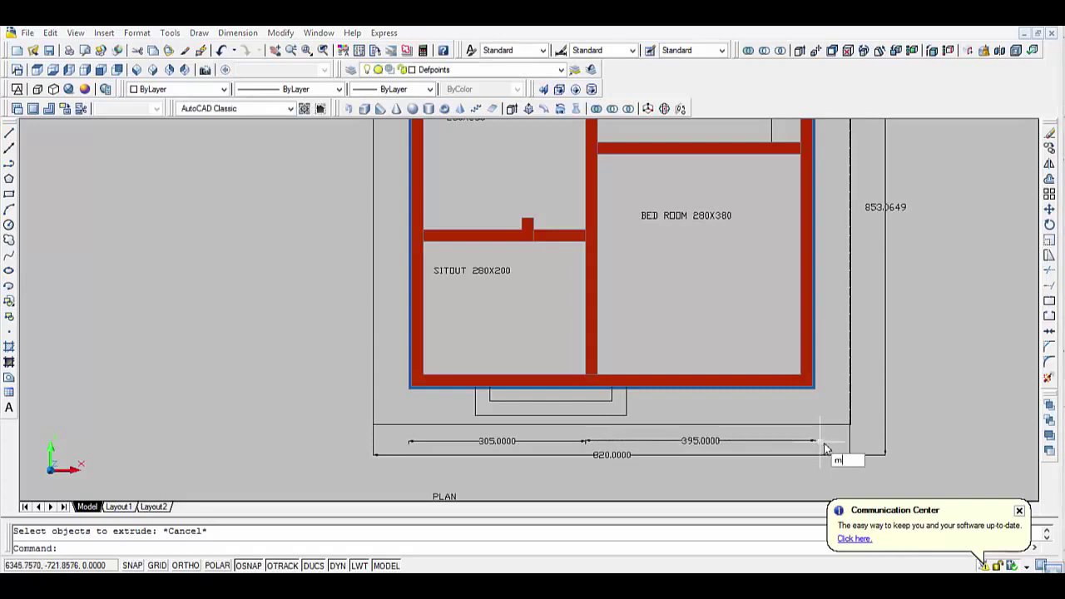
{"action": "key", "text": "Return"}
{"action": "left_click", "coordinate": [820, 425]}
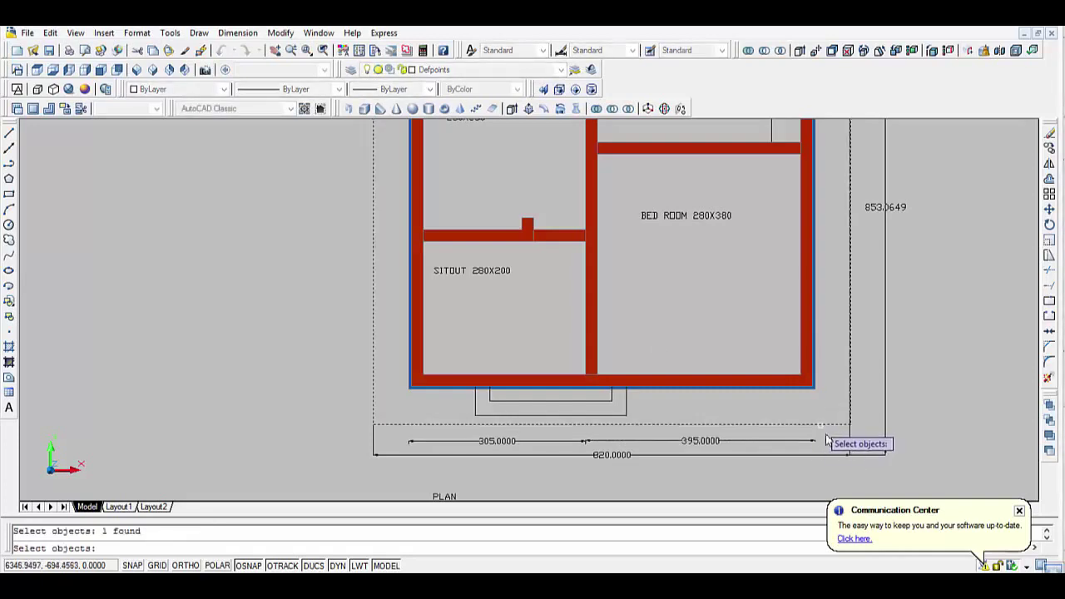
{"action": "key", "text": "Return"}
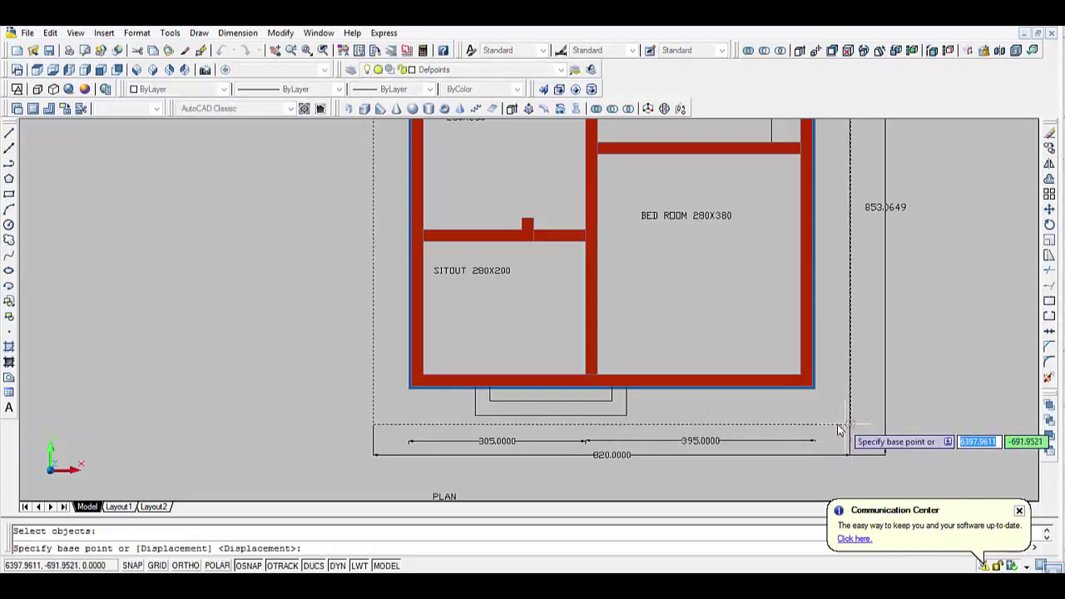
{"action": "left_click", "coordinate": [848, 412]}
{"action": "scroll", "coordinate": [885, 413], "scroll_direction": "down", "scroll_amount": 5}
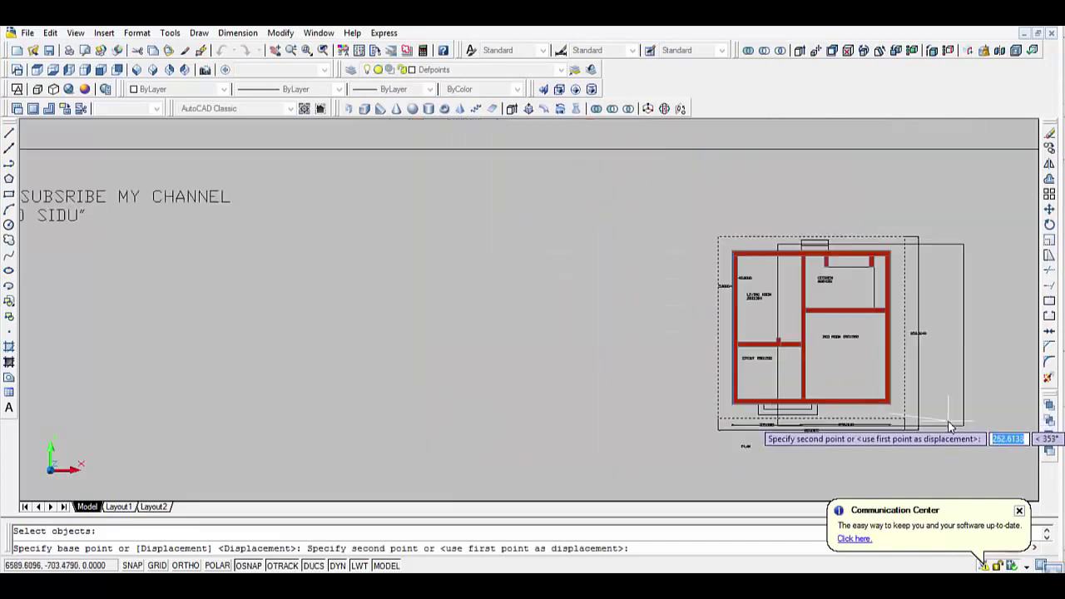
{"action": "scroll", "coordinate": [885, 412], "scroll_direction": "down", "scroll_amount": 2}
{"action": "middle_click_drag", "start_coordinate": [990, 416], "coordinate": [612, 422]}
{"action": "left_click", "coordinate": [737, 430]}
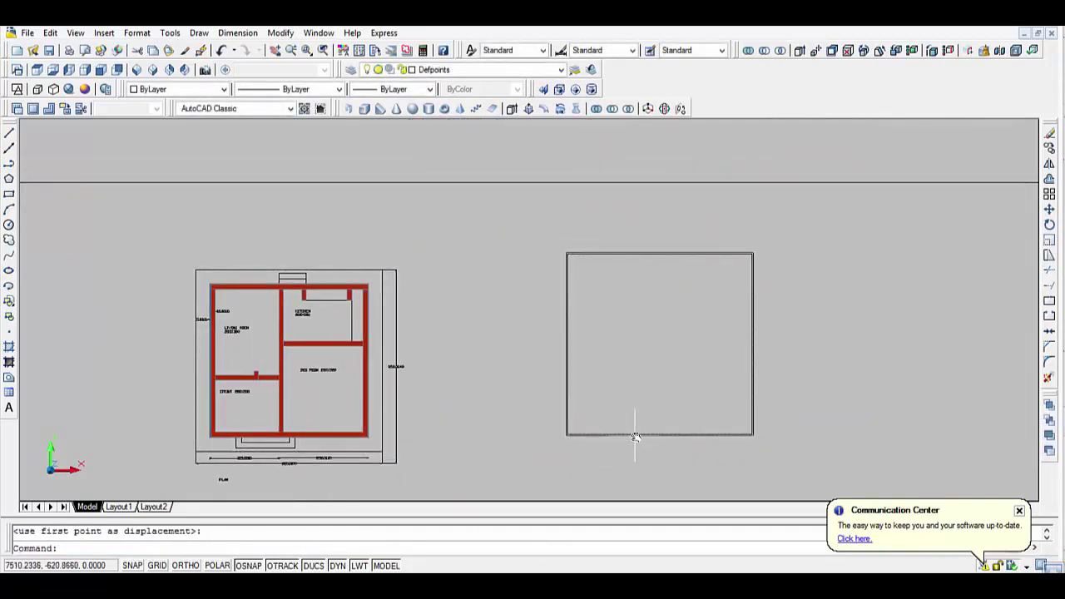
Try a second move on the rectangle, cancel it, and start Presspull.
{"action": "type", "text": "m"}
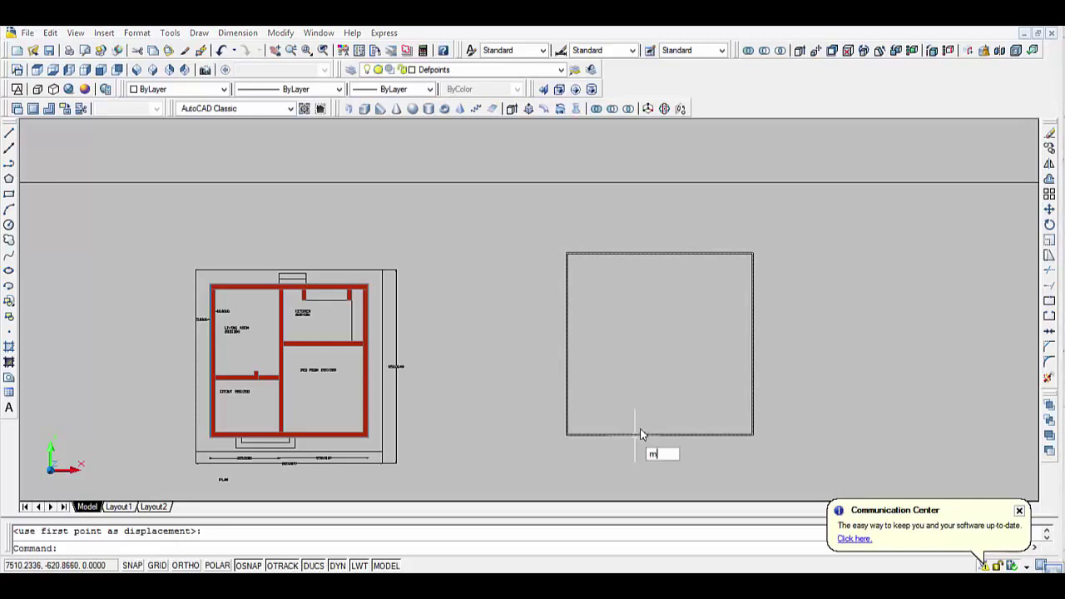
{"action": "key", "text": "Return"}
{"action": "left_click", "coordinate": [630, 411]}
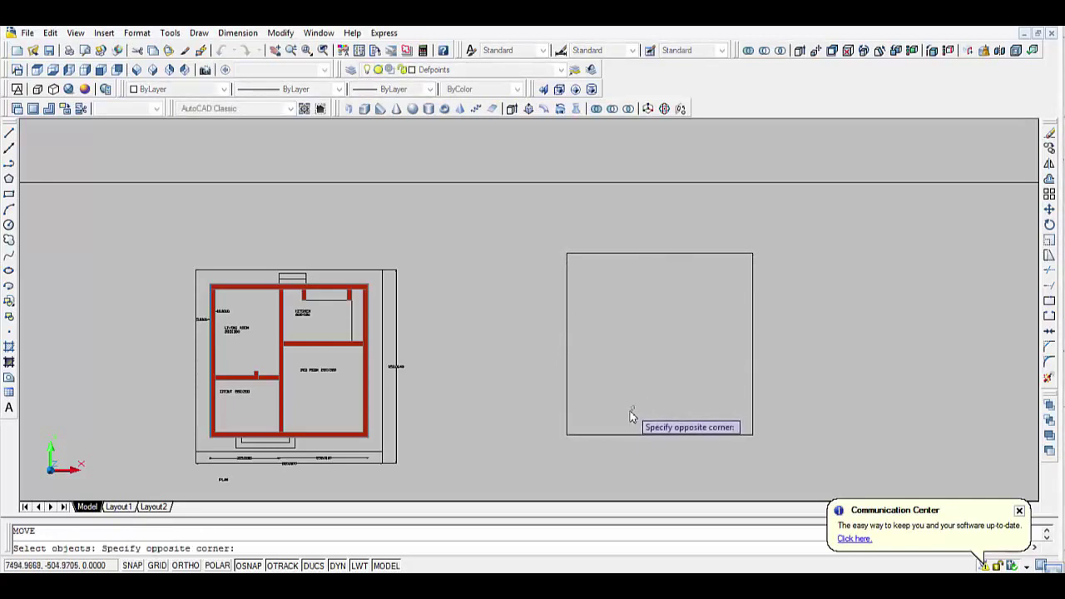
{"action": "left_click", "coordinate": [626, 415]}
{"action": "left_click", "coordinate": [643, 361]}
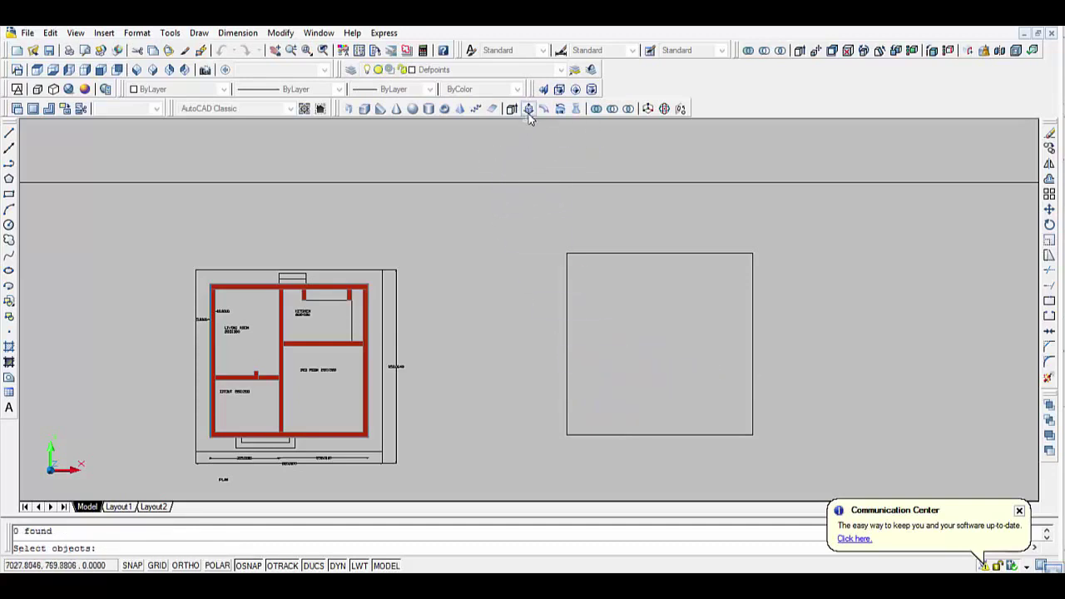
{"action": "key", "text": "Escape"}
{"action": "key", "text": "Escape"}
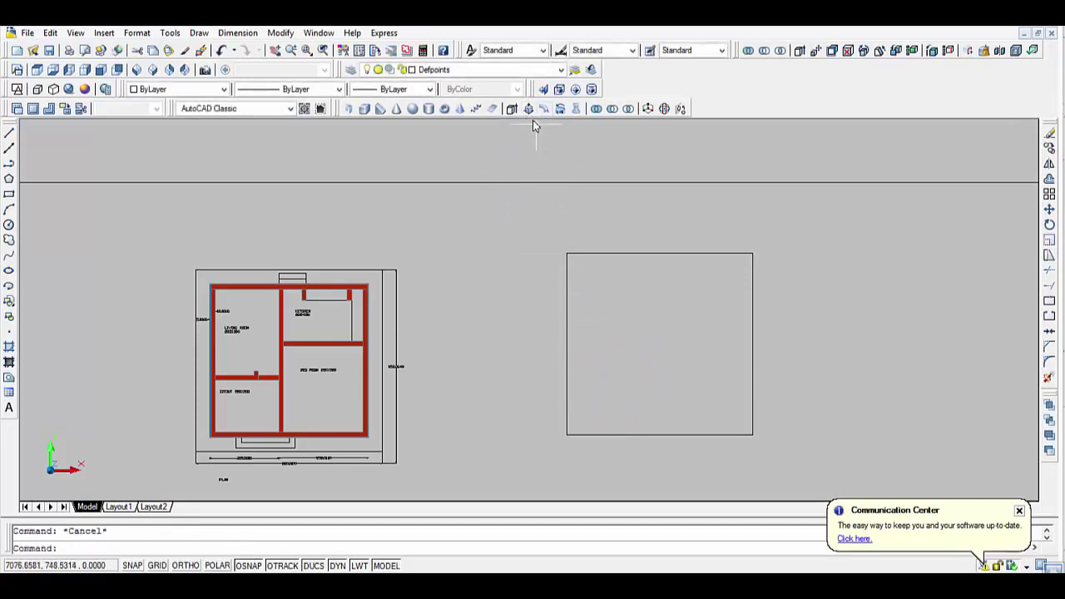
{"action": "left_click", "coordinate": [529, 110]}
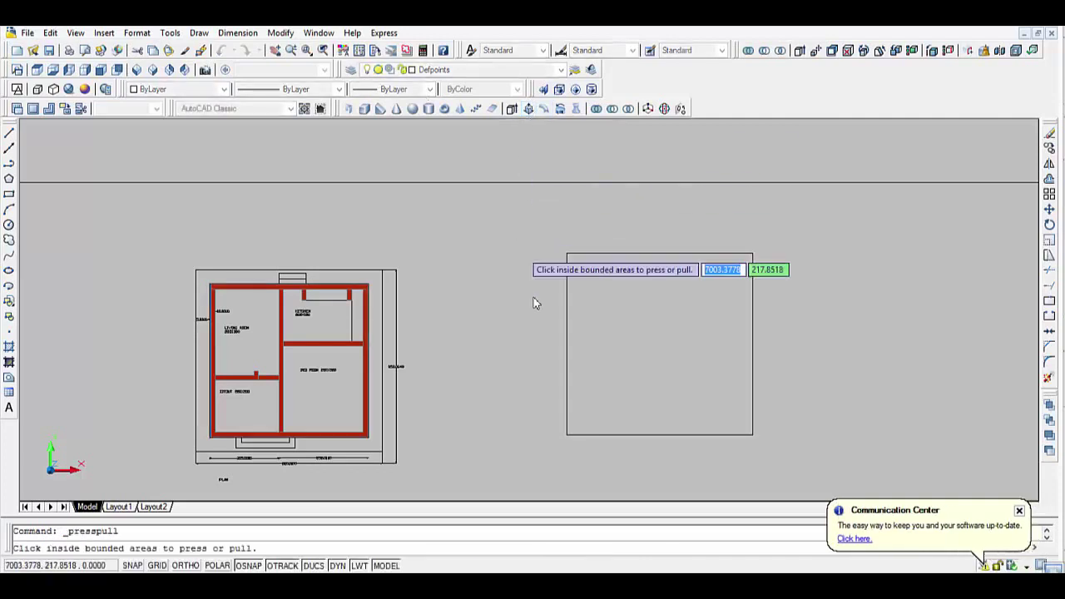
Press-pull the area inside the rectangle to a height of 1, making a solid black slab.
{"action": "left_click", "coordinate": [608, 353]}
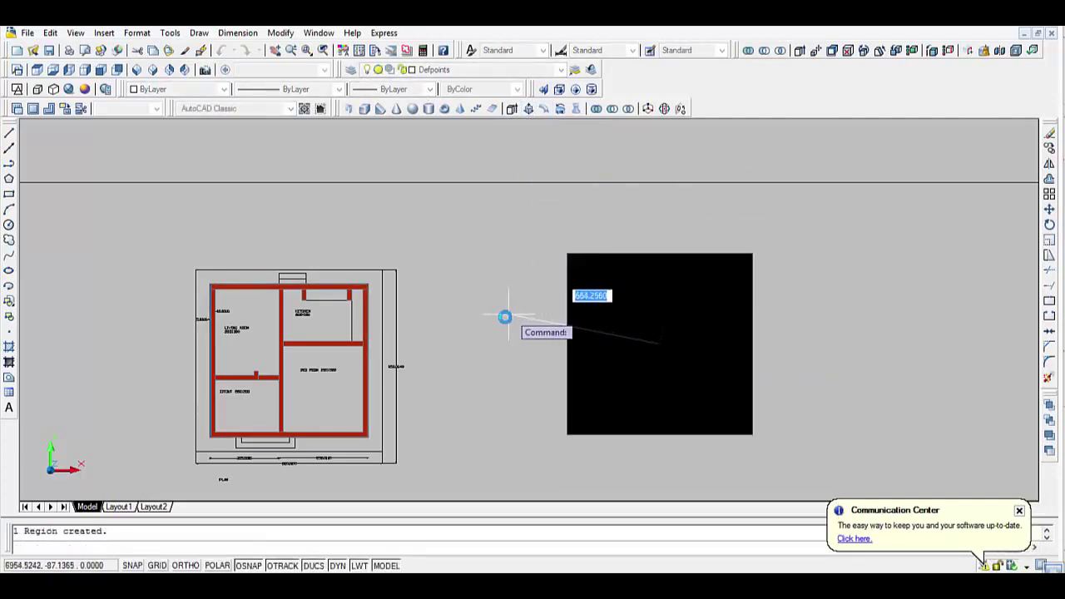
{"action": "type", "text": "10"}
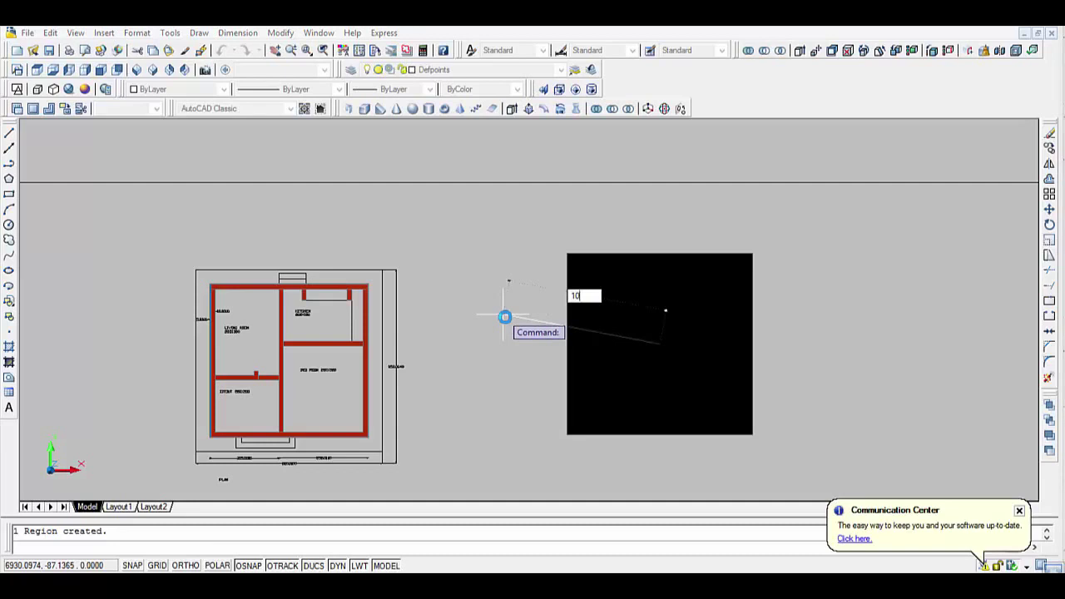
{"action": "key", "text": "Return"}
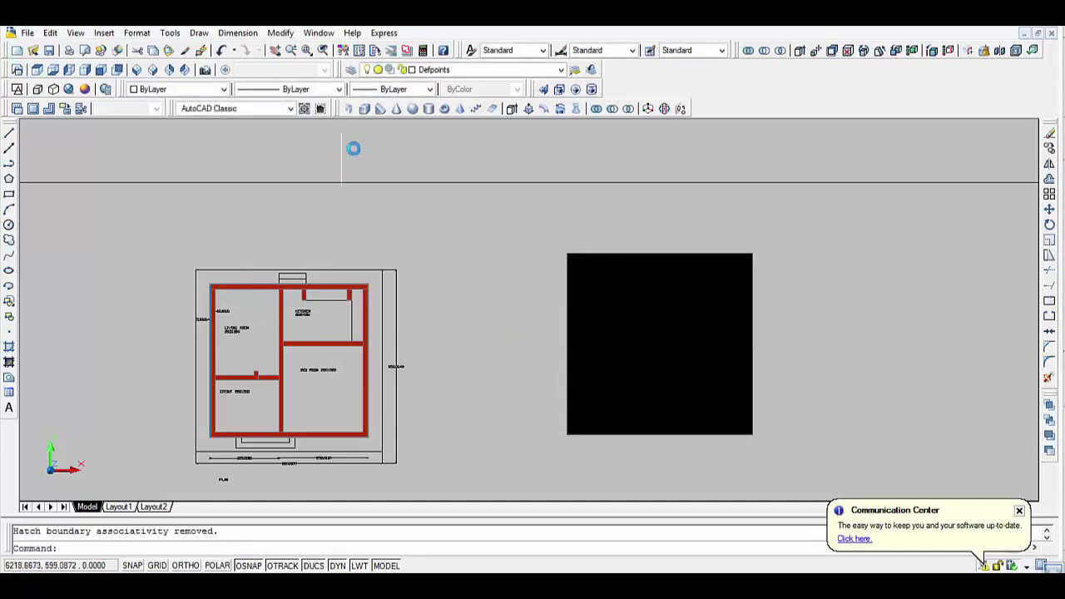
Select the black slab for Extrude, then cancel the extrusion.
{"action": "left_click", "coordinate": [513, 110]}
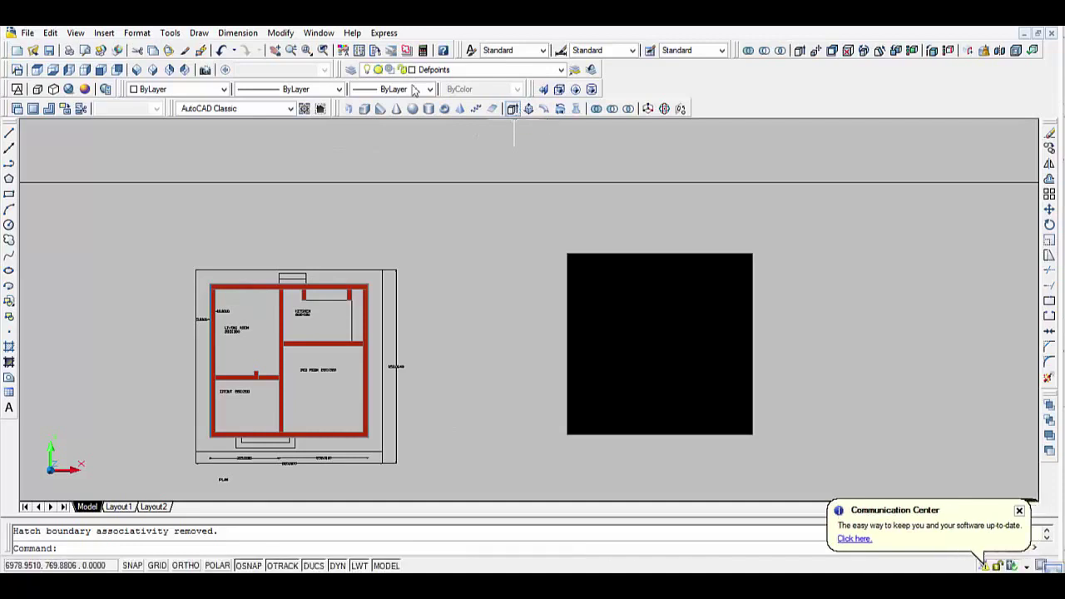
{"action": "left_click", "coordinate": [617, 319]}
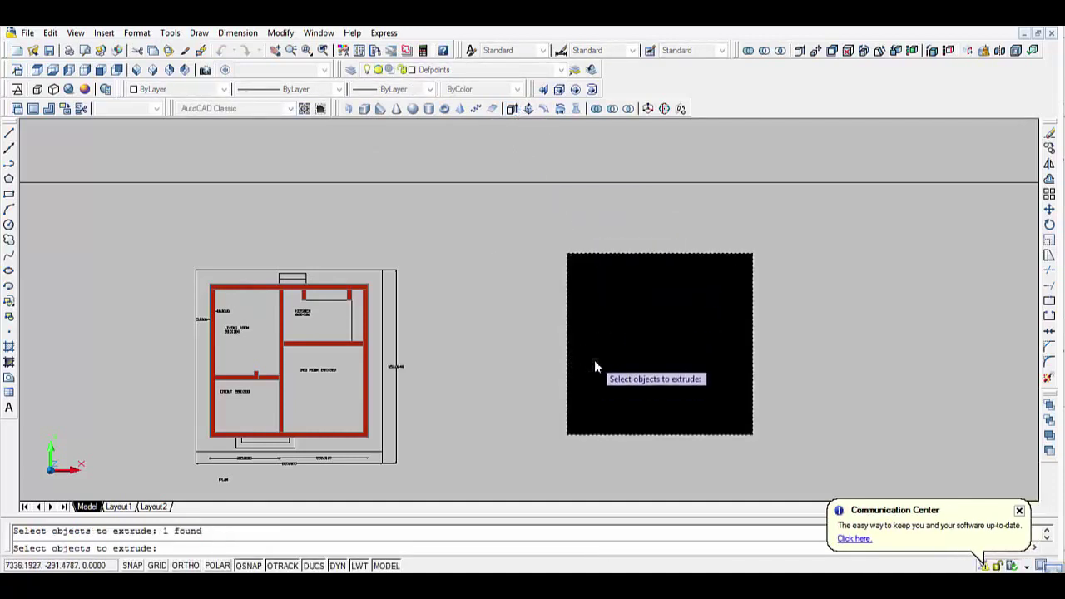
{"action": "left_click", "coordinate": [604, 351]}
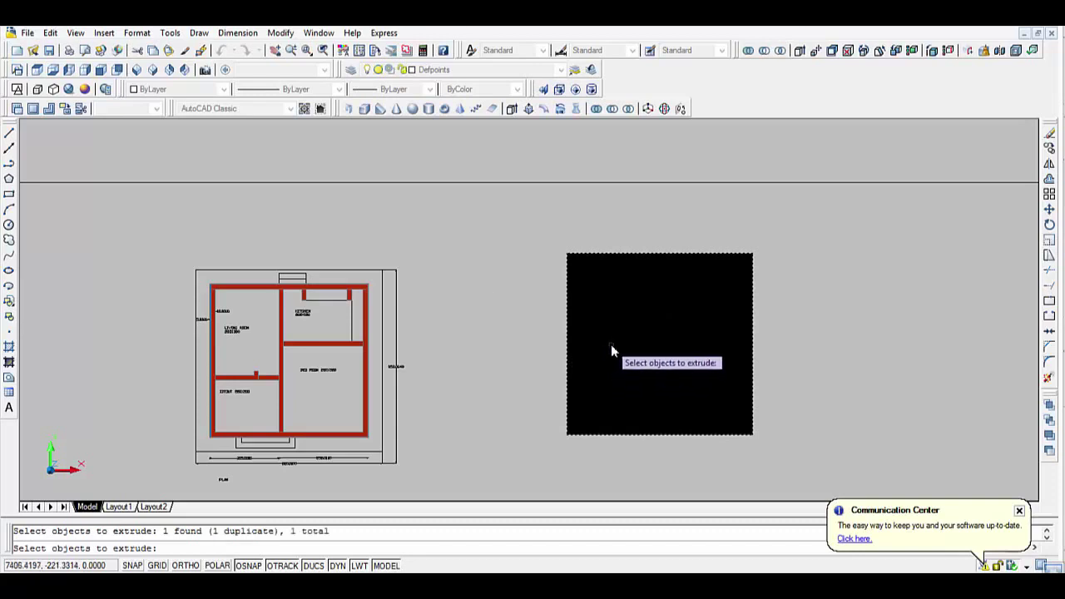
{"action": "key", "text": "Return"}
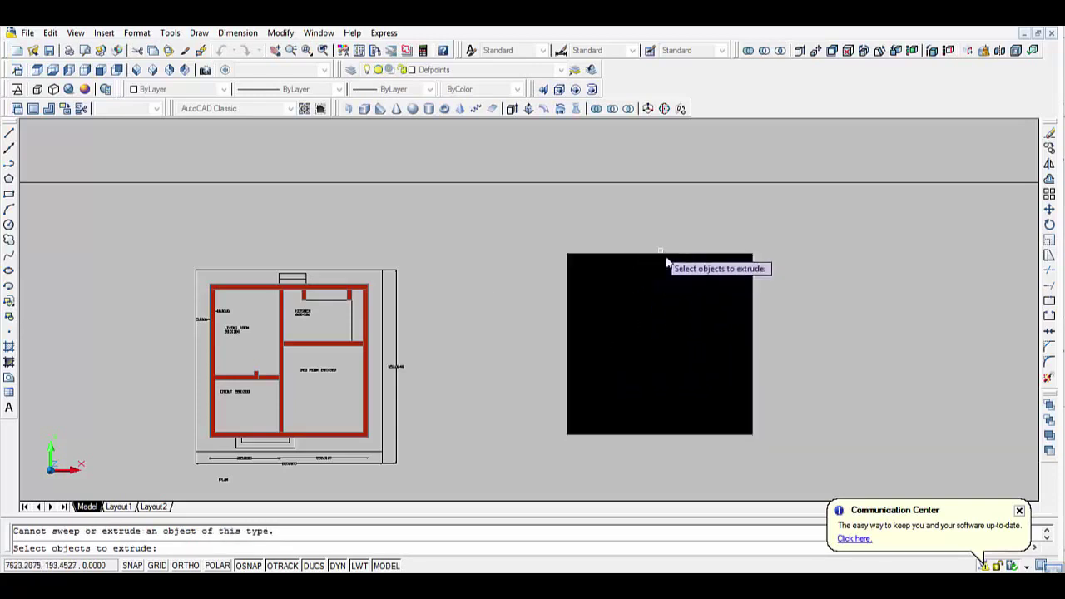
{"action": "key", "text": "Escape"}
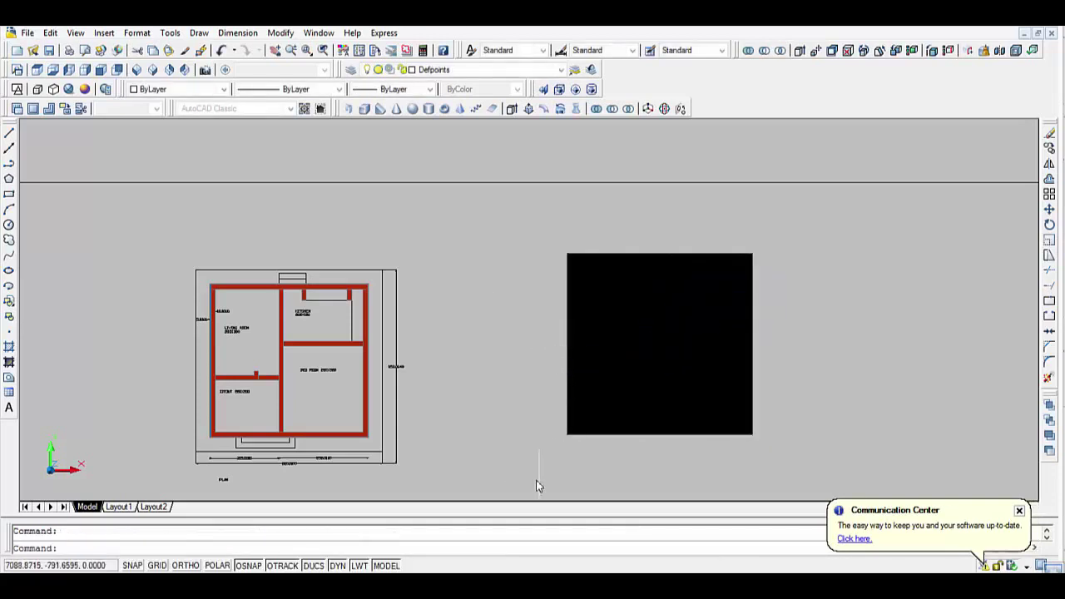
{"action": "type", "text": "m"}
{"action": "key", "text": "Return"}
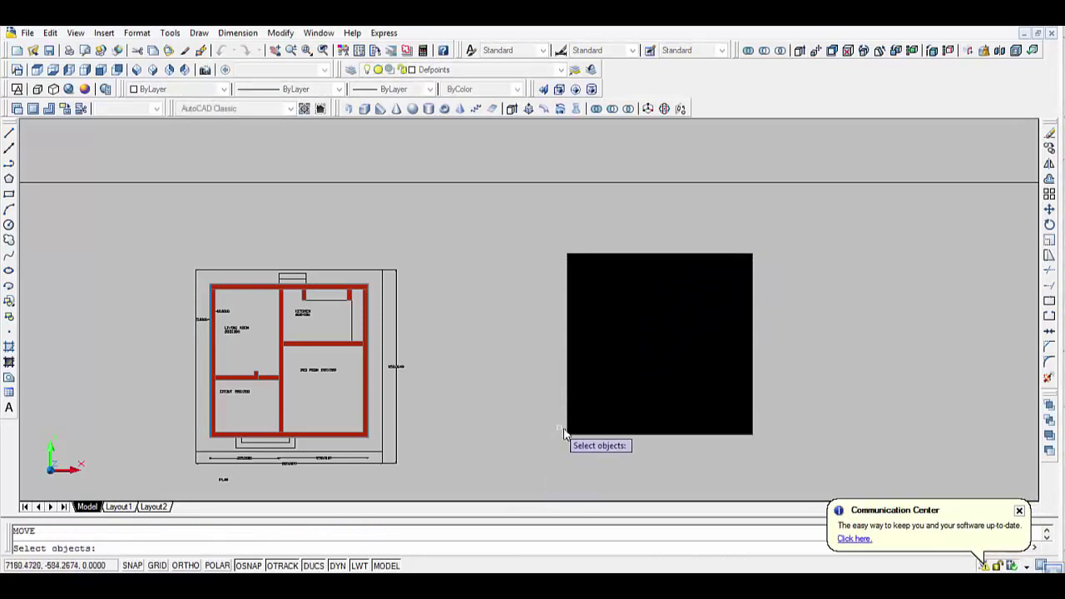
Move the black slab by its lower-left corner onto the floor plan and delete the empty rectangle beside it.
{"action": "left_click", "coordinate": [563, 433]}
{"action": "key", "text": "Return"}
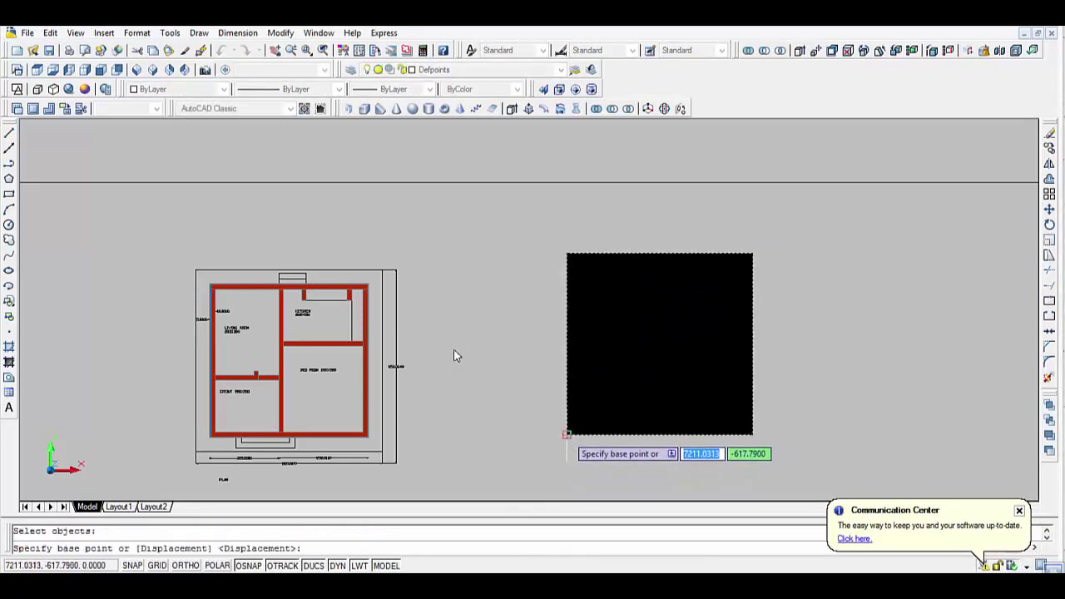
{"action": "left_click", "coordinate": [566, 434]}
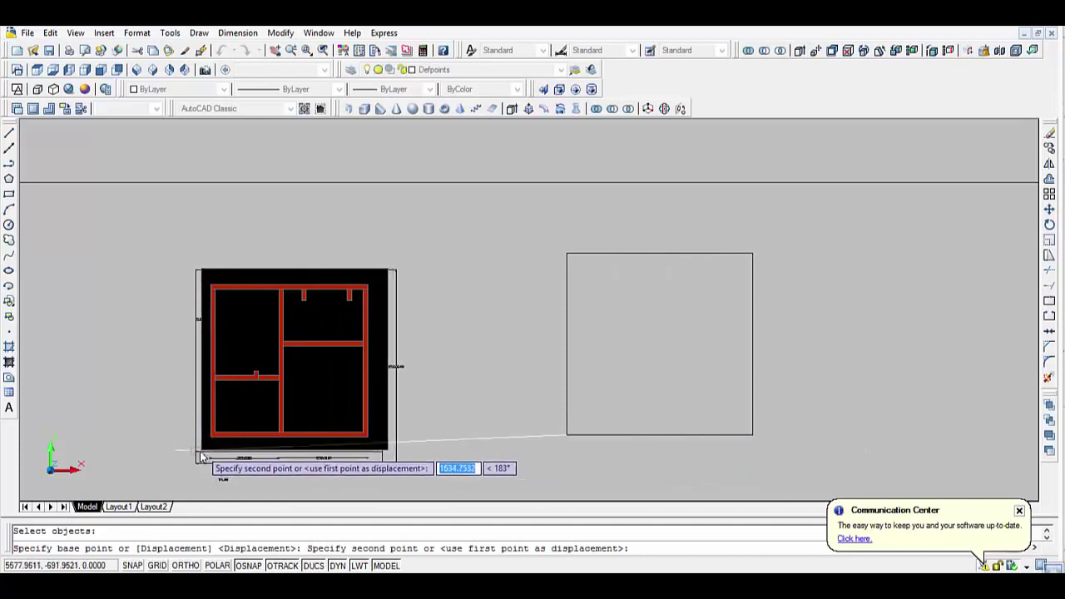
{"action": "left_click", "coordinate": [198, 458]}
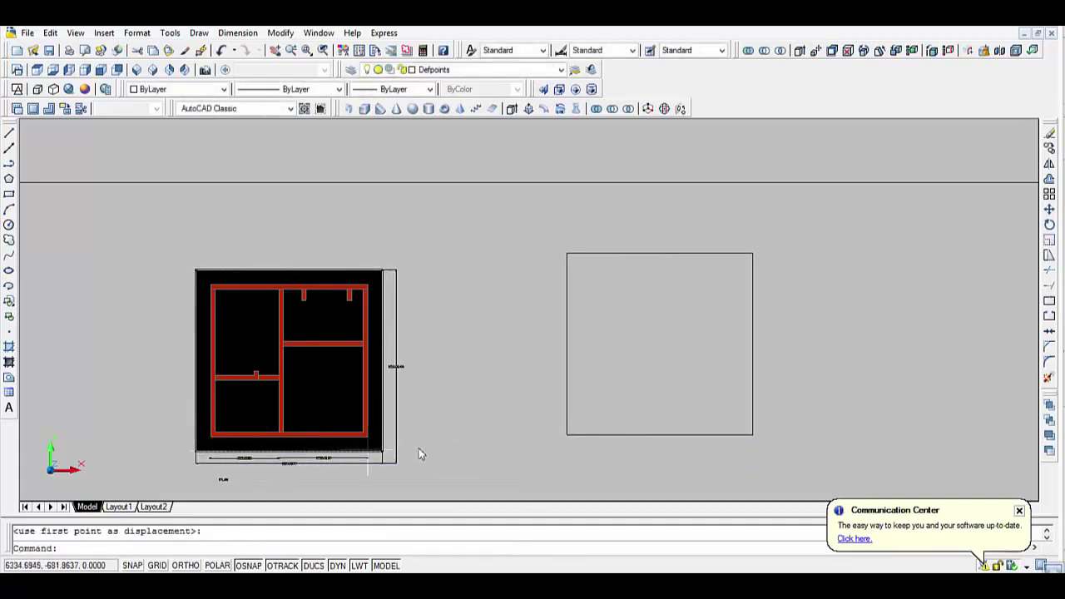
{"action": "left_click", "coordinate": [595, 435]}
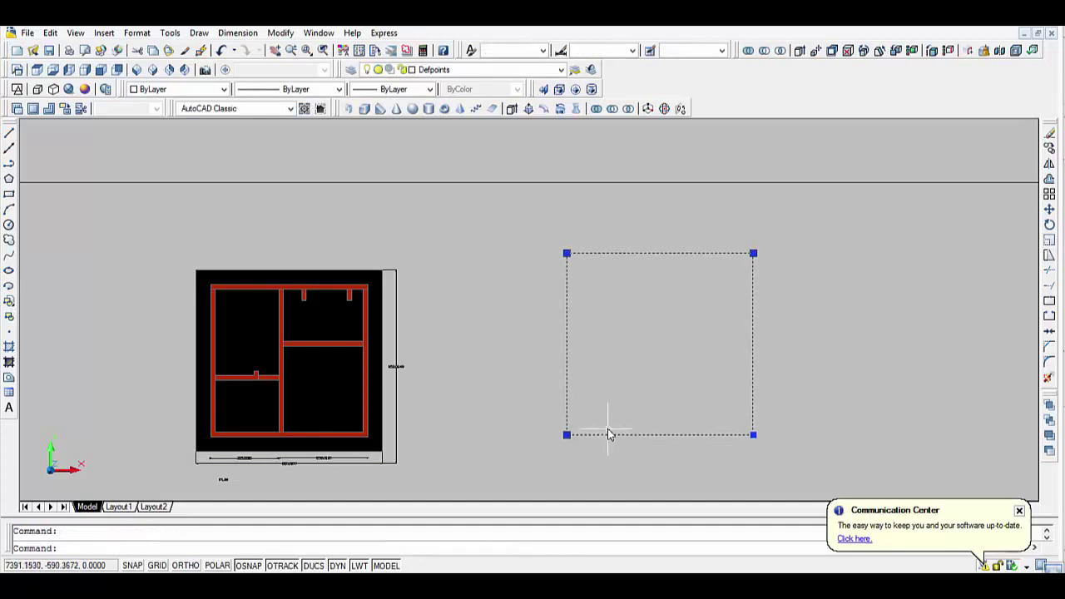
{"action": "key", "text": "Delete"}
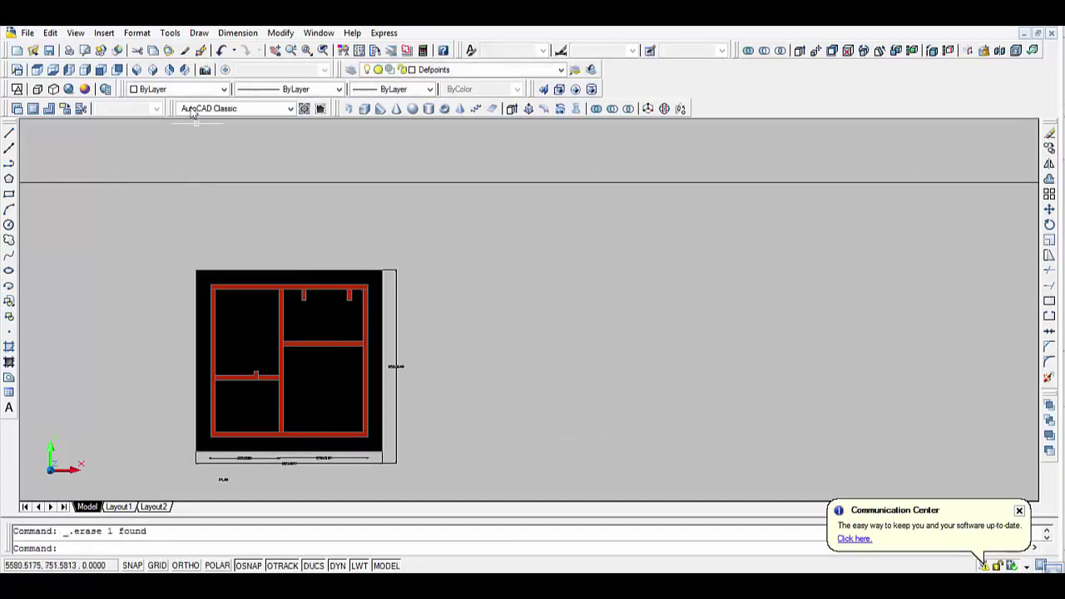
Switch to the SW Isometric view and centre the 3D house.
{"action": "left_click", "coordinate": [139, 70]}
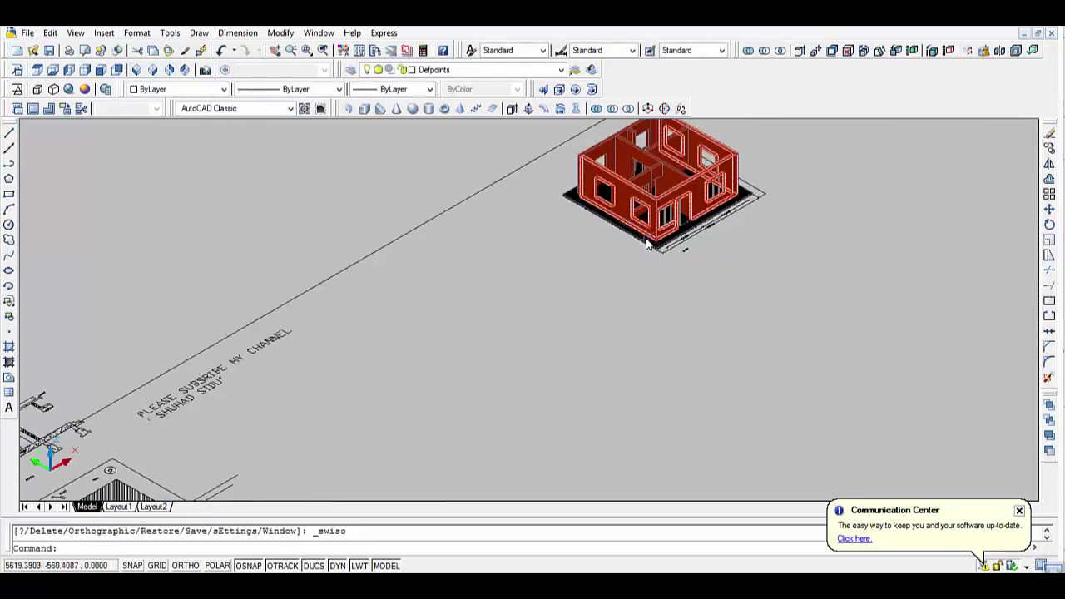
{"action": "scroll", "coordinate": [632, 255], "scroll_direction": "up", "scroll_amount": 2}
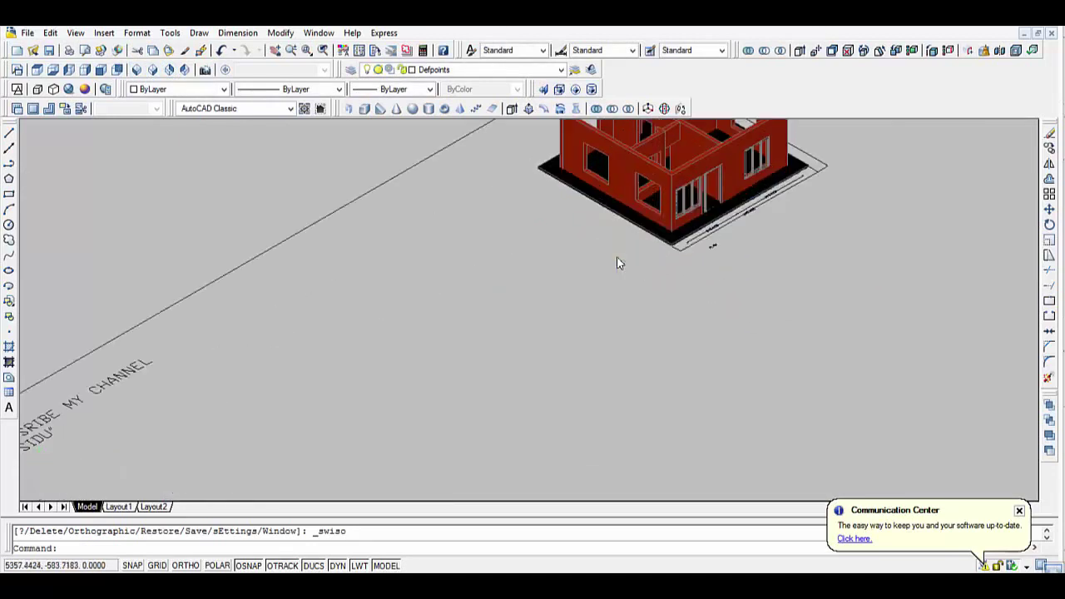
{"action": "scroll", "coordinate": [594, 297], "scroll_direction": "up", "scroll_amount": 1}
{"action": "middle_click_drag", "start_coordinate": [594, 297], "coordinate": [517, 408]}
{"action": "scroll", "coordinate": [517, 408], "scroll_direction": "up", "scroll_amount": 1}
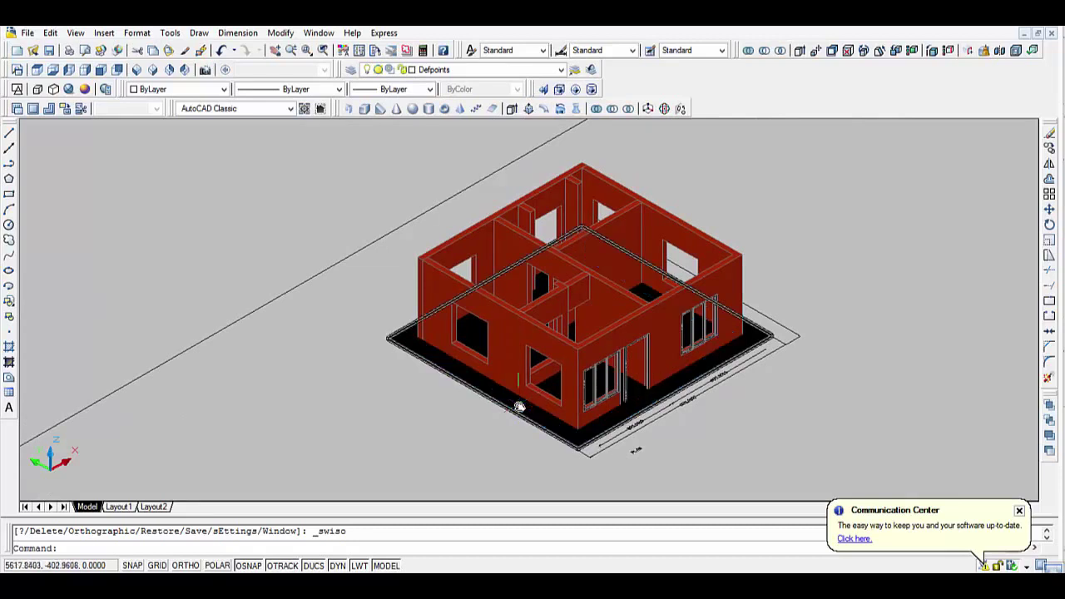
Lift the black slab 300 units above the walls and orbit to a lower angle.
{"action": "left_click", "coordinate": [474, 394]}
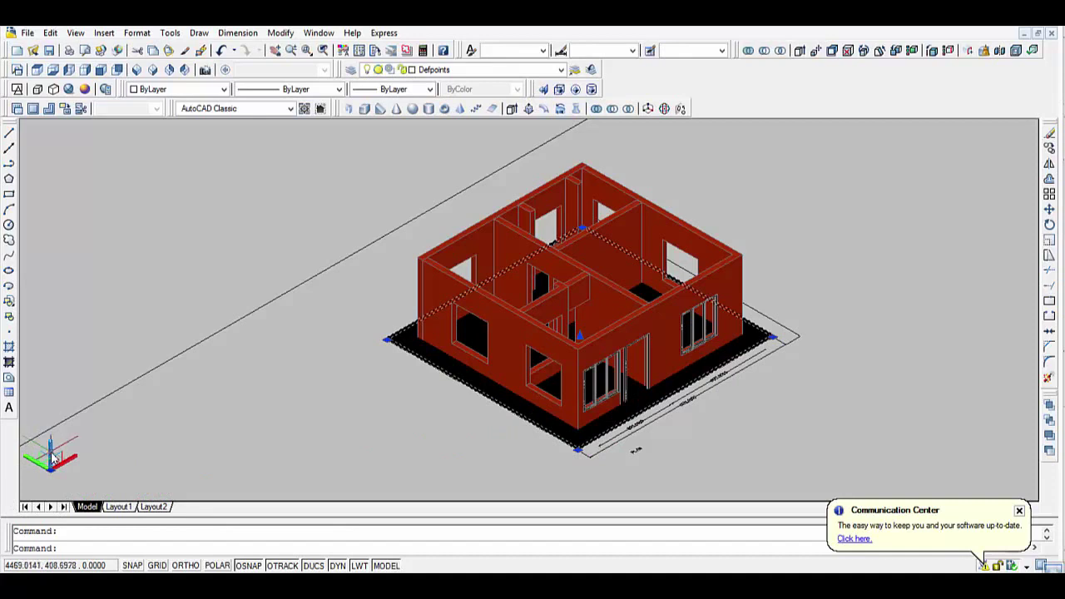
{"action": "key", "text": "space"}
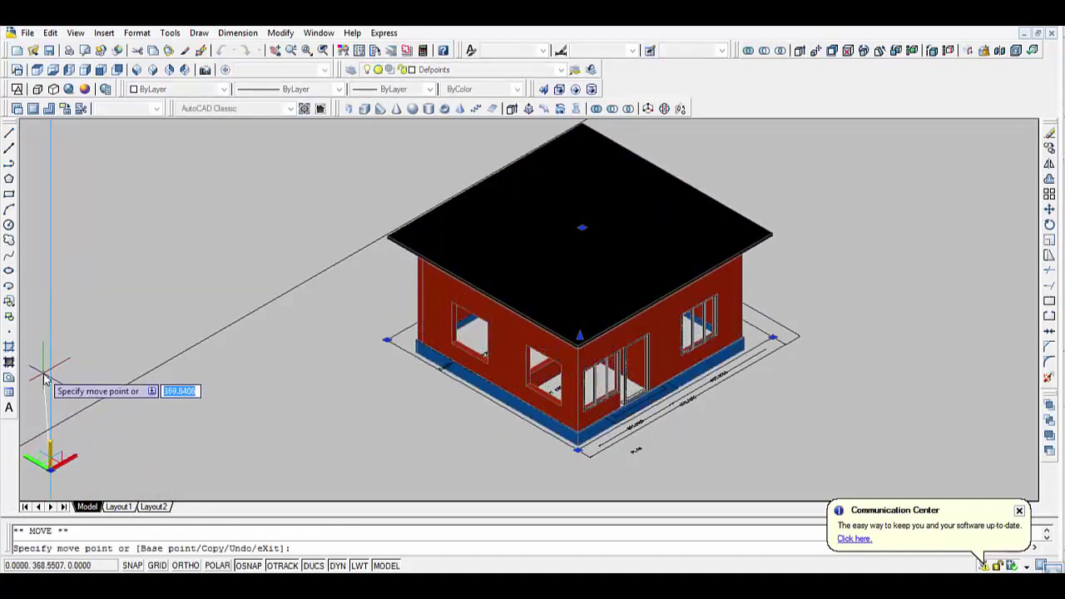
{"action": "type", "text": "3"}
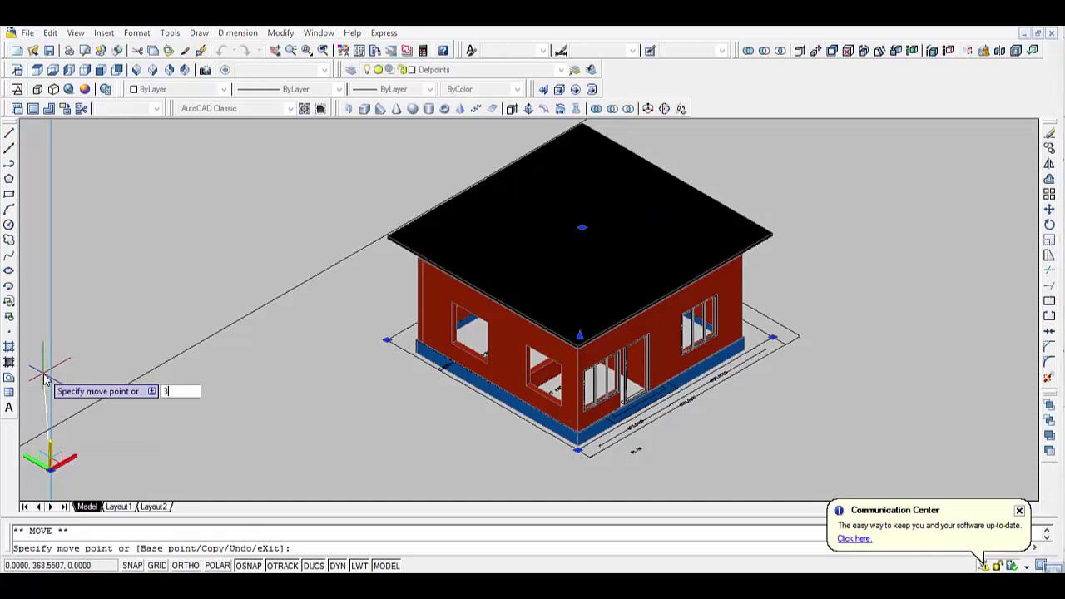
{"action": "key", "text": "Return"}
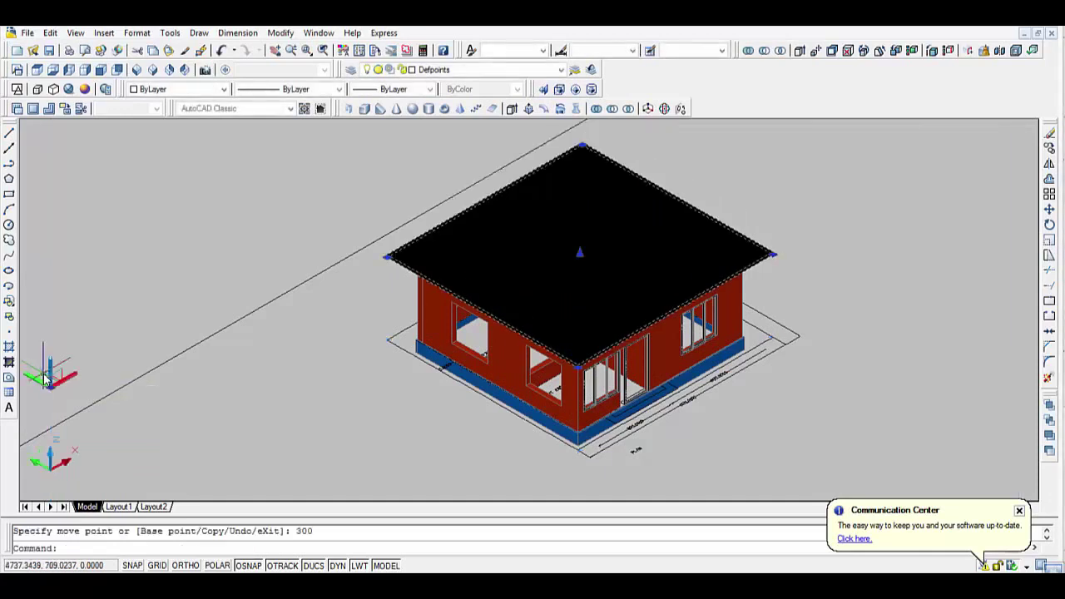
{"action": "key", "text": "Escape"}
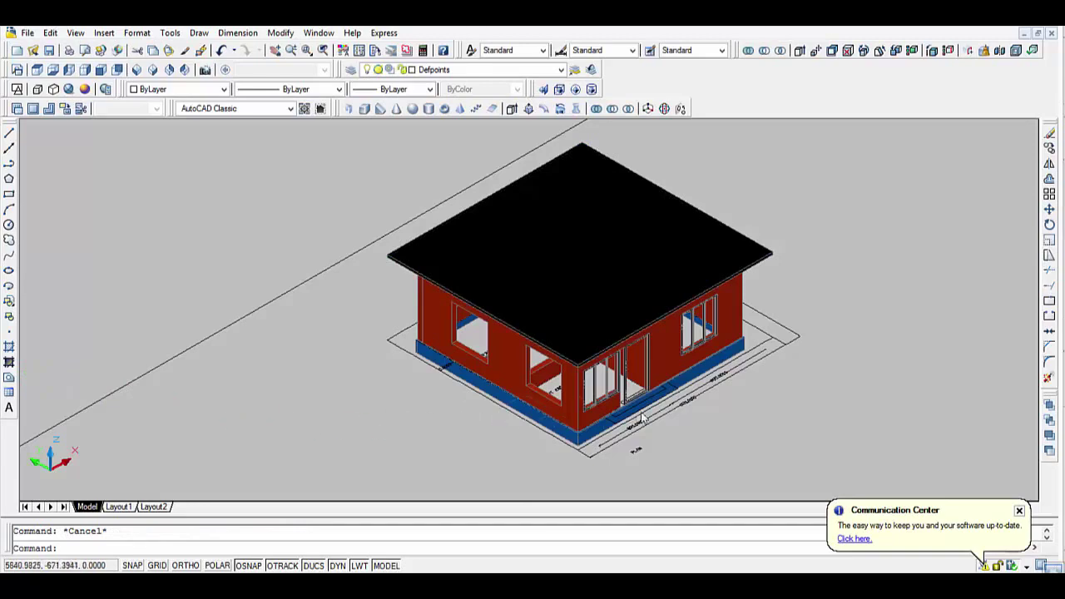
{"action": "scroll", "coordinate": [637, 441], "scroll_direction": "up", "scroll_amount": 3}
{"action": "scroll", "coordinate": [822, 447], "scroll_direction": "down", "scroll_amount": 4}
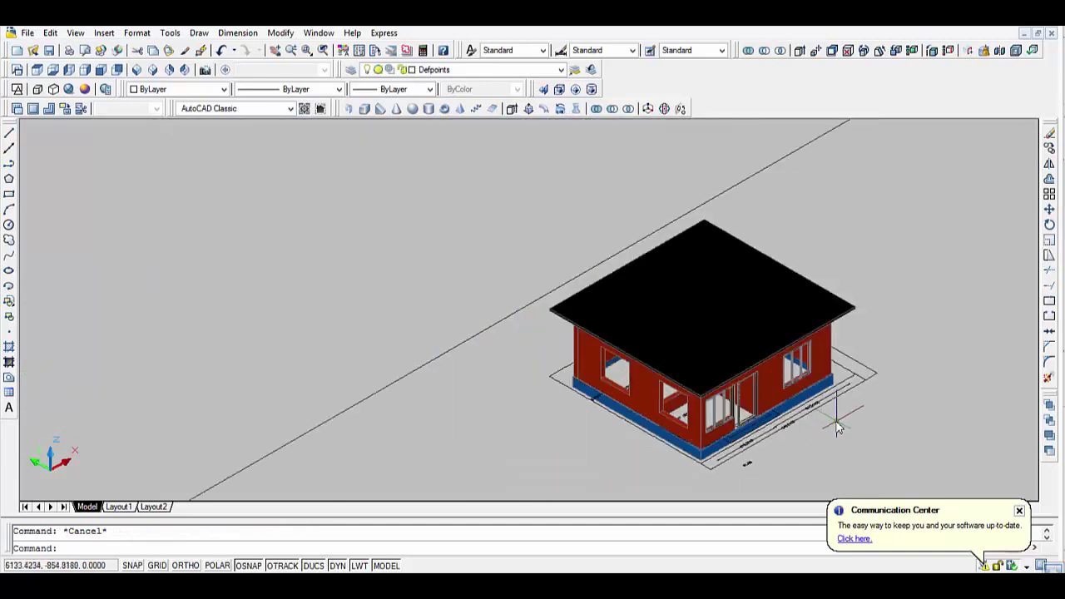
{"action": "mouse_move", "coordinate": [835, 420]}
{"action": "middle_mouse_down", "text": "shift"}
{"action": "mouse_move", "coordinate": [829, 392]}
{"action": "mouse_move", "coordinate": [858, 400]}
{"action": "middle_mouse_up", "text": "shift"}
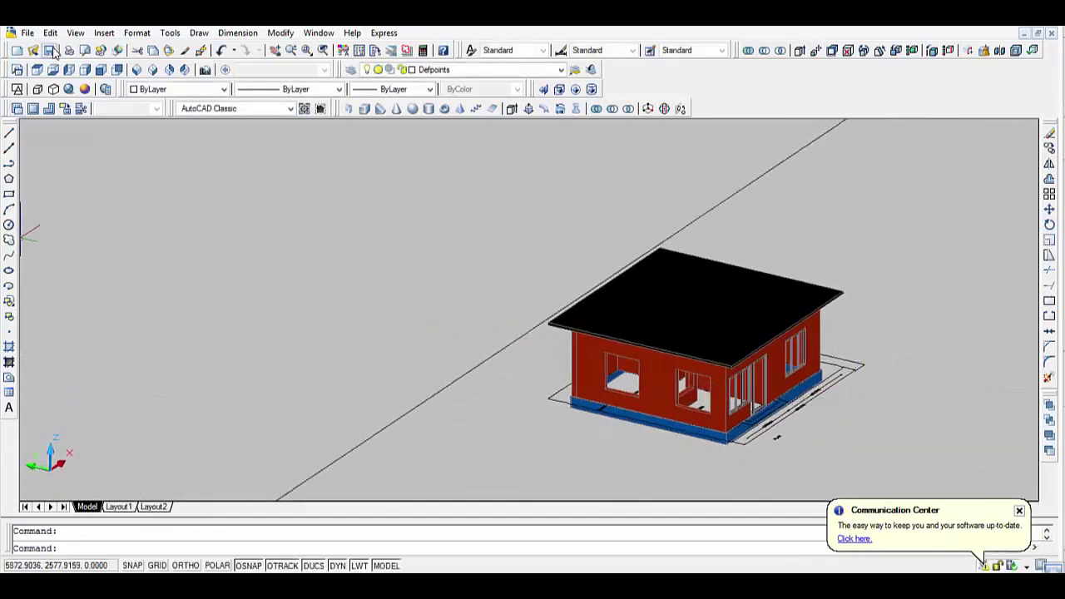
Go to Top view, turn off the Defpoints layer past the warning, and centre the floor plan.
{"action": "left_click", "coordinate": [35, 68]}
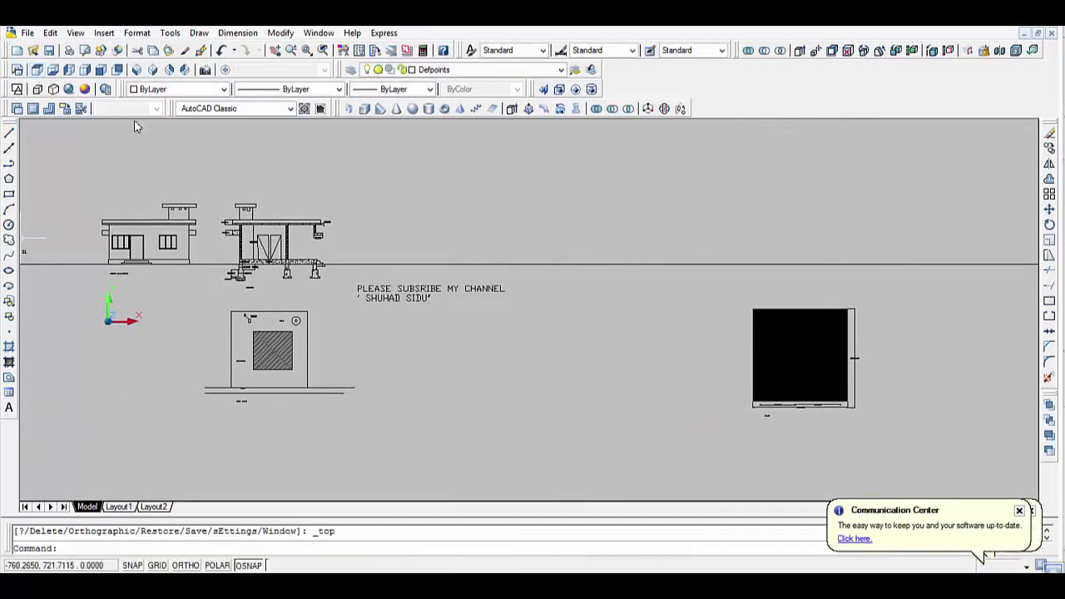
{"action": "left_click", "coordinate": [509, 70]}
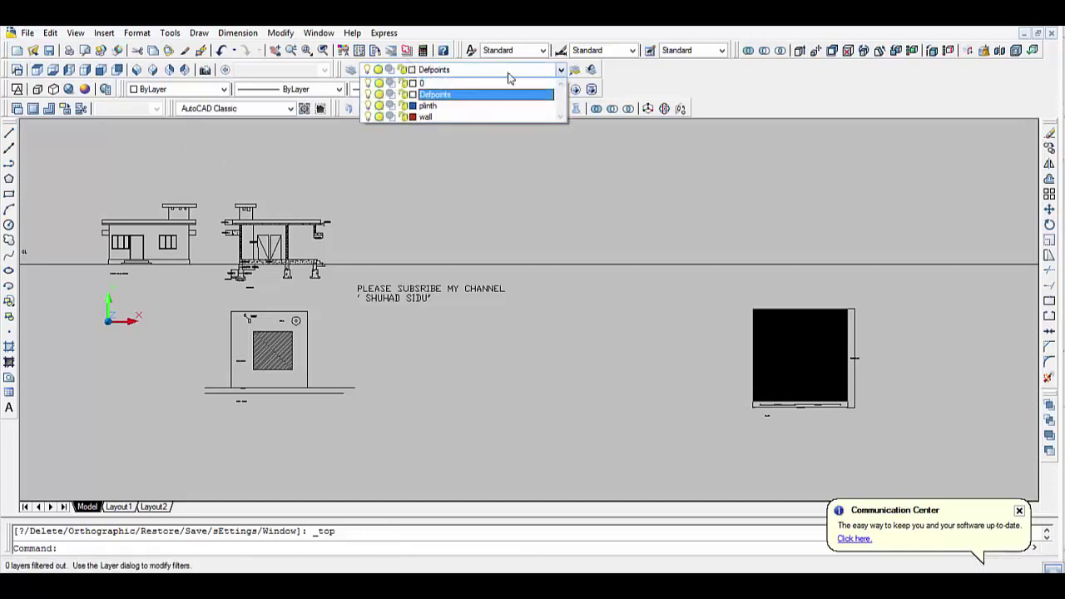
{"action": "left_click", "coordinate": [369, 94]}
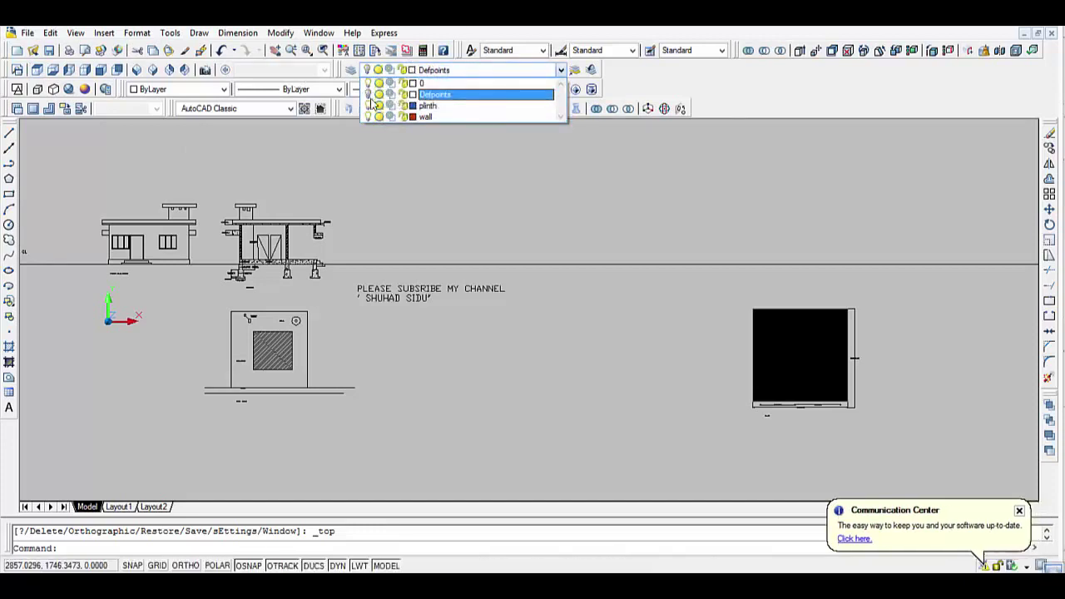
{"action": "left_click", "coordinate": [582, 218]}
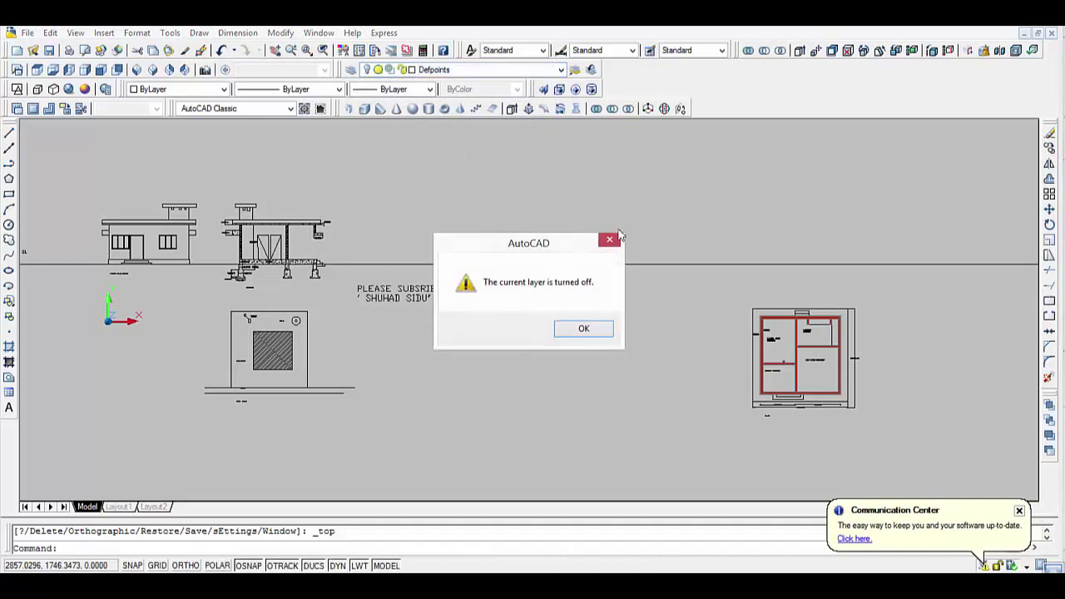
{"action": "left_click", "coordinate": [583, 329]}
{"action": "scroll", "coordinate": [812, 396], "scroll_direction": "up", "scroll_amount": 3}
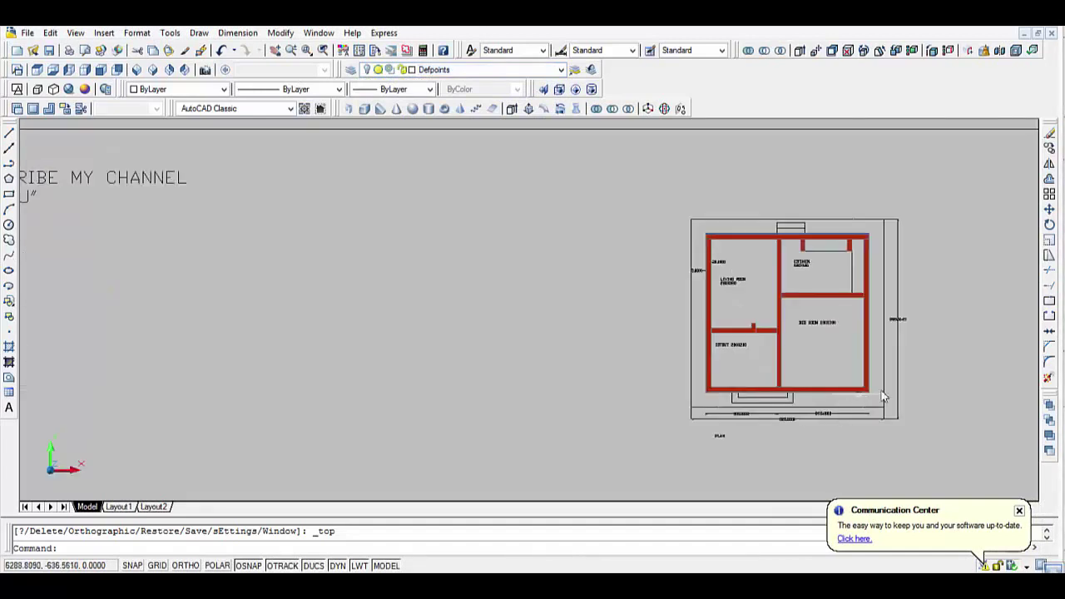
{"action": "middle_click_drag", "start_coordinate": [977, 378], "coordinate": [670, 383]}
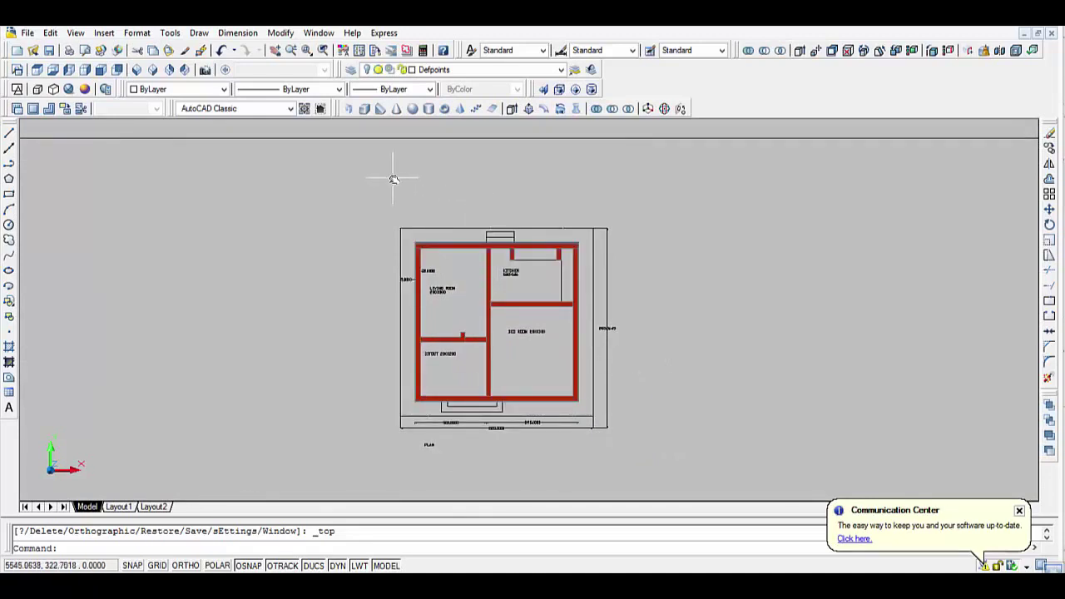
Turn Defpoints back on and view the roofed house centred in SW Isometric.
{"action": "left_click", "coordinate": [432, 69]}
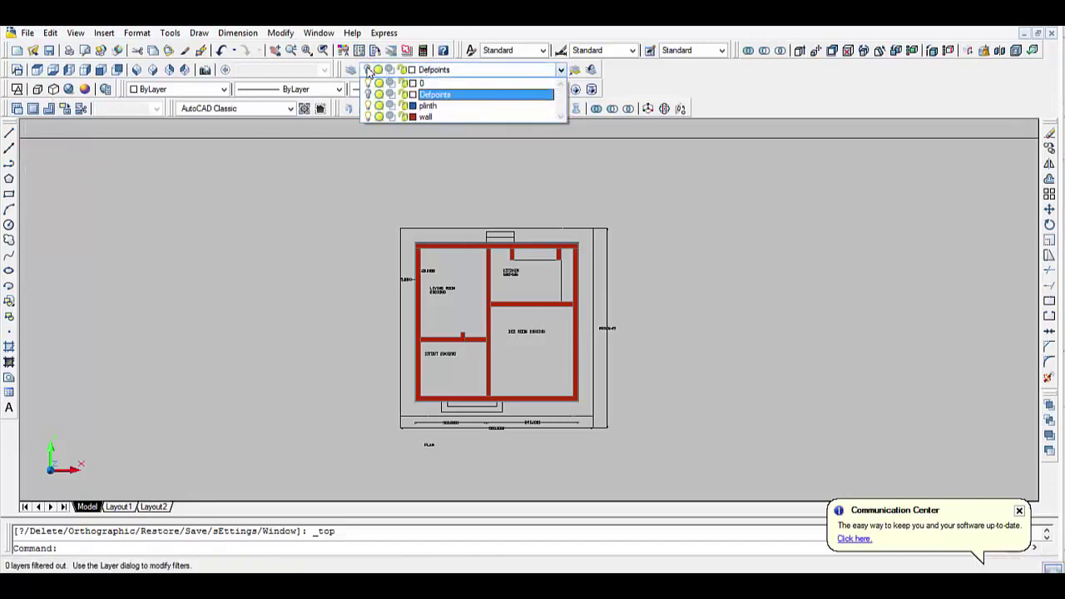
{"action": "left_click", "coordinate": [333, 142]}
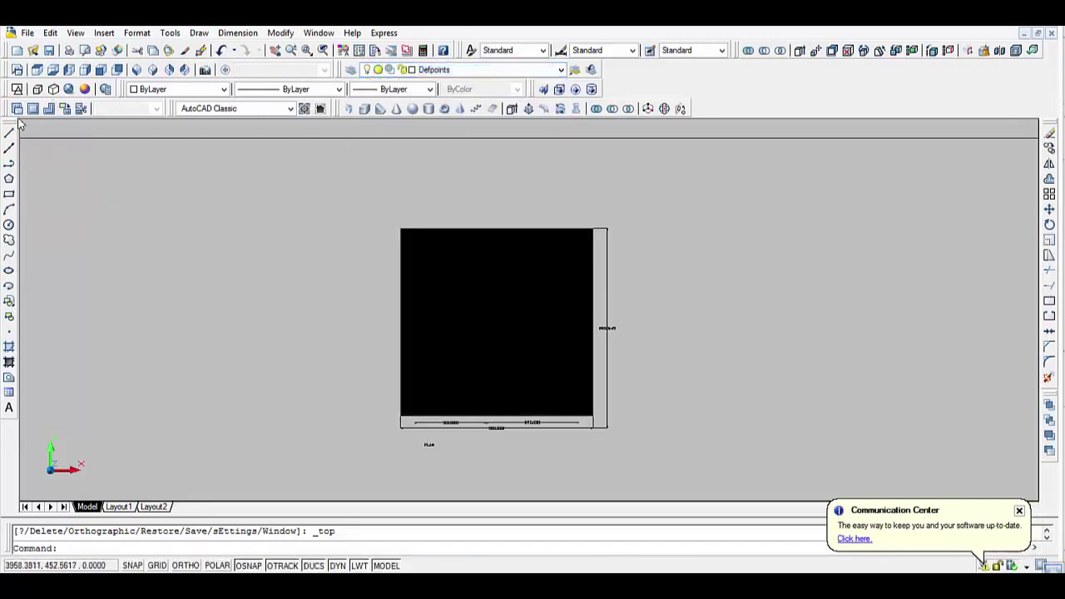
{"action": "left_click", "coordinate": [138, 70]}
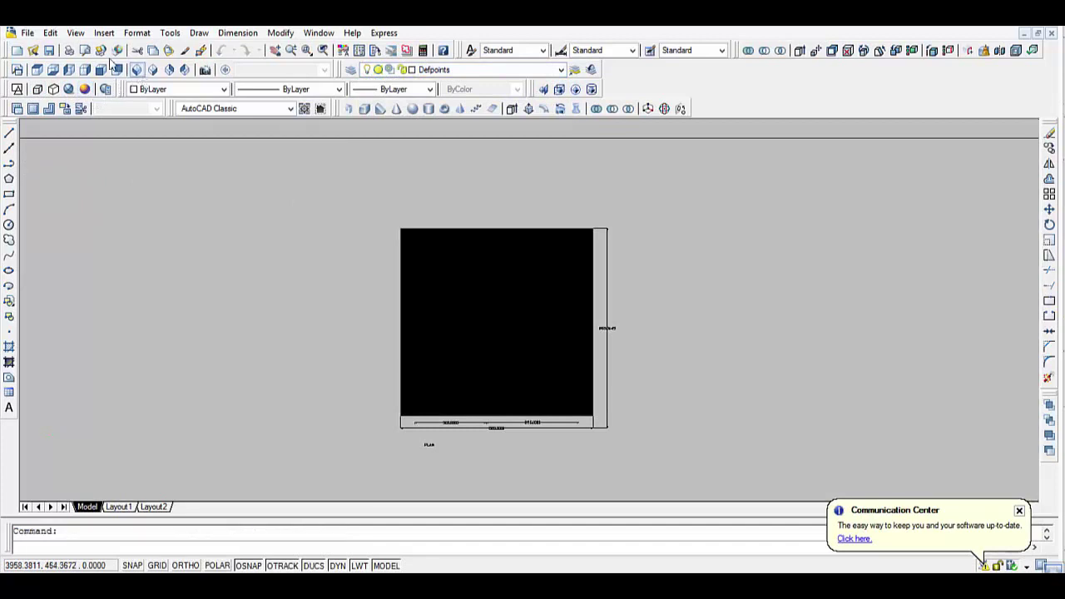
{"action": "scroll", "coordinate": [753, 283], "scroll_direction": "up", "scroll_amount": 1}
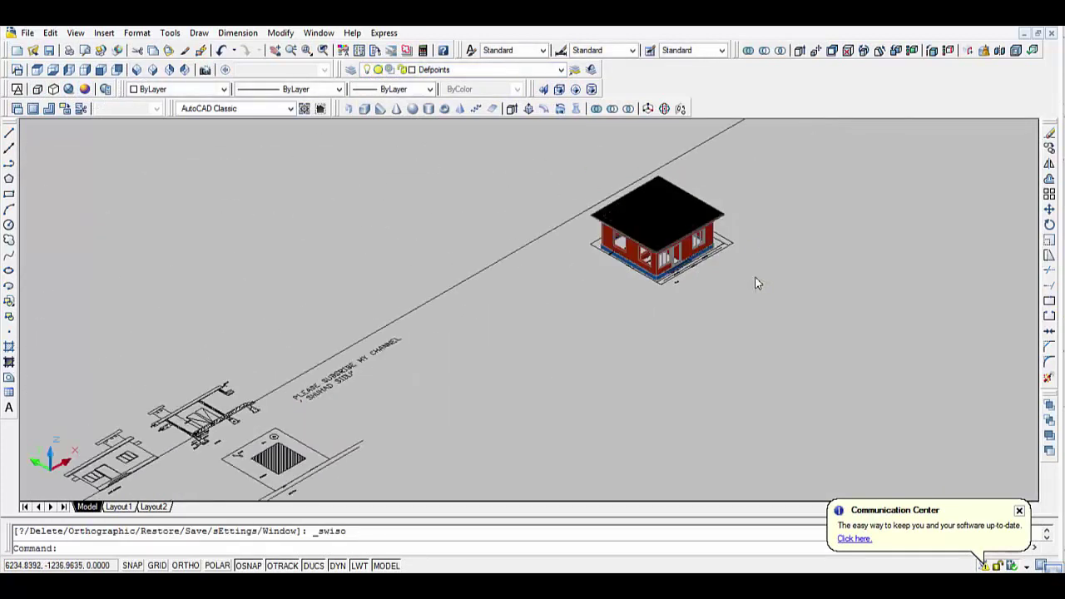
{"action": "scroll", "coordinate": [755, 283], "scroll_direction": "up", "scroll_amount": 2}
{"action": "scroll", "coordinate": [780, 305], "scroll_direction": "up", "scroll_amount": 2}
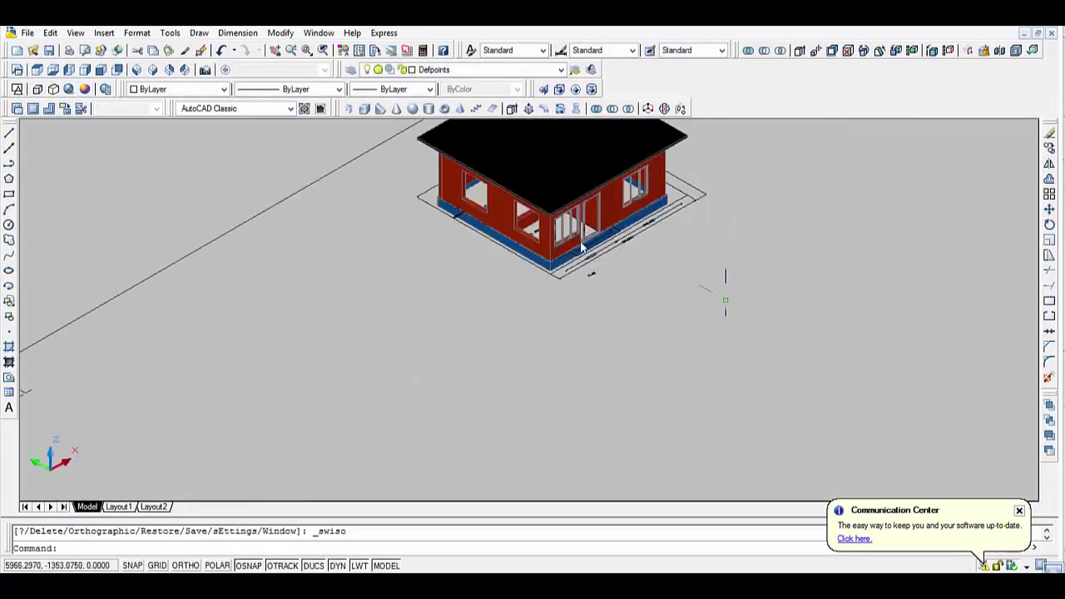
{"action": "mouse_move", "coordinate": [725, 300]}
{"action": "middle_mouse_down"}
{"action": "mouse_move", "coordinate": [683, 277]}
{"action": "mouse_move", "coordinate": [647, 305]}
{"action": "mouse_move", "coordinate": [611, 281]}
{"action": "mouse_move", "coordinate": [525, 453]}
{"action": "mouse_move", "coordinate": [571, 416]}
{"action": "mouse_move", "coordinate": [607, 419]}
{"action": "mouse_move", "coordinate": [613, 430]}
{"action": "mouse_move", "coordinate": [601, 435]}
{"action": "mouse_move", "coordinate": [478, 350]}
{"action": "middle_mouse_up"}
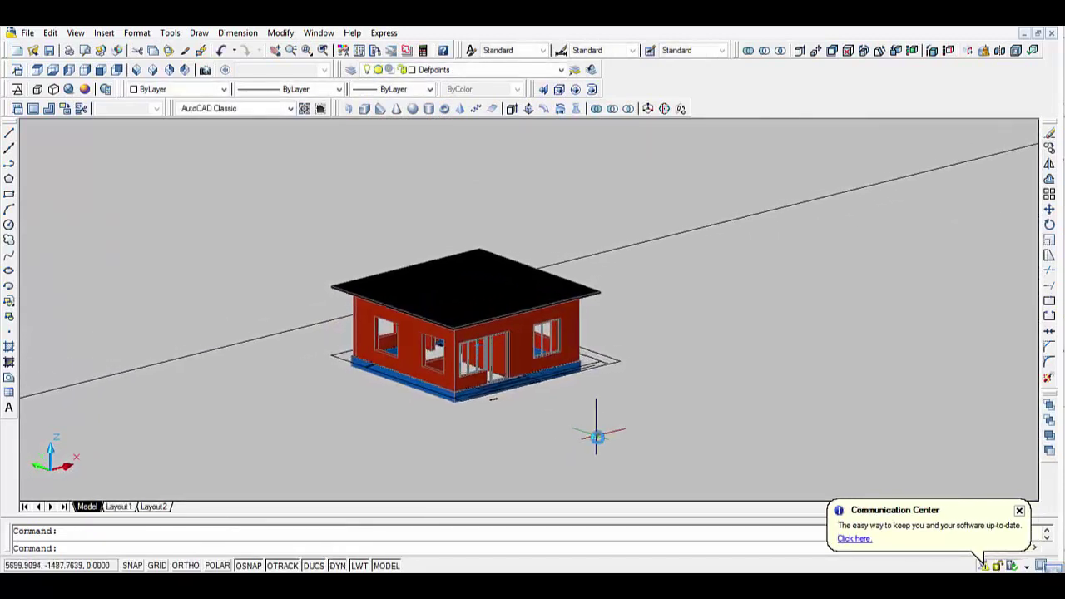